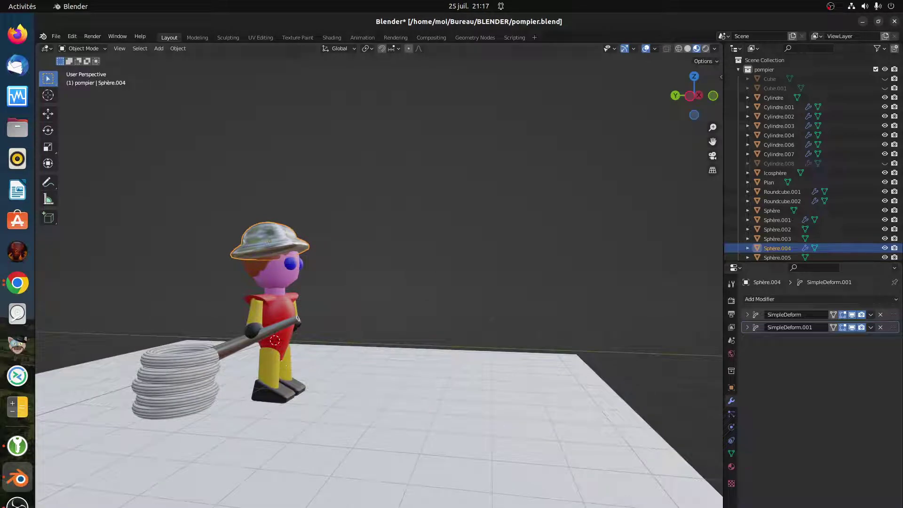
# Switch to the Jitsi Meet window in Chrome, maximized, and bring up a participant's shared Blender scene to view
pyautogui.hotkey('alt', 'Tab')
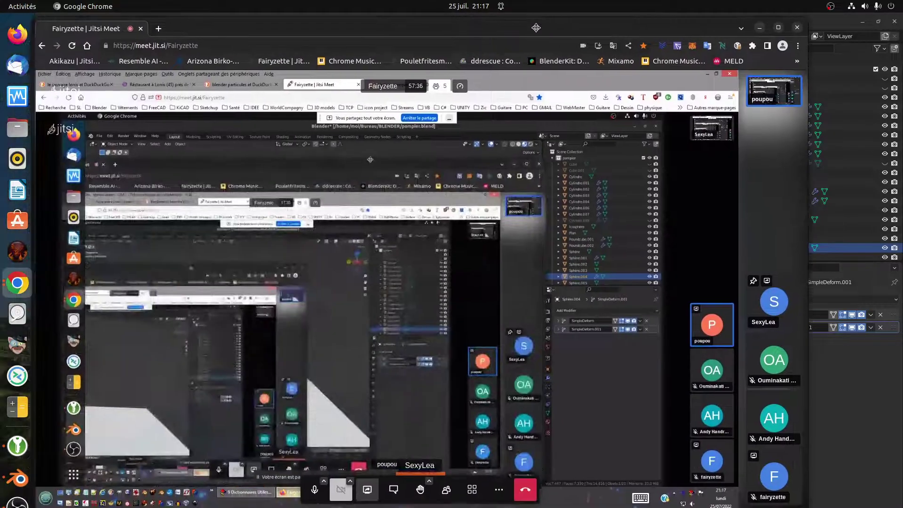
pyautogui.moveTo(536, 28); pyautogui.dragTo(47, 30)
pyautogui.moveTo(614, 44); pyautogui.dragTo(590, 41)
pyautogui.doubleClick(592, 44)
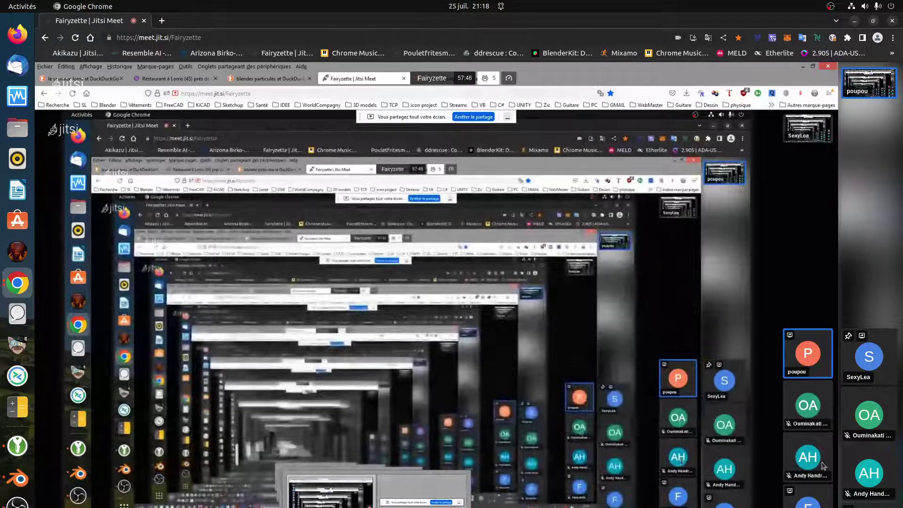
pyautogui.click(874, 440)
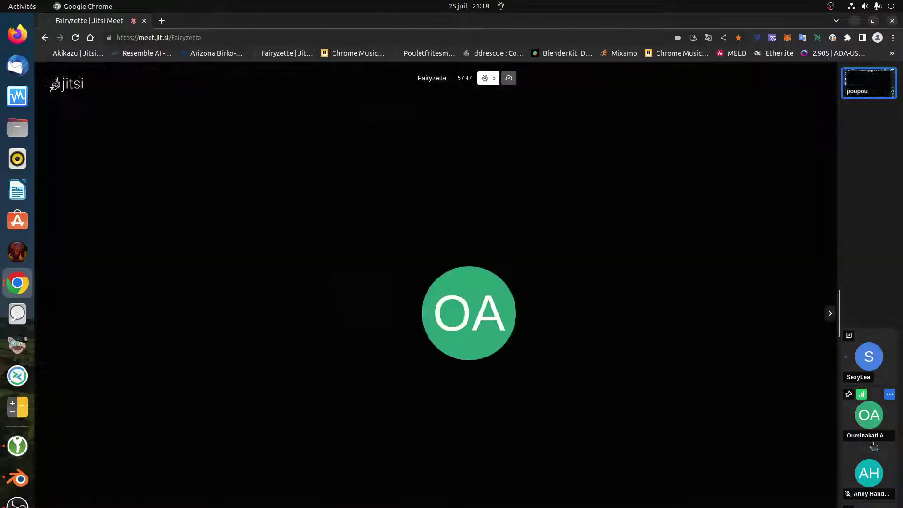
pyautogui.click(871, 498)
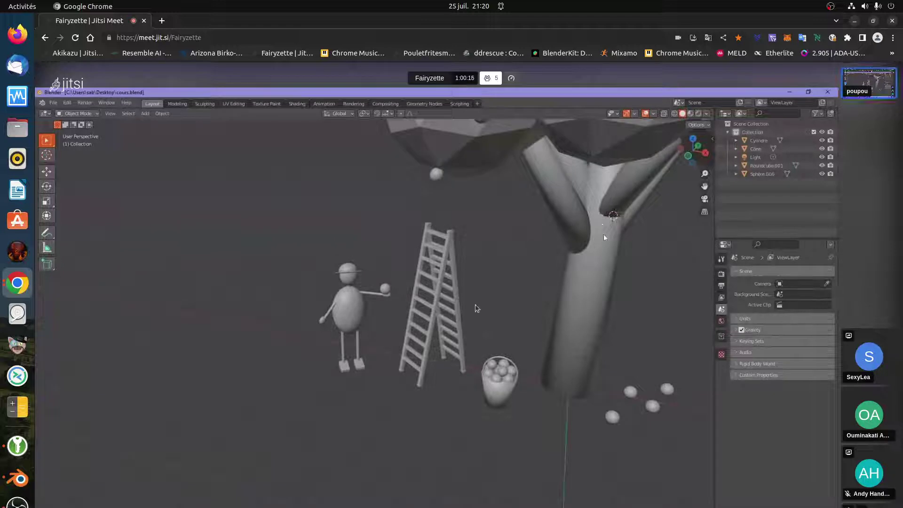
pyautogui.moveTo(871, 489)
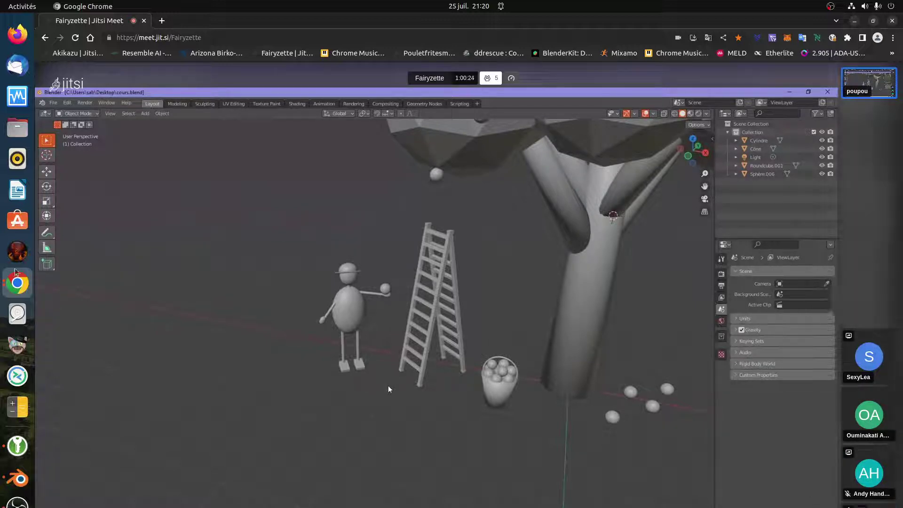
# Switch back to Blender and start a new General file without saving the changes to pompier.blend
pyautogui.click(19, 481)
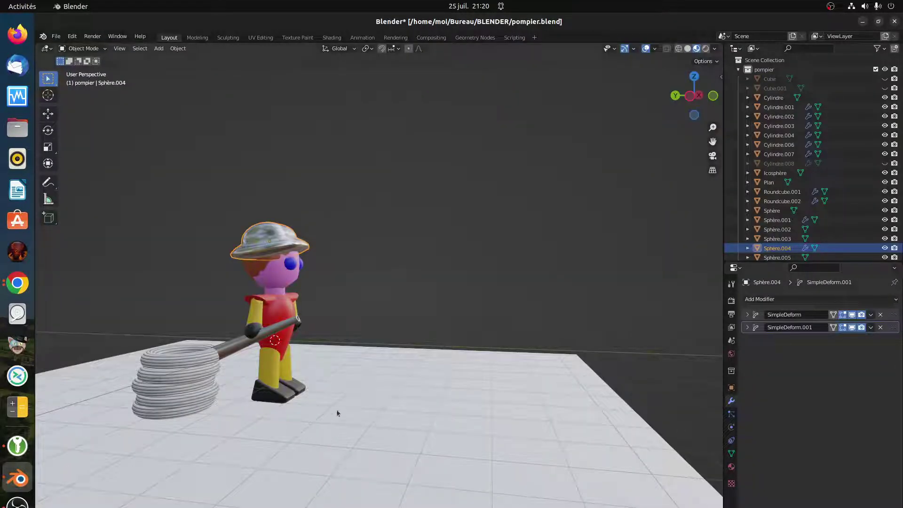
pyautogui.click(55, 38)
pyautogui.moveTo(66, 57)
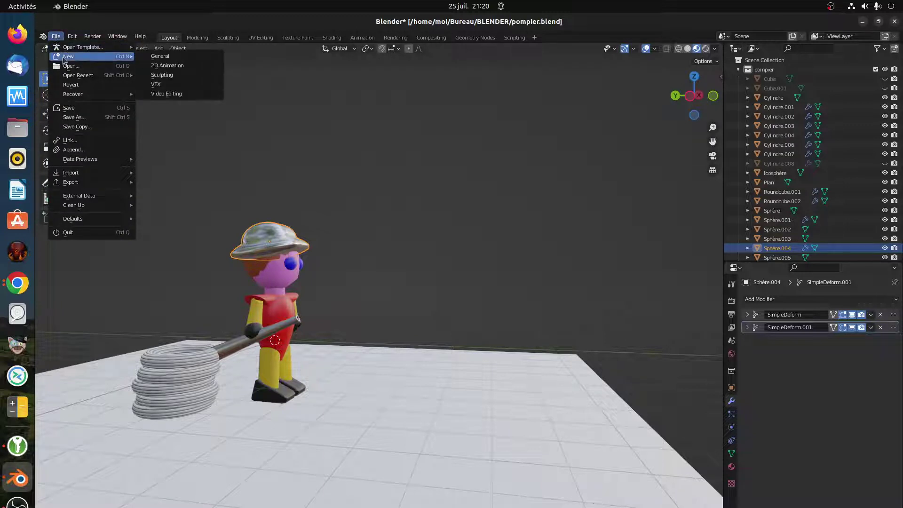
pyautogui.click(160, 56)
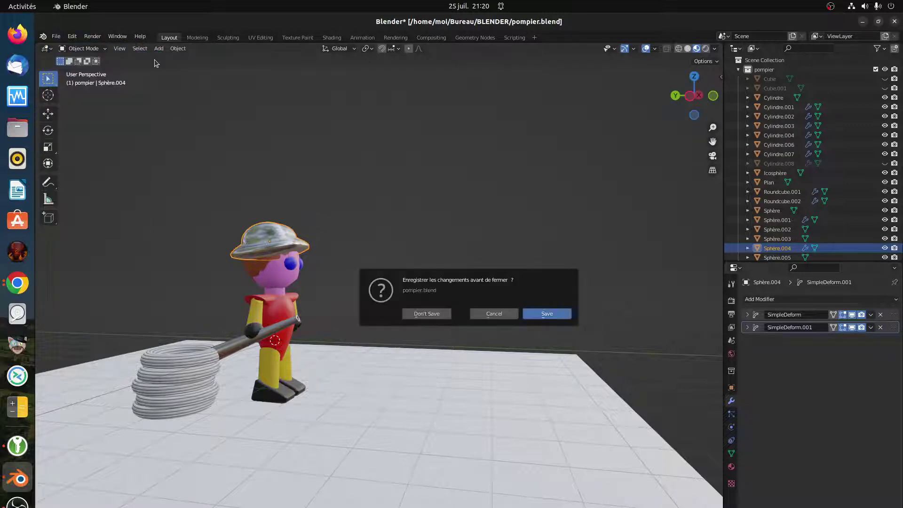
pyautogui.click(418, 318)
# Add a cube mesh at the origin of the empty scene
pyautogui.moveTo(393, 326); pyautogui.dragTo(392, 299, button='middle')
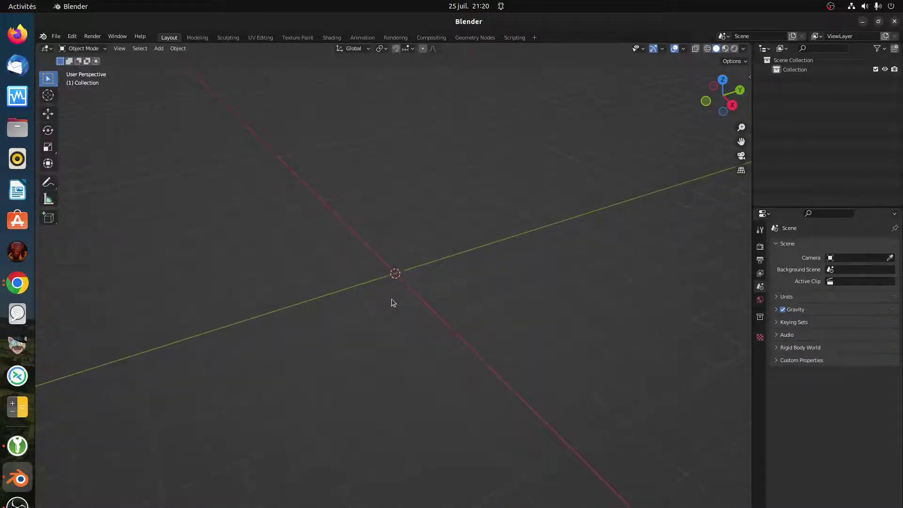
pyautogui.hotkey('shift', 'a')
pyautogui.moveTo(393, 298)
pyautogui.click(159, 49)
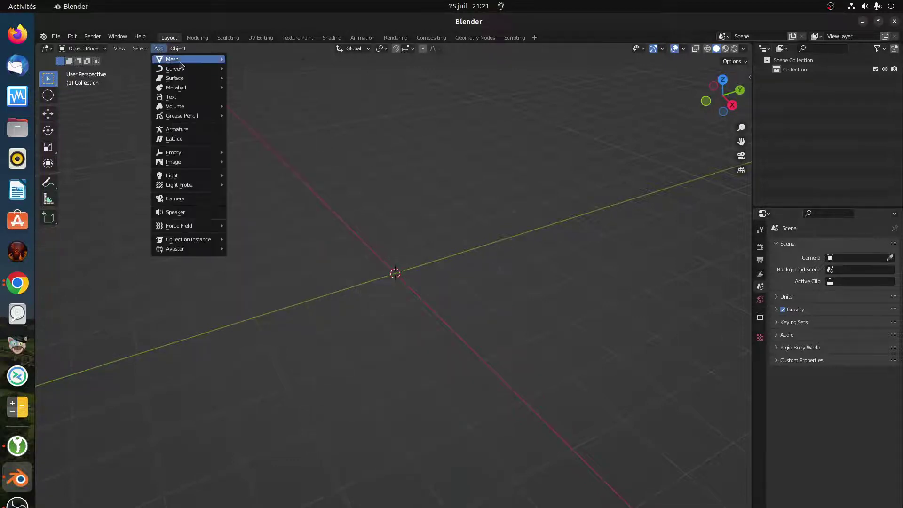
pyautogui.moveTo(186, 60)
pyautogui.click(258, 72)
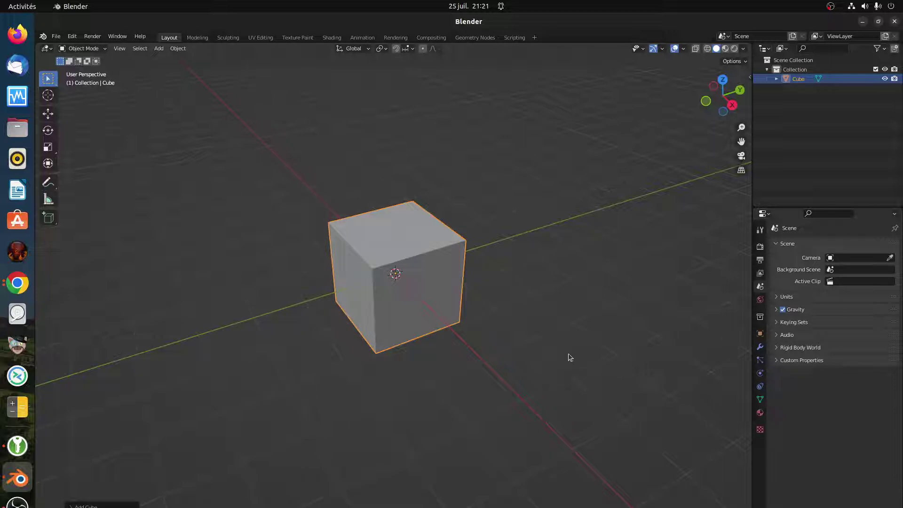
# Add a Simple Deform modifier to the cube
pyautogui.moveTo(551, 350); pyautogui.dragTo(534, 335, button='middle')
pyautogui.moveTo(526, 333); pyautogui.dragTo(517, 326, button='middle')
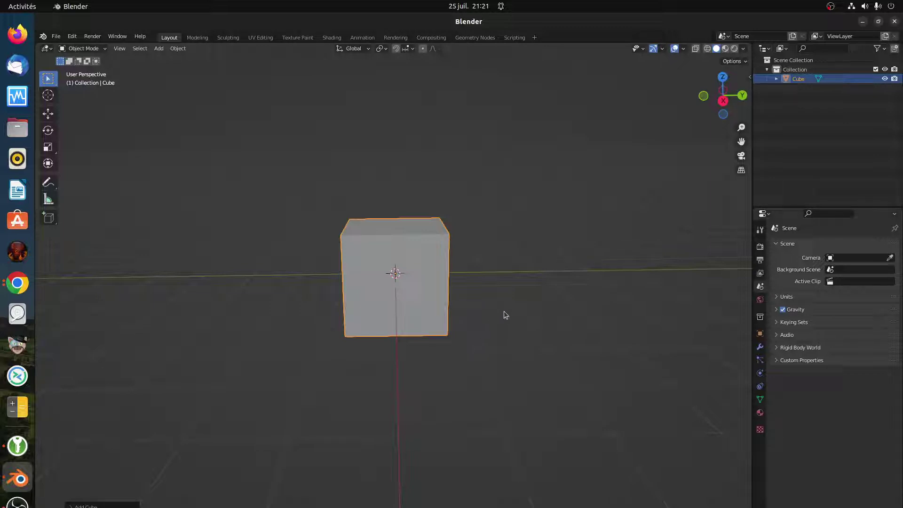
pyautogui.click(760, 347)
pyautogui.click(799, 247)
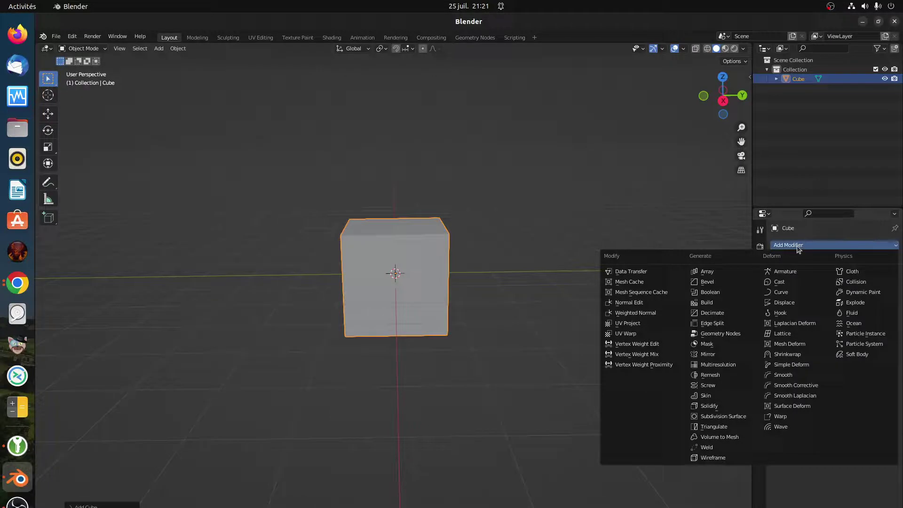
pyautogui.click(790, 369)
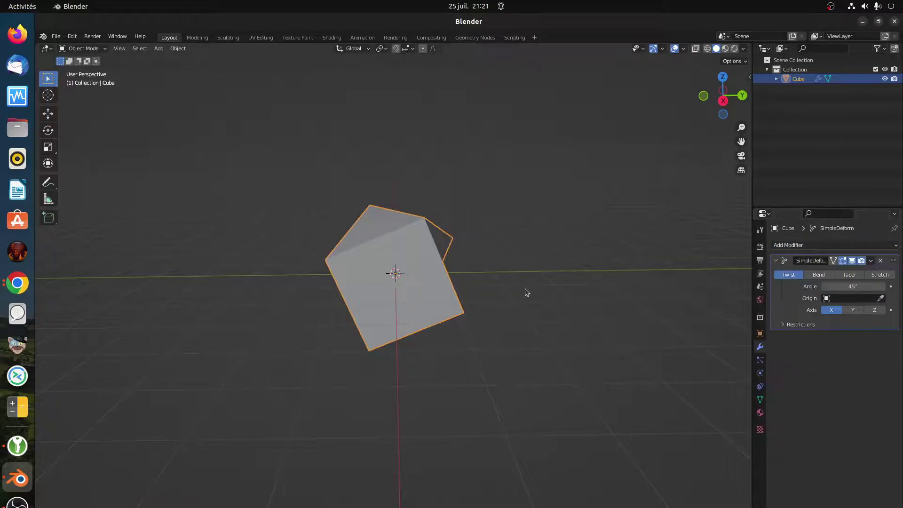
# Set the cube's Simple Deform modifier to Taper along the Y axis with a factor of -1.065
pyautogui.moveTo(525, 289); pyautogui.dragTo(467, 317, button='middle')
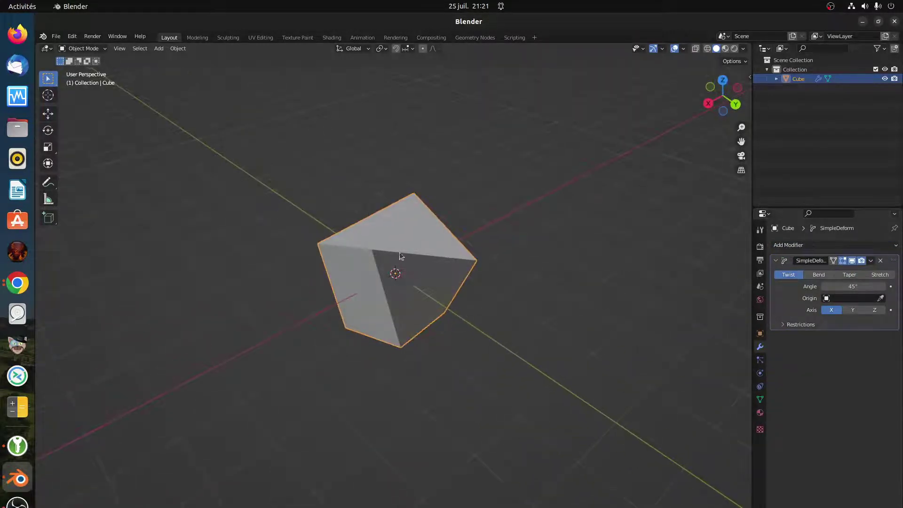
pyautogui.moveTo(520, 328); pyautogui.dragTo(535, 313, button='middle')
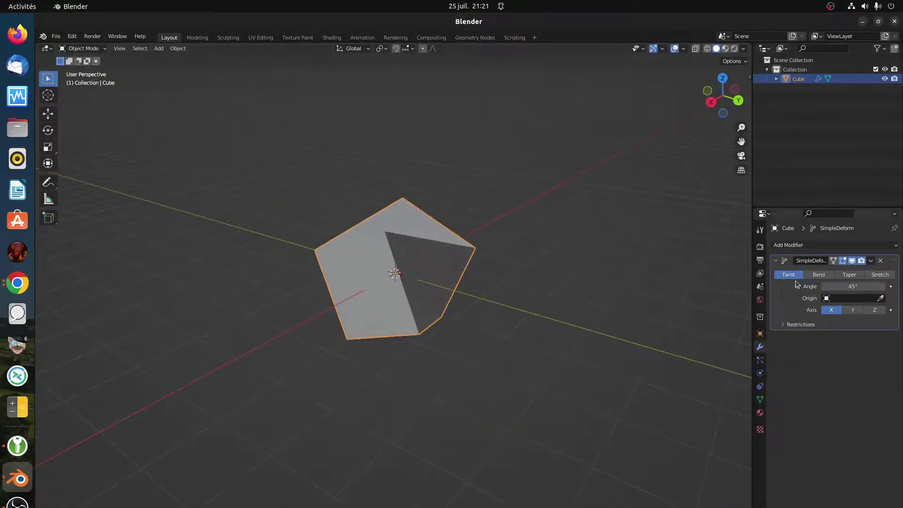
pyautogui.click(850, 276)
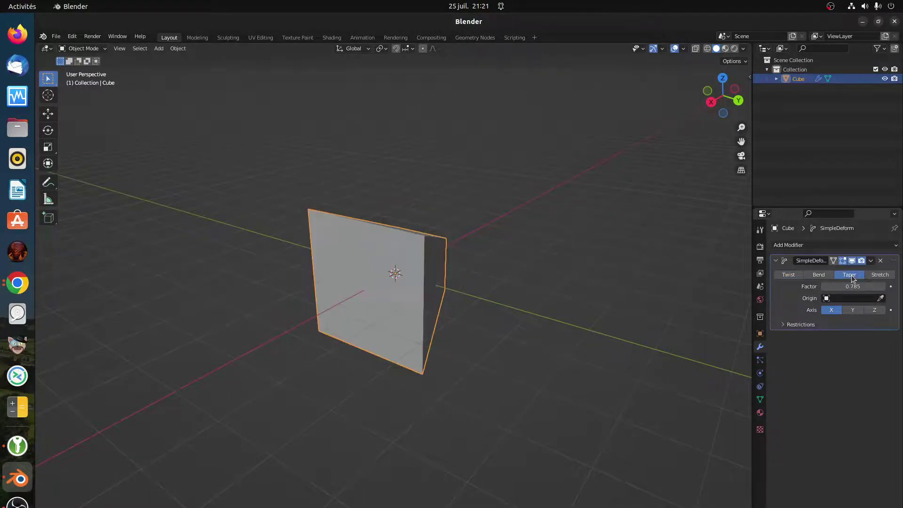
pyautogui.moveTo(601, 302); pyautogui.dragTo(538, 298, button='middle')
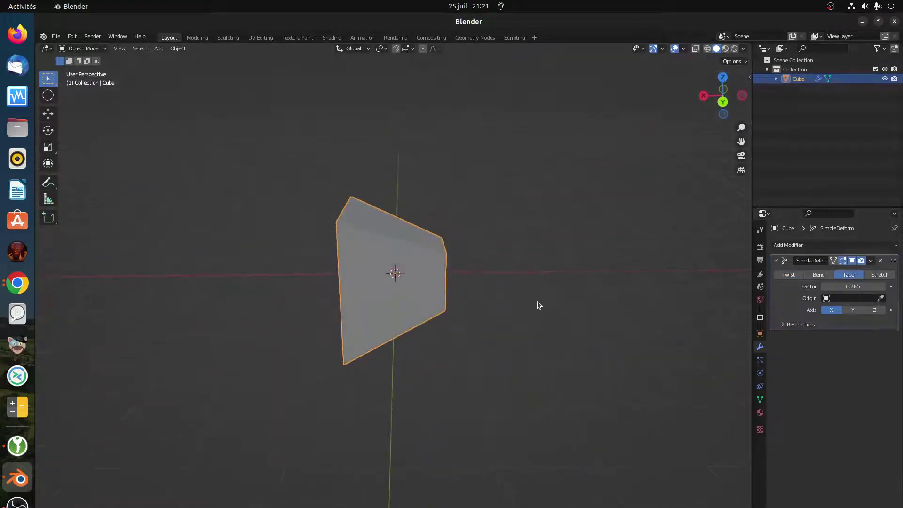
pyautogui.click(852, 311)
pyautogui.moveTo(591, 313); pyautogui.dragTo(537, 300, button='middle')
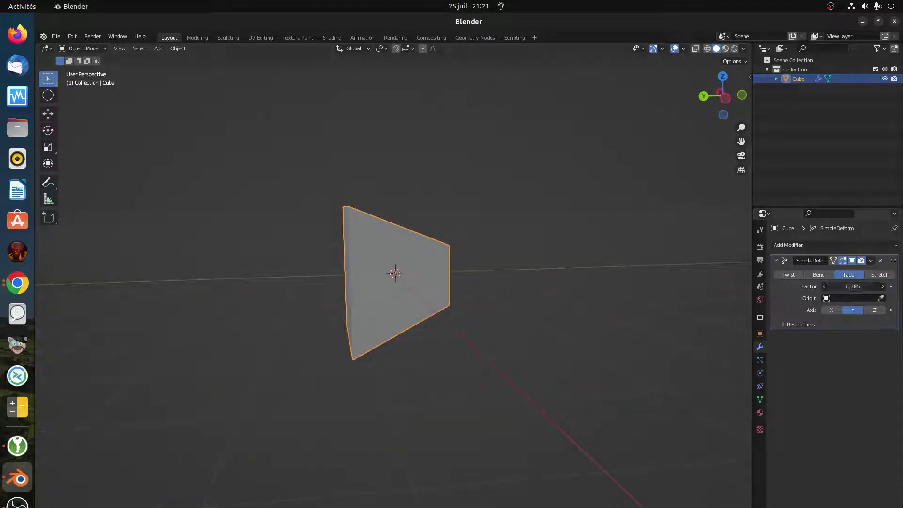
pyautogui.moveTo(853, 286); pyautogui.dragTo(832, 286)
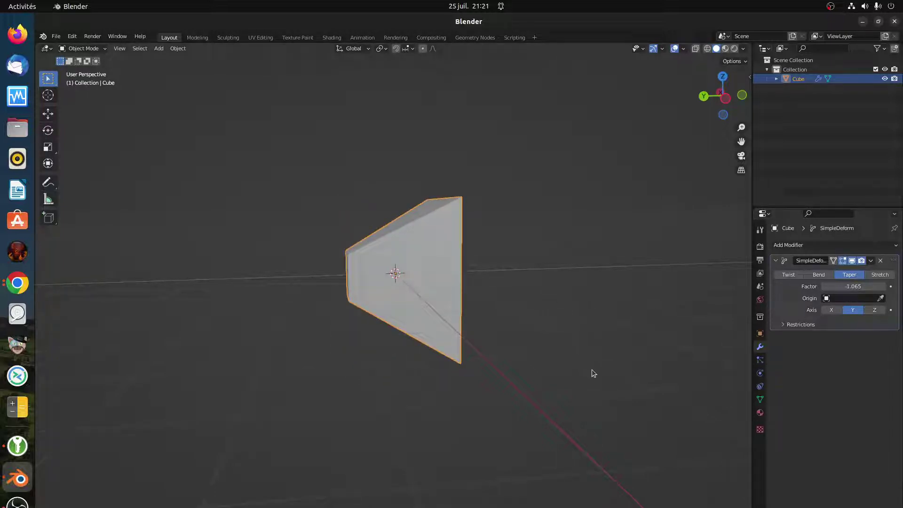
# Flatten the tapered cube by scaling it down along Z, and narrow it to about half its width along X
pyautogui.press('s')
pyautogui.press('z')
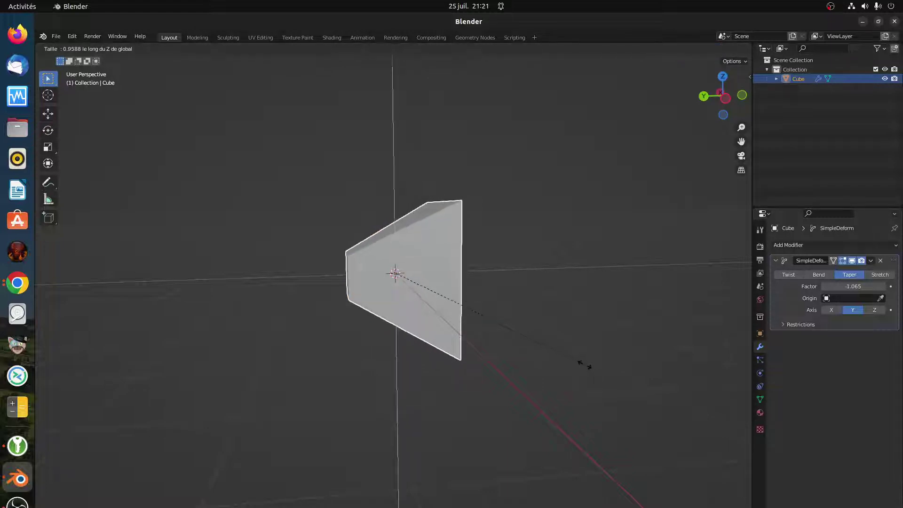
pyautogui.click(470, 237)
pyautogui.moveTo(463, 266); pyautogui.dragTo(560, 299, button='middle')
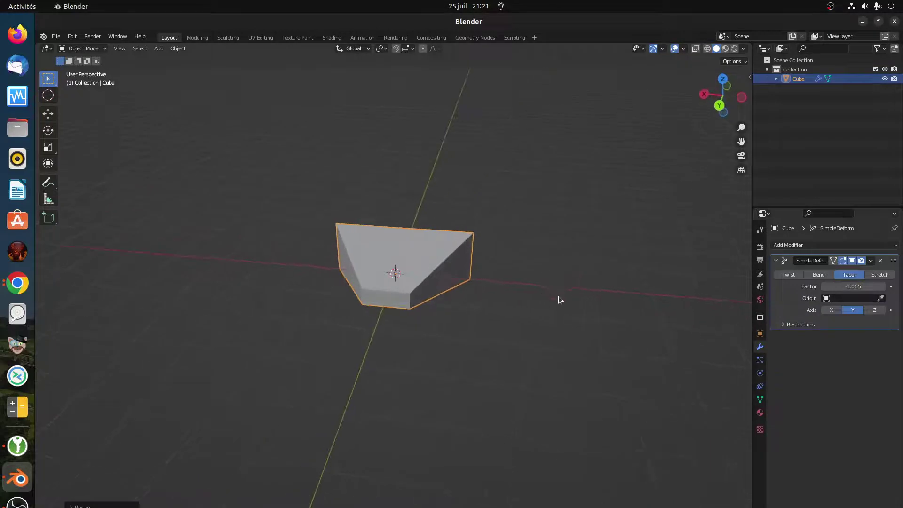
pyautogui.press('s')
pyautogui.press('x')
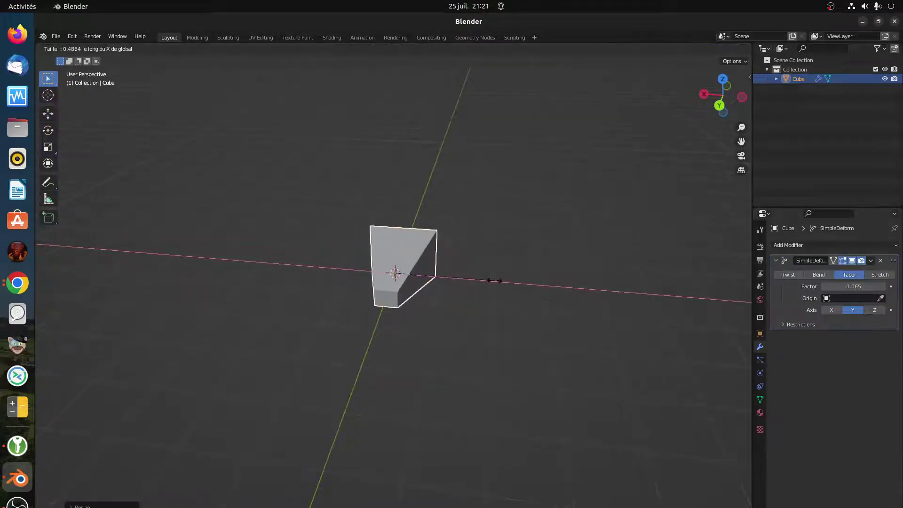
pyautogui.click(500, 282)
pyautogui.moveTo(479, 256); pyautogui.dragTo(393, 233, button='middle')
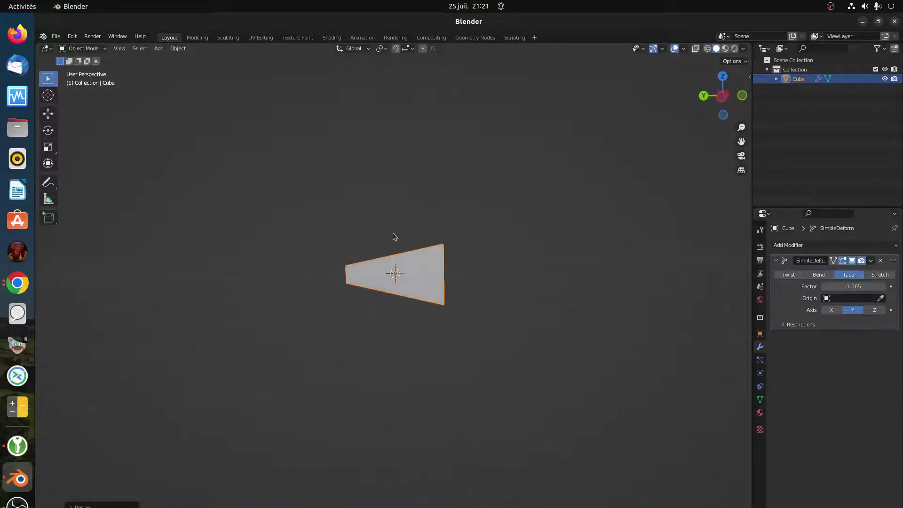
# In the right orthographic view, rotate the tapered cube around the X axis until its underside is horizontal
pyautogui.press('KP_3')
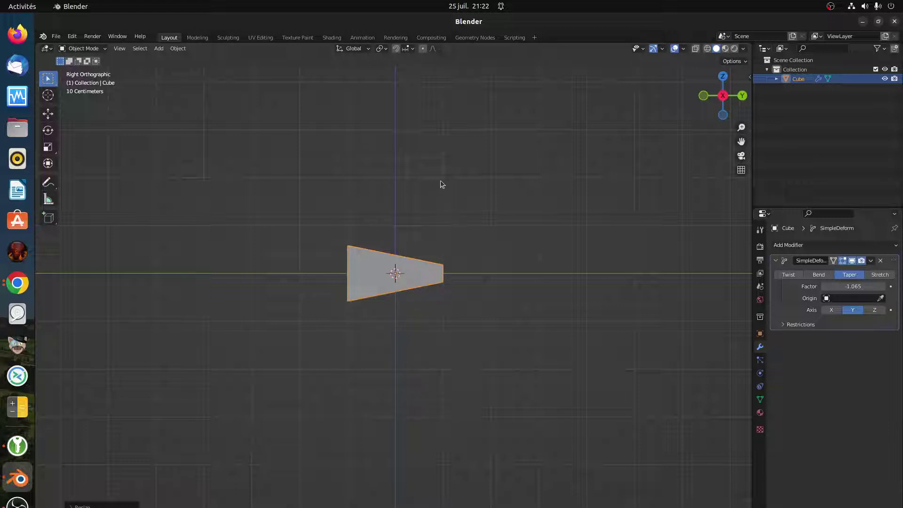
pyautogui.press('r')
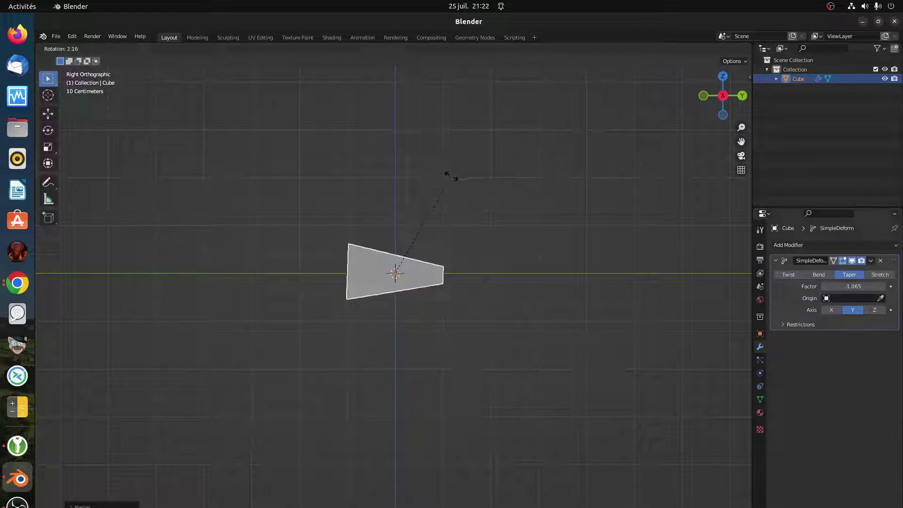
pyautogui.press('Escape')
pyautogui.click(49, 132)
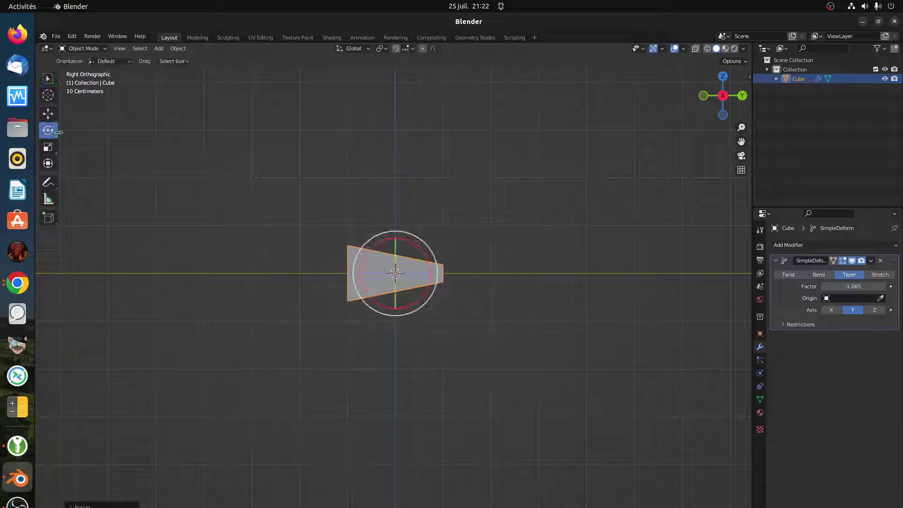
pyautogui.moveTo(411, 244); pyautogui.dragTo(422, 253)
pyautogui.hotkey('ctrl', 'z')
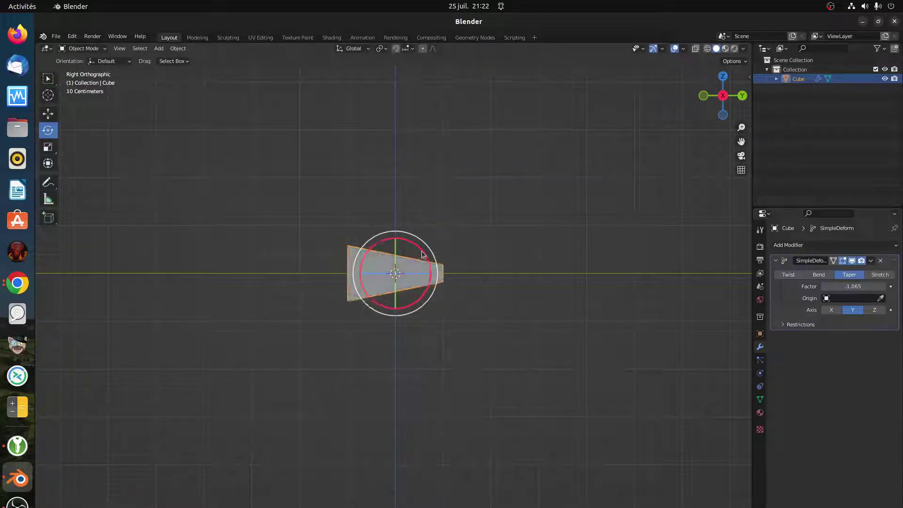
pyautogui.moveTo(416, 245); pyautogui.dragTo(424, 254)
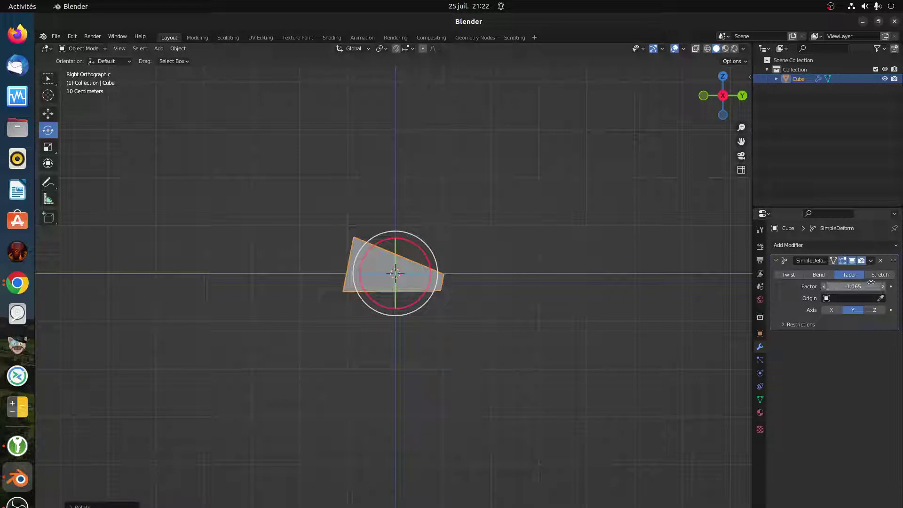
# Restrict the taper with limits of 0.25 and 0.90, and deselect the cube
pyautogui.click(784, 324)
pyautogui.click(853, 348)
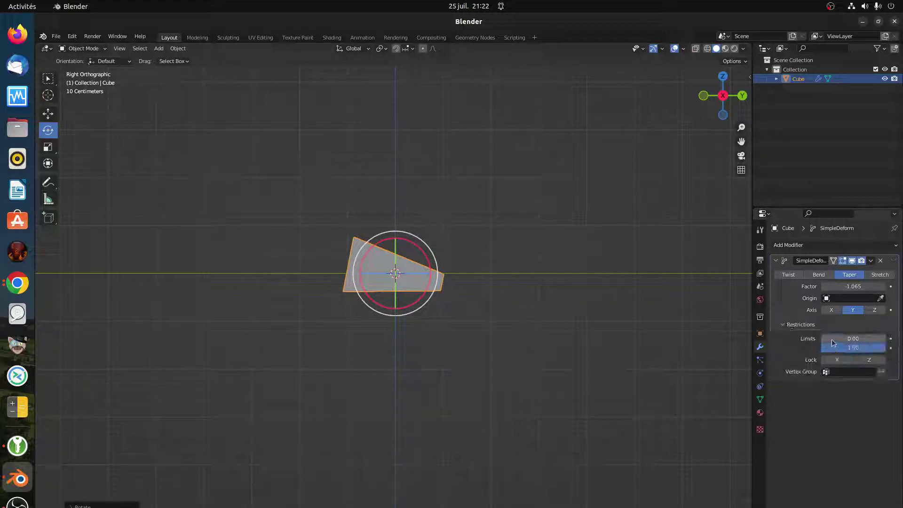
pyautogui.write('0.01')
pyautogui.press('Return')
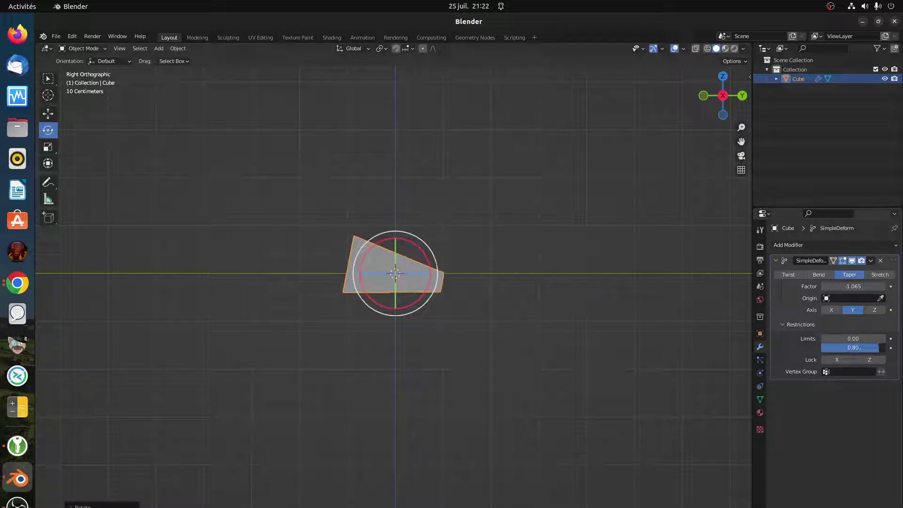
pyautogui.moveTo(856, 348)
pyautogui.mouseDown()
pyautogui.moveTo(884, 348)
pyautogui.moveTo(851, 339)
pyautogui.moveTo(861, 338)
pyautogui.mouseUp()
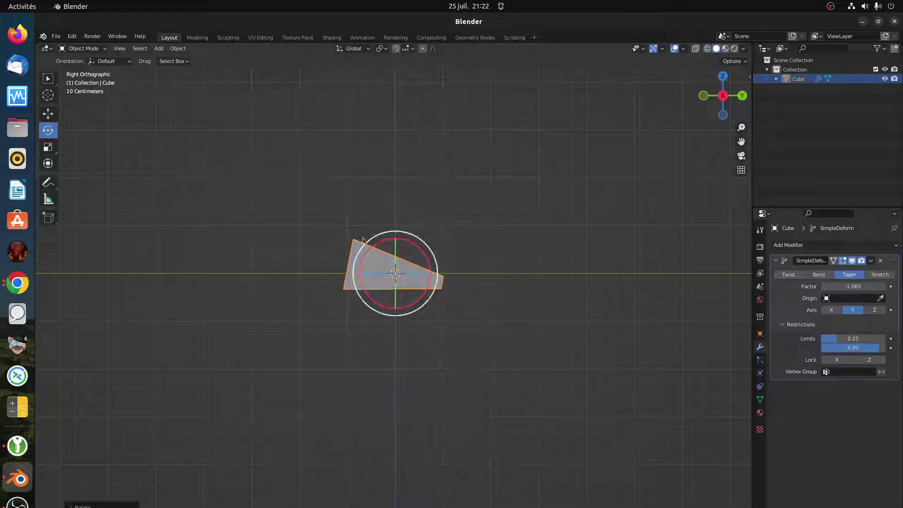
pyautogui.click(442, 338)
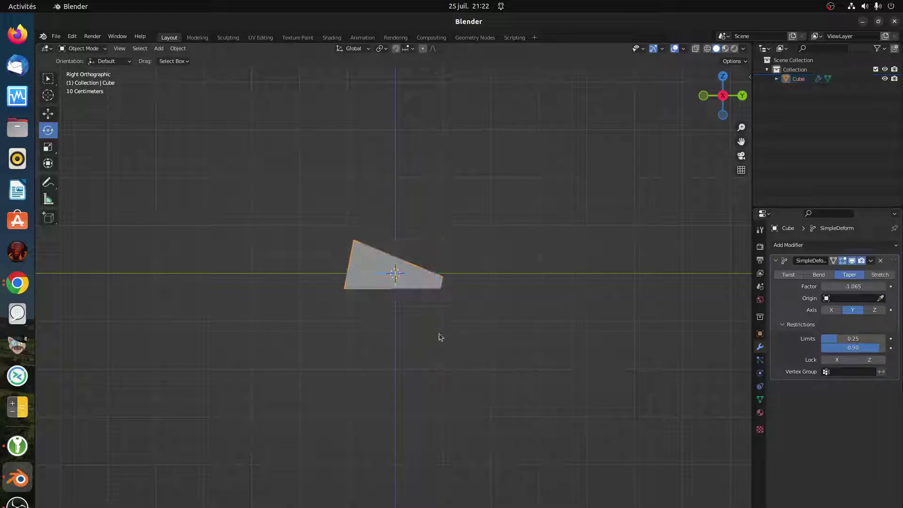
# Preview the wedge from above in Rendered shading and return the viewport to Solid shading
pyautogui.moveTo(485, 351); pyautogui.dragTo(381, 422, button='middle')
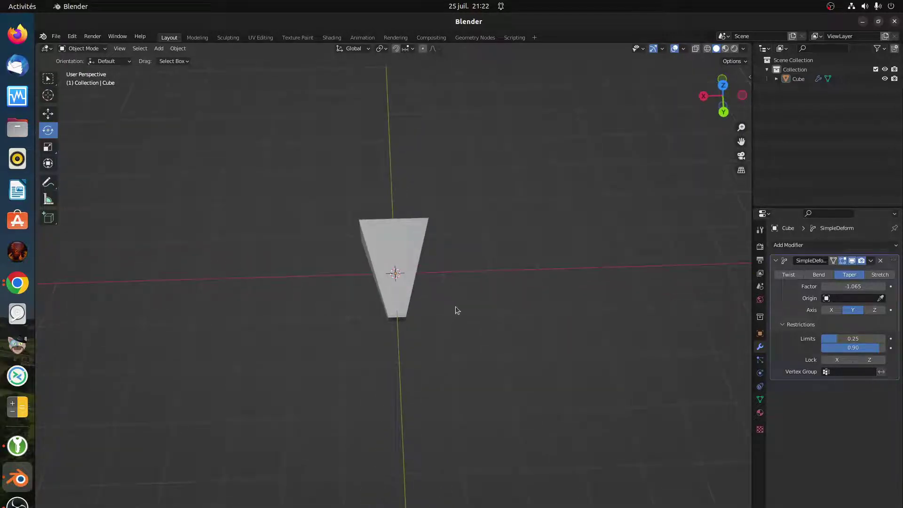
pyautogui.press('z')
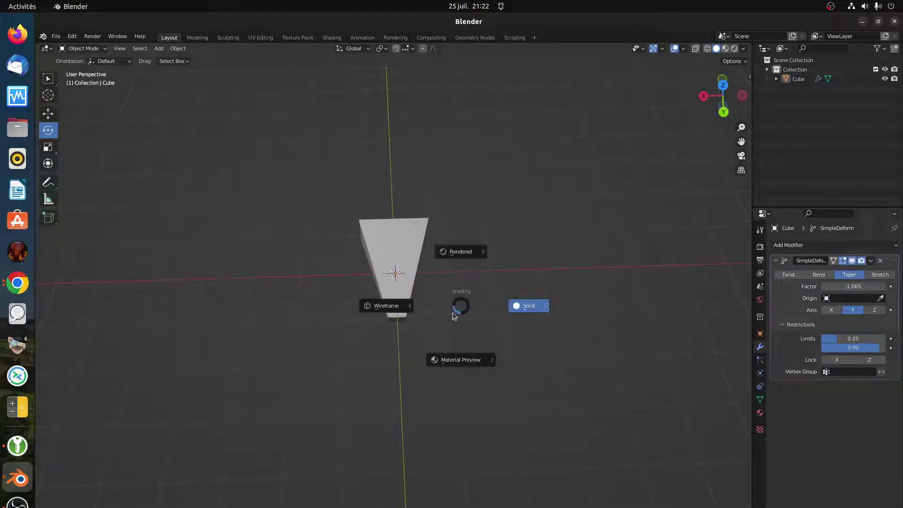
pyautogui.click(498, 159)
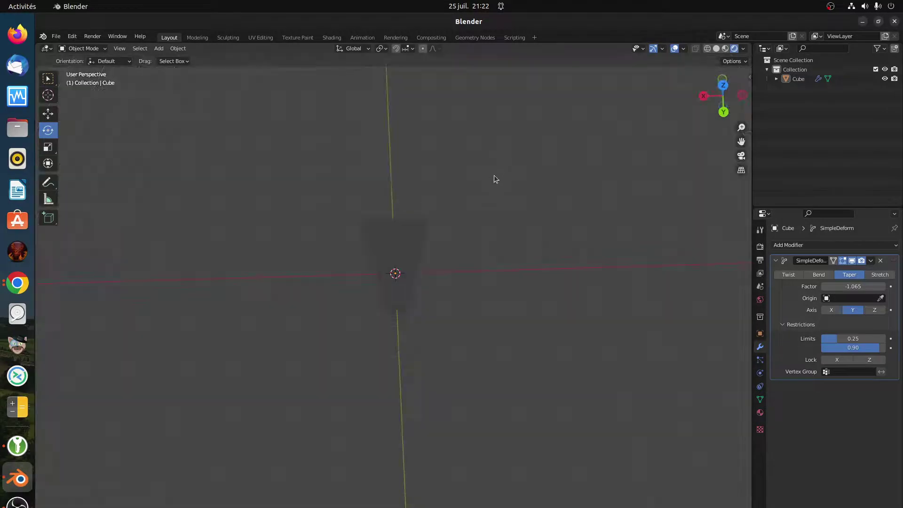
pyautogui.click(716, 48)
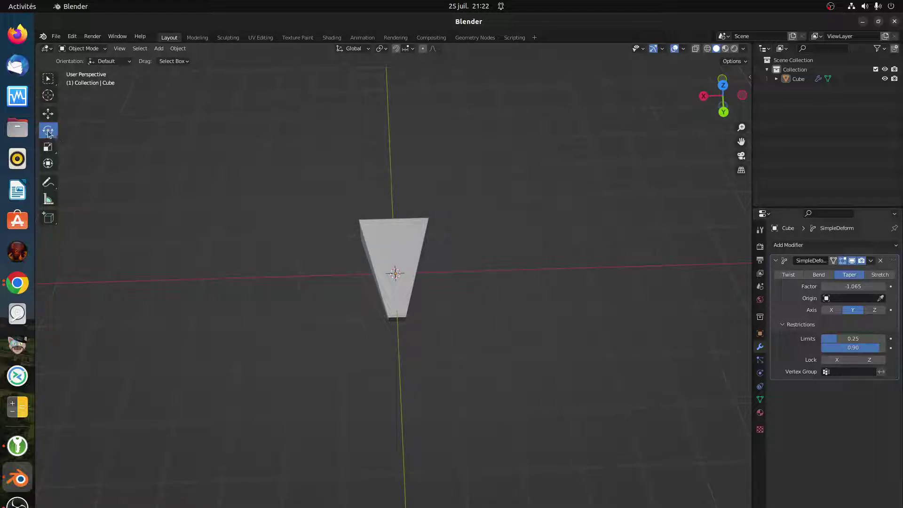
# Select the wedge, rotate it slightly around the global Z axis, and move it about 1.74 m in positive X
pyautogui.click(53, 80)
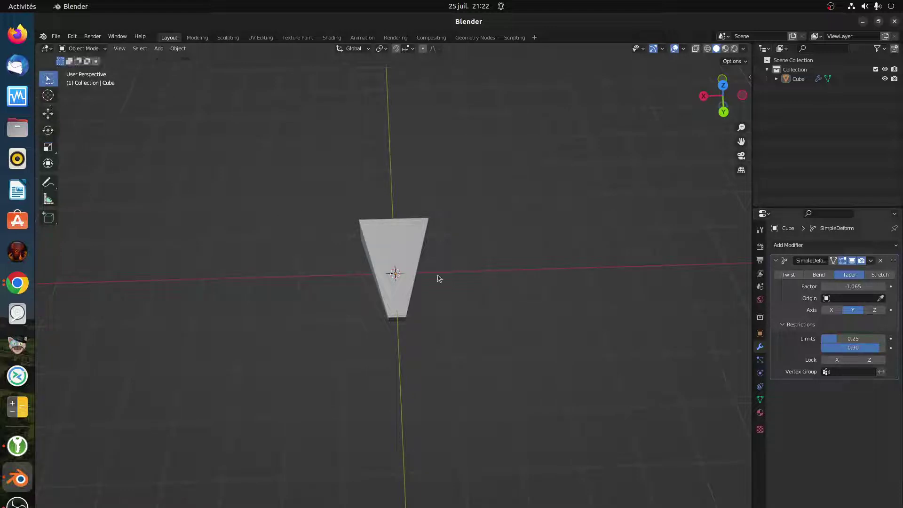
pyautogui.click(385, 259)
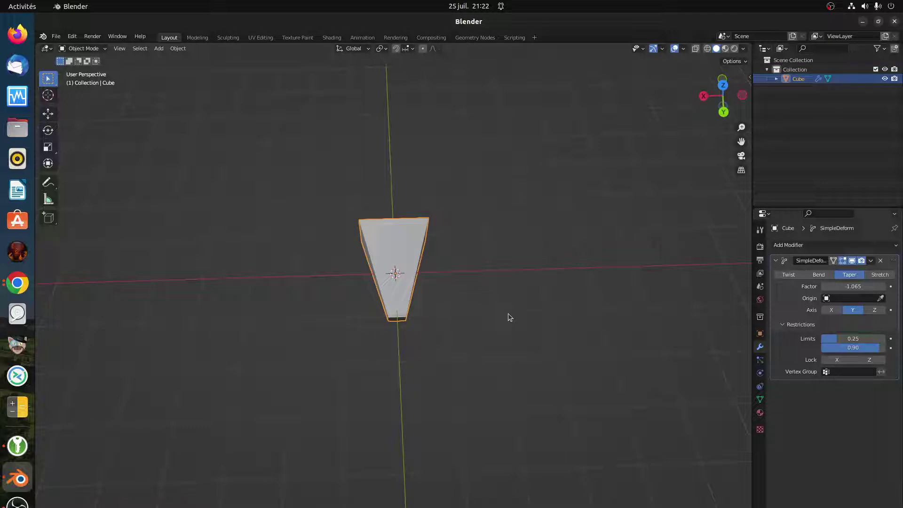
pyautogui.press('r')
pyautogui.press('z')
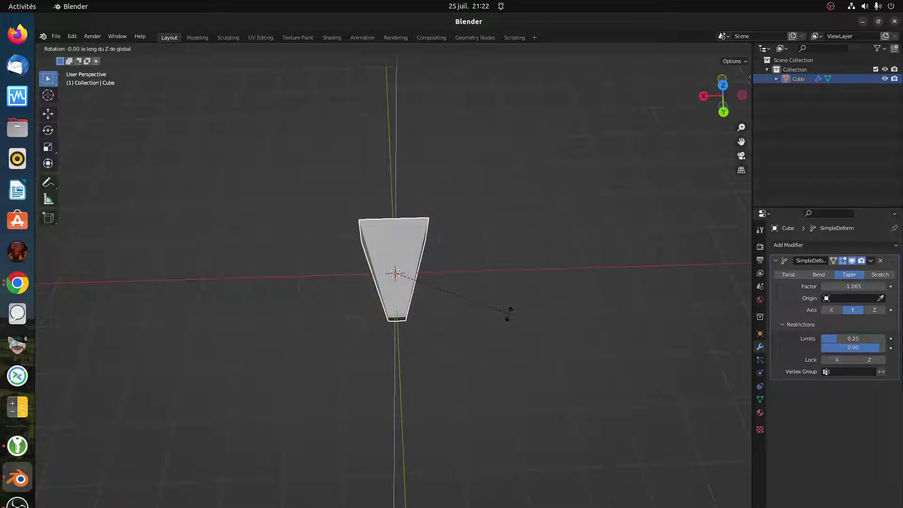
pyautogui.click(494, 329)
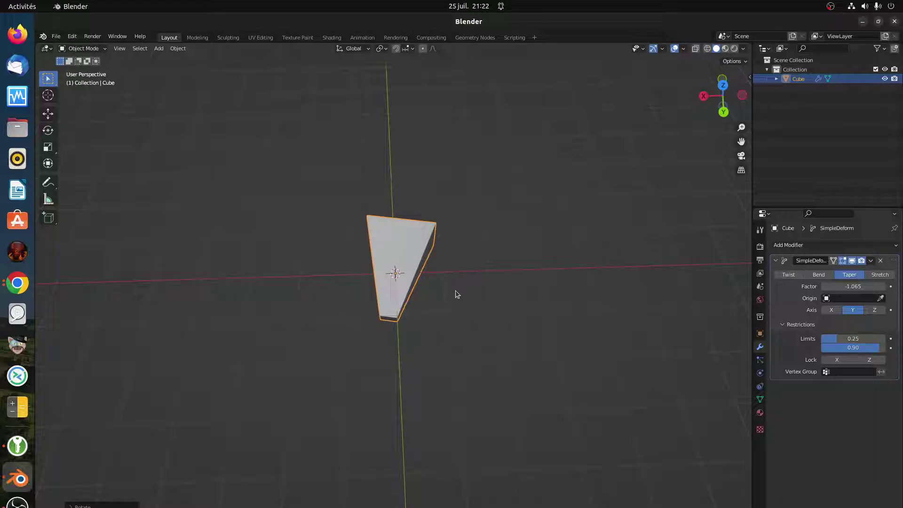
pyautogui.press('g')
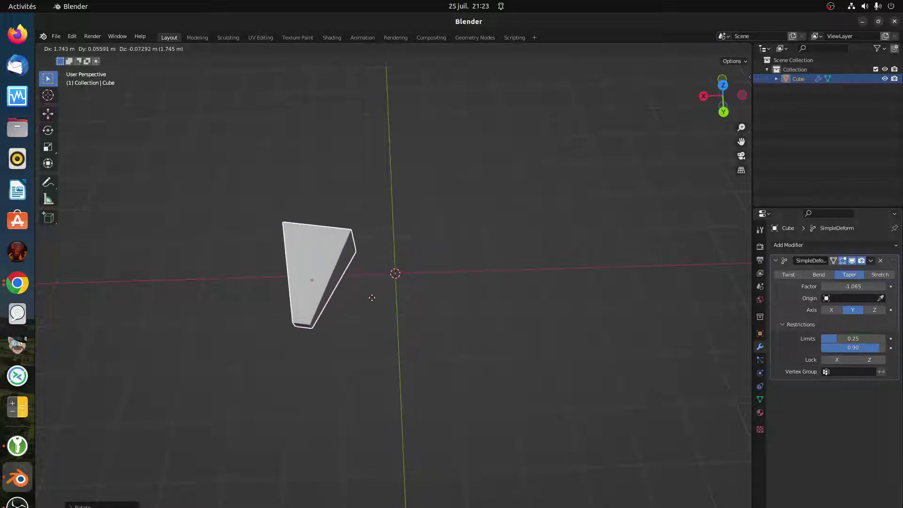
pyautogui.click(372, 297)
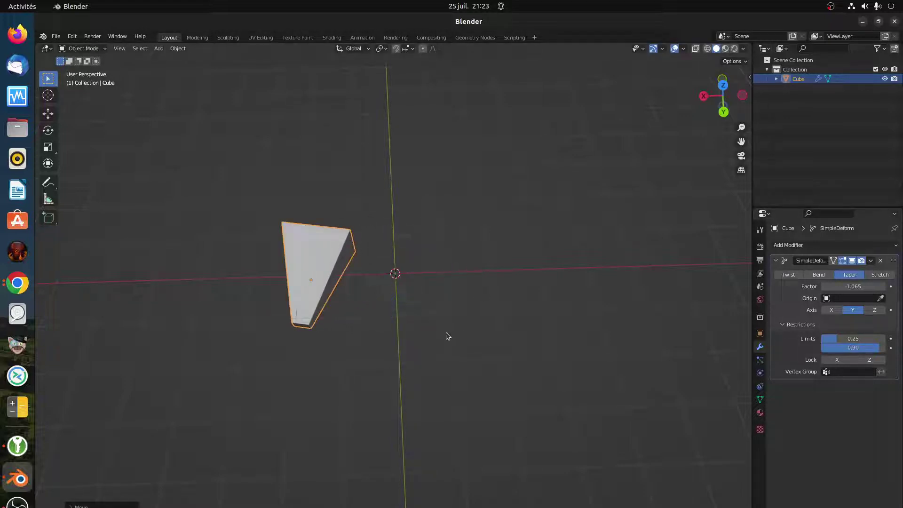
# In the top view, straighten the wedge along the Y axis and rotate it about 11.65 degrees
pyautogui.press('KP_7')
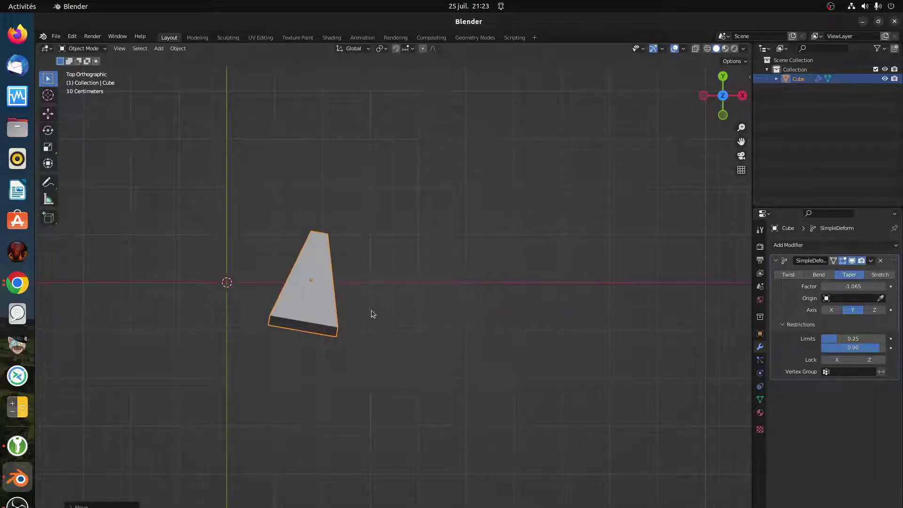
pyautogui.press('r')
pyautogui.click(393, 325)
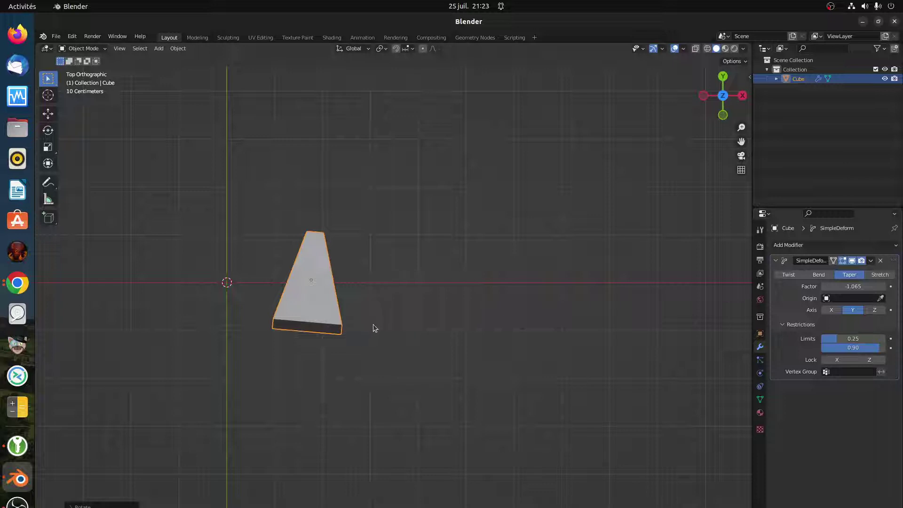
pyautogui.press('r')
pyautogui.click(372, 321)
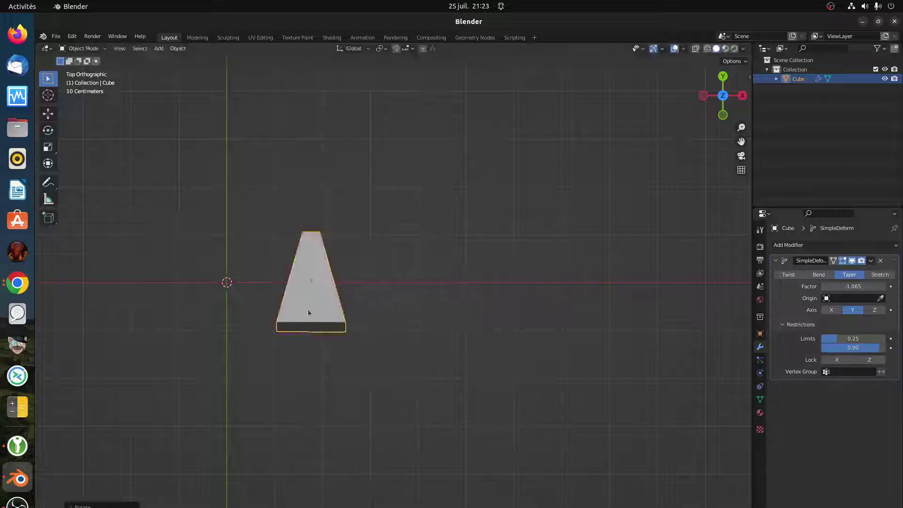
pyautogui.press('r')
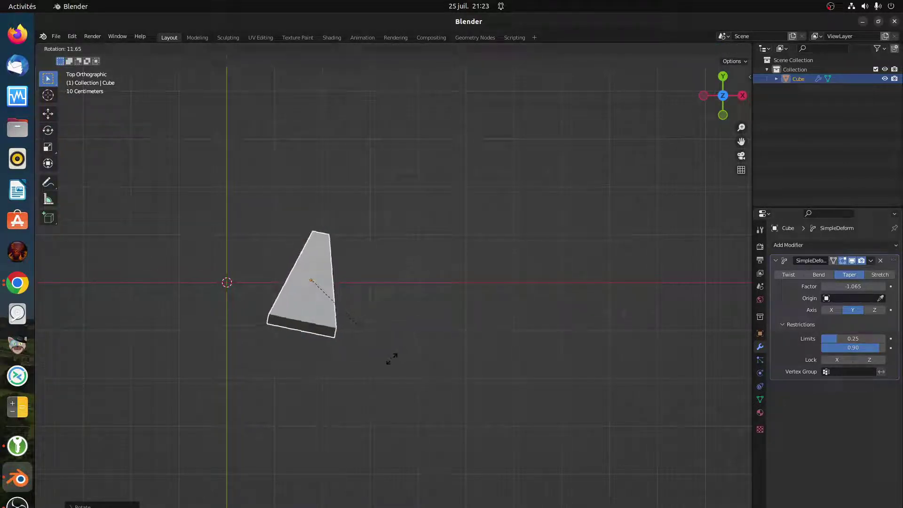
pyautogui.click(392, 359)
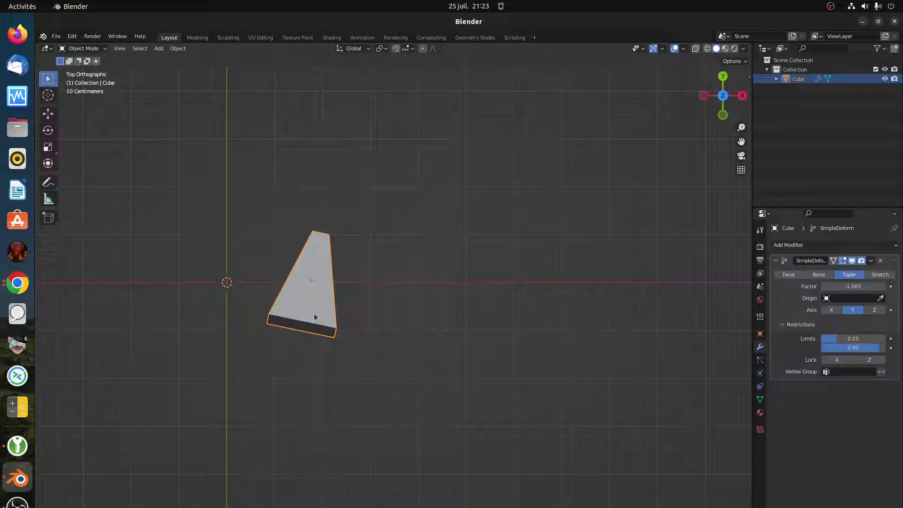
# Duplicate the wedge to the other side of the Y axis and mirror the copy on X Global
pyautogui.hotkey('shift', 'd')
pyautogui.click(162, 311)
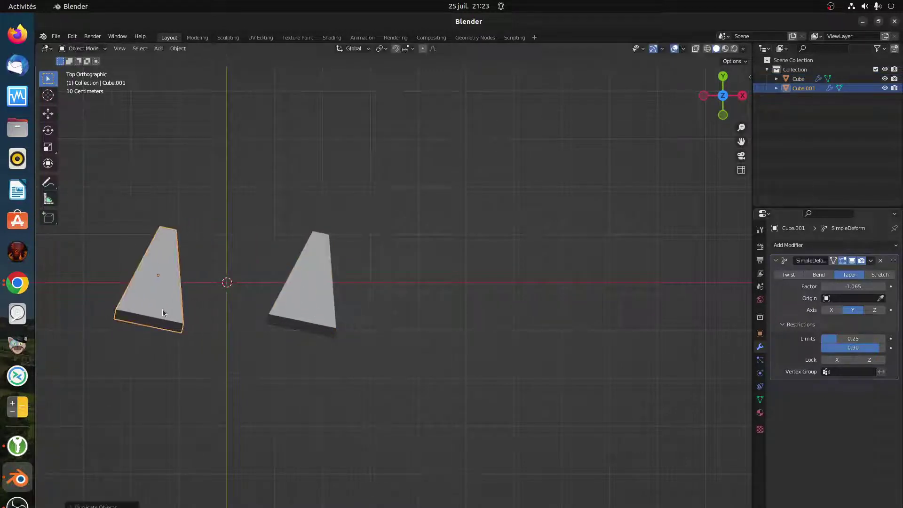
pyautogui.rightClick(169, 303)
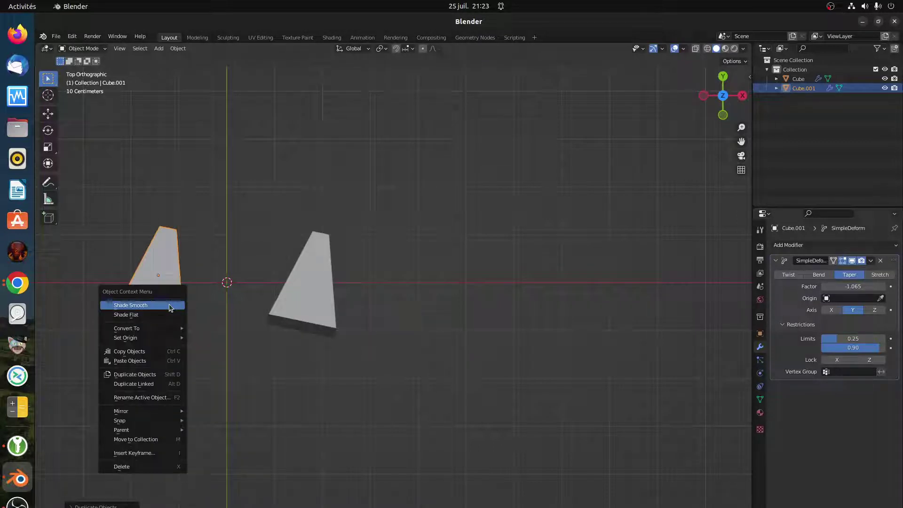
pyautogui.moveTo(153, 416)
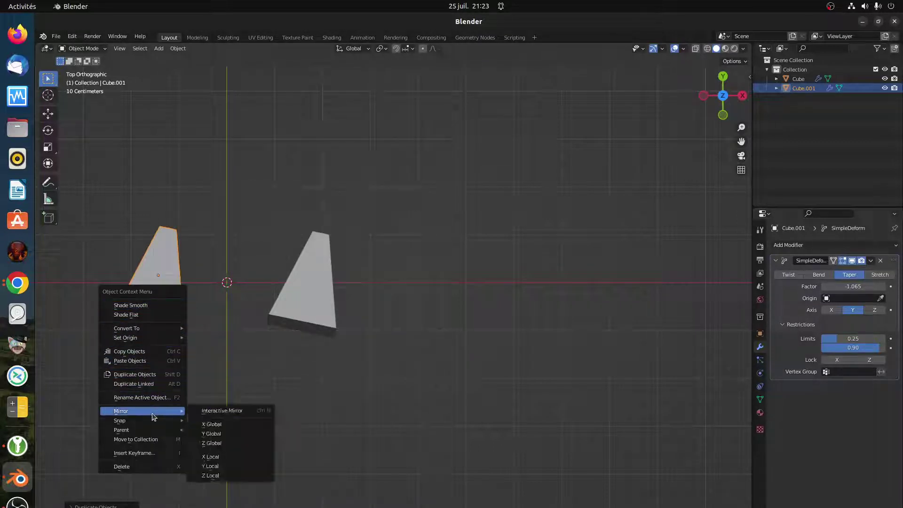
pyautogui.click(211, 426)
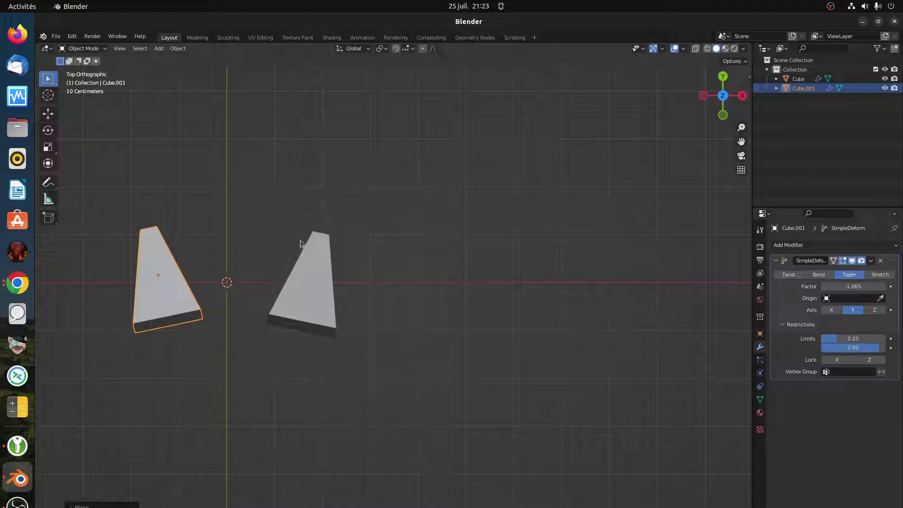
# Move the mirrored copy away from the X axis and mirror it on X Global again
pyautogui.moveTo(204, 342); pyautogui.dragTo(197, 279, button='middle')
pyautogui.rightClick(197, 278)
pyautogui.moveTo(197, 278)
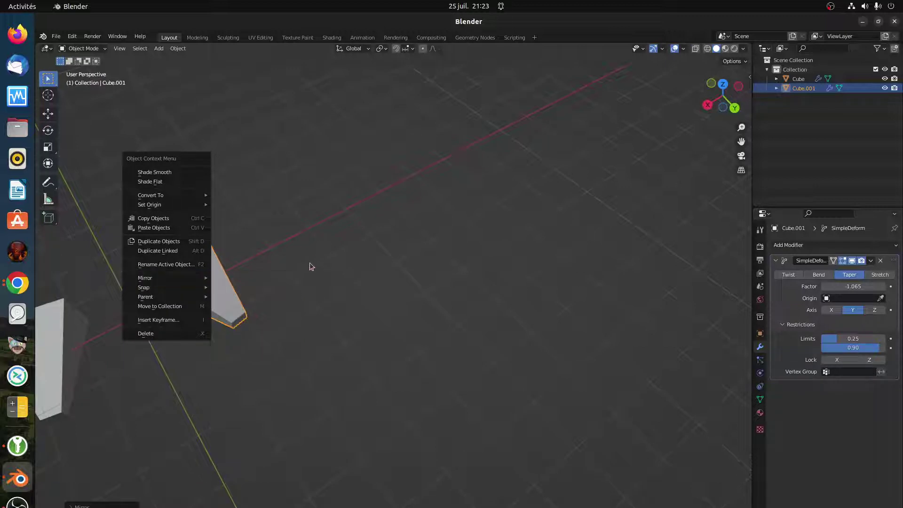
pyautogui.press('Escape')
pyautogui.moveTo(200, 281); pyautogui.dragTo(390, 390)
pyautogui.rightClick(453, 364)
pyautogui.moveTo(453, 365)
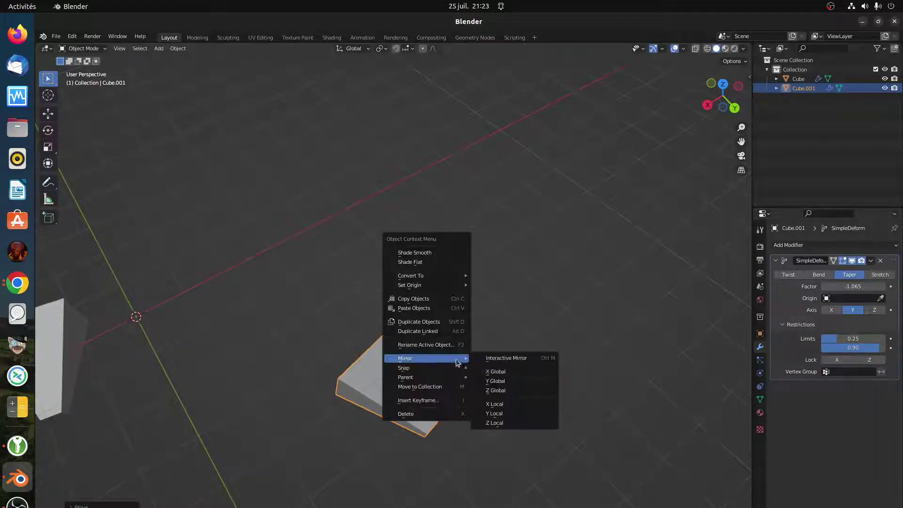
pyautogui.click(499, 374)
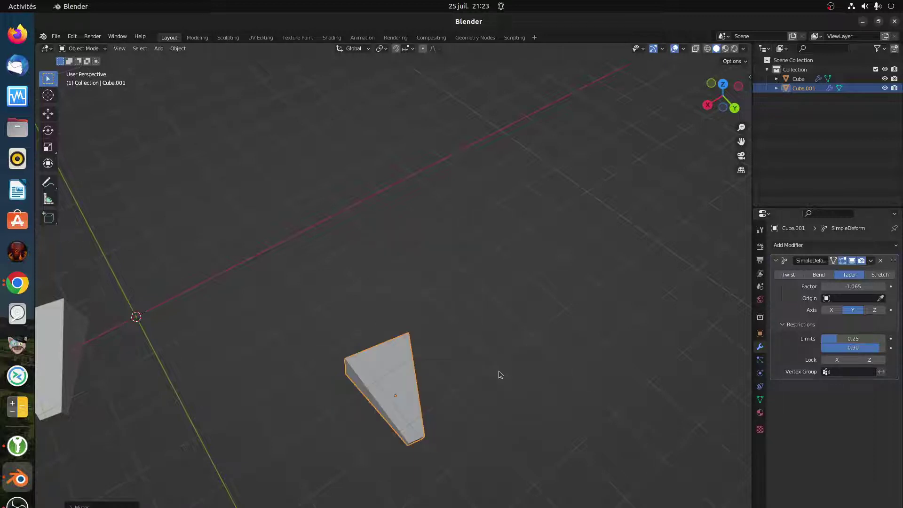
# Mirror the copied wedge on Y Global, on X Global, and once more on Y Global
pyautogui.rightClick(595, 276)
pyautogui.moveTo(597, 274)
pyautogui.click(642, 294)
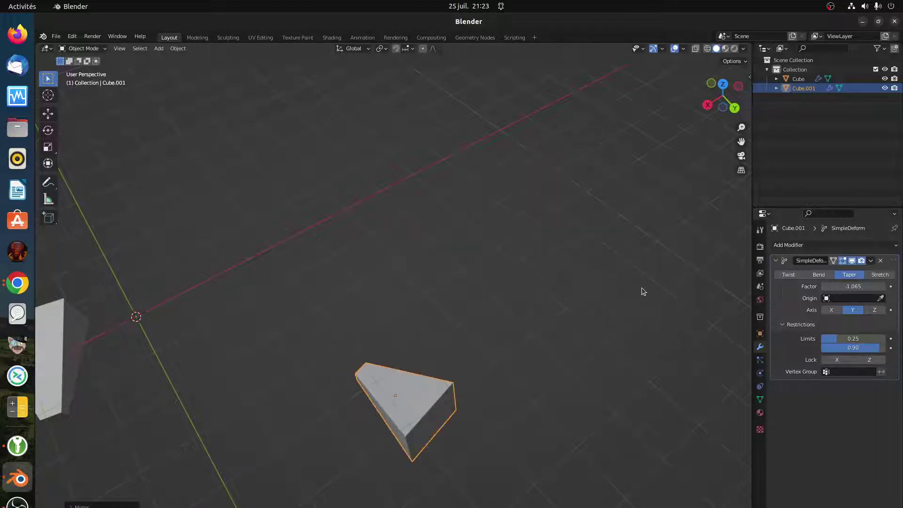
pyautogui.rightClick(542, 329)
pyautogui.moveTo(541, 328)
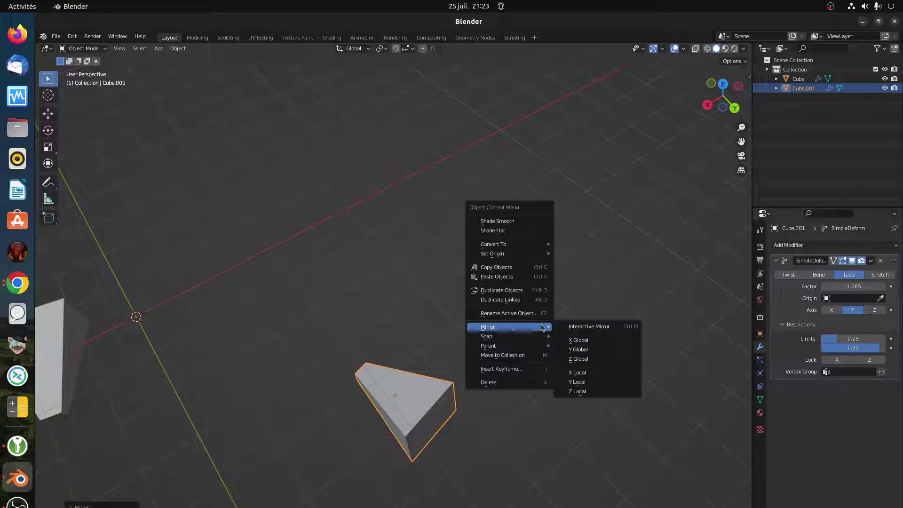
pyautogui.click(581, 340)
pyautogui.rightClick(587, 338)
pyautogui.moveTo(586, 339)
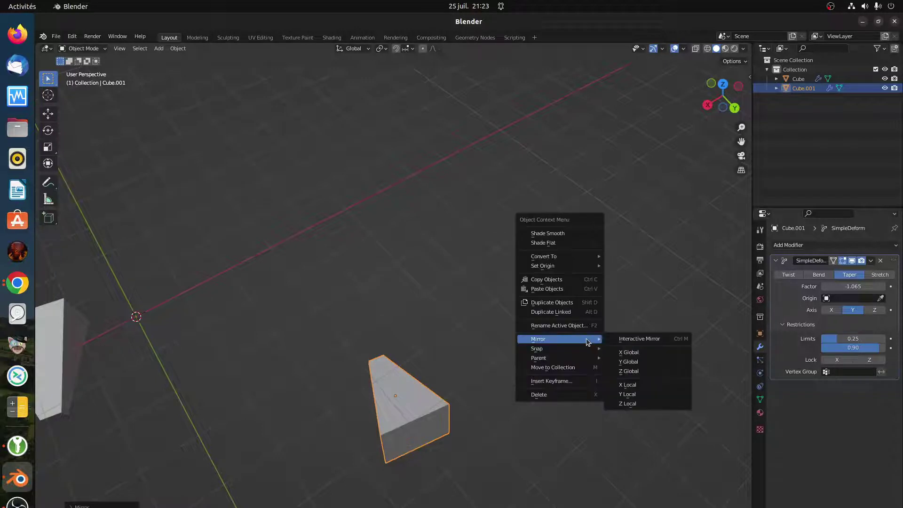
pyautogui.click(626, 362)
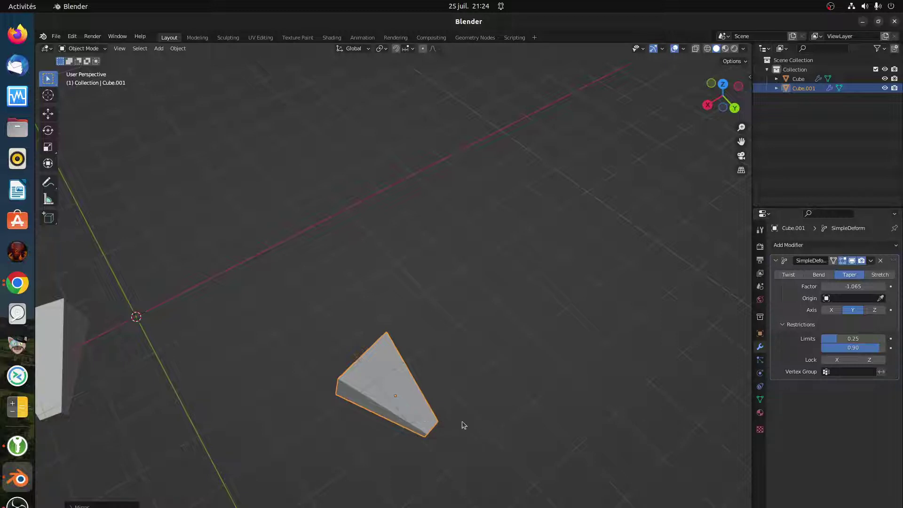
# Move the copied wedge back near the Y axis and line it up with the original in the top view
pyautogui.press('g')
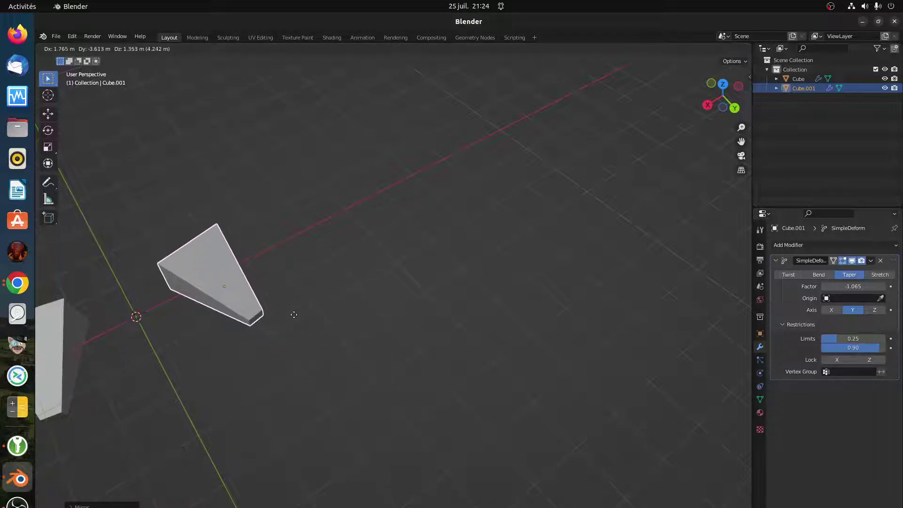
pyautogui.click(294, 314)
pyautogui.rightClick(403, 260)
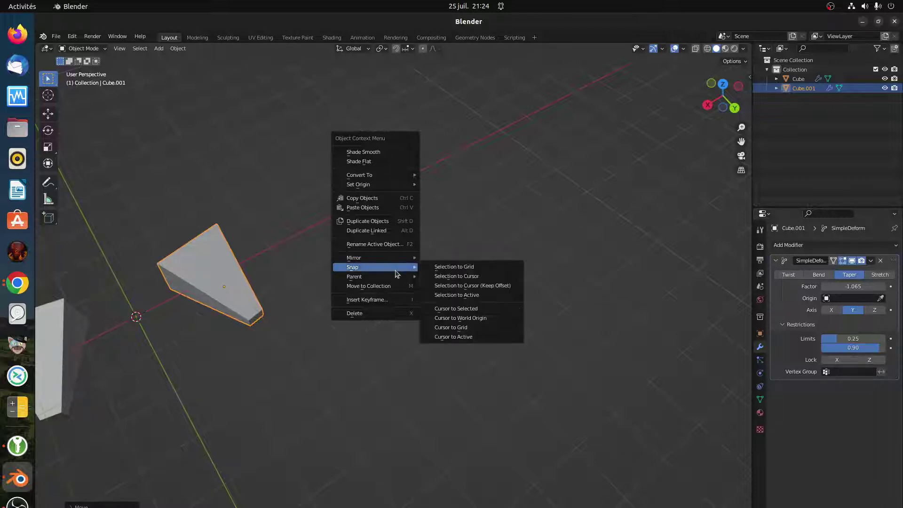
pyautogui.moveTo(245, 344); pyautogui.dragTo(349, 411, button='middle')
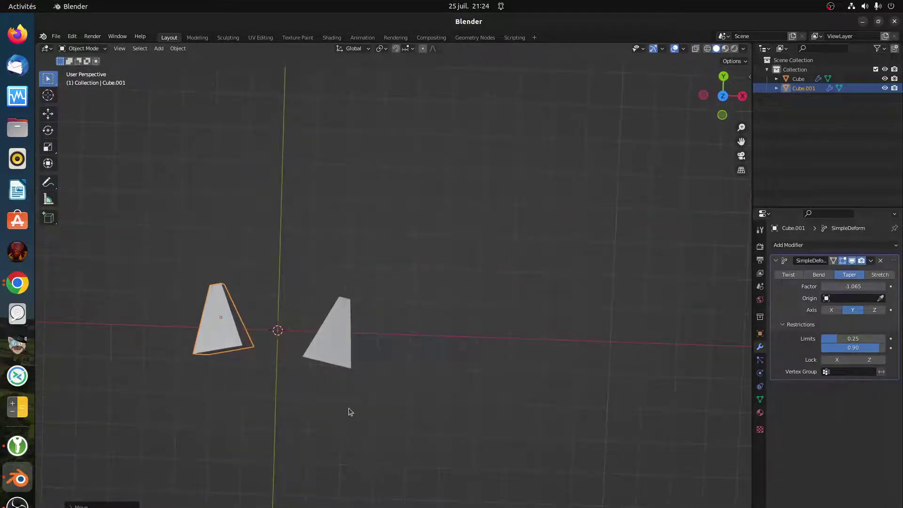
pyautogui.press('KP_7')
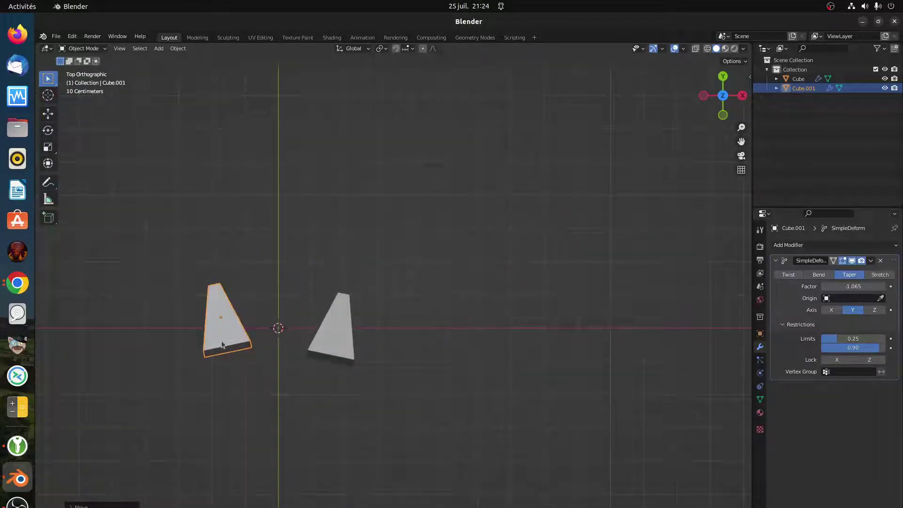
pyautogui.press('g')
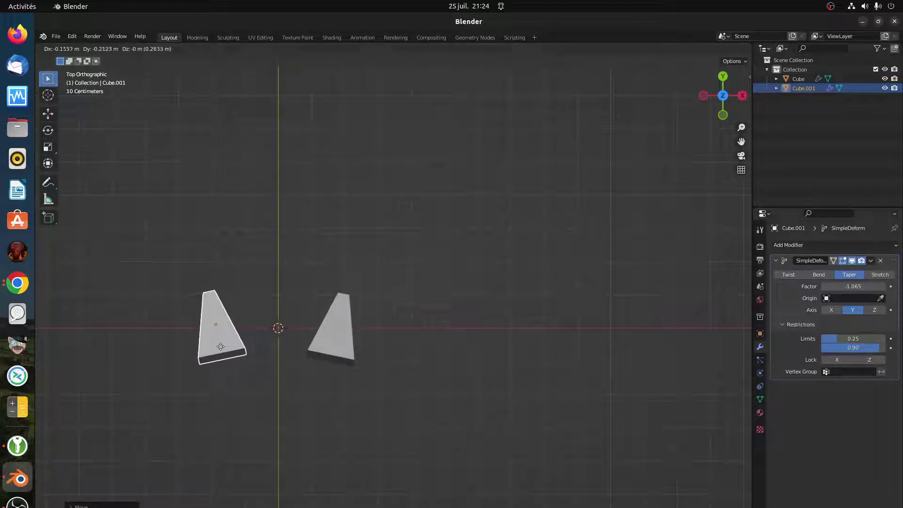
pyautogui.click(221, 346)
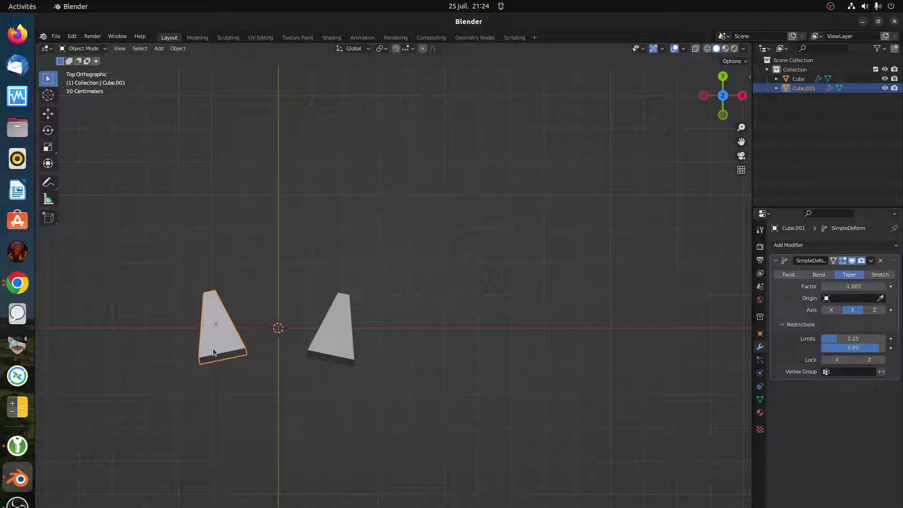
# Delete the copied wedge and select the original one
pyautogui.press('Delete')
pyautogui.click(325, 350)
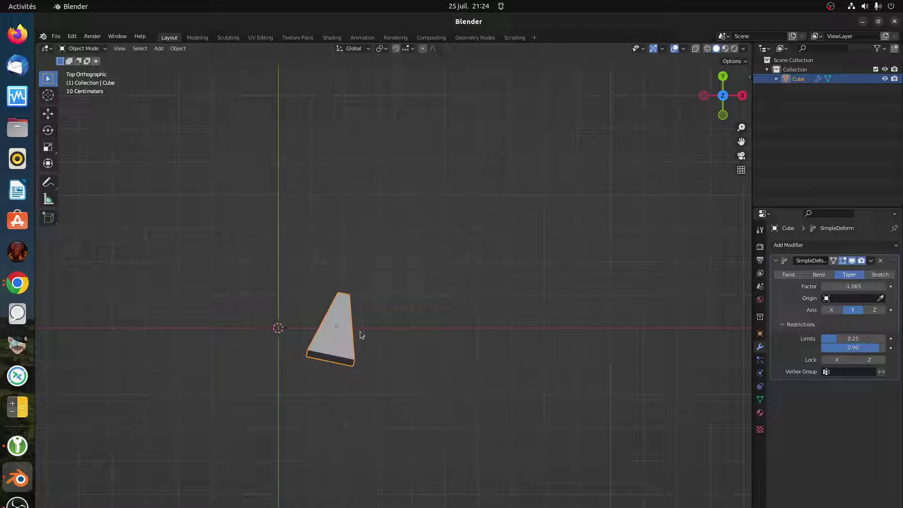
pyautogui.scroll(3, 338, 328)
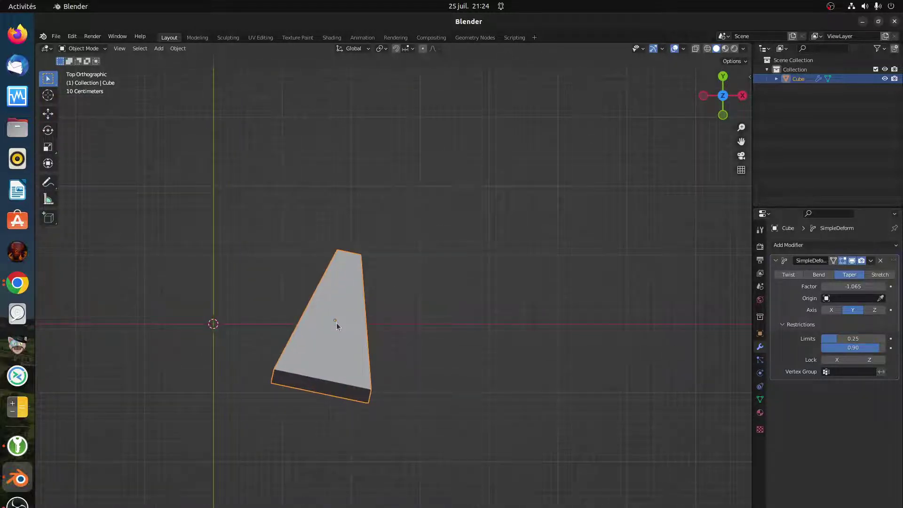
pyautogui.scroll(-2, 352, 402)
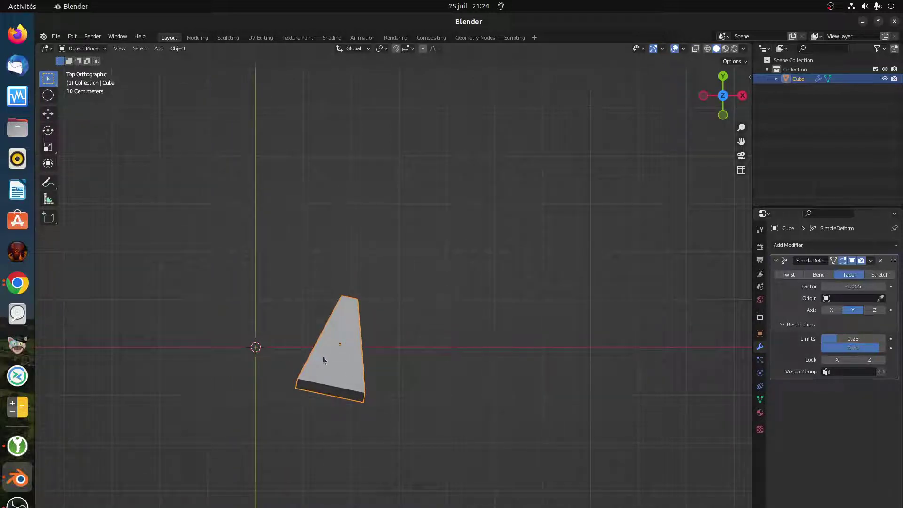
# Duplicate the wedge, place the copy on the opposite side of the Y axis, and mirror it on X Global
pyautogui.hotkey('shift', 'd')
pyautogui.click(146, 352)
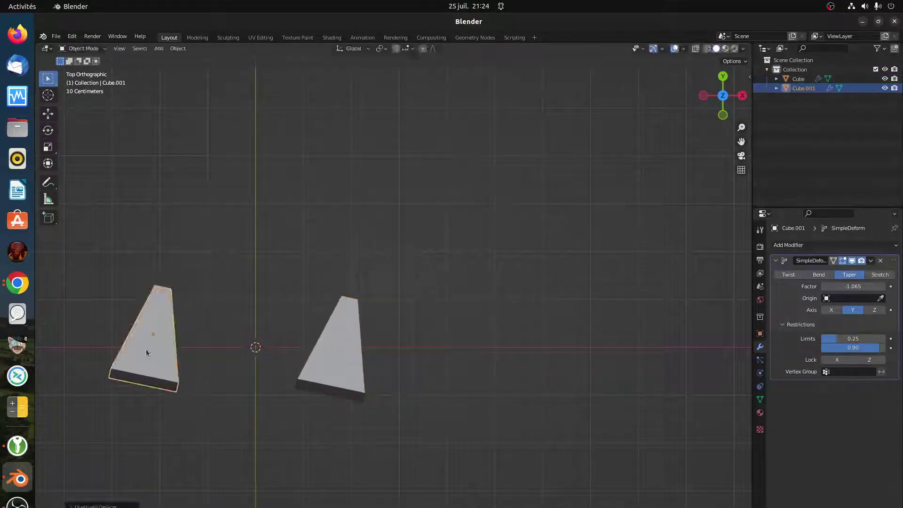
pyautogui.rightClick(201, 357)
pyautogui.moveTo(201, 355)
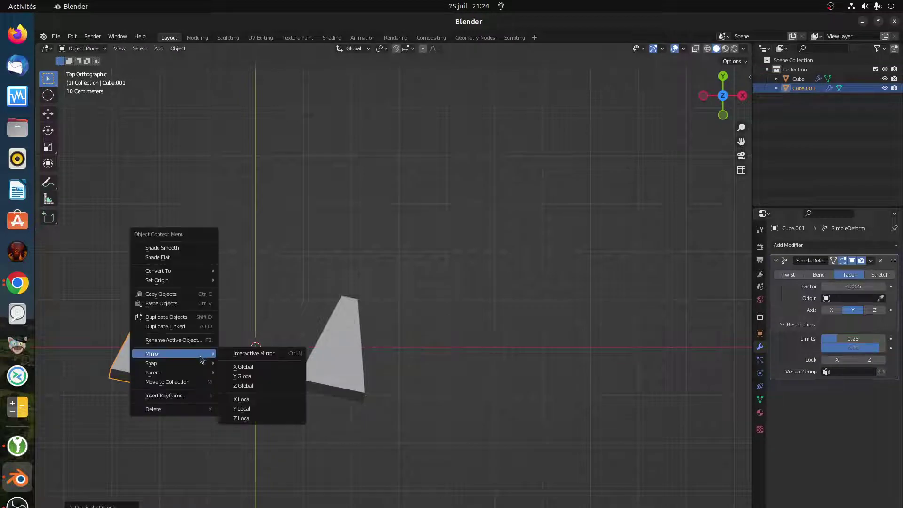
pyautogui.click(254, 365)
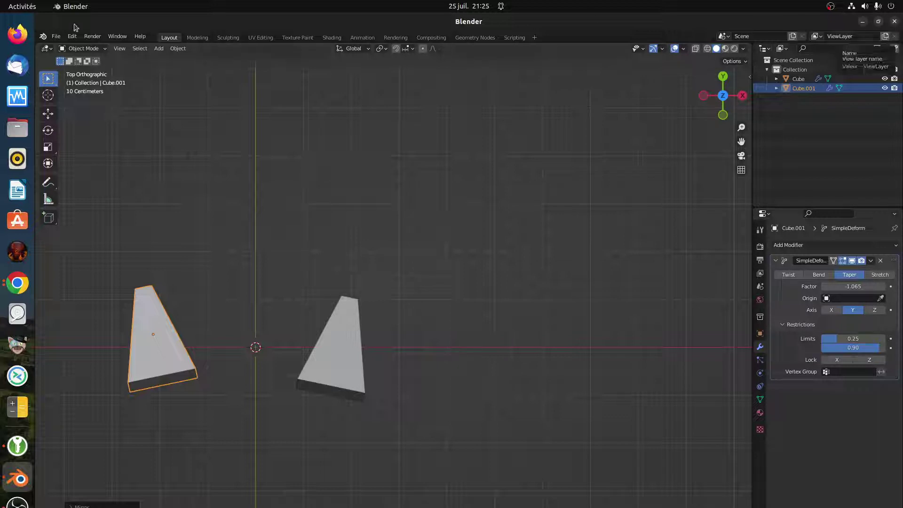
# Expand the Mirror operation settings, view the shared tree scene in the Jitsi meeting in Google Chrome, and return to Blender
pyautogui.click(55, 36)
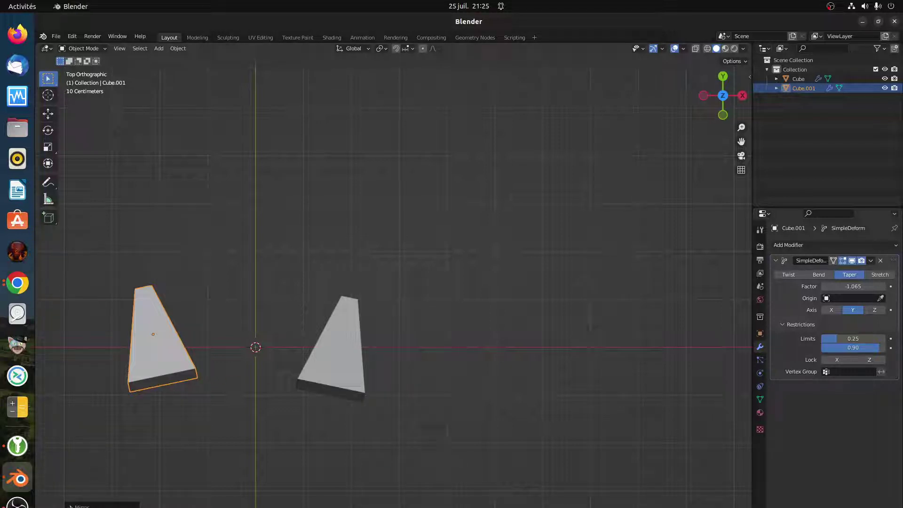
pyautogui.click(71, 506)
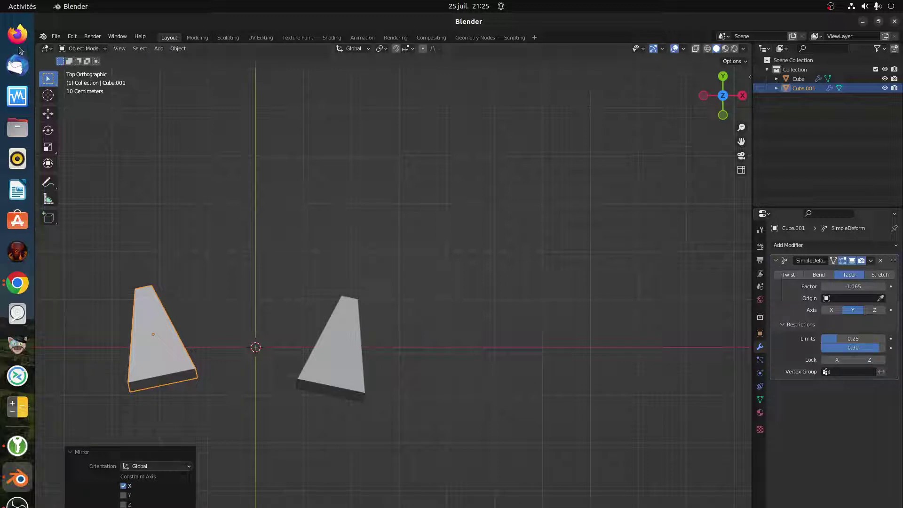
pyautogui.click(18, 283)
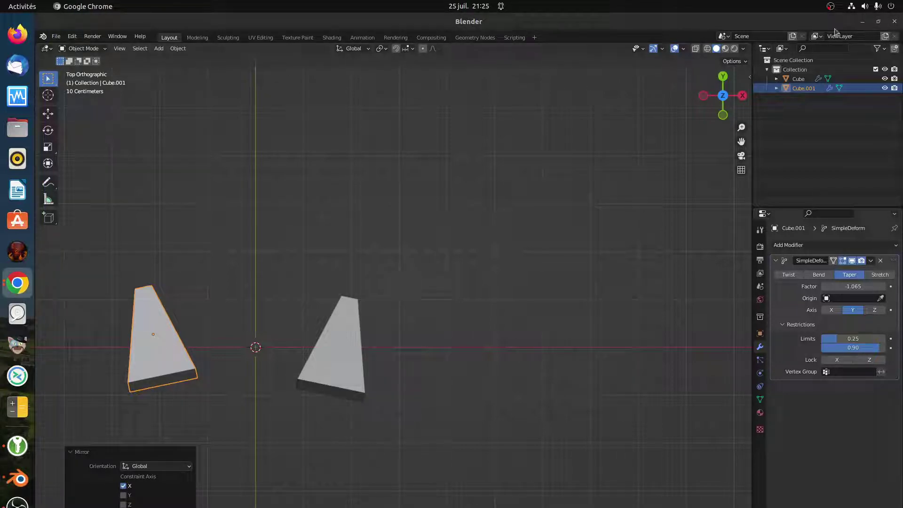
pyautogui.click(862, 22)
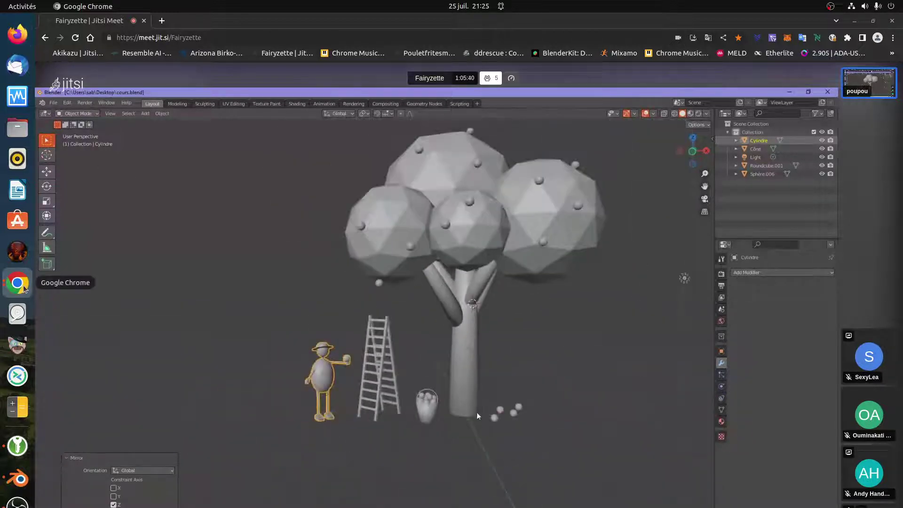
pyautogui.click(18, 469)
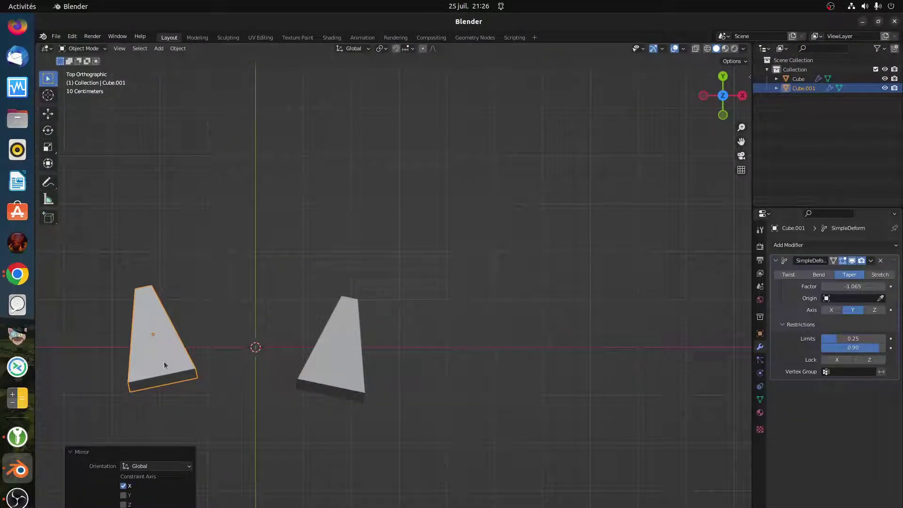
# Select the original wedge and place the 3D cursor a short distance beyond its narrow end
pyautogui.click(344, 370)
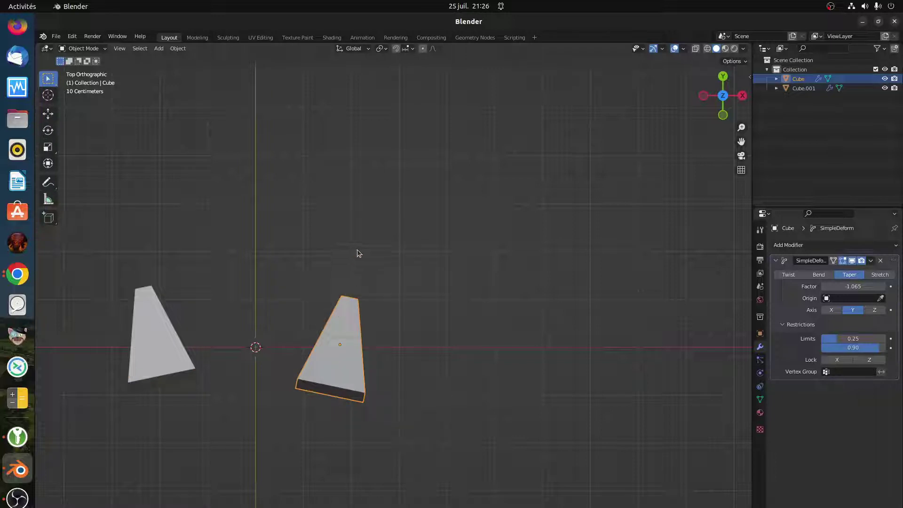
pyautogui.rightClick(346, 219)
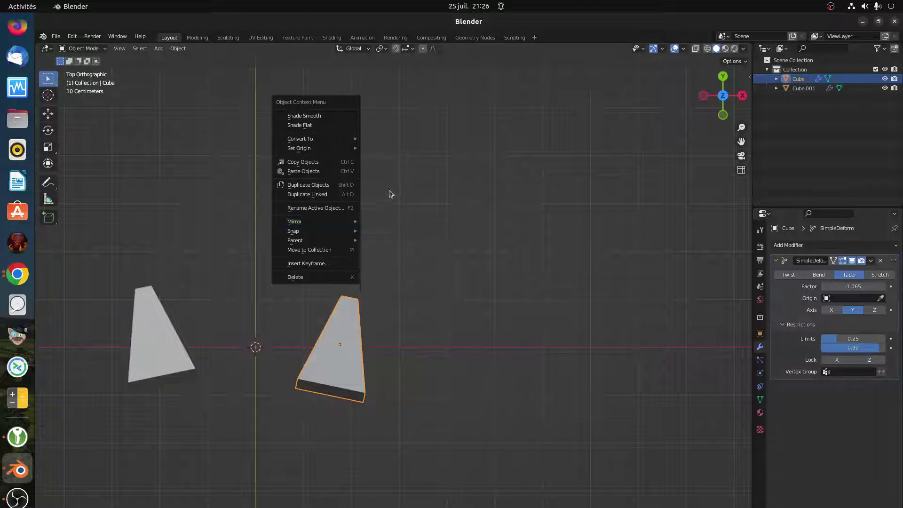
pyautogui.keyDown('shift'); pyautogui.rightClick(344, 223); pyautogui.keyUp('shift')
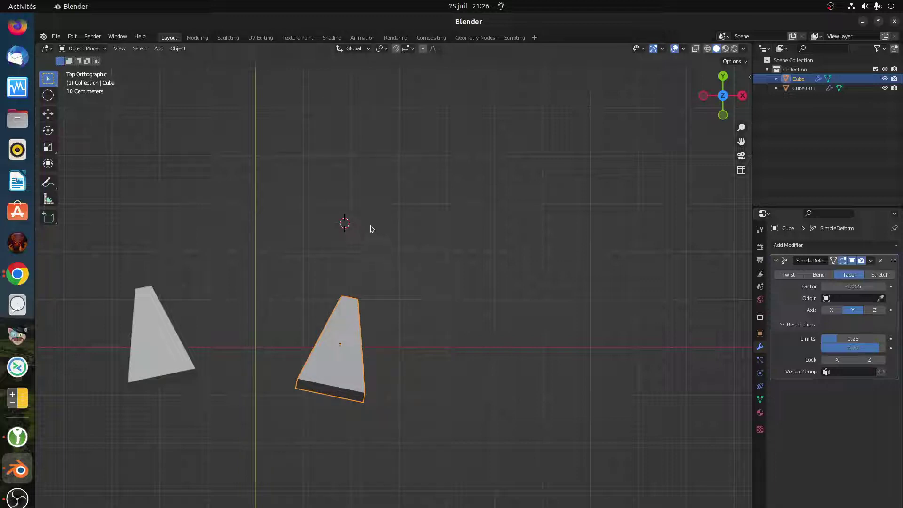
# Try setting the original wedge's origin to the 3D cursor and inspect the resulting shape
pyautogui.click(177, 49)
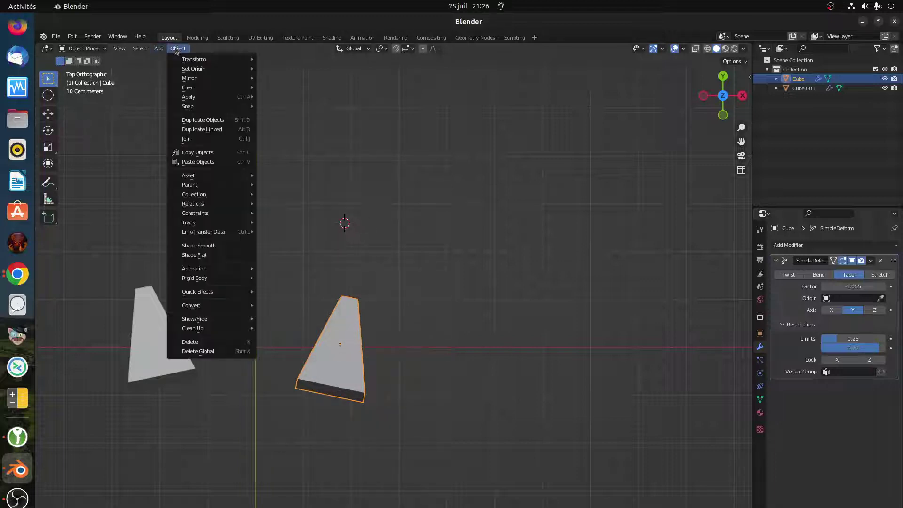
pyautogui.moveTo(186, 69)
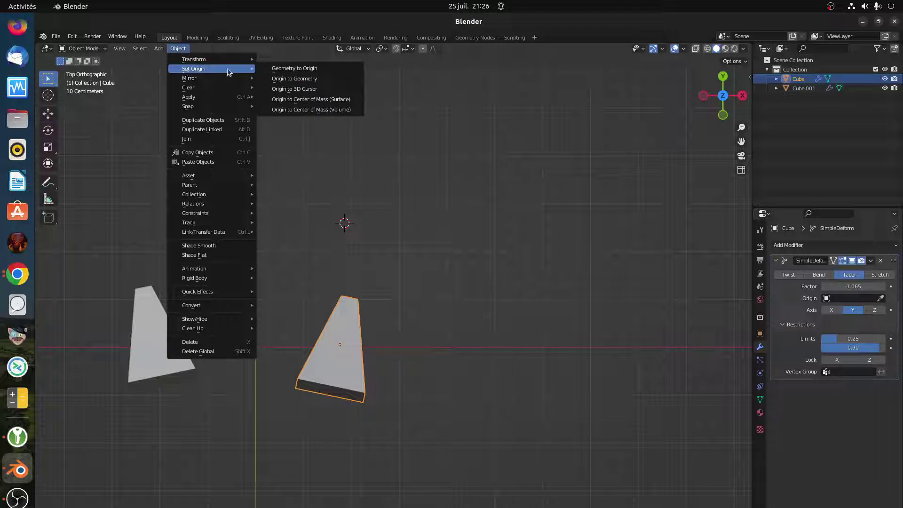
pyautogui.click(290, 89)
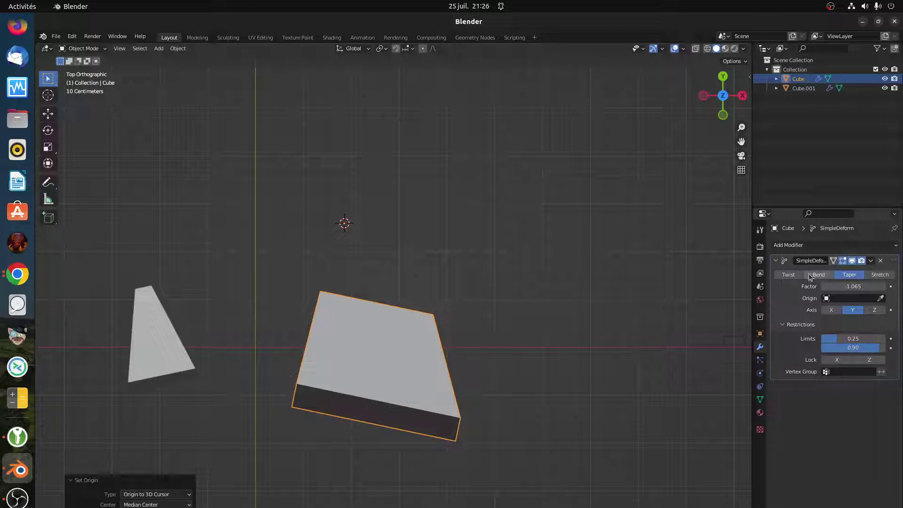
pyautogui.moveTo(455, 340); pyautogui.dragTo(440, 352, button='middle')
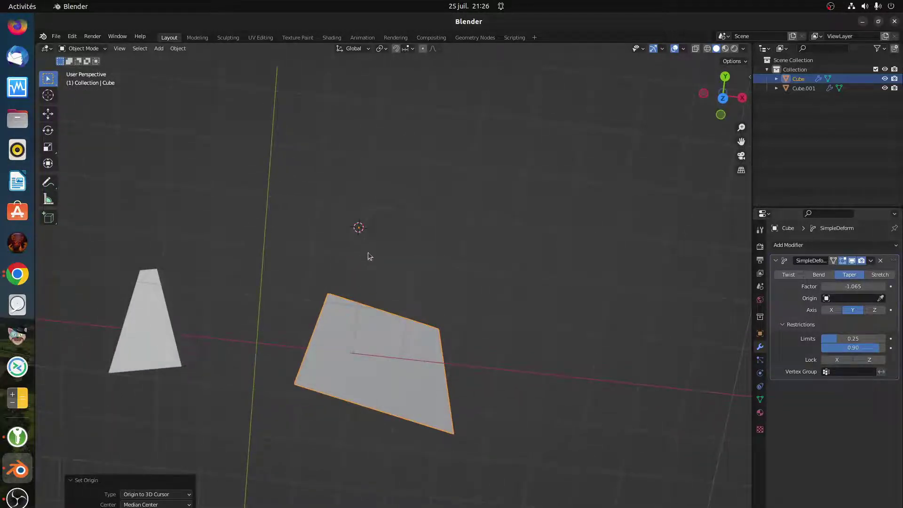
pyautogui.scroll(-2, 374, 268)
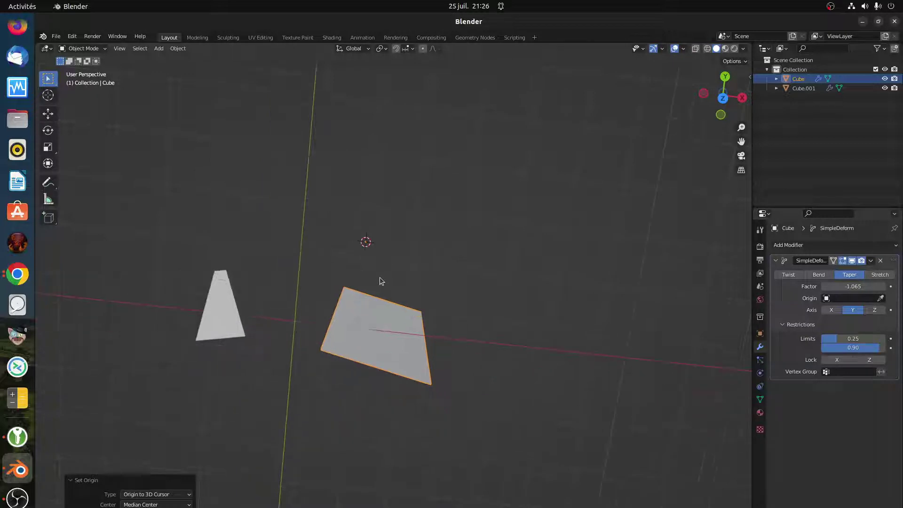
# Try mirroring the original wedge around its relocated origin on X Global, on Y Global, and once more on Y Global
pyautogui.rightClick(412, 325)
pyautogui.moveTo(413, 323)
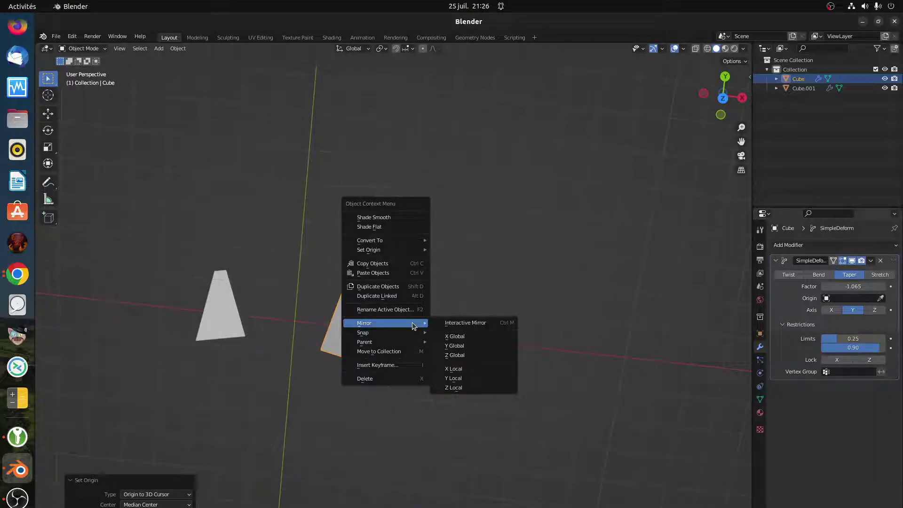
pyautogui.click(464, 335)
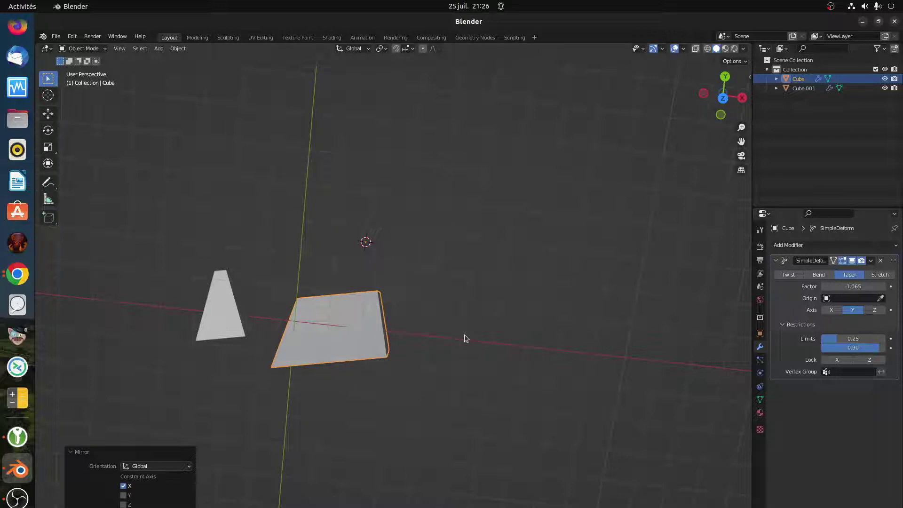
pyautogui.rightClick(375, 336)
pyautogui.moveTo(376, 336)
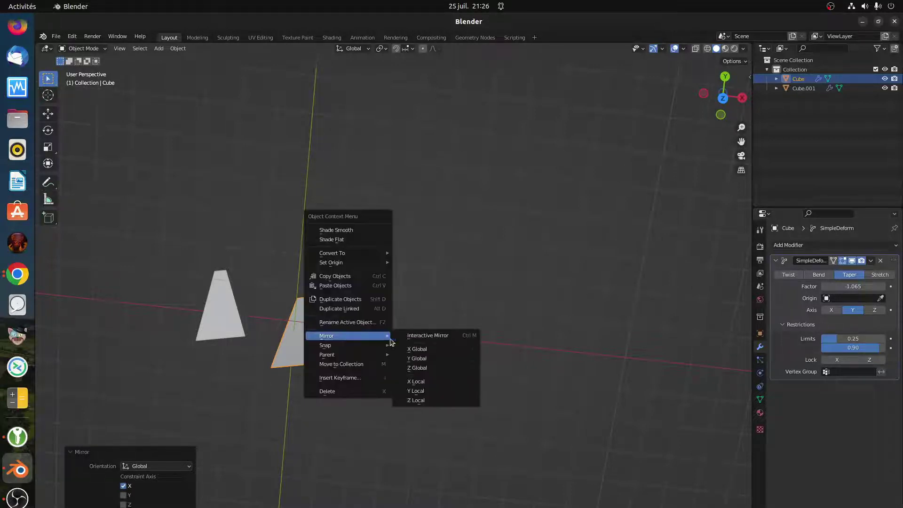
pyautogui.click(417, 358)
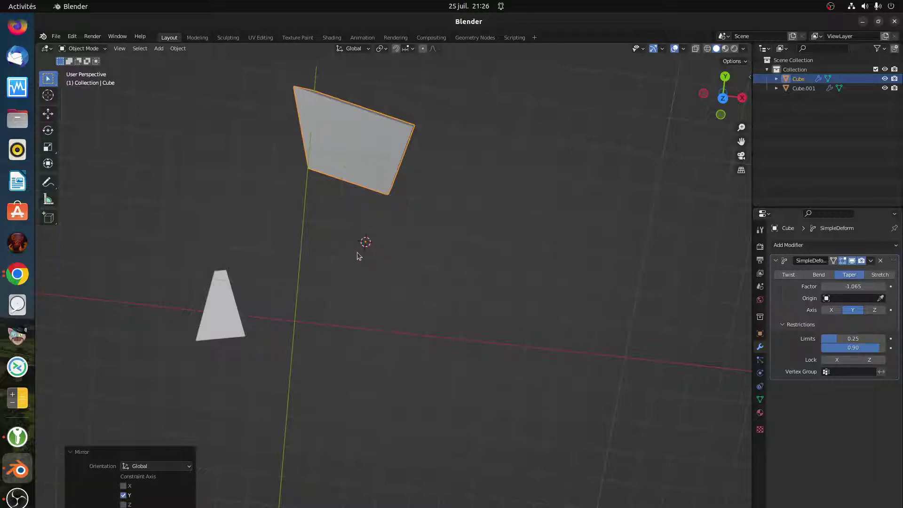
pyautogui.rightClick(417, 234)
pyautogui.moveTo(417, 235)
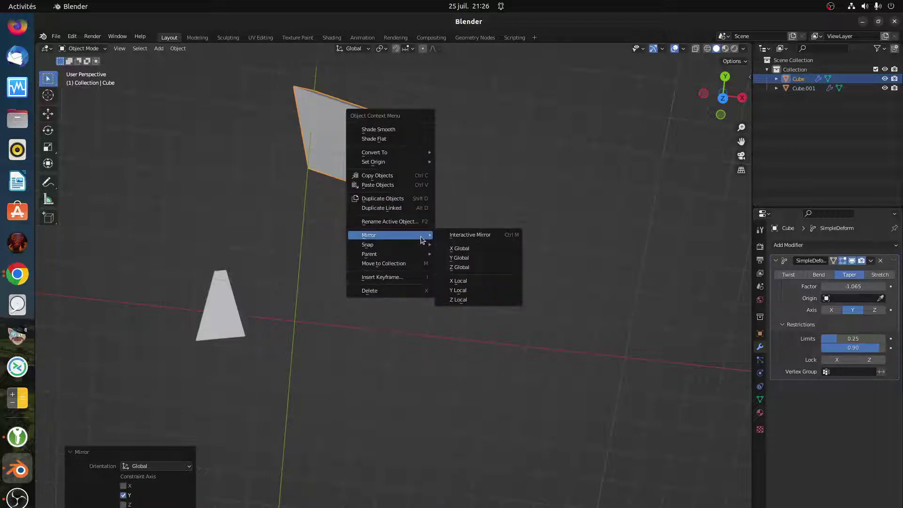
pyautogui.click(466, 267)
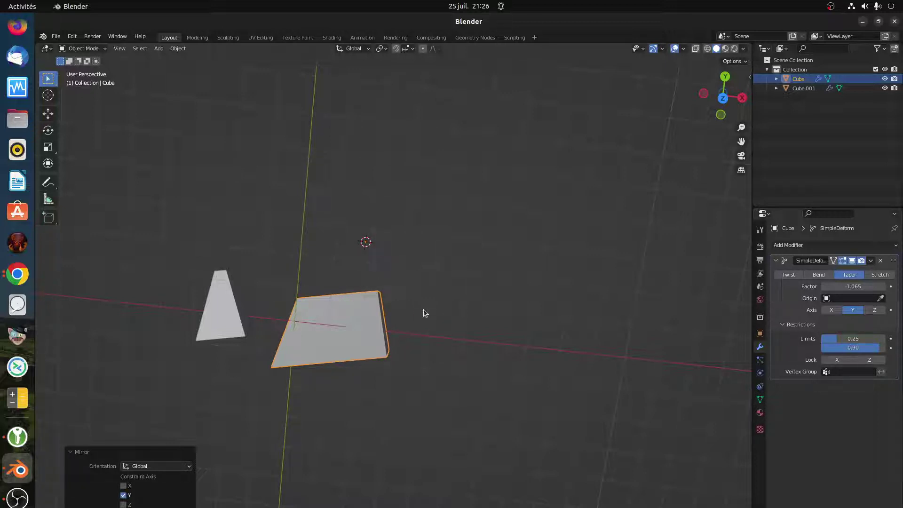
# Undo the mirrors and the origin change on the original wedge
pyautogui.hotkey('ctrl', 'z')
pyautogui.hotkey('ctrl', 'z')
pyautogui.hotkey('ctrl', 'z')
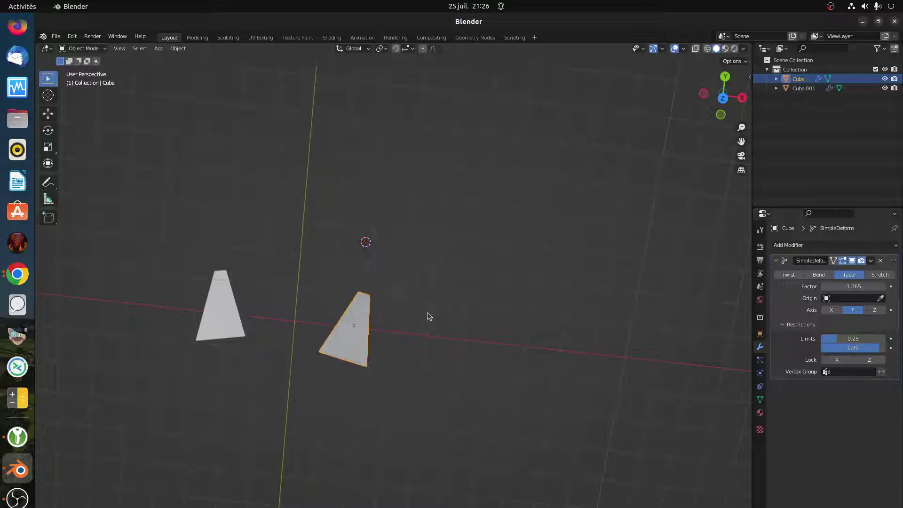
# Try applying All Transforms to the original wedge
pyautogui.click(353, 355)
pyautogui.hotkey('ctrl', 'a')
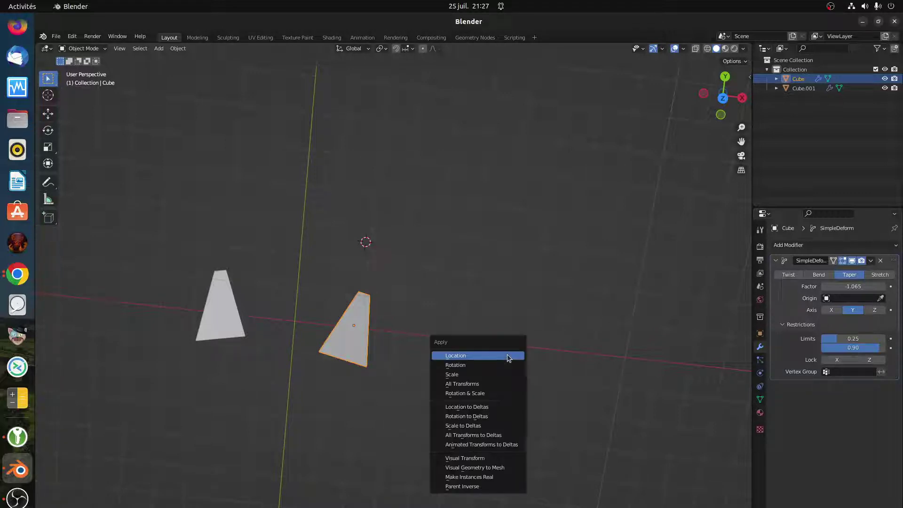
pyautogui.click(485, 383)
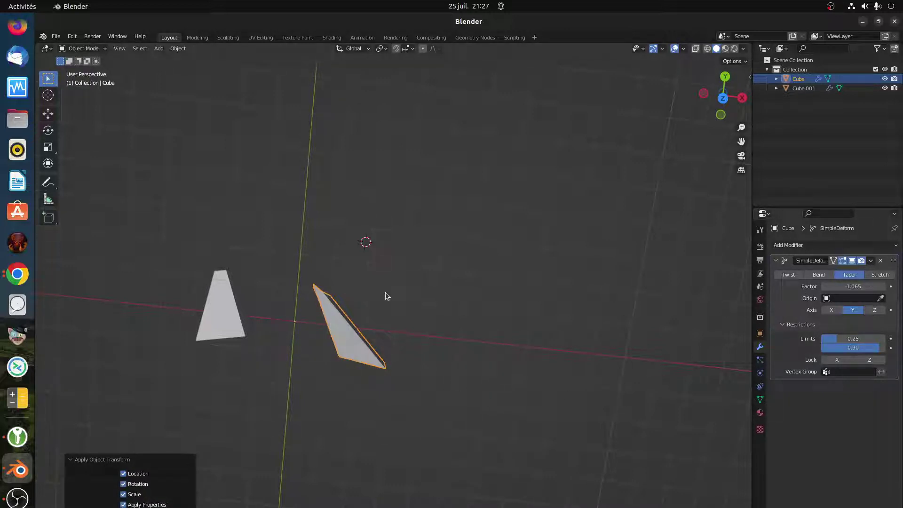
# Try mirroring the original wedge on X Global twice, and undo the mirrors and the applied transforms
pyautogui.rightClick(405, 285)
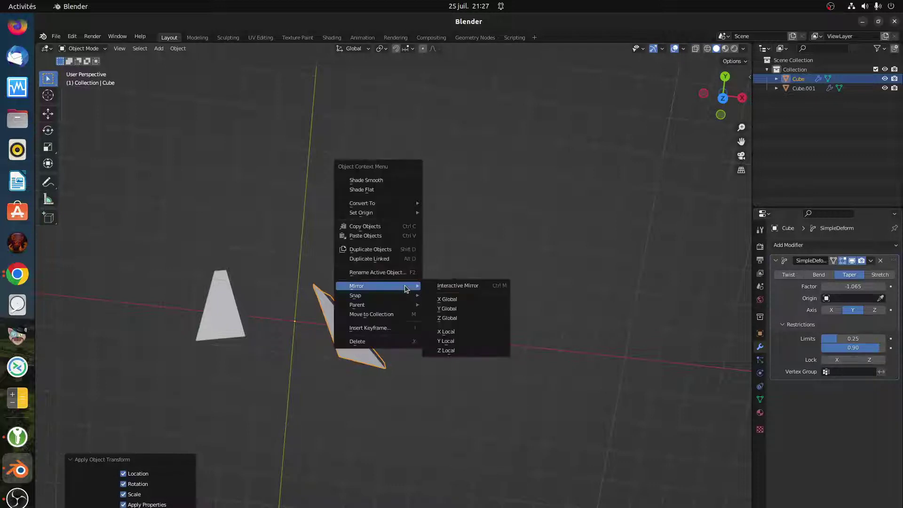
pyautogui.click(445, 299)
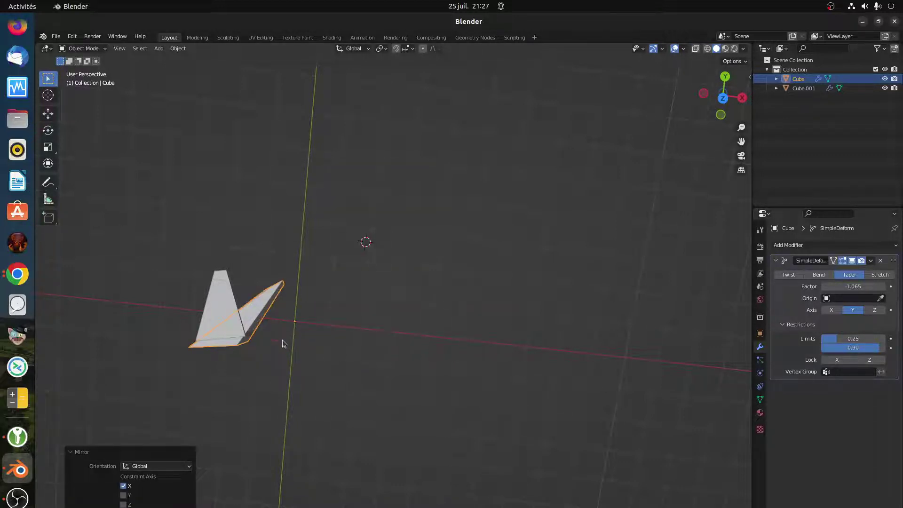
pyautogui.rightClick(394, 310)
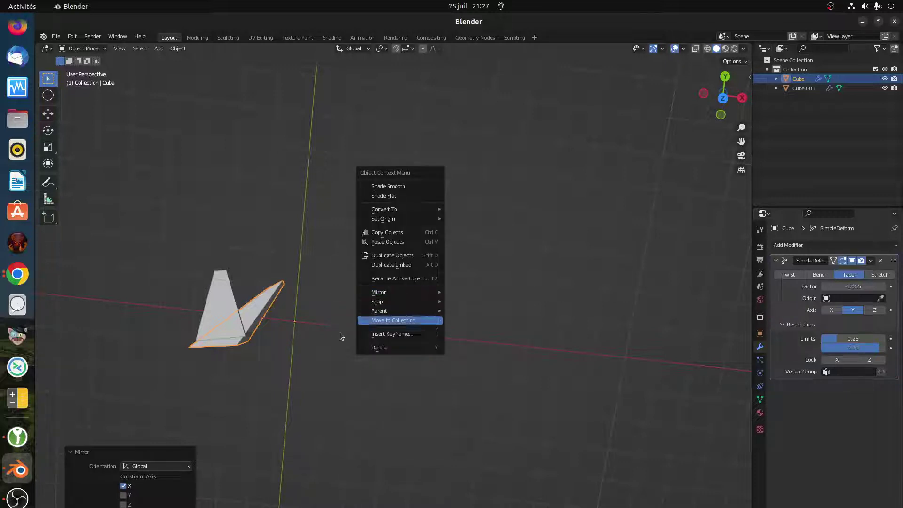
pyautogui.rightClick(406, 306)
pyautogui.moveTo(406, 304)
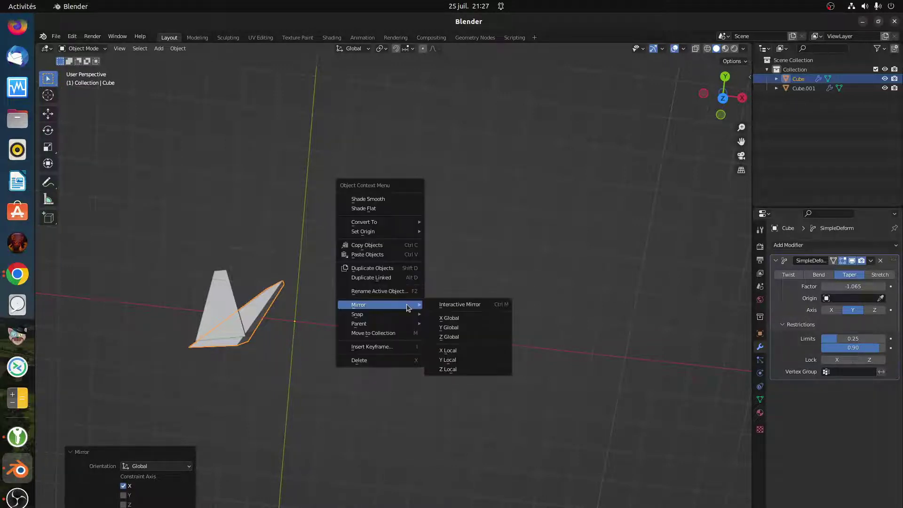
pyautogui.click(447, 326)
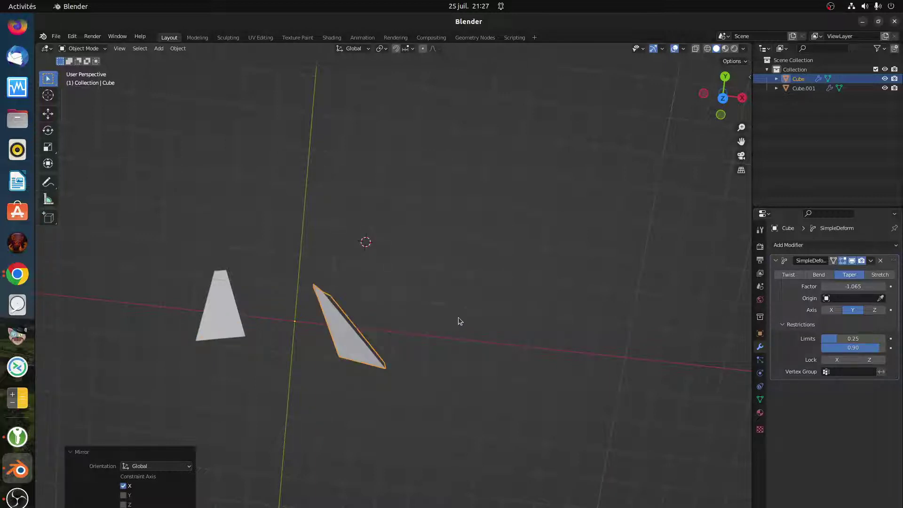
pyautogui.hotkey('ctrl', 'z')
pyautogui.hotkey('ctrl', 'z')
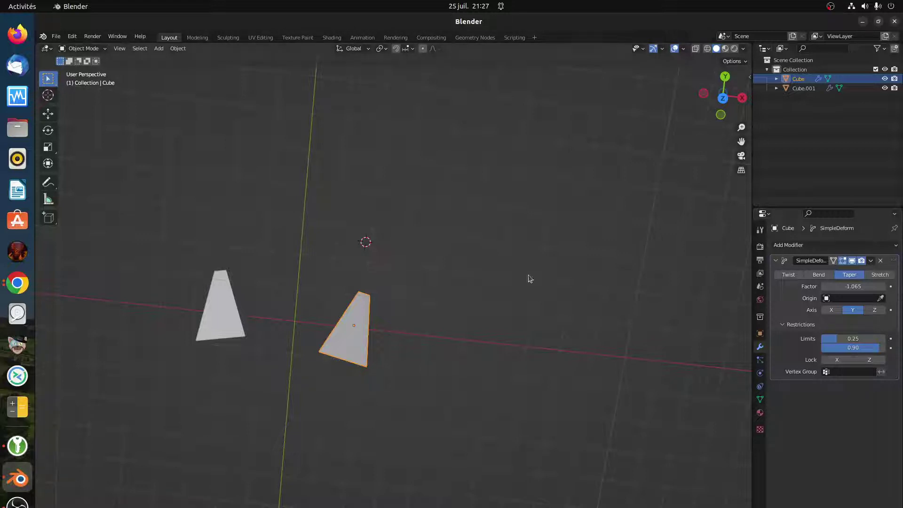
# Check the shared tree scene in the Jitsi meeting again, minimize the browser, and return to Blender
pyautogui.click(863, 22)
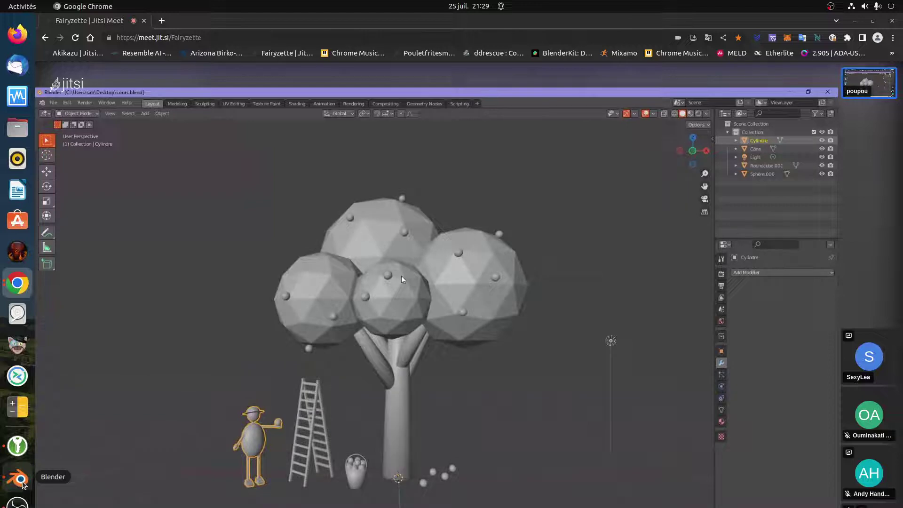
pyautogui.click(854, 21)
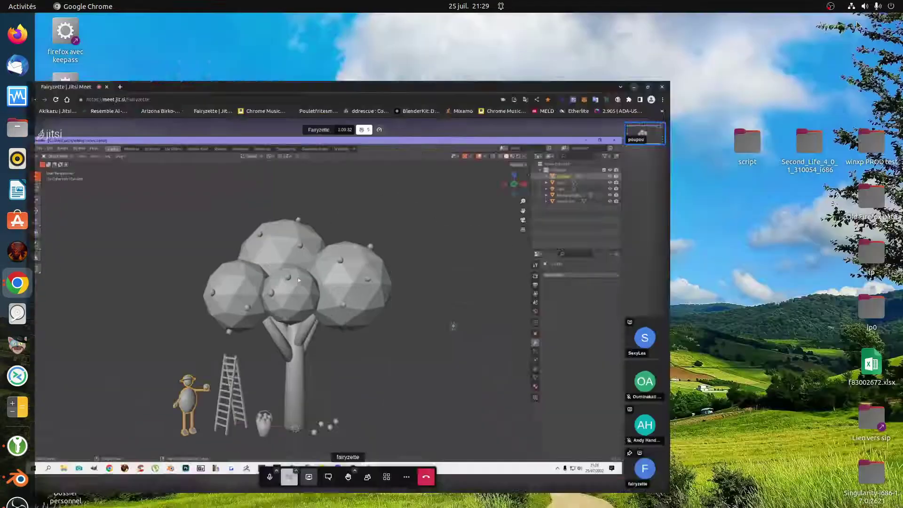
pyautogui.click(18, 478)
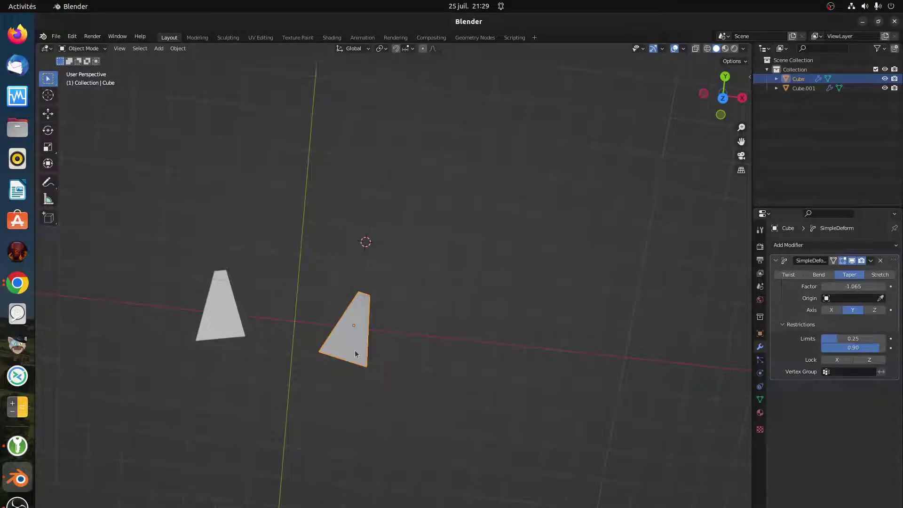
# Try moving the original wedge along the global X axis and along its local X axis, and cancel the move
pyautogui.press('g')
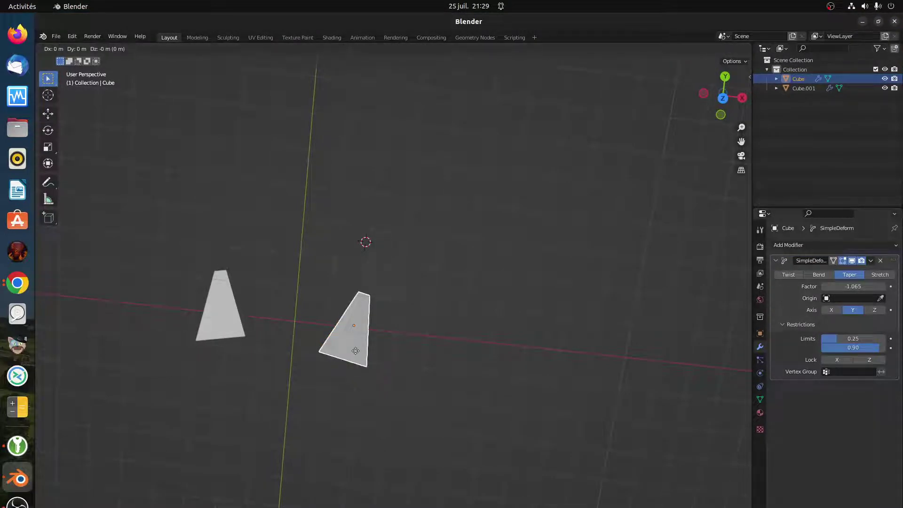
pyautogui.press('x')
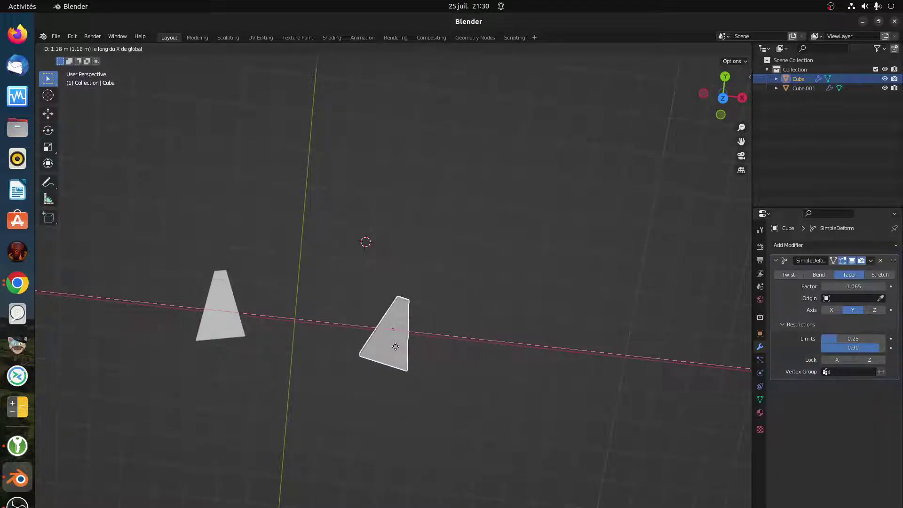
pyautogui.press('x')
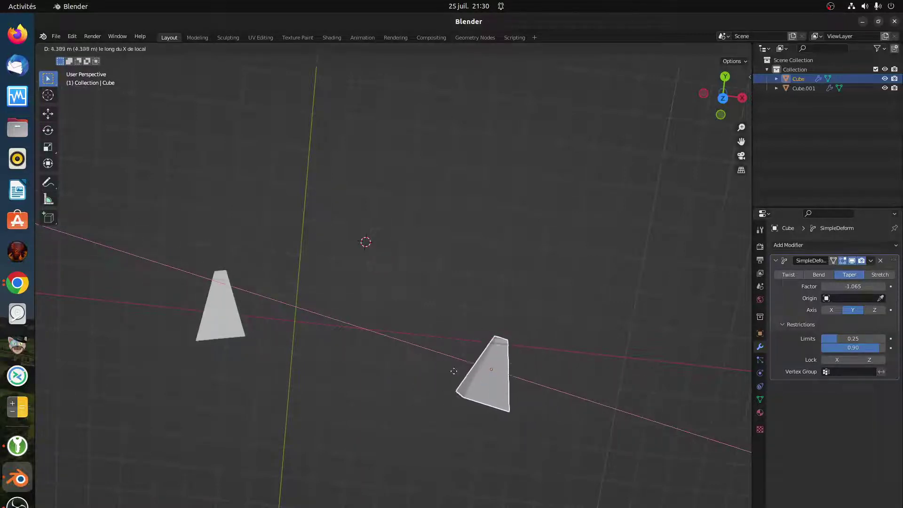
pyautogui.rightClick(437, 366)
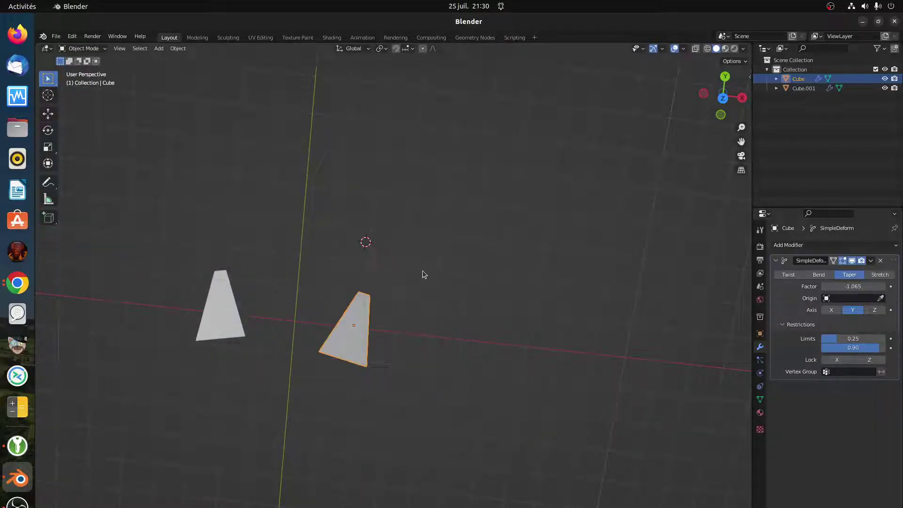
# Add a 2 m cube at the 3D cursor and enable the Move gizmo for objects
pyautogui.hotkey('shift', 'a')
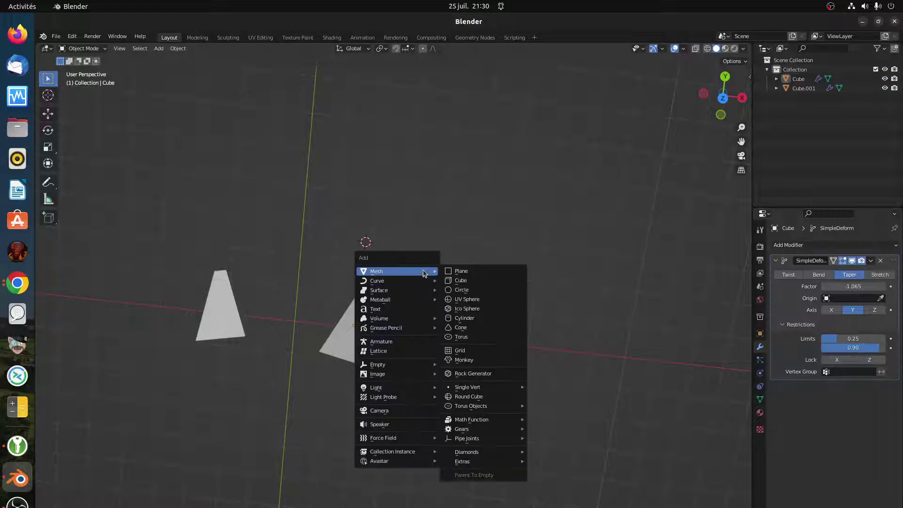
pyautogui.click(460, 281)
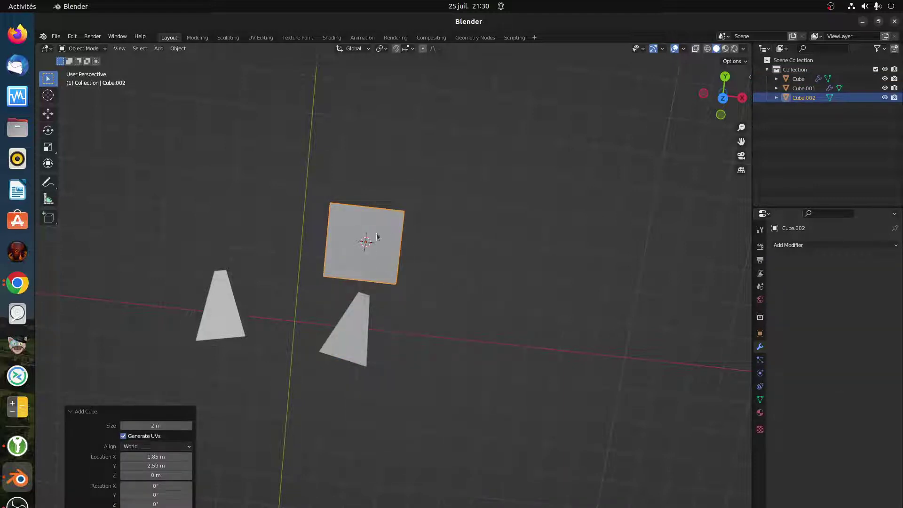
pyautogui.click(683, 49)
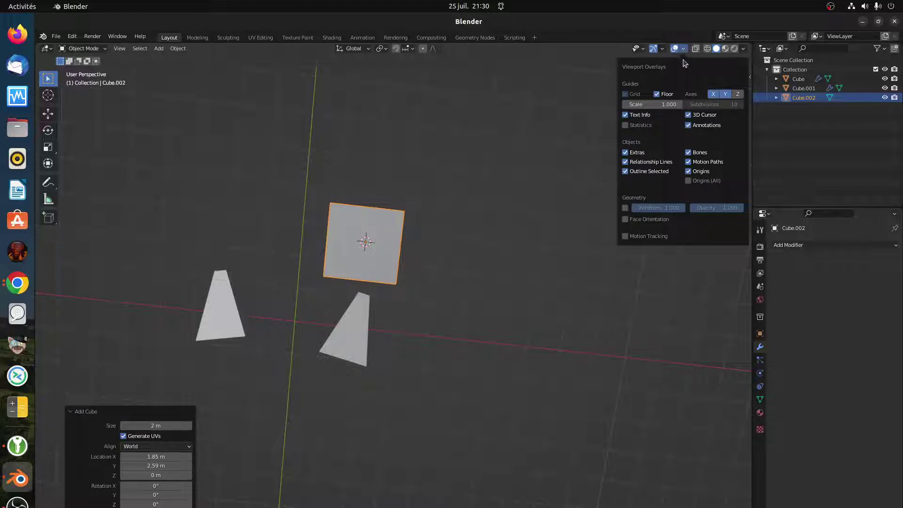
pyautogui.click(662, 50)
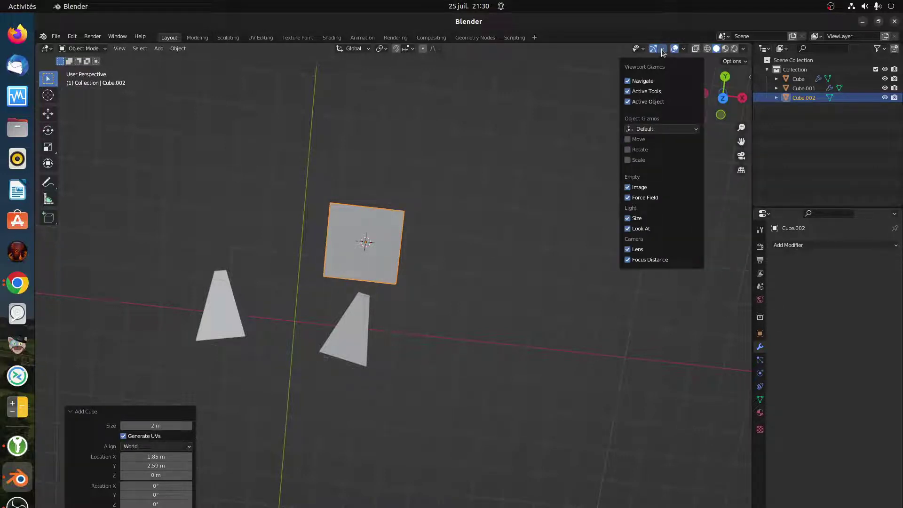
pyautogui.click(630, 141)
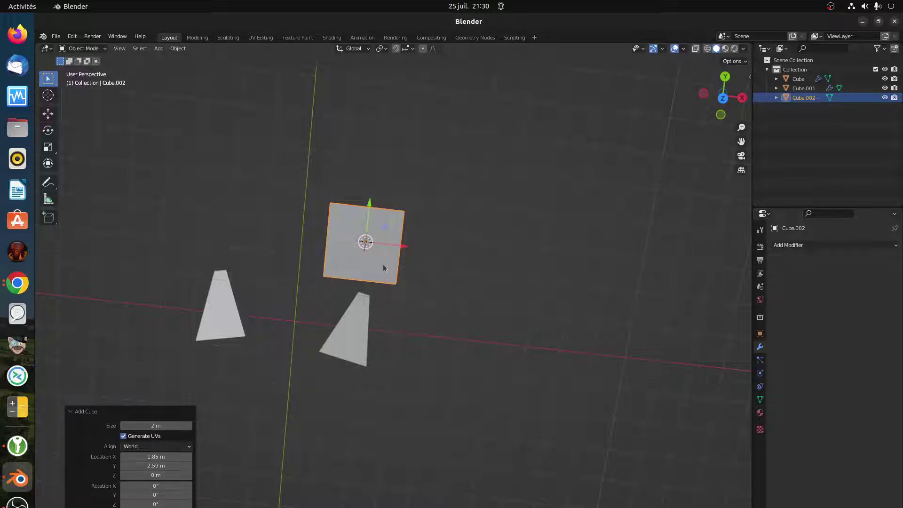
# Set the transform orientation to Local and rotate the new cube about 34.6° in the view
pyautogui.click(365, 50)
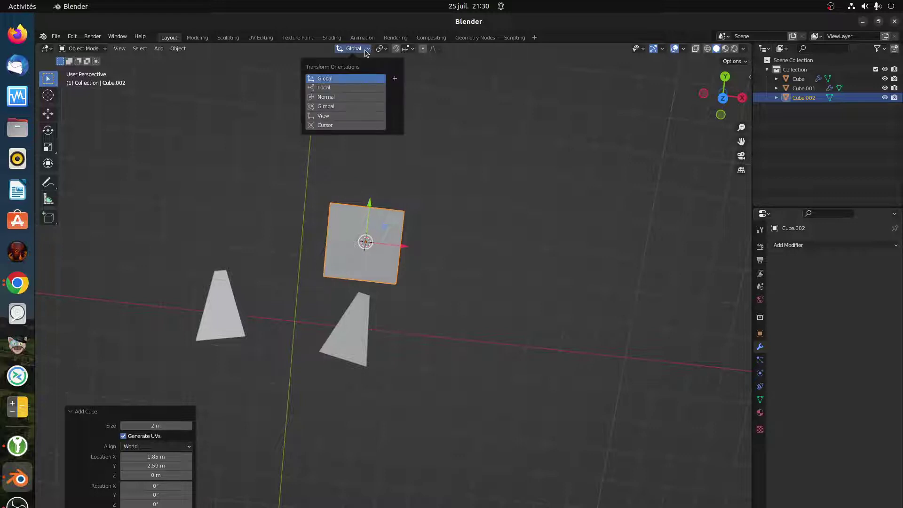
pyautogui.click(354, 89)
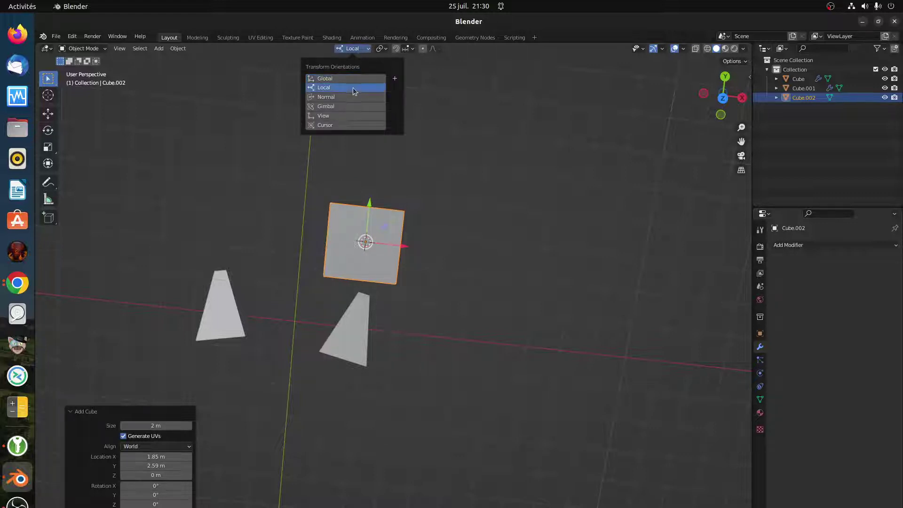
pyautogui.press('r')
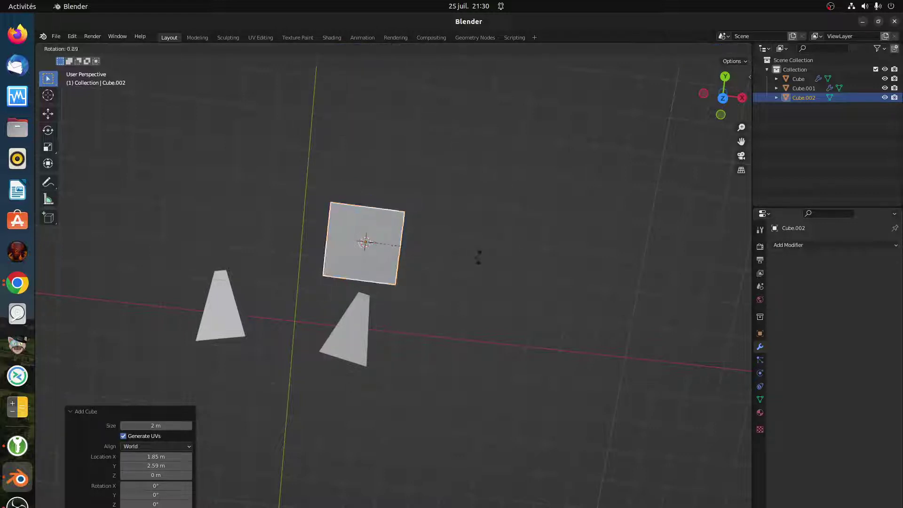
pyautogui.click(464, 332)
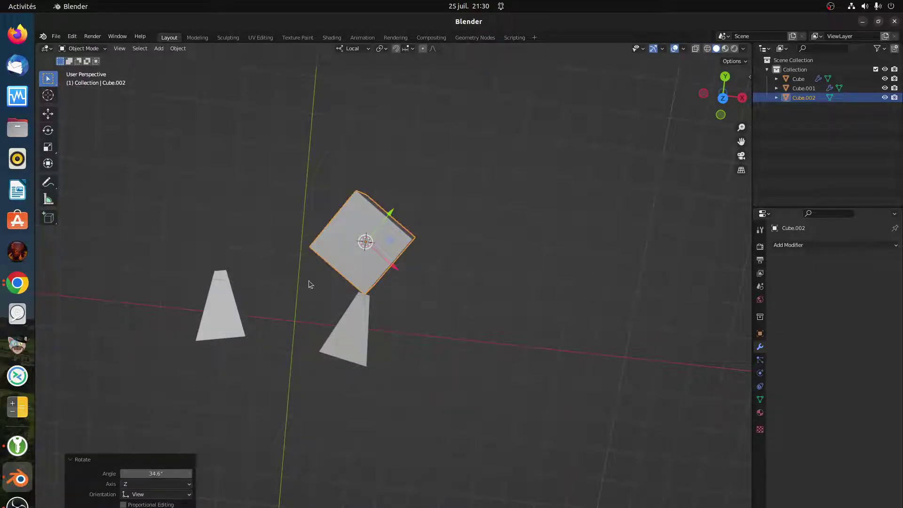
# Set the transform orientation back to Global and move the rotated cube about 0.36 m along its local X axis
pyautogui.click(356, 49)
pyautogui.click(352, 78)
pyautogui.press('g')
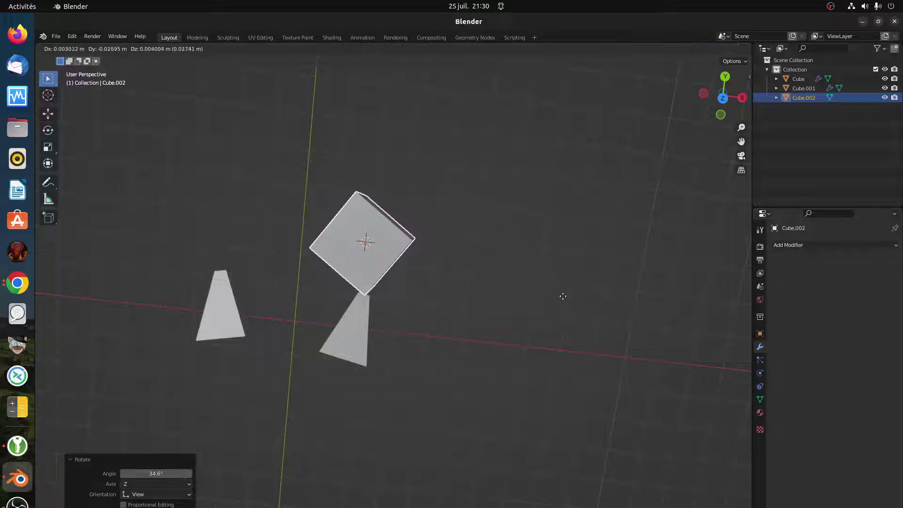
pyautogui.press('x')
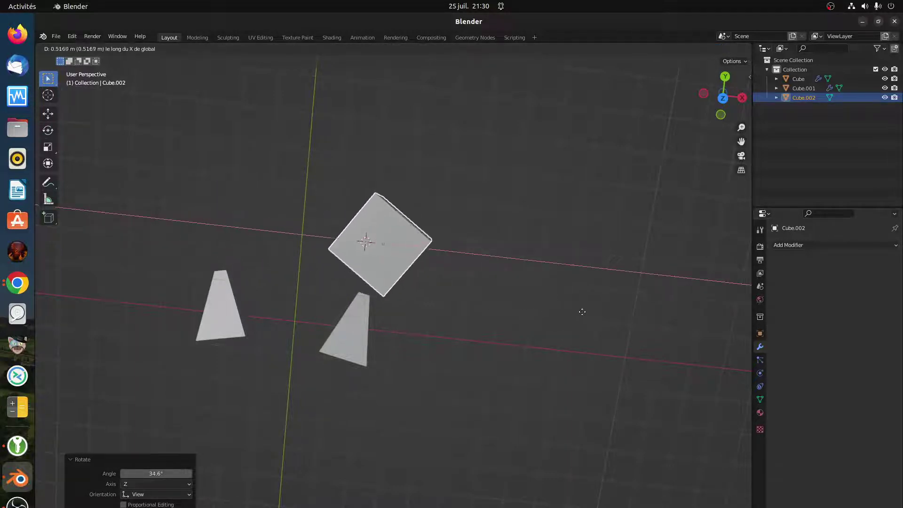
pyautogui.press('x')
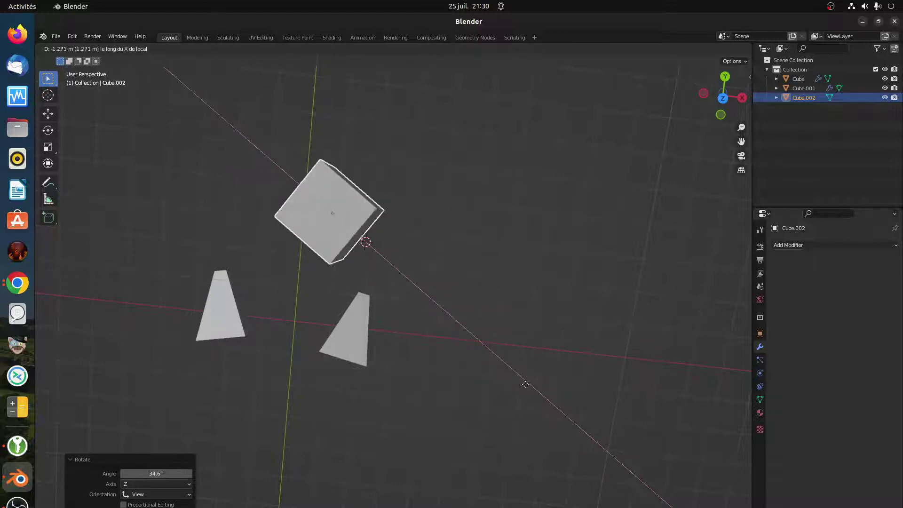
pyautogui.click(514, 373)
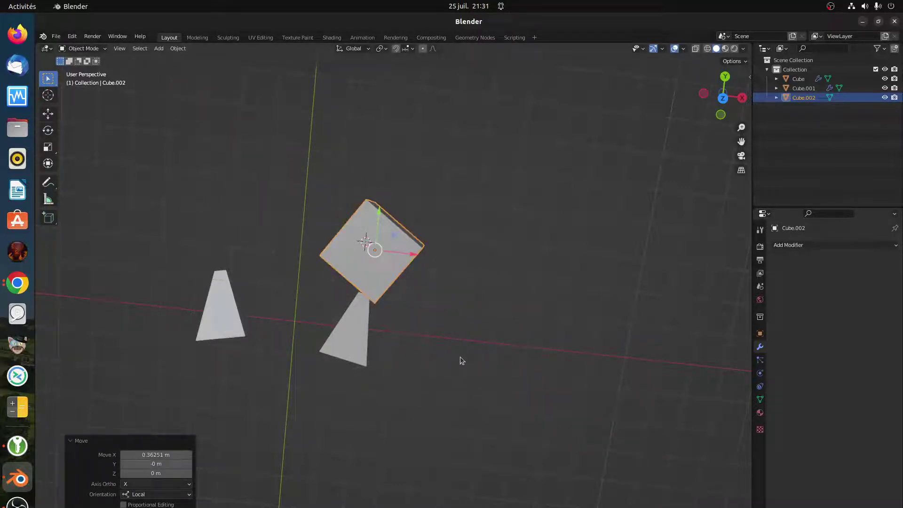
# Scale the rotated cube along its local X axis by a factor of about 5.92
pyautogui.press('s')
pyautogui.press('x')
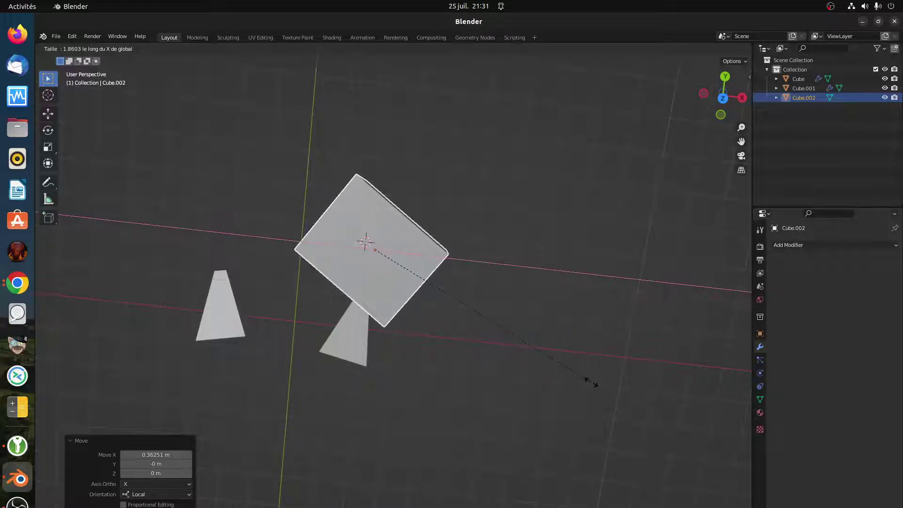
pyautogui.press('x')
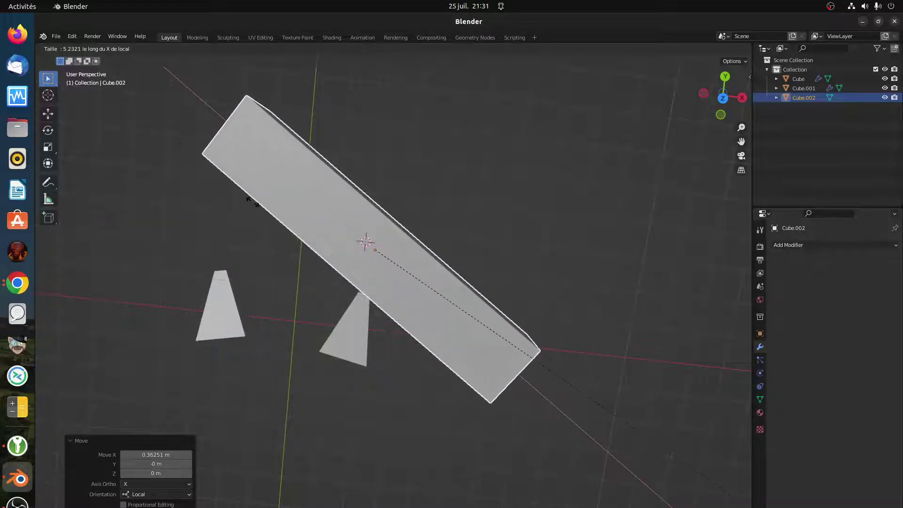
pyautogui.click(369, 246)
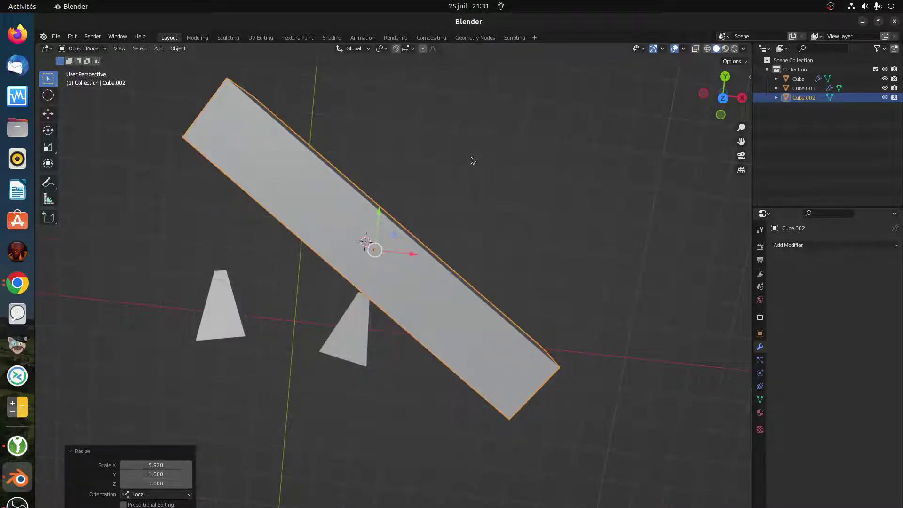
pyautogui.scroll(-2, 472, 161)
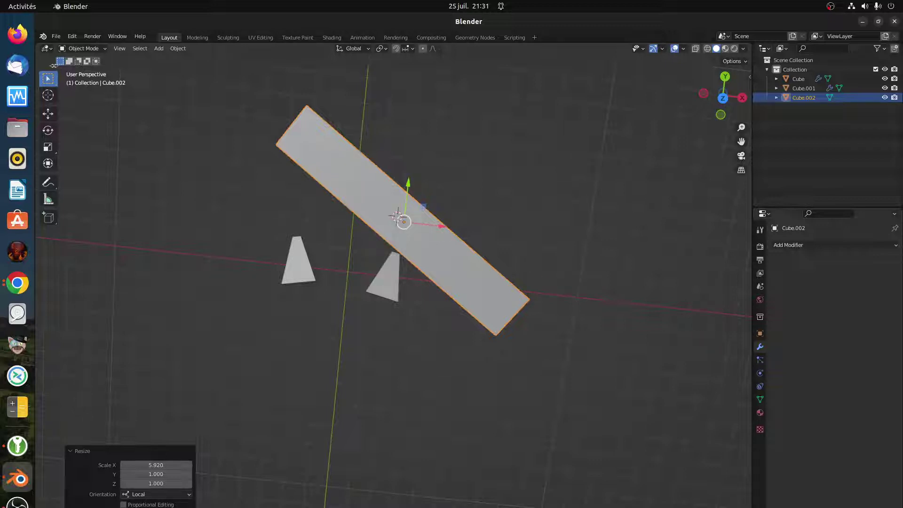
pyautogui.click(56, 37)
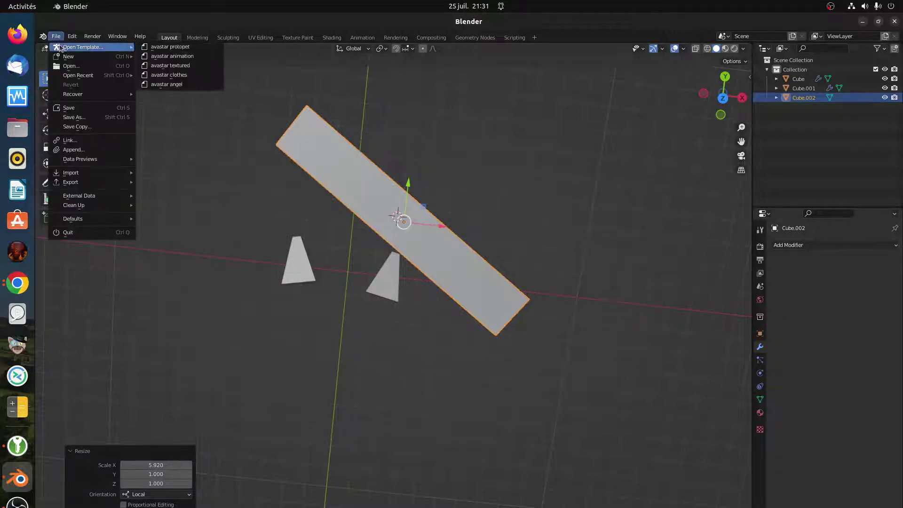
pyautogui.click(863, 22)
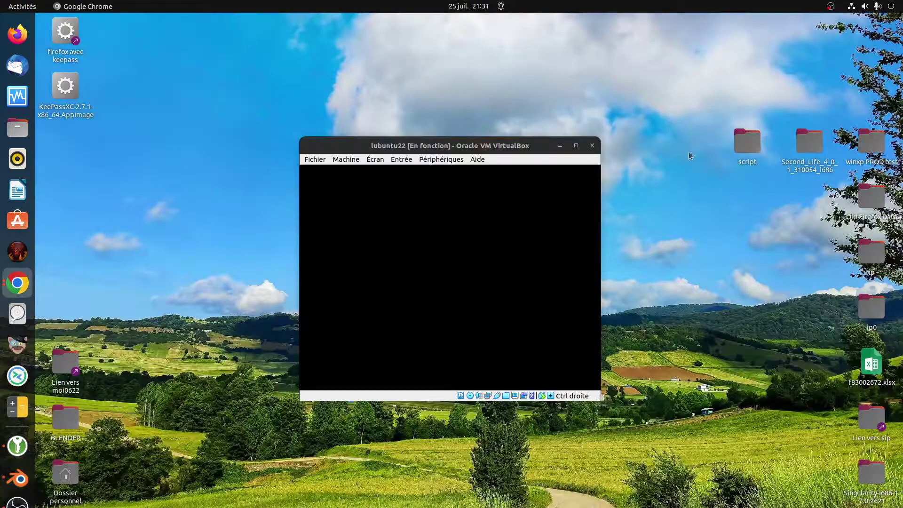
pyautogui.click(18, 470)
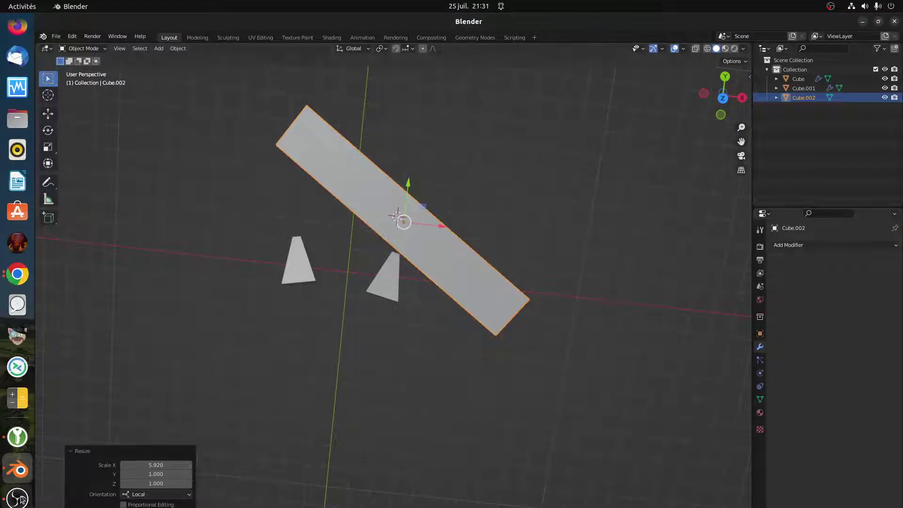
# Switch to the Jitsi meeting in Chrome and examine the participants' shared screens in tile view and enlarged
pyautogui.click(17, 274)
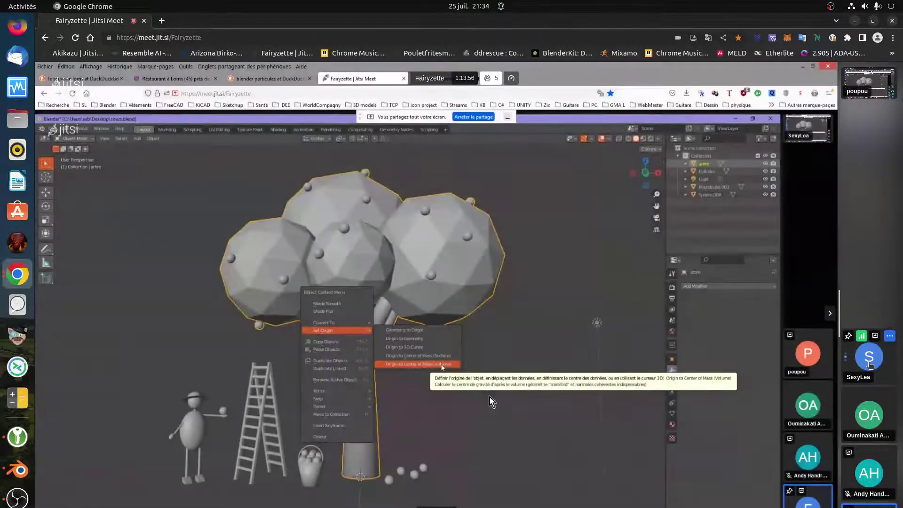
pyautogui.click(870, 364)
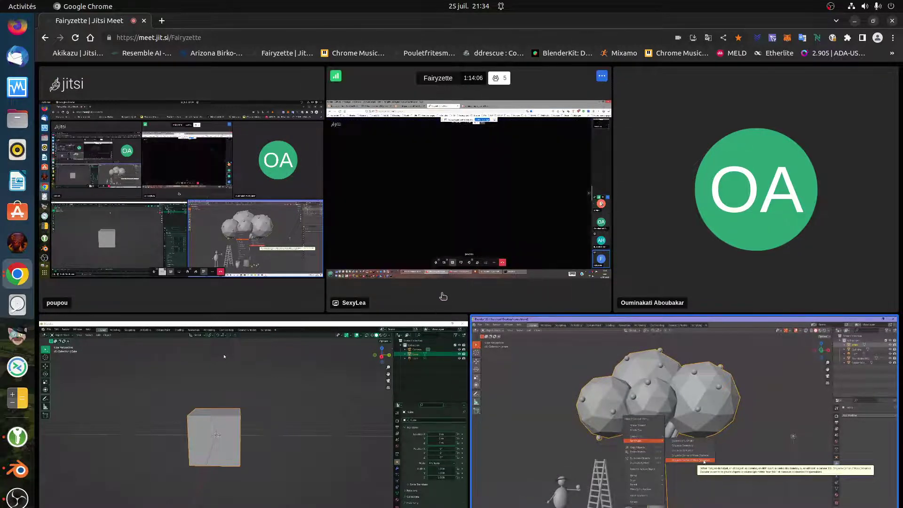
pyautogui.click(442, 296)
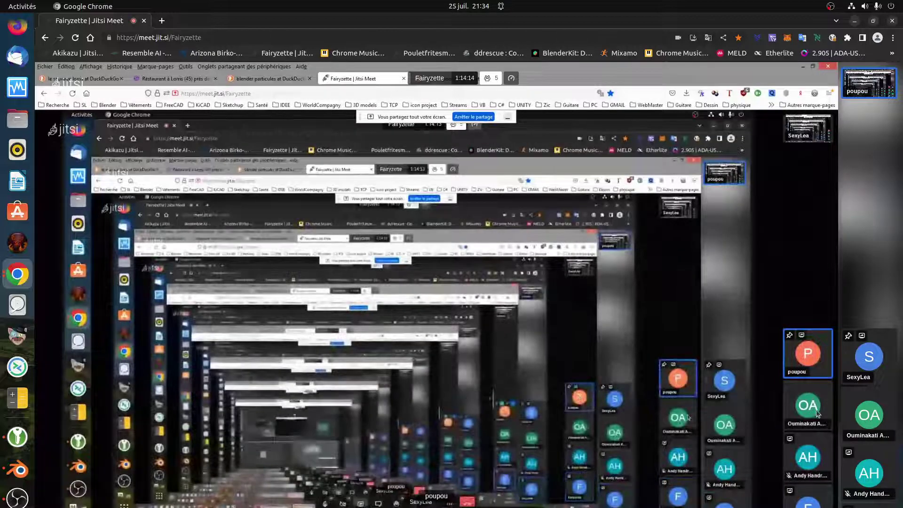
pyautogui.moveTo(872, 358)
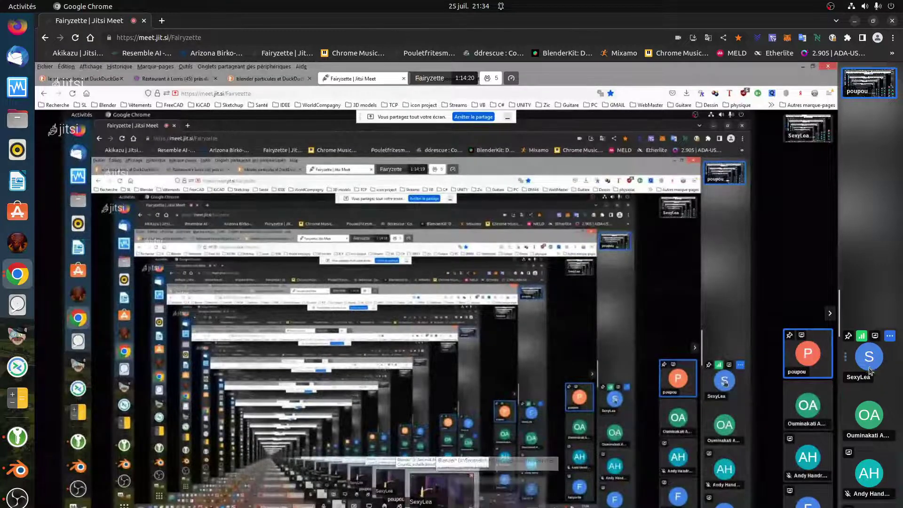
pyautogui.press('w')
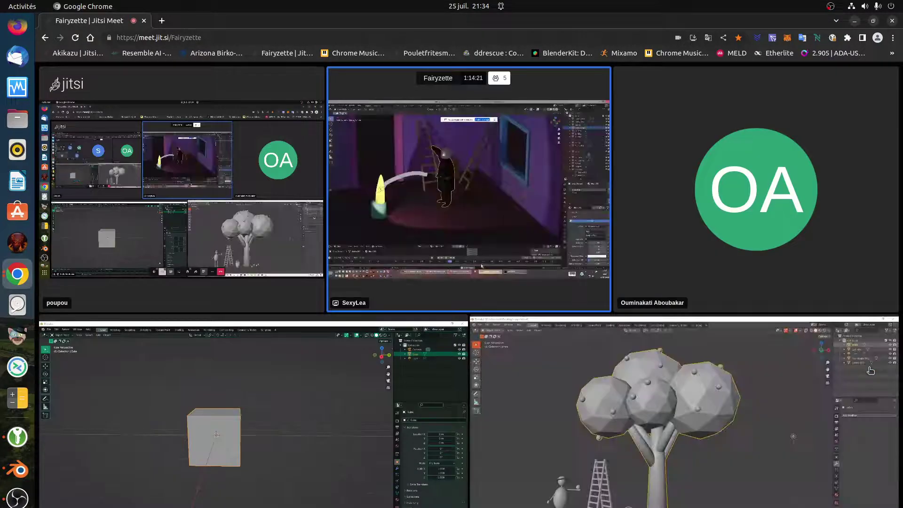
pyautogui.click(448, 211)
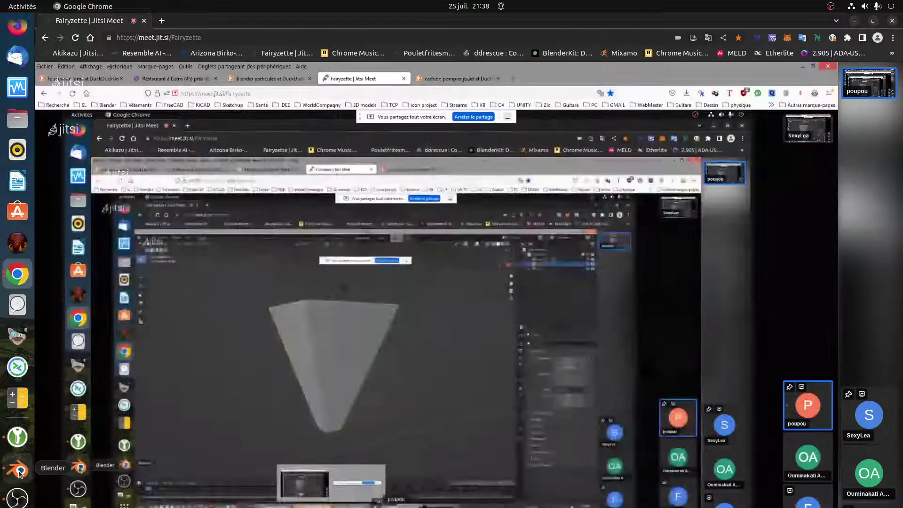
# Return to Blender and examine the stretched cube and both wedges from an angle and in the front view
pyautogui.click(19, 472)
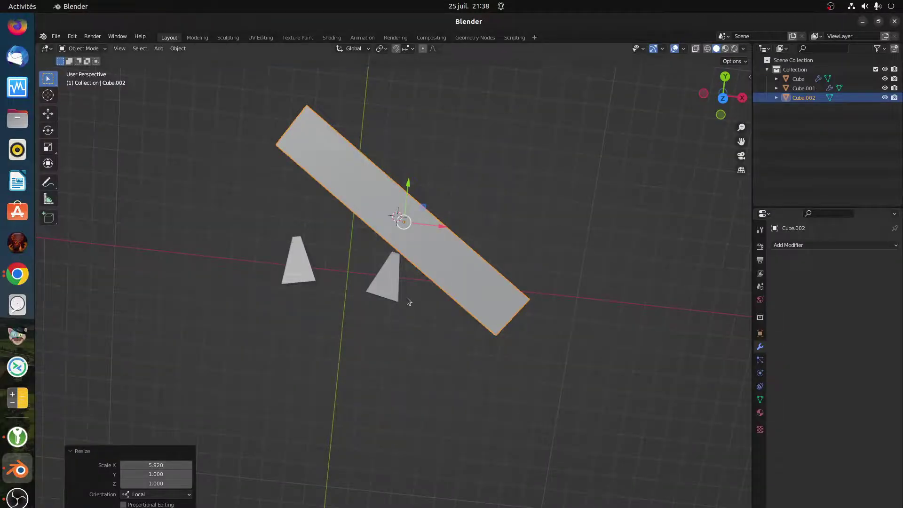
pyautogui.scroll(2, 408, 301)
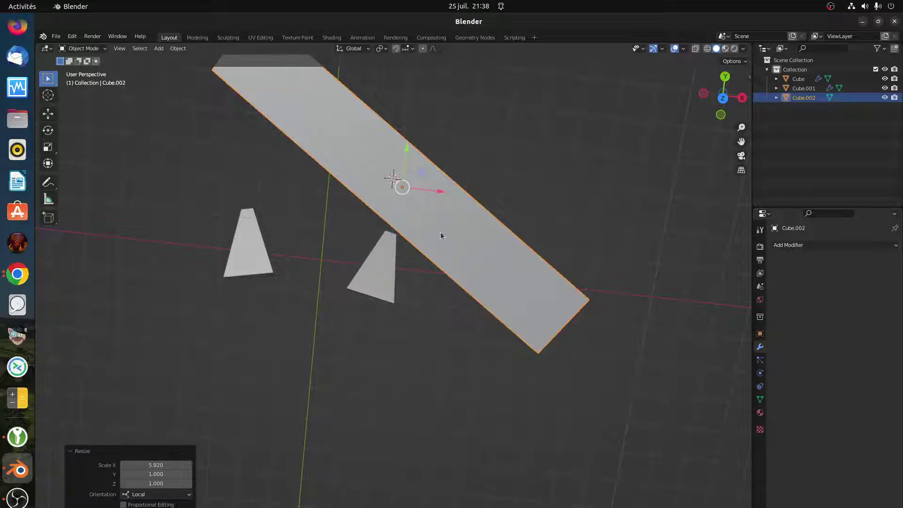
pyautogui.scroll(-2, 292, 229)
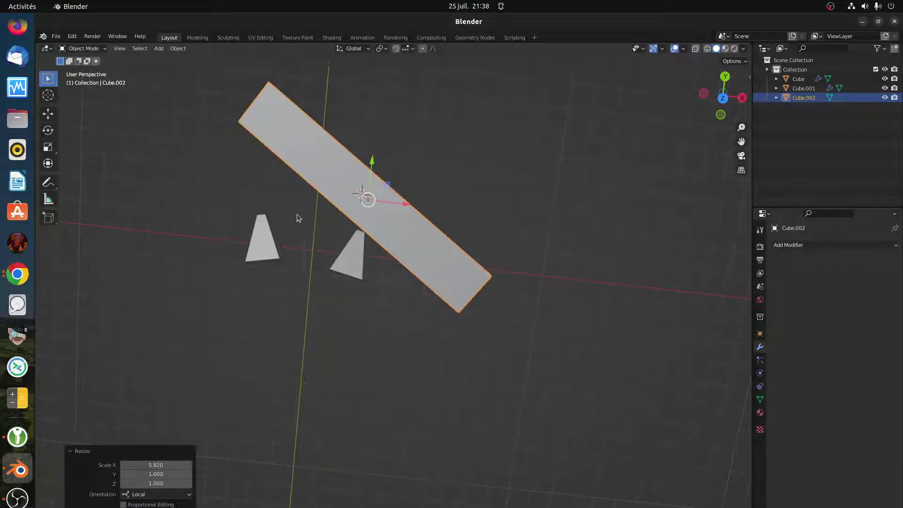
pyautogui.moveTo(297, 217); pyautogui.dragTo(328, 250, button='middle')
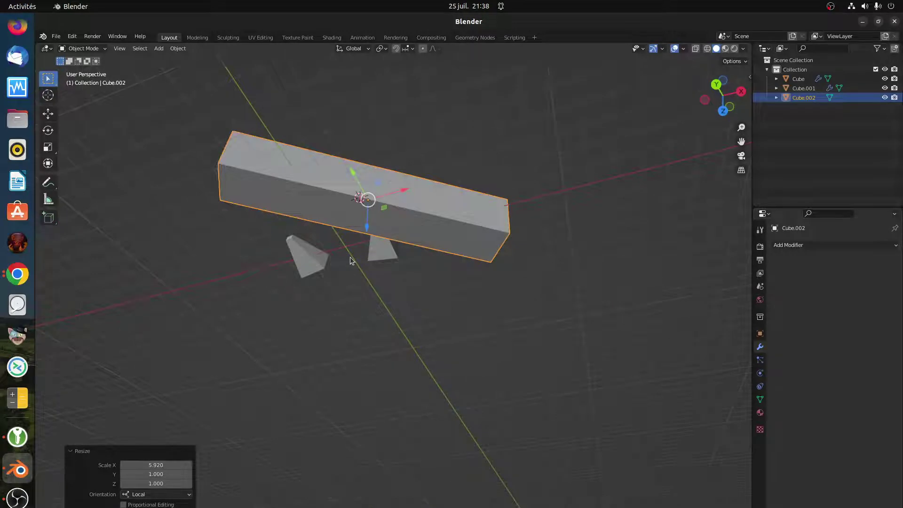
pyautogui.press('KP_1')
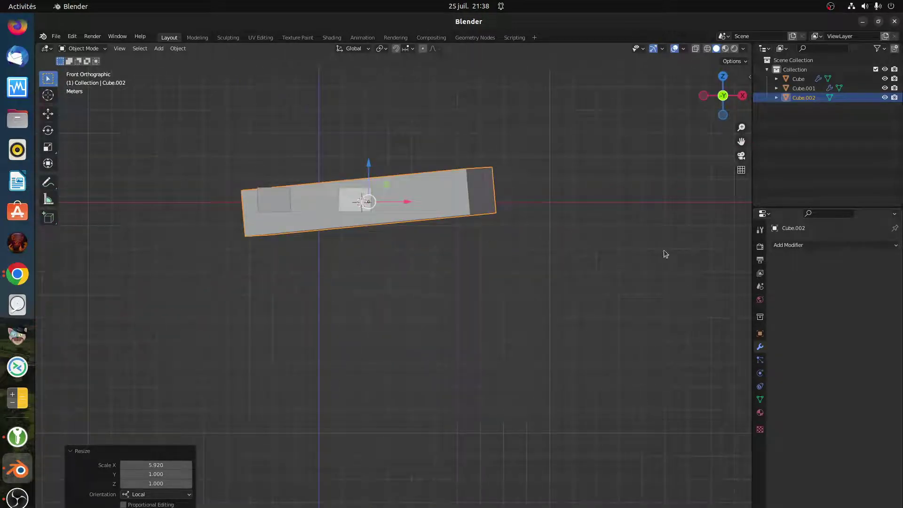
# Delete the stretched, rotated cube from the scene
pyautogui.click(790, 245)
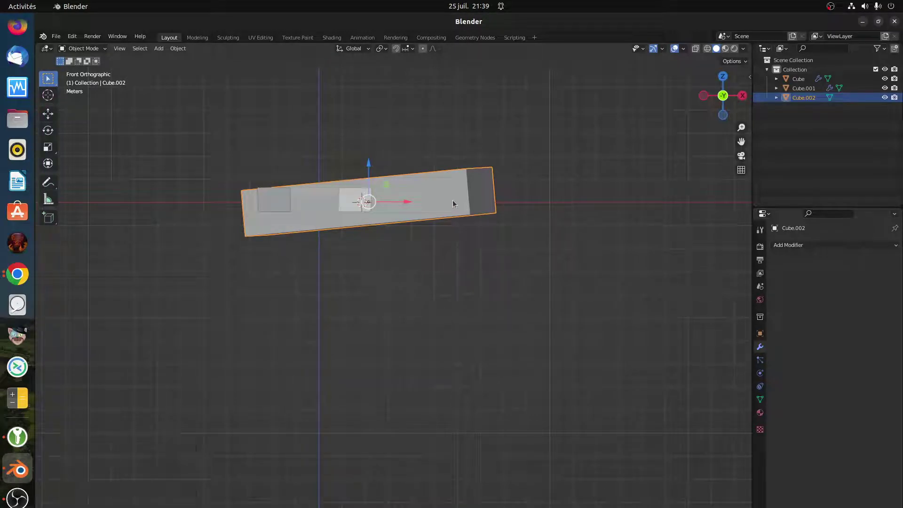
pyautogui.press('Delete')
pyautogui.scroll(4, 325, 214)
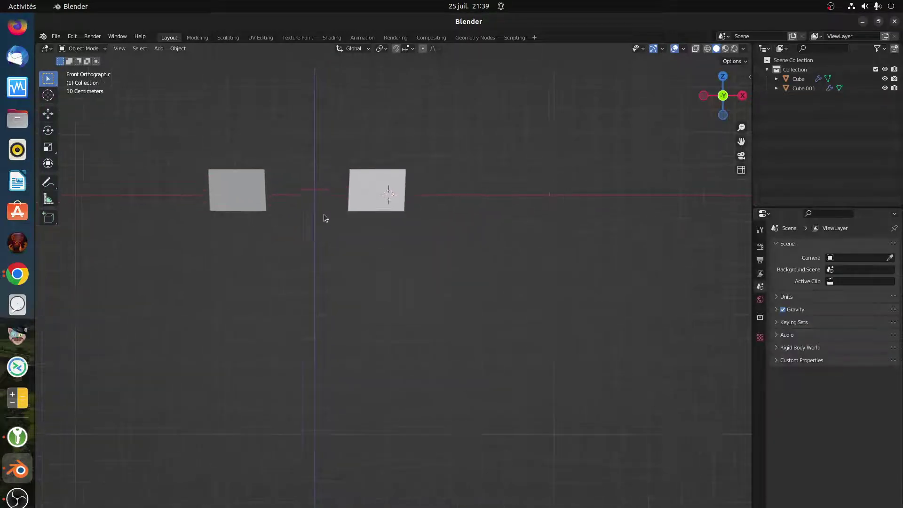
# Examine the two wedges at an angle and in the top, front, side and bottom views
pyautogui.moveTo(304, 256); pyautogui.dragTo(331, 335, button='middle')
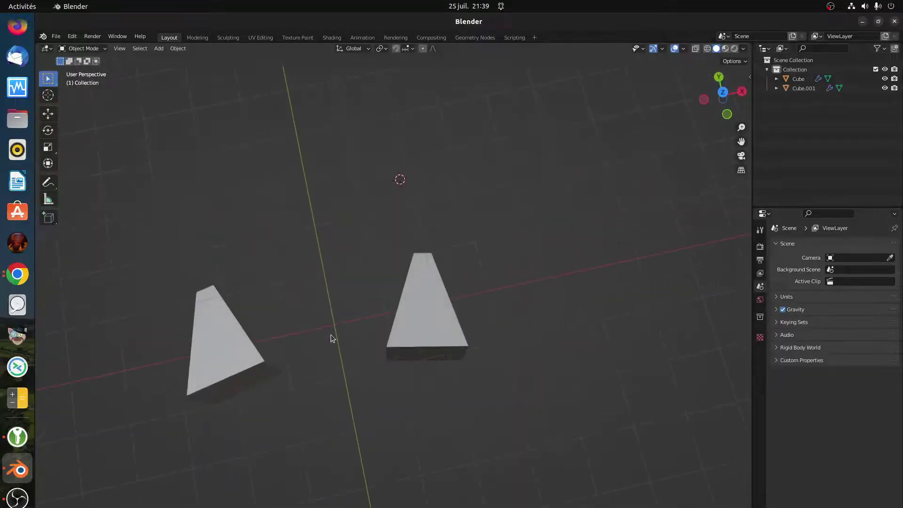
pyautogui.press('KP_7')
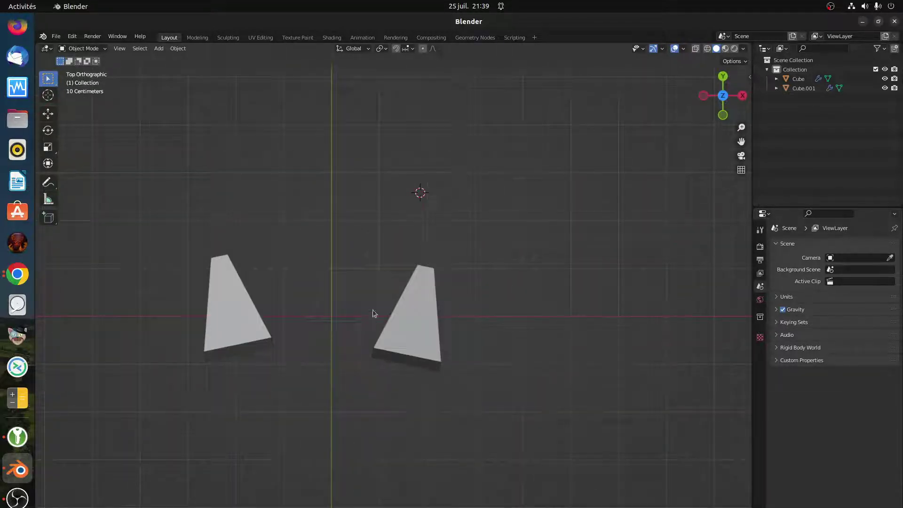
pyautogui.press('KP_1')
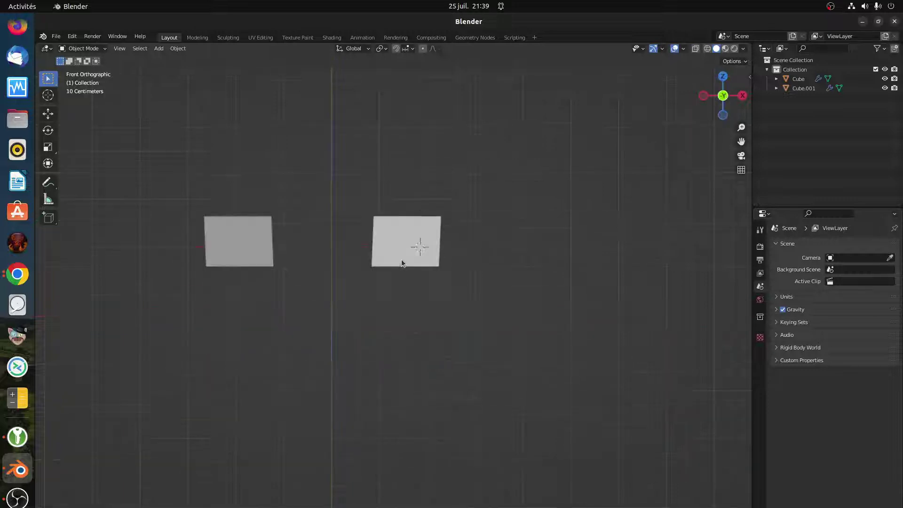
pyautogui.press('KP_3')
pyautogui.press('ctrl+KP_3')
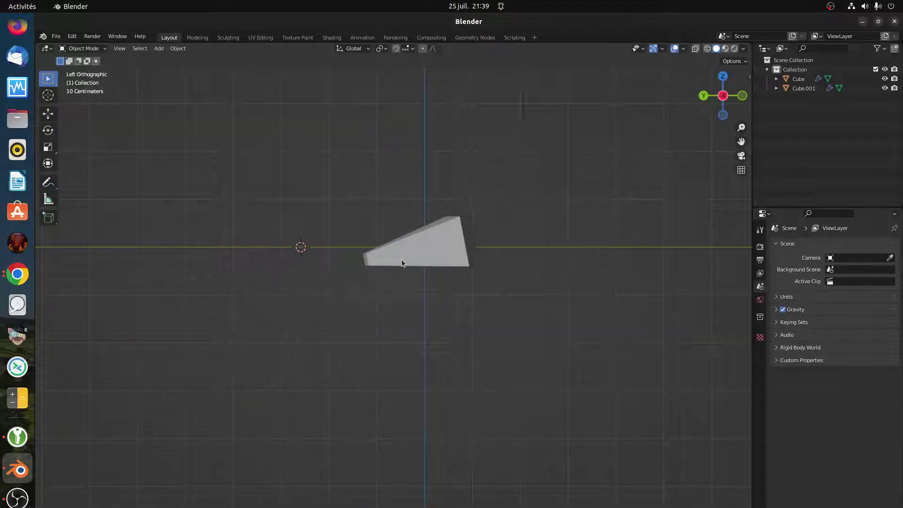
pyautogui.press('KP_7')
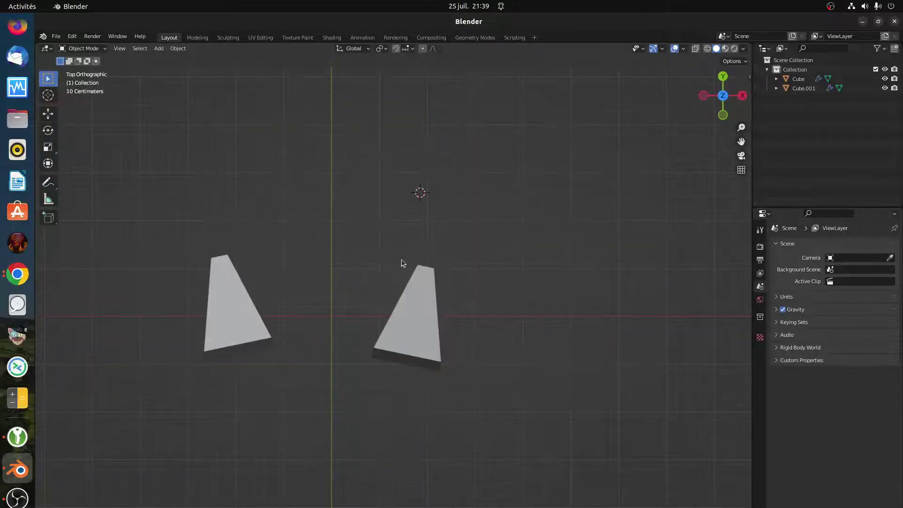
pyautogui.press('ctrl+KP_7')
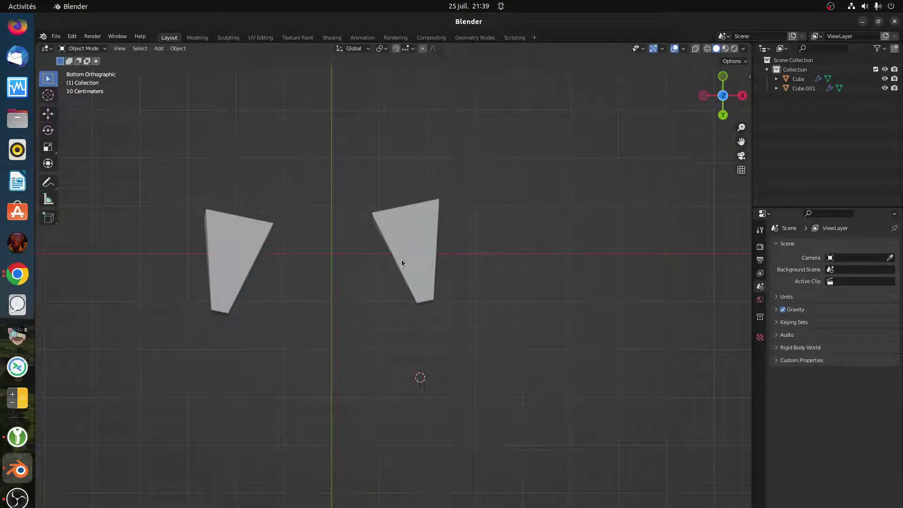
pyautogui.press('KP_1')
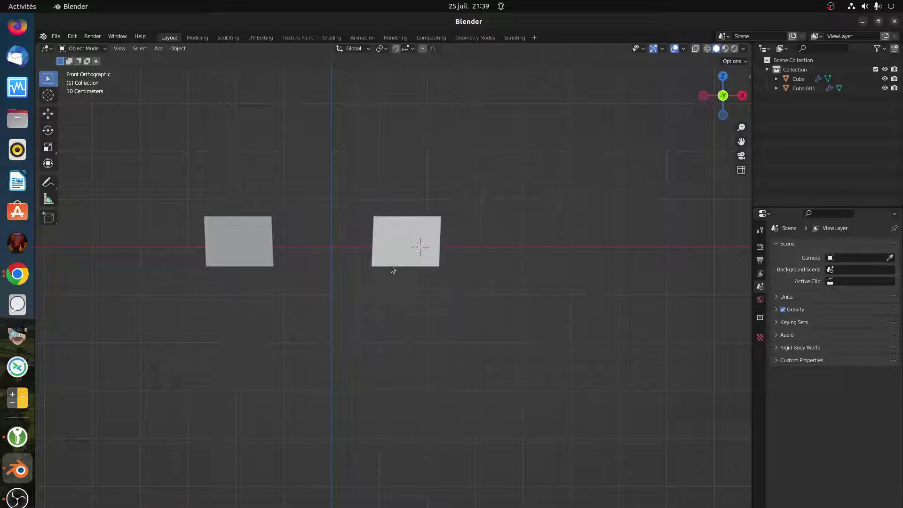
# Delete both wedges so that the scene is empty
pyautogui.click(396, 263)
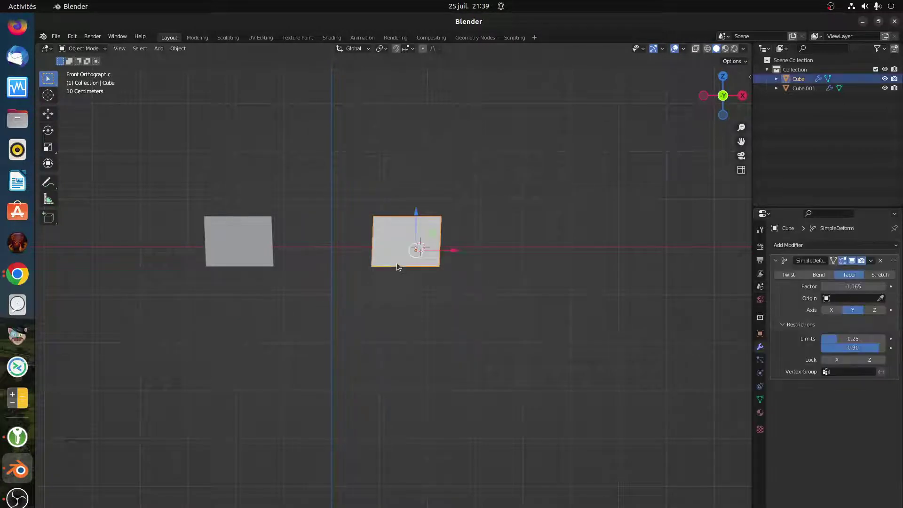
pyautogui.press('Delete')
pyautogui.click(255, 256)
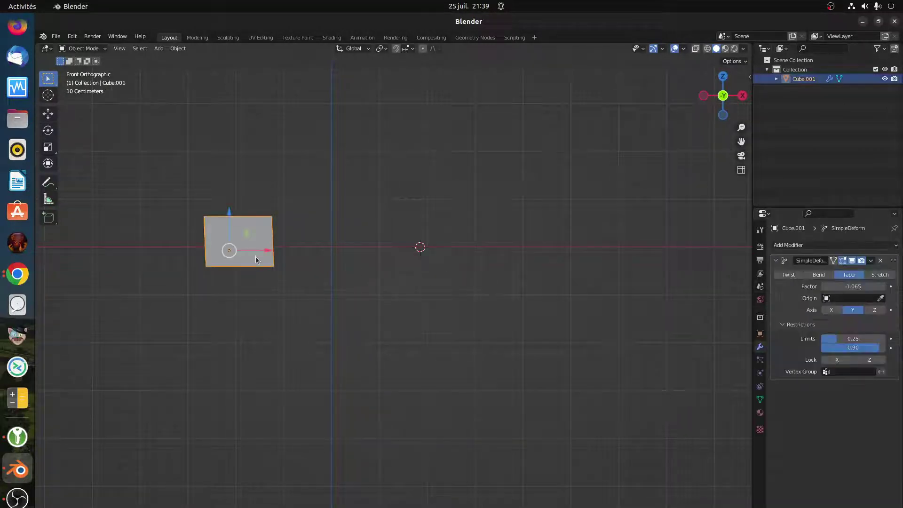
pyautogui.press('Delete')
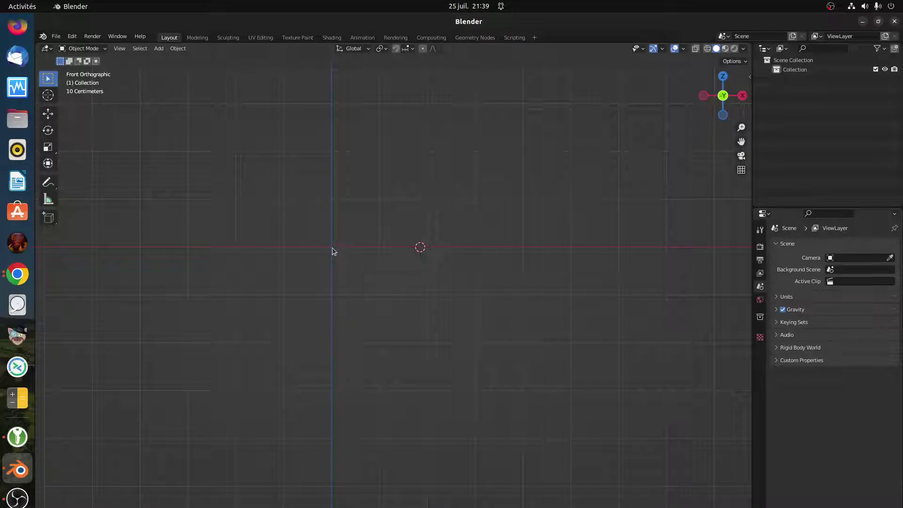
# Open the recent file pompier.blend without saving the changes to the untitled scene
pyautogui.click(56, 38)
pyautogui.moveTo(78, 76)
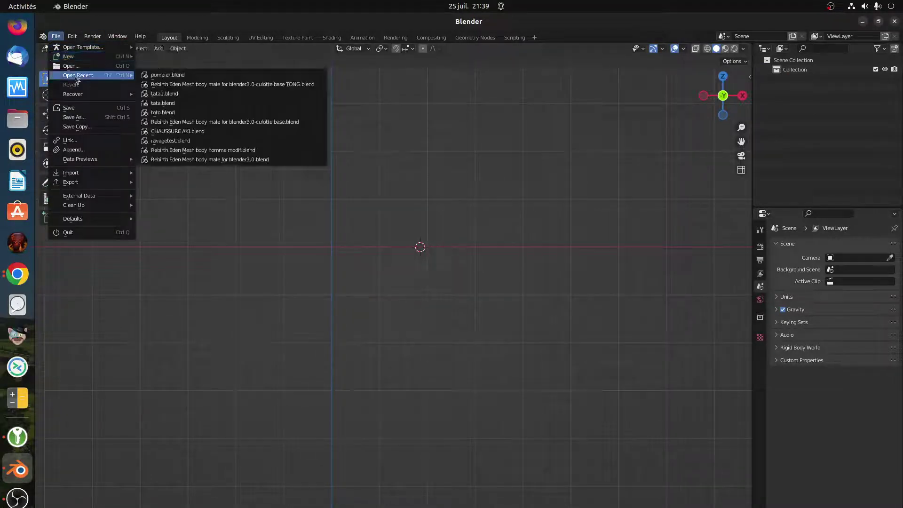
pyautogui.click(175, 85)
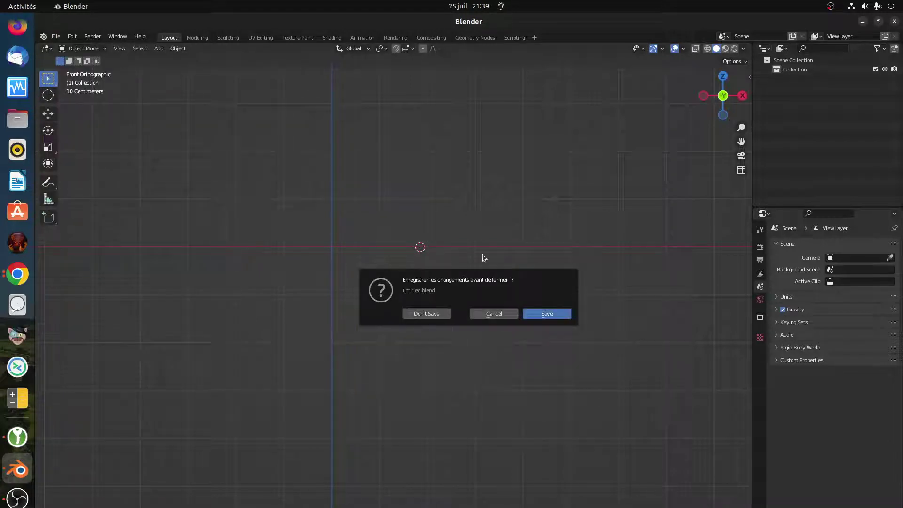
pyautogui.click(432, 312)
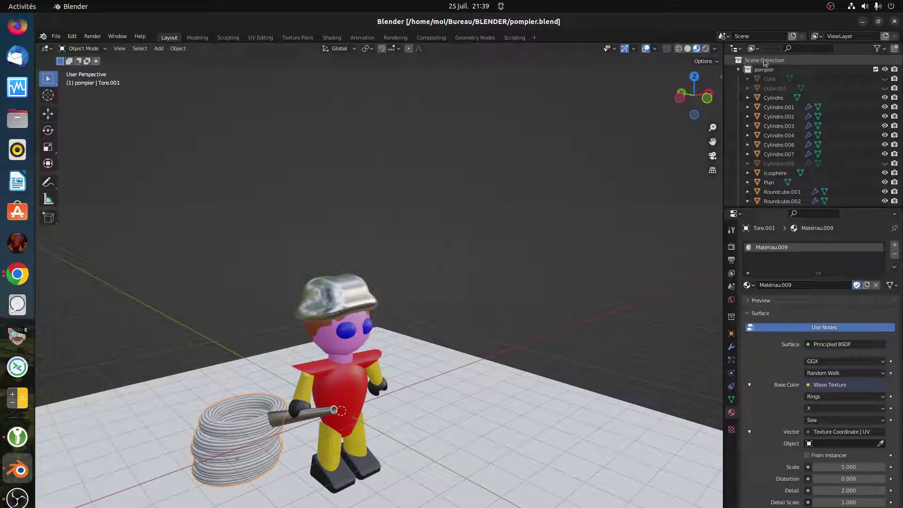
# Add a new collection under the Scene Collection and hide the pompier collection in the viewport
pyautogui.click(751, 61)
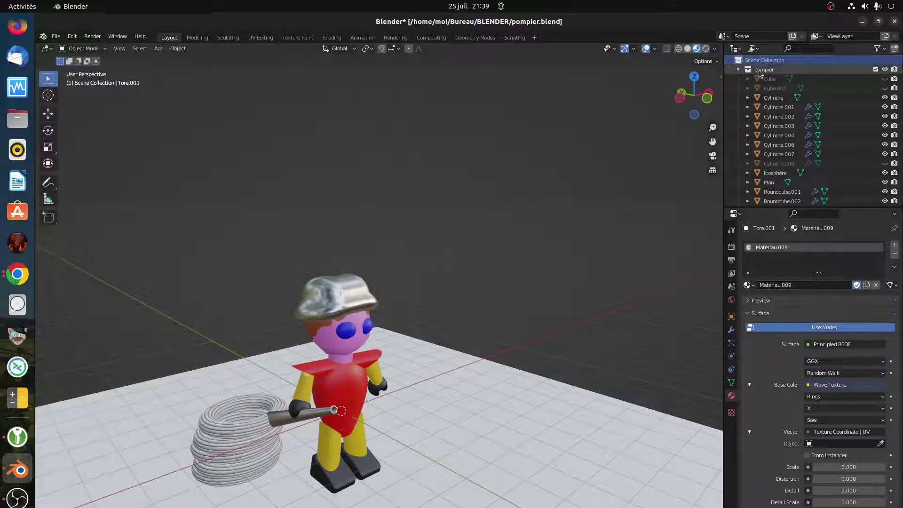
pyautogui.click(738, 69)
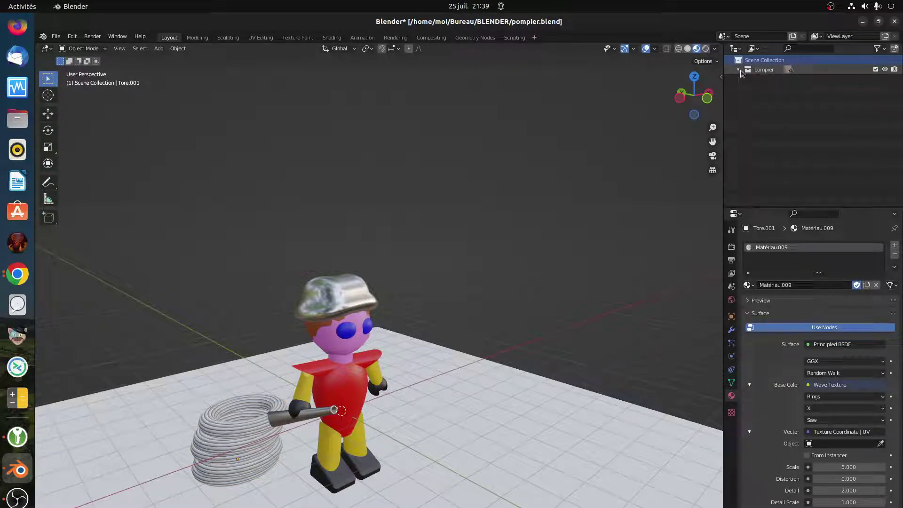
pyautogui.rightClick(758, 91)
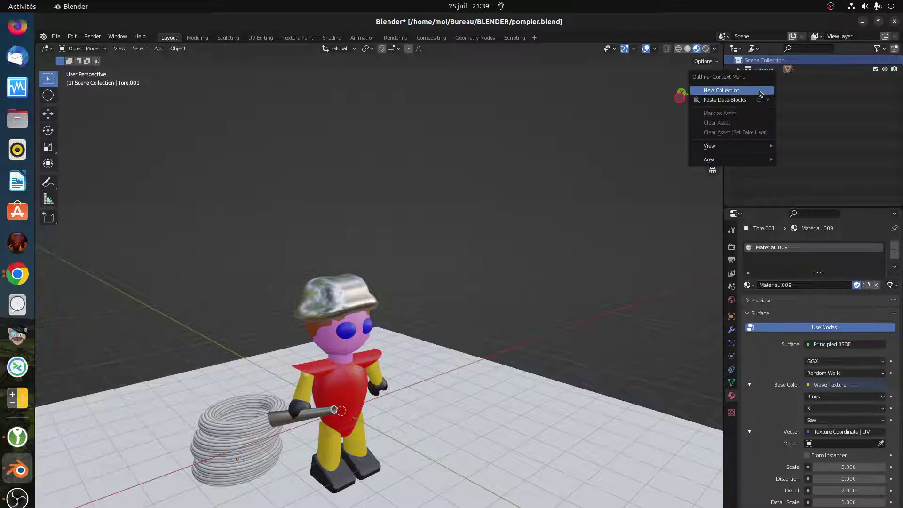
pyautogui.click(756, 90)
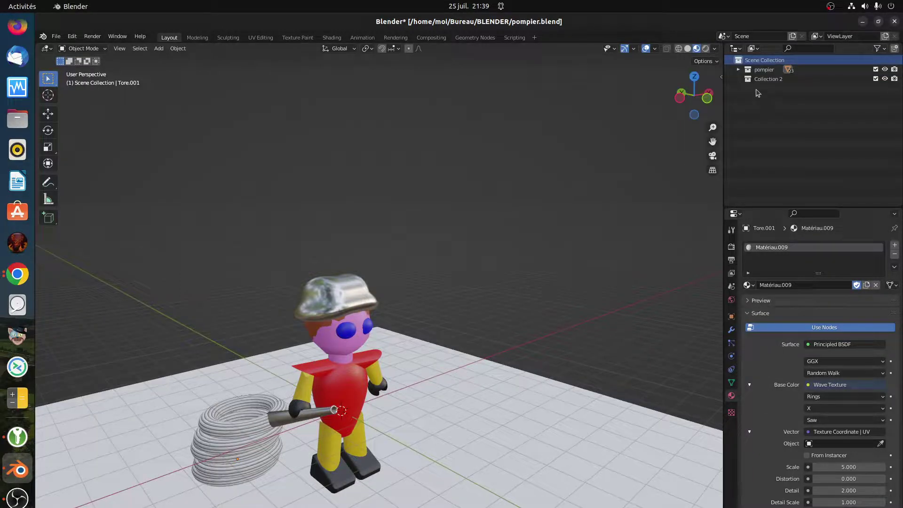
pyautogui.click(885, 70)
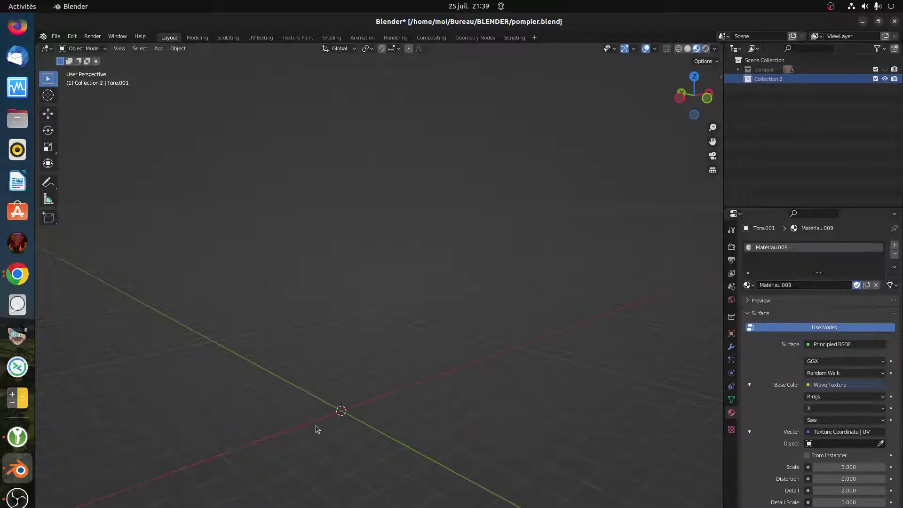
# Add a cube at the world origin in Collection 2 and set its size to 2.07 m
pyautogui.moveTo(317, 429); pyautogui.dragTo(414, 355, button='middle')
pyautogui.press('KP_7')
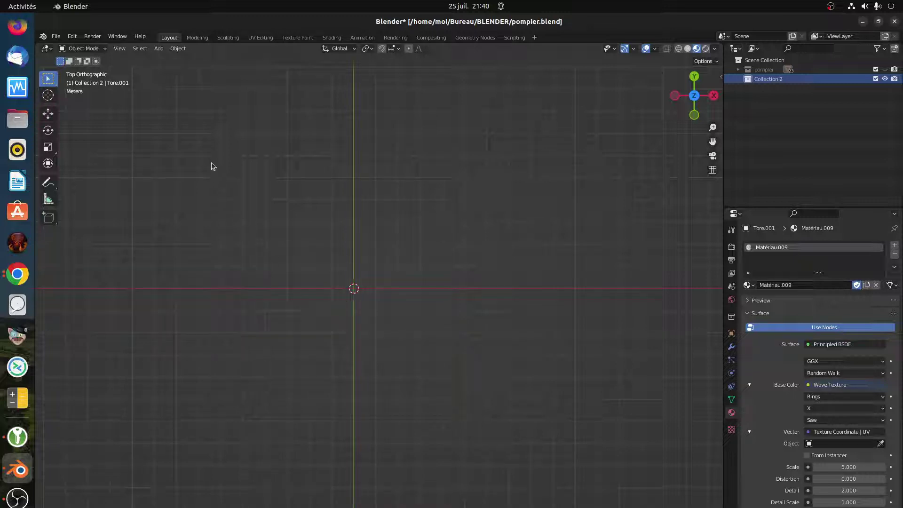
pyautogui.click(159, 50)
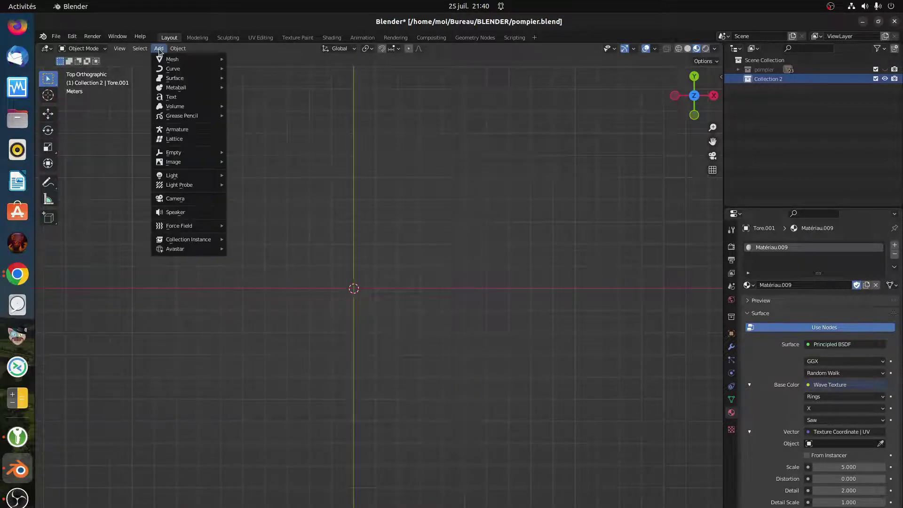
pyautogui.moveTo(170, 60)
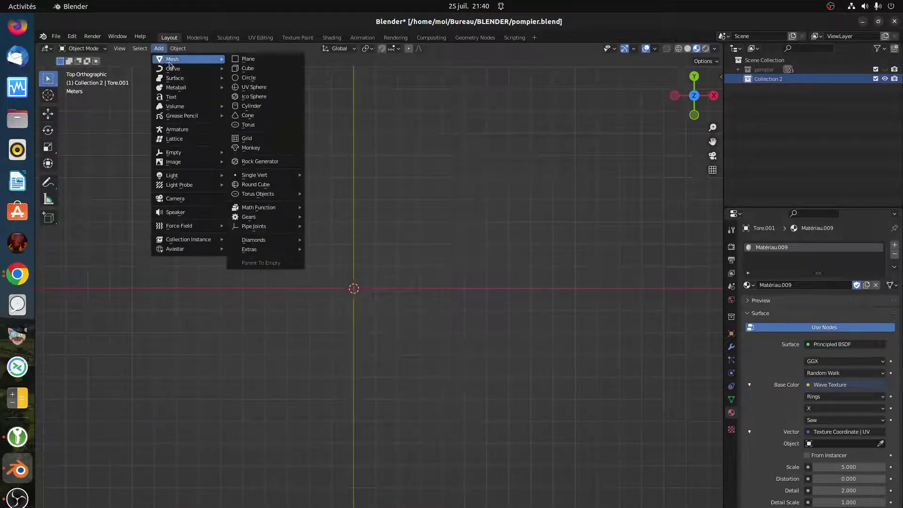
pyautogui.click(258, 69)
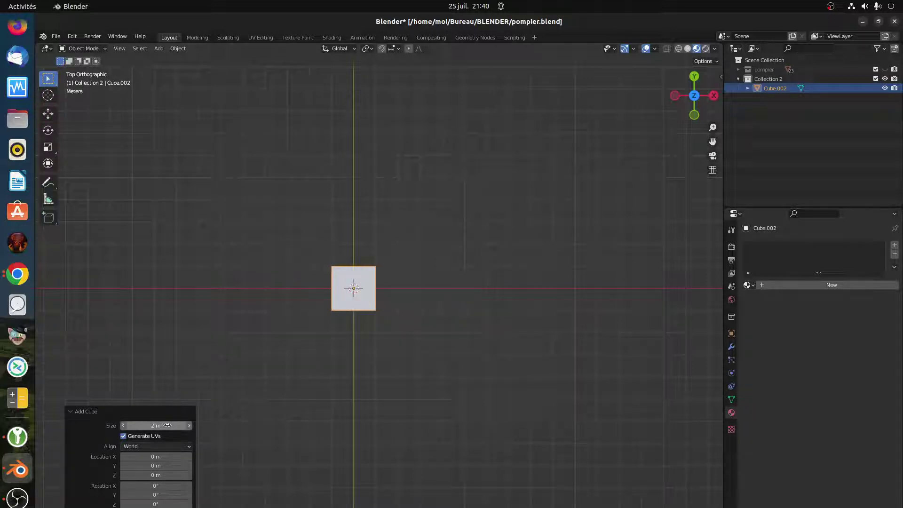
pyautogui.moveTo(167, 425)
pyautogui.mouseDown()
pyautogui.moveTo(181, 425)
pyautogui.moveTo(170, 426)
pyautogui.mouseUp()
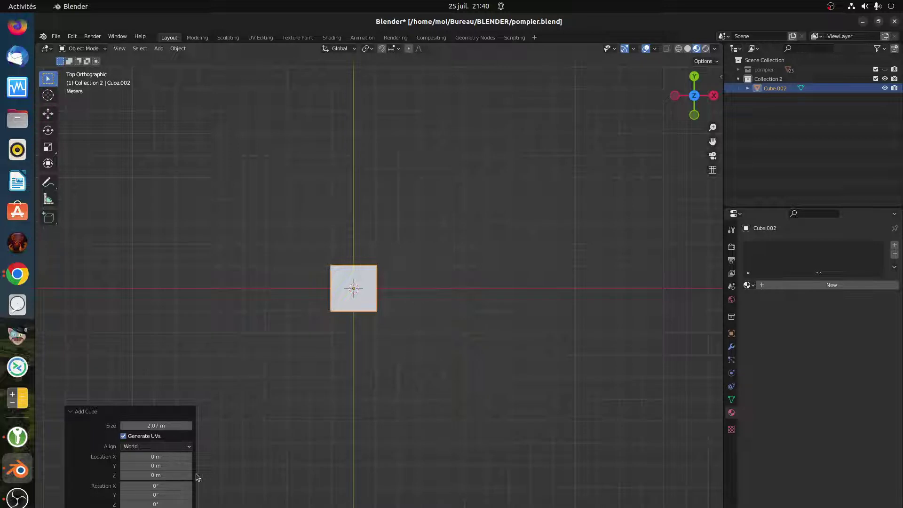
pyautogui.click(173, 447)
# Try a Simple Deform modifier with a 45° twist on the cube, and undo both the modifier and the cube
pyautogui.click(732, 348)
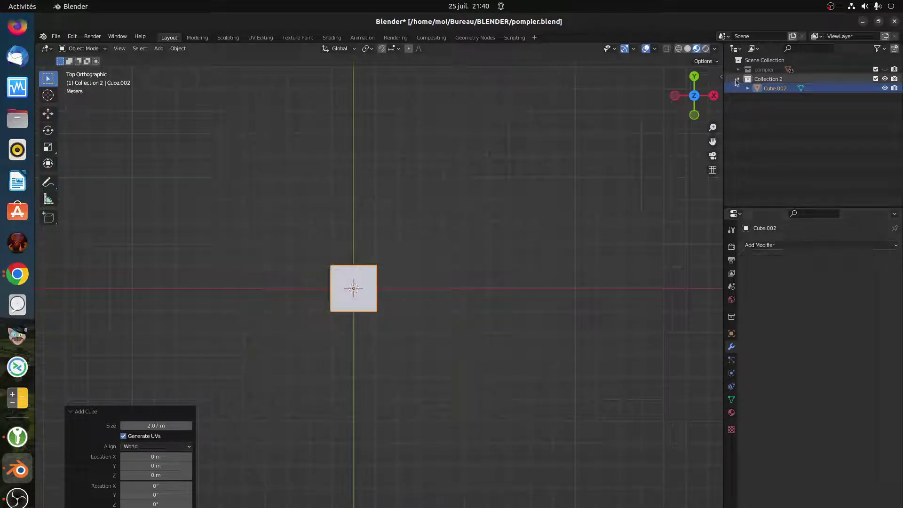
pyautogui.click(772, 92)
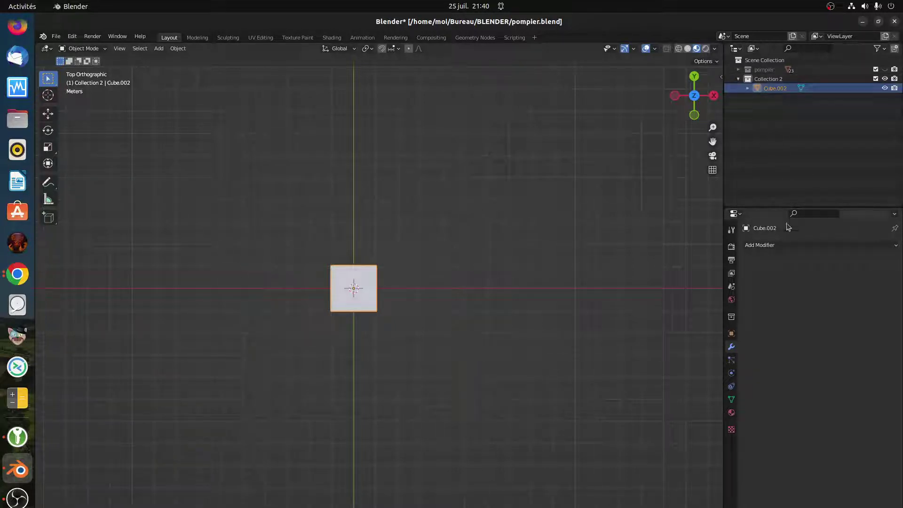
pyautogui.click(774, 245)
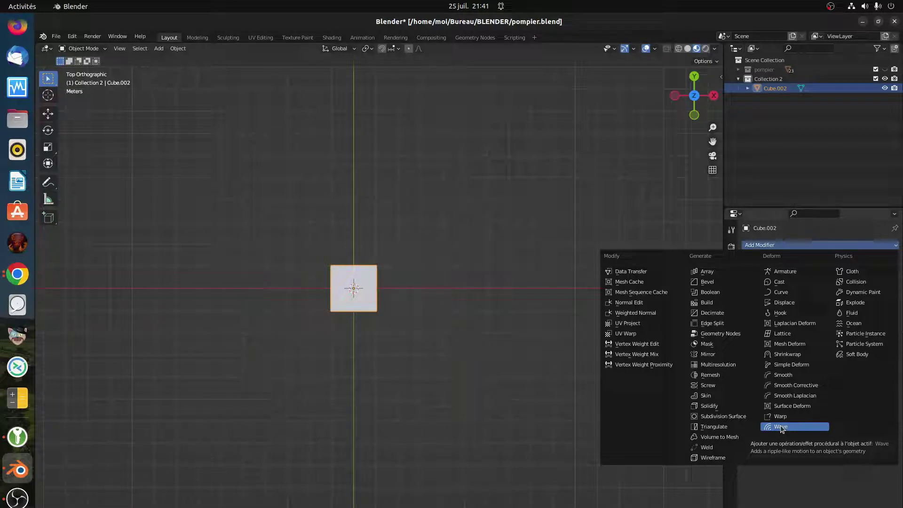
pyautogui.click(791, 365)
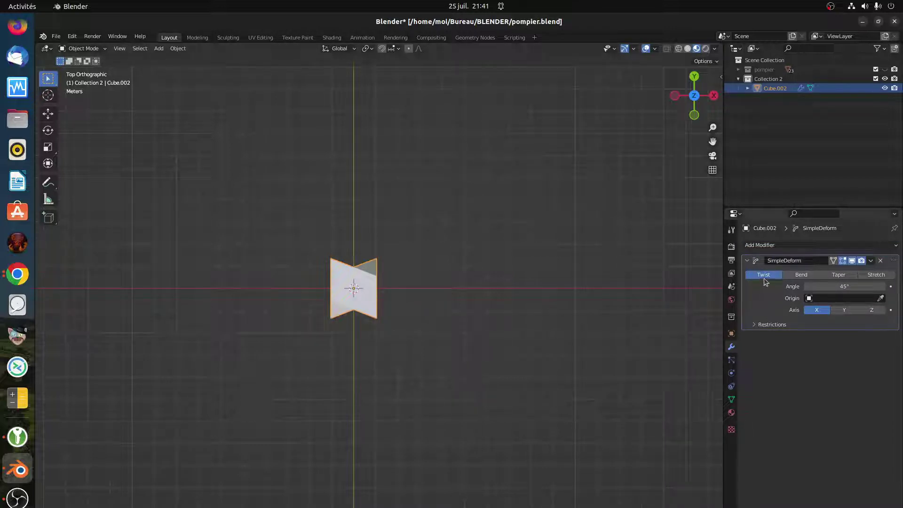
pyautogui.moveTo(390, 315); pyautogui.dragTo(372, 282, button='middle')
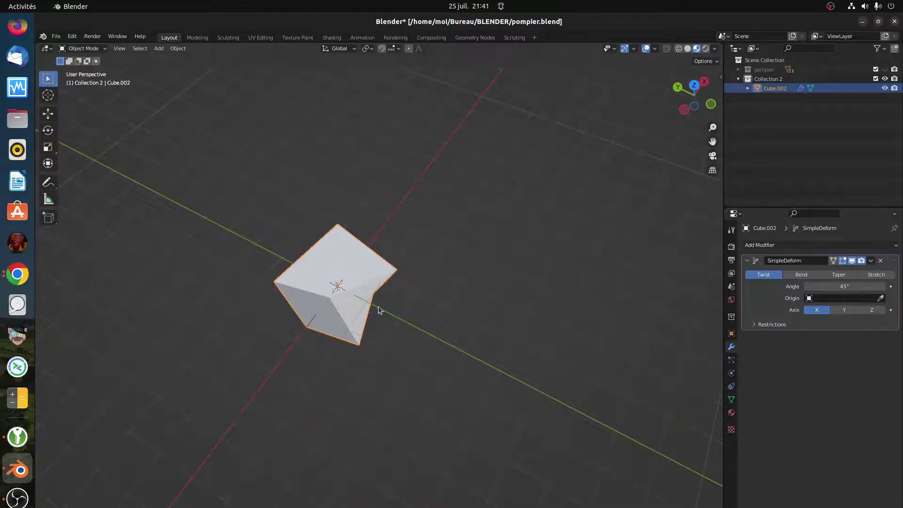
pyautogui.hotkey('ctrl', 'z')
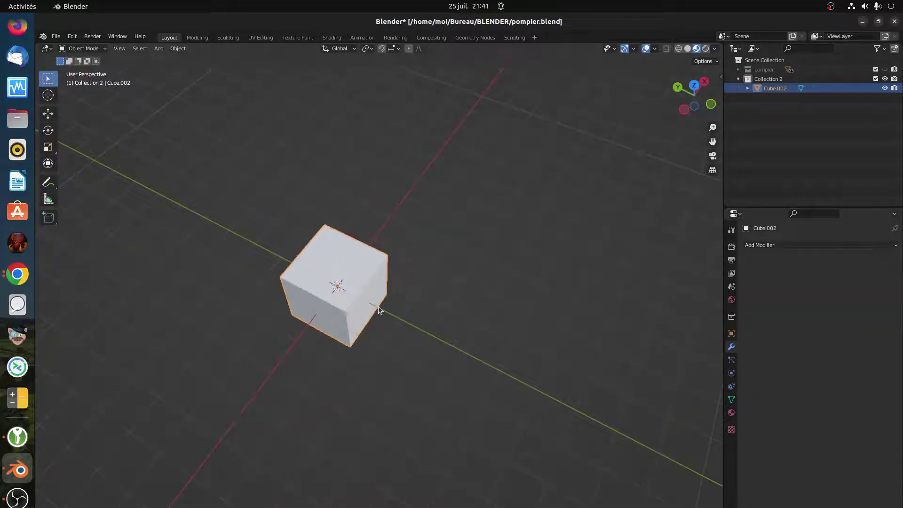
pyautogui.hotkey('ctrl', 'z')
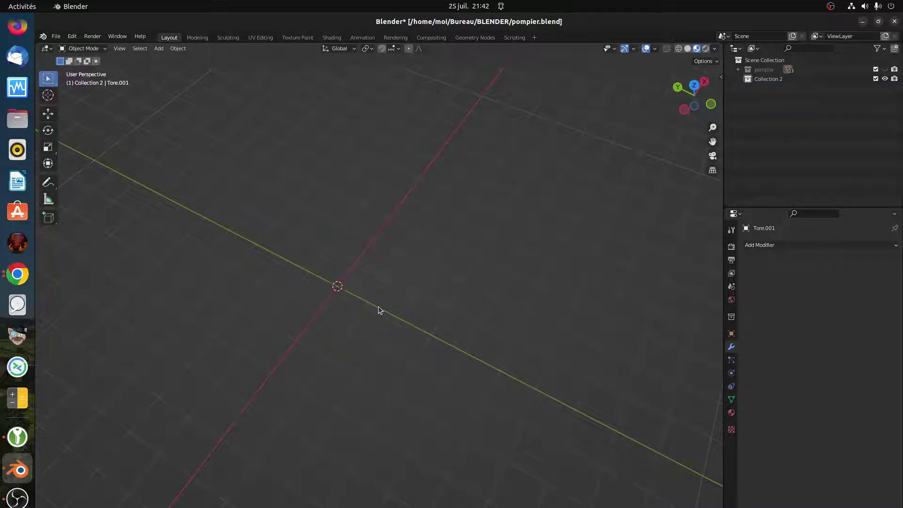
# Add an ico sphere with 2 subdivisions and a 1 m radius at the world origin in Collection 2
pyautogui.hotkey('shift', 'a')
pyautogui.moveTo(380, 310)
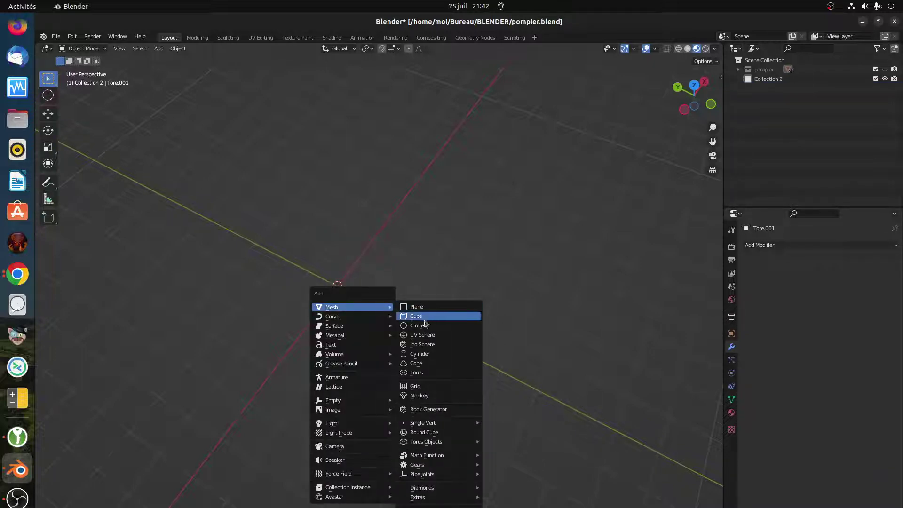
pyautogui.click(425, 346)
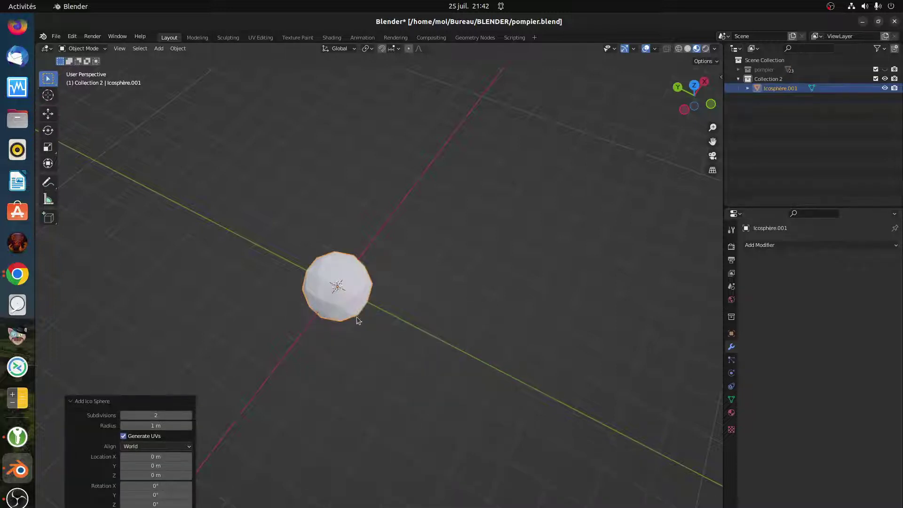
pyautogui.scroll(3, 348, 320)
pyautogui.moveTo(342, 328); pyautogui.dragTo(305, 262, button='middle')
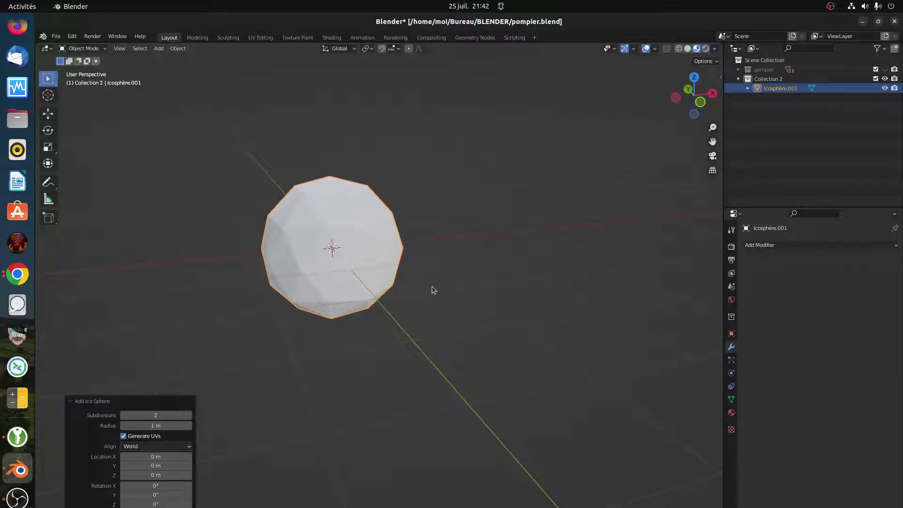
# Stretch the ico sphere along the global Z axis by a factor of about 1.99
pyautogui.press('s')
pyautogui.press('z')
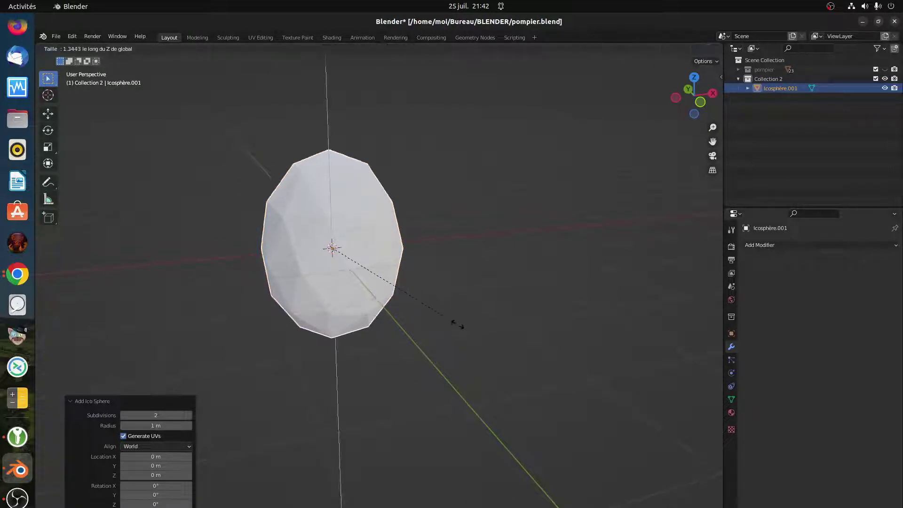
pyautogui.click(488, 394)
pyautogui.moveTo(401, 358); pyautogui.dragTo(390, 261, button='middle')
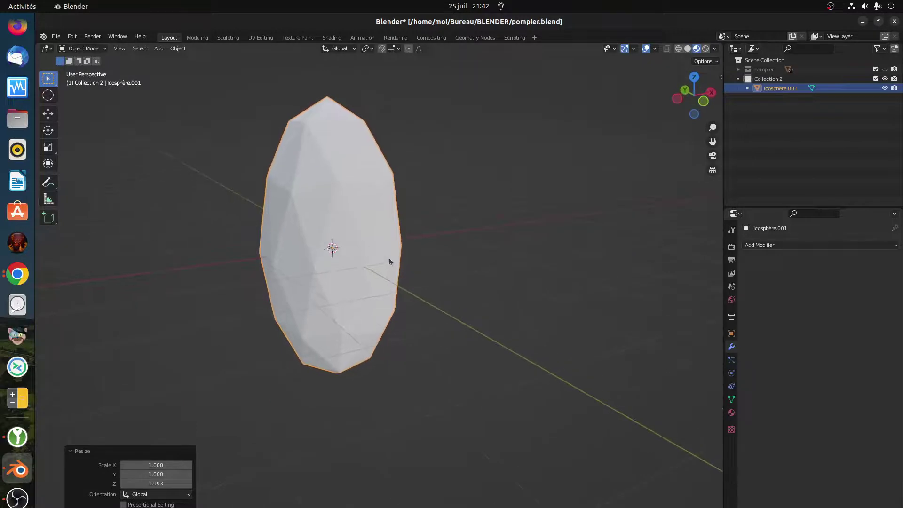
# Reselect the stretched ico sphere and add a Simple Deform modifier to it
pyautogui.click(464, 272)
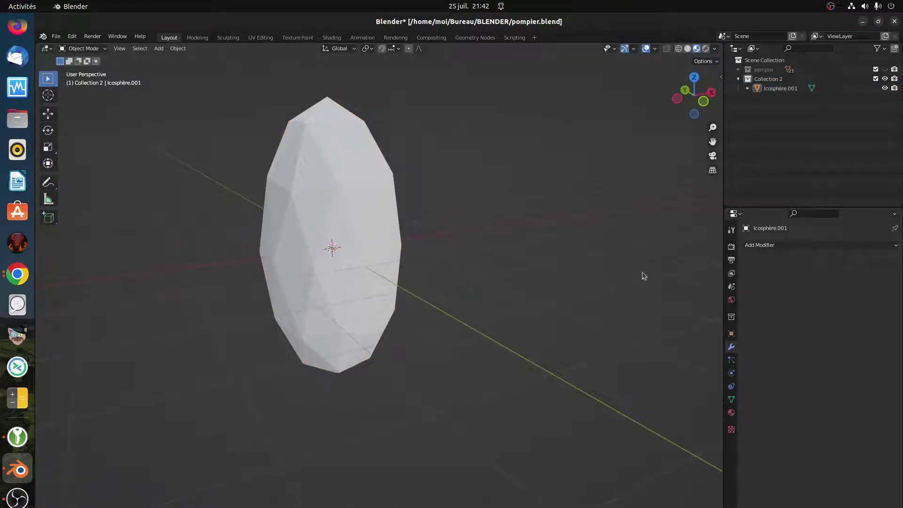
pyautogui.click(349, 265)
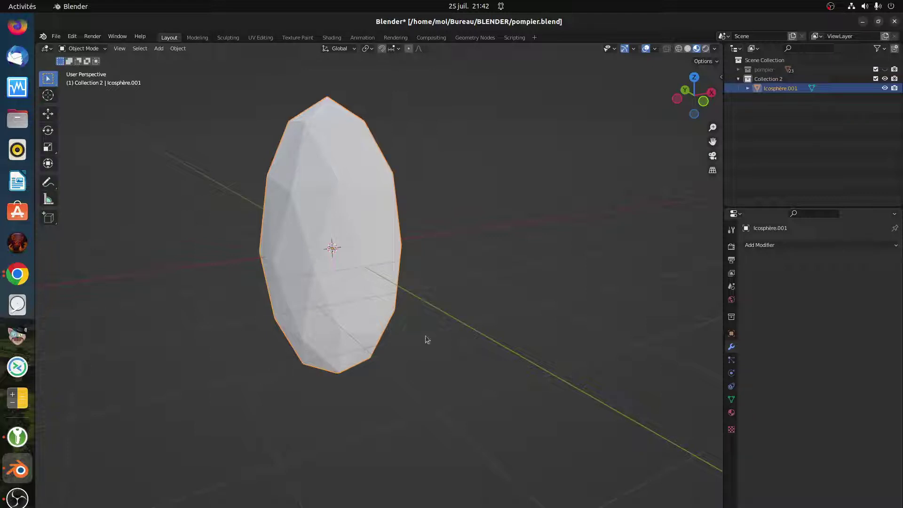
pyautogui.click(749, 245)
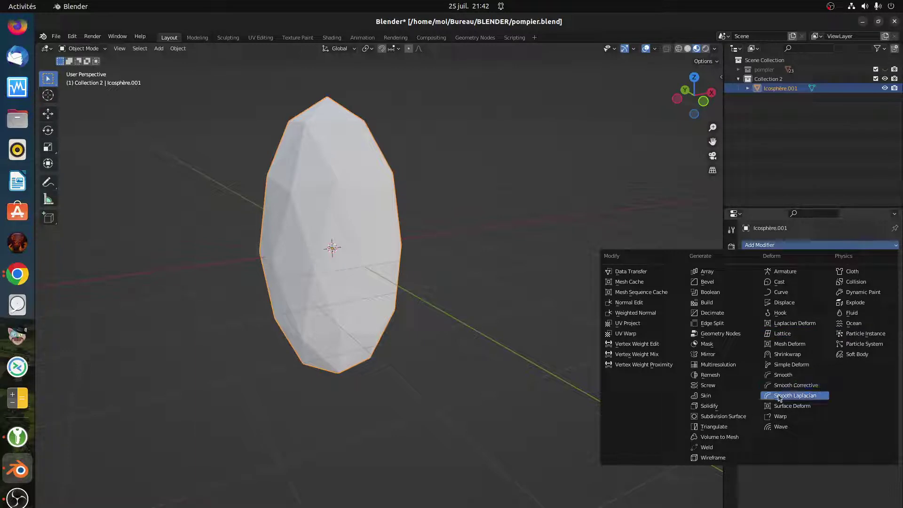
pyautogui.click(780, 366)
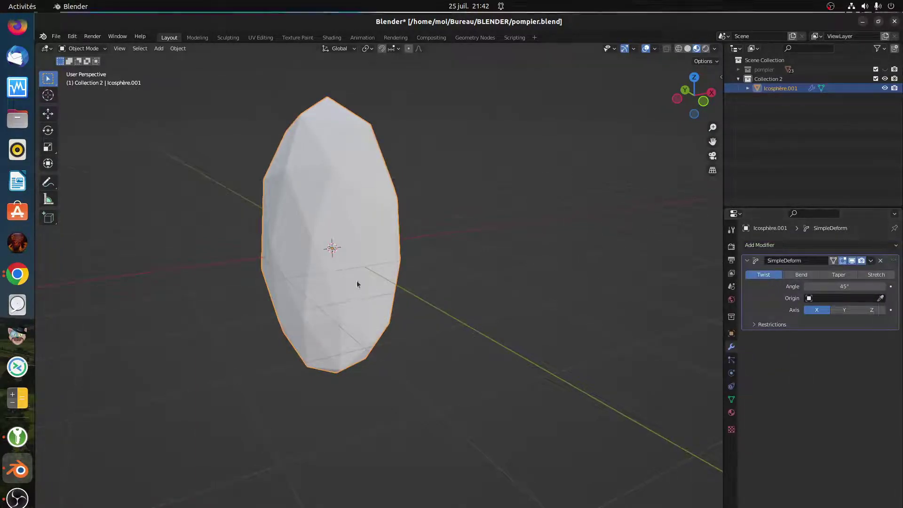
pyautogui.moveTo(356, 282); pyautogui.dragTo(489, 320, button='middle')
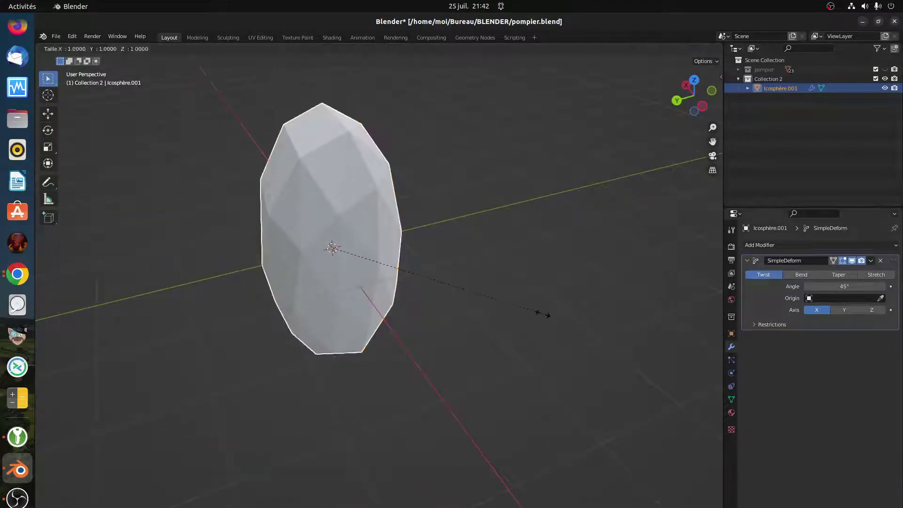
# Flatten the ico sphere along the global X axis by a factor of about 0.069
pyautogui.press('s')
pyautogui.press('x')
pyautogui.click(333, 263)
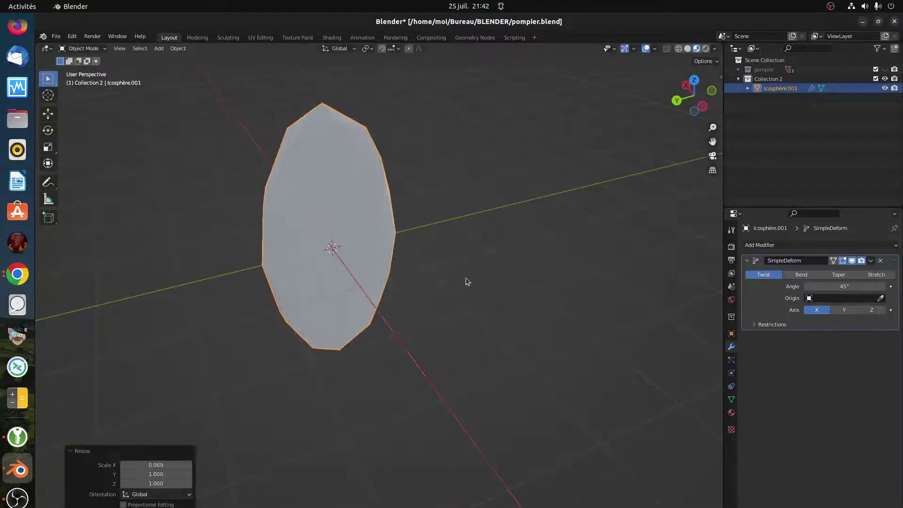
pyautogui.moveTo(466, 279); pyautogui.dragTo(348, 277, button='middle')
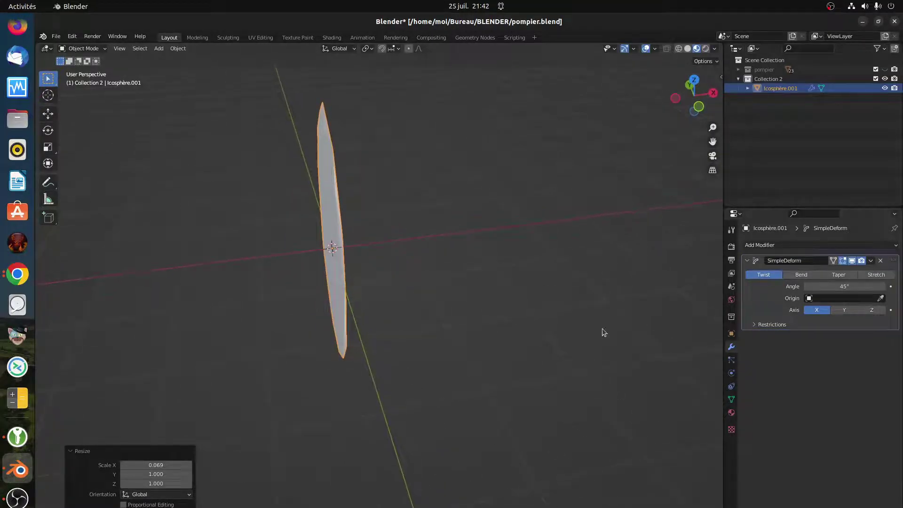
# Try a 40.9° twist about the Y axis, switch the modifier's axis to Z and set the angle to 42.4°
pyautogui.moveTo(820, 287)
pyautogui.mouseDown()
pyautogui.moveTo(828, 287)
pyautogui.moveTo(809, 287)
pyautogui.mouseUp()
pyautogui.click(843, 310)
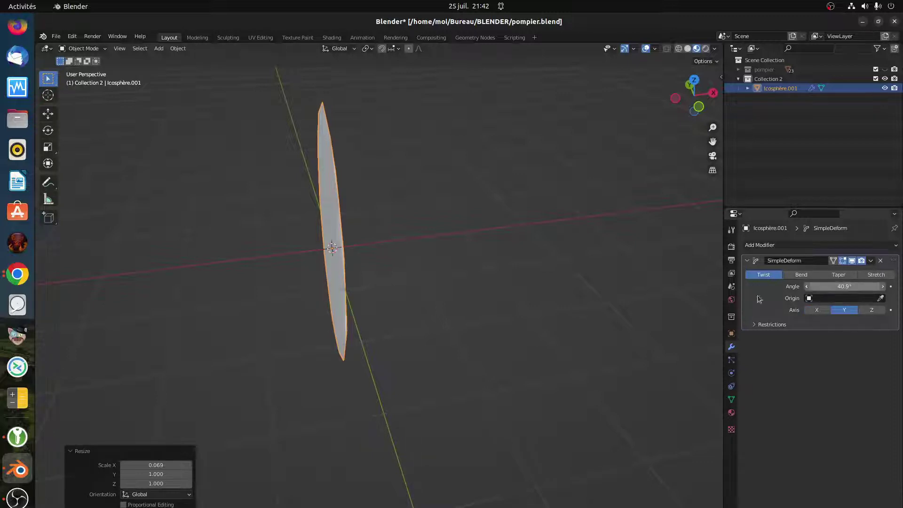
pyautogui.moveTo(536, 276); pyautogui.dragTo(581, 288, button='middle')
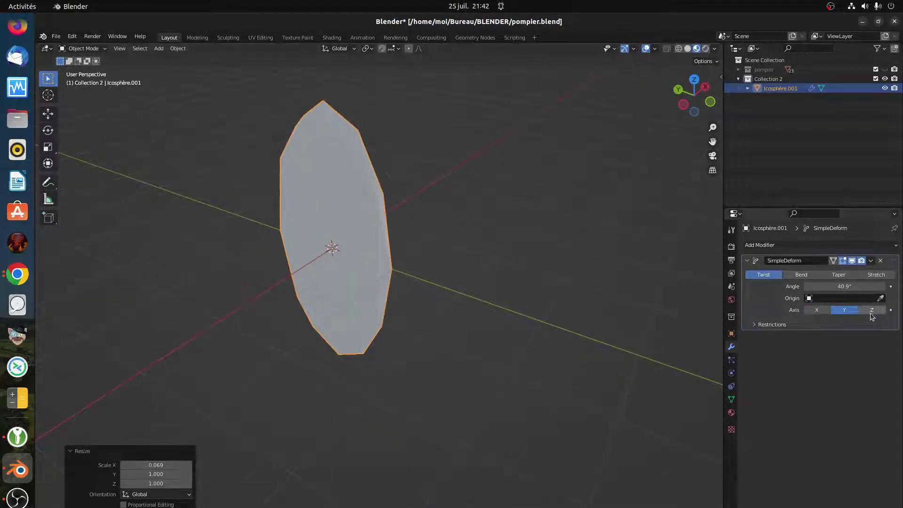
pyautogui.click(871, 310)
pyautogui.moveTo(571, 336); pyautogui.dragTo(550, 333, button='middle')
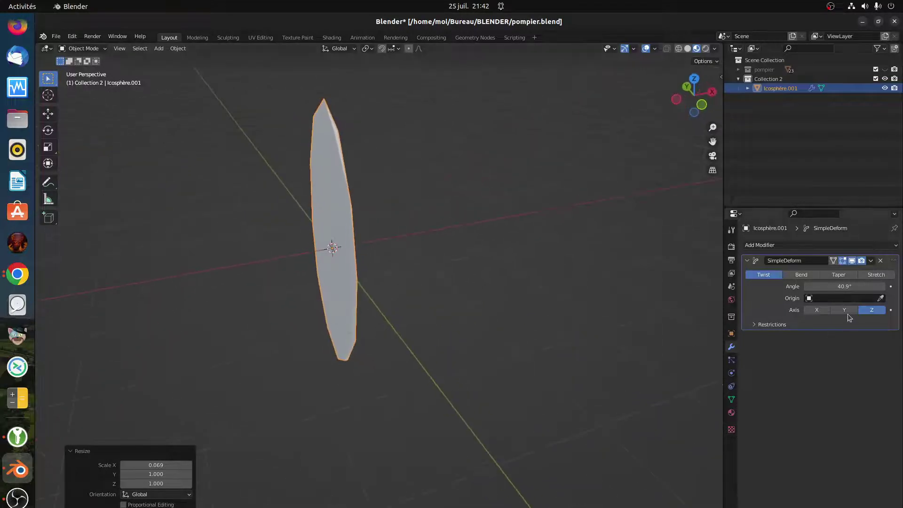
pyautogui.moveTo(845, 287); pyautogui.dragTo(852, 287)
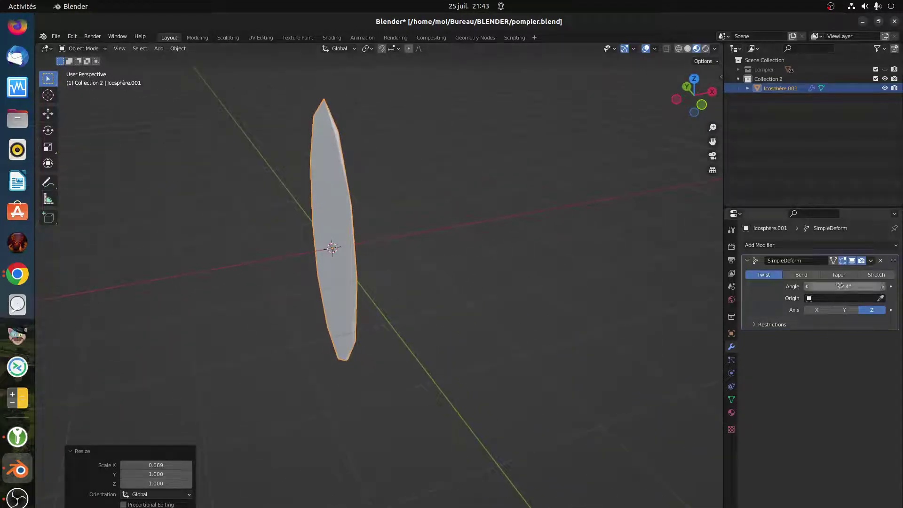
# Try the Bend, Taper and Stretch modes of the Simple Deform modifier, and return it to Twist
pyautogui.click(801, 275)
pyautogui.click(840, 276)
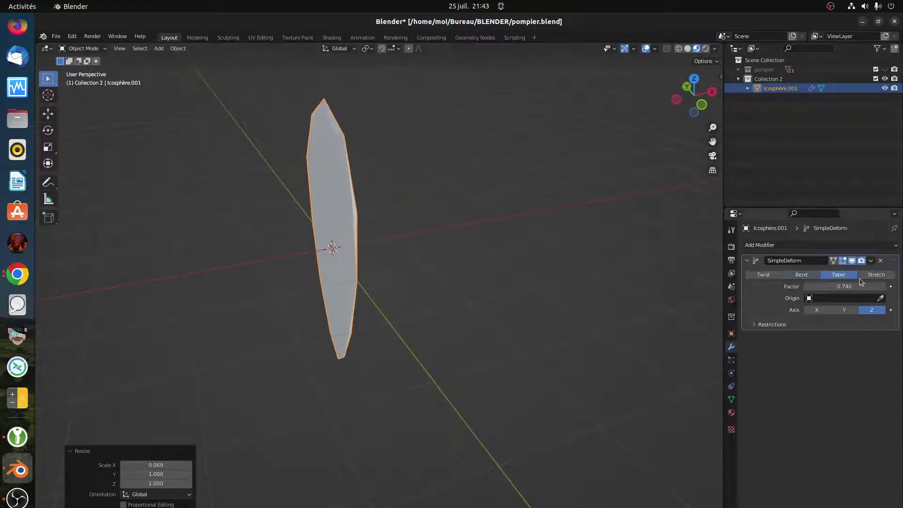
pyautogui.click(875, 275)
pyautogui.moveTo(493, 351); pyautogui.dragTo(606, 343, button='middle')
pyautogui.click(839, 275)
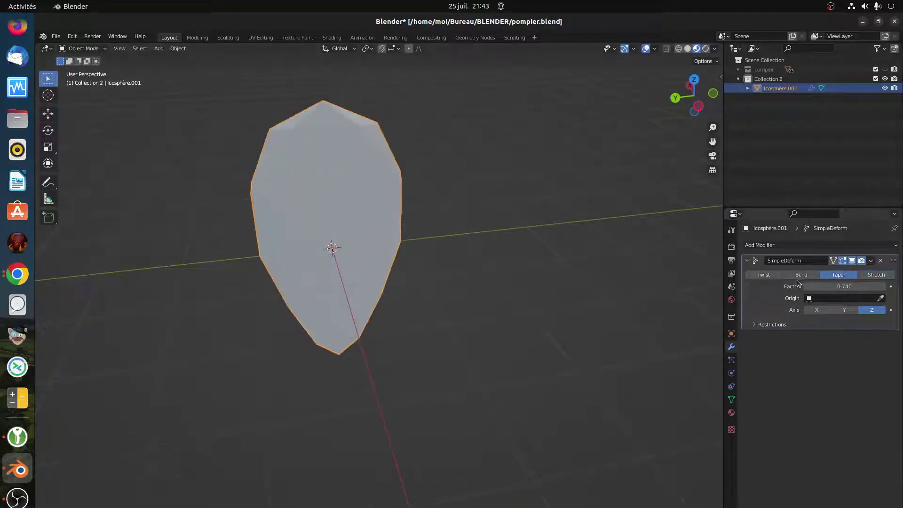
pyautogui.click(801, 275)
pyautogui.click(764, 275)
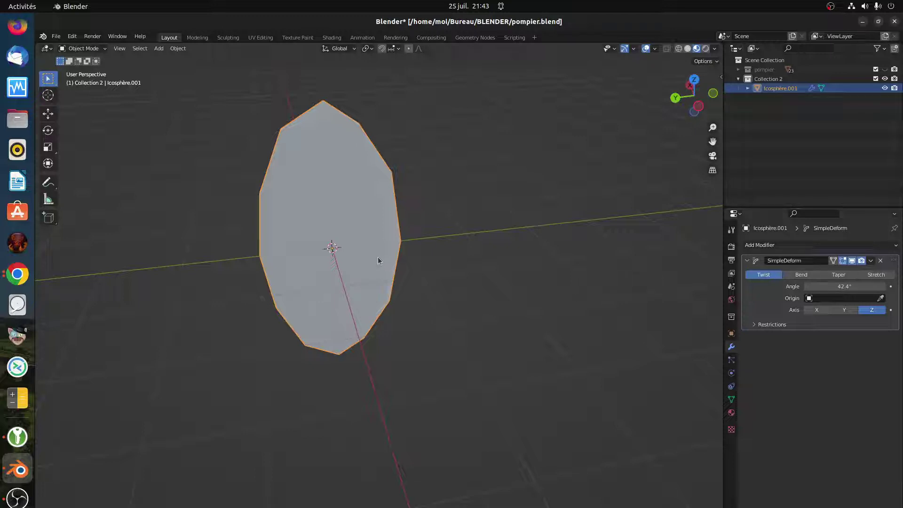
# Scale the twisted ico sphere uniformly by about 1.149 and thicken it along global X by about 7.233
pyautogui.moveTo(378, 260); pyautogui.dragTo(335, 254, button='middle')
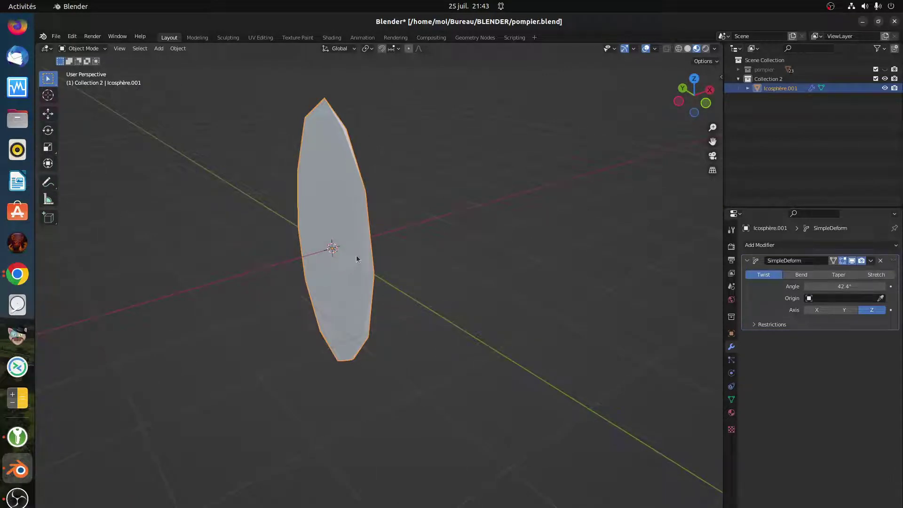
pyautogui.press('s')
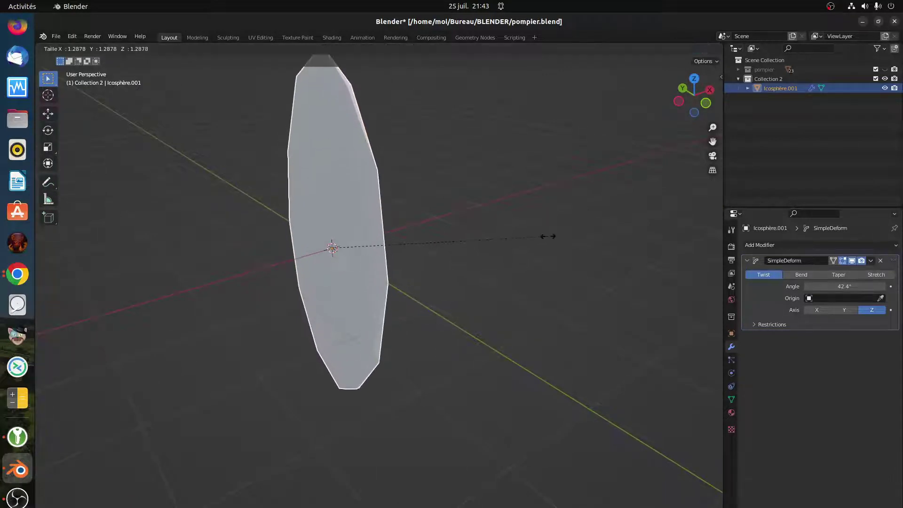
pyautogui.click(525, 252)
pyautogui.press('s')
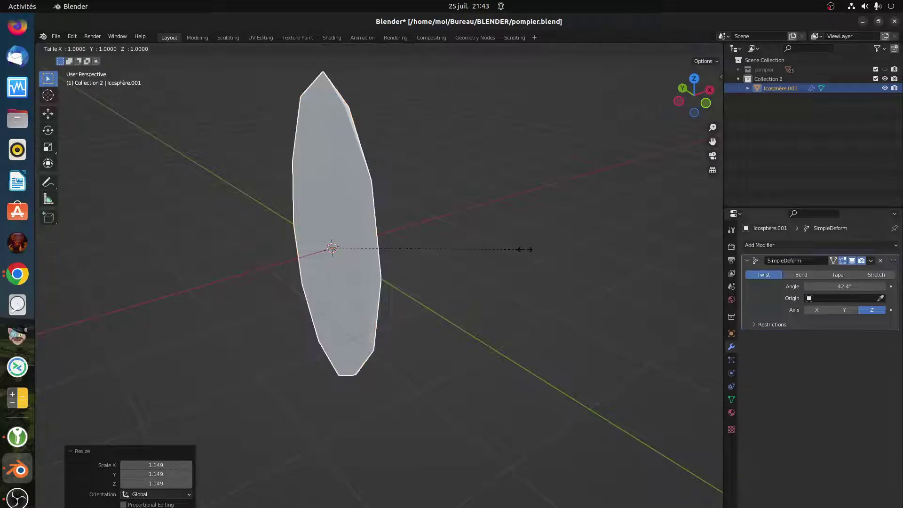
pyautogui.press('x')
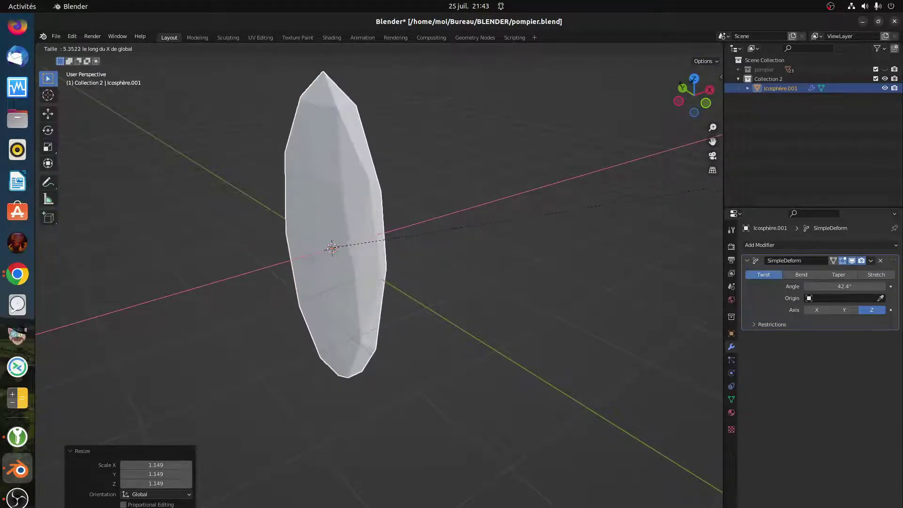
pyautogui.click(352, 130)
pyautogui.moveTo(369, 144); pyautogui.dragTo(320, 200, button='middle')
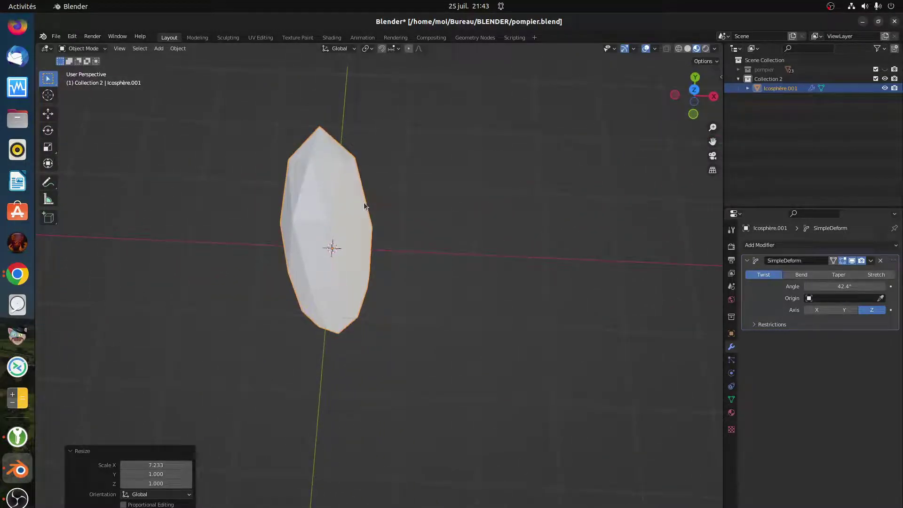
# Delete the deformed ico sphere from Collection 2
pyautogui.press('a')
pyautogui.press('a')
pyautogui.press('a')
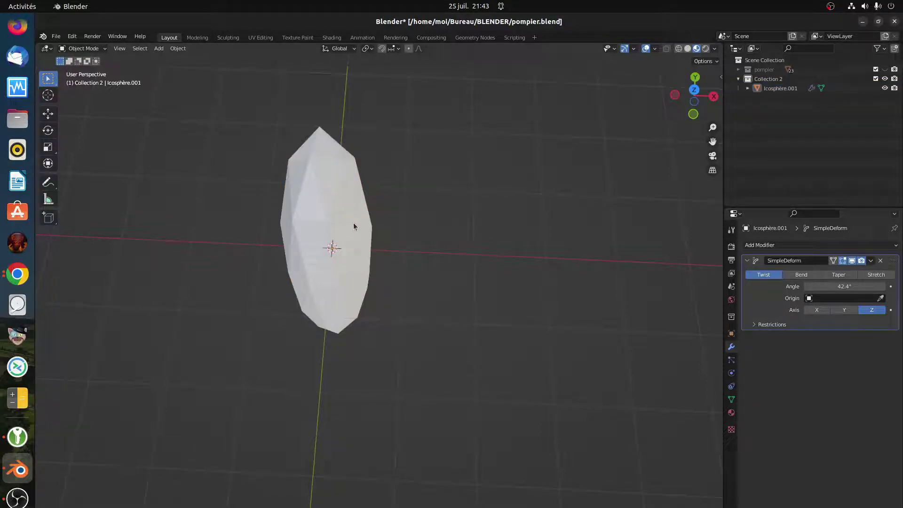
pyautogui.click(353, 228)
pyautogui.press('Delete')
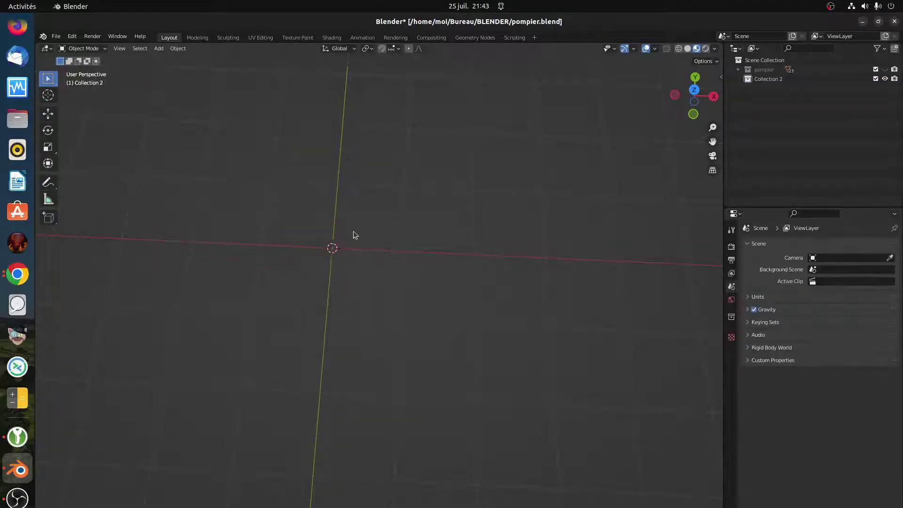
# Add a 2.07 m cube at the world origin in Collection 2
pyautogui.hotkey('shift', 'a')
pyautogui.moveTo(354, 232)
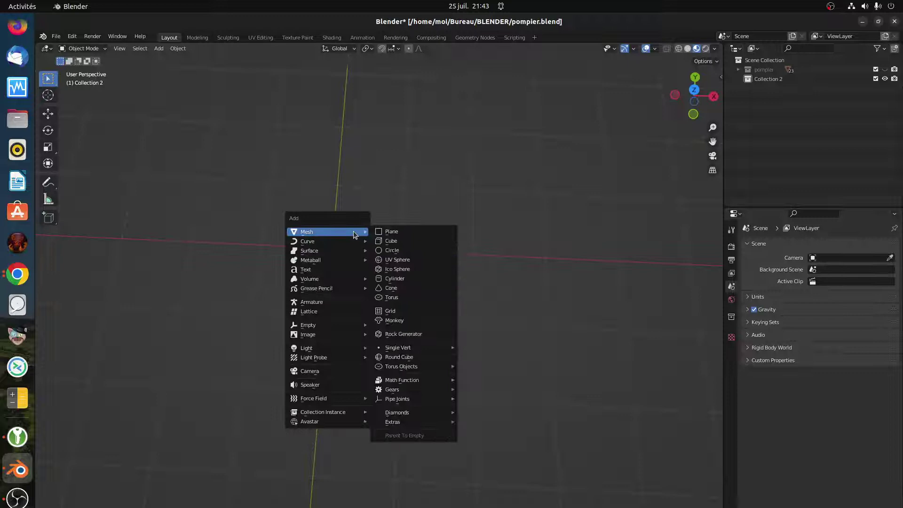
pyautogui.click(401, 241)
pyautogui.moveTo(359, 233); pyautogui.dragTo(338, 185, button='middle')
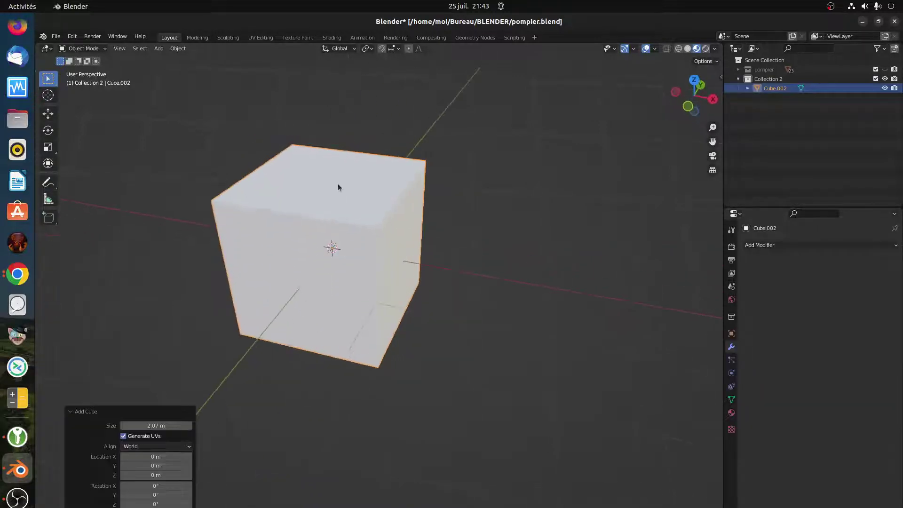
# Add a Simple Deform modifier to the cube with a 45° twist about the X axis
pyautogui.click(752, 245)
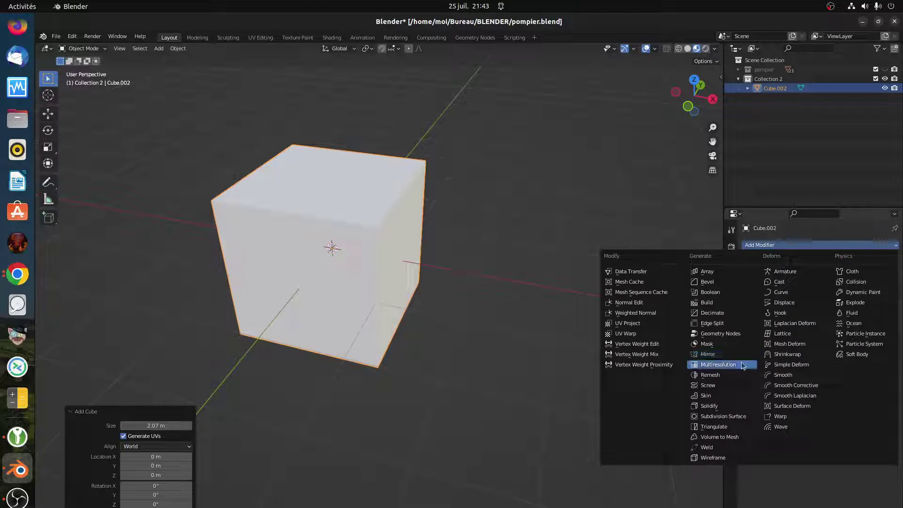
pyautogui.click(785, 365)
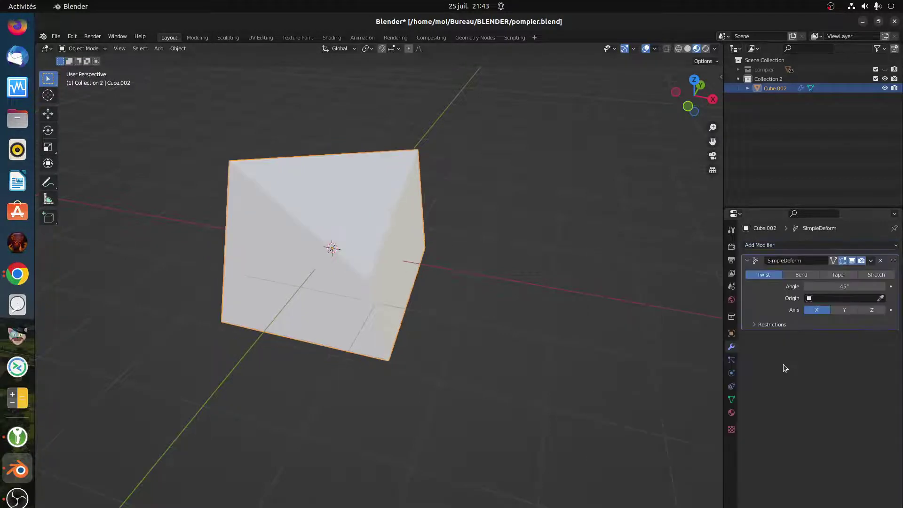
pyautogui.moveTo(386, 317); pyautogui.dragTo(436, 335, button='middle')
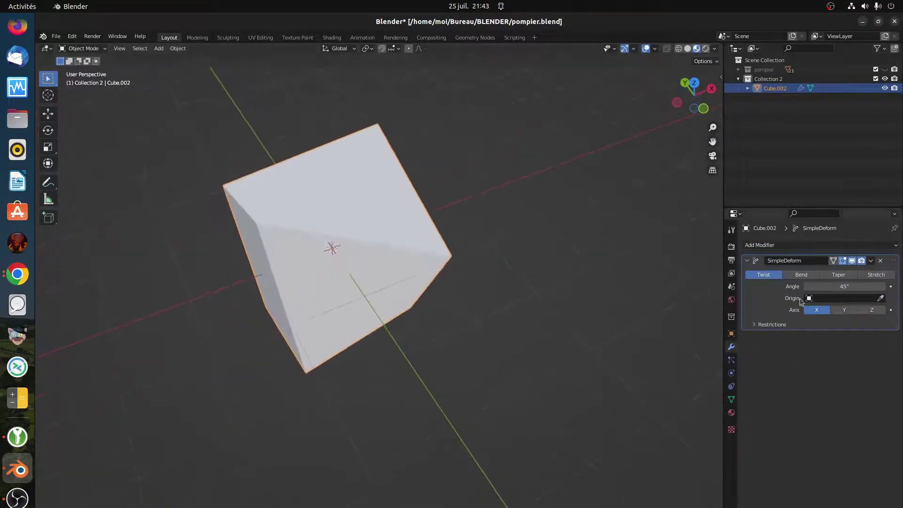
pyautogui.moveTo(670, 313); pyautogui.dragTo(494, 343, button='middle')
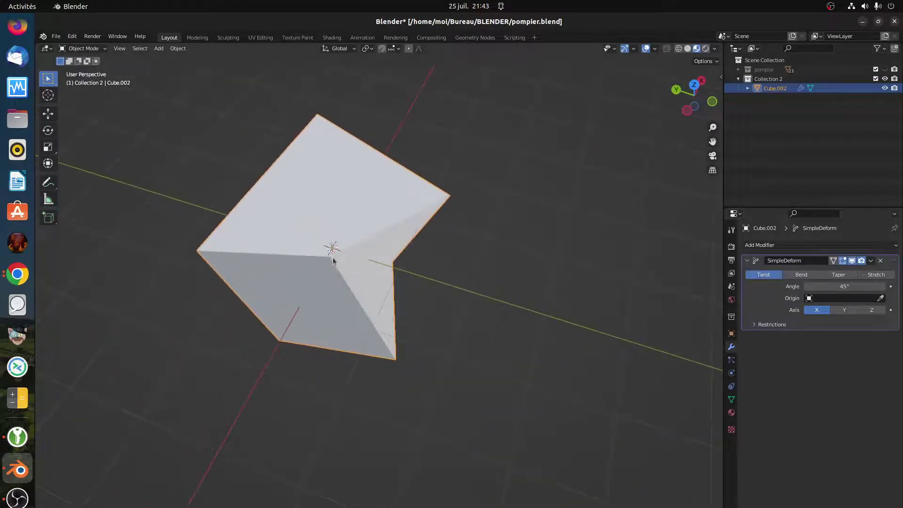
pyautogui.moveTo(413, 285)
pyautogui.mouseDown(button='middle')
pyautogui.moveTo(398, 228)
pyautogui.moveTo(364, 252)
pyautogui.moveTo(307, 260)
pyautogui.mouseUp(button='middle')
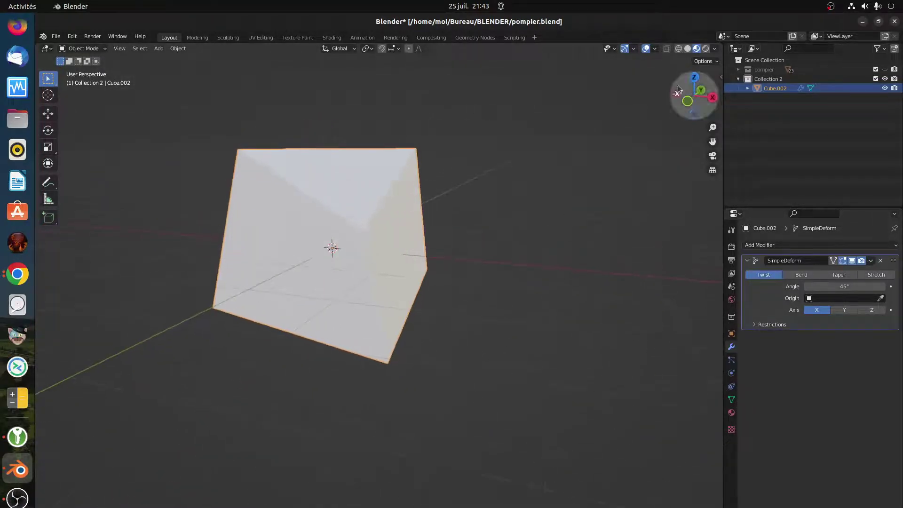
# Examine the viewport shading modes and the lighting and render pass options of the material preview
pyautogui.click(705, 48)
pyautogui.click(696, 49)
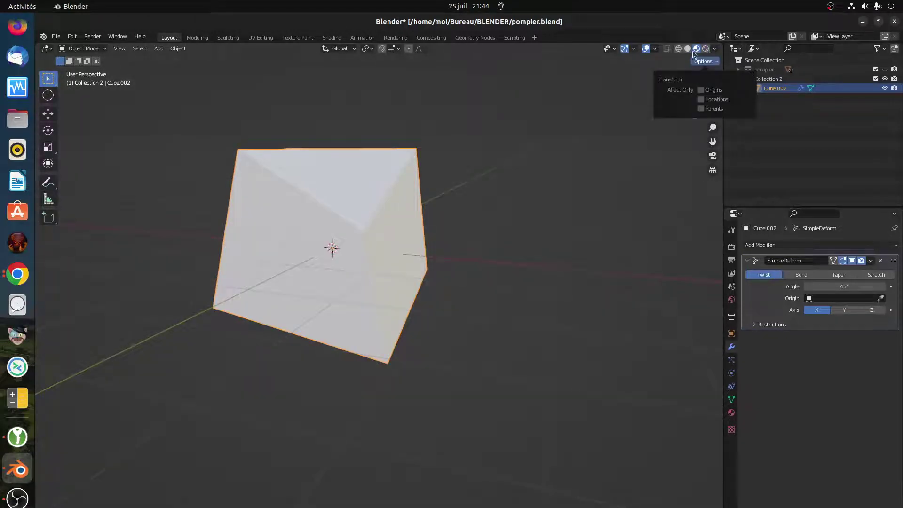
pyautogui.click(702, 61)
pyautogui.click(716, 49)
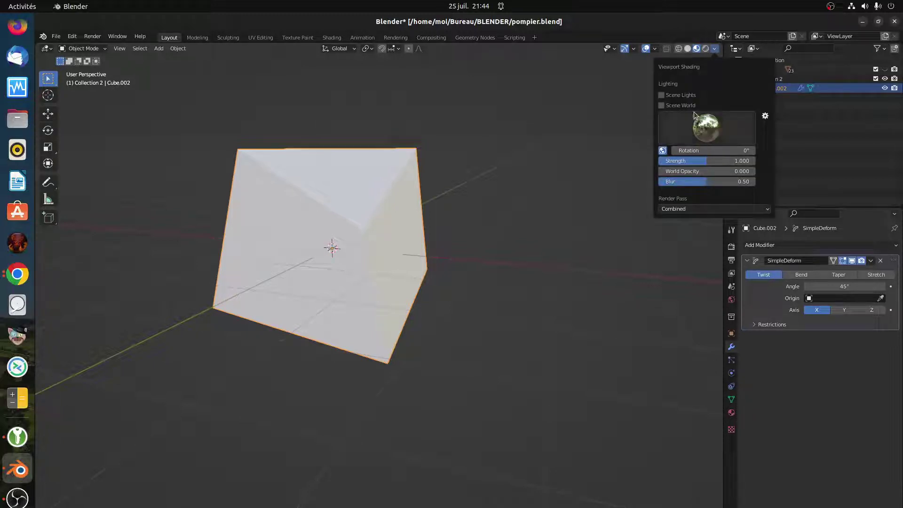
pyautogui.click(698, 49)
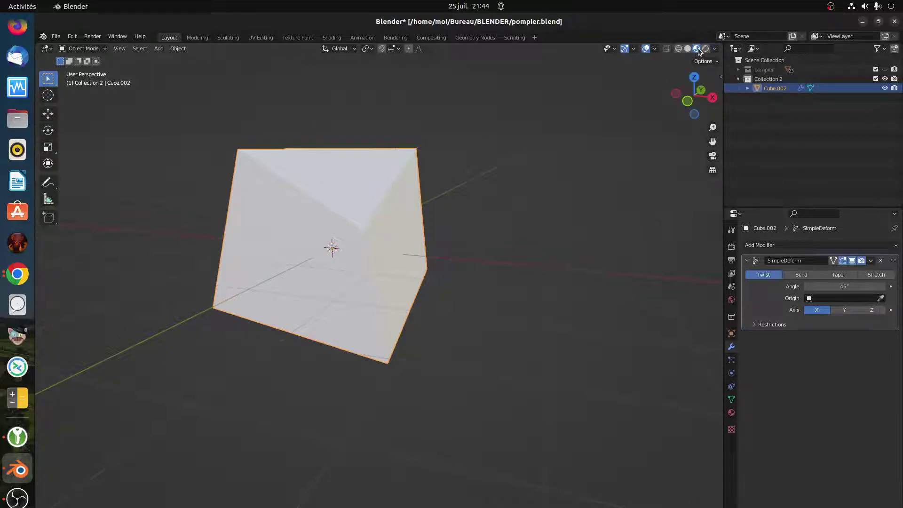
pyautogui.click(715, 49)
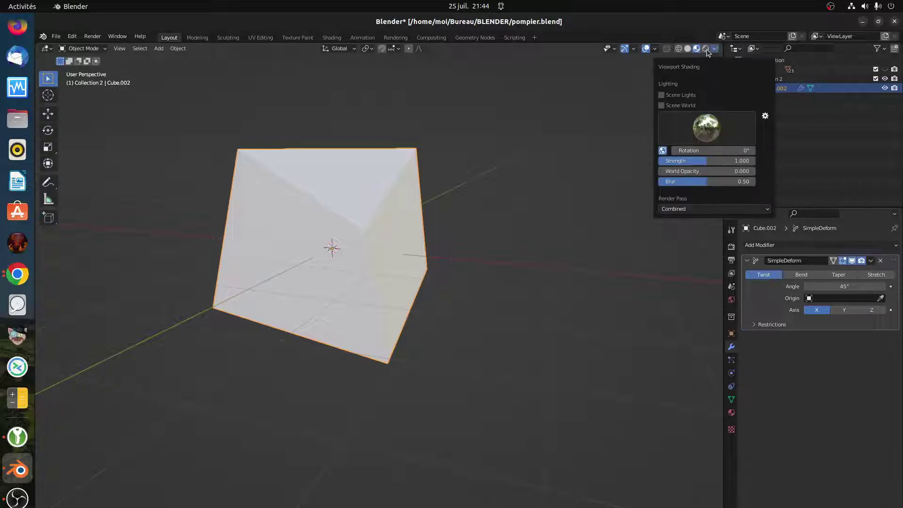
pyautogui.click(715, 49)
pyautogui.click(715, 49)
pyautogui.click(697, 50)
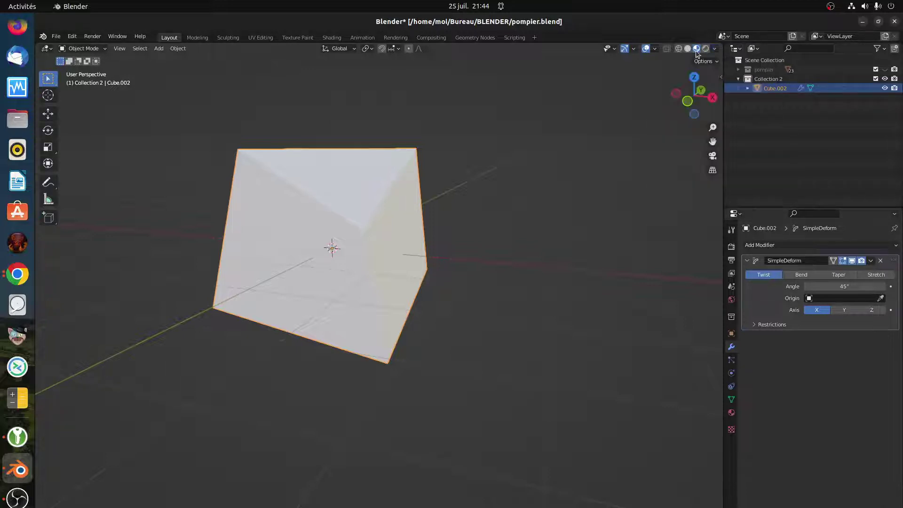
# Switch the viewport to solid shading with MatCap lighting and apply the dark red matcap
pyautogui.click(714, 49)
pyautogui.click(688, 49)
pyautogui.click(715, 49)
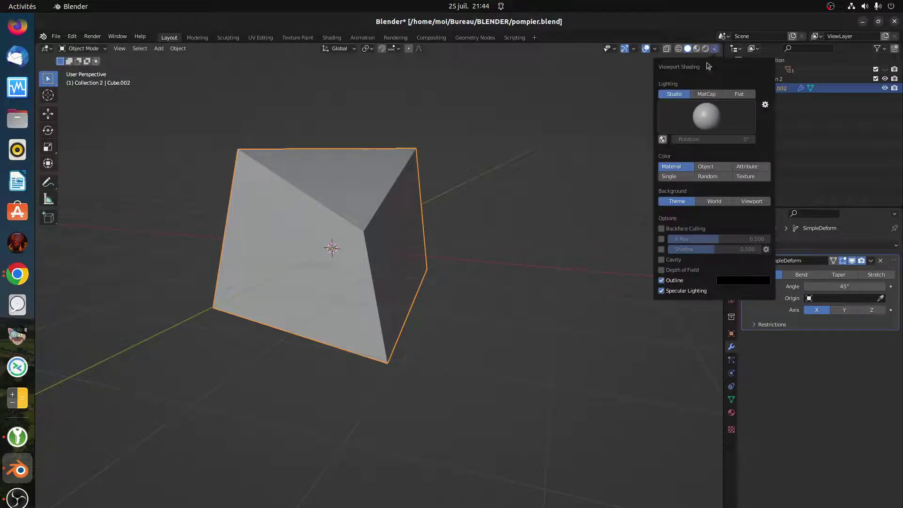
pyautogui.click(707, 96)
pyautogui.click(707, 118)
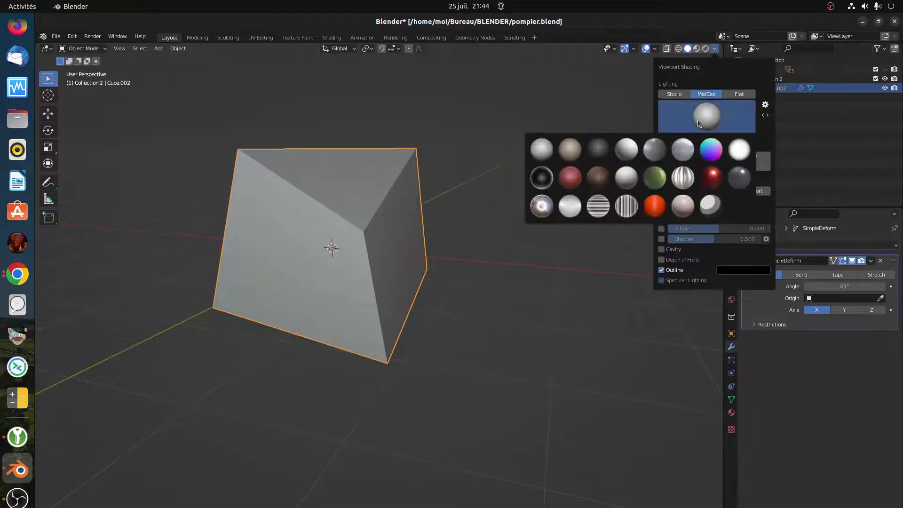
pyautogui.click(576, 179)
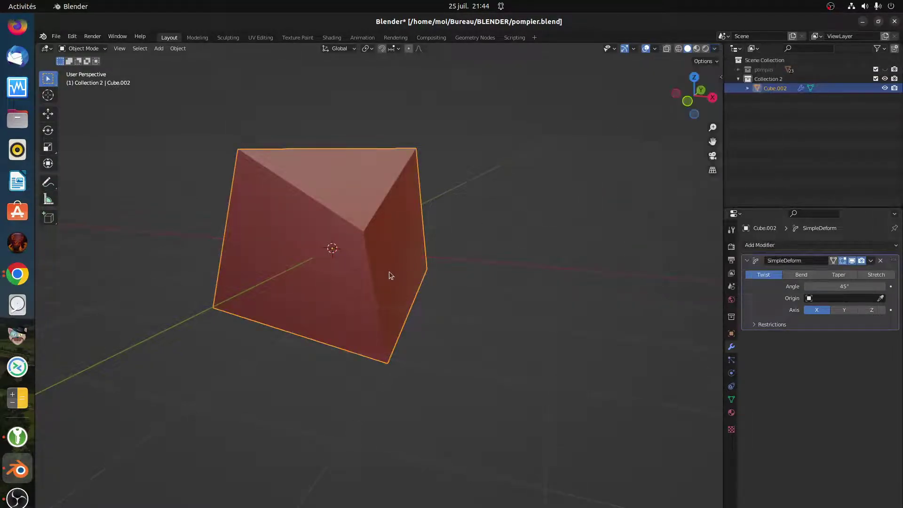
# Vary the cube's twist angle about the X axis through roughly 0° and -8.5° to -14.1°
pyautogui.moveTo(389, 271)
pyautogui.mouseDown(button='middle')
pyautogui.moveTo(384, 292)
pyautogui.moveTo(399, 303)
pyautogui.moveTo(470, 315)
pyautogui.mouseUp(button='middle')
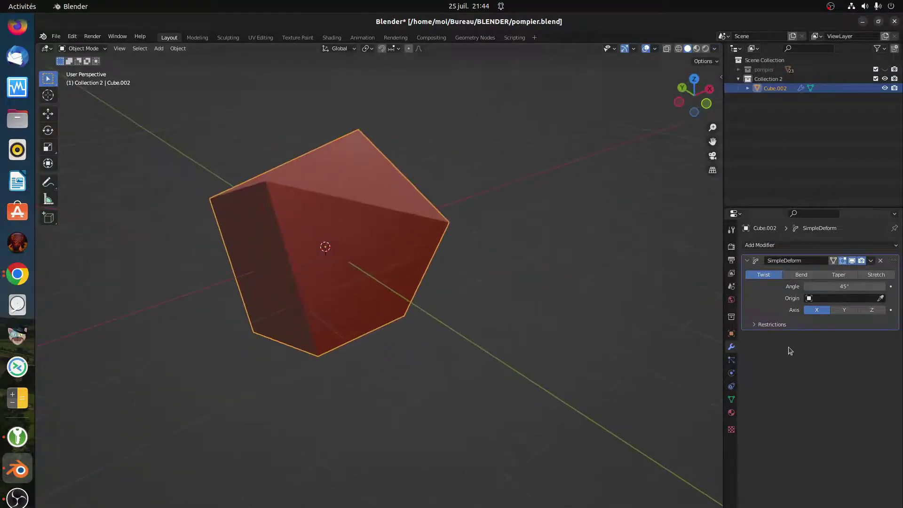
pyautogui.moveTo(844, 286); pyautogui.dragTo(800, 286)
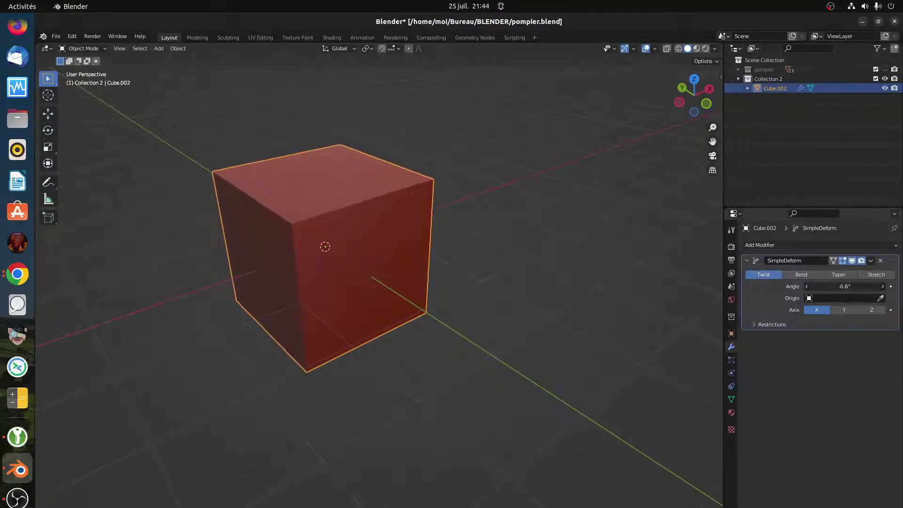
pyautogui.press('KP_1')
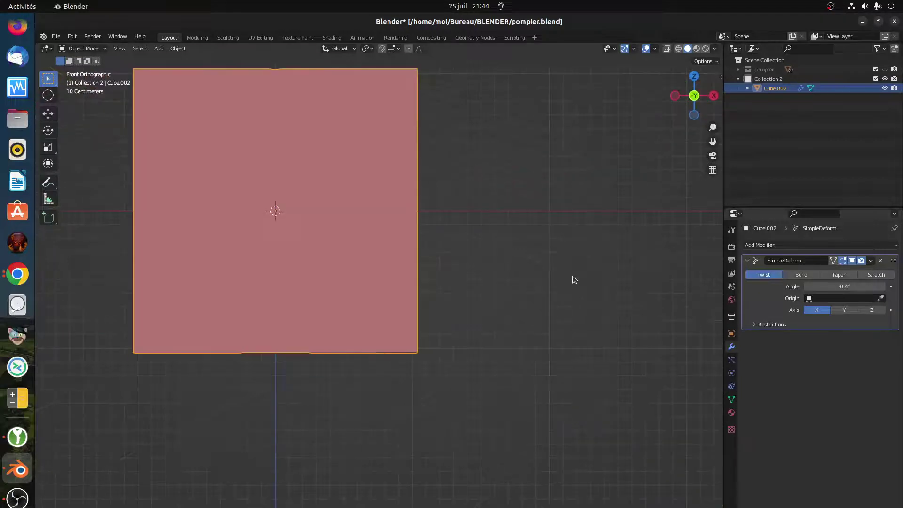
pyautogui.scroll(-3, 572, 276)
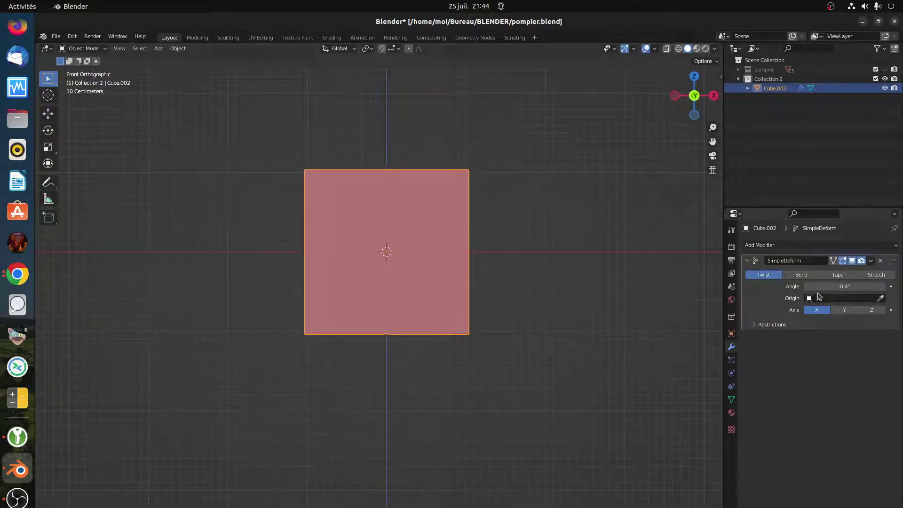
pyautogui.moveTo(821, 287)
pyautogui.mouseDown()
pyautogui.moveTo(868, 288)
pyautogui.moveTo(817, 287)
pyautogui.mouseUp()
pyautogui.moveTo(534, 242); pyautogui.dragTo(582, 289, button='middle')
pyautogui.moveTo(841, 286); pyautogui.dragTo(807, 298)
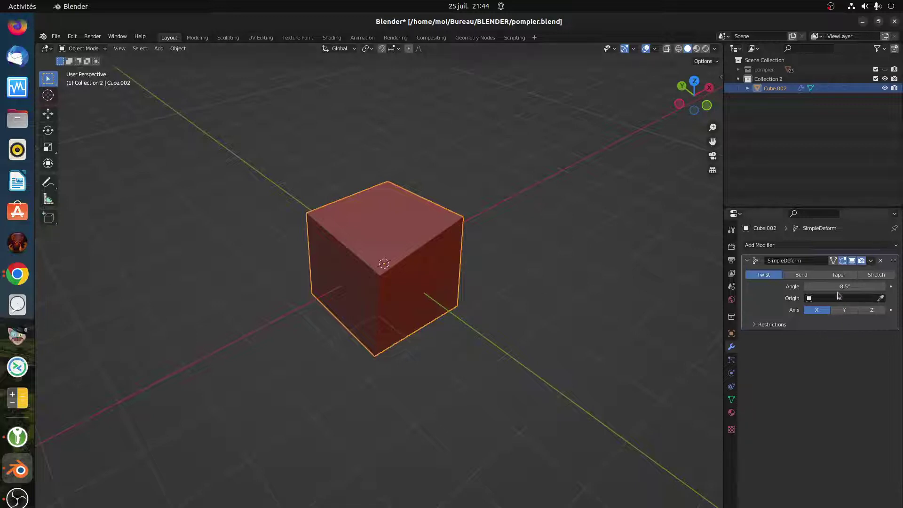
pyautogui.moveTo(840, 287); pyautogui.dragTo(803, 287)
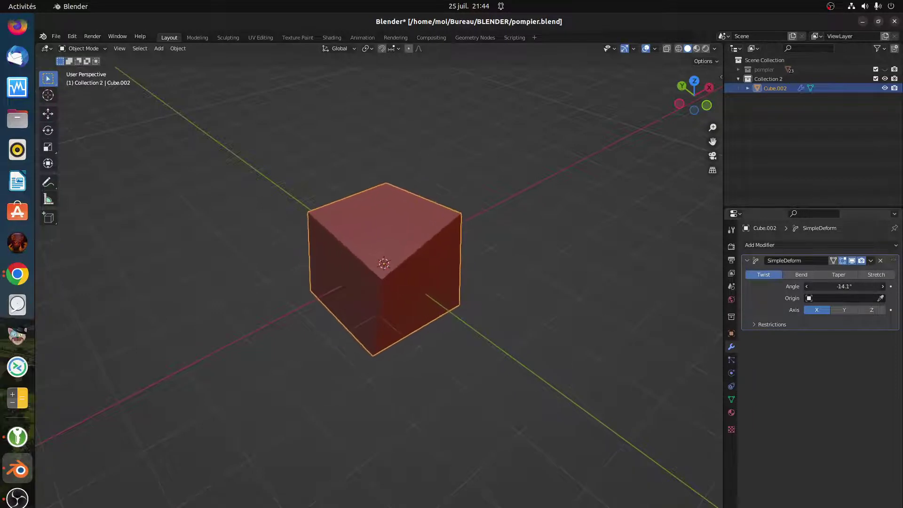
# Change the cube's Simple Deform mode to Bend and set the angle to about -73°, refining it to -80°
pyautogui.click(803, 274)
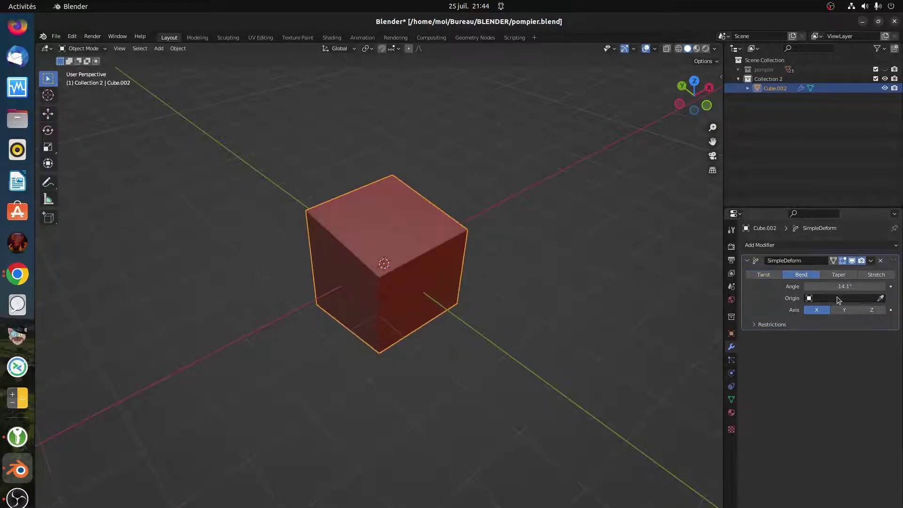
pyautogui.moveTo(844, 287)
pyautogui.mouseDown()
pyautogui.moveTo(872, 287)
pyautogui.moveTo(845, 286)
pyautogui.mouseUp()
pyautogui.moveTo(630, 346); pyautogui.dragTo(542, 321, button='middle')
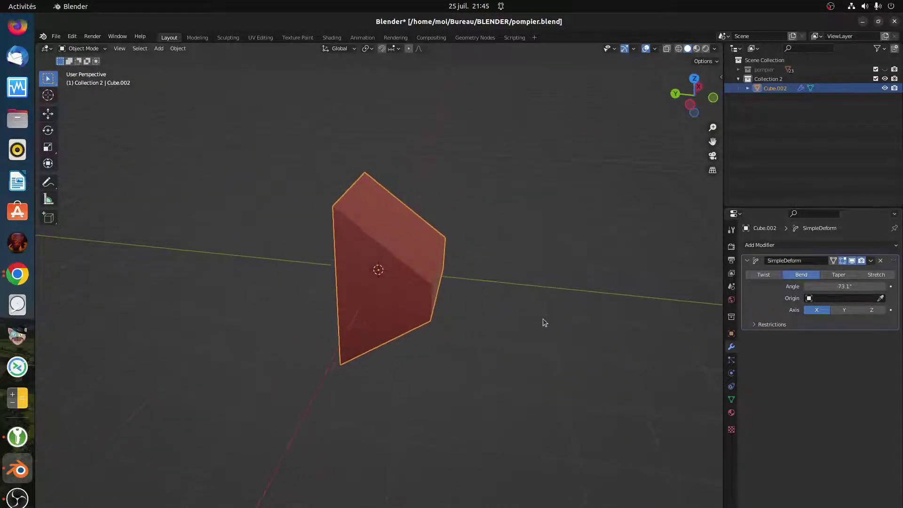
pyautogui.moveTo(830, 287)
pyautogui.mouseDown()
pyautogui.moveTo(875, 286)
pyautogui.moveTo(824, 287)
pyautogui.mouseUp()
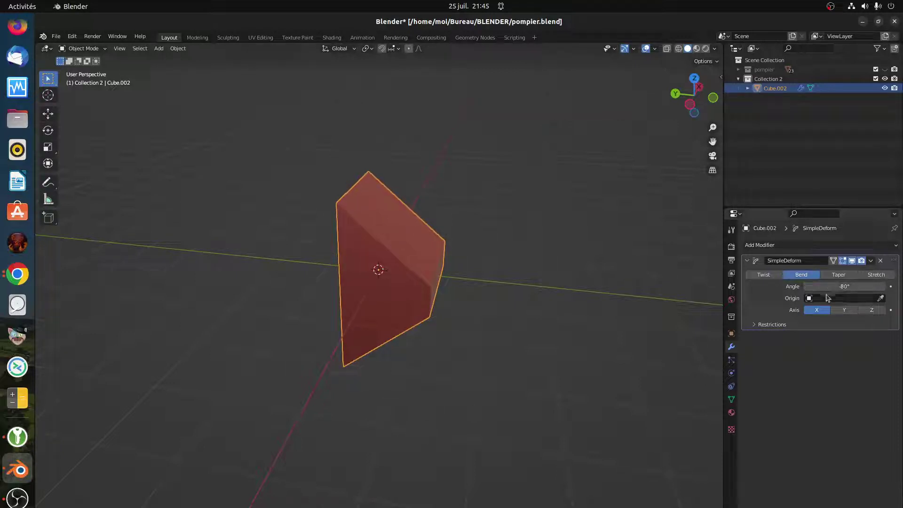
# Expand the Simple Deform restrictions and examine the lower and upper deformation limits
pyautogui.click(780, 325)
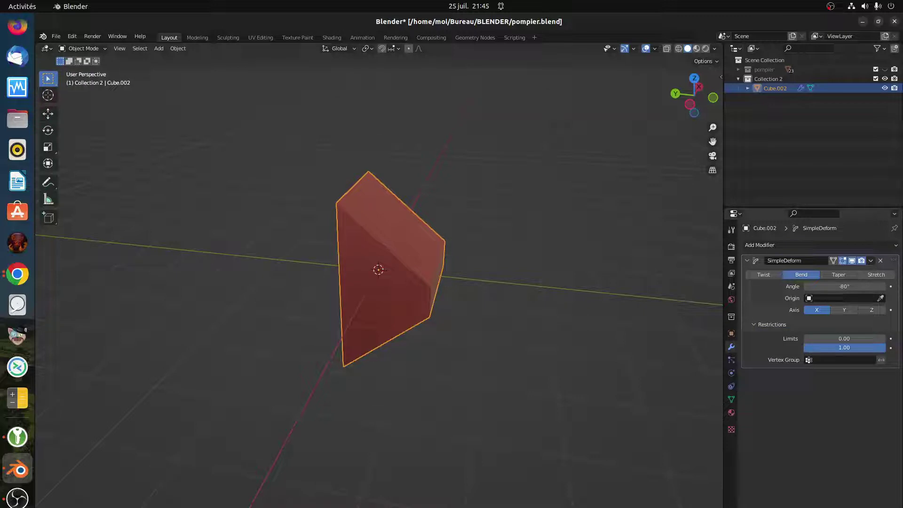
pyautogui.moveTo(844, 347)
pyautogui.mouseDown()
pyautogui.moveTo(762, 348)
pyautogui.moveTo(844, 348)
pyautogui.mouseUp()
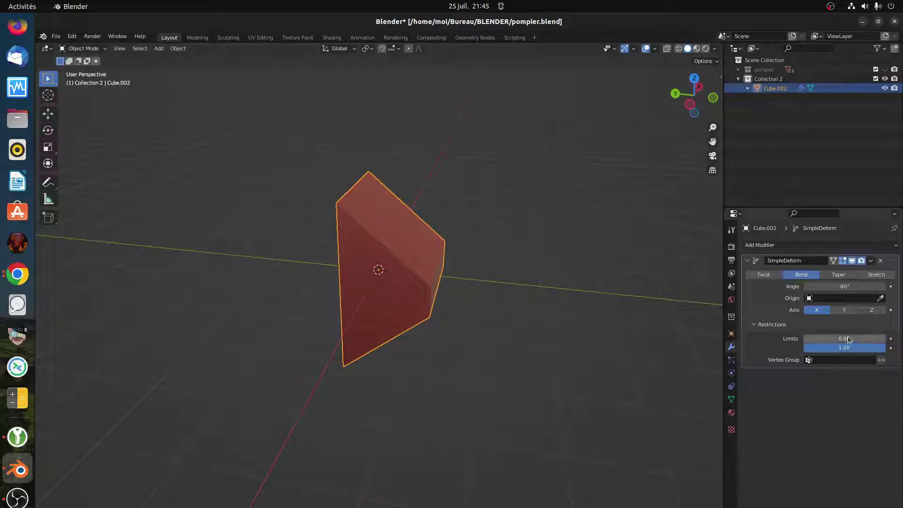
pyautogui.moveTo(848, 339); pyautogui.dragTo(849, 340)
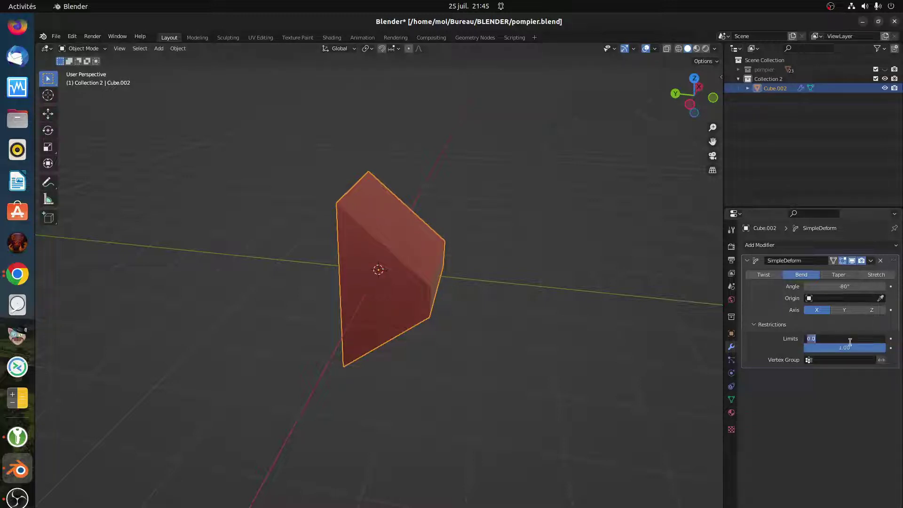
pyautogui.click(776, 407)
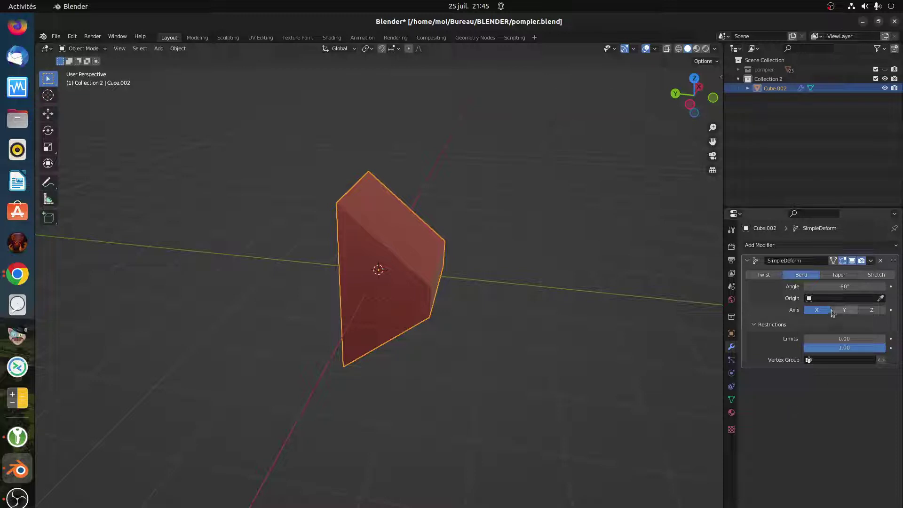
# Switch the cube's deformation to Taper and try factors of 1.171, 1.411 and nearly zero
pyautogui.moveTo(818, 286); pyautogui.dragTo(849, 286)
pyautogui.click(838, 276)
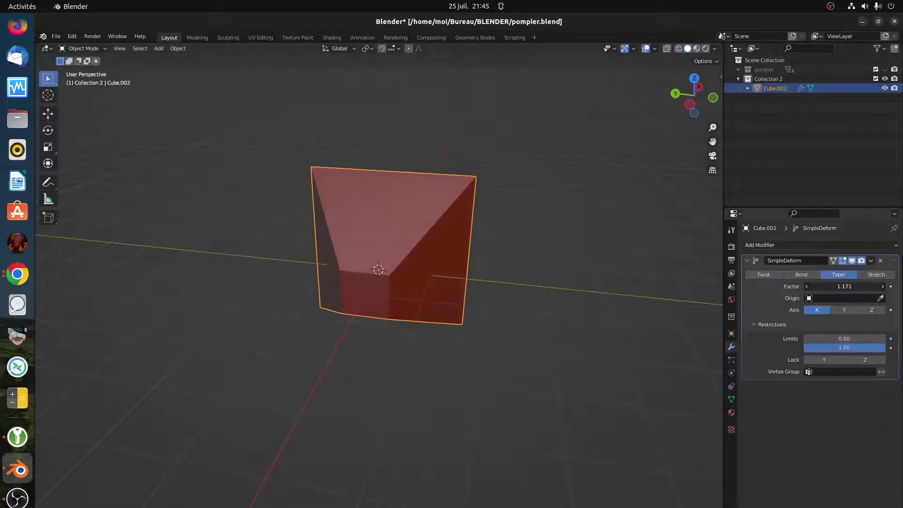
pyautogui.moveTo(484, 334); pyautogui.dragTo(351, 255, button='middle')
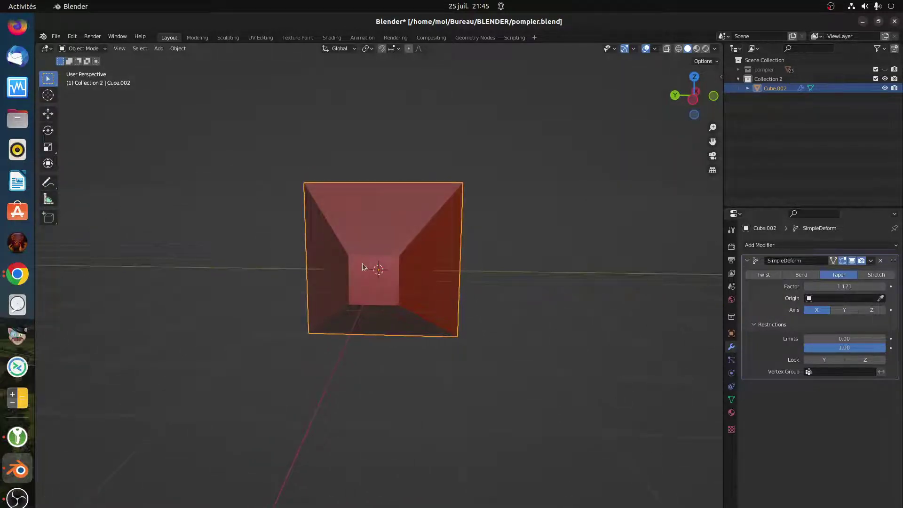
pyautogui.moveTo(394, 297); pyautogui.dragTo(343, 282, button='middle')
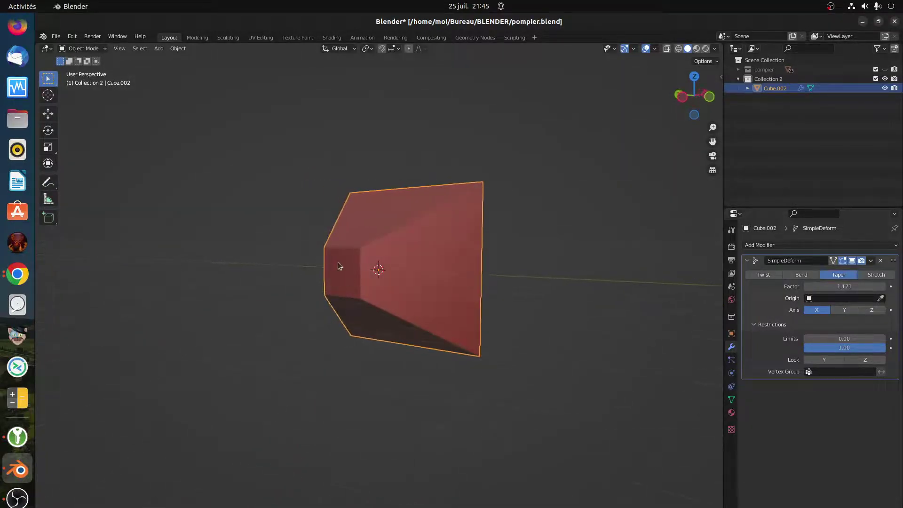
pyautogui.moveTo(457, 242); pyautogui.dragTo(485, 260, button='middle')
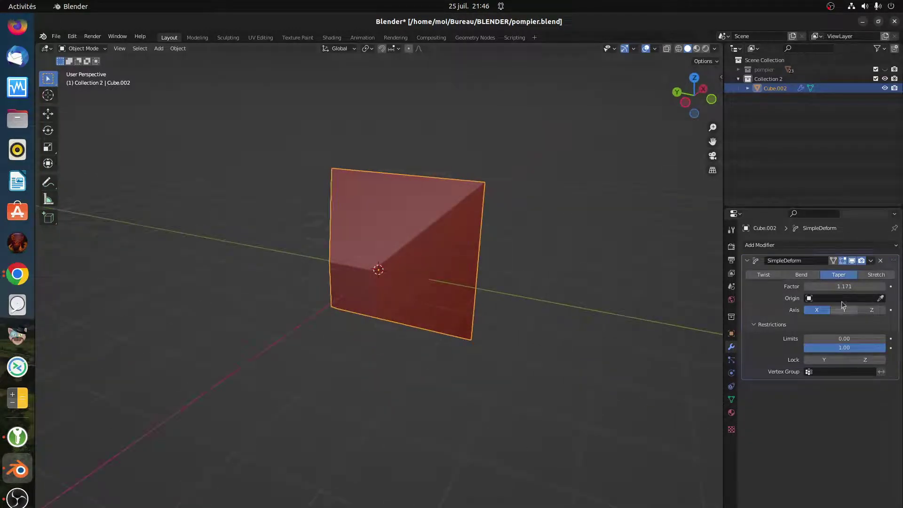
pyautogui.moveTo(844, 286)
pyautogui.mouseDown()
pyautogui.moveTo(805, 286)
pyautogui.moveTo(853, 286)
pyautogui.mouseUp()
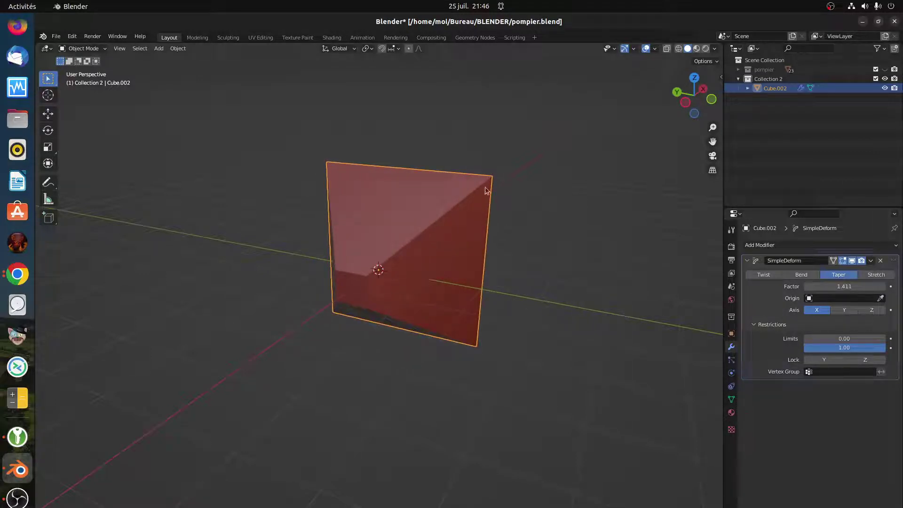
pyautogui.moveTo(854, 286); pyautogui.dragTo(788, 286)
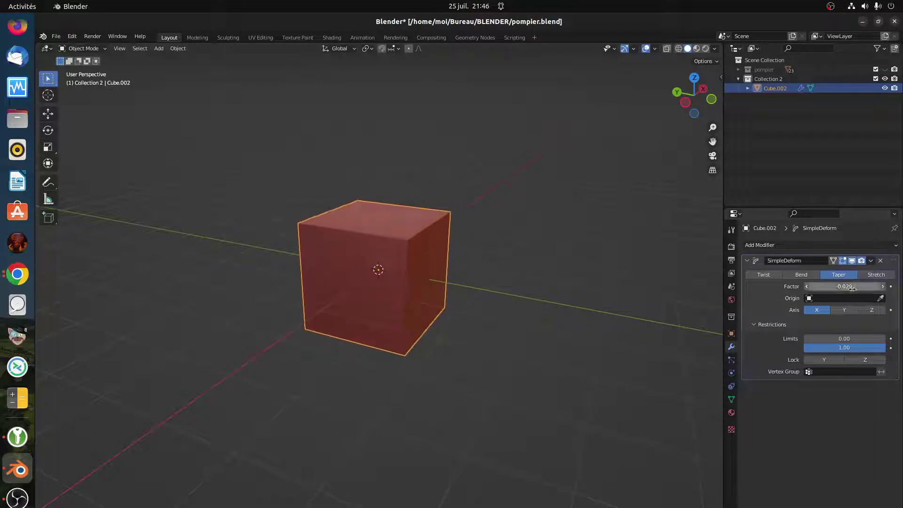
# Switch the cube's deformation back to Bend and set an 85° angle about the X axis
pyautogui.click(801, 275)
pyautogui.moveTo(844, 286); pyautogui.dragTo(772, 294)
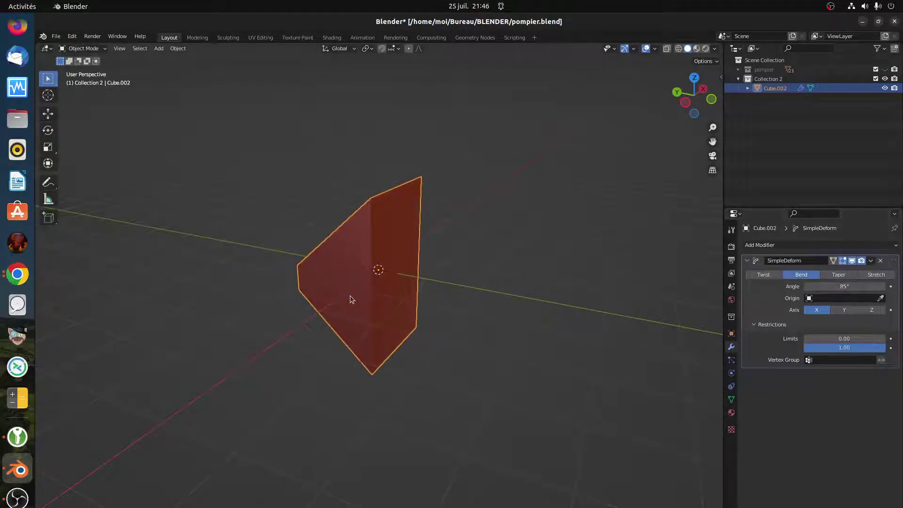
pyautogui.moveTo(349, 296); pyautogui.dragTo(462, 295, button='middle')
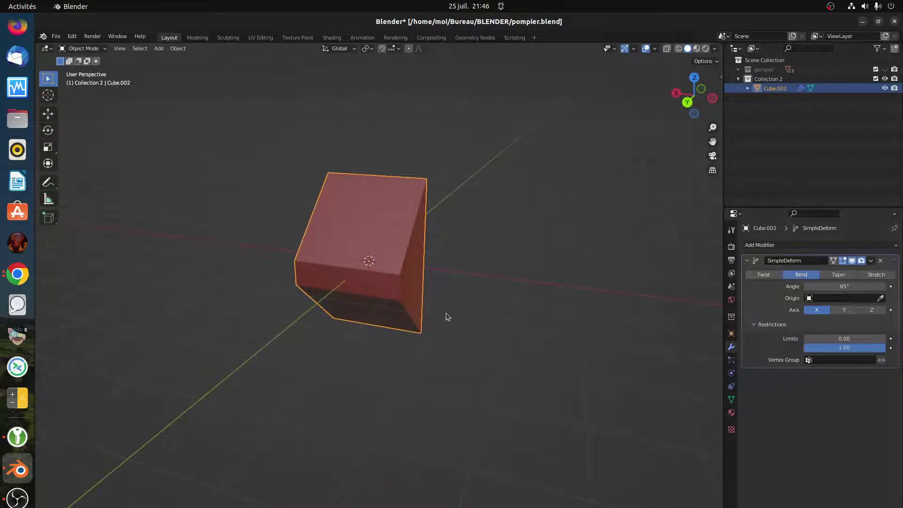
pyautogui.moveTo(570, 320); pyautogui.dragTo(491, 297, button='middle')
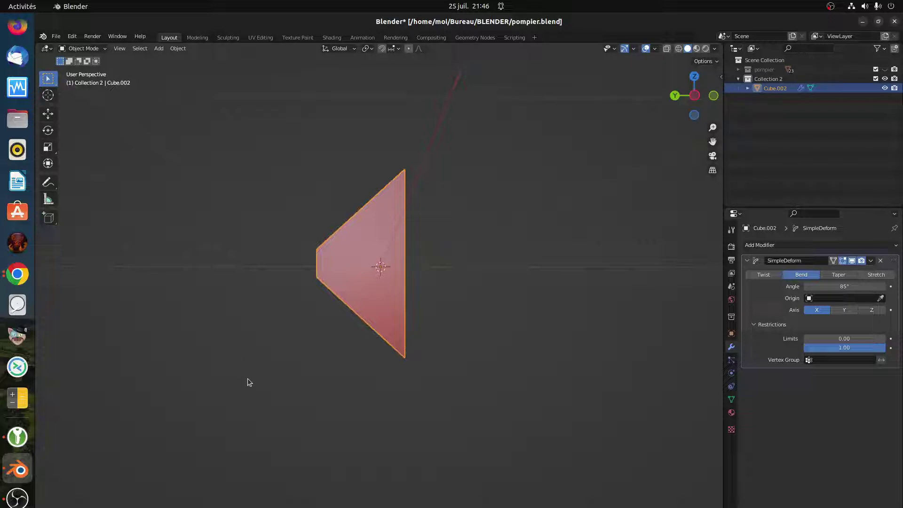
# Try the 85° bend about the Y and Z axes and return it to the X axis
pyautogui.click(844, 310)
pyautogui.moveTo(396, 282); pyautogui.dragTo(552, 346, button='middle')
pyautogui.click(873, 310)
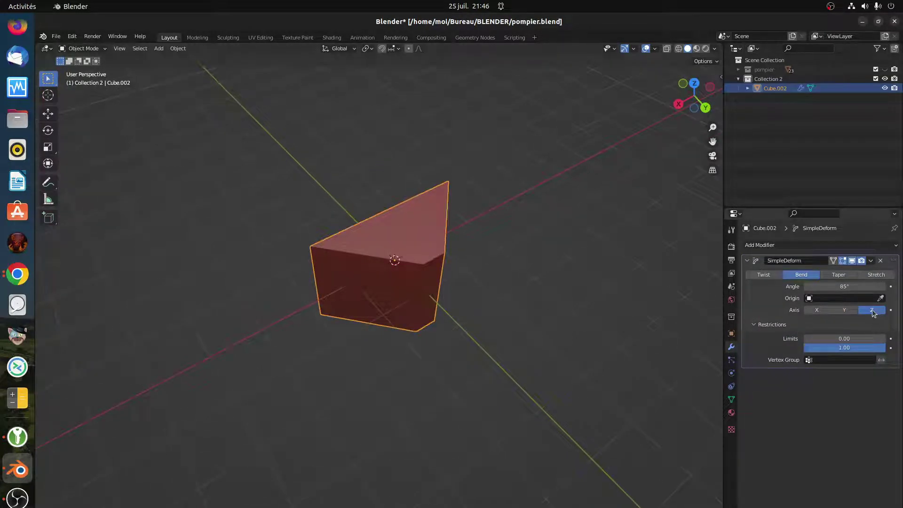
pyautogui.click(844, 310)
pyautogui.click(817, 309)
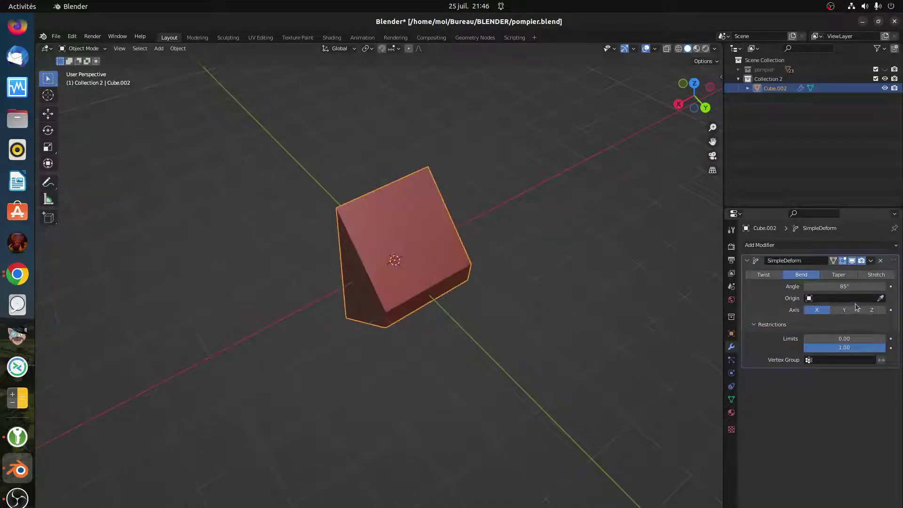
# Switch the cube's deformation to Stretch, try factor -1.737 along X, and set it to -0.627 along the Y axis
pyautogui.click(875, 275)
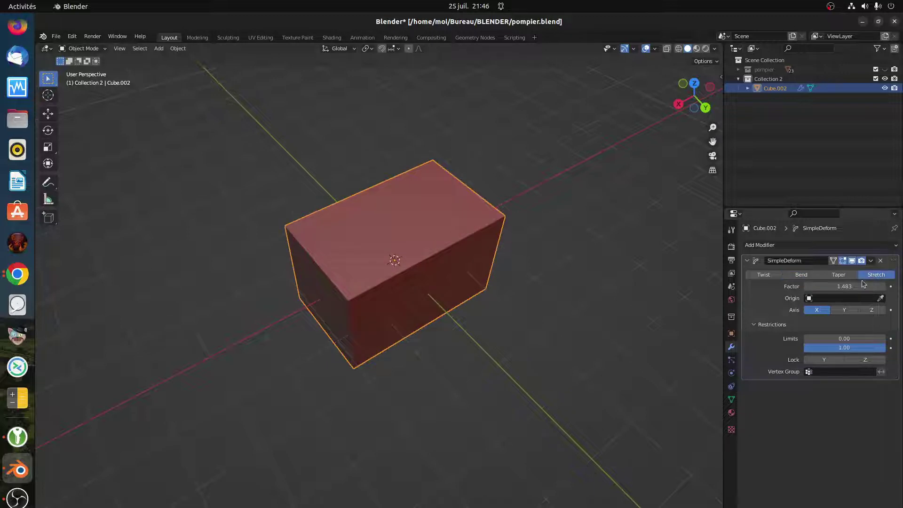
pyautogui.moveTo(847, 286); pyautogui.dragTo(802, 286)
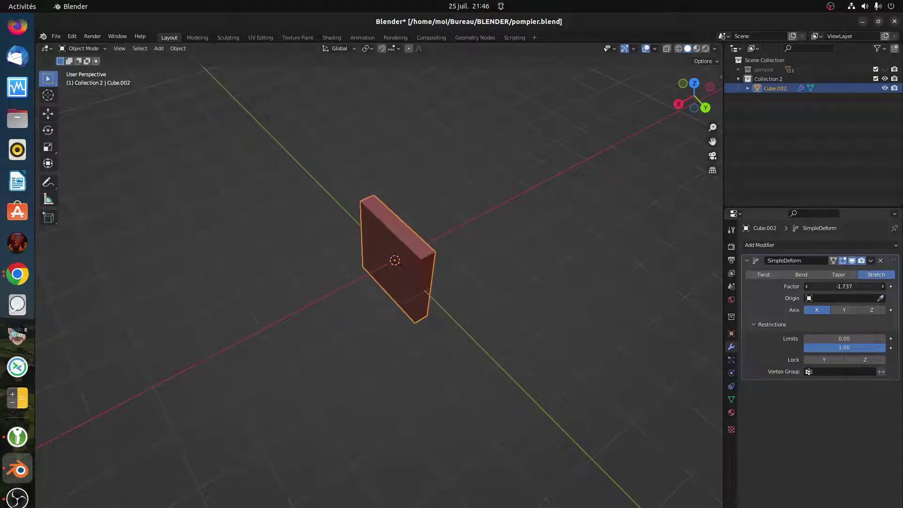
pyautogui.click(850, 311)
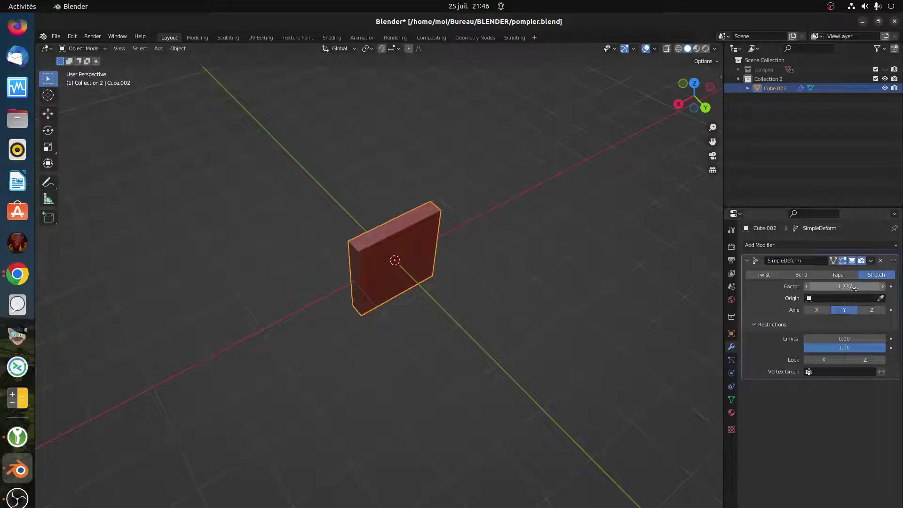
pyautogui.moveTo(850, 288); pyautogui.dragTo(867, 288)
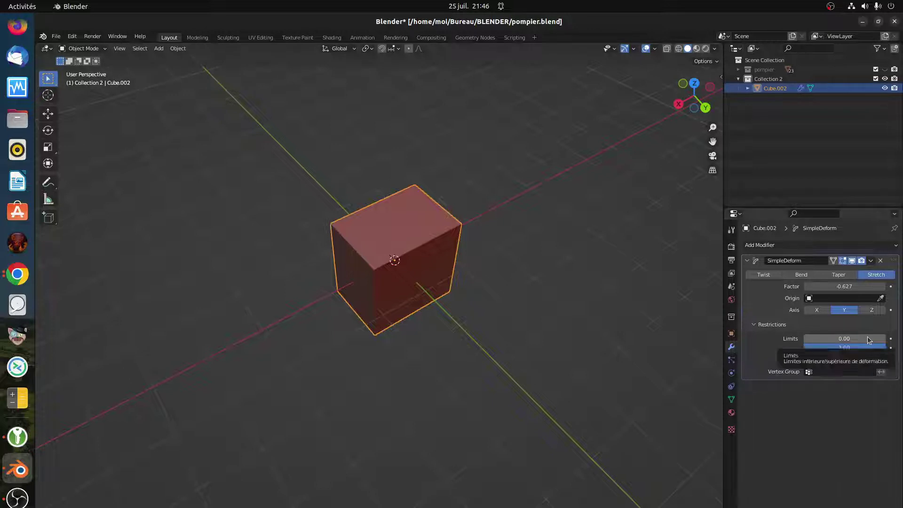
# Set the stretch's lower limit to 0.58 and its factor to 0.713
pyautogui.moveTo(867, 338)
pyautogui.mouseDown()
pyautogui.moveTo(826, 345)
pyautogui.moveTo(870, 342)
pyautogui.mouseUp()
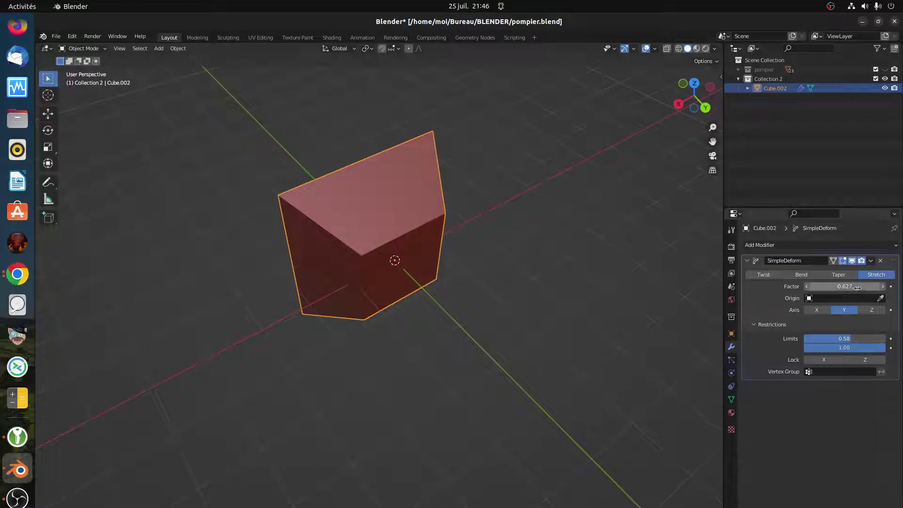
pyautogui.moveTo(857, 286); pyautogui.dragTo(811, 282)
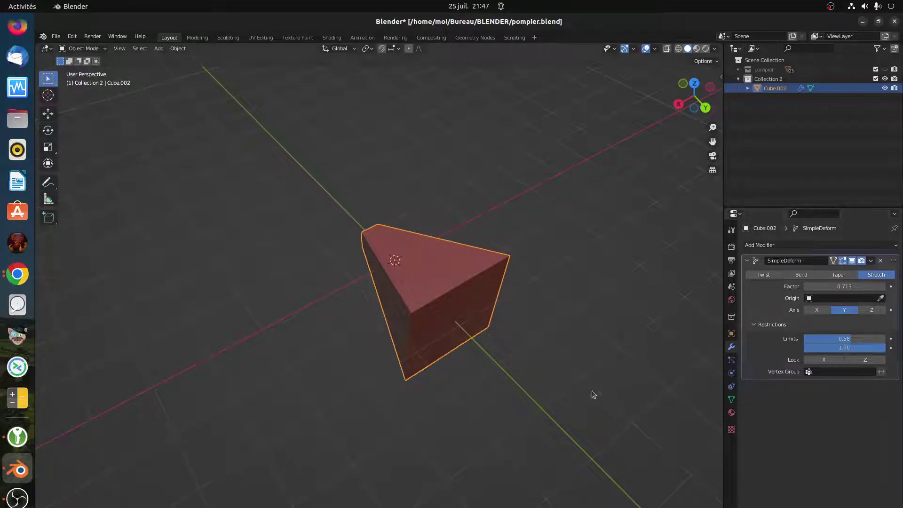
pyautogui.moveTo(568, 390); pyautogui.dragTo(706, 348, button='middle')
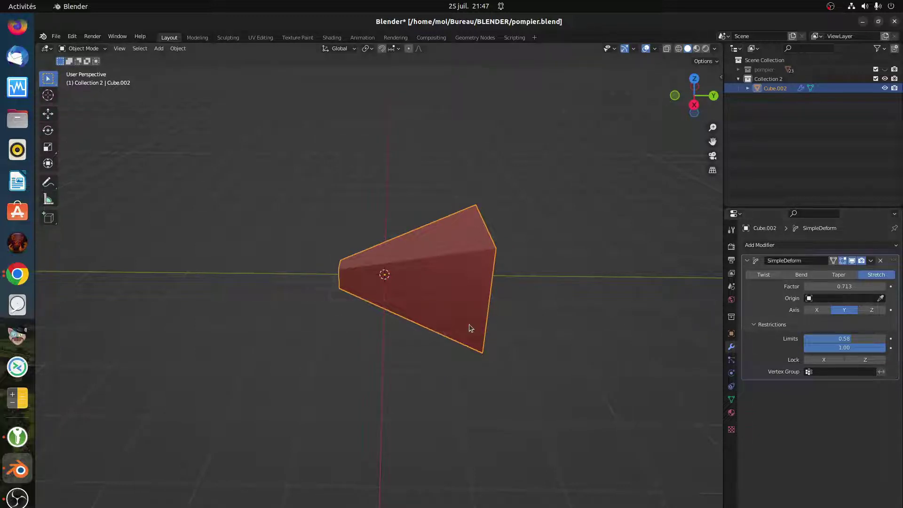
pyautogui.moveTo(470, 323)
pyautogui.mouseDown(button='middle')
pyautogui.moveTo(384, 324)
pyautogui.moveTo(473, 331)
pyautogui.mouseUp(button='middle')
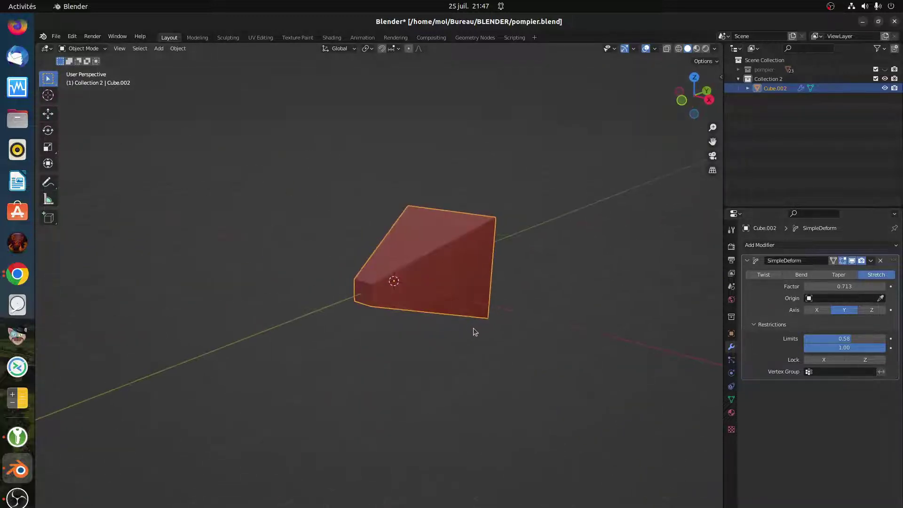
# Delete the deformed cube and add a torus mesh at the world origin
pyautogui.press('Delete')
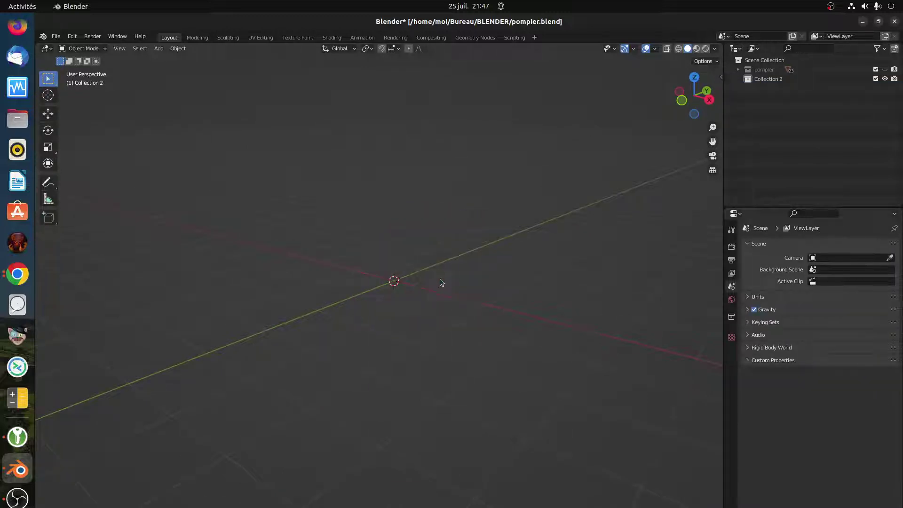
pyautogui.hotkey('shift', 'a')
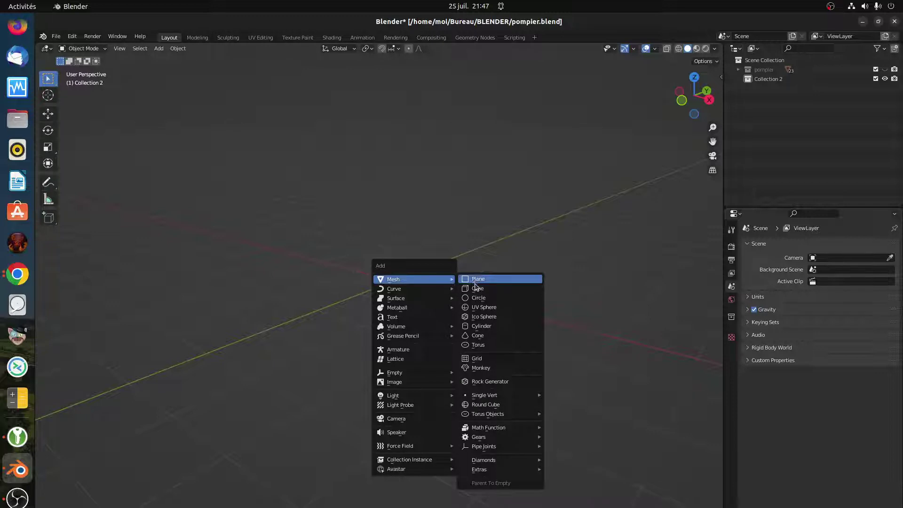
pyautogui.click(480, 345)
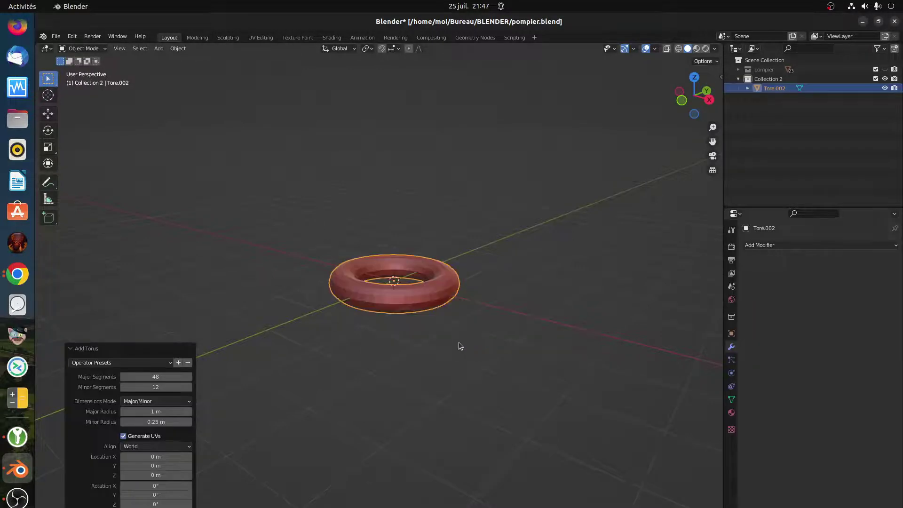
# Set the new torus to 20 major segments, 35 minor segments, a 1.3 m major radius and a 0.07 m minor radius
pyautogui.moveTo(459, 342); pyautogui.dragTo(256, 367, button='middle')
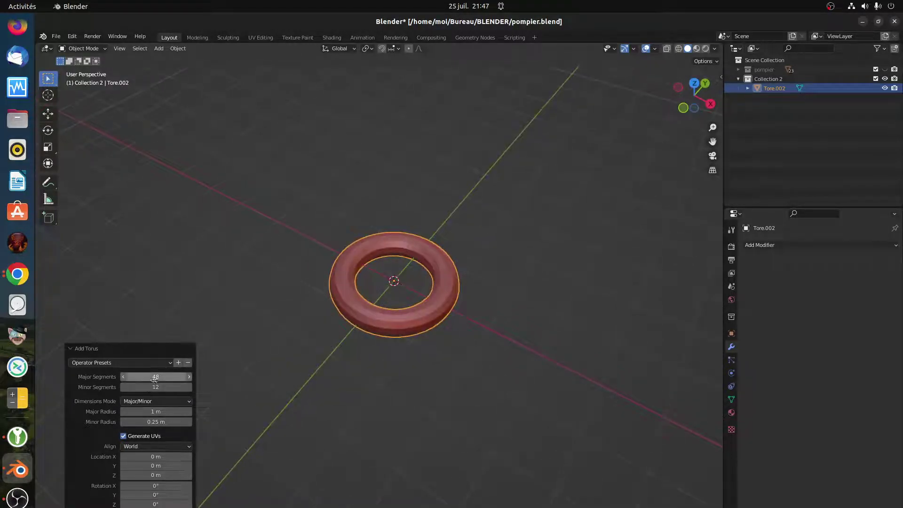
pyautogui.moveTo(156, 377)
pyautogui.mouseDown()
pyautogui.moveTo(121, 377)
pyautogui.moveTo(158, 387)
pyautogui.mouseUp()
pyautogui.scroll(3, 360, 314)
pyautogui.moveTo(156, 387); pyautogui.dragTo(108, 387)
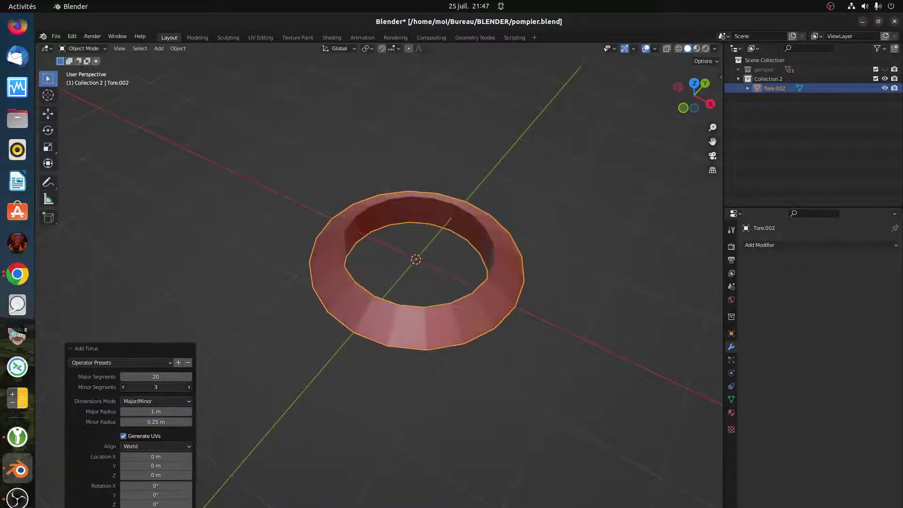
pyautogui.moveTo(435, 396); pyautogui.dragTo(439, 363, button='middle')
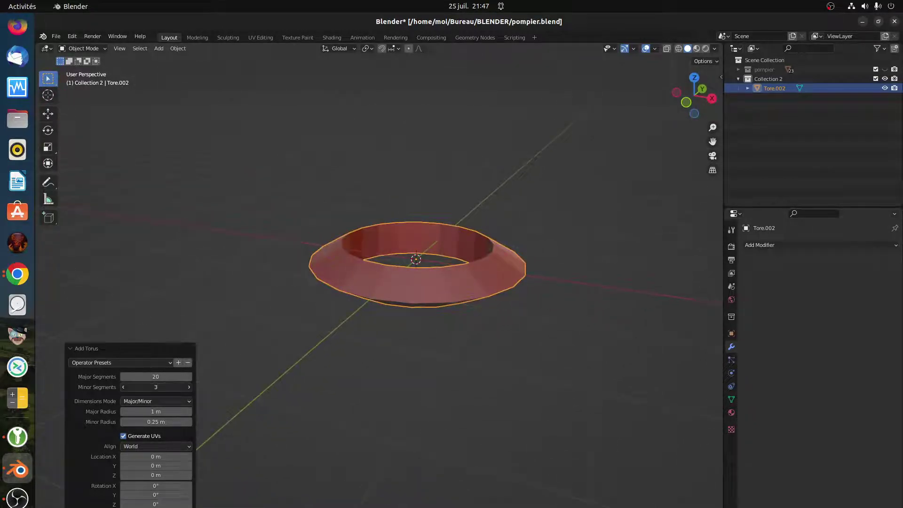
pyautogui.moveTo(155, 387); pyautogui.dragTo(231, 386)
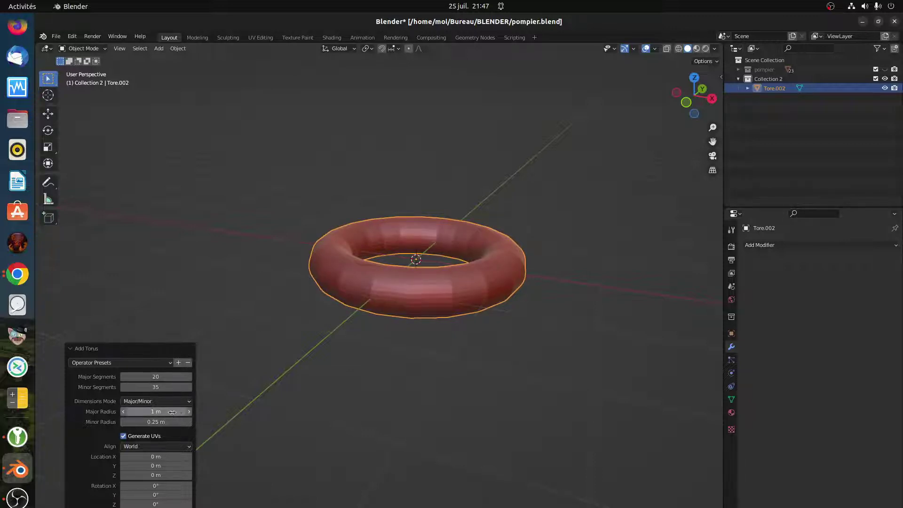
pyautogui.moveTo(171, 410); pyautogui.dragTo(133, 421)
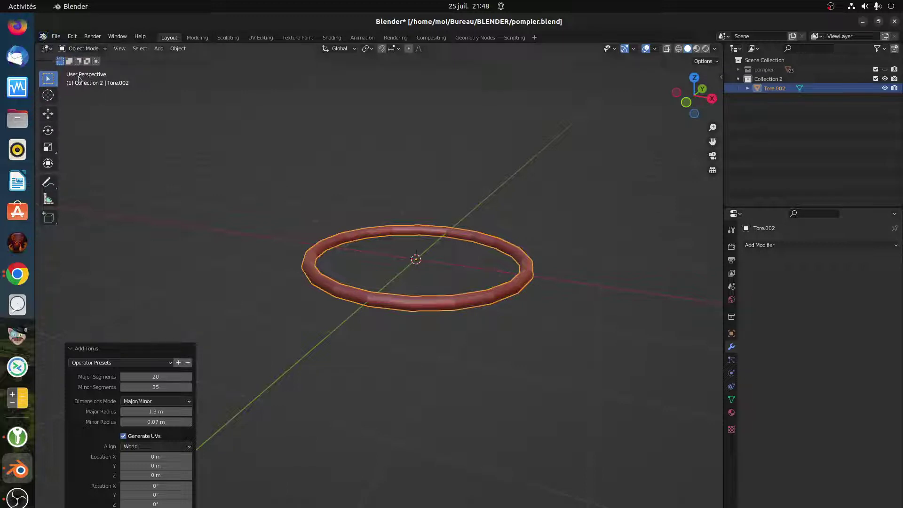
pyautogui.click(128, 38)
pyautogui.click(118, 39)
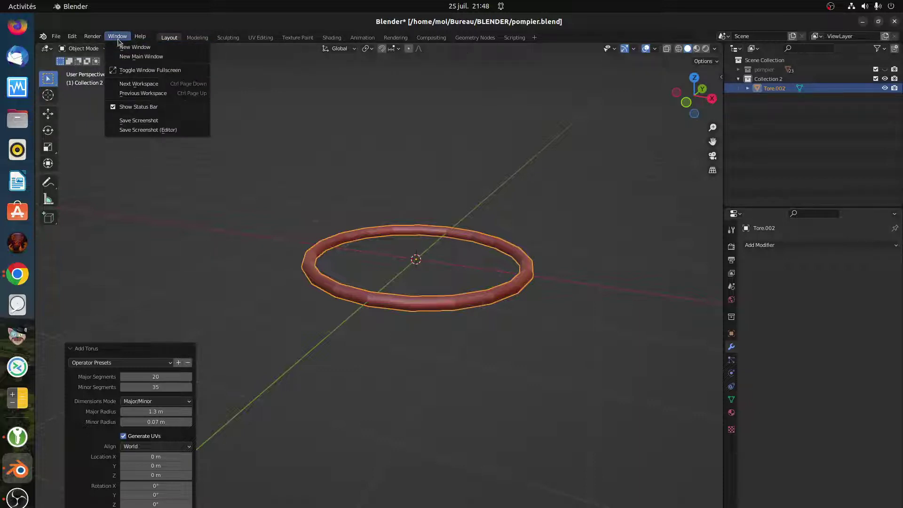
pyautogui.moveTo(96, 41)
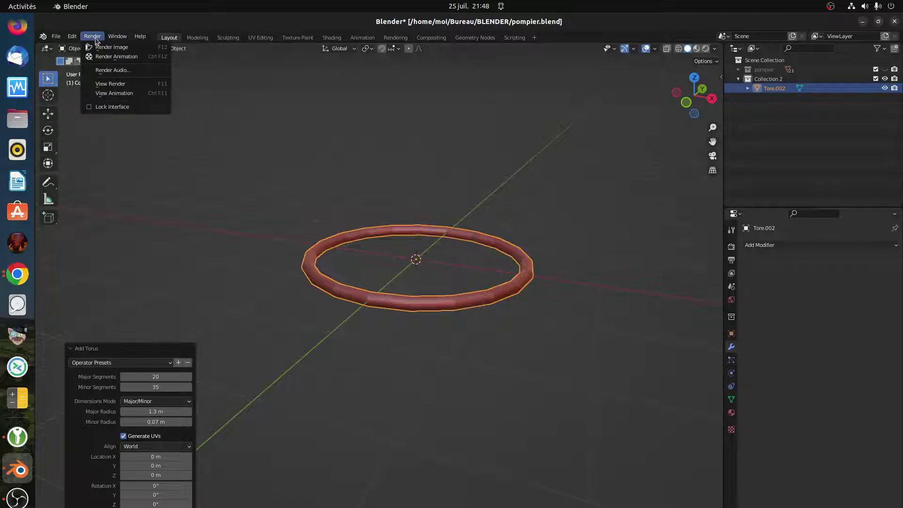
pyautogui.moveTo(133, 40)
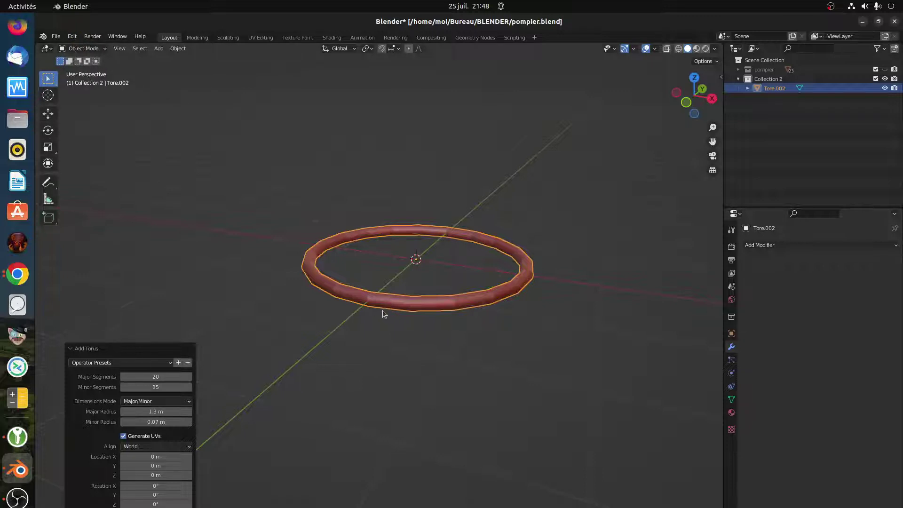
# Apply smooth shading to the thin torus
pyautogui.moveTo(384, 314); pyautogui.dragTo(390, 349, button='middle')
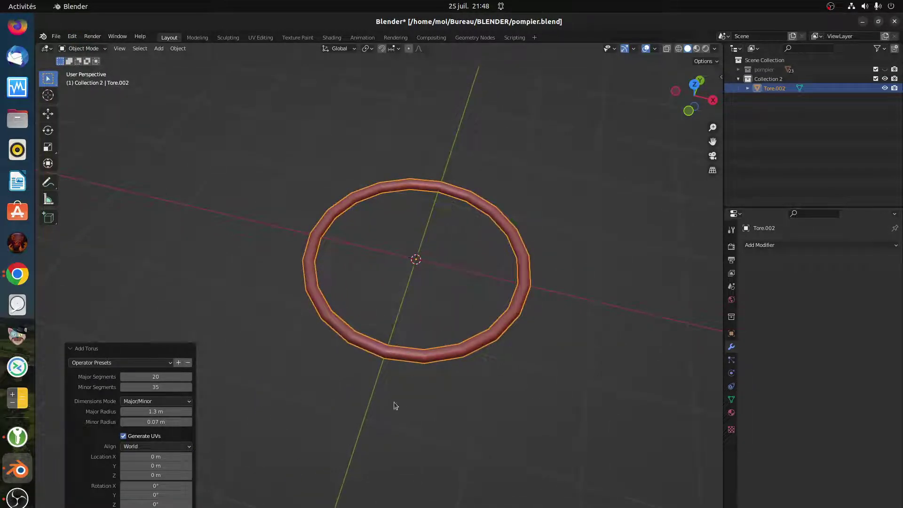
pyautogui.rightClick(517, 259)
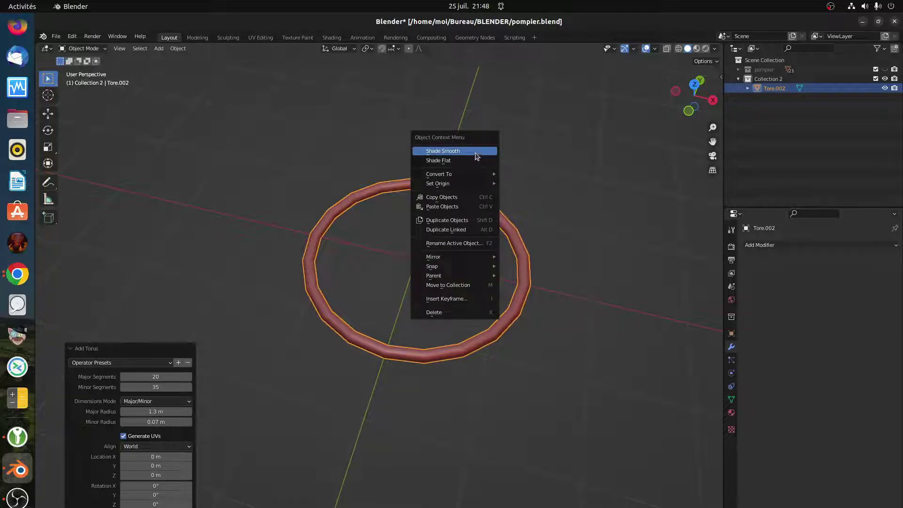
pyautogui.click(477, 151)
pyautogui.moveTo(451, 236); pyautogui.dragTo(499, 307, button='middle')
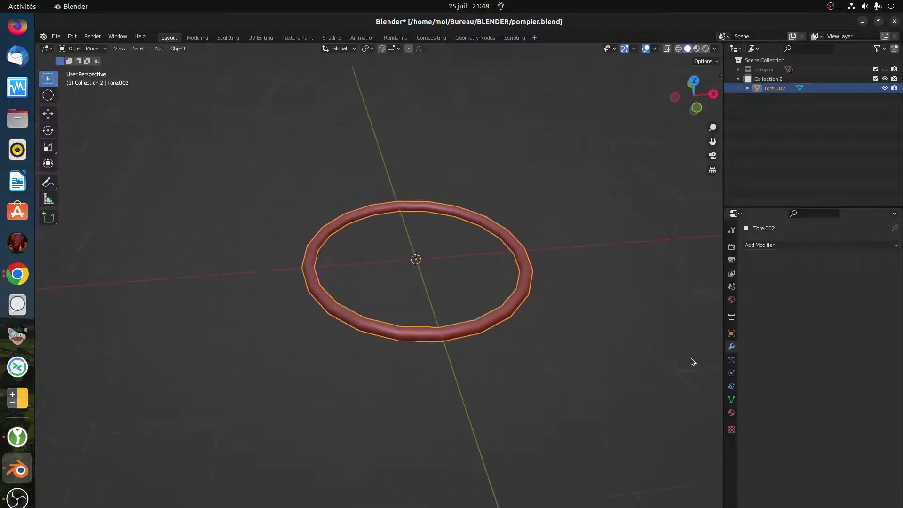
# Add a Simple Deform modifier to the torus, try different twist angles about the X axis and set the angle to 0.7°
pyautogui.click(765, 246)
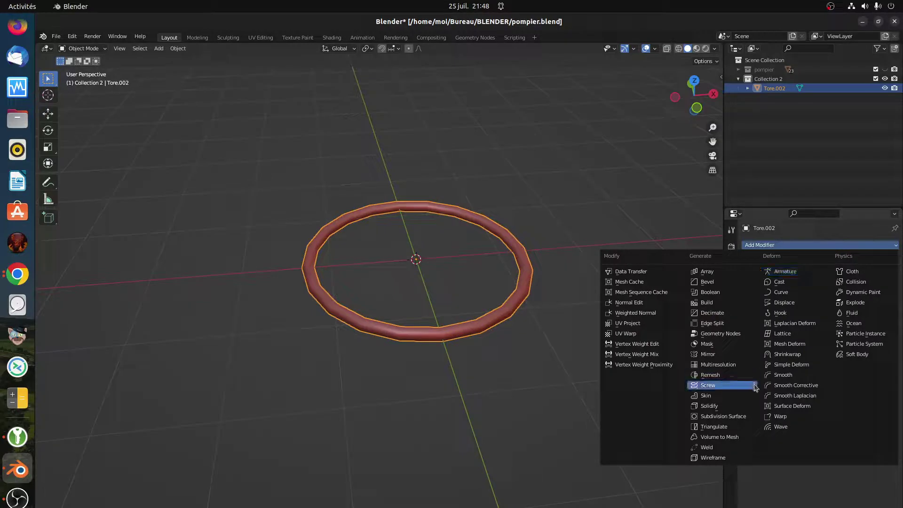
pyautogui.click(791, 365)
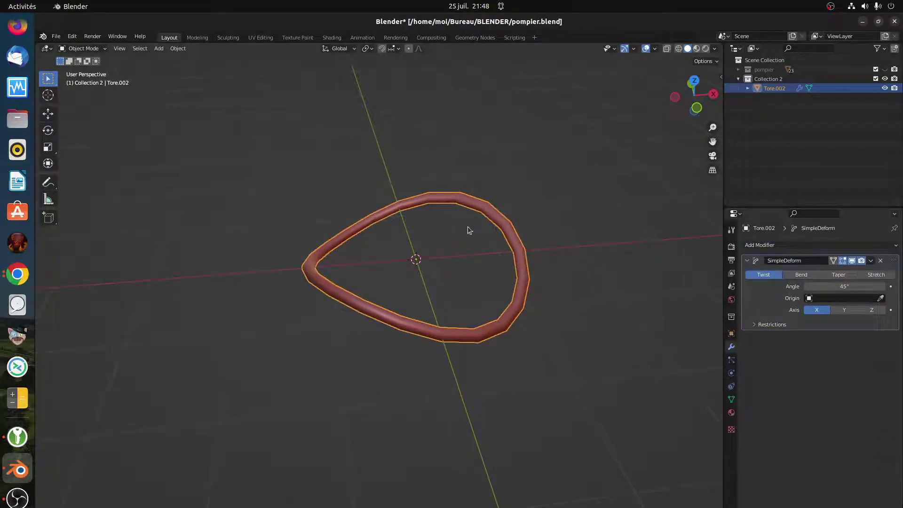
pyautogui.moveTo(546, 384); pyautogui.dragTo(588, 383, button='middle')
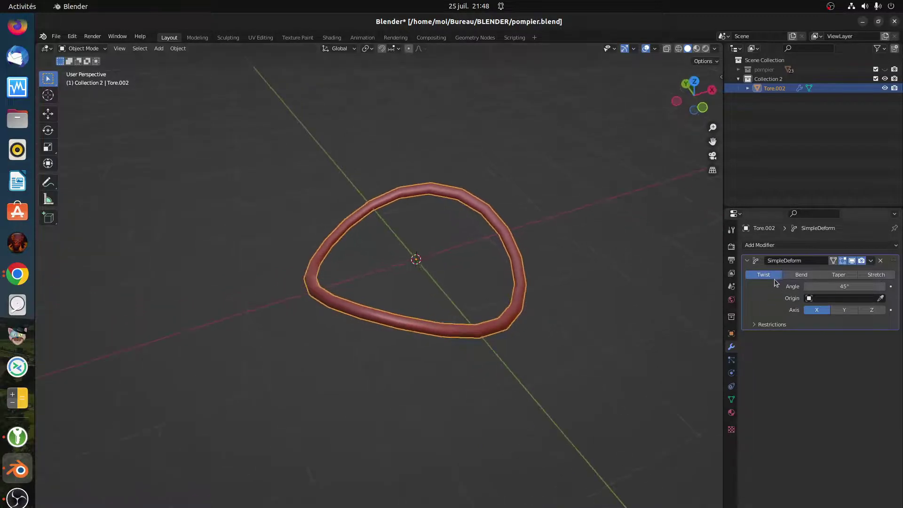
pyautogui.moveTo(836, 290); pyautogui.dragTo(884, 290)
pyautogui.moveTo(629, 303)
pyautogui.mouseDown(button='middle')
pyautogui.moveTo(580, 280)
pyautogui.moveTo(536, 273)
pyautogui.moveTo(526, 282)
pyautogui.moveTo(524, 262)
pyautogui.moveTo(532, 254)
pyautogui.moveTo(544, 276)
pyautogui.moveTo(634, 307)
pyautogui.mouseUp(button='middle')
pyautogui.moveTo(855, 287); pyautogui.dragTo(799, 287)
# Switch the torus's deformation to Bend about the X axis, try an angle of 146° and set it to -4.2°
pyautogui.click(802, 276)
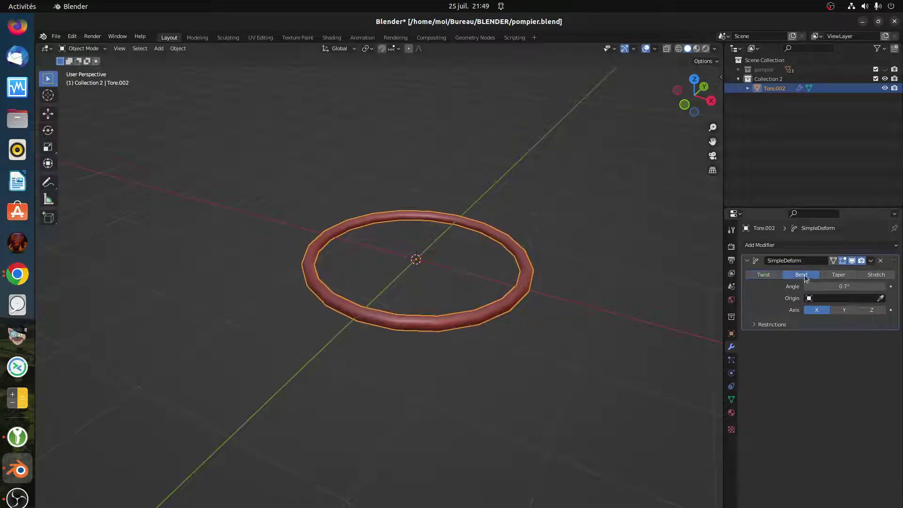
pyautogui.moveTo(835, 288); pyautogui.dragTo(885, 287)
pyautogui.moveTo(521, 325); pyautogui.dragTo(447, 286, button='middle')
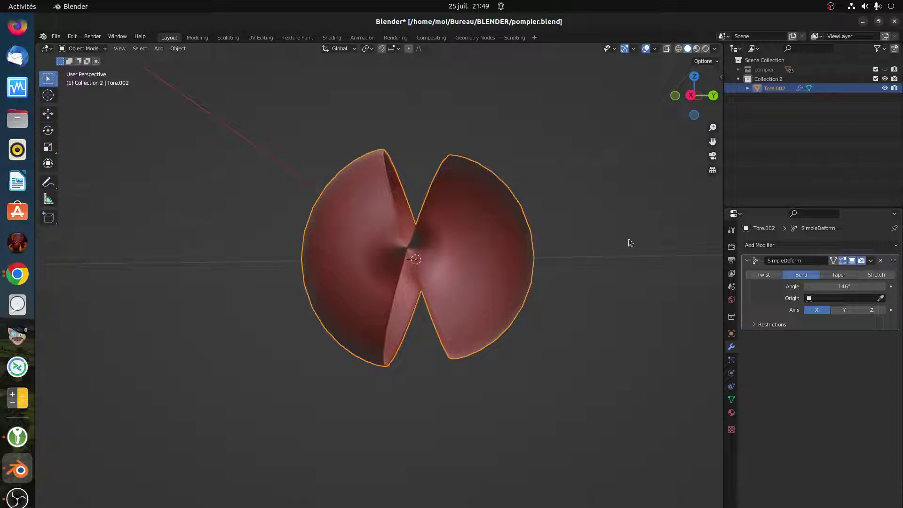
pyautogui.moveTo(848, 287); pyautogui.dragTo(805, 287)
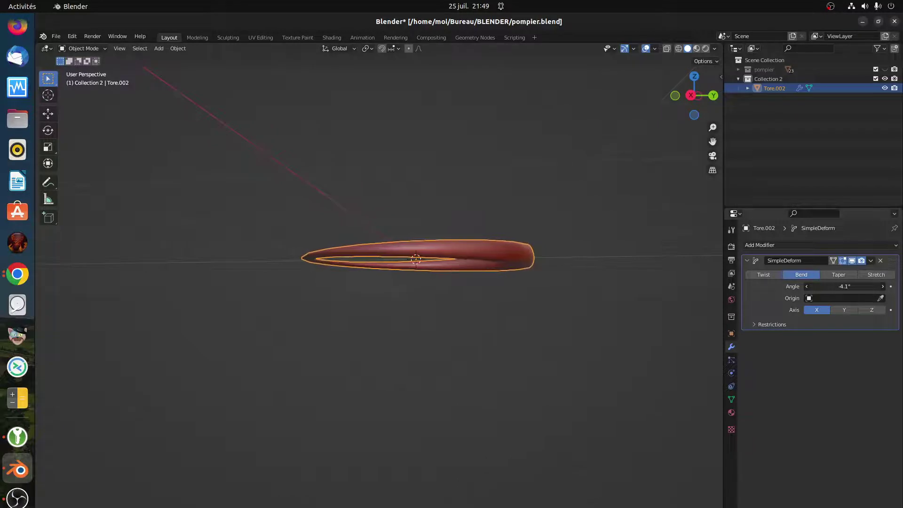
pyautogui.moveTo(585, 297); pyautogui.dragTo(591, 301, button='middle')
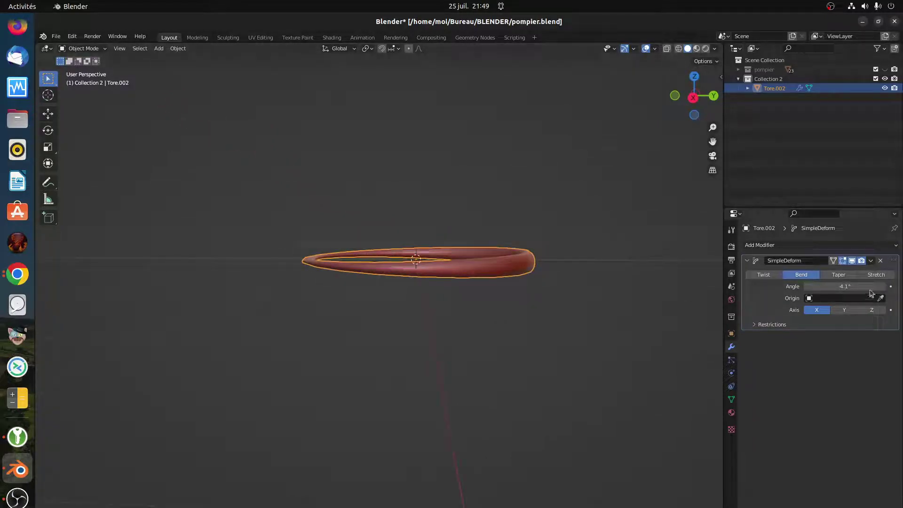
pyautogui.moveTo(837, 286); pyautogui.dragTo(839, 286)
# Compare the bend about the X and Y axes, keep Y, and try the upper limit under Restrictions, leaving it at 1.00
pyautogui.click(847, 311)
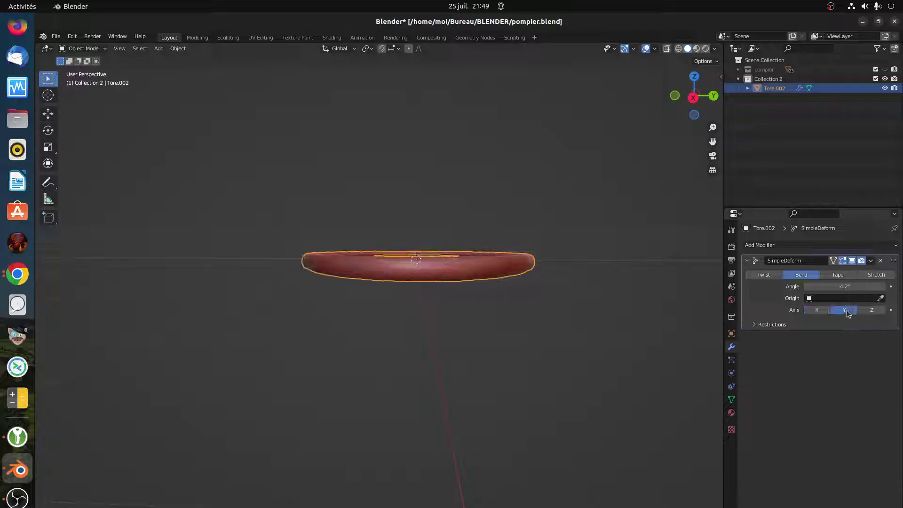
pyautogui.click(823, 311)
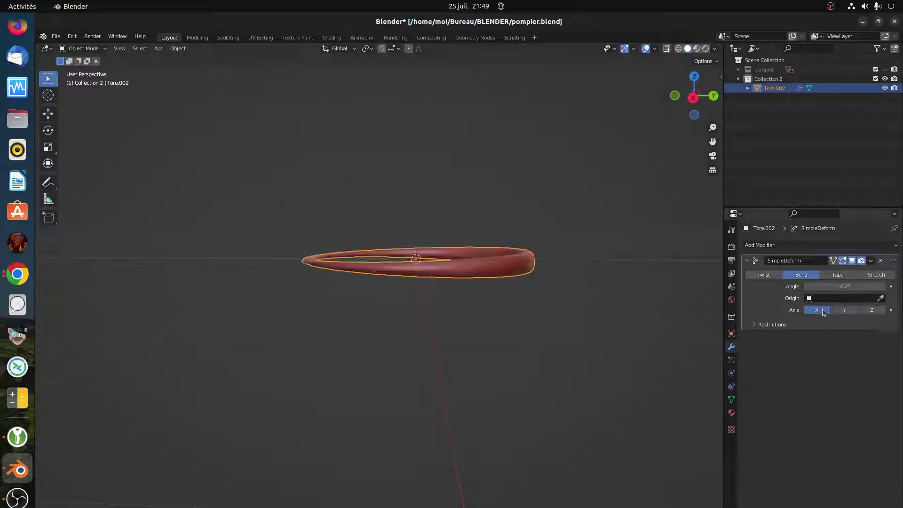
pyautogui.click(841, 311)
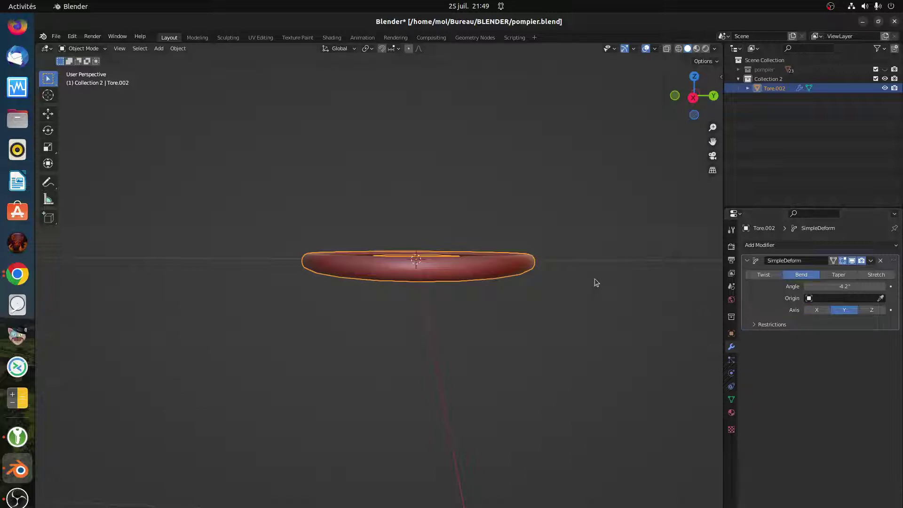
pyautogui.moveTo(595, 279); pyautogui.dragTo(578, 299, button='middle')
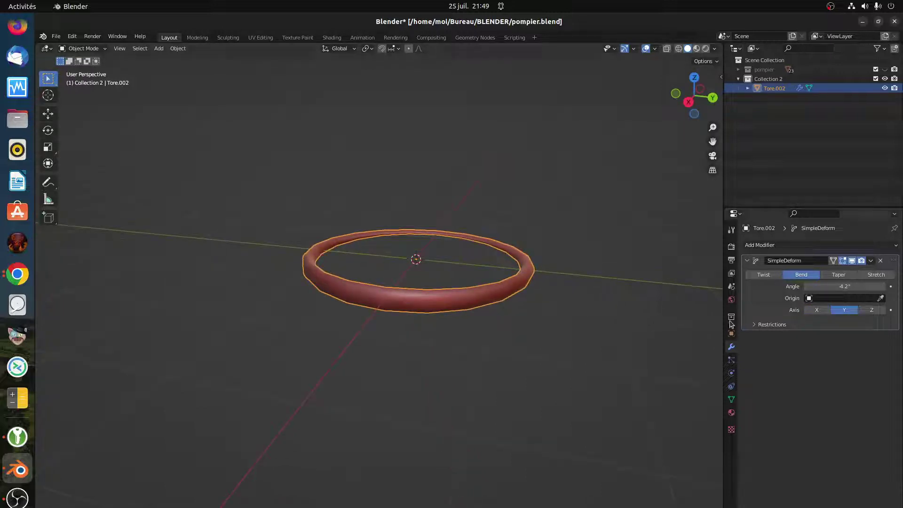
pyautogui.click(754, 325)
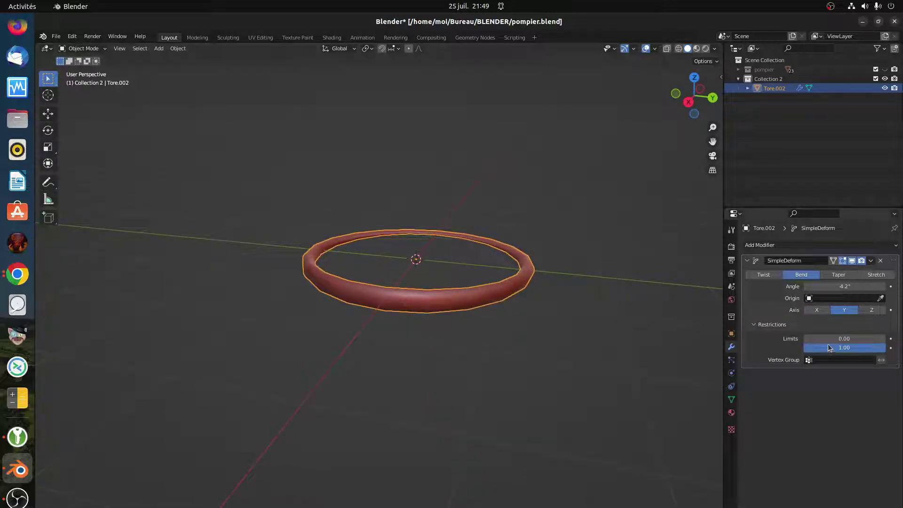
pyautogui.moveTo(847, 348); pyautogui.dragTo(886, 348)
# Switch the torus's deformation to Taper along the X axis with a factor of 1.847
pyautogui.click(838, 275)
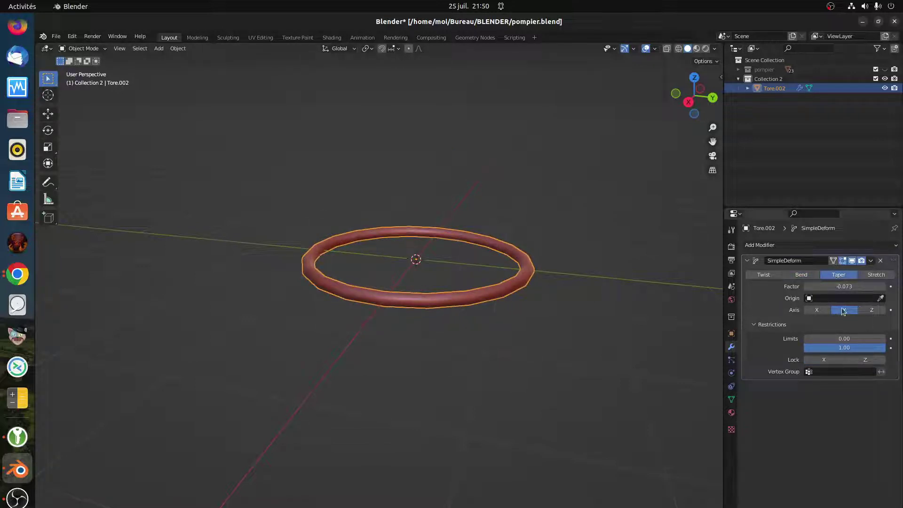
pyautogui.click(817, 310)
pyautogui.moveTo(845, 286); pyautogui.dragTo(896, 286)
pyautogui.moveTo(621, 326); pyautogui.dragTo(511, 320, button='middle')
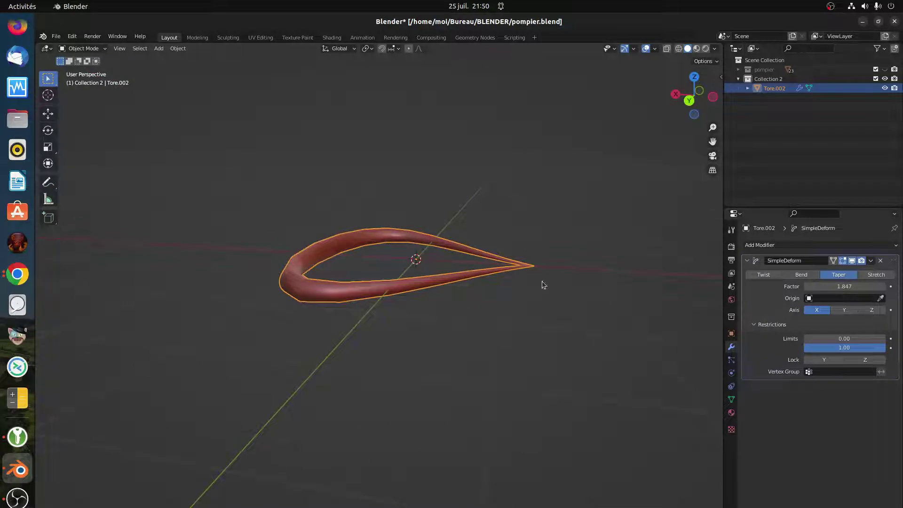
# Switch the torus's deformation to Stretch along X, try a factor of 0.777 and set it to 0.617
pyautogui.click(872, 275)
pyautogui.moveTo(504, 319); pyautogui.dragTo(511, 371, button='middle')
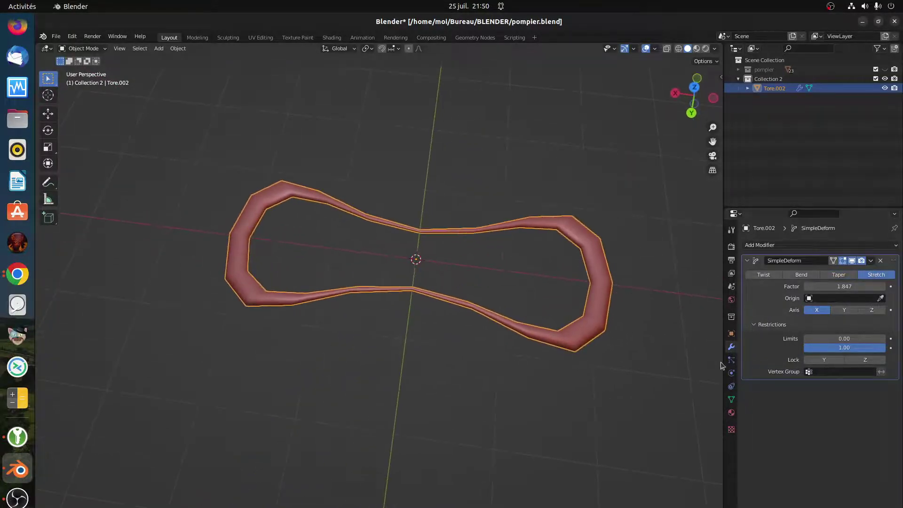
pyautogui.moveTo(849, 289); pyautogui.dragTo(812, 289)
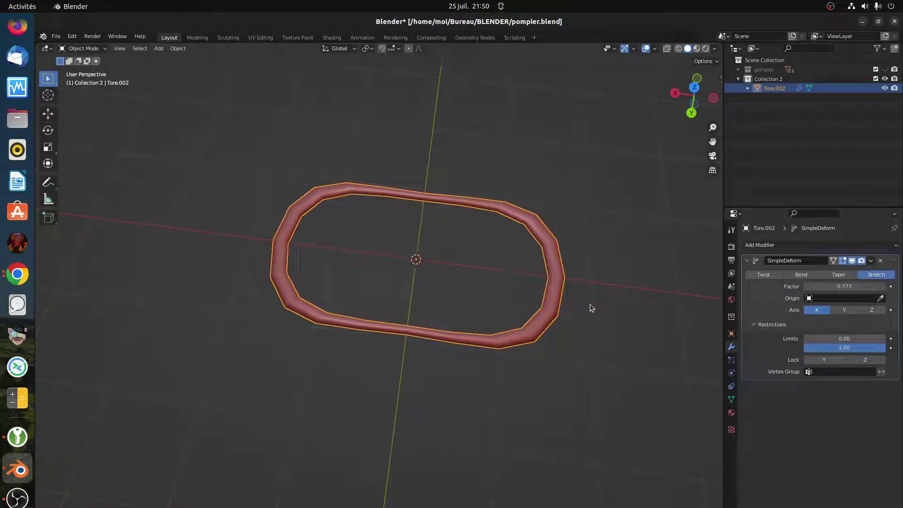
pyautogui.moveTo(483, 294); pyautogui.dragTo(447, 307, button='middle')
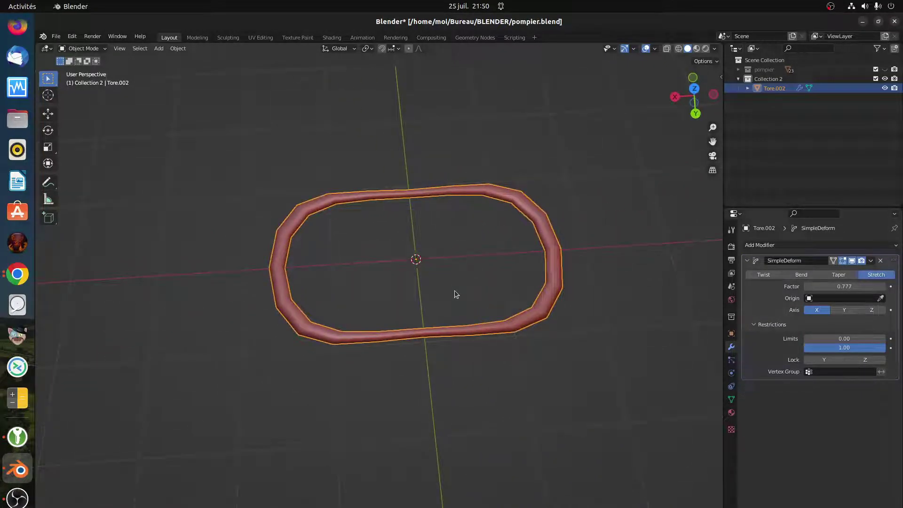
pyautogui.moveTo(462, 267)
pyautogui.mouseDown(button='middle')
pyautogui.moveTo(446, 273)
pyautogui.moveTo(450, 235)
pyautogui.moveTo(466, 264)
pyautogui.mouseUp(button='middle')
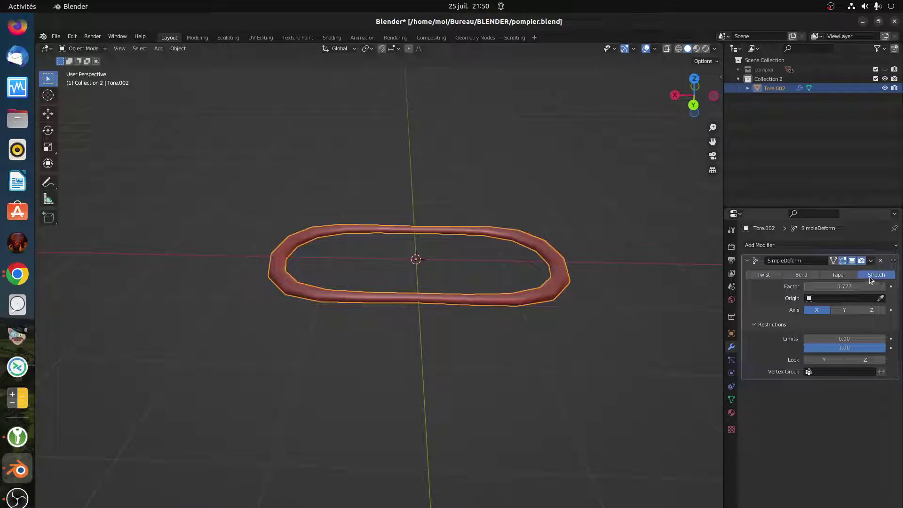
pyautogui.moveTo(844, 286); pyautogui.dragTo(821, 287)
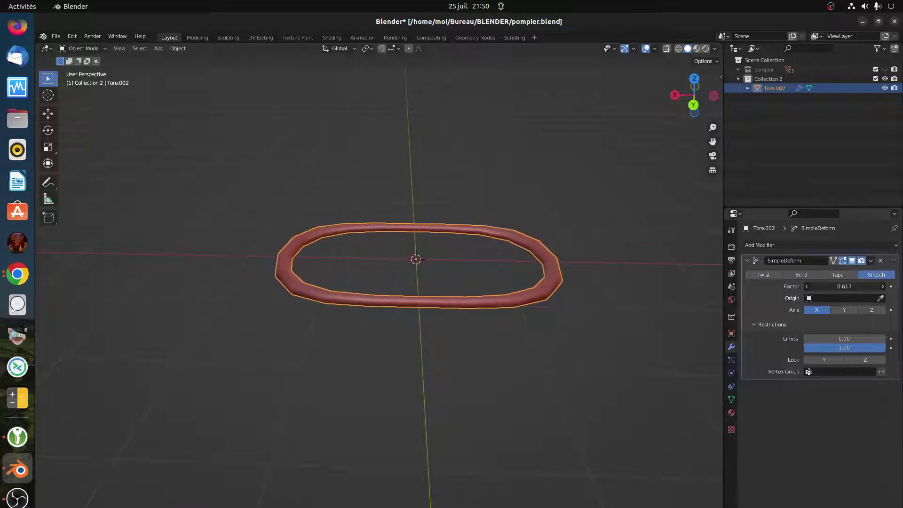
# Set the lower limit of the torus's stretch to 0.89
pyautogui.moveTo(848, 337); pyautogui.dragTo(876, 338)
pyautogui.click(876, 338)
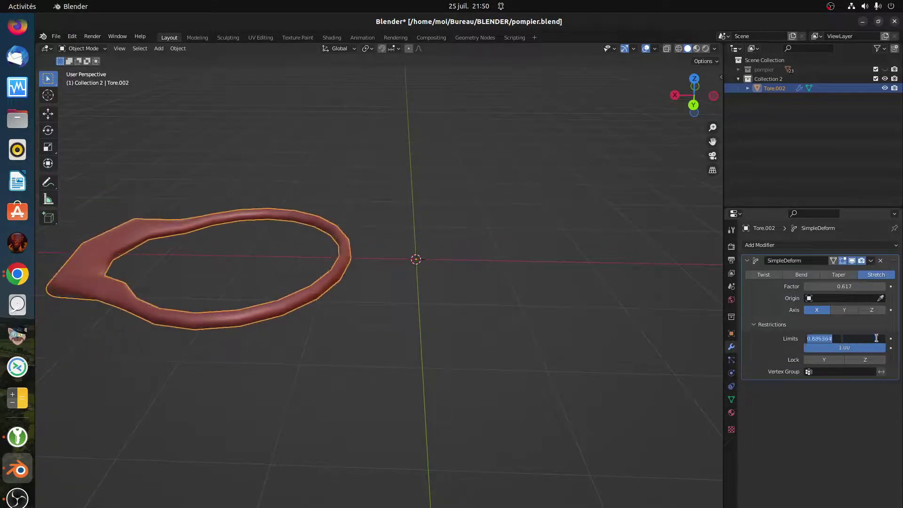
pyautogui.press('Return')
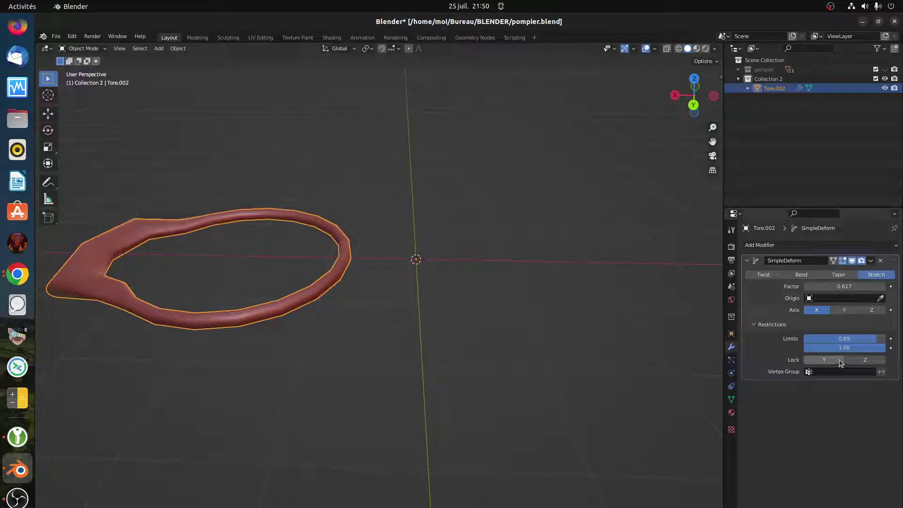
# Set the lower limit of the torus's stretch to 0.00
pyautogui.moveTo(853, 348)
pyautogui.mouseDown()
pyautogui.moveTo(814, 348)
pyautogui.moveTo(853, 348)
pyautogui.mouseUp()
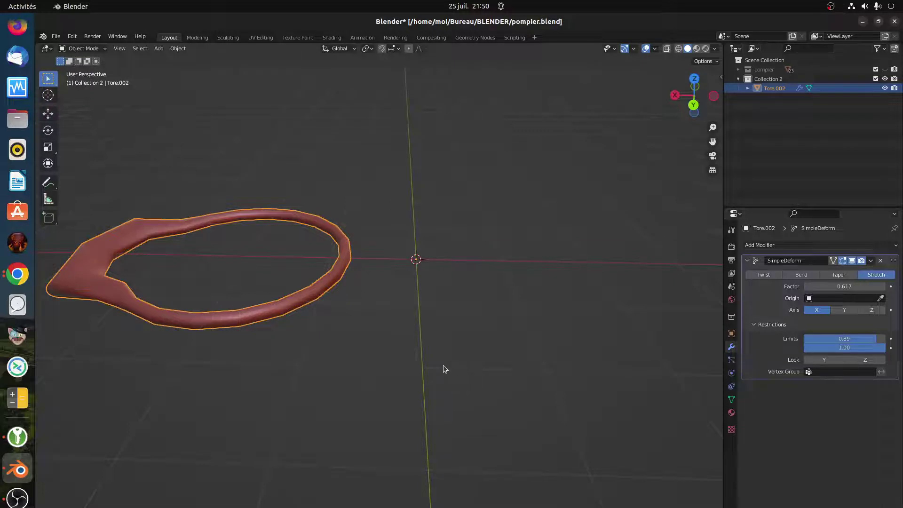
pyautogui.moveTo(444, 365); pyautogui.dragTo(343, 365, button='middle')
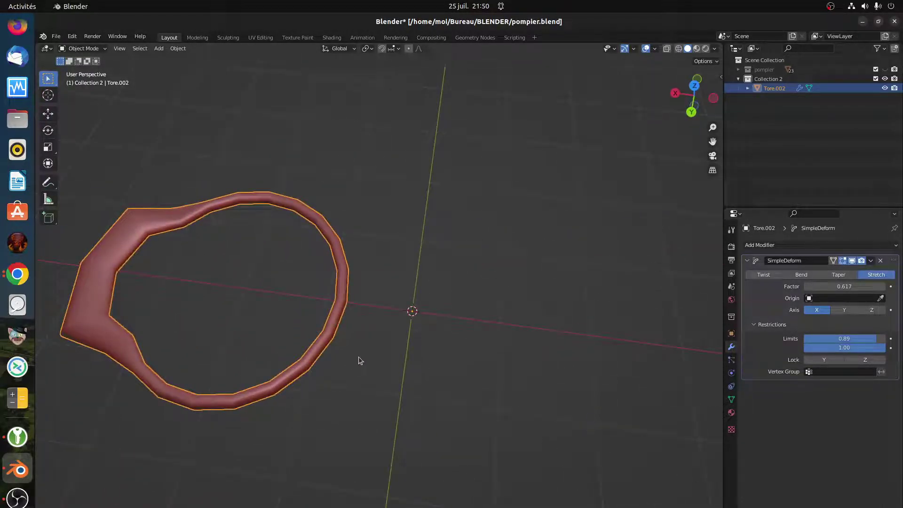
pyautogui.scroll(-1, 328, 302)
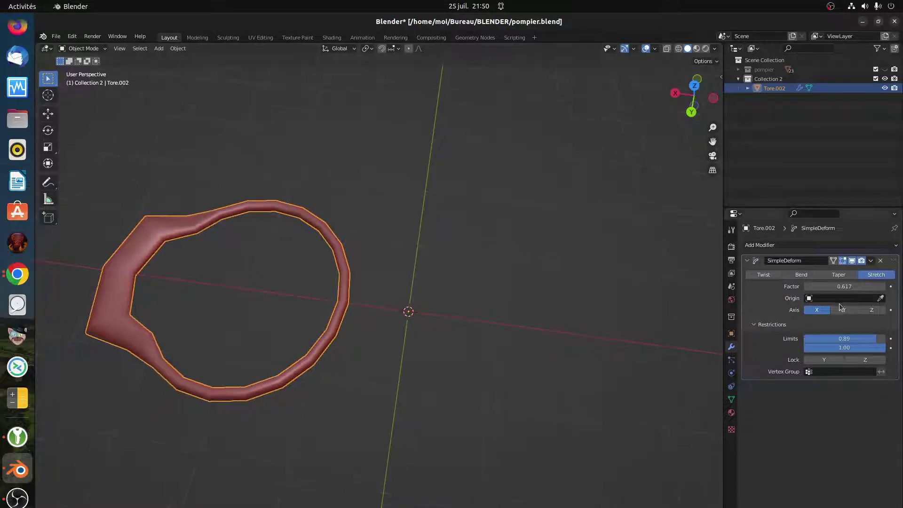
pyautogui.moveTo(842, 337); pyautogui.dragTo(774, 338)
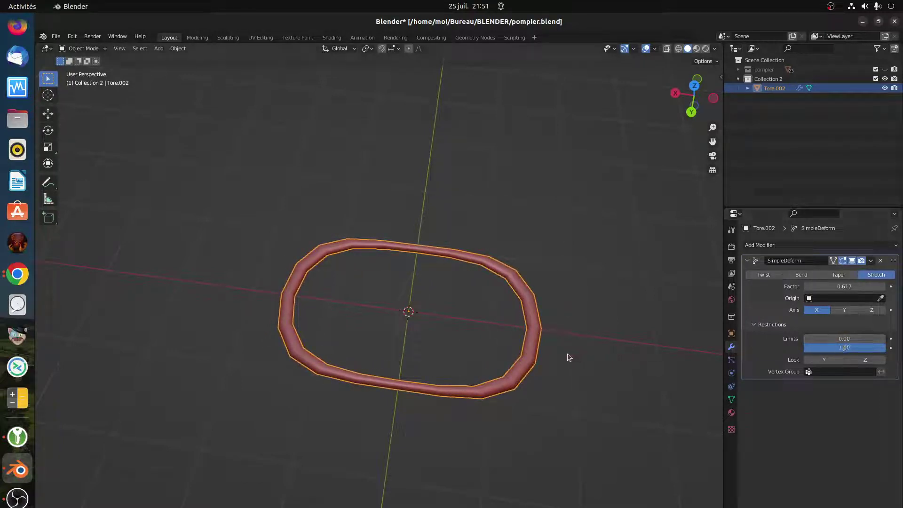
# Scale the torus by 2.823 along Z and remove its Simple Deform modifier
pyautogui.moveTo(504, 355); pyautogui.dragTo(472, 263, button='middle')
pyautogui.moveTo(471, 298); pyautogui.dragTo(475, 317, button='middle')
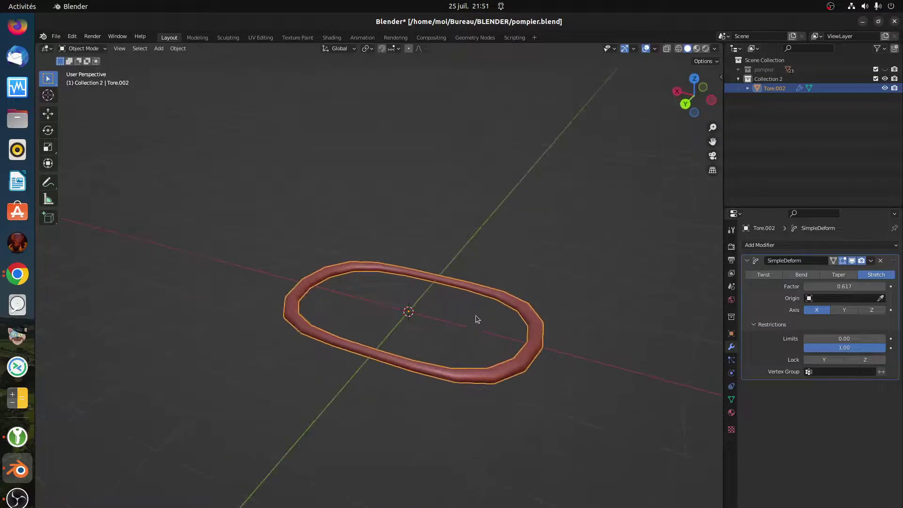
pyautogui.press('s')
pyautogui.press('z')
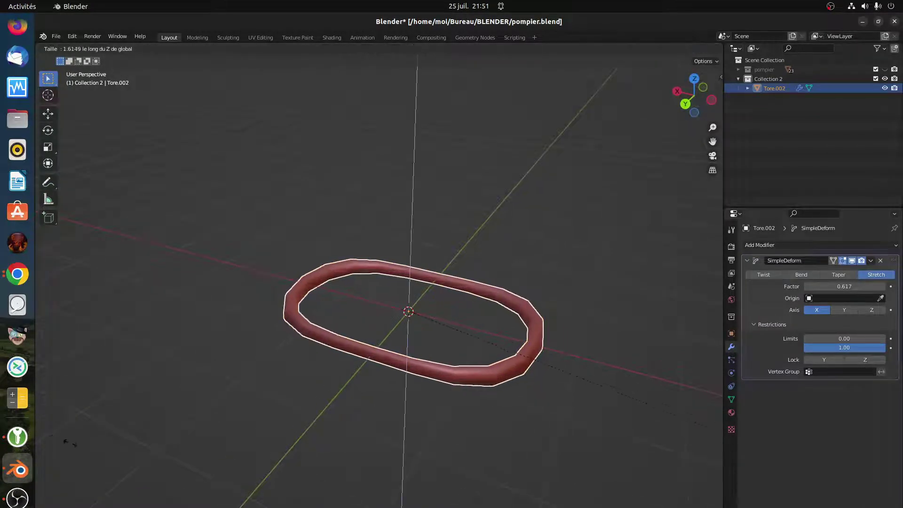
pyautogui.click(328, 79)
pyautogui.moveTo(359, 143); pyautogui.dragTo(460, 238, button='middle')
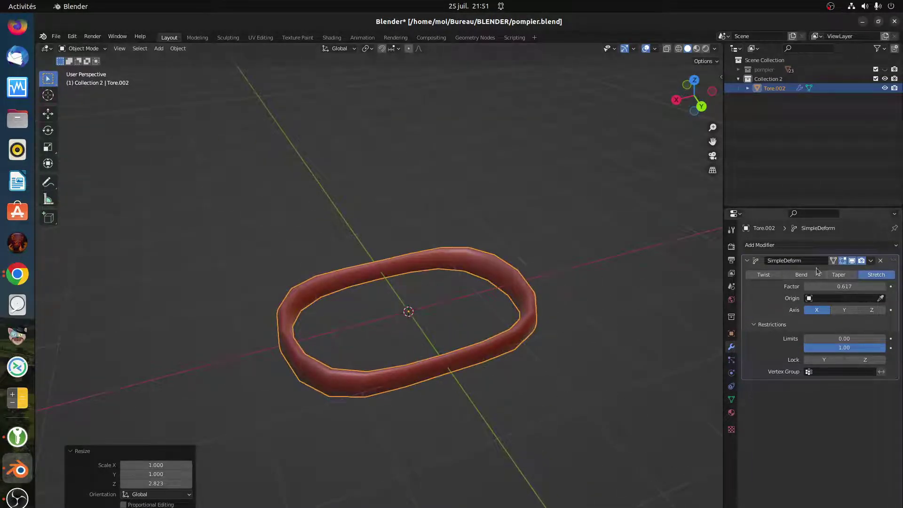
pyautogui.click(881, 261)
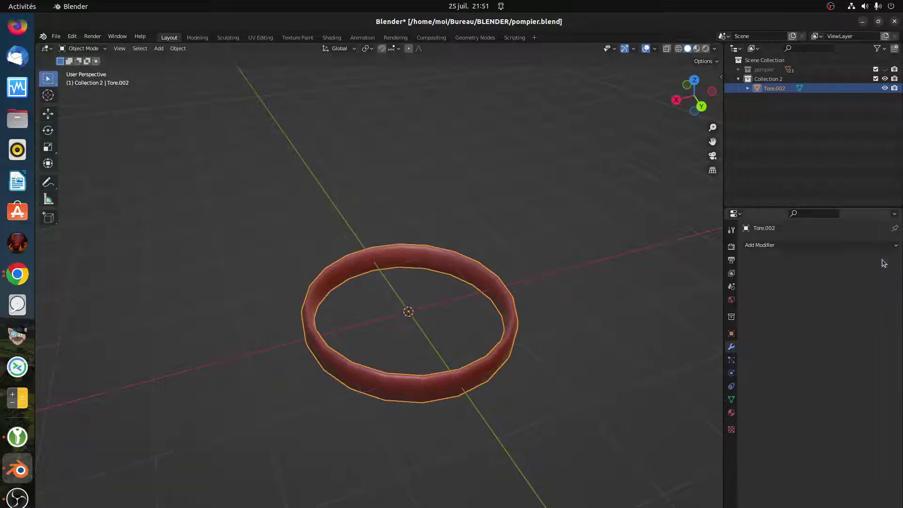
# Try an Armature modifier on the torus, remove it and look over the other available modifiers
pyautogui.click(761, 248)
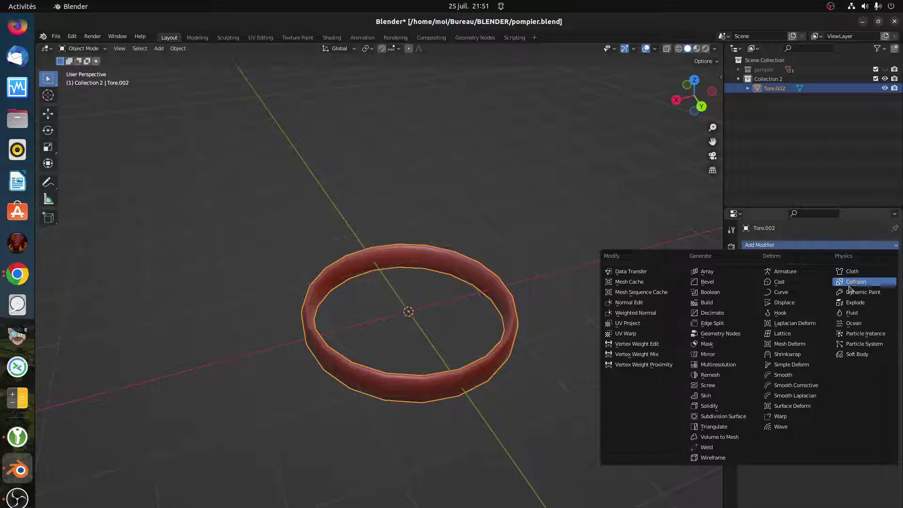
pyautogui.click(783, 274)
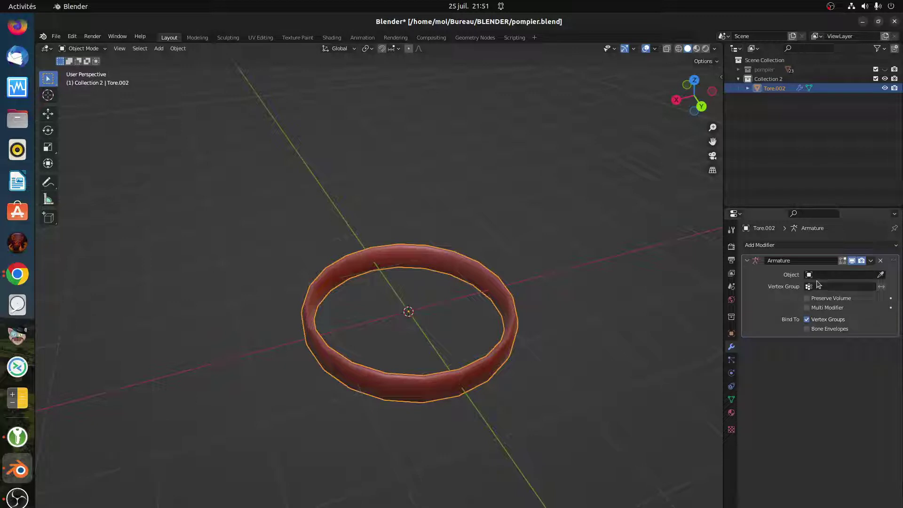
pyautogui.click(881, 261)
pyautogui.click(759, 245)
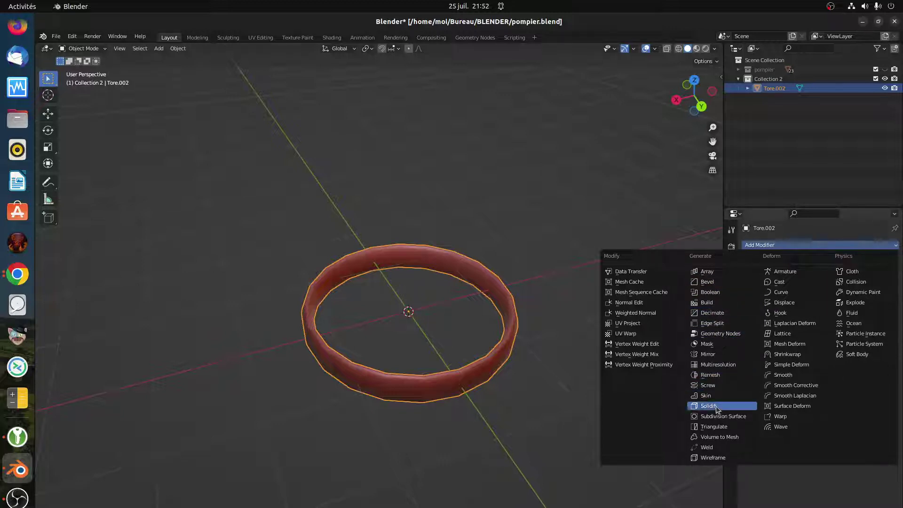
pyautogui.moveTo(528, 389); pyautogui.dragTo(435, 309, button='middle')
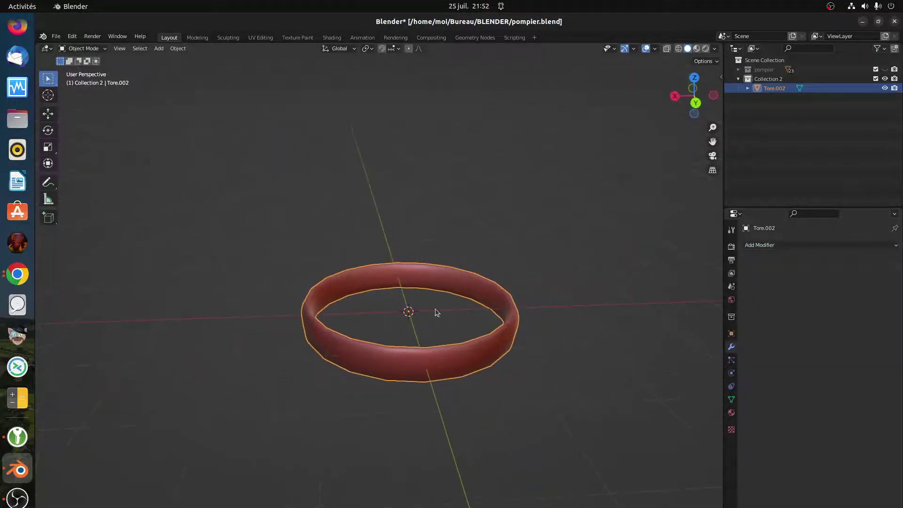
# Delete the torus and add a cube mesh of size 2.07 m at the origin
pyautogui.press('Delete')
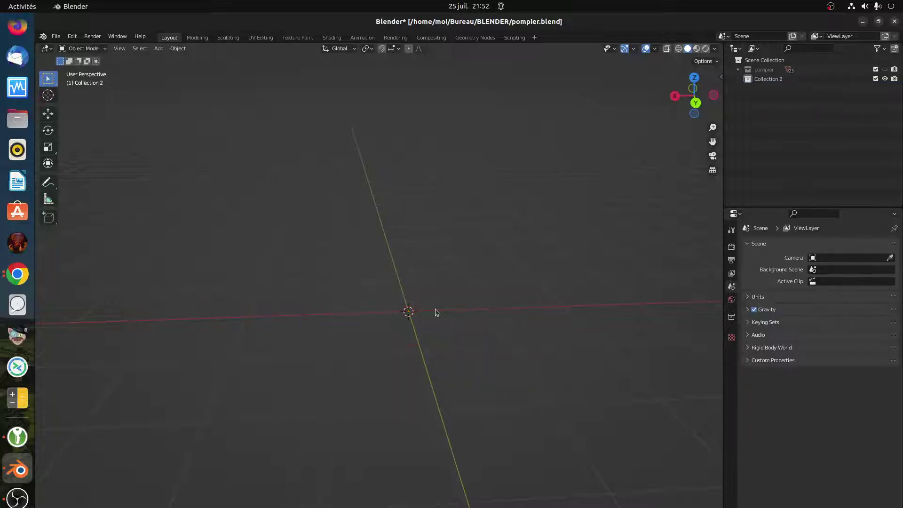
pyautogui.hotkey('shift', 'a')
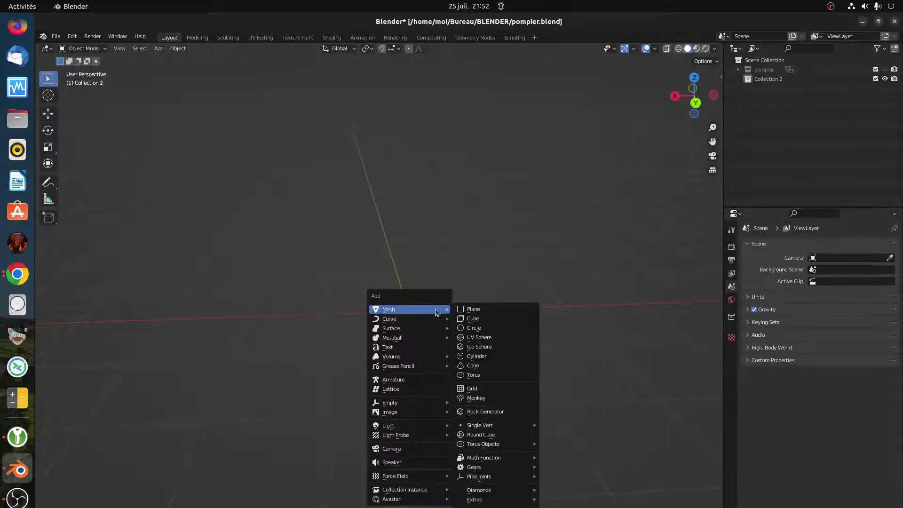
pyautogui.click(473, 320)
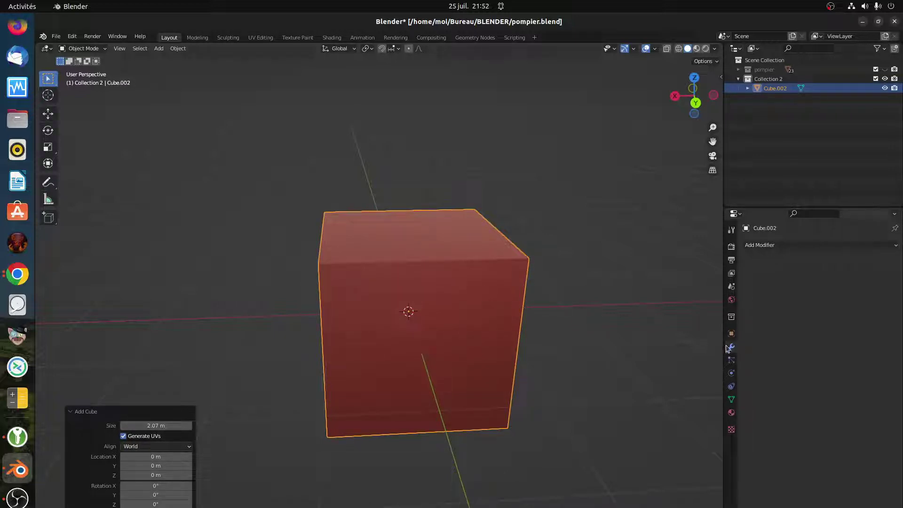
# Add a Multiresolution modifier to the cube and enable the wireframe overlay in the viewport
pyautogui.click(758, 246)
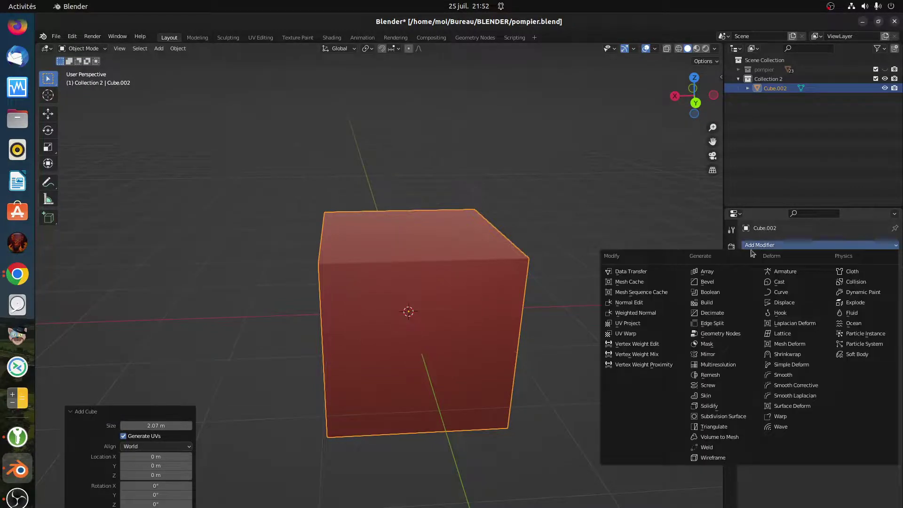
pyautogui.click(708, 365)
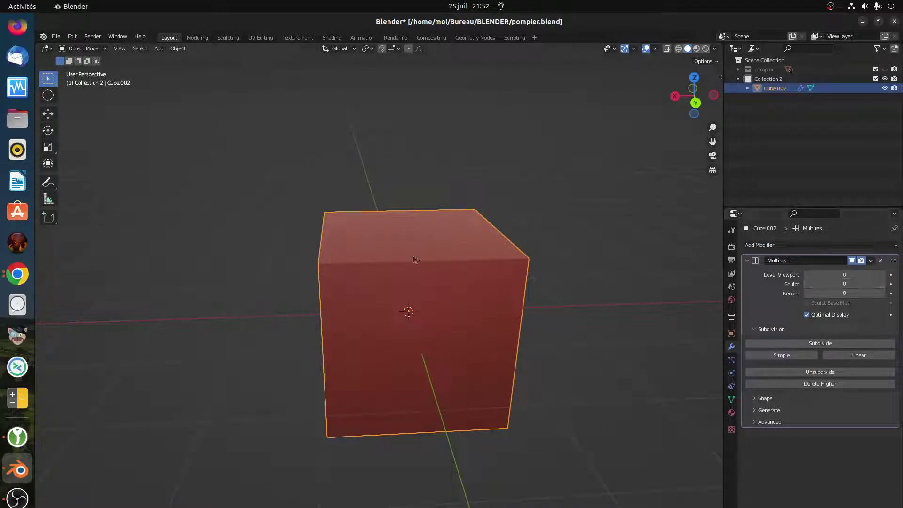
pyautogui.click(655, 50)
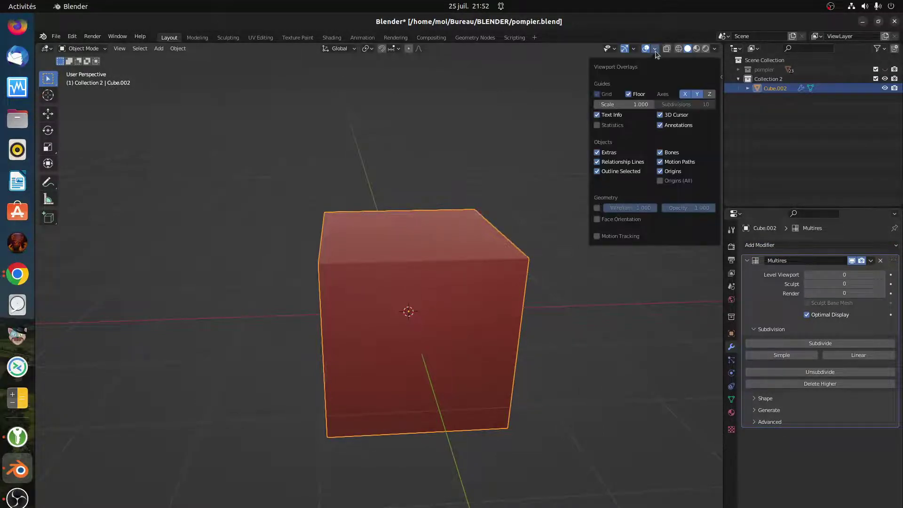
pyautogui.click(597, 209)
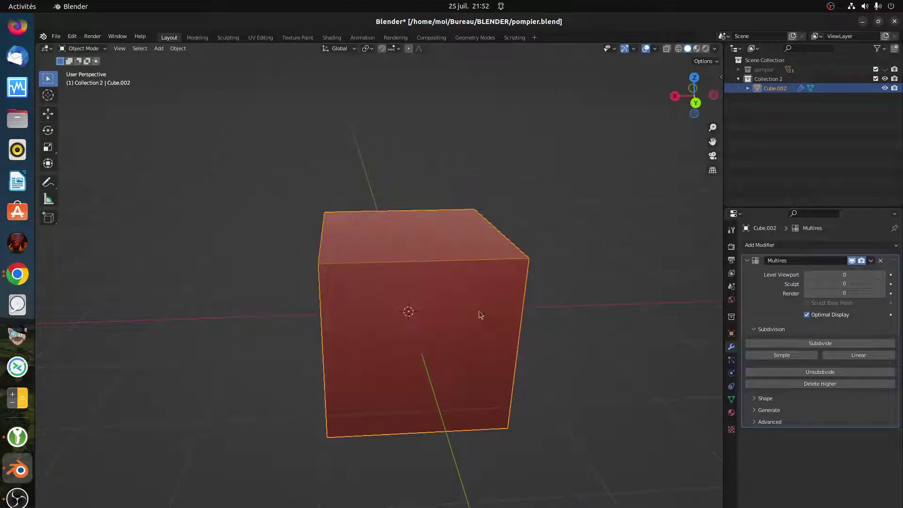
# Try one Subdivide and one Simple subdivision in the cube's Multiresolution modifier, and undo both
pyautogui.click(822, 344)
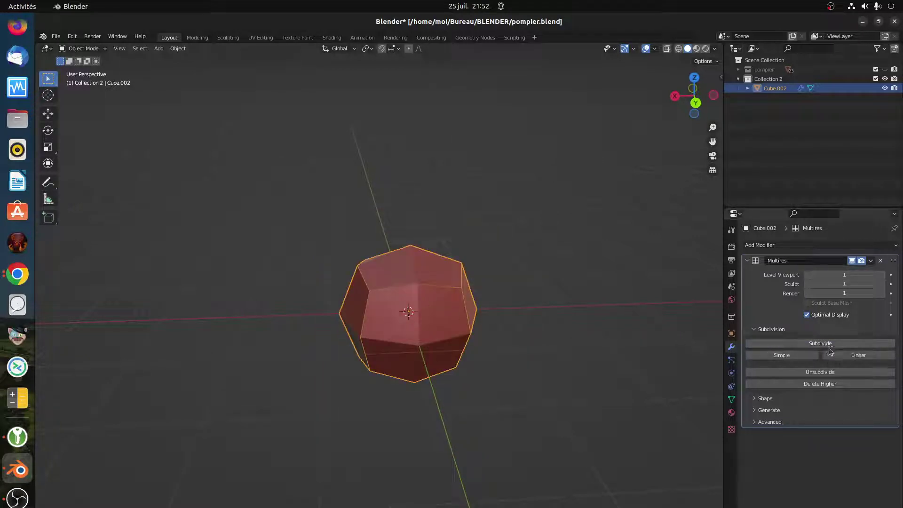
pyautogui.click(805, 360)
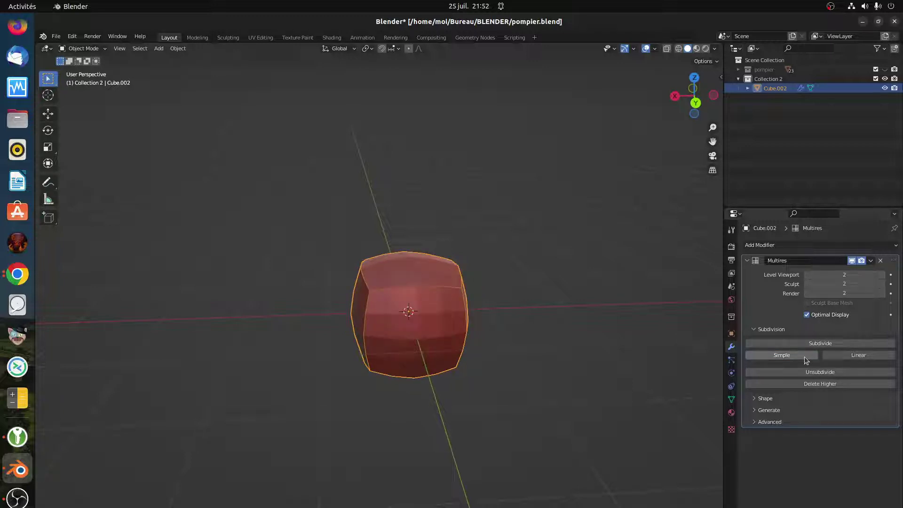
pyautogui.hotkey('ctrl', 'z')
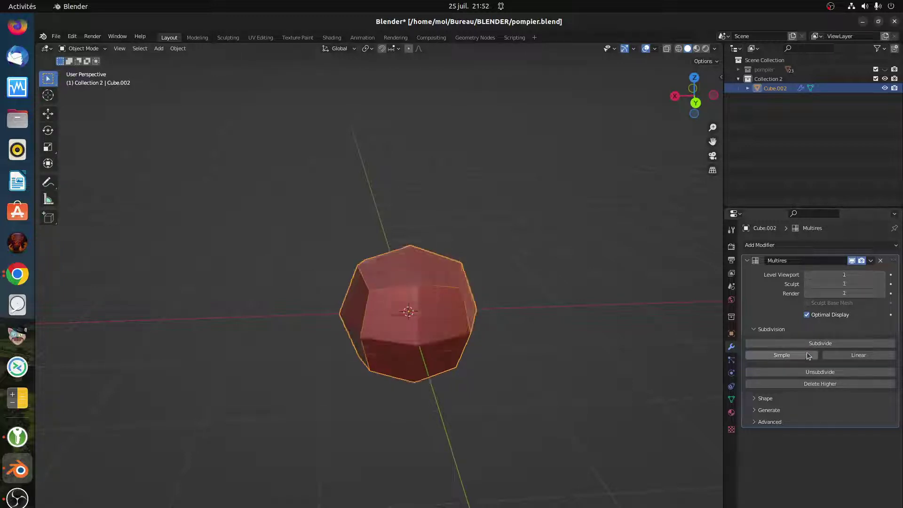
pyautogui.hotkey('ctrl', 'z')
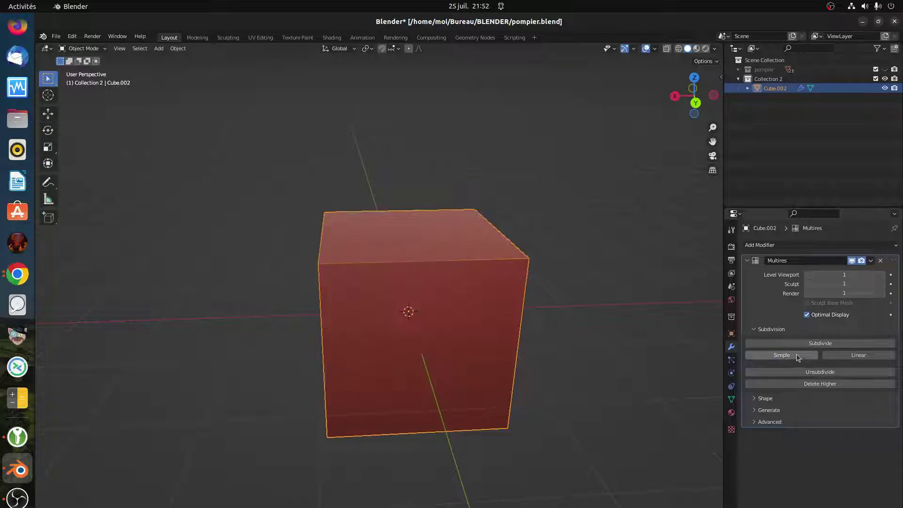
# Apply Subdivide twice in the cube's Multiresolution modifier to reach level 3
pyautogui.click(802, 342)
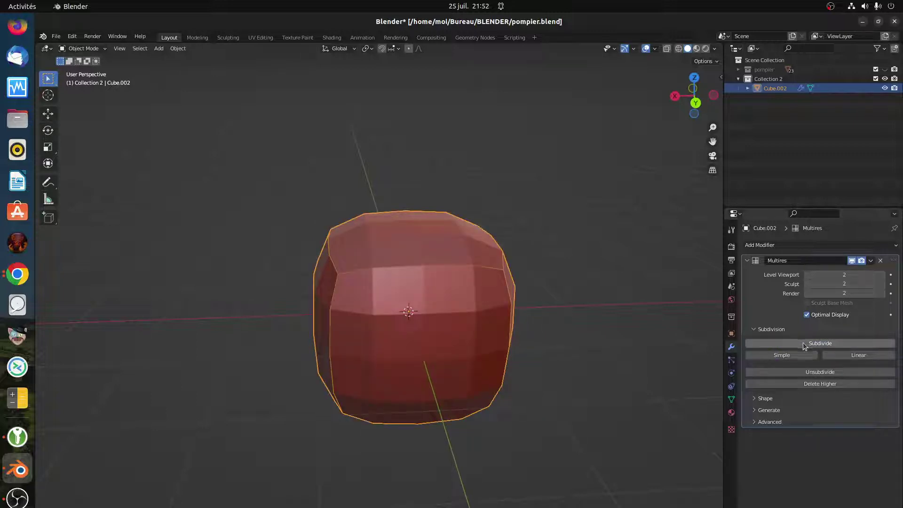
pyautogui.click(803, 343)
pyautogui.scroll(2, 371, 318)
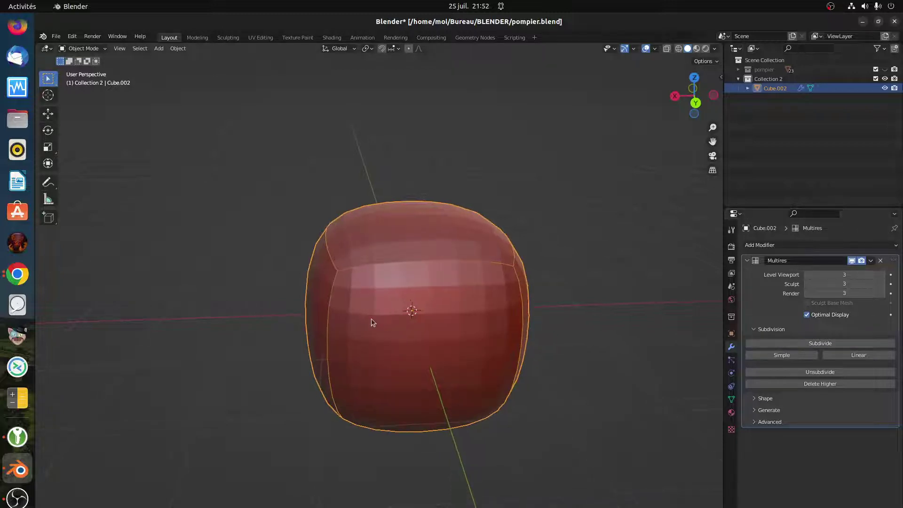
pyautogui.click(655, 49)
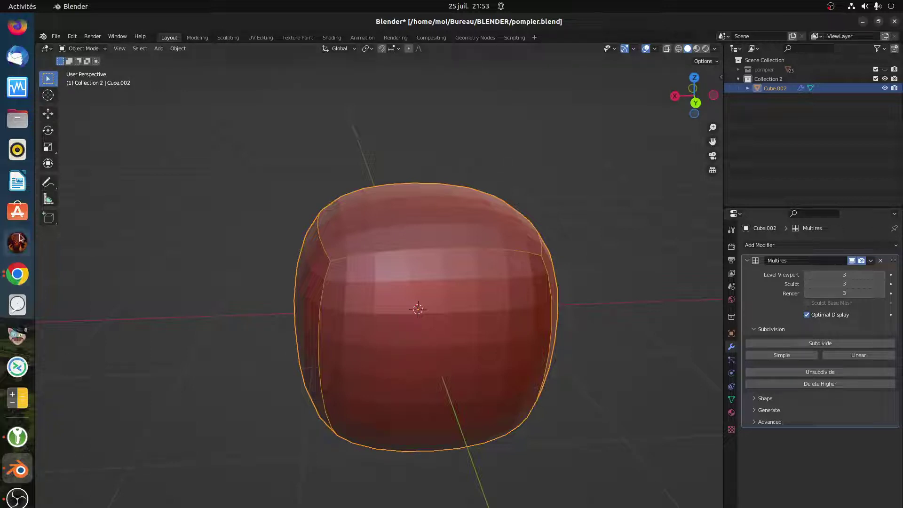
# Switch to Chrome to view the shared screen in the Jitsi meeting, return to Blender and undo the cube's last subdivisions
pyautogui.click(17, 274)
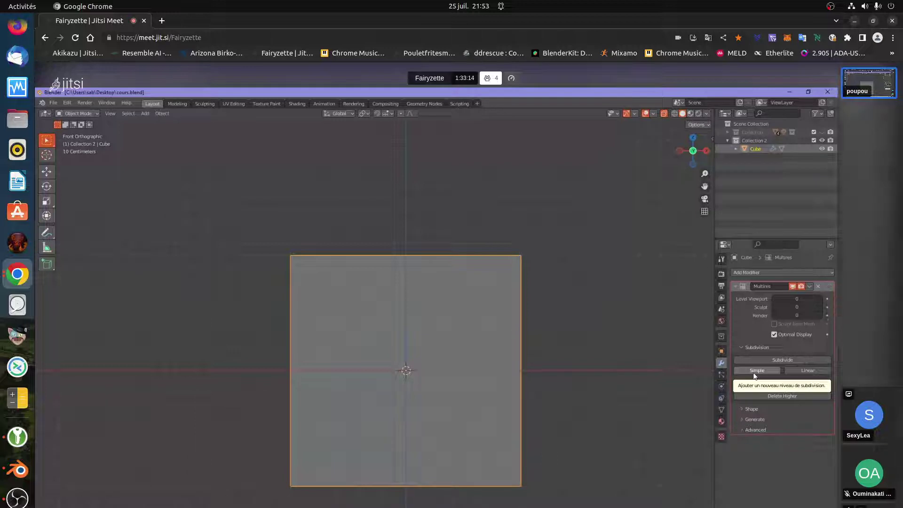
pyautogui.click(17, 469)
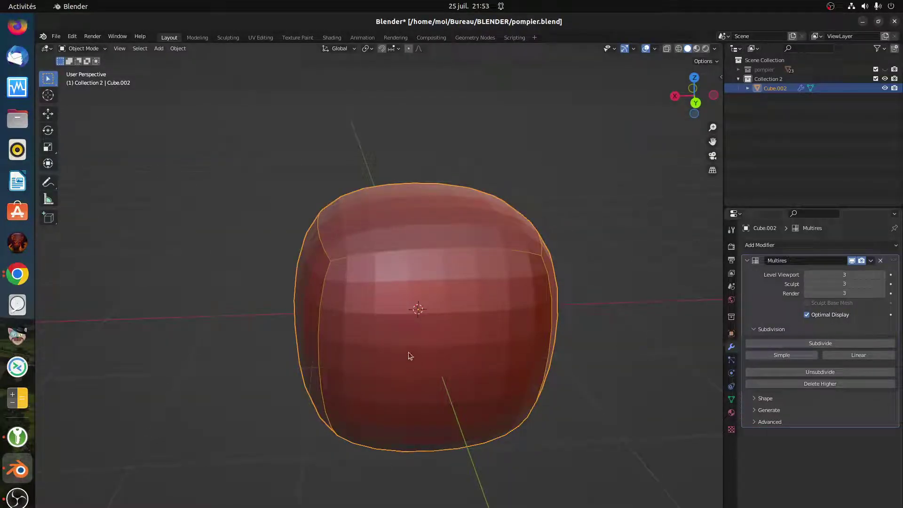
pyautogui.hotkey('ctrl', '2')
pyautogui.hotkey('ctrl', '1')
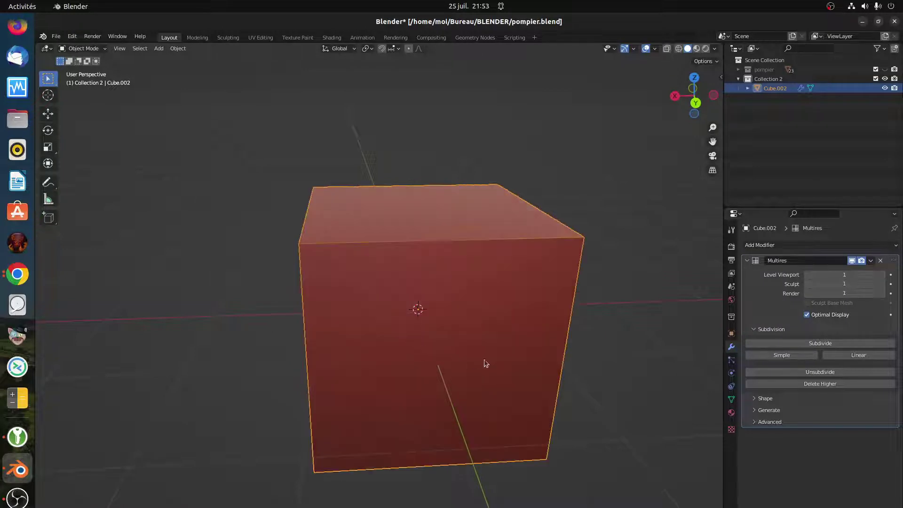
# Try three Subdivide passes up to level 4 on the cube, inspect its rounded shape and undo them
pyautogui.click(817, 343)
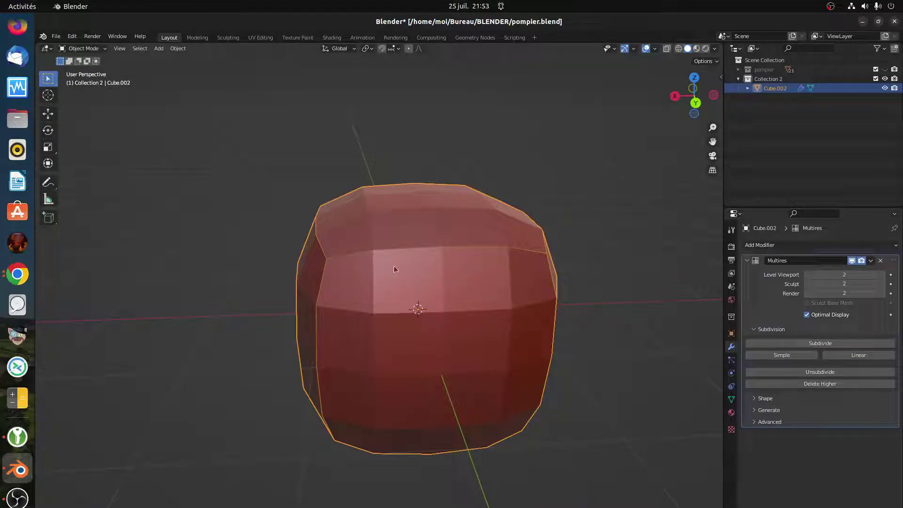
pyautogui.click(827, 347)
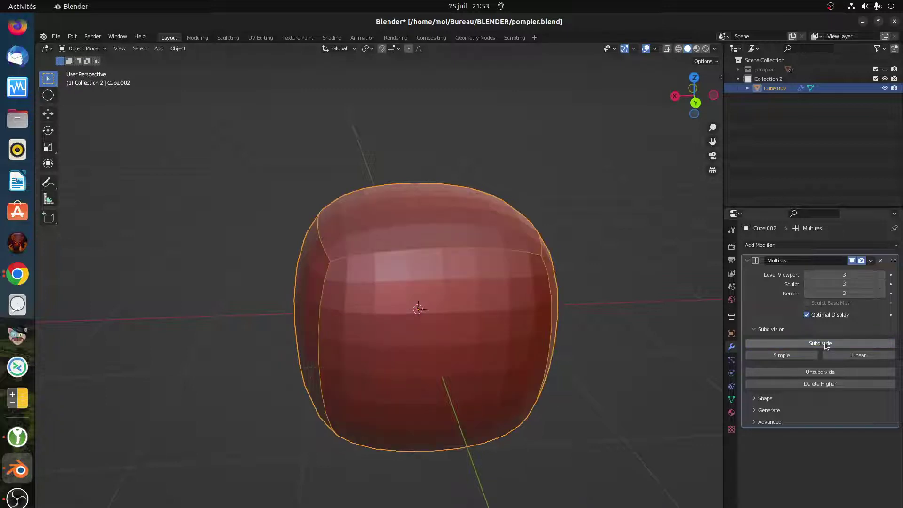
pyautogui.click(826, 347)
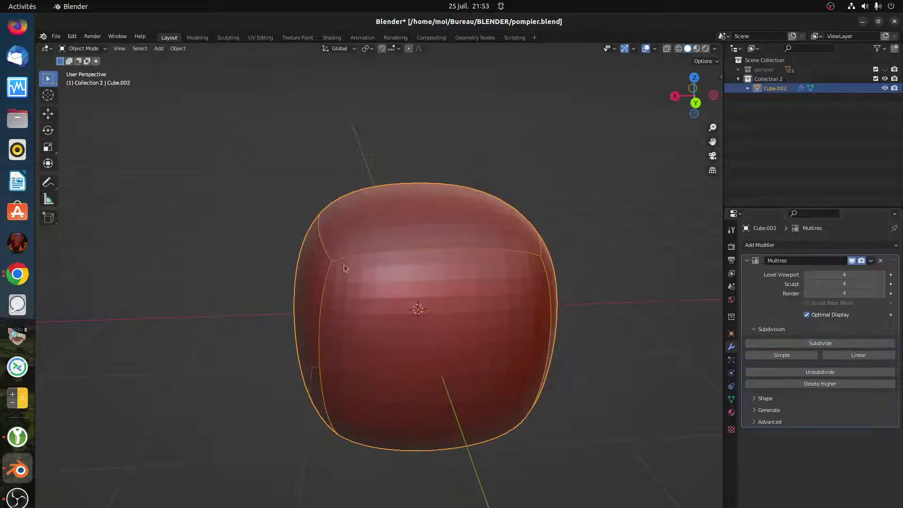
pyautogui.moveTo(354, 376); pyautogui.dragTo(344, 356, button='middle')
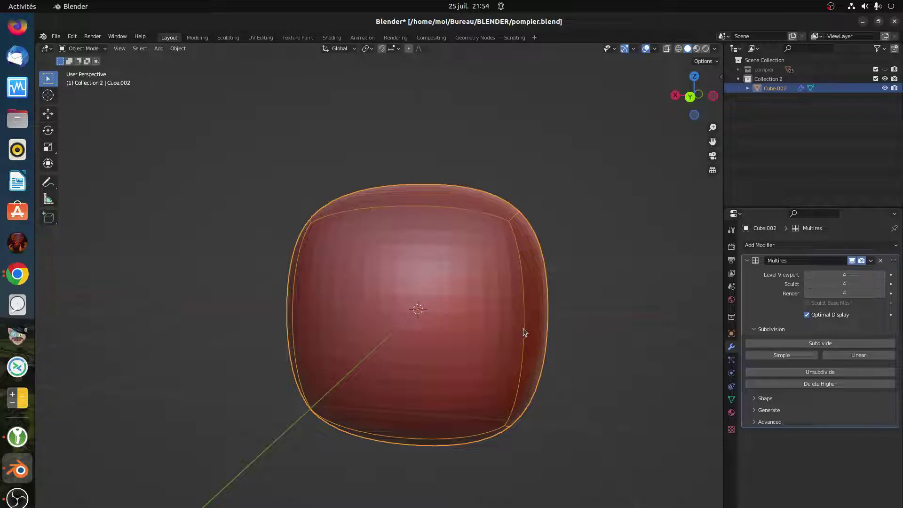
pyautogui.hotkey('ctrl', '3')
pyautogui.hotkey('ctrl', '2')
pyautogui.hotkey('ctrl', '1')
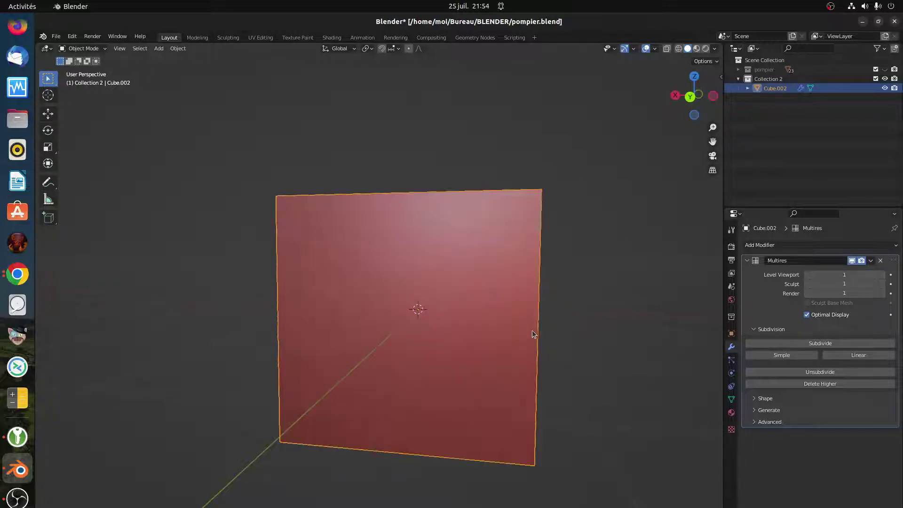
# Apply Simple subdivision twice to the cube to bring the Multiresolution level to 3
pyautogui.click(798, 358)
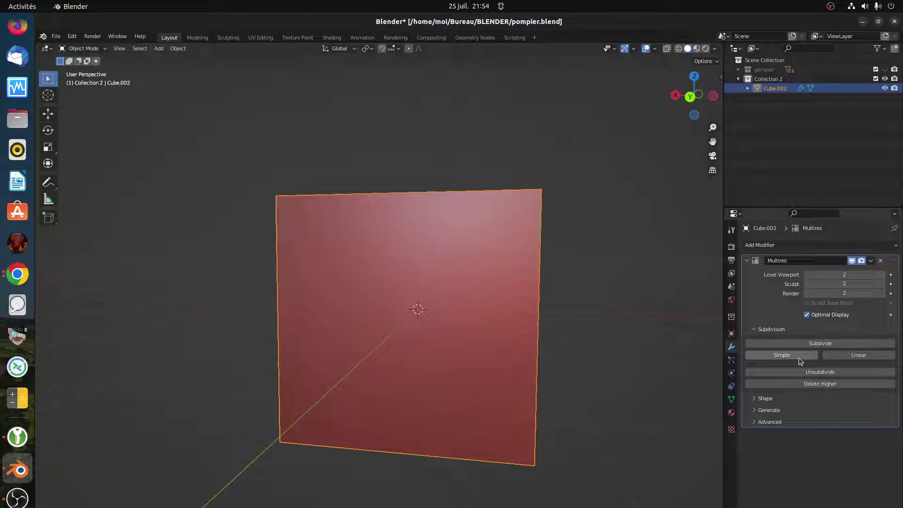
pyautogui.click(798, 357)
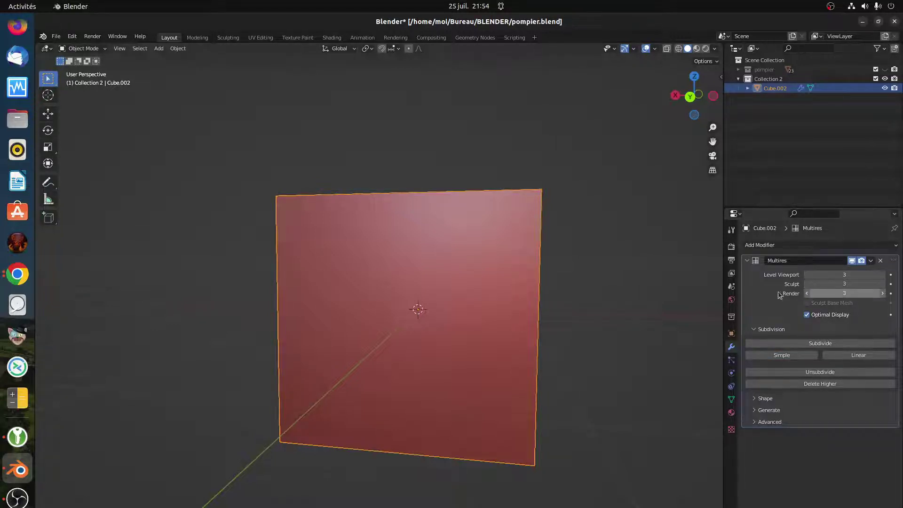
pyautogui.moveTo(546, 329)
pyautogui.mouseDown(button='middle')
pyautogui.moveTo(531, 325)
pyautogui.moveTo(544, 346)
pyautogui.mouseUp(button='middle')
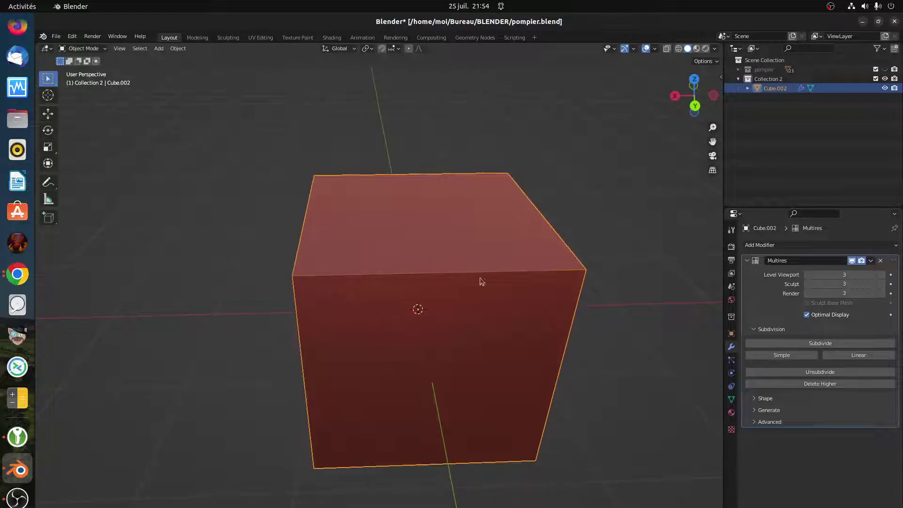
# Apply Subdivide twice more to round the cube's edges at level 5, and inspect the edges up close
pyautogui.click(820, 344)
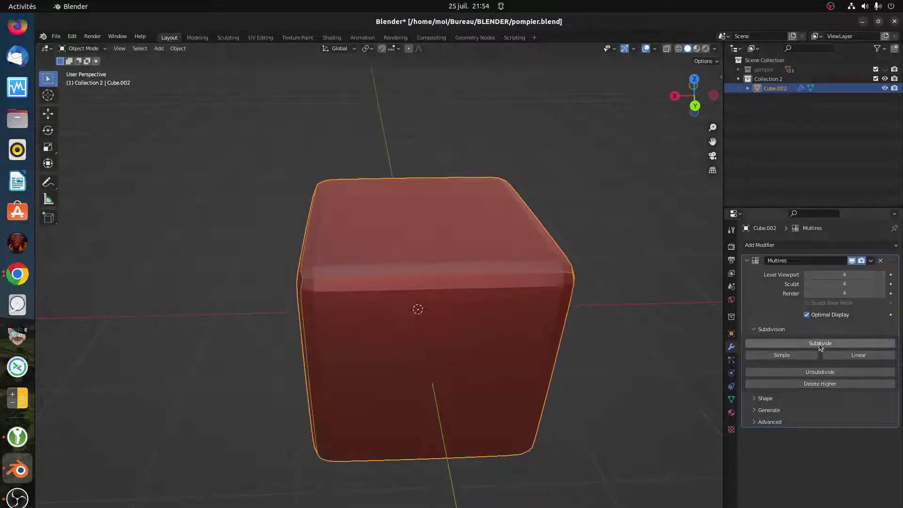
pyautogui.click(819, 343)
pyautogui.moveTo(464, 371); pyautogui.dragTo(476, 349, button='middle')
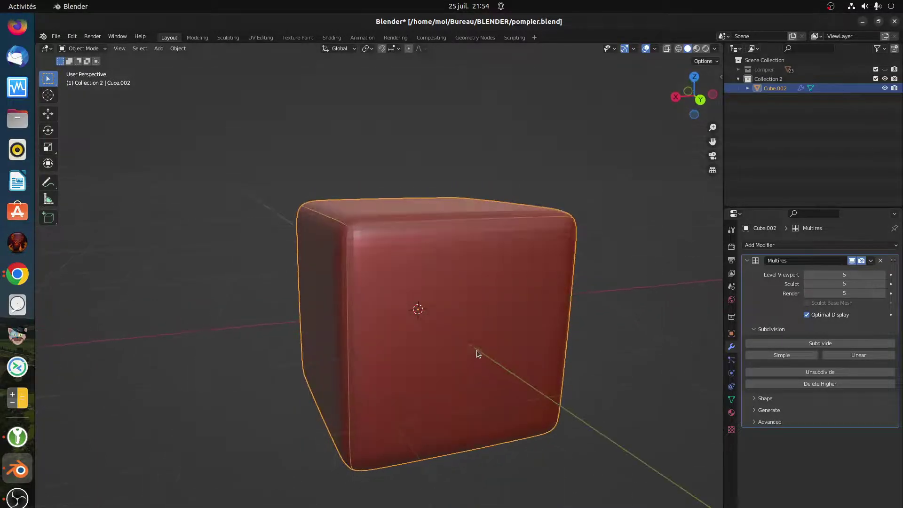
pyautogui.scroll(4, 374, 254)
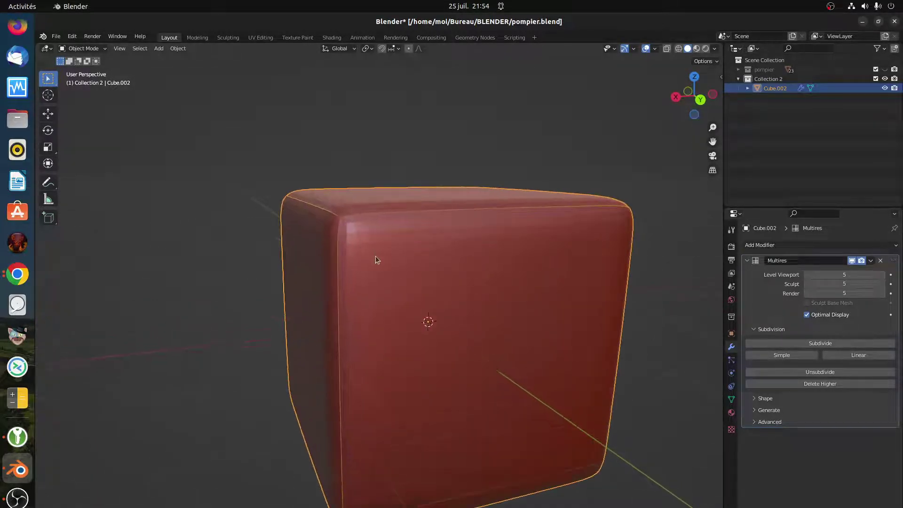
# Compare the Studio, Flat and MatCap viewport lighting on the cube, finishing on MatCap
pyautogui.click(655, 49)
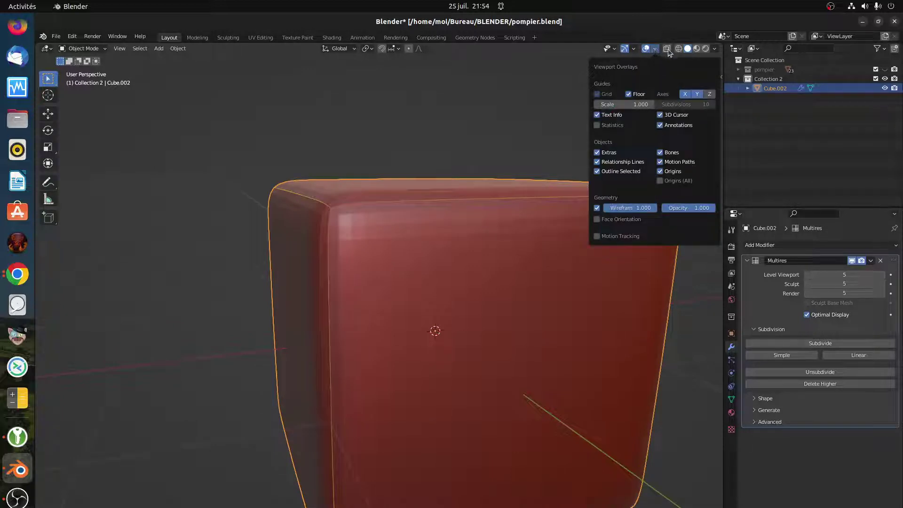
pyautogui.click(715, 49)
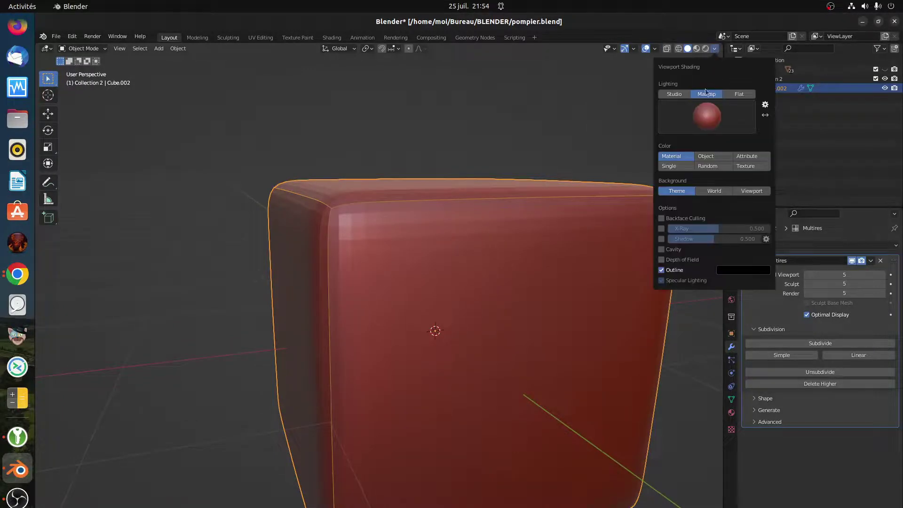
pyautogui.click(683, 92)
pyautogui.click(727, 95)
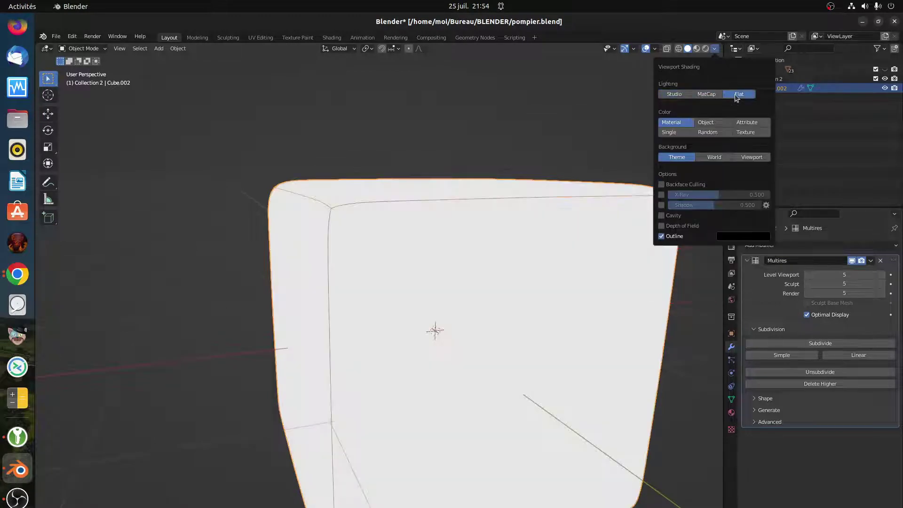
pyautogui.click(717, 95)
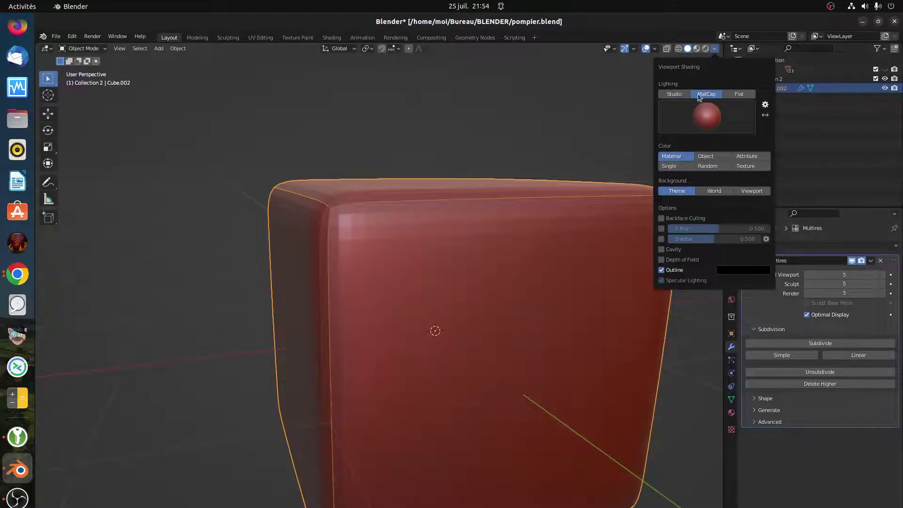
pyautogui.click(675, 94)
pyautogui.click(697, 95)
pyautogui.click(654, 48)
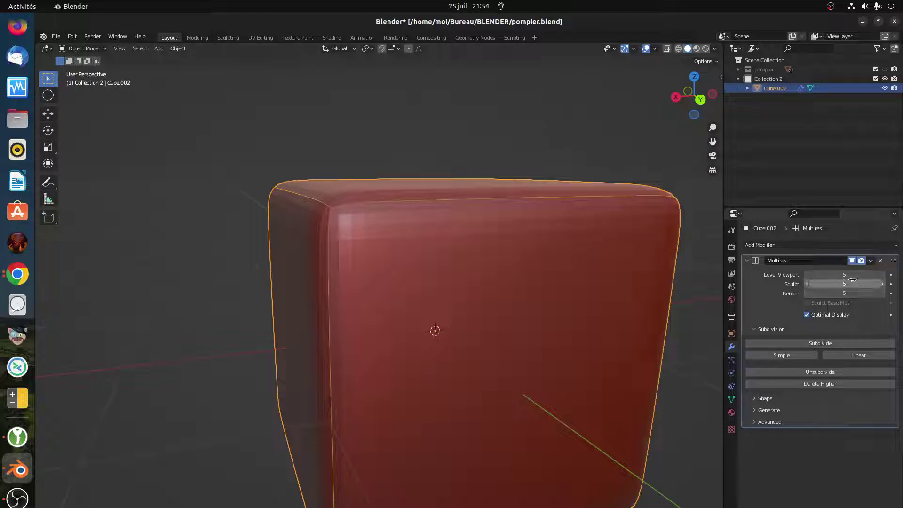
# Apply the cube's Multires modifier so its subdivisions become real geometry
pyautogui.click(871, 261)
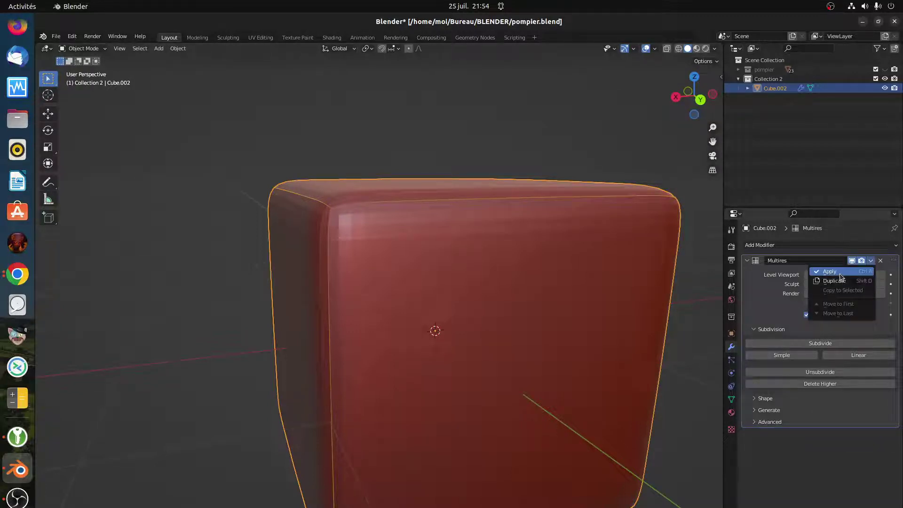
pyautogui.click(831, 272)
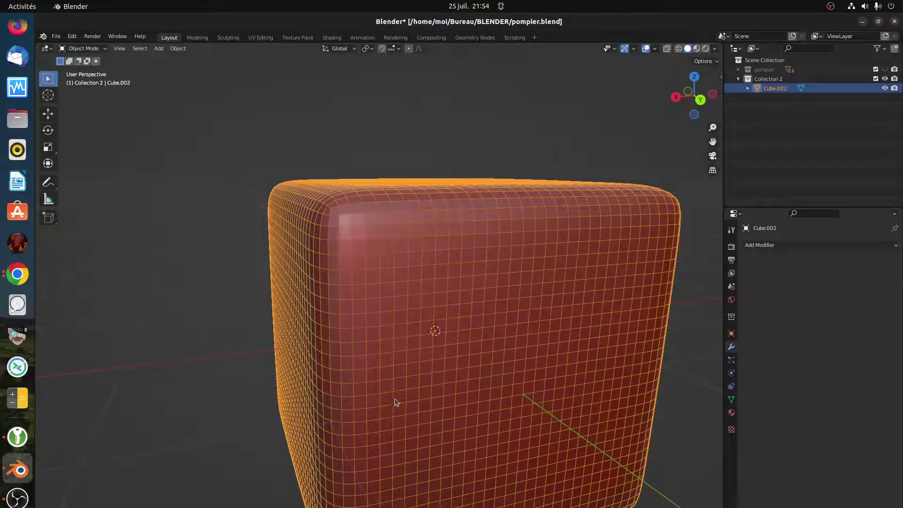
pyautogui.moveTo(574, 444); pyautogui.dragTo(435, 275, button='middle')
pyautogui.moveTo(544, 300); pyautogui.dragTo(548, 347, button='middle')
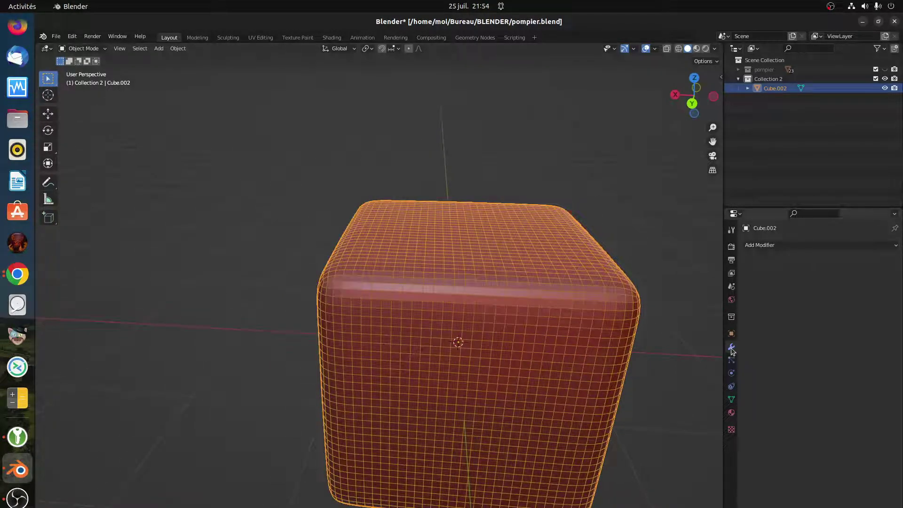
# Add a Simple Deform modifier to the cube and set its Twist angle to 360°
pyautogui.click(757, 247)
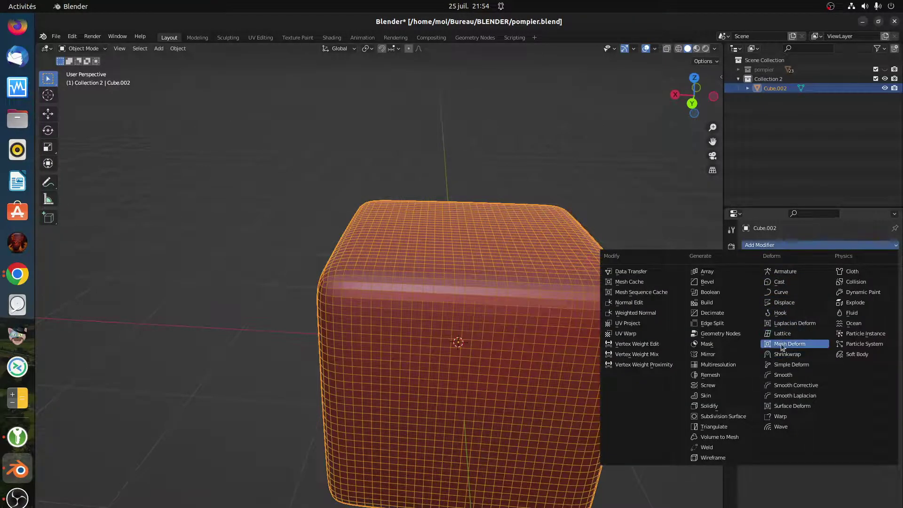
pyautogui.click(785, 367)
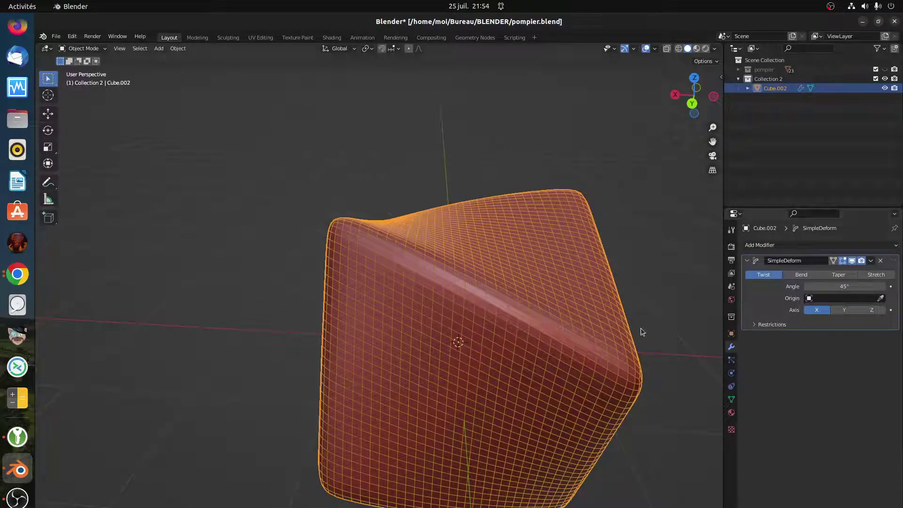
pyautogui.moveTo(641, 332); pyautogui.dragTo(681, 358, button='middle')
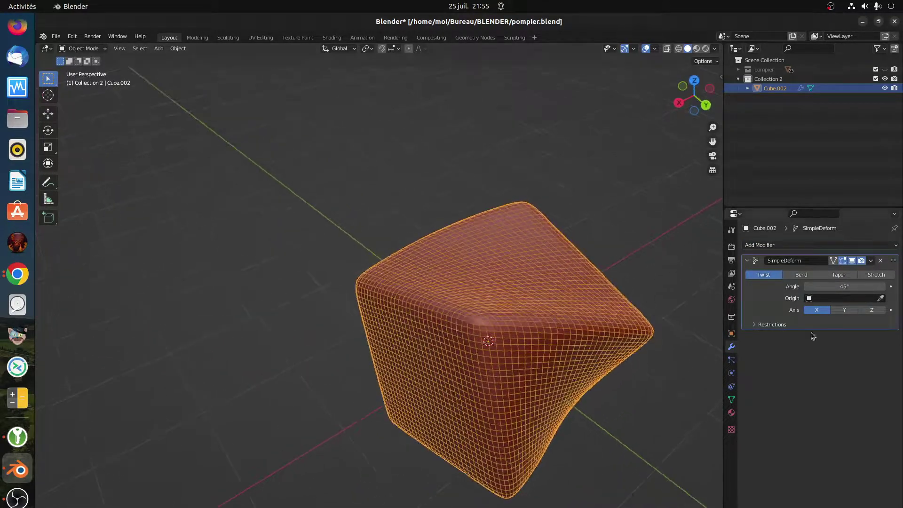
pyautogui.moveTo(845, 286); pyautogui.dragTo(871, 286)
pyautogui.click(844, 285)
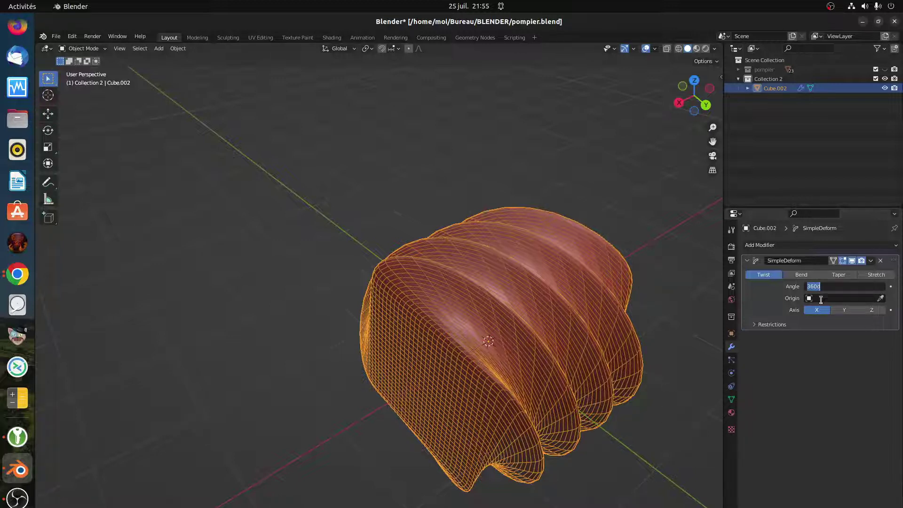
pyautogui.press('Return')
# Switch the Simple Deform modifier to Bend and set its angle to 203°
pyautogui.click(810, 277)
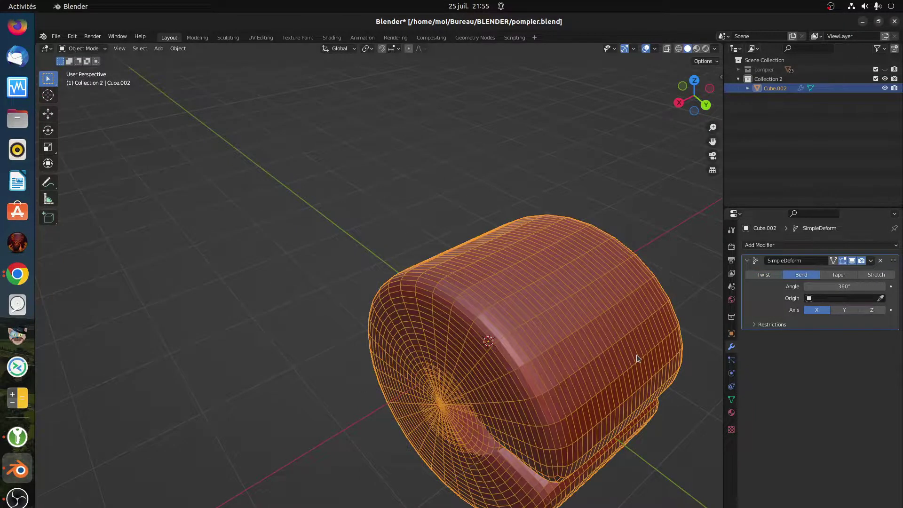
pyautogui.moveTo(636, 354); pyautogui.dragTo(682, 296, button='middle')
pyautogui.moveTo(853, 285); pyautogui.dragTo(809, 286)
pyautogui.click(858, 285)
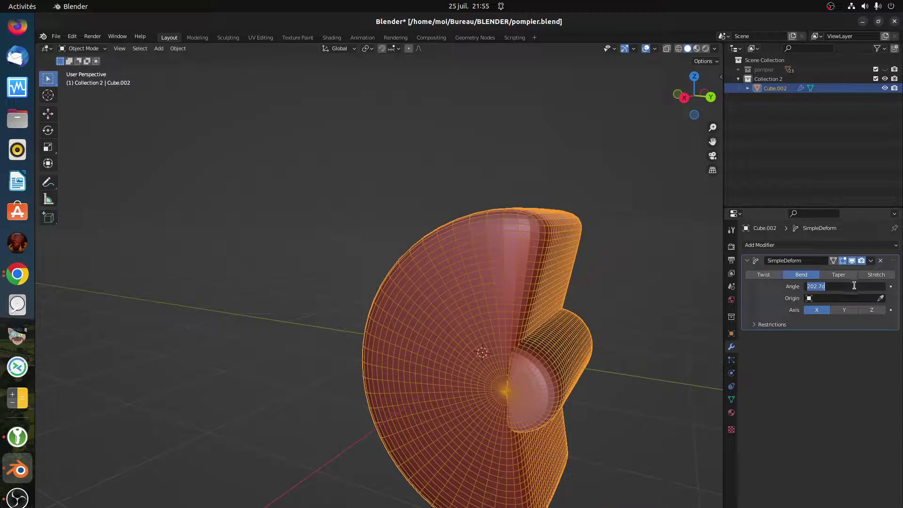
pyautogui.write('203')
pyautogui.press('Return')
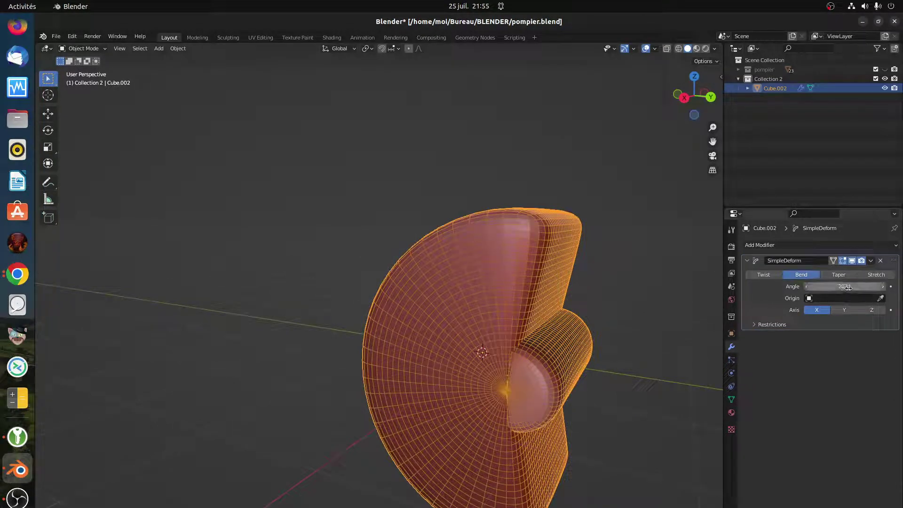
# Try a negative bend of -103° on the cube and bring the angle back to 3.6°
pyautogui.moveTo(848, 287); pyautogui.dragTo(772, 287)
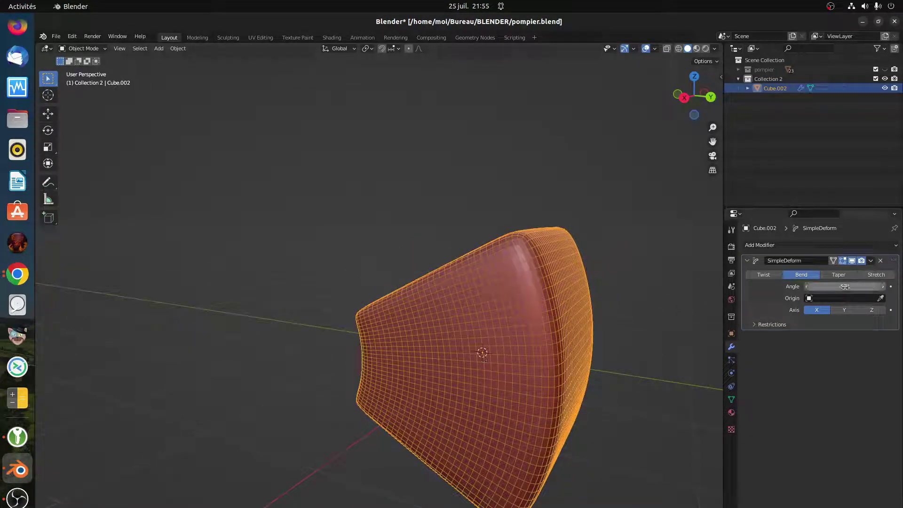
pyautogui.moveTo(844, 287); pyautogui.dragTo(818, 287)
pyautogui.moveTo(690, 291); pyautogui.dragTo(512, 408, button='middle')
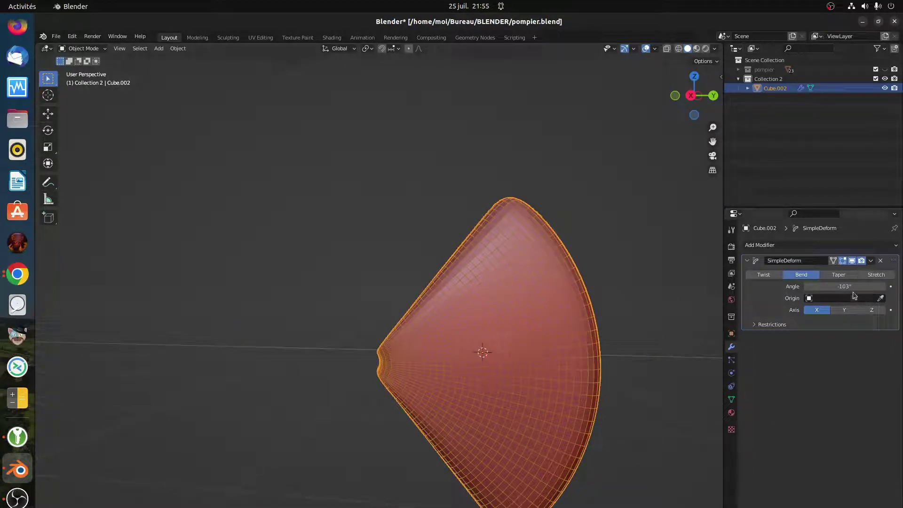
pyautogui.moveTo(844, 287); pyautogui.dragTo(869, 287)
pyautogui.moveTo(606, 380); pyautogui.dragTo(621, 377, button='middle')
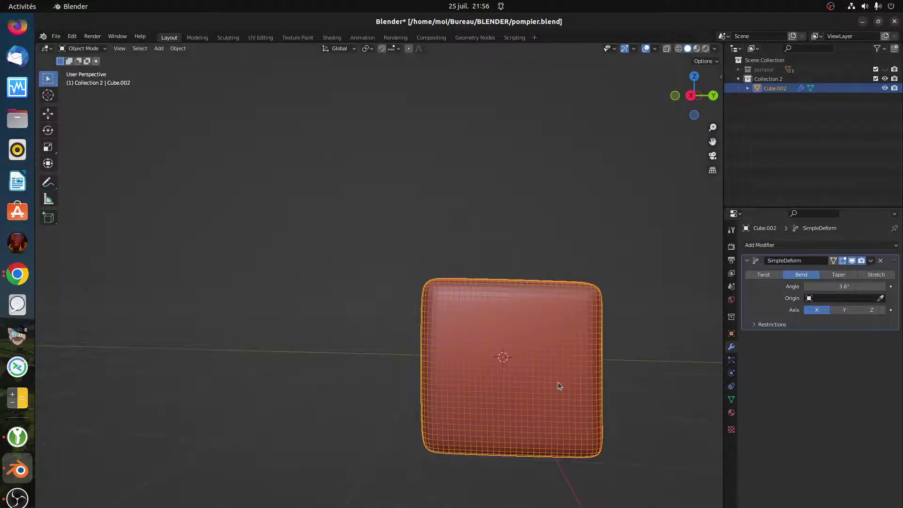
# Add a Plain Axes empty at the world origin from the top orthographic view
pyautogui.press('KP_7')
pyautogui.scroll(-4, 518, 399)
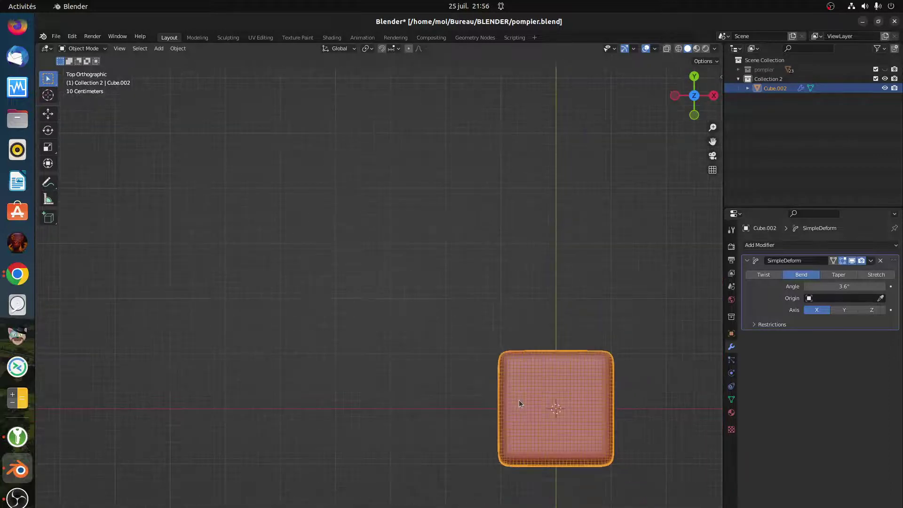
pyautogui.keyDown('shift'); pyautogui.moveTo(497, 417); pyautogui.dragTo(427, 363, button='middle'); pyautogui.keyUp('shift')
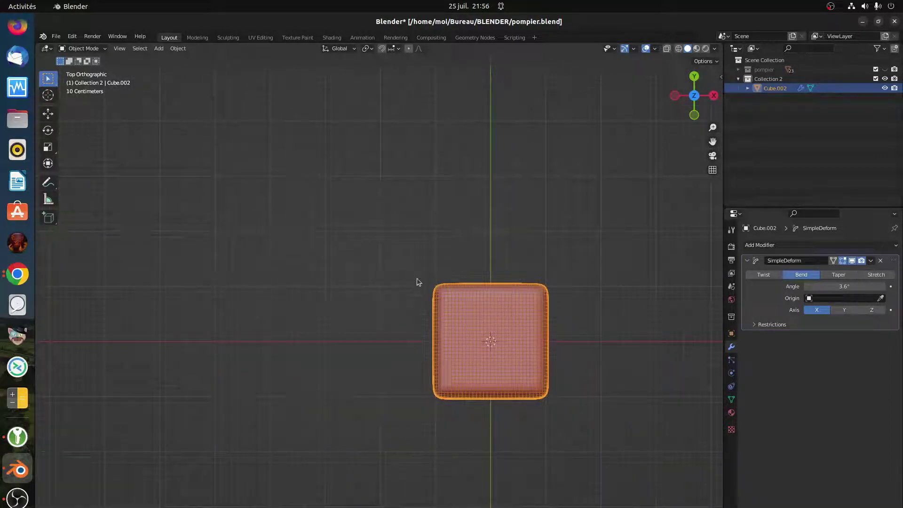
pyautogui.click(159, 49)
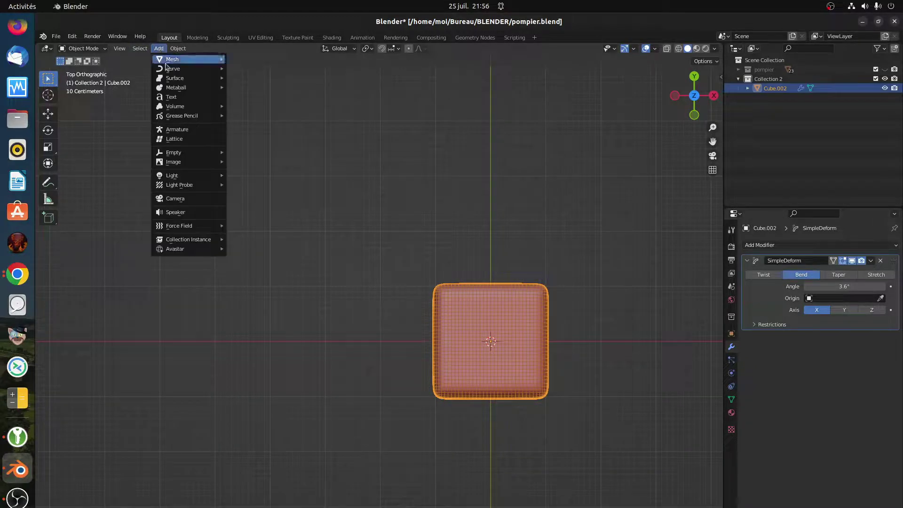
pyautogui.moveTo(173, 79)
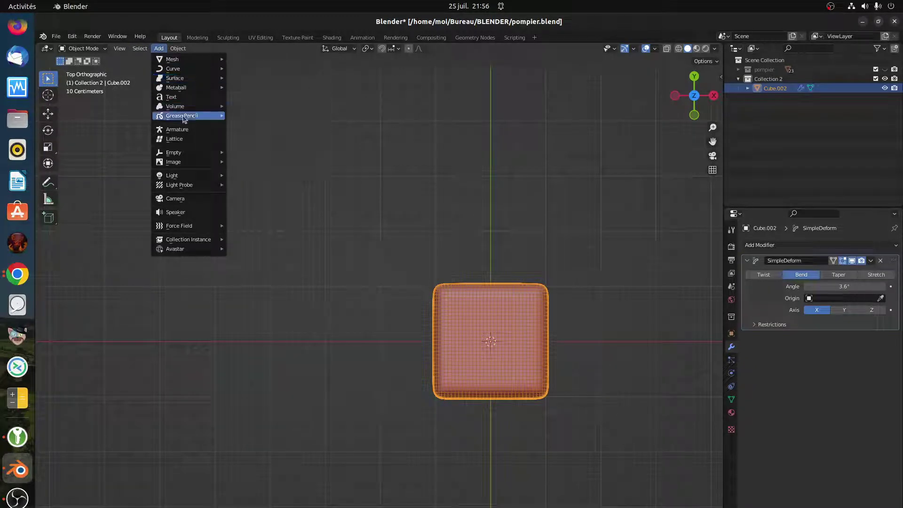
pyautogui.moveTo(180, 168)
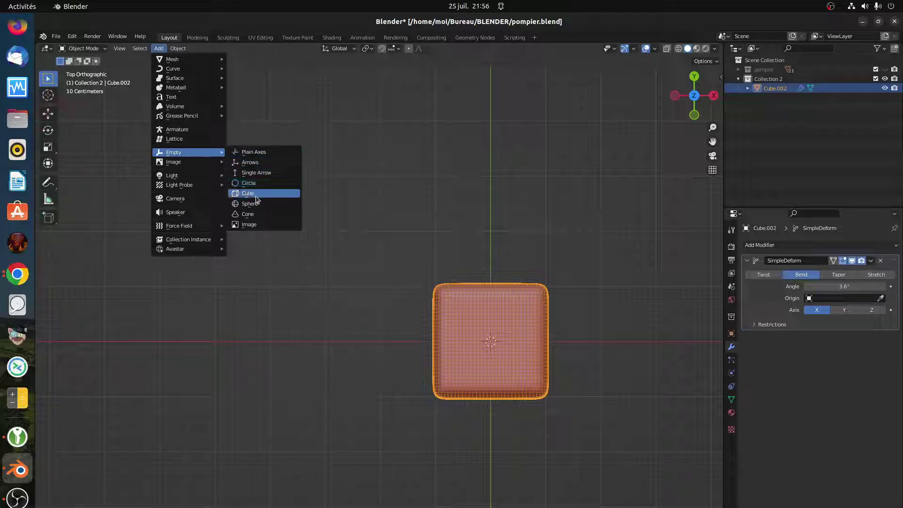
pyautogui.click(258, 152)
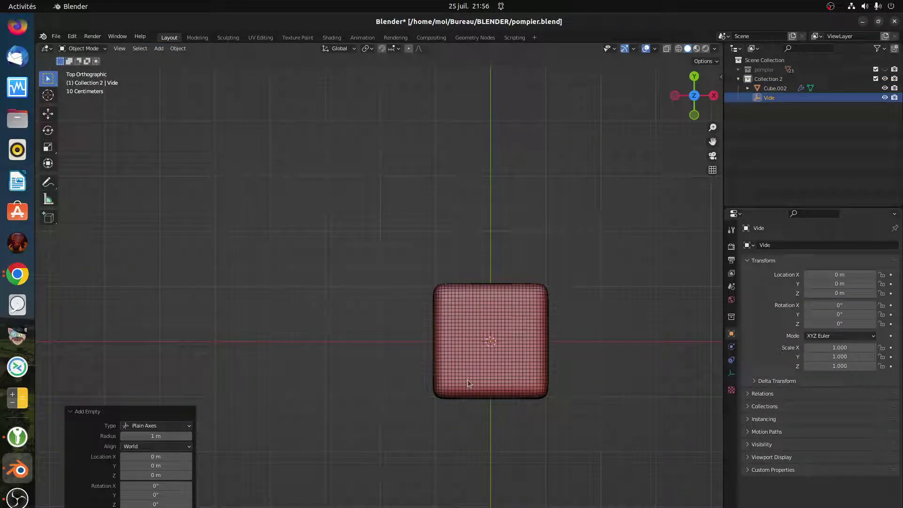
# Move the empty about -2.43 m along the X axis, beside the cube
pyautogui.scroll(5, 497, 341)
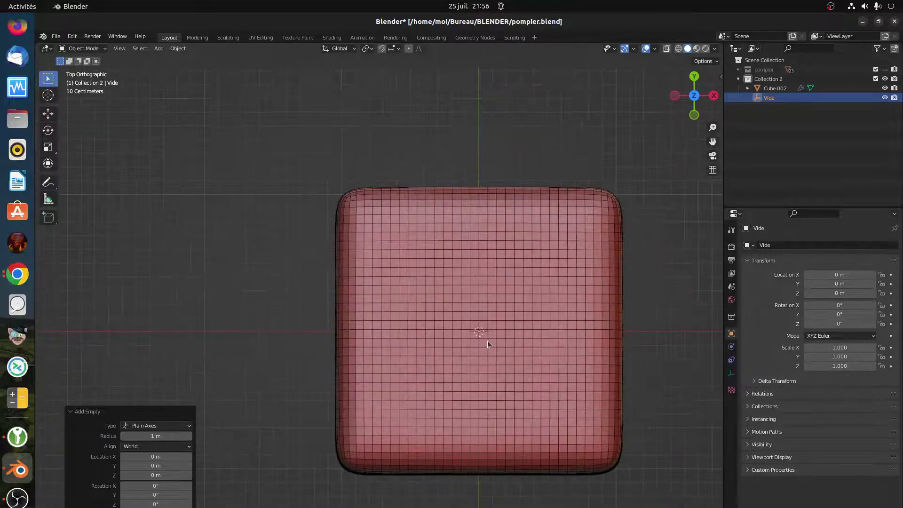
pyautogui.scroll(-3, 487, 340)
pyautogui.scroll(-2, 489, 347)
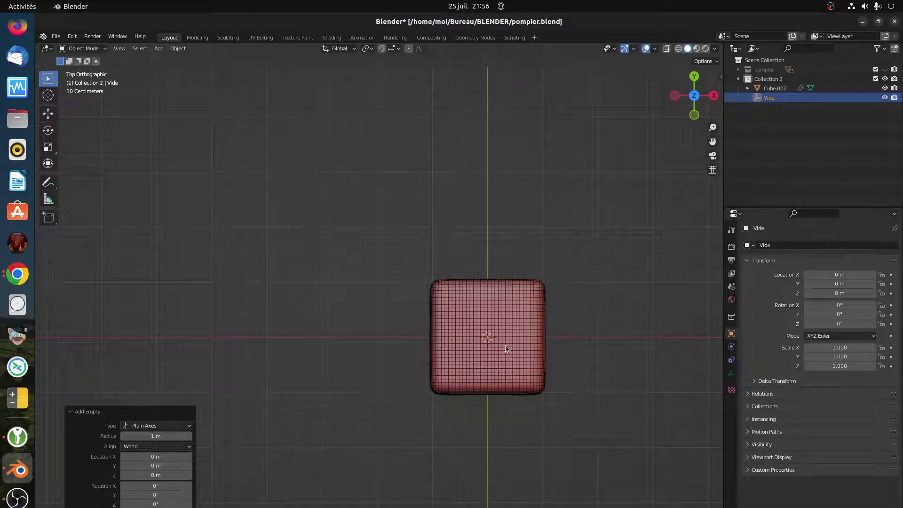
pyautogui.press('g')
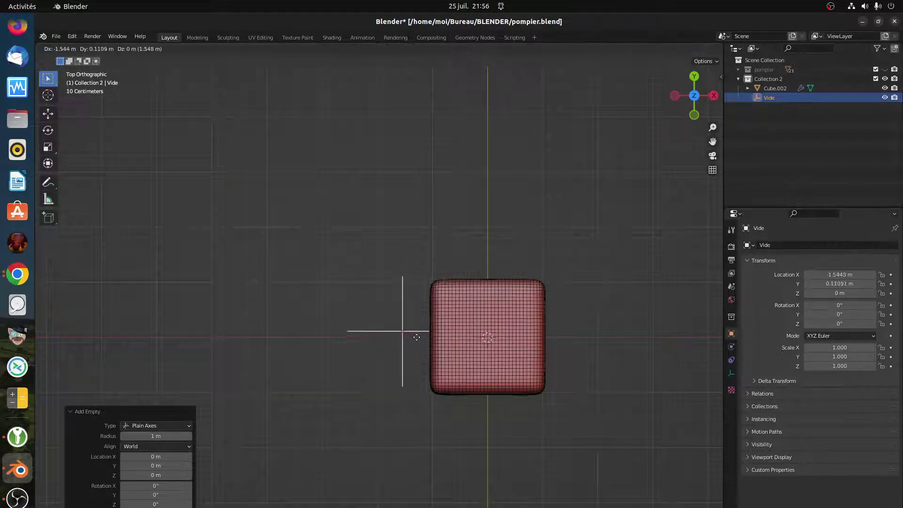
pyautogui.click(374, 345)
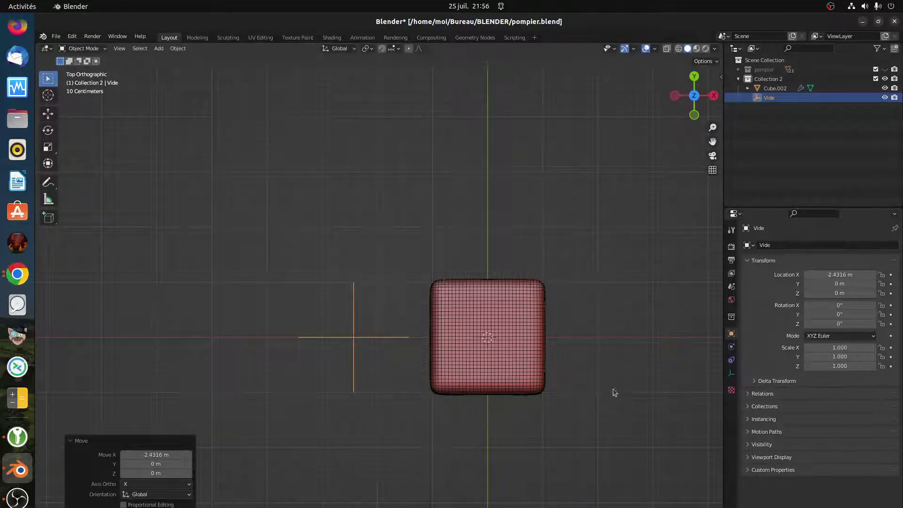
# Assign the empty as the origin of the cube's Simple Deform modifier and set the bend angle to 76.6°
pyautogui.click(530, 370)
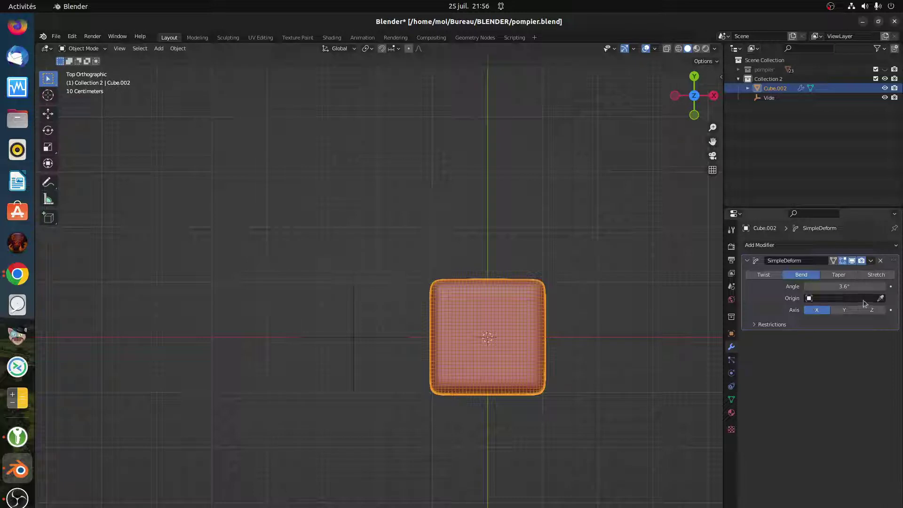
pyautogui.click(881, 299)
pyautogui.click(351, 336)
pyautogui.moveTo(556, 421); pyautogui.dragTo(659, 339, button='middle')
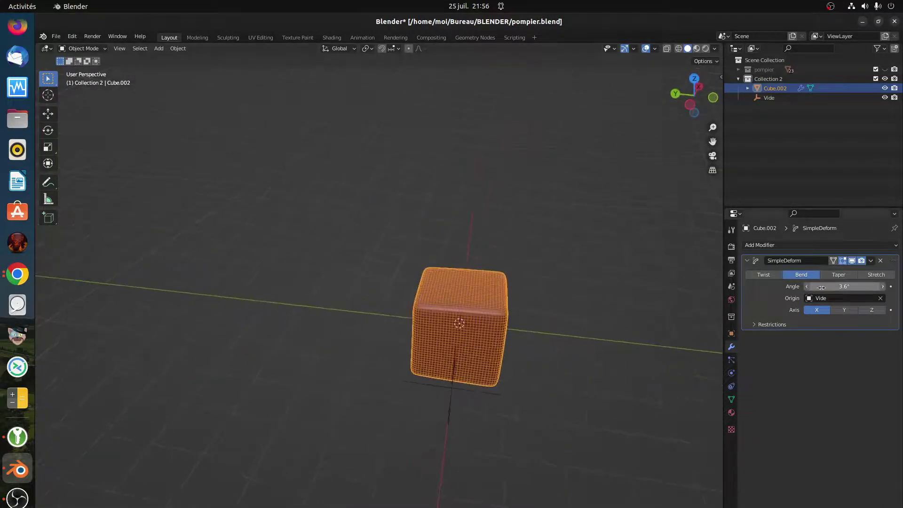
pyautogui.moveTo(821, 286); pyautogui.dragTo(857, 286)
pyautogui.moveTo(484, 407); pyautogui.dragTo(473, 388, button='middle')
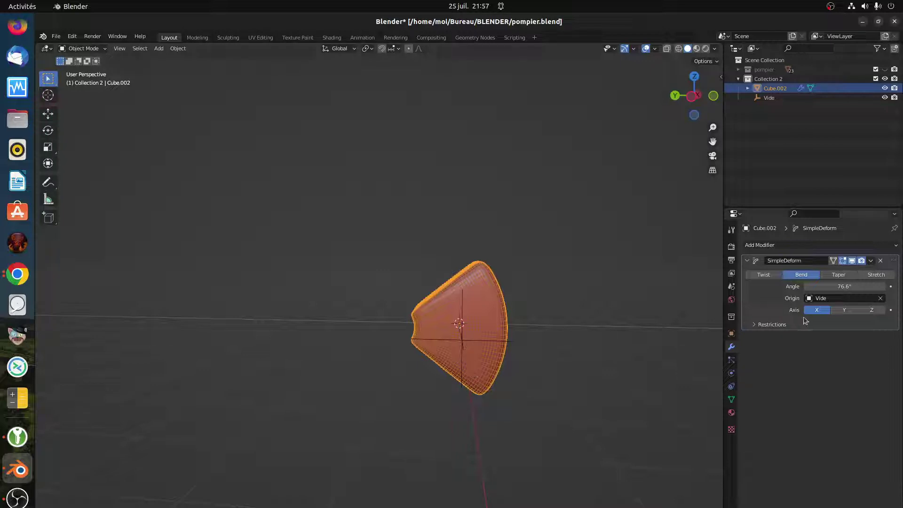
# Try moving the empty freely around the bent cube and cancel the move
pyautogui.moveTo(444, 366); pyautogui.dragTo(376, 471, button='middle')
pyautogui.click(388, 382)
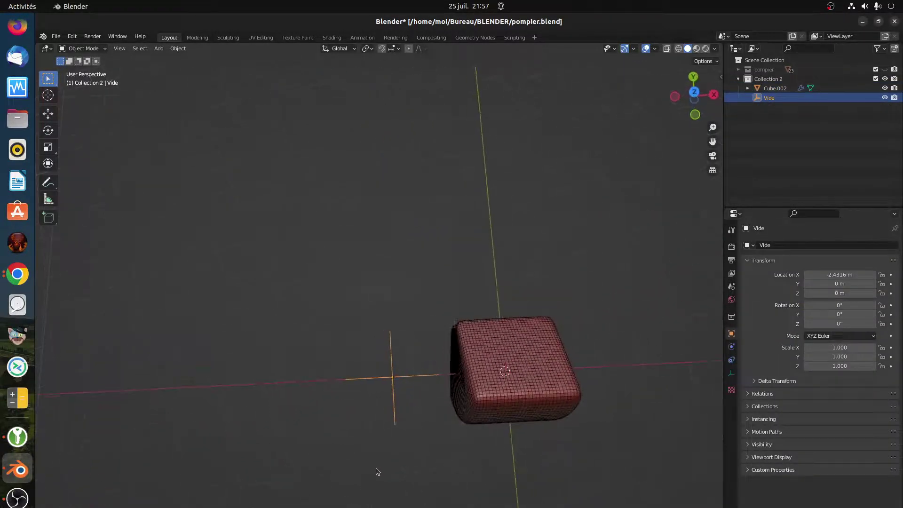
pyautogui.moveTo(425, 416)
pyautogui.mouseDown(button='middle')
pyautogui.moveTo(485, 389)
pyautogui.moveTo(433, 415)
pyautogui.mouseUp(button='middle')
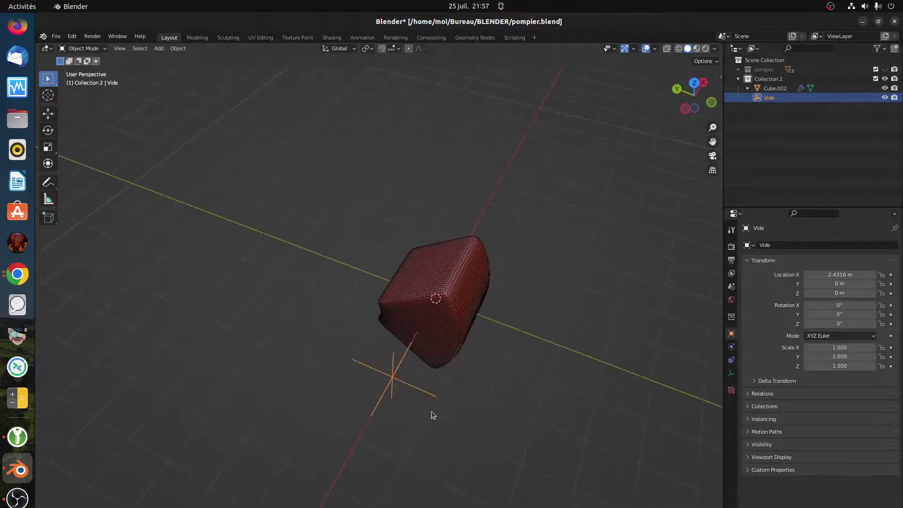
pyautogui.press('g')
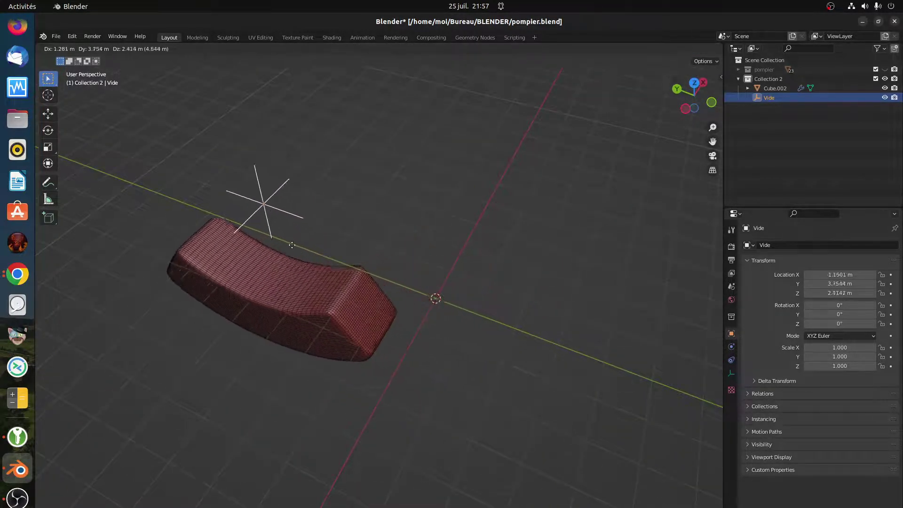
pyautogui.moveTo(253, 230)
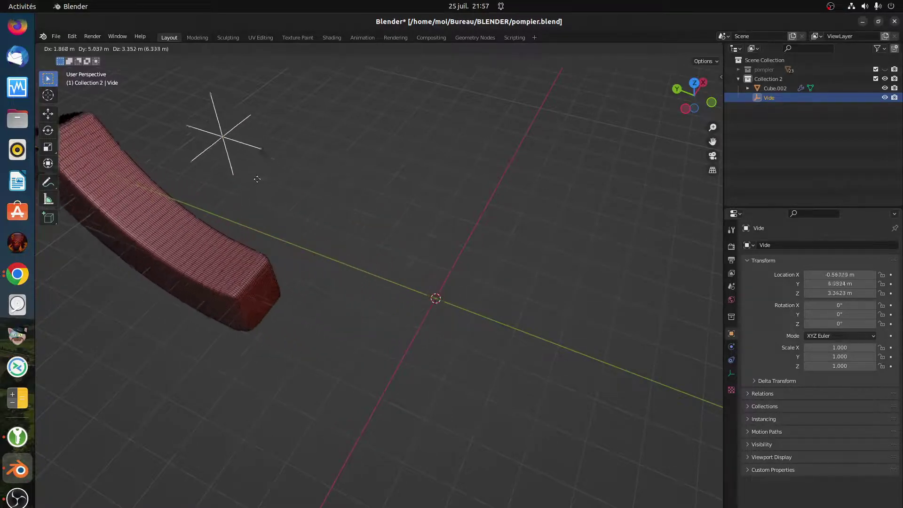
pyautogui.moveTo(245, 167)
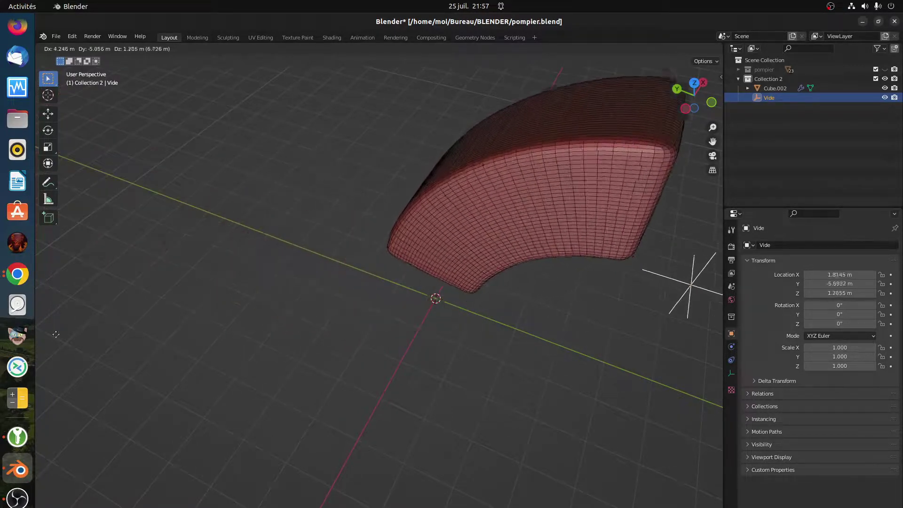
pyautogui.moveTo(53, 382)
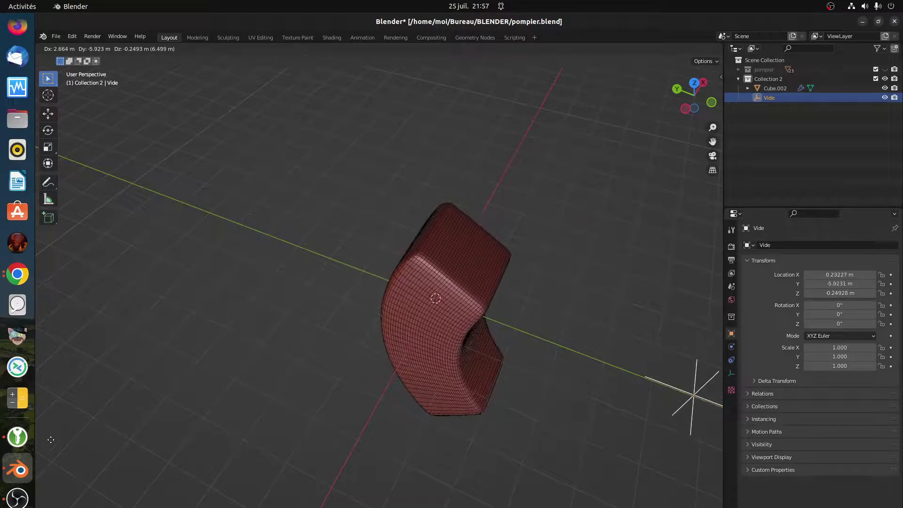
pyautogui.moveTo(55, 442)
pyautogui.press('Escape')
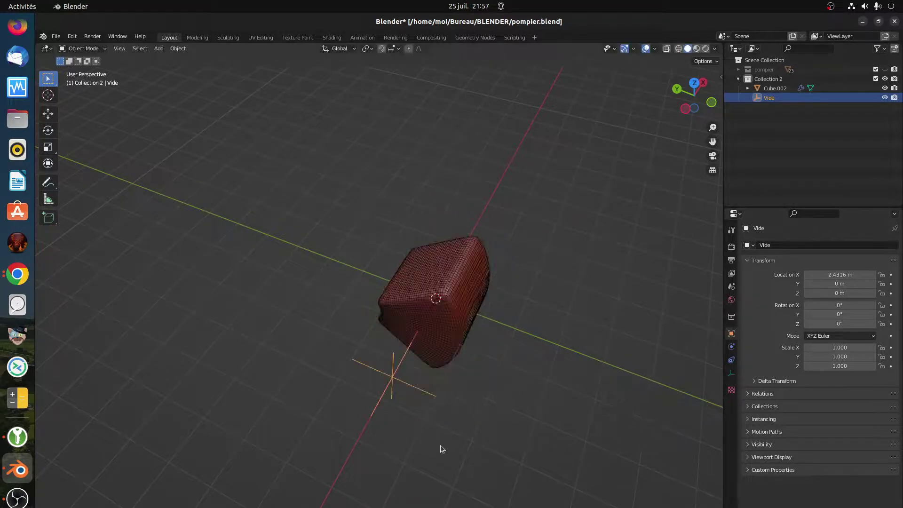
# In the left orthographic view, move the empty along the Y axis to a Y location of about 8.02 m
pyautogui.moveTo(440, 444); pyautogui.dragTo(510, 414, button='middle')
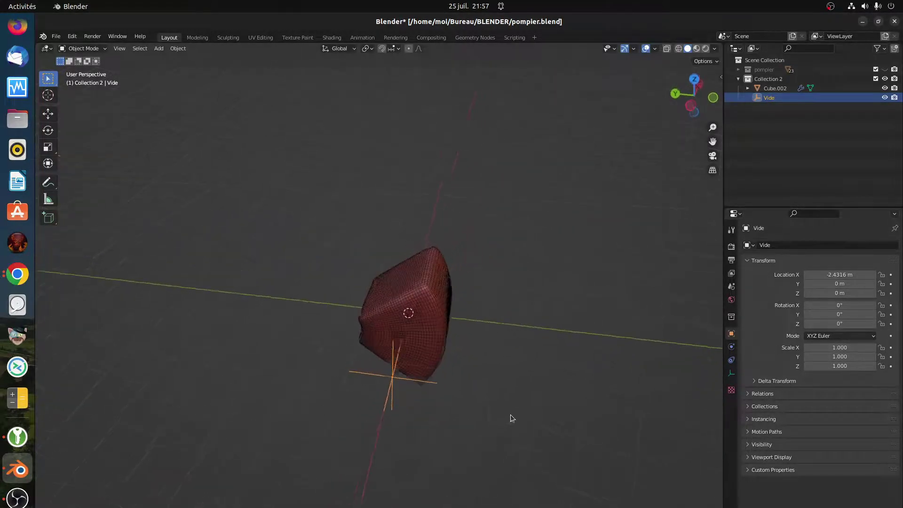
pyautogui.press('KP_3')
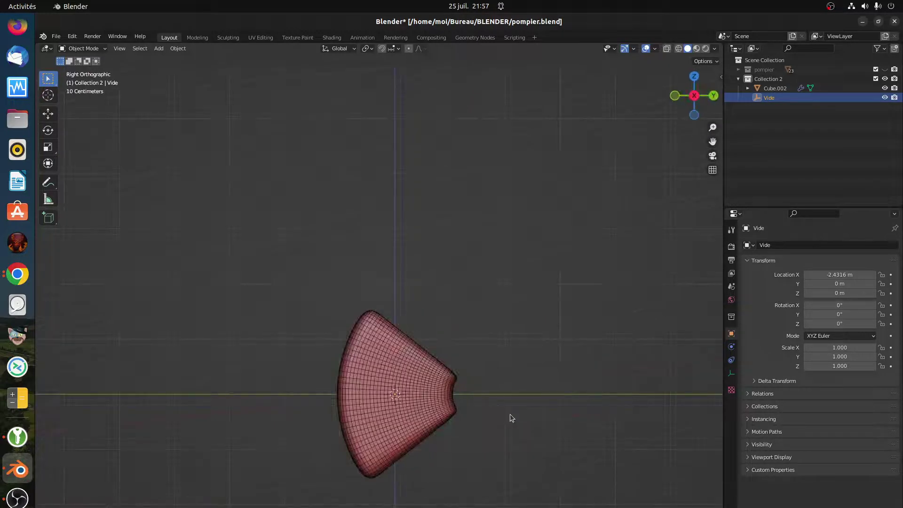
pyautogui.press('ctrl+KP_3')
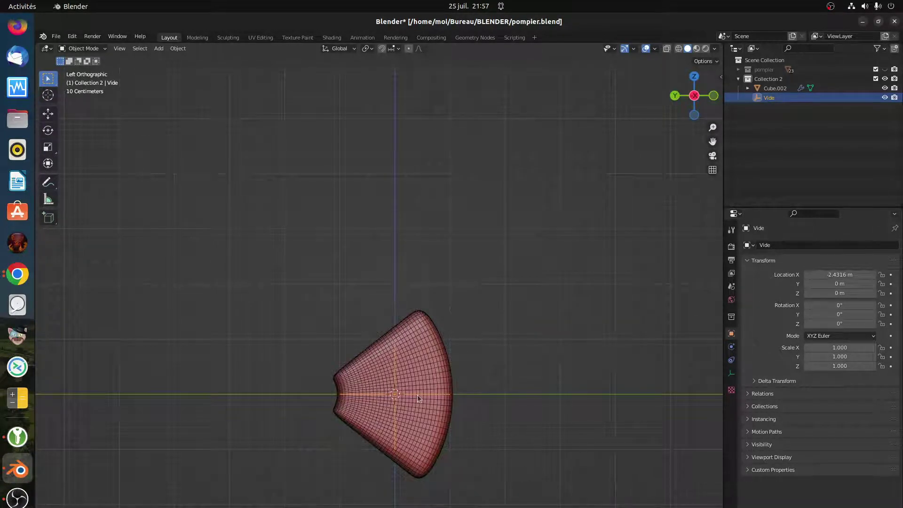
pyautogui.press('g')
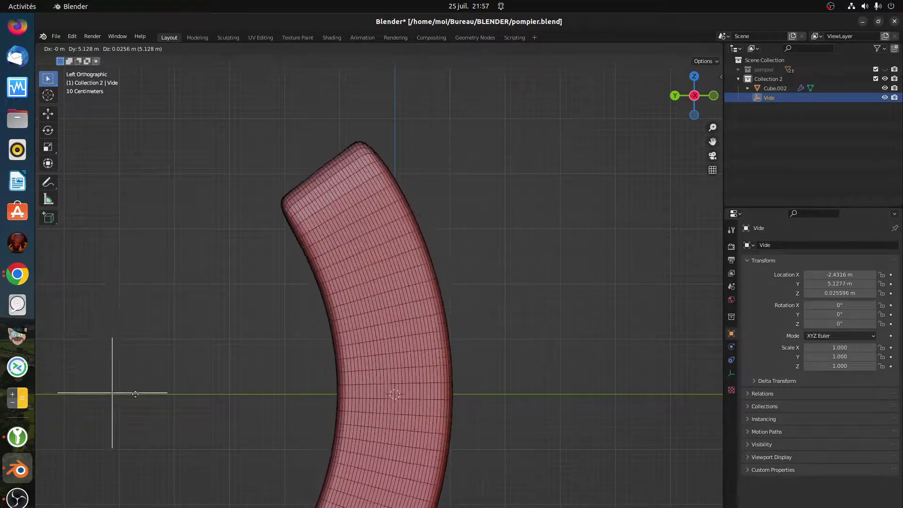
pyautogui.press('y')
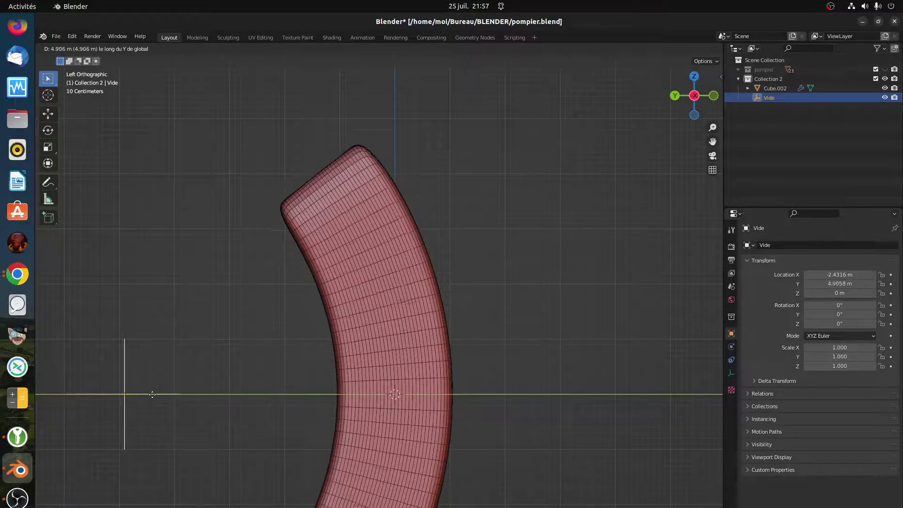
pyautogui.click(89, 395)
pyautogui.scroll(-4, 206, 402)
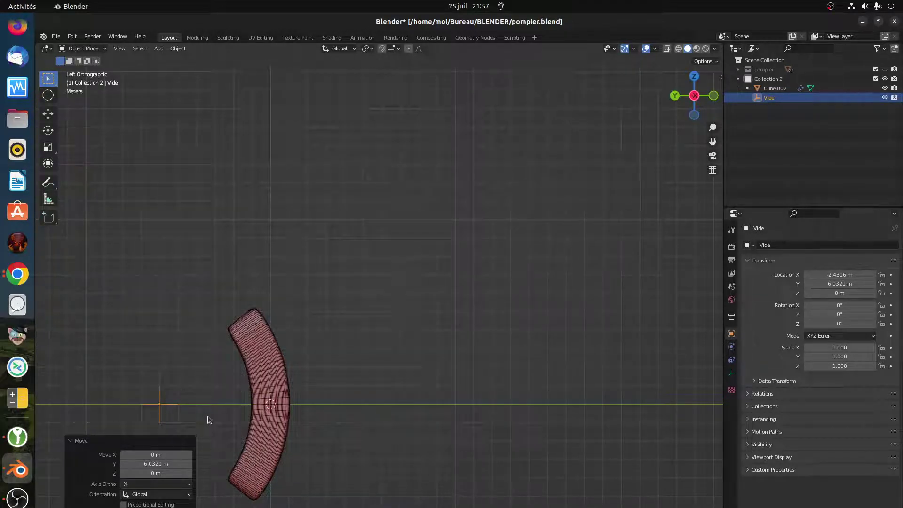
pyautogui.press('g')
pyautogui.press('y')
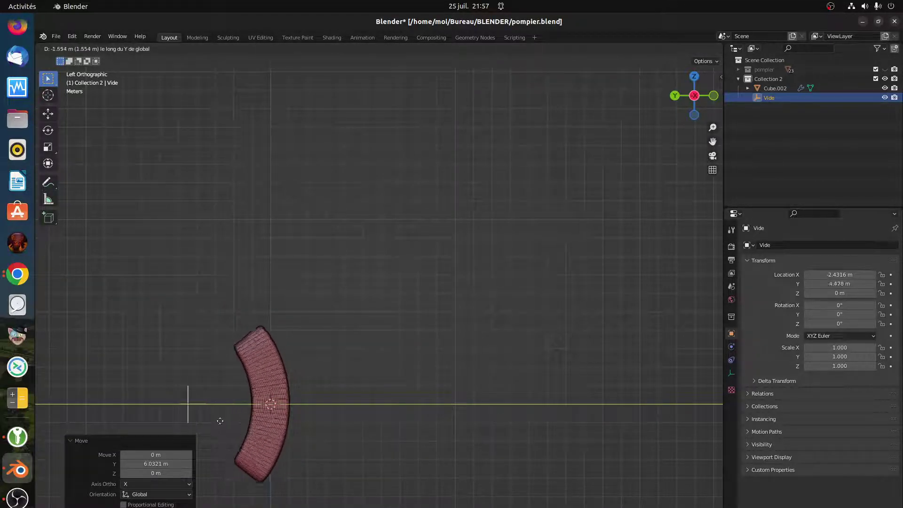
pyautogui.click(172, 420)
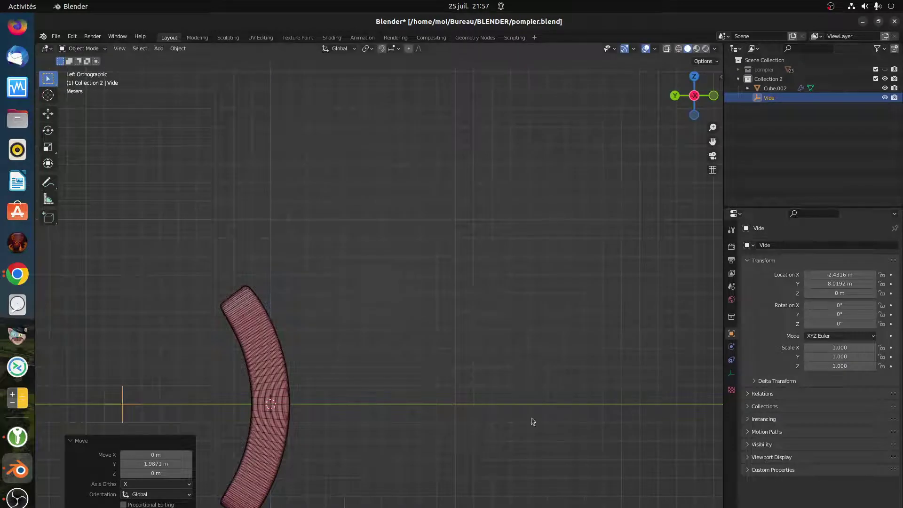
# Increase the cube's Simple Deform bend angle to 184°
pyautogui.click(273, 365)
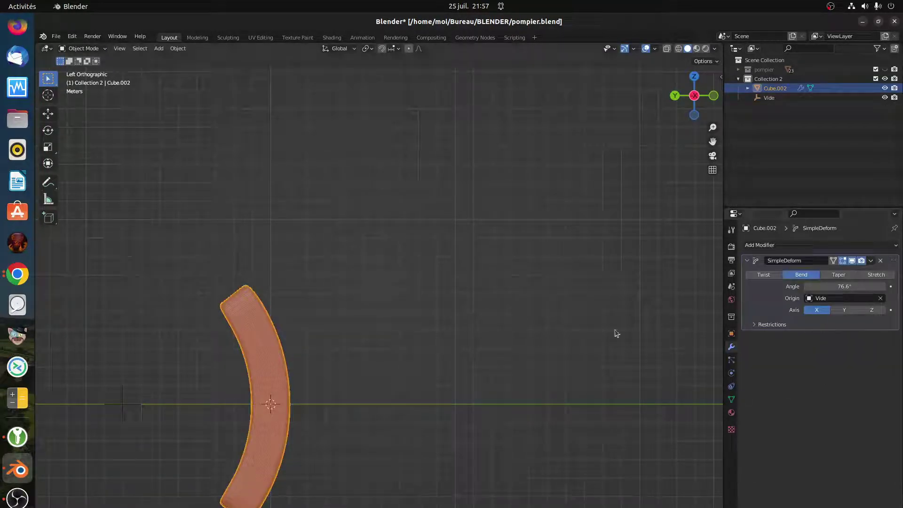
pyautogui.moveTo(840, 288); pyautogui.dragTo(883, 288)
pyautogui.scroll(-2, 327, 412)
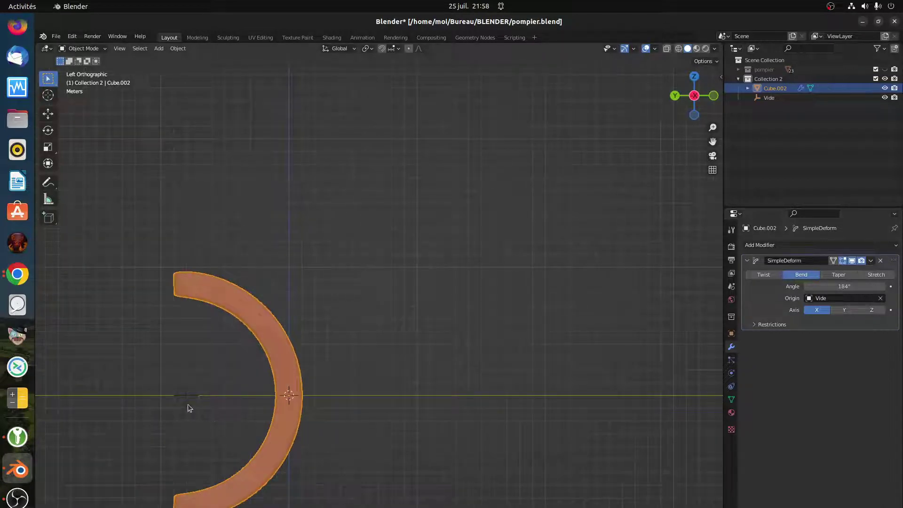
# Move the empty about 1.91 m further along the Y axis, away from the bent cube
pyautogui.click(187, 396)
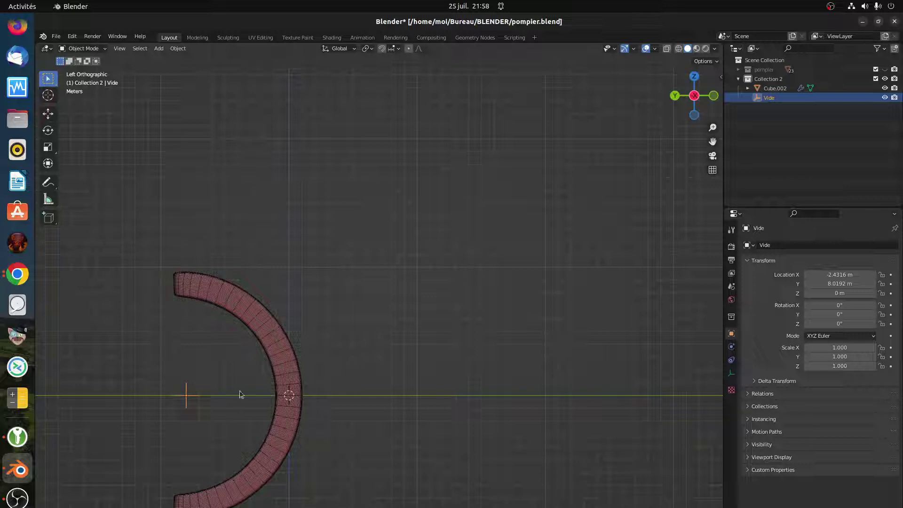
pyautogui.press('g')
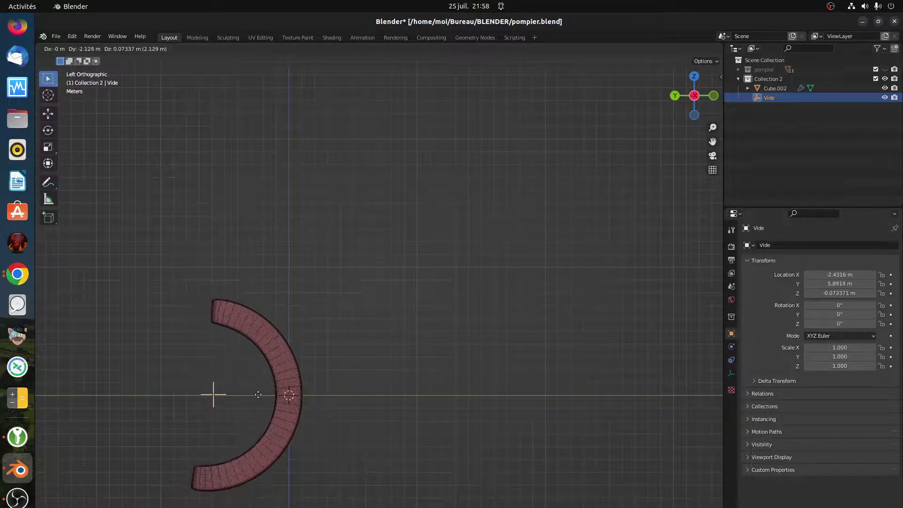
pyautogui.press('y')
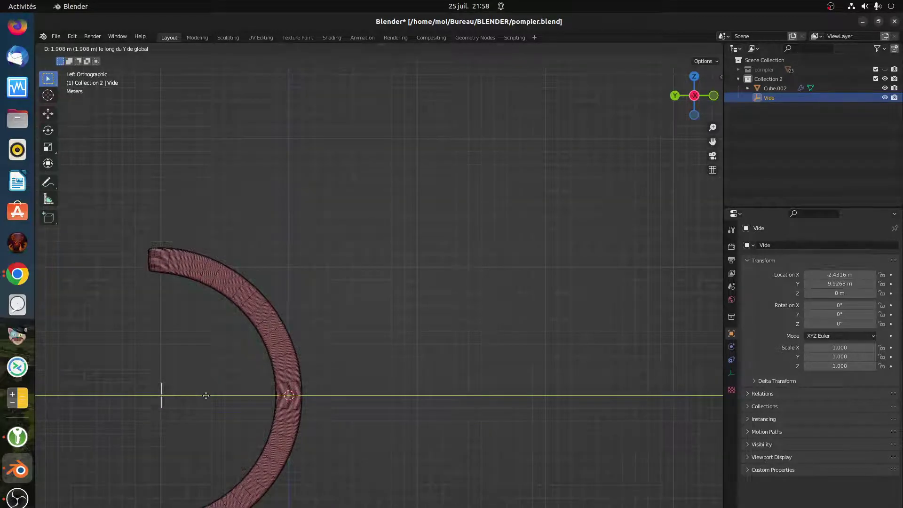
pyautogui.click(192, 411)
# In the right orthographic view, move the empty another 6.85 m or so along the Y axis to widen the arc
pyautogui.moveTo(192, 411); pyautogui.dragTo(336, 416, button='middle')
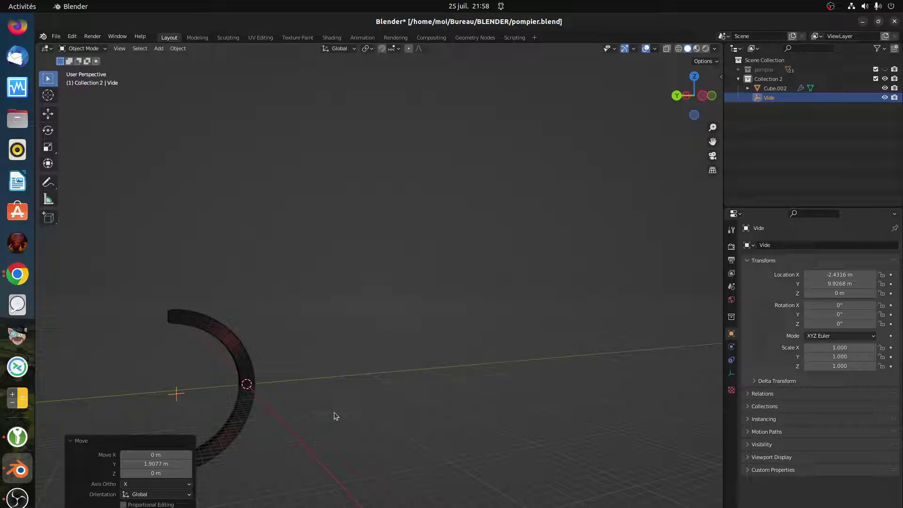
pyautogui.press('KP_3')
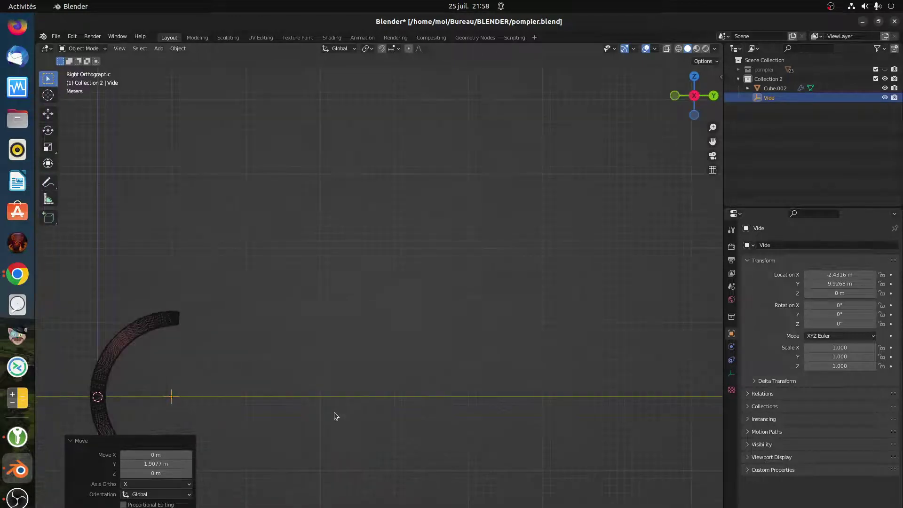
pyautogui.keyDown('shift'); pyautogui.moveTo(333, 416); pyautogui.dragTo(347, 310, button='middle'); pyautogui.keyUp('shift')
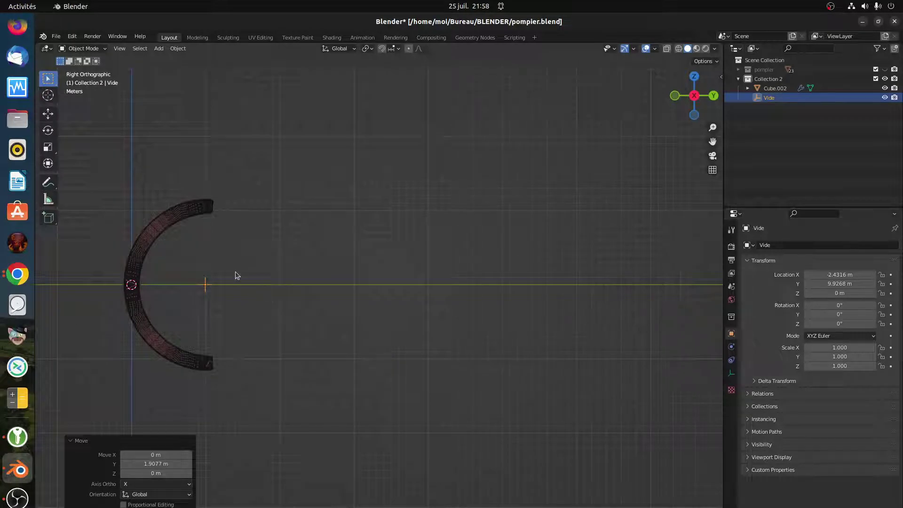
pyautogui.press('g')
pyautogui.press('y')
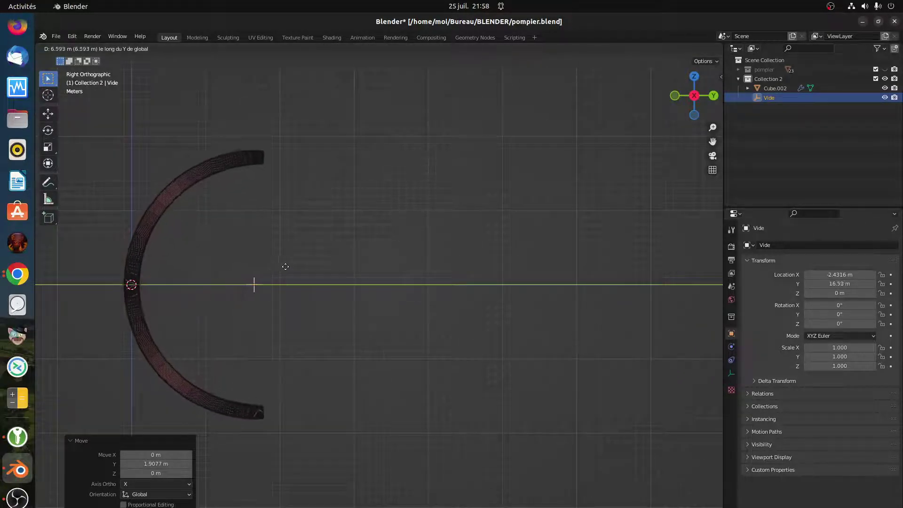
pyautogui.click(287, 266)
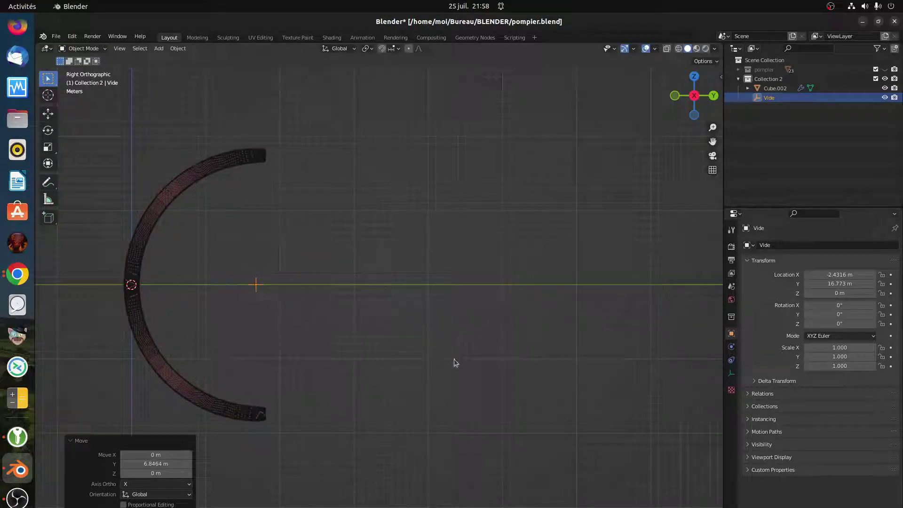
# Scale the empty along the Z axis to about 0.547 to flatten the arc
pyautogui.press('s')
pyautogui.press('z')
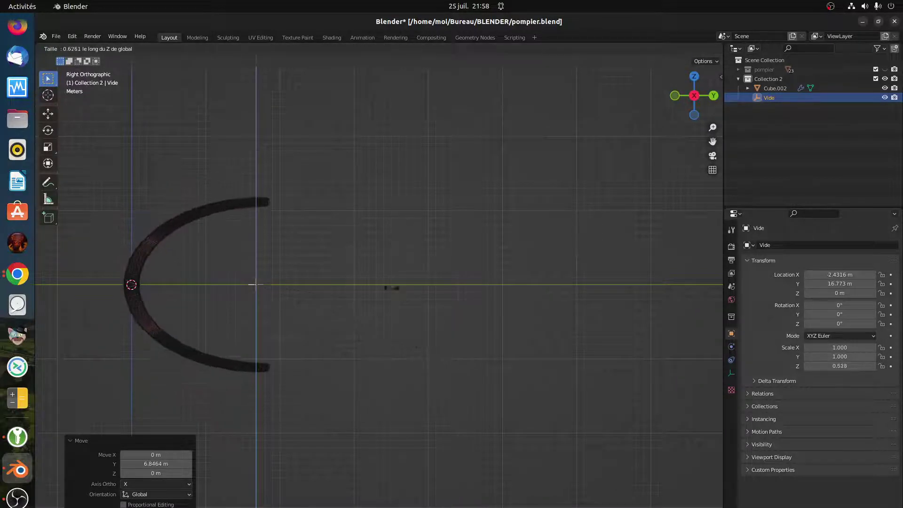
pyautogui.click(375, 268)
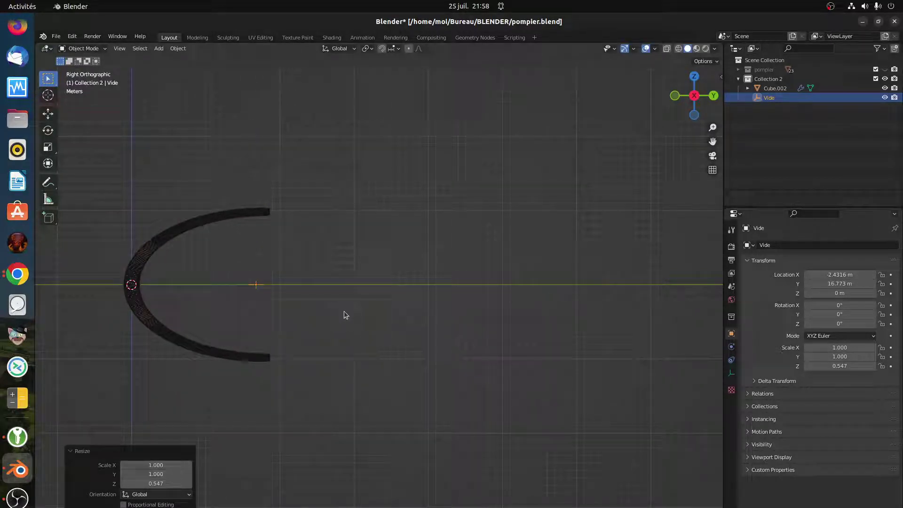
# Select both the arc and the empty and rotate them together about 91.1° so the arch opens downward
pyautogui.click(344, 312)
pyautogui.press('a')
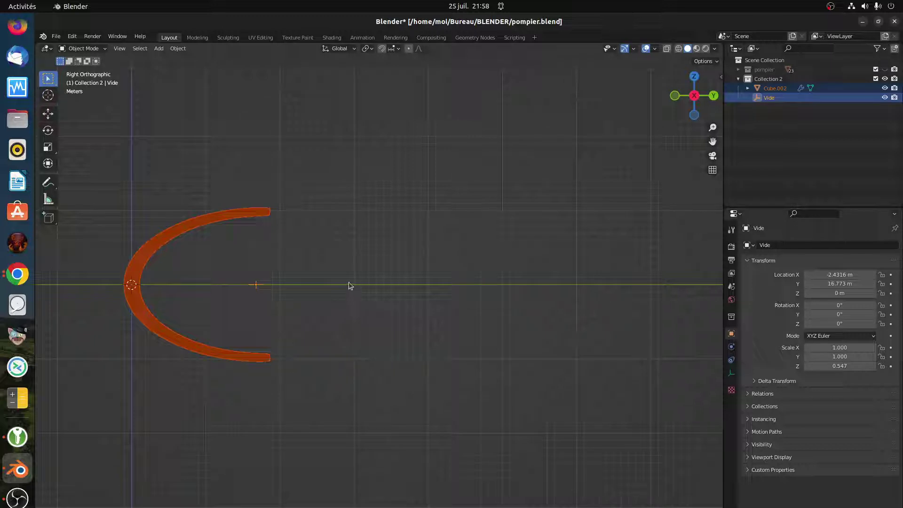
pyautogui.press('r')
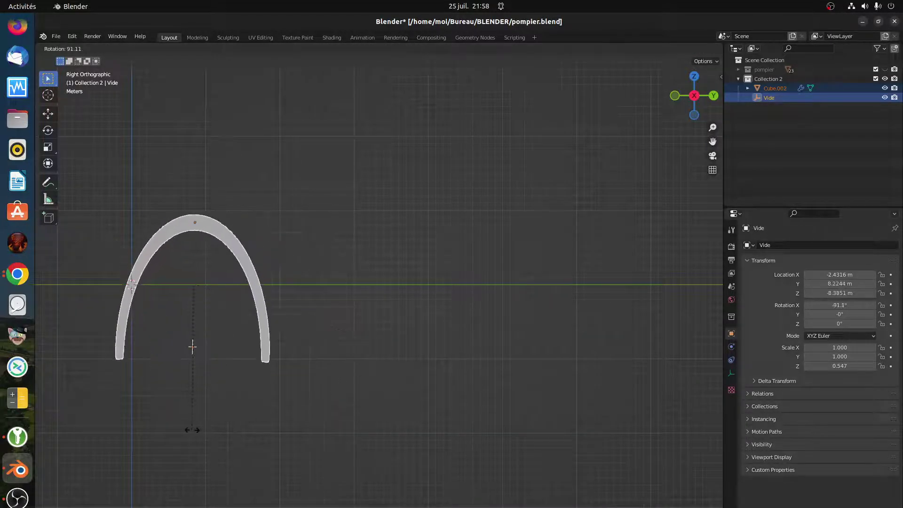
pyautogui.click(191, 429)
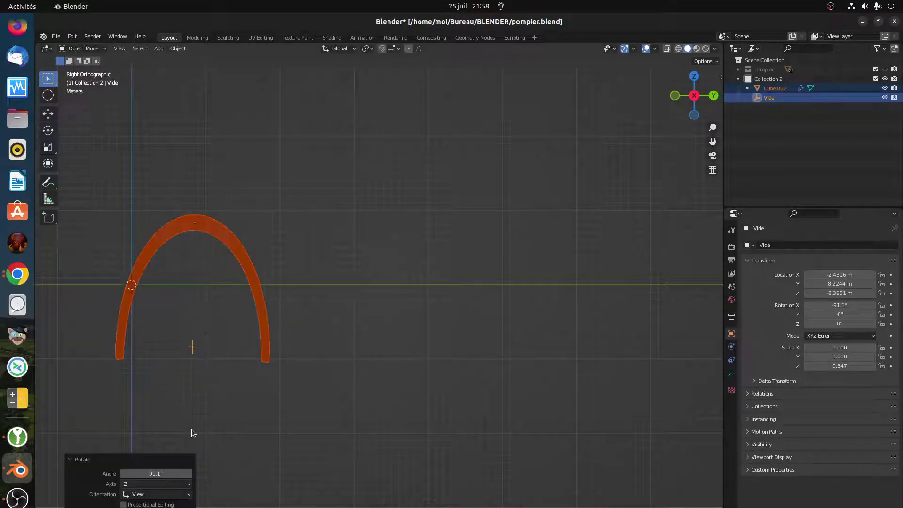
# Add a UV sphere at the world origin and scale it up uniformly by about 7
pyautogui.click(194, 290)
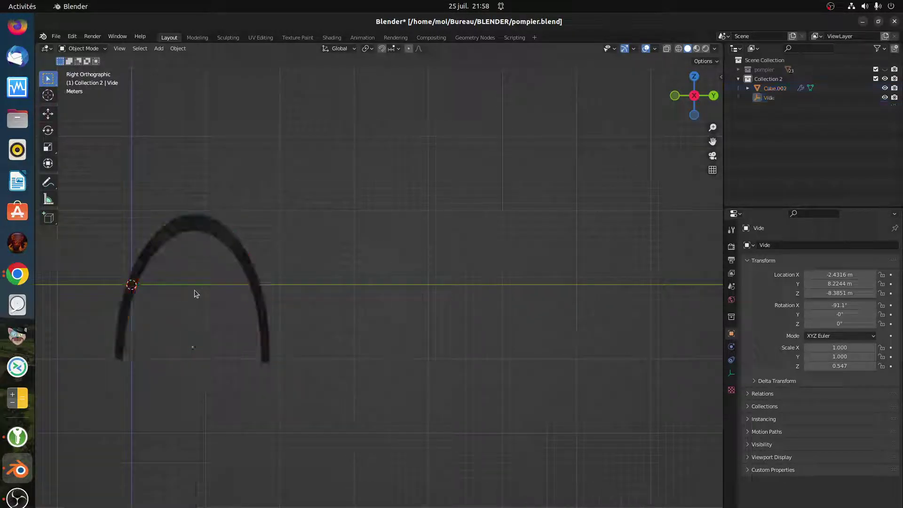
pyautogui.hotkey('shift', 'a')
pyautogui.moveTo(196, 291)
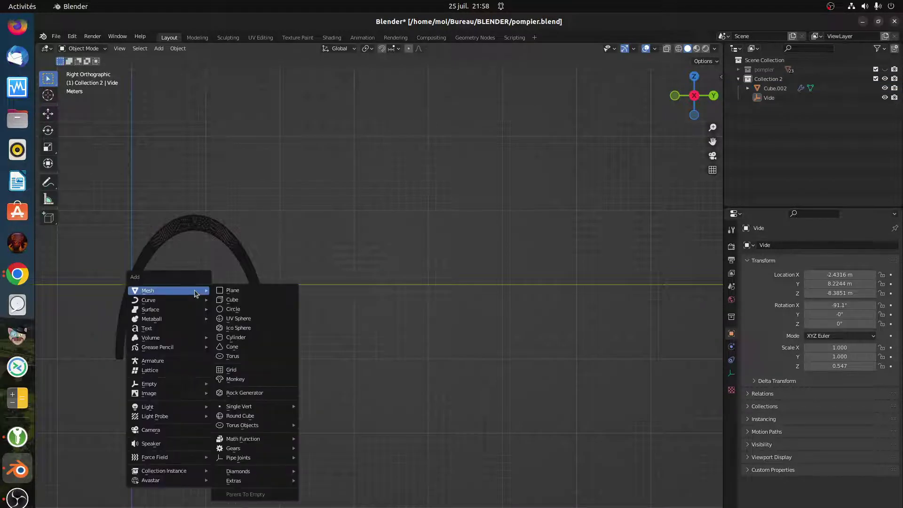
pyautogui.click(235, 319)
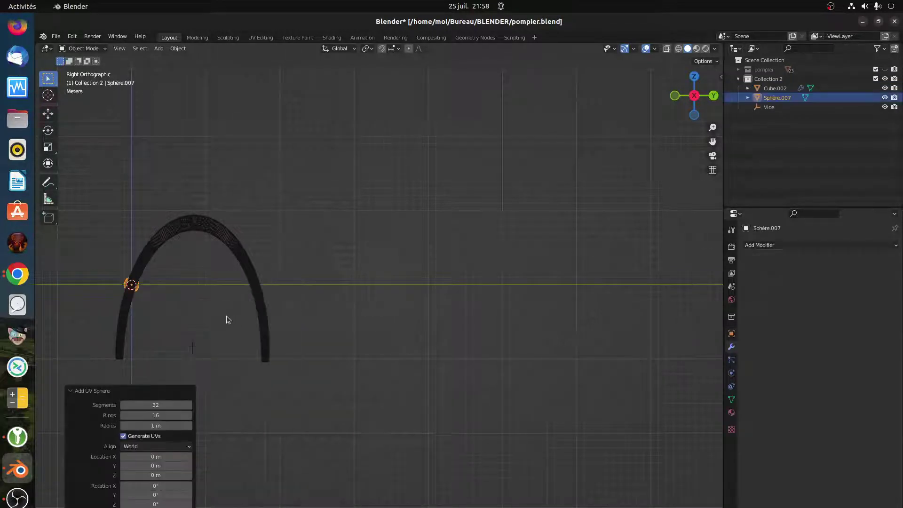
pyautogui.press('s')
pyautogui.press('Return')
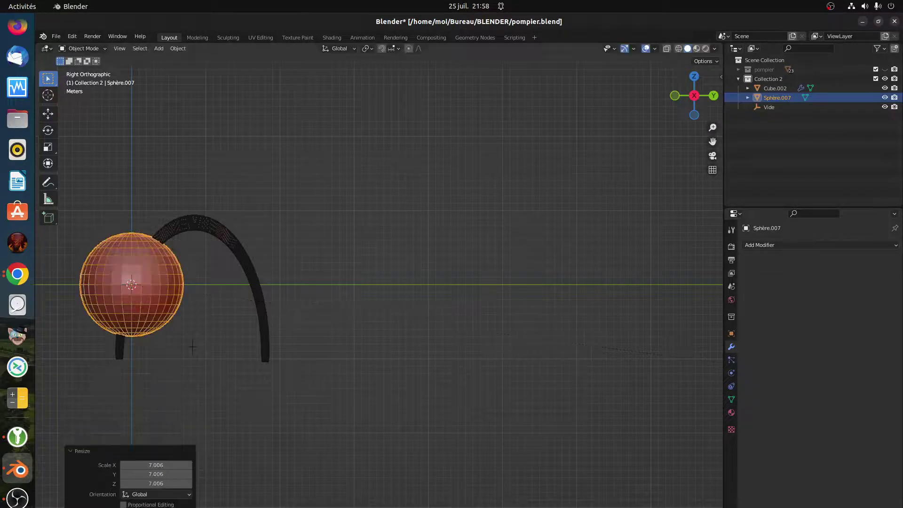
# Move the sphere so that it sits centred between the legs of the arch
pyautogui.press('g')
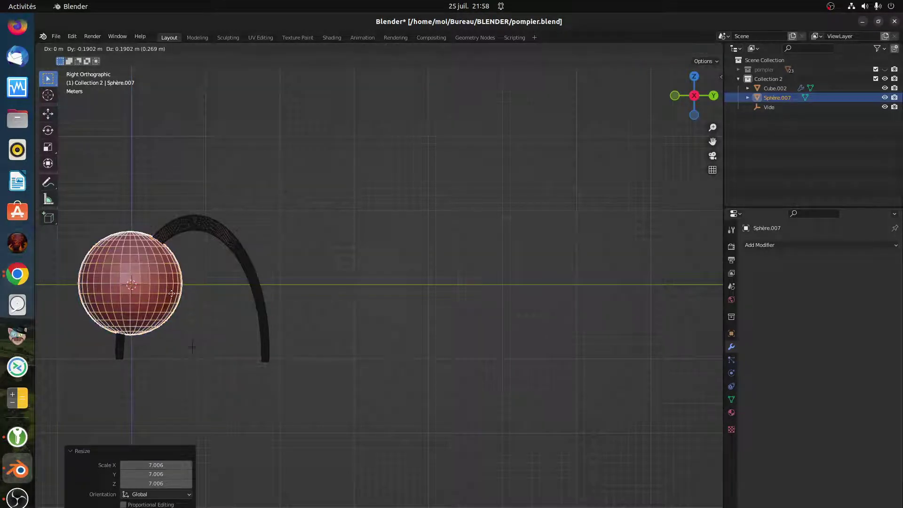
pyautogui.click(237, 294)
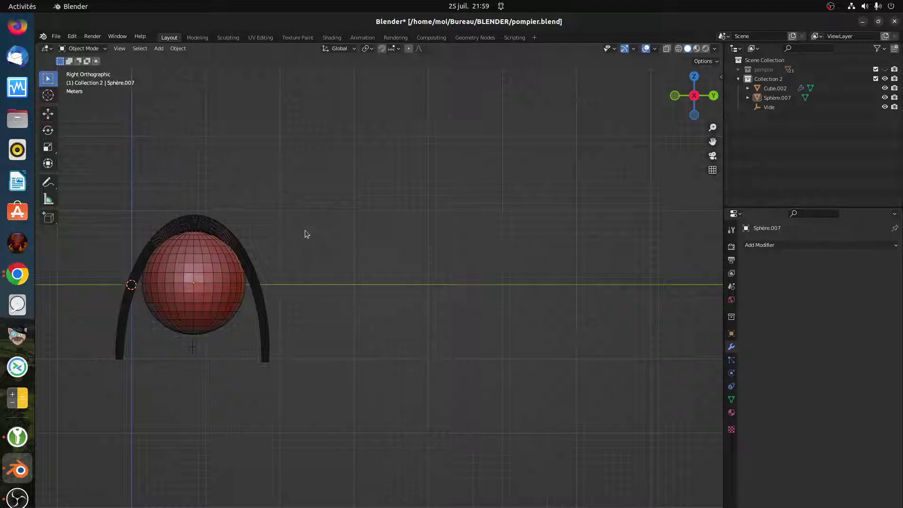
pyautogui.keyDown('shift'); pyautogui.moveTo(283, 214); pyautogui.dragTo(395, 218, button='middle'); pyautogui.keyUp('shift')
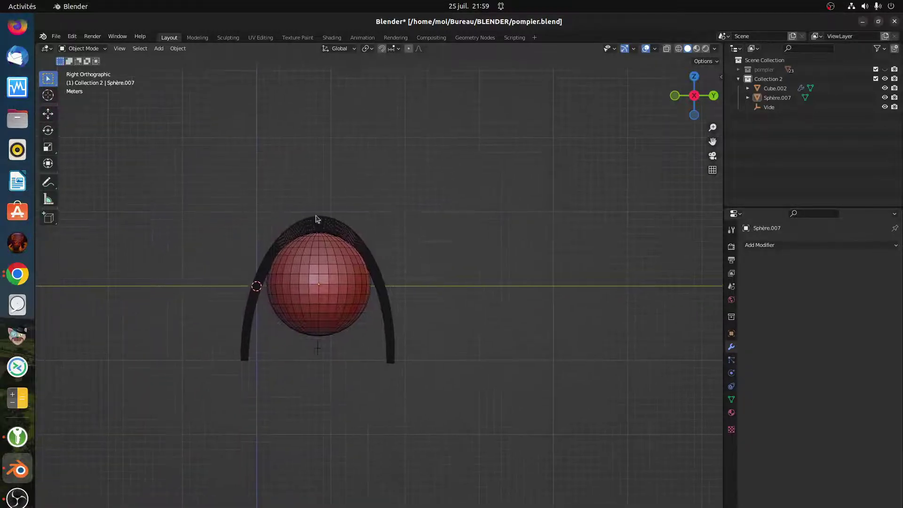
# Undo the sphere, the arch shaping and the empty as bend origin, back to the small cube with its Bend modifier
pyautogui.hotkey('ctrl', 'z')
pyautogui.hotkey('ctrl', 'z')
pyautogui.hotkey('ctrl', 'z')
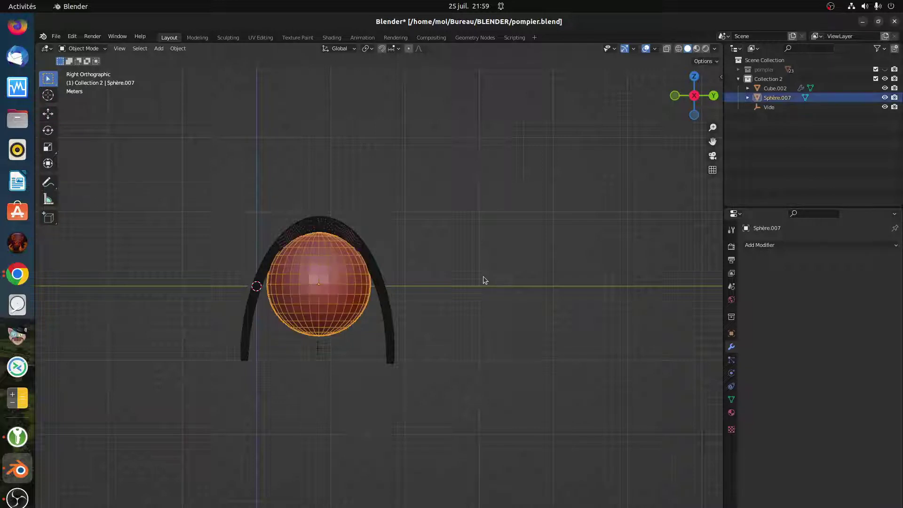
pyautogui.hotkey('ctrl', 'z')
pyautogui.hotkey('ctrl', 'z')
pyautogui.hotkey('ctrl', 'z')
pyautogui.hotkey('ctrl', 'z')
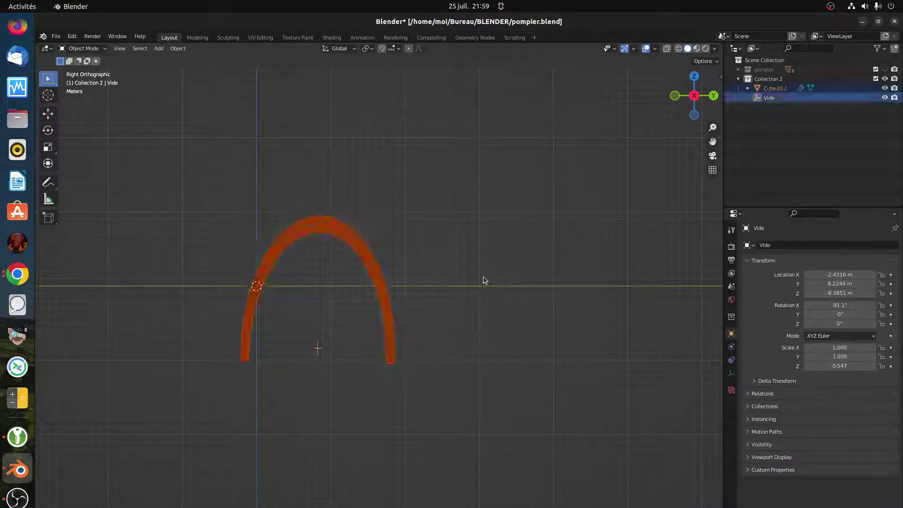
pyautogui.hotkey('ctrl', 'z')
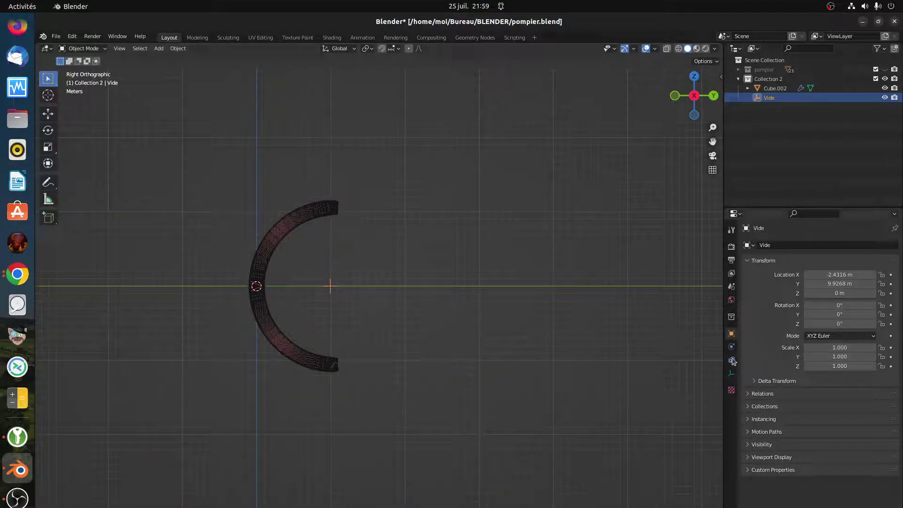
pyautogui.hotkey('ctrl', 'z')
pyautogui.hotkey('ctrl', 'z')
pyautogui.hotkey('ctrl', 'z')
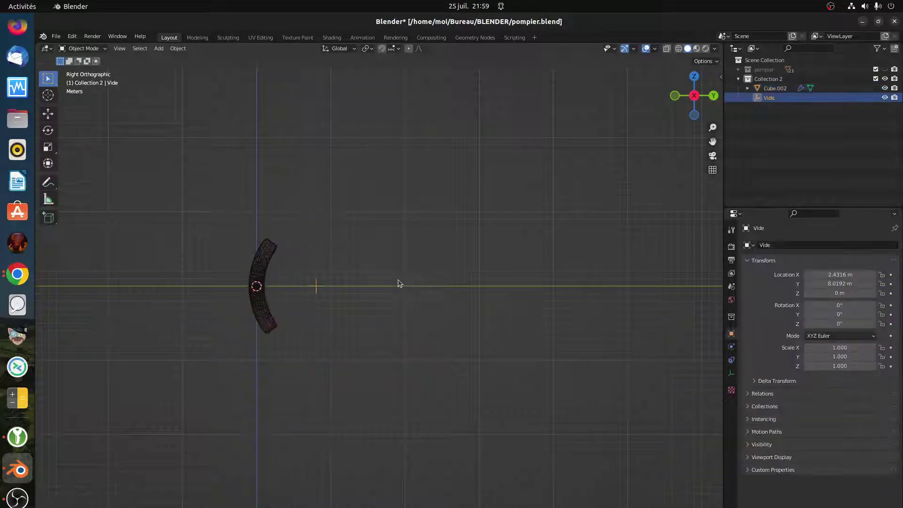
pyautogui.hotkey('ctrl', 'z')
pyautogui.hotkey('ctrl', 'z')
pyautogui.hotkey('ctrl', 'z')
pyautogui.hotkey('ctrl', 'z')
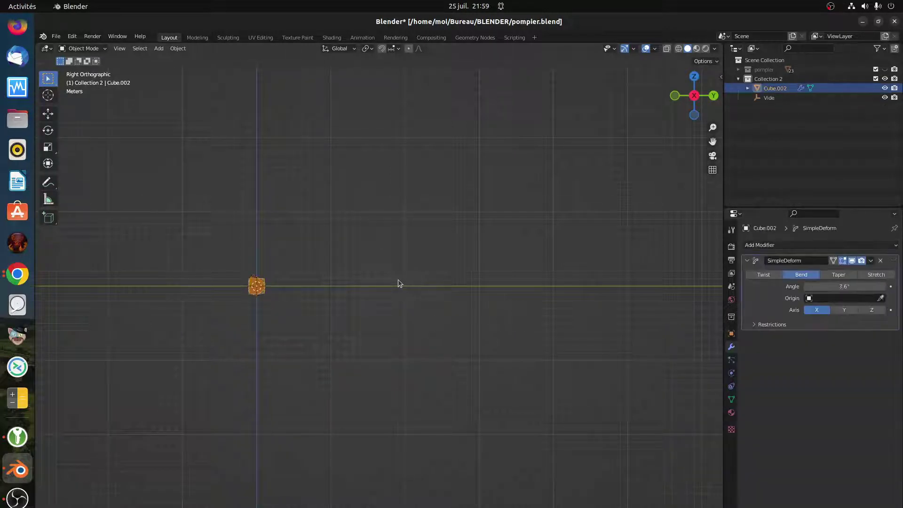
# Bend the cube to about 90.2°, and switch its Simple Deform modifier to Taper with a factor of about 1.804
pyautogui.scroll(10, 258, 292)
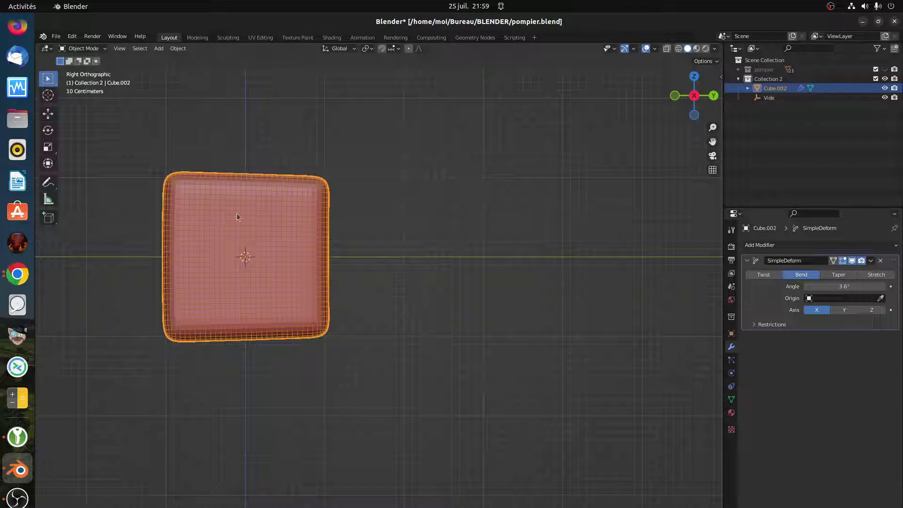
pyautogui.moveTo(830, 287); pyautogui.dragTo(893, 286)
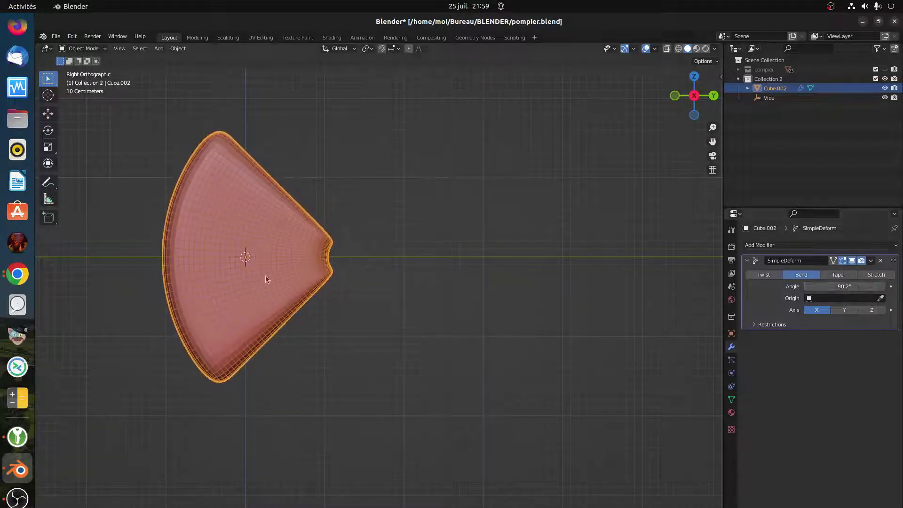
pyautogui.click(839, 275)
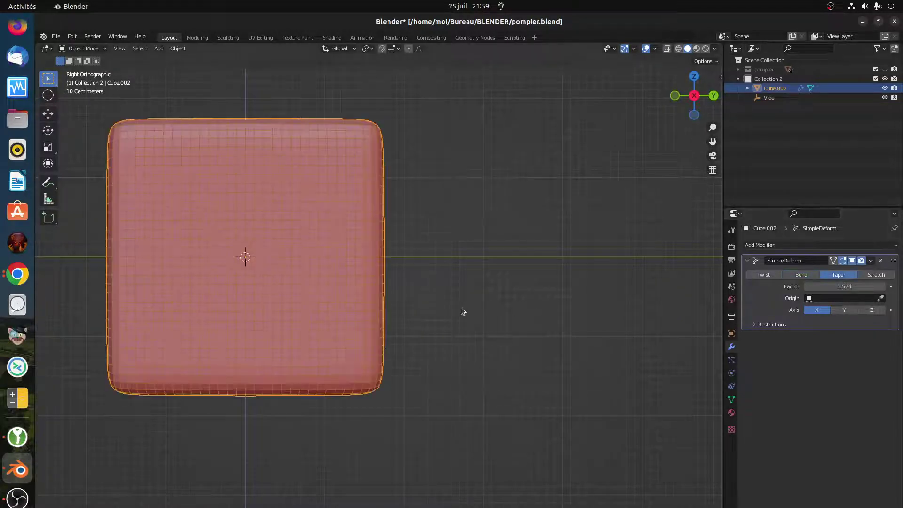
pyautogui.moveTo(460, 308); pyautogui.dragTo(415, 242, button='middle')
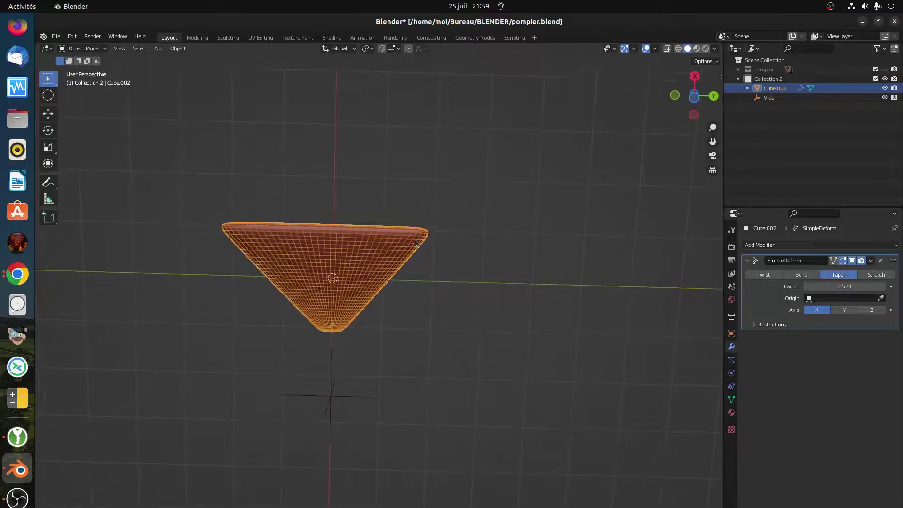
pyautogui.moveTo(846, 286)
pyautogui.mouseDown()
pyautogui.moveTo(800, 286)
pyautogui.moveTo(861, 286)
pyautogui.mouseUp()
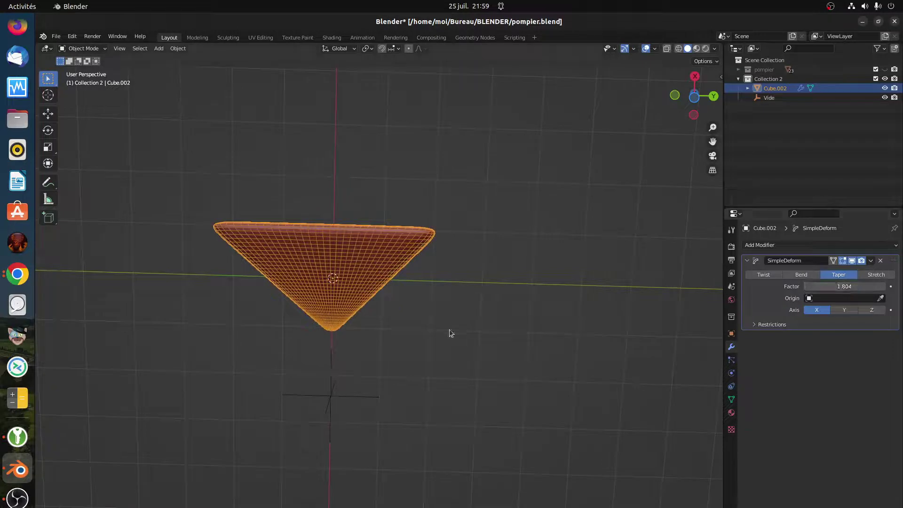
pyautogui.moveTo(400, 329); pyautogui.dragTo(343, 275, button='middle')
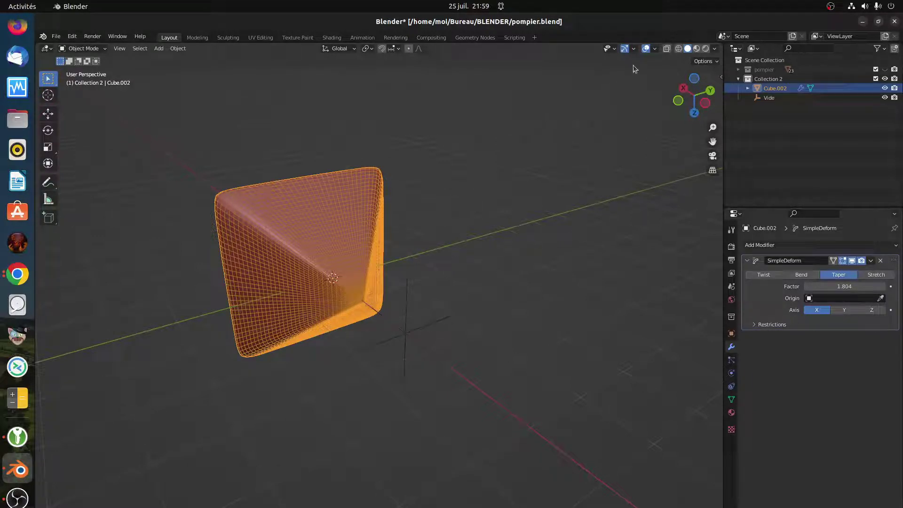
# Lower the opacity of the viewport's wireframe overlay so the tapered cube's surface shows more clearly
pyautogui.click(654, 49)
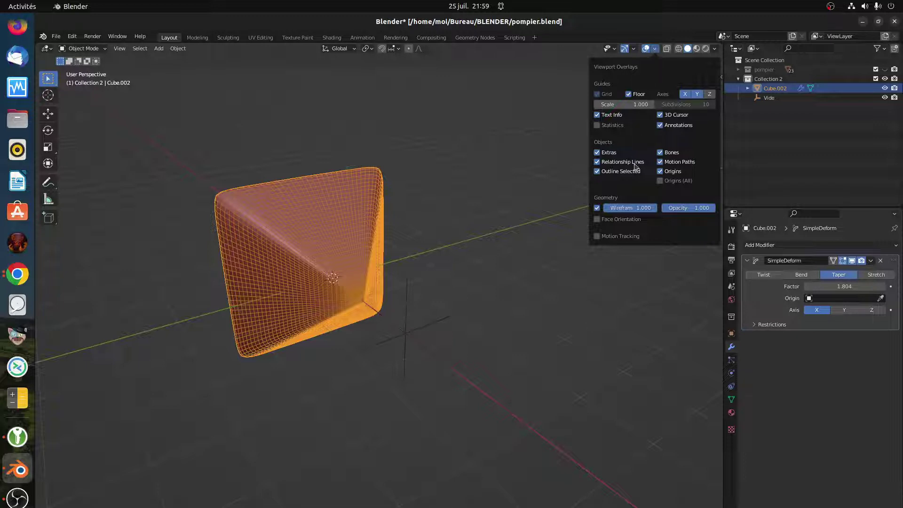
pyautogui.click(597, 208)
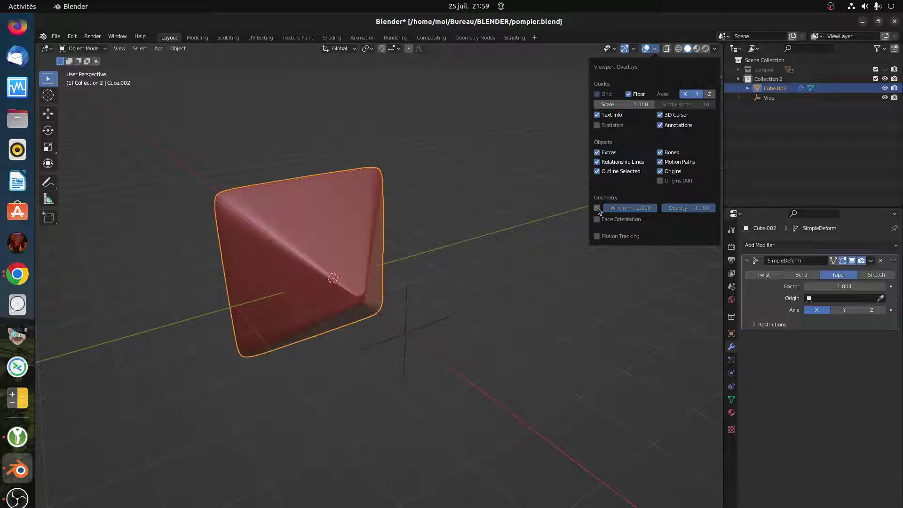
pyautogui.click(598, 208)
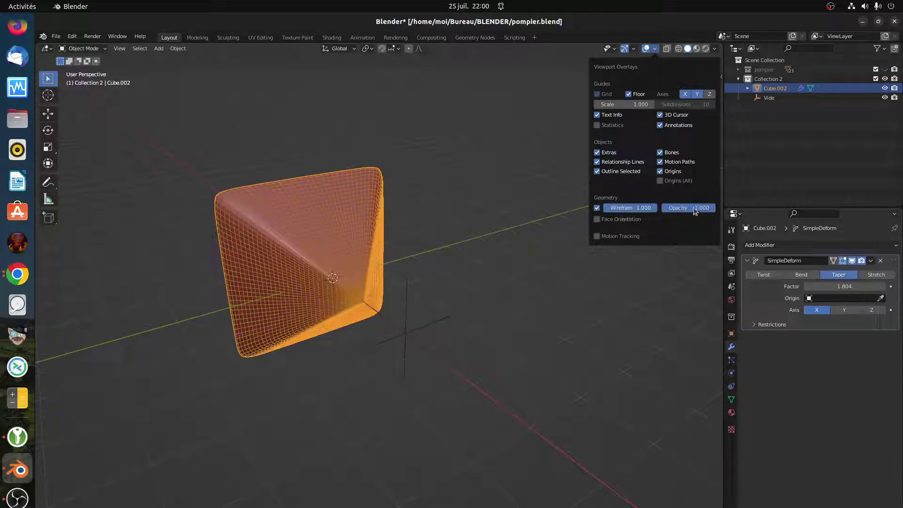
pyautogui.moveTo(696, 208); pyautogui.dragTo(671, 208)
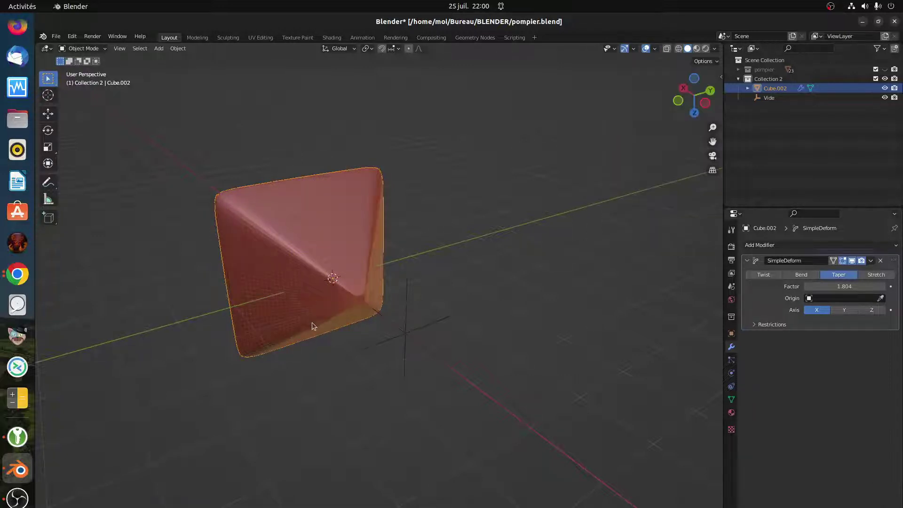
pyautogui.click(655, 49)
pyautogui.moveTo(459, 303); pyautogui.dragTo(357, 298, button='middle')
pyautogui.scroll(3, 391, 293)
pyautogui.scroll(2, 389, 295)
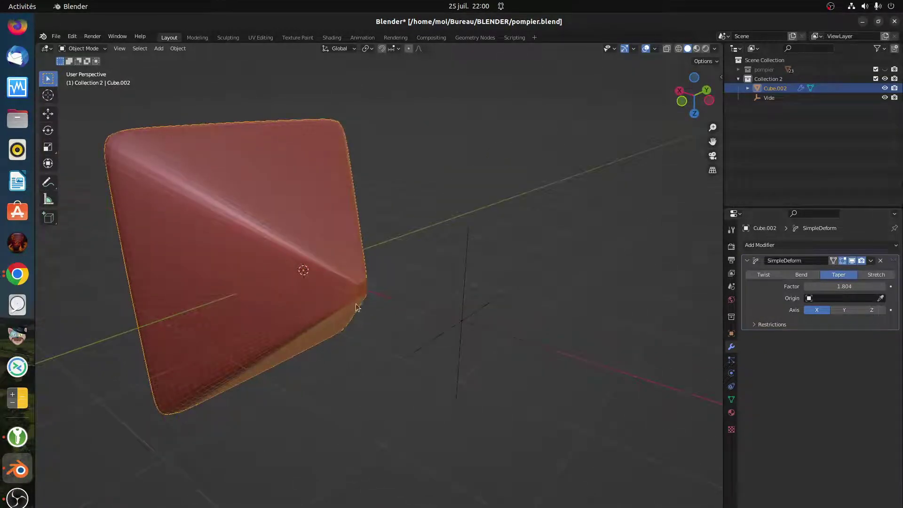
pyautogui.scroll(3, 358, 304)
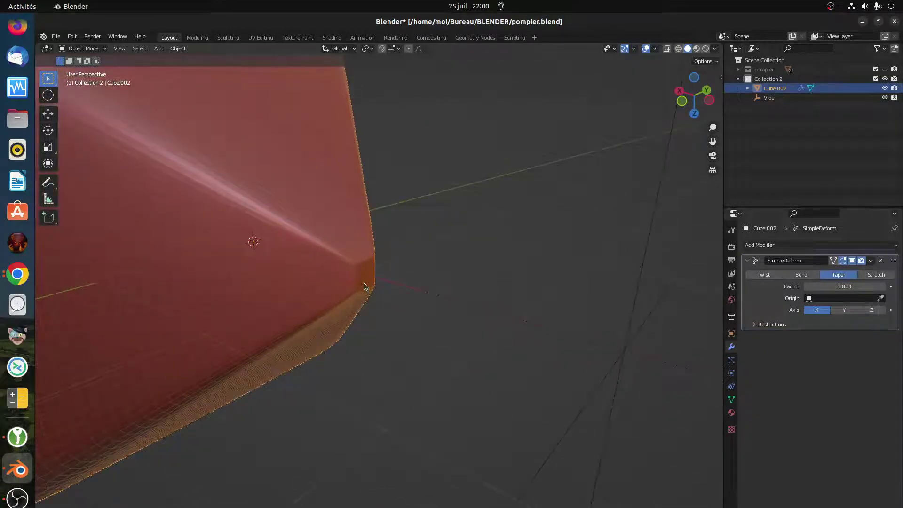
pyautogui.scroll(-5, 438, 348)
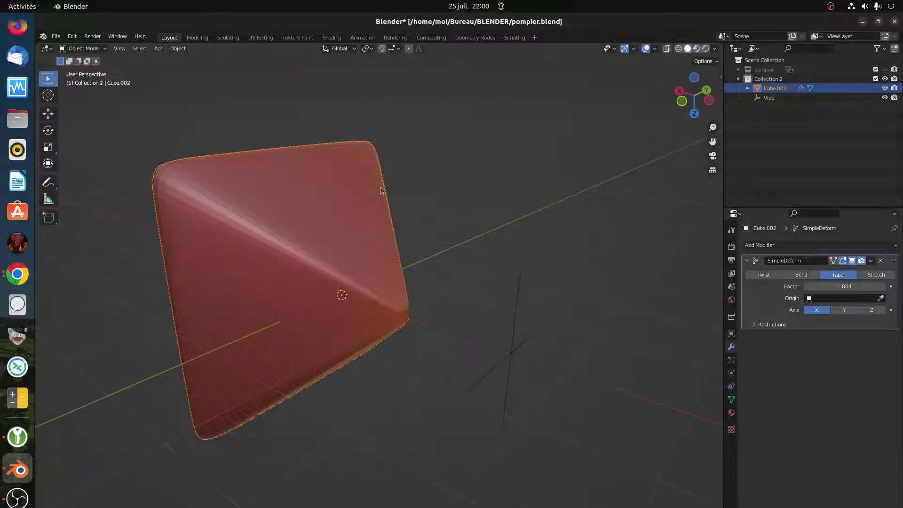
# Switch the cube's Simple Deform modifier to Stretch and set its factor to about -0.706
pyautogui.click(874, 275)
pyautogui.moveTo(508, 356); pyautogui.dragTo(429, 357, button='middle')
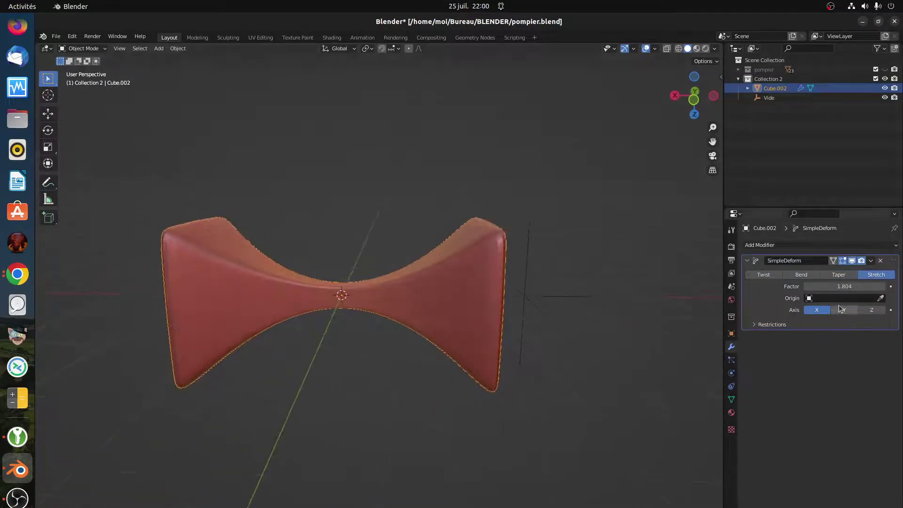
pyautogui.moveTo(850, 286); pyautogui.dragTo(791, 286)
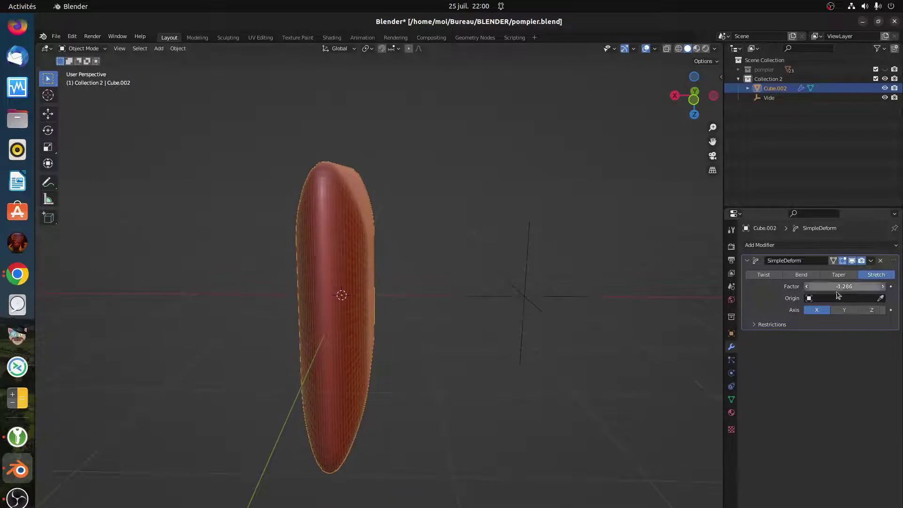
pyautogui.moveTo(668, 360); pyautogui.dragTo(632, 386, button='middle')
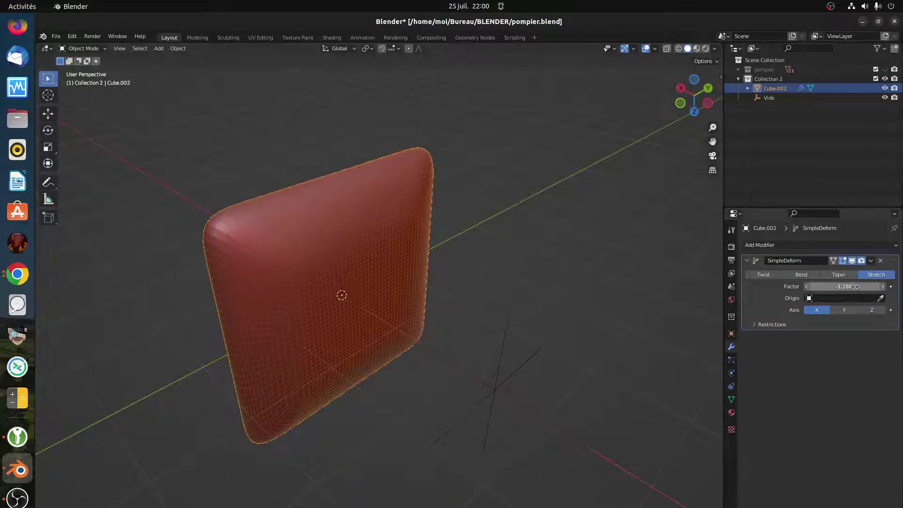
pyautogui.moveTo(851, 286); pyautogui.dragTo(889, 287)
pyautogui.moveTo(473, 342); pyautogui.dragTo(533, 328, button='middle')
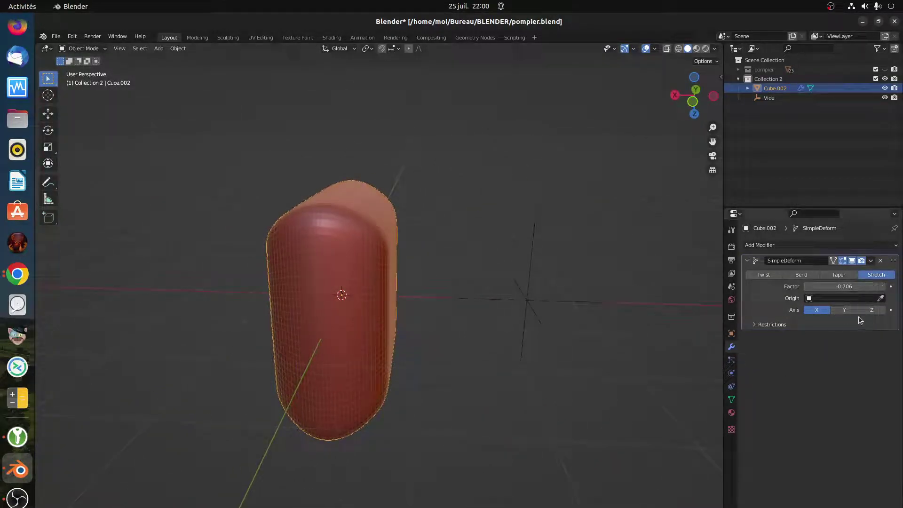
# Set the stretch axis to Z and pick the empty as the modifier's origin
pyautogui.click(872, 310)
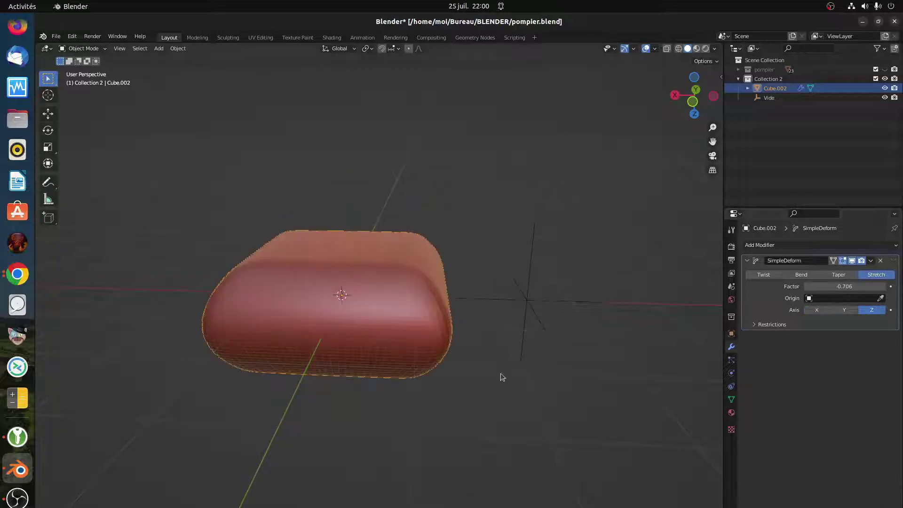
pyautogui.click(882, 299)
pyautogui.click(525, 301)
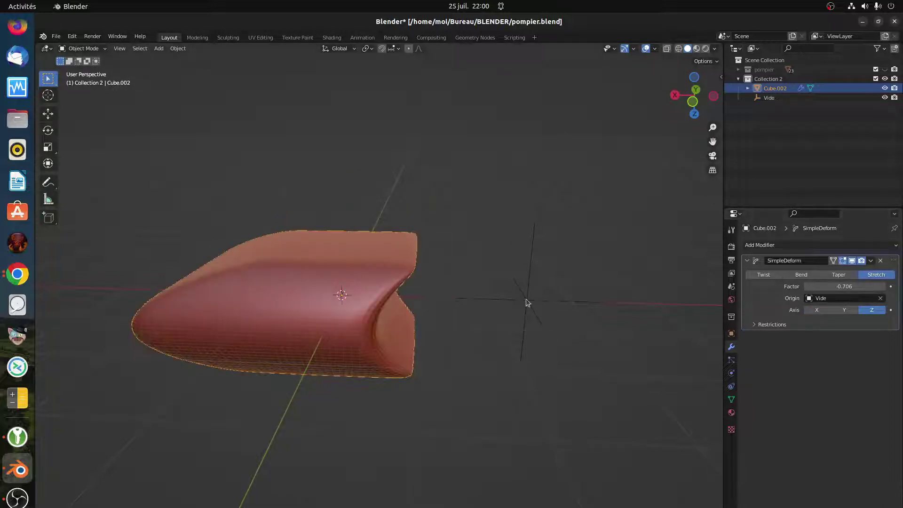
# Select the empty and move it about -0.884 m along the Z axis to reshape the stretched cube
pyautogui.click(527, 302)
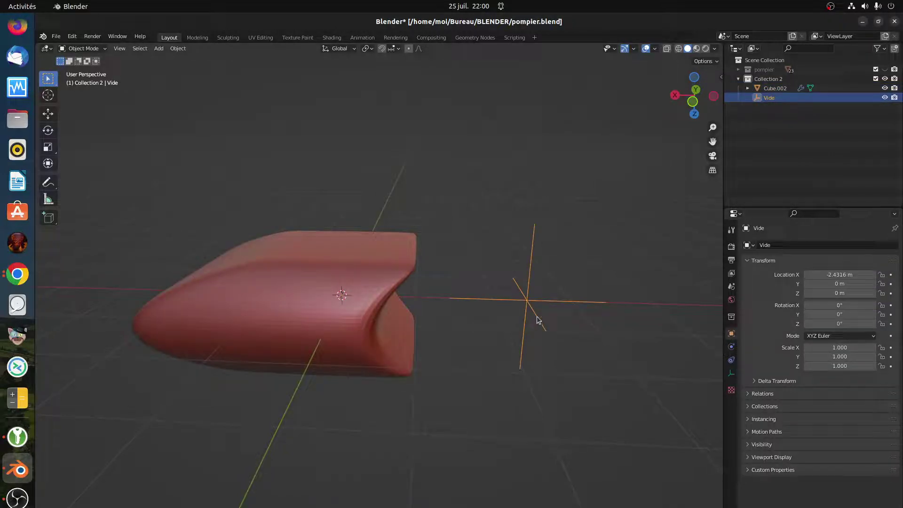
pyautogui.press('g')
pyautogui.press('z')
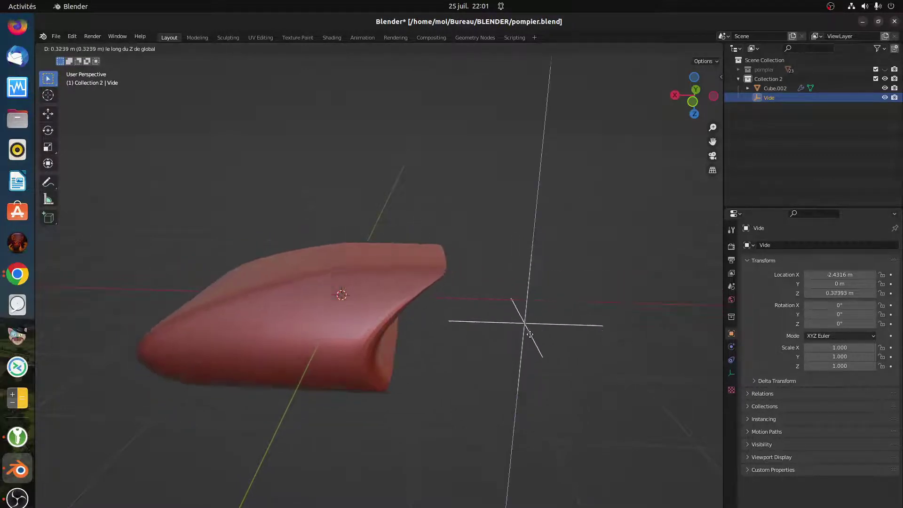
pyautogui.click(516, 249)
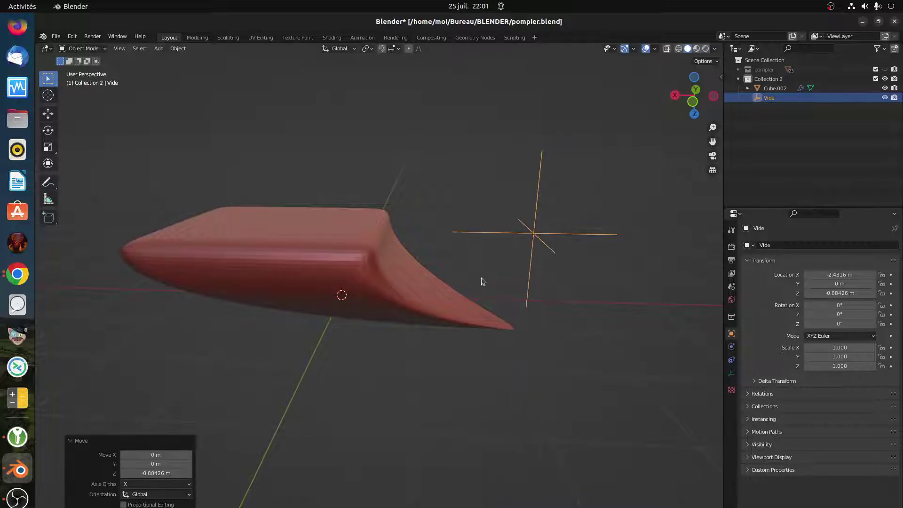
# Move the empty about 2.484 m along the X axis to line it up with the cube's centre
pyautogui.moveTo(481, 277); pyautogui.dragTo(482, 262, button='middle')
pyautogui.moveTo(481, 259); pyautogui.dragTo(485, 259, button='middle')
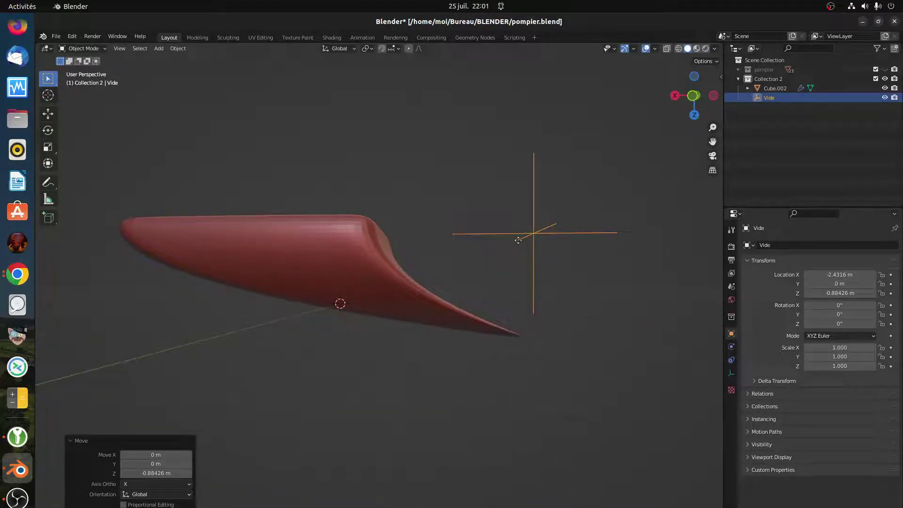
pyautogui.press('g')
pyautogui.press('y')
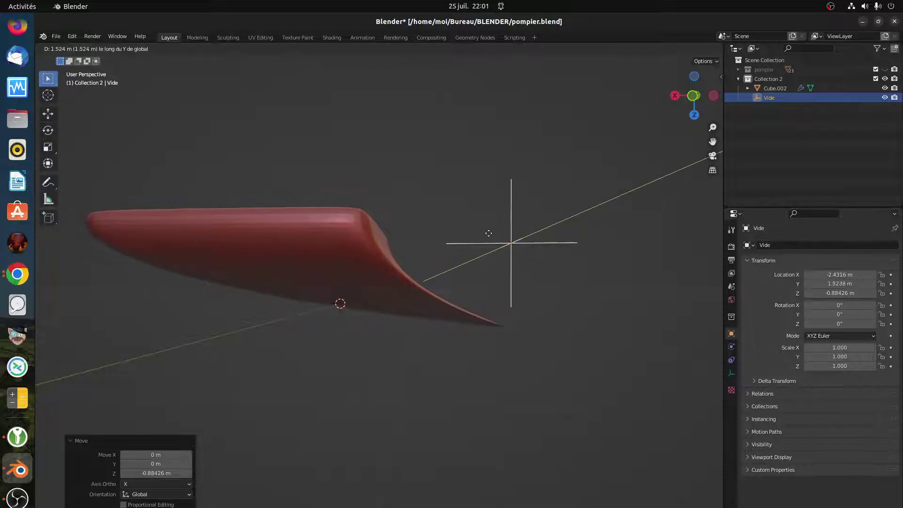
pyautogui.press('x')
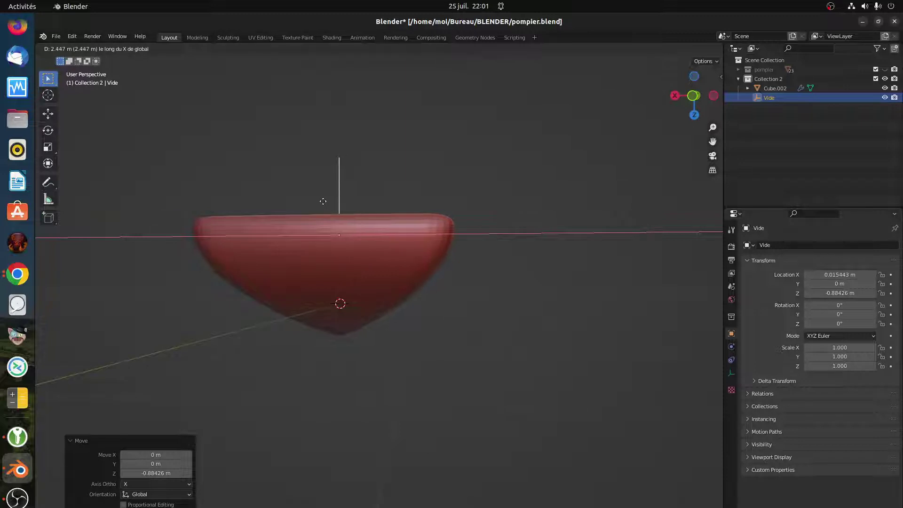
pyautogui.click(320, 202)
# Move the empty about -1.017 m along the Y axis so it sits at the edge of the stretched cube
pyautogui.press('KP_3')
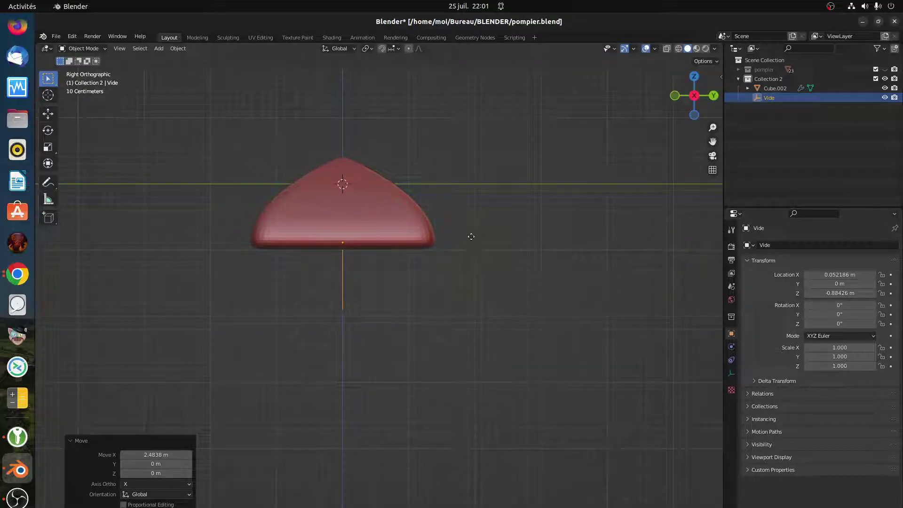
pyautogui.press('g')
pyautogui.press('x')
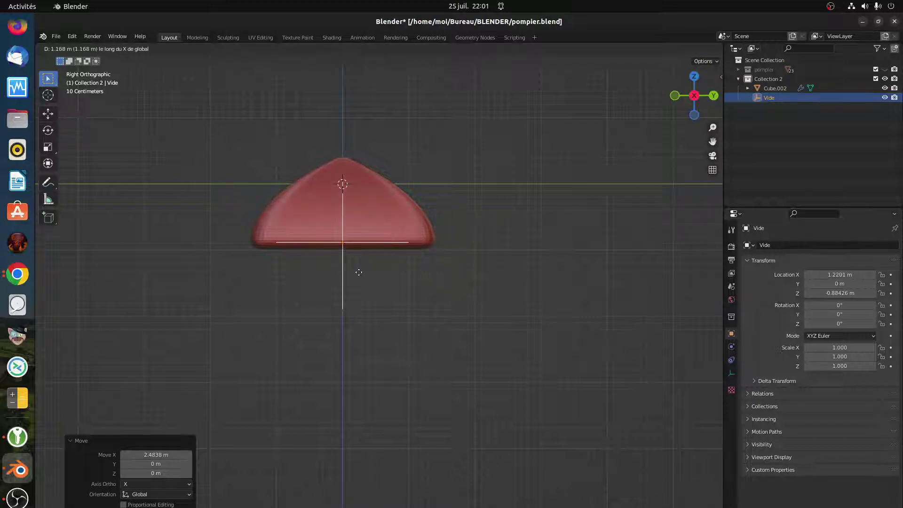
pyautogui.press('y')
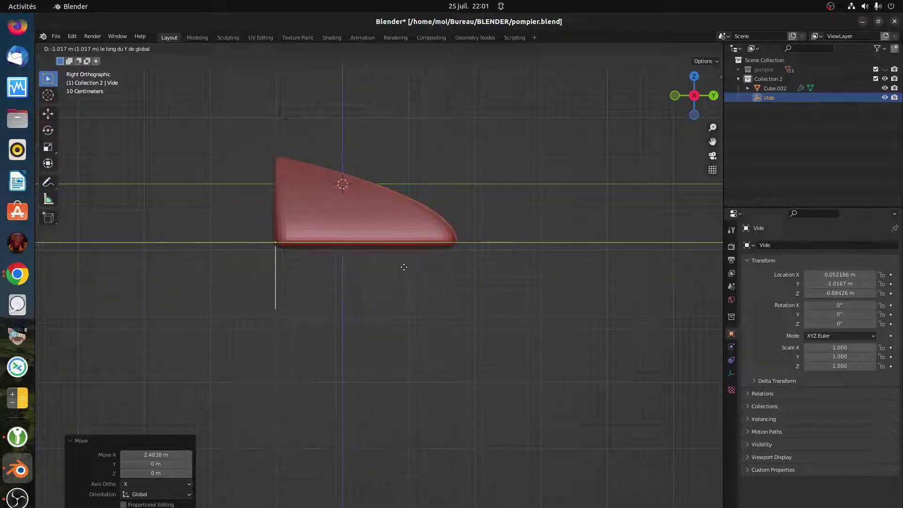
pyautogui.click(404, 267)
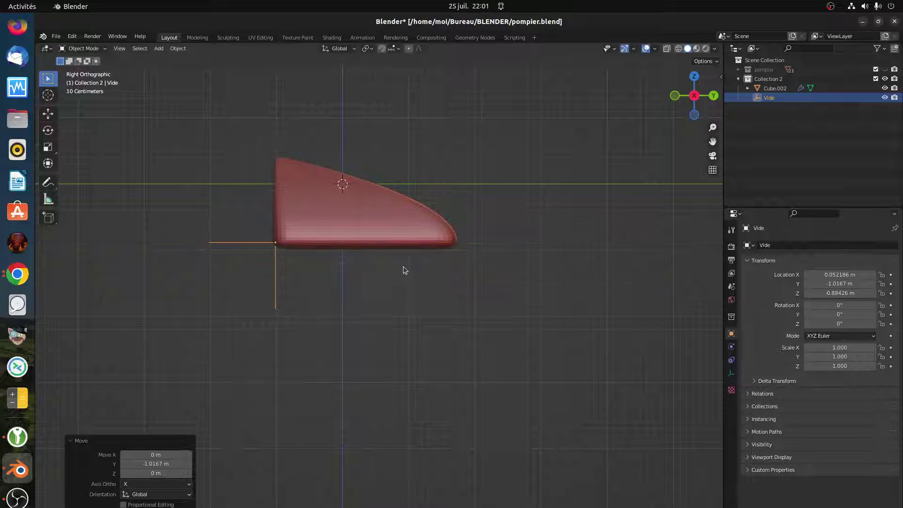
# Move the empty about 0.882 m up along the Z axis to level it with the cube's centre
pyautogui.press('g')
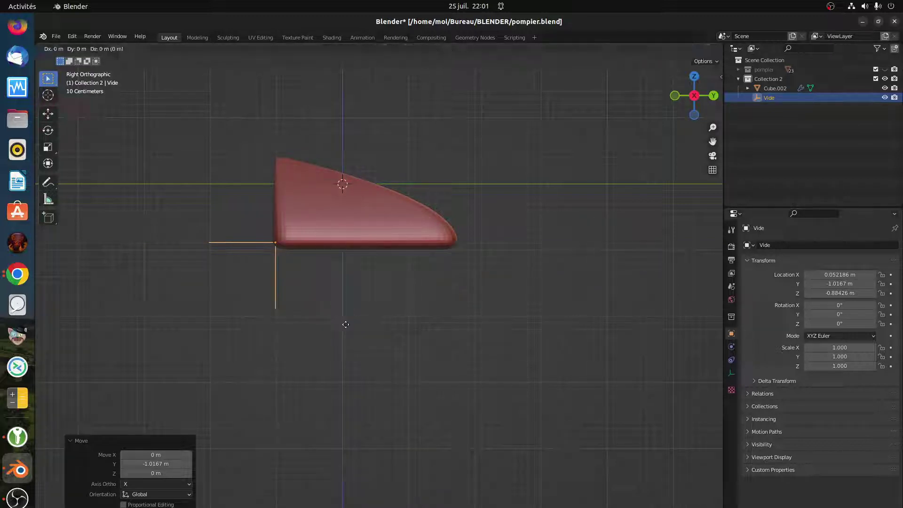
pyautogui.press('z')
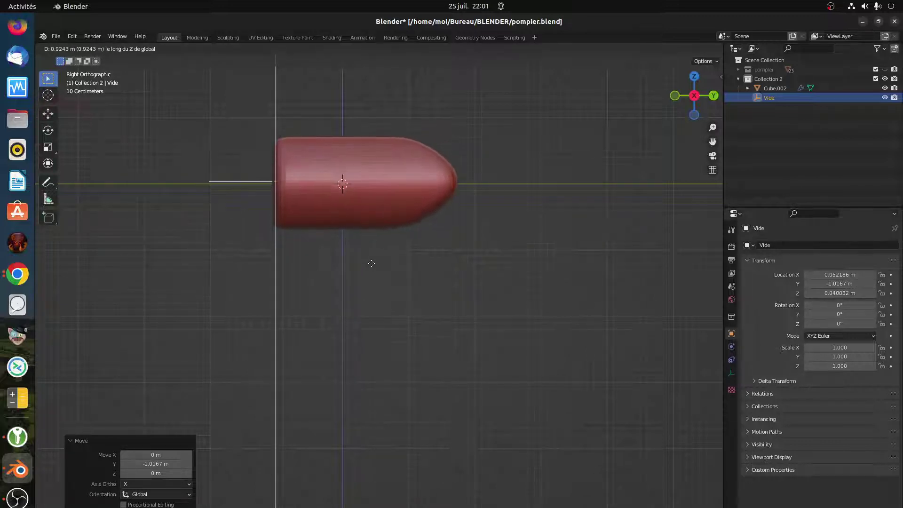
pyautogui.click(372, 269)
pyautogui.moveTo(486, 315); pyautogui.dragTo(461, 408, button='middle')
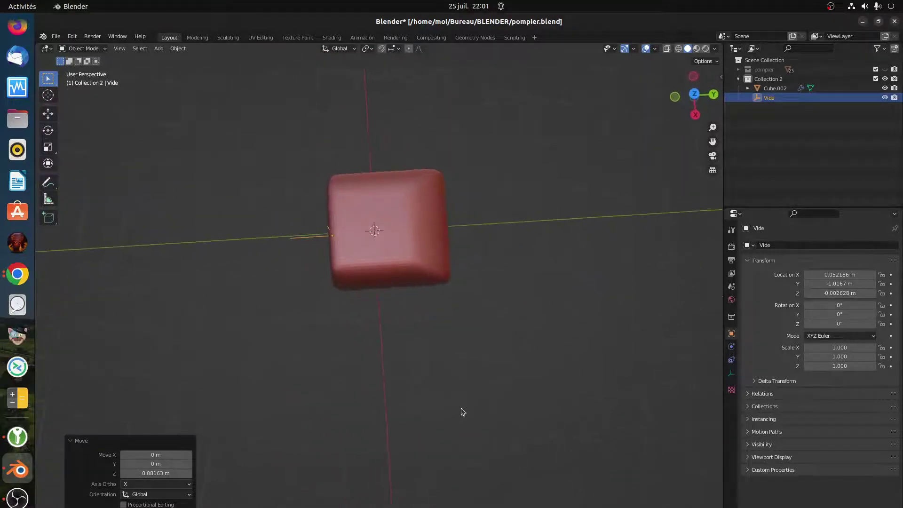
# Scale the empty along the X axis by about 1.049
pyautogui.press('s')
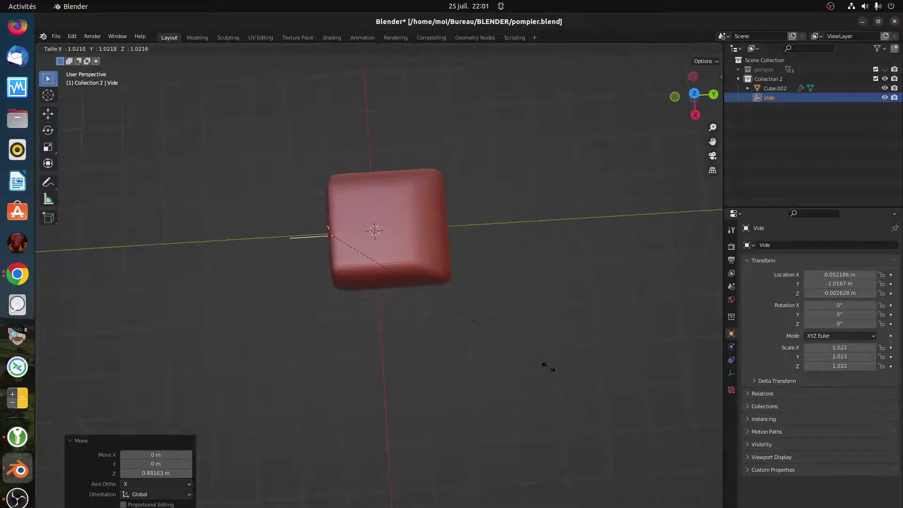
pyautogui.press('x')
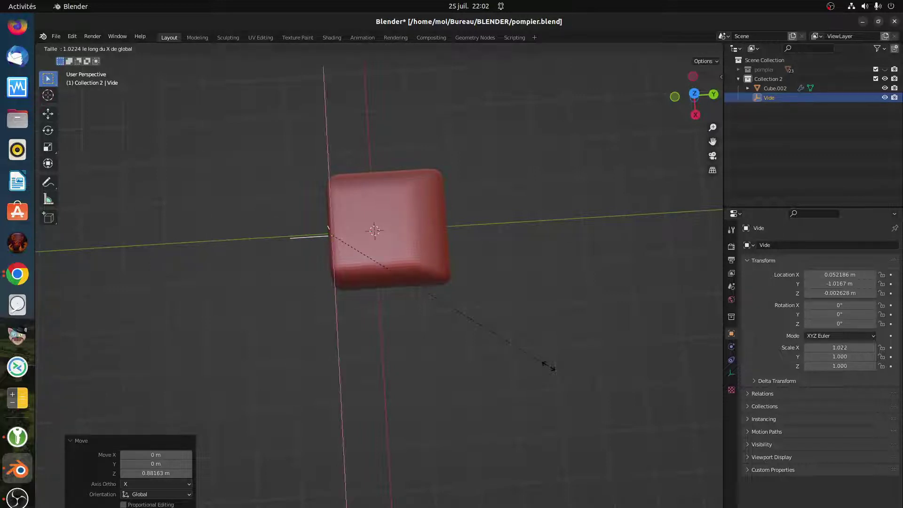
pyautogui.click(576, 325)
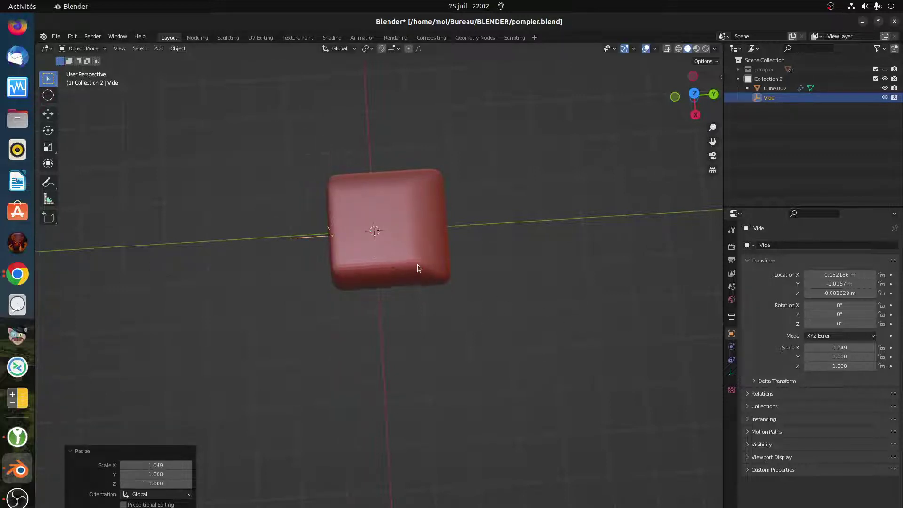
# Select the cube, scale it along the X axis to about half its width, and view its deformed shape from several sides
pyautogui.click(416, 264)
pyautogui.press('s')
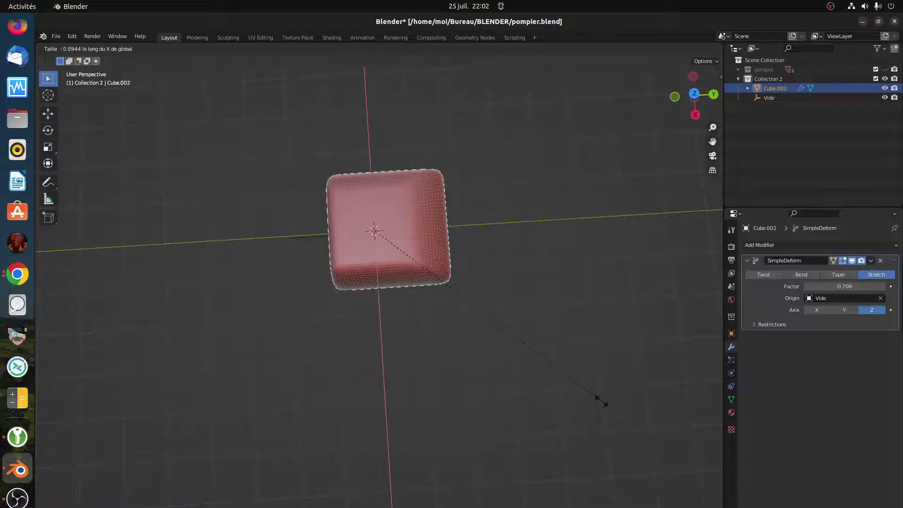
pyautogui.press('x')
pyautogui.click(493, 302)
pyautogui.moveTo(494, 303); pyautogui.dragTo(376, 284, button='middle')
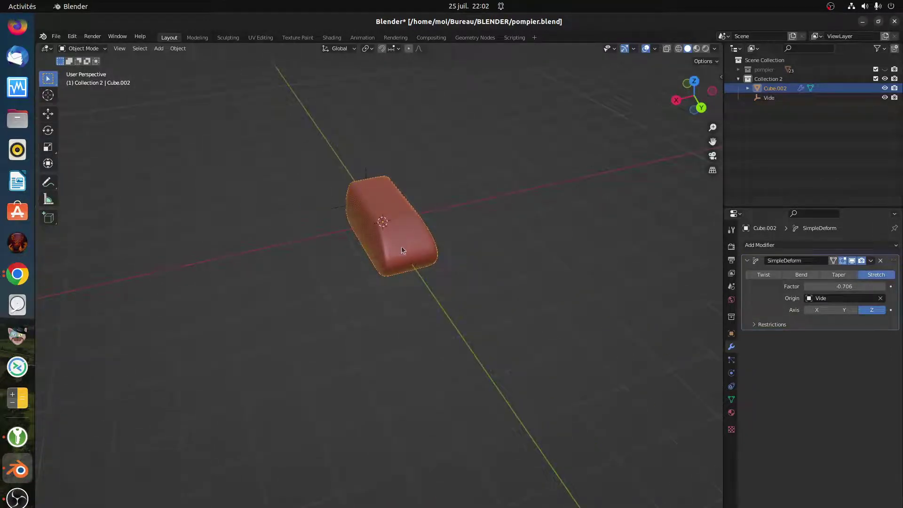
pyautogui.moveTo(387, 270); pyautogui.dragTo(459, 258, button='middle')
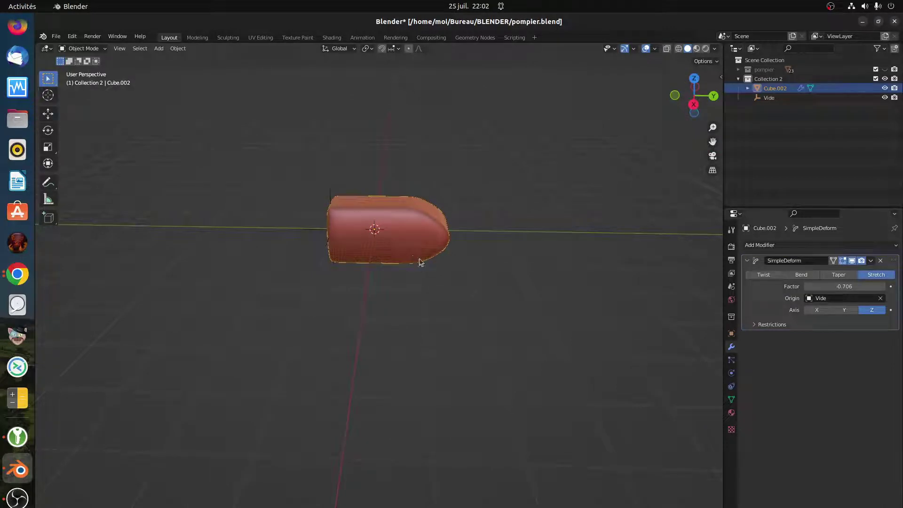
pyautogui.moveTo(396, 250); pyautogui.dragTo(436, 269, button='middle')
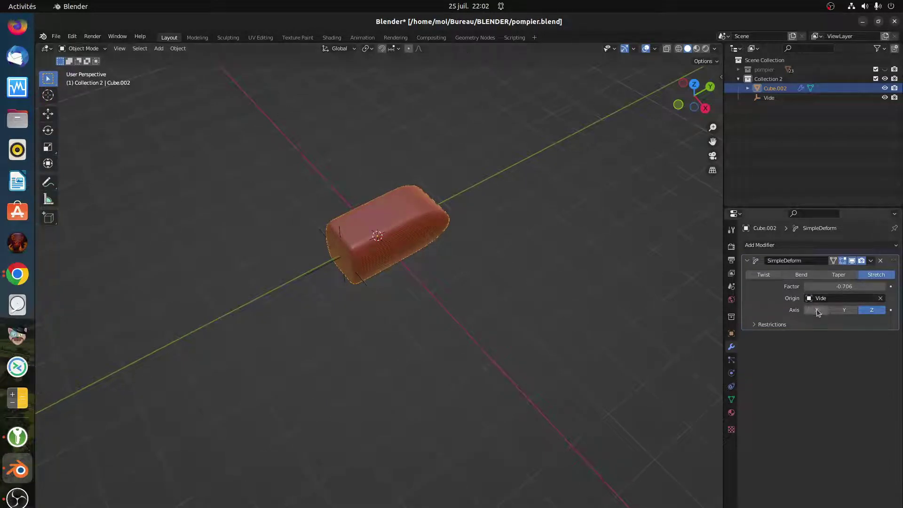
# Try the Y axis for the cube's Stretch deformation, then set the axis to X
pyautogui.click(842, 313)
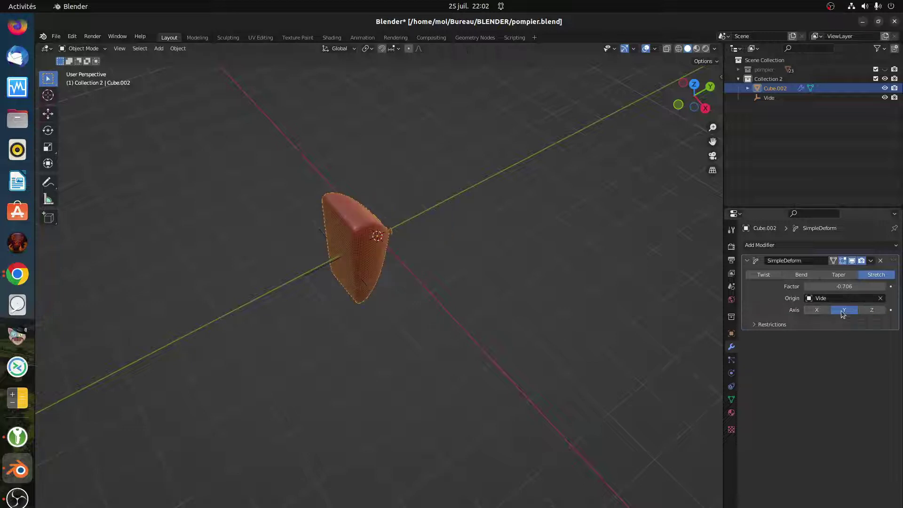
pyautogui.click(817, 312)
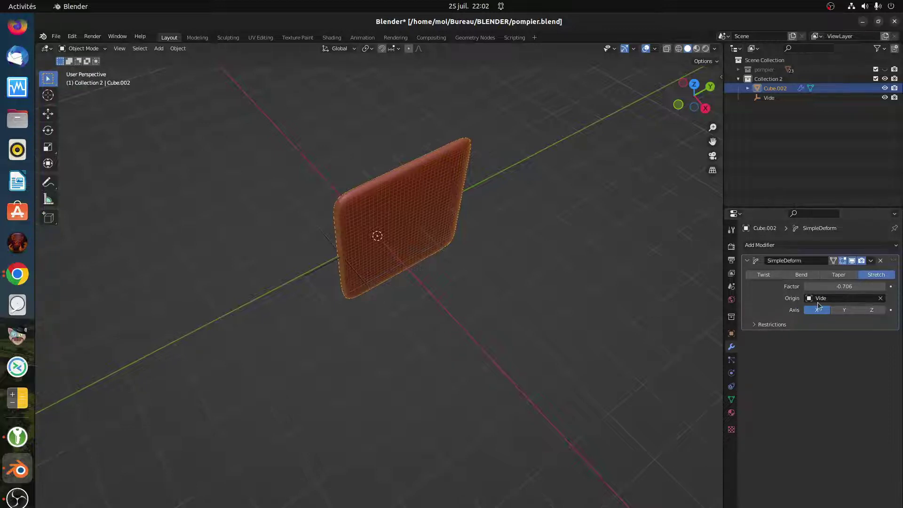
pyautogui.moveTo(457, 258); pyautogui.dragTo(480, 232, button='middle')
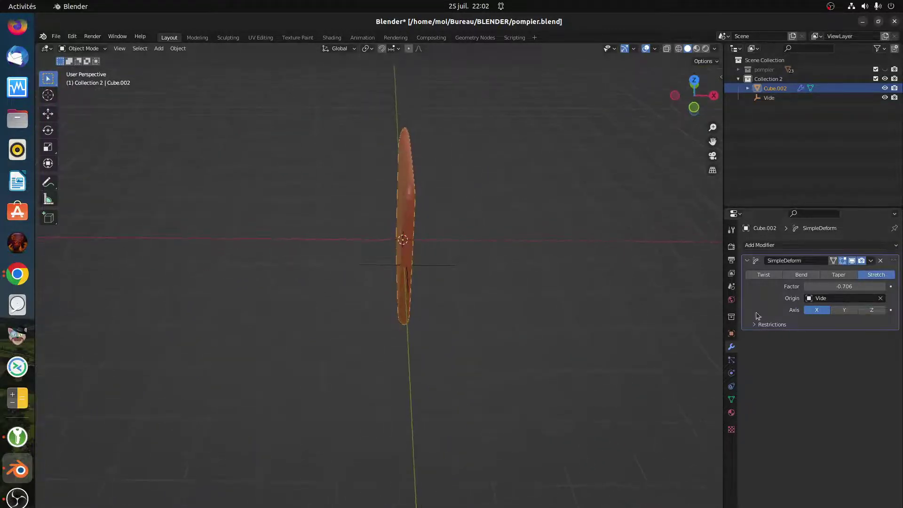
# Remove the empty from the Simple Deform modifier's origin and set the Stretch factor to about 3.814
pyautogui.click(881, 299)
pyautogui.moveTo(847, 287)
pyautogui.mouseDown()
pyautogui.moveTo(902, 288)
pyautogui.moveTo(846, 288)
pyautogui.mouseUp()
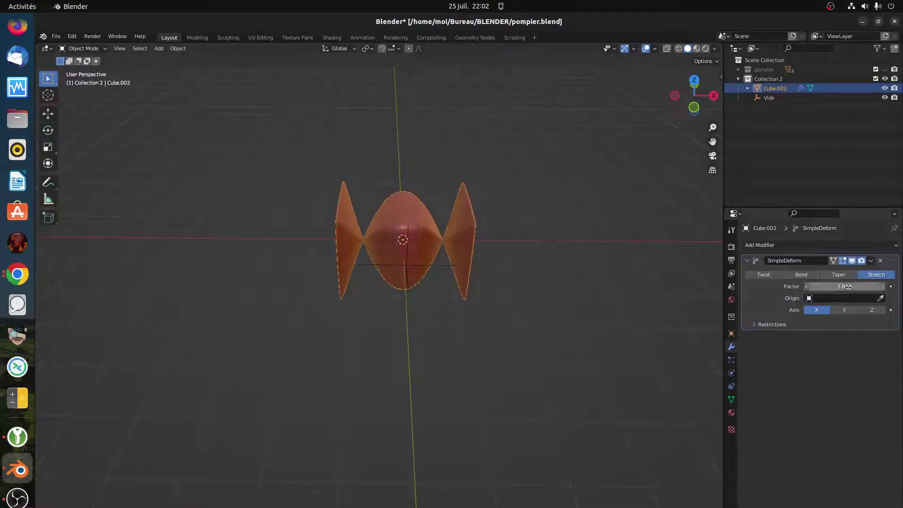
pyautogui.moveTo(471, 303); pyautogui.dragTo(465, 273, button='middle')
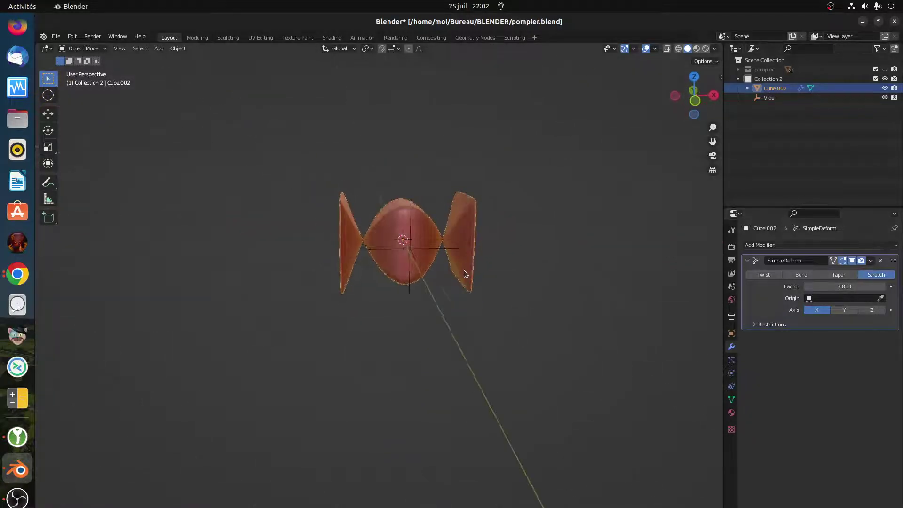
pyautogui.scroll(6, 339, 249)
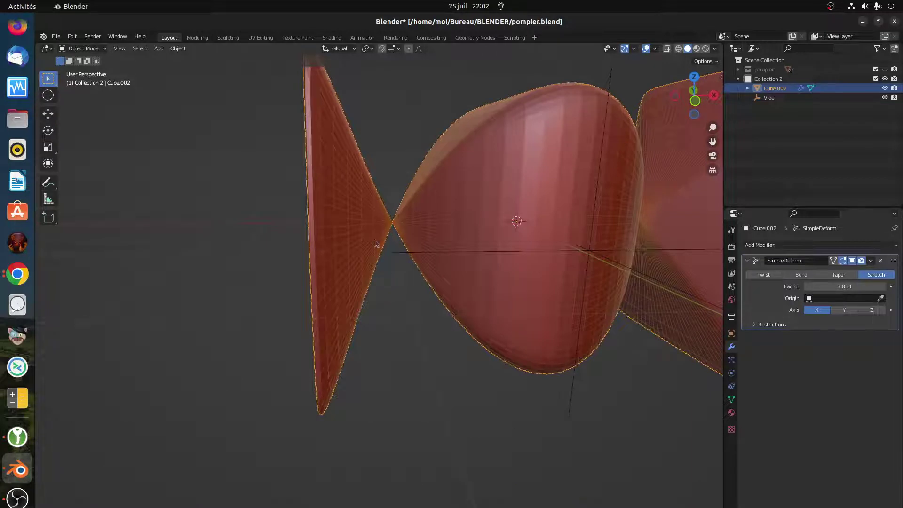
pyautogui.moveTo(516, 266); pyautogui.dragTo(486, 282, button='middle')
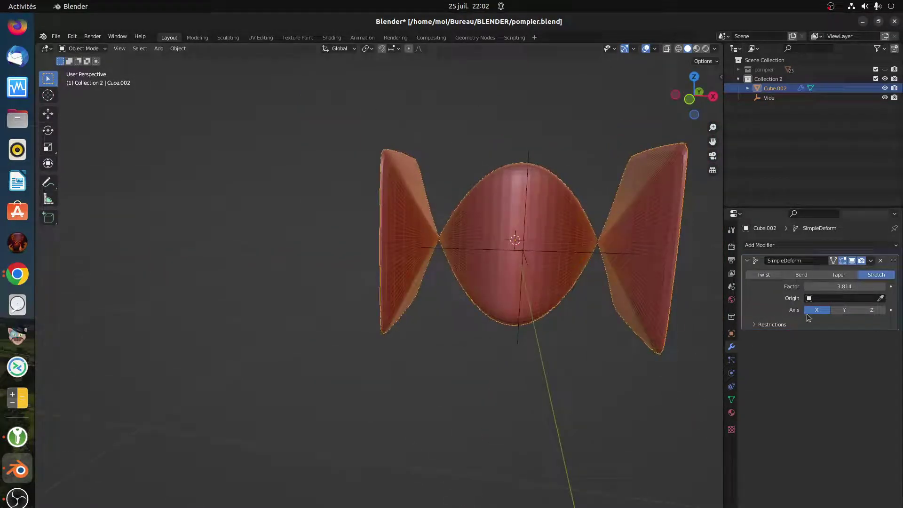
# Lower the Stretch factor to about 2.854 and examine the deformed cube from several angles
pyautogui.moveTo(843, 288); pyautogui.dragTo(796, 288)
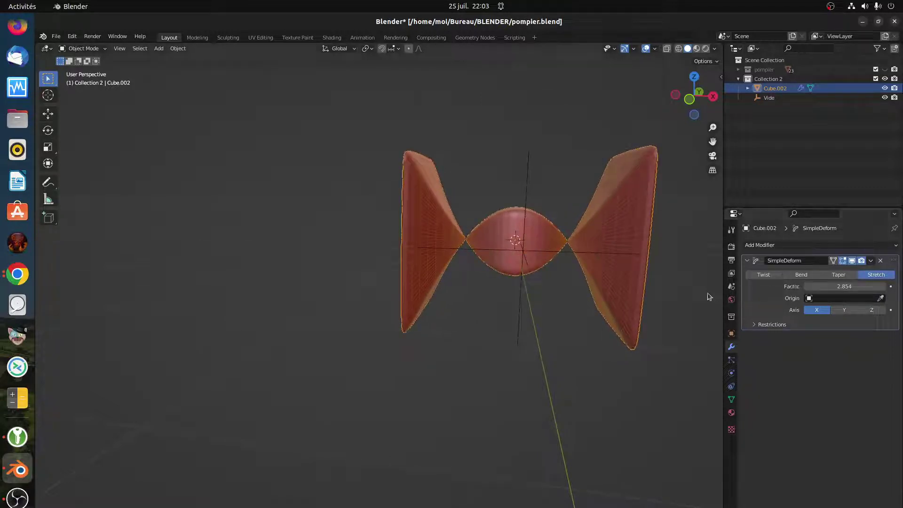
pyautogui.moveTo(587, 324); pyautogui.dragTo(558, 323, button='middle')
pyautogui.scroll(3, 557, 328)
pyautogui.scroll(-3, 556, 330)
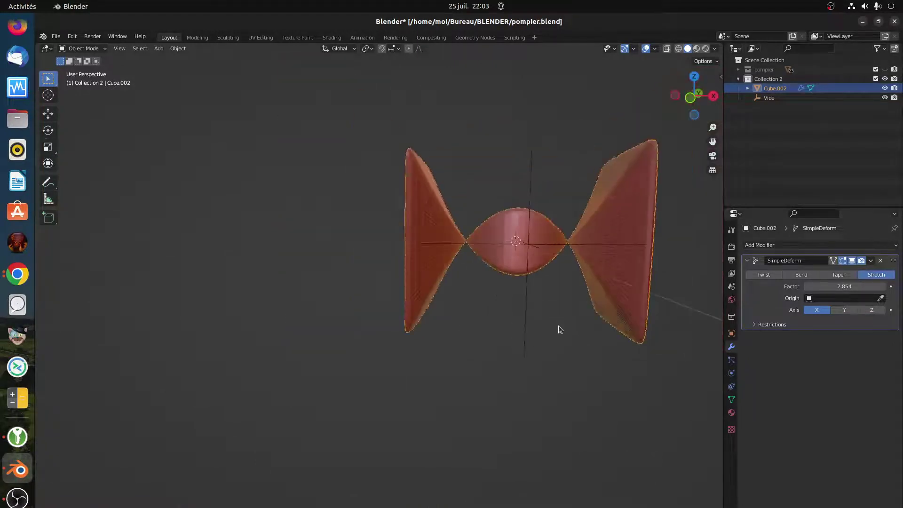
pyautogui.moveTo(653, 331); pyautogui.dragTo(620, 354, button='middle')
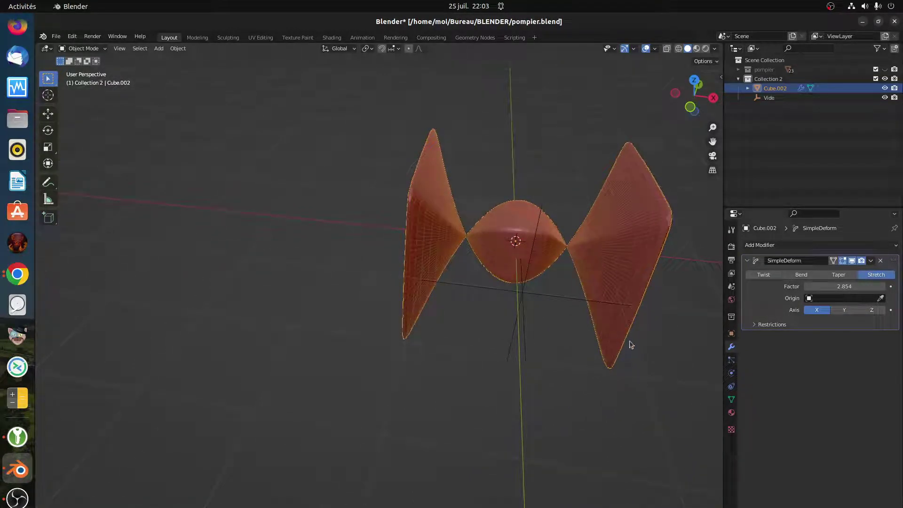
pyautogui.moveTo(563, 383); pyautogui.dragTo(588, 366, button='middle')
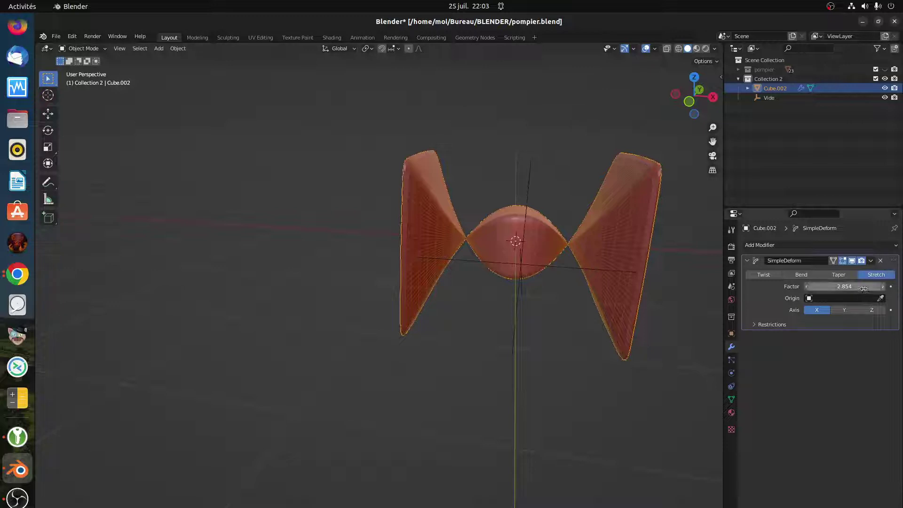
# Raise the Stretch factor to about 3.864, then bring it down to about 0.034
pyautogui.moveTo(864, 289); pyautogui.dragTo(886, 289)
pyautogui.moveTo(611, 322)
pyautogui.mouseDown(button='middle')
pyautogui.moveTo(675, 345)
pyautogui.moveTo(615, 322)
pyautogui.mouseUp(button='middle')
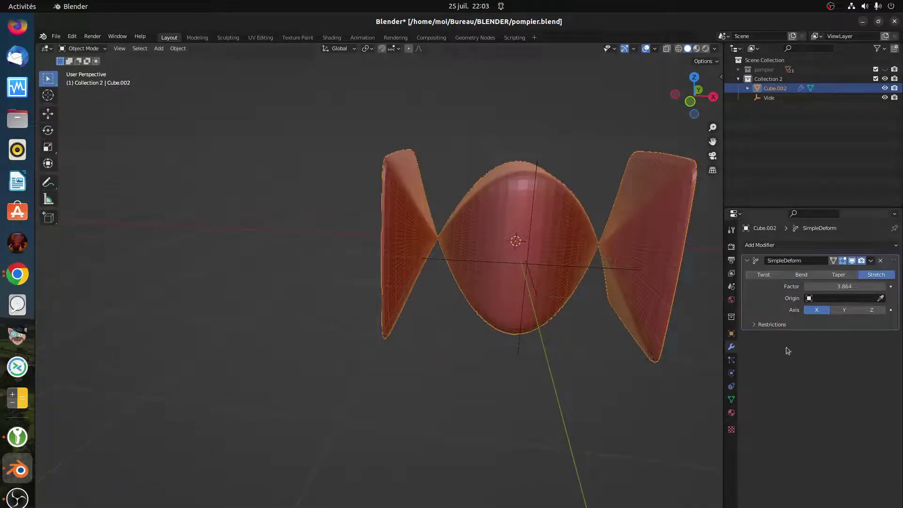
pyautogui.moveTo(847, 286); pyautogui.dragTo(720, 286)
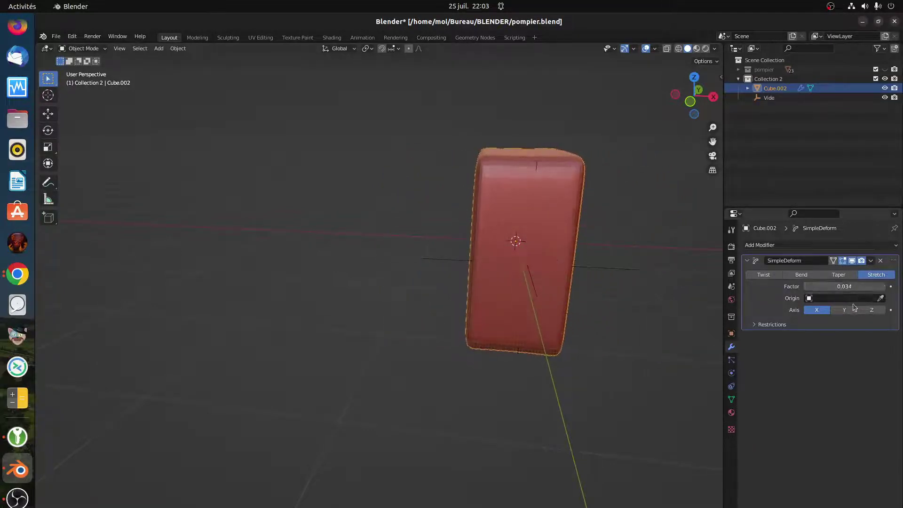
# Show the modifier's restriction settings, switch the deformation to Taper, and set its factor to about 0.834
pyautogui.click(774, 325)
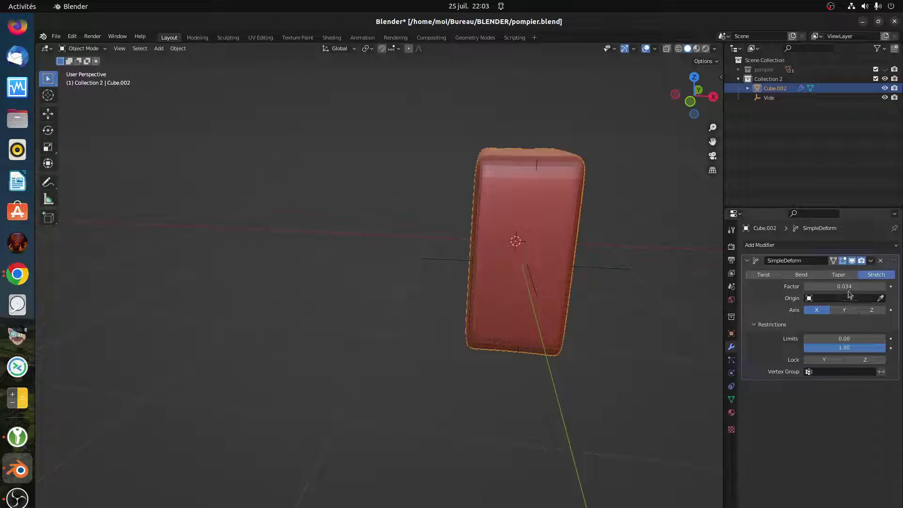
pyautogui.click(839, 275)
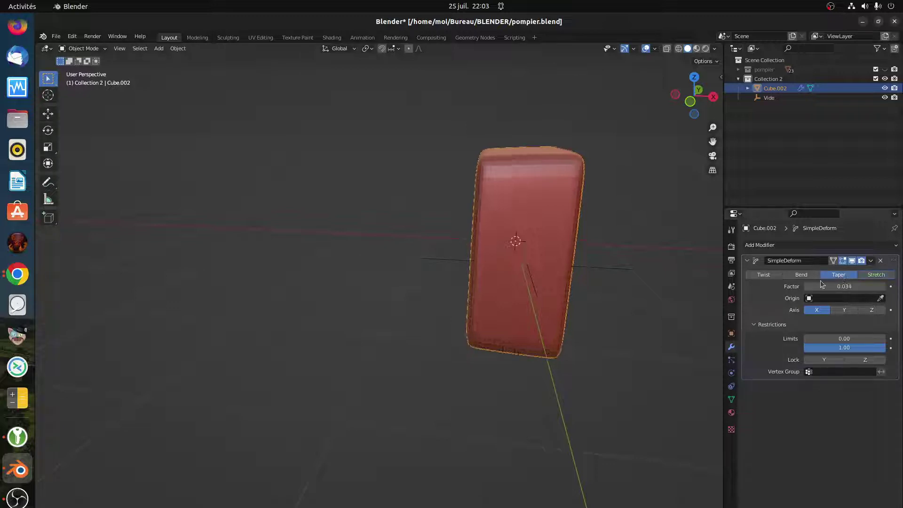
pyautogui.moveTo(659, 309); pyautogui.dragTo(631, 305, button='middle')
pyautogui.moveTo(851, 287); pyautogui.dragTo(886, 287)
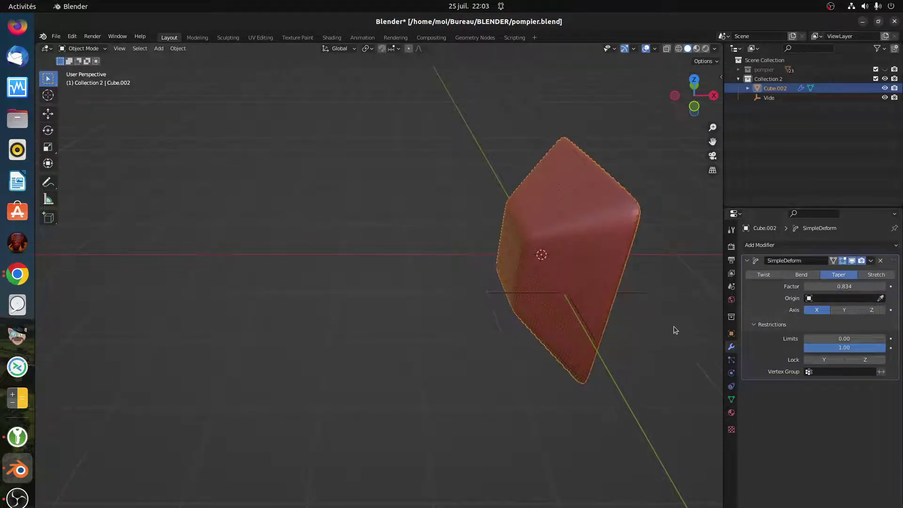
pyautogui.moveTo(675, 330); pyautogui.dragTo(629, 299, button='middle')
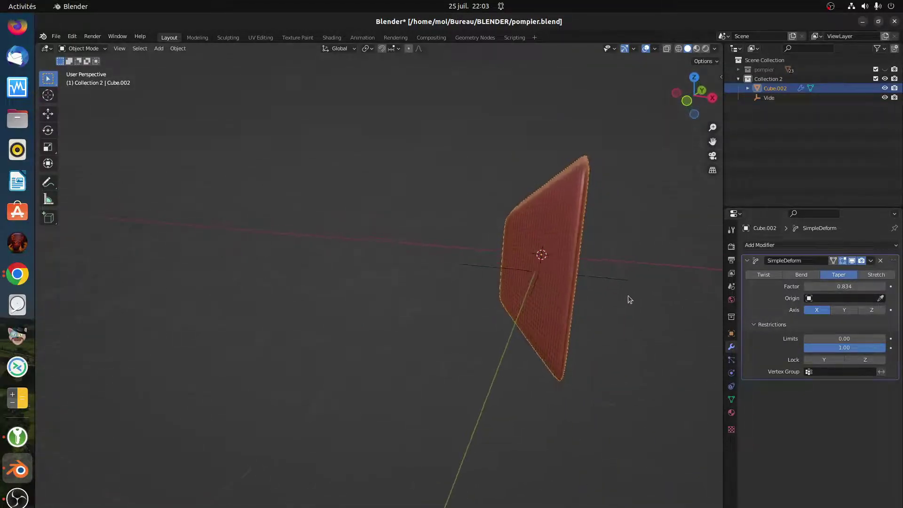
# Set the lower limit of the Taper restrictions to 0.50 while viewing the cube from the front
pyautogui.press('KP_3')
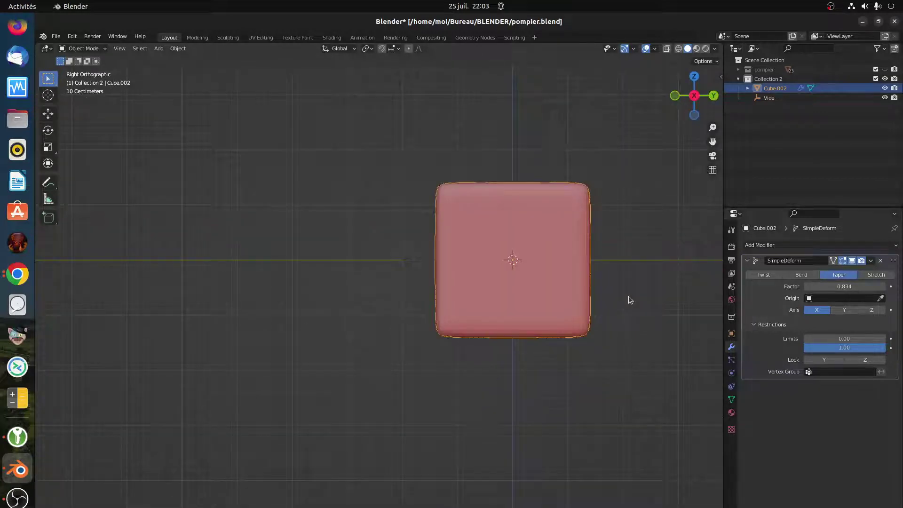
pyautogui.press('KP_1')
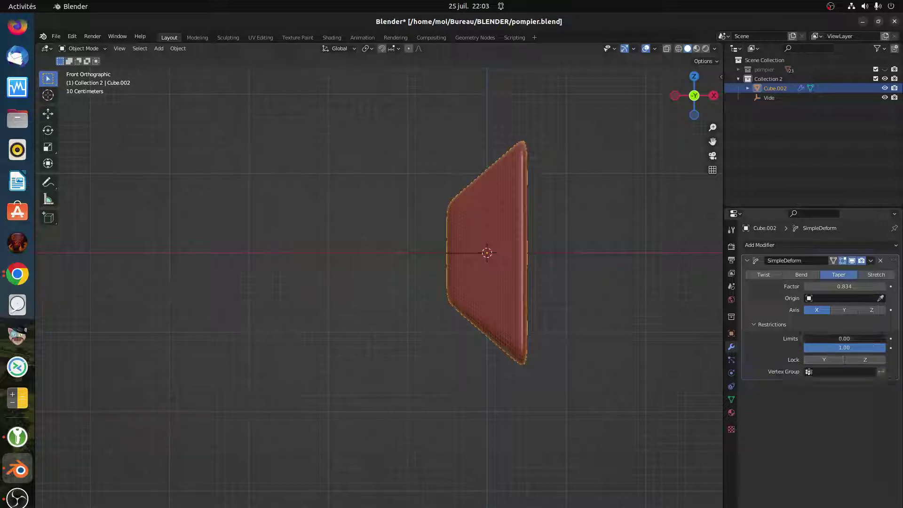
pyautogui.moveTo(844, 338); pyautogui.dragTo(885, 338)
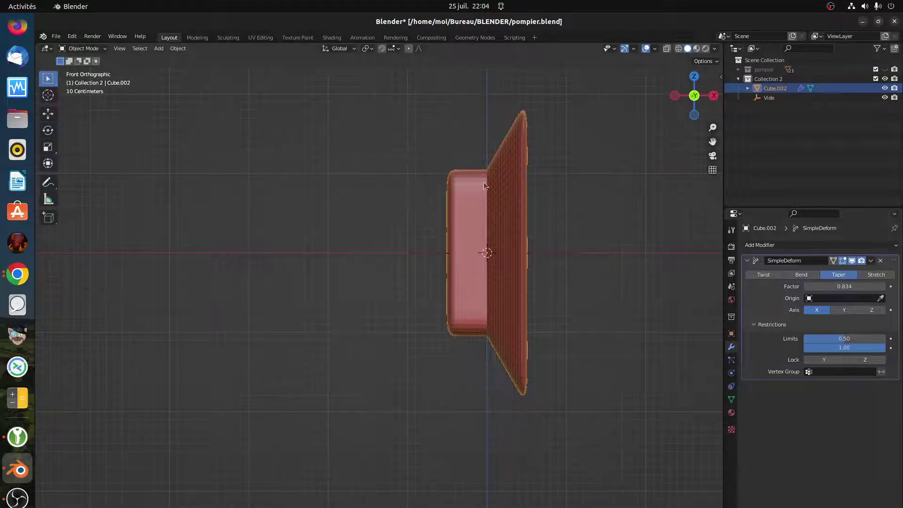
pyautogui.moveTo(495, 295); pyautogui.dragTo(495, 341, button='middle')
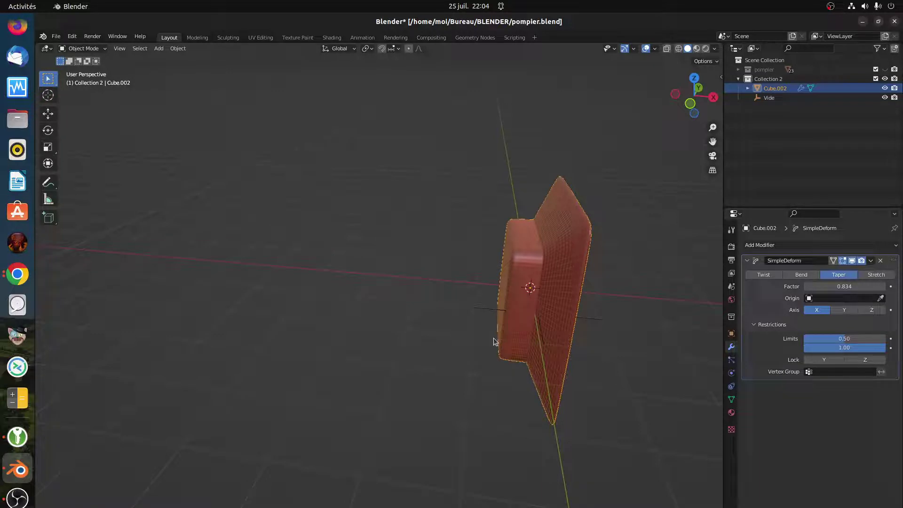
# Raise the lower limit of the Taper restrictions to 0.68 and inspect the cube from several angles
pyautogui.moveTo(553, 345); pyautogui.dragTo(582, 320, button='middle')
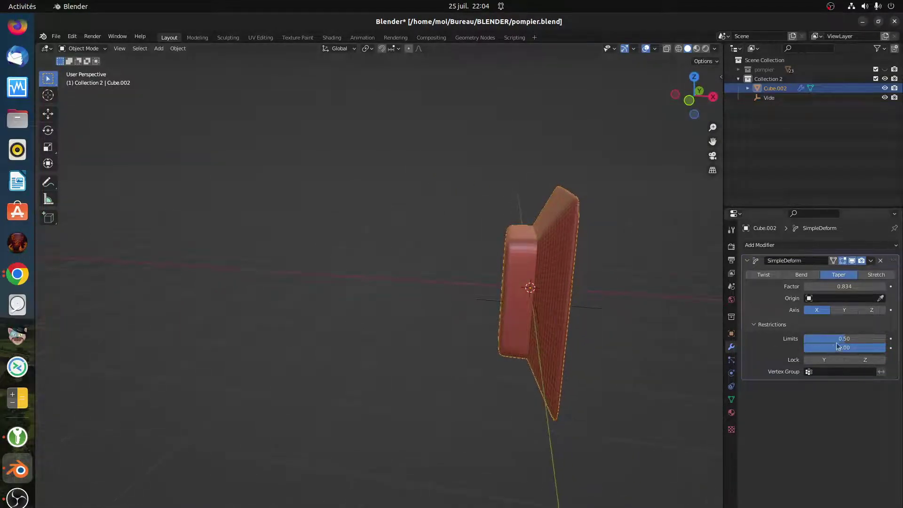
pyautogui.moveTo(837, 343); pyautogui.dragTo(825, 343)
pyautogui.moveTo(828, 339); pyautogui.dragTo(859, 338)
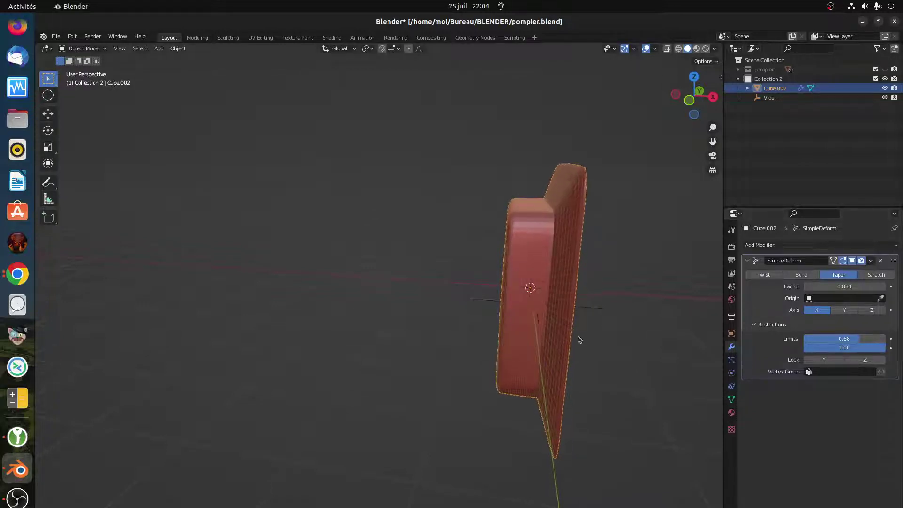
pyautogui.moveTo(578, 339); pyautogui.dragTo(627, 316, button='middle')
pyautogui.moveTo(620, 352); pyautogui.dragTo(534, 372, button='middle')
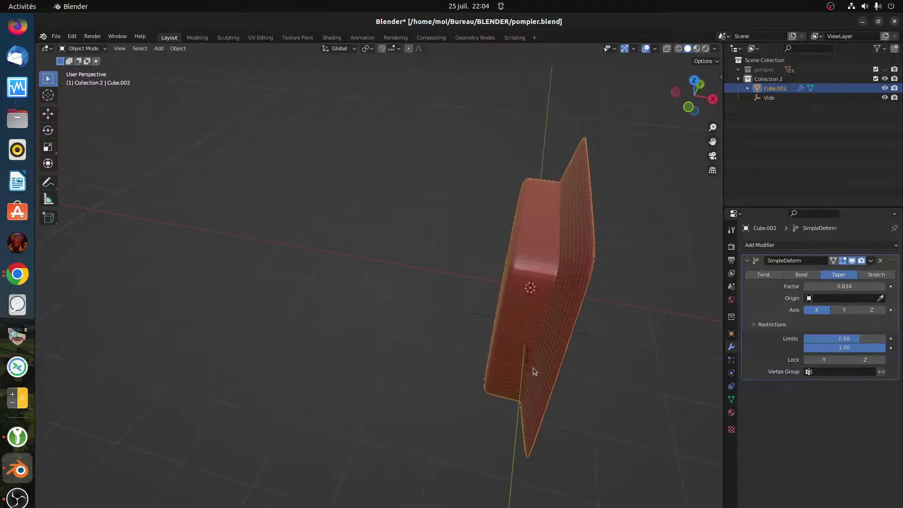
# Lock the Taper deformation along Y and narrow its restriction limits to 0.49 and 0.54
pyautogui.click(824, 359)
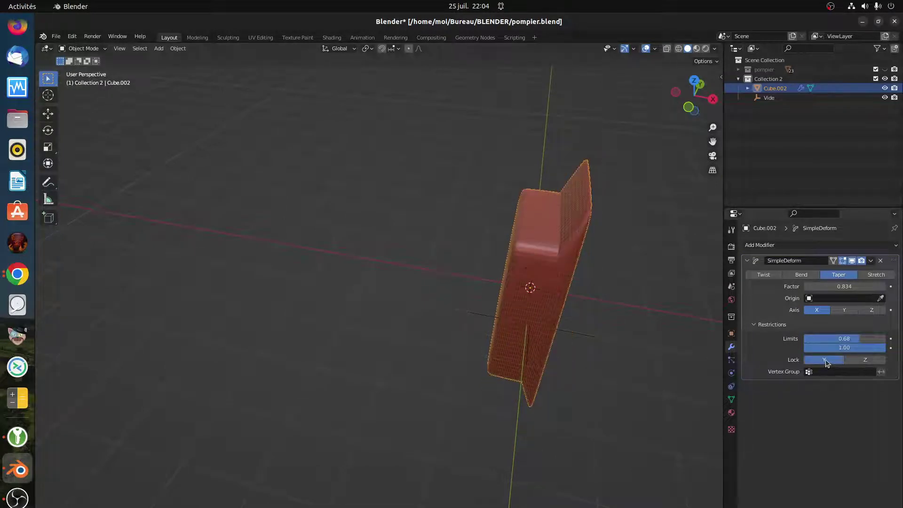
pyautogui.moveTo(547, 343); pyautogui.dragTo(537, 285, button='middle')
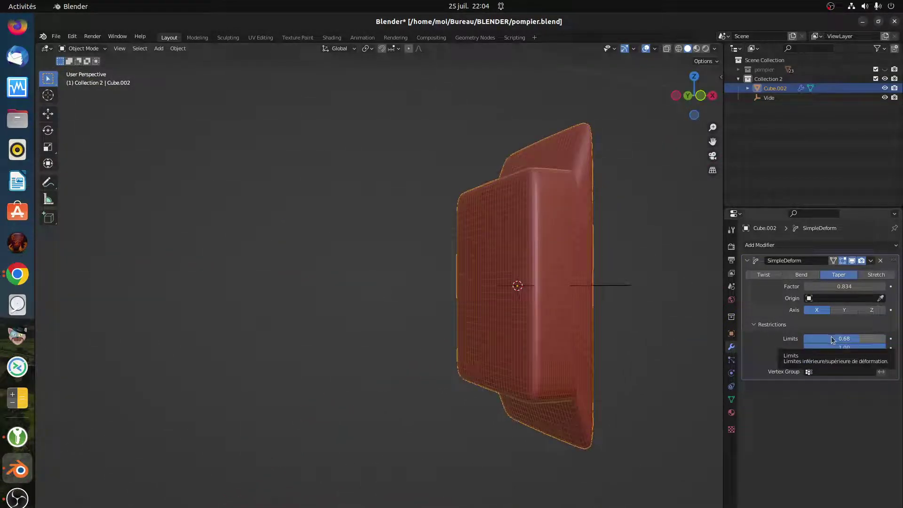
pyautogui.moveTo(831, 336)
pyautogui.mouseDown()
pyautogui.moveTo(864, 342)
pyautogui.moveTo(821, 351)
pyautogui.mouseUp()
pyautogui.moveTo(645, 369); pyautogui.dragTo(599, 320, button='middle')
pyautogui.moveTo(844, 348)
pyautogui.mouseDown()
pyautogui.moveTo(865, 348)
pyautogui.moveTo(837, 338)
pyautogui.moveTo(875, 348)
pyautogui.moveTo(844, 348)
pyautogui.mouseUp()
pyautogui.moveTo(598, 330)
pyautogui.mouseDown(button='middle')
pyautogui.moveTo(682, 305)
pyautogui.moveTo(659, 221)
pyautogui.moveTo(635, 285)
pyautogui.moveTo(639, 311)
pyautogui.moveTo(590, 329)
pyautogui.moveTo(595, 347)
pyautogui.mouseUp(button='middle')
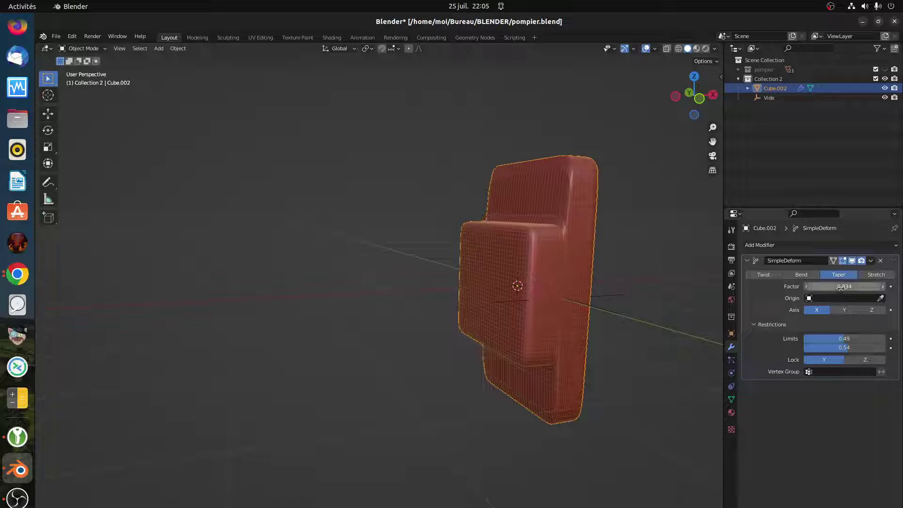
# Switch the deformation to Bend with an angle of about 28.3° and reset the limits to 0.00 and 1.00
pyautogui.moveTo(841, 287)
pyautogui.mouseDown()
pyautogui.moveTo(884, 287)
pyautogui.moveTo(823, 287)
pyautogui.mouseUp()
pyautogui.moveTo(655, 310)
pyautogui.mouseDown(button='middle')
pyautogui.moveTo(622, 318)
pyautogui.moveTo(664, 305)
pyautogui.mouseUp(button='middle')
pyautogui.click(802, 276)
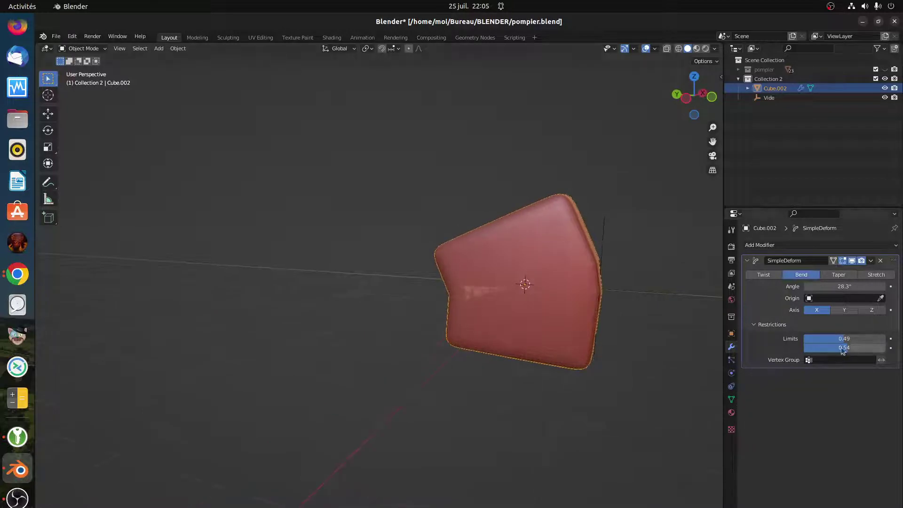
pyautogui.moveTo(839, 340); pyautogui.dragTo(875, 348)
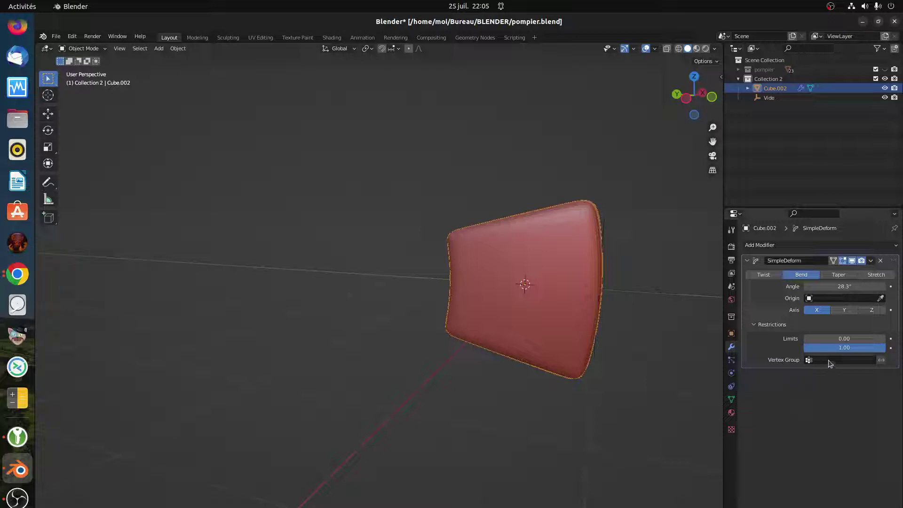
# Set the Bend angle to 59.4°, then increase it to about 88.3°
pyautogui.click(845, 286)
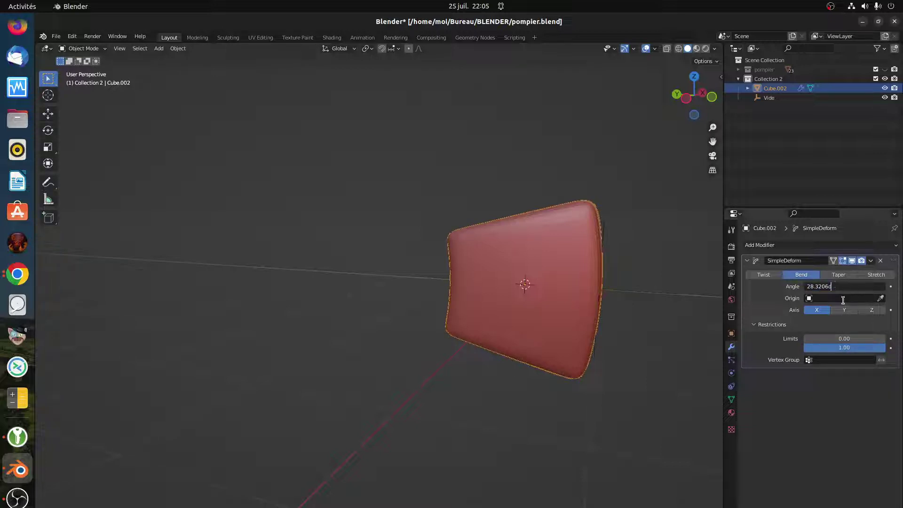
pyautogui.hotkey('ctrl', 'a')
pyautogui.write('59.4')
pyautogui.press('Return')
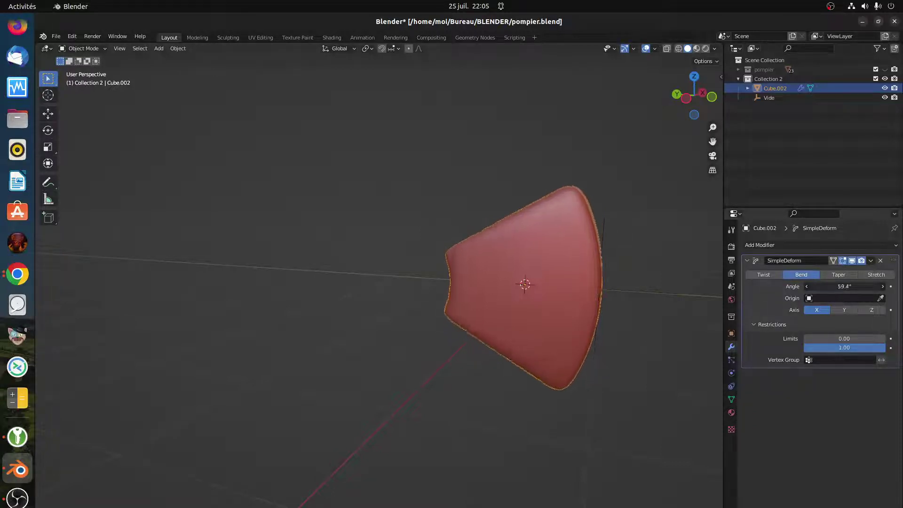
pyautogui.moveTo(845, 286); pyautogui.dragTo(772, 306)
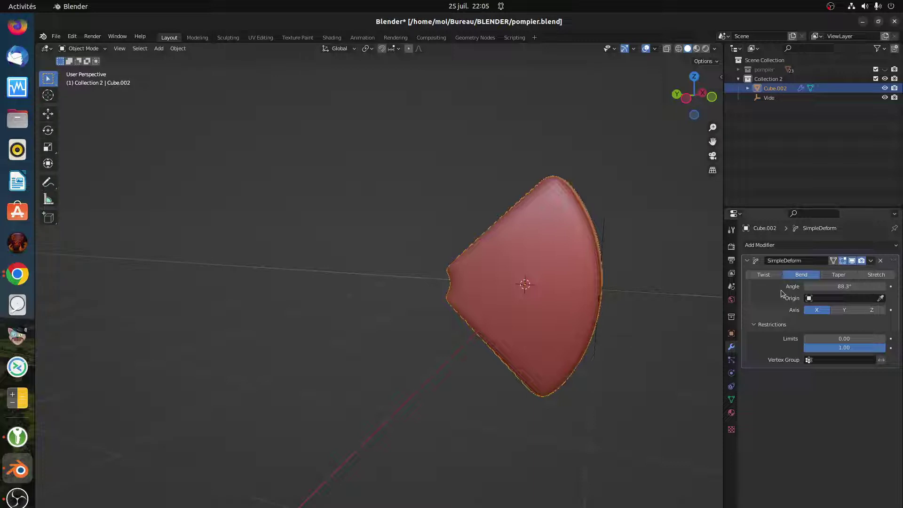
# Add a plain axes empty at the world origin while viewing the bent cube from the right side
pyautogui.scroll(-4, 500, 368)
pyautogui.moveTo(501, 367); pyautogui.dragTo(518, 362, button='middle')
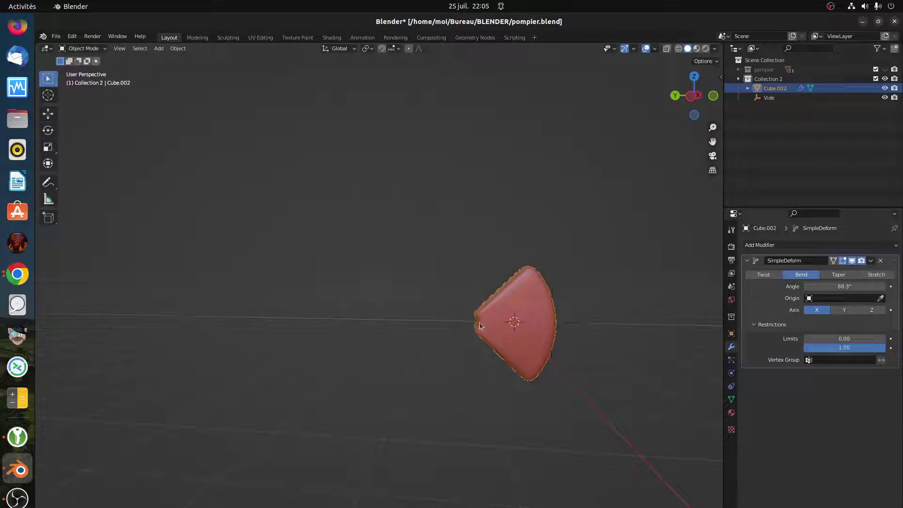
pyautogui.press('KP_3')
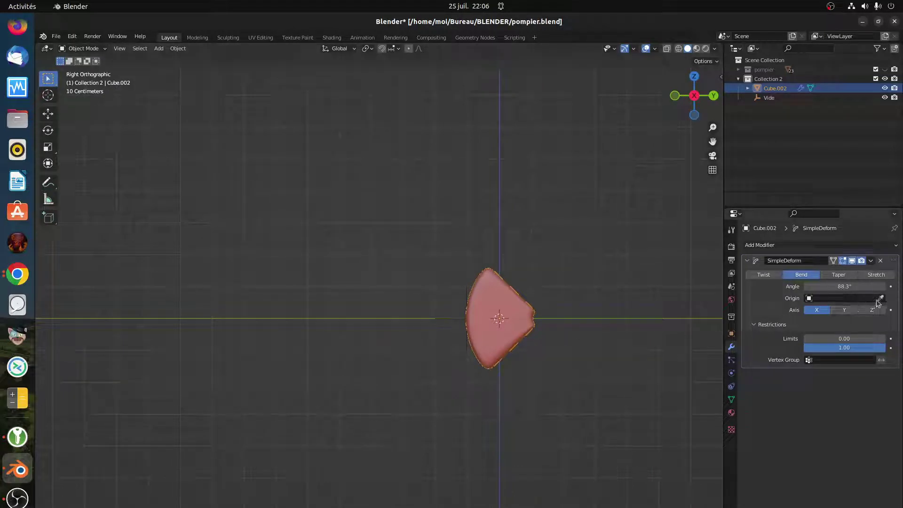
pyautogui.hotkey('shift', 'a')
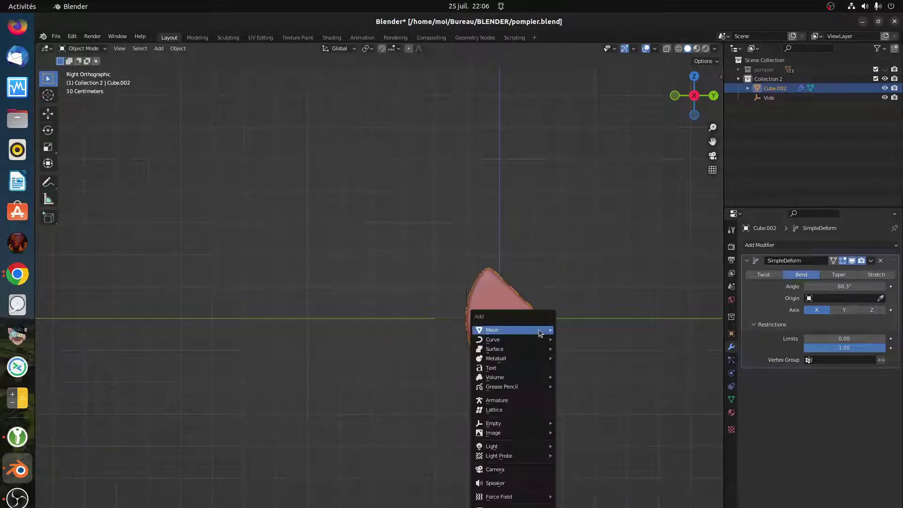
pyautogui.moveTo(540, 333)
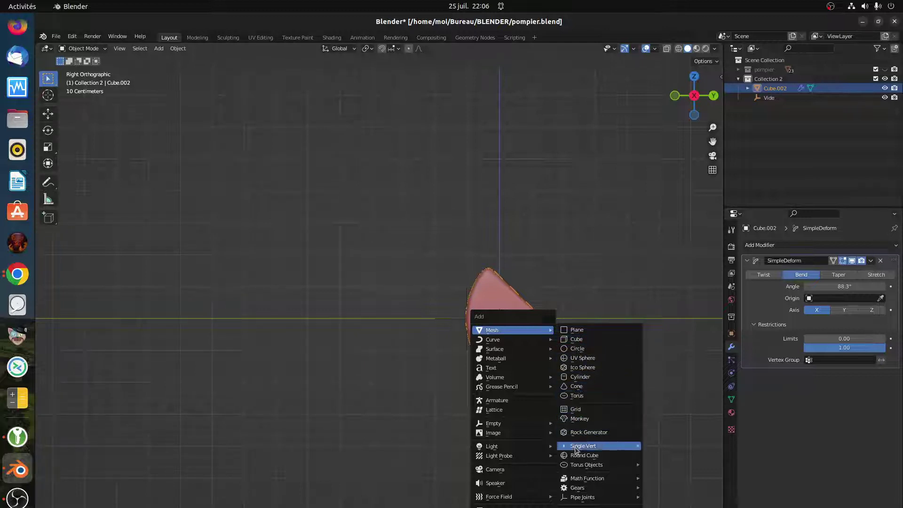
pyautogui.moveTo(501, 428)
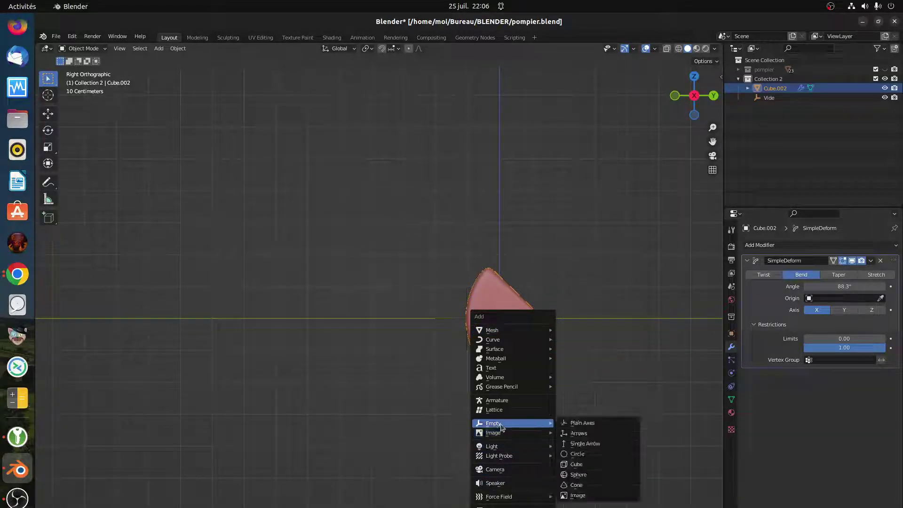
pyautogui.click(567, 423)
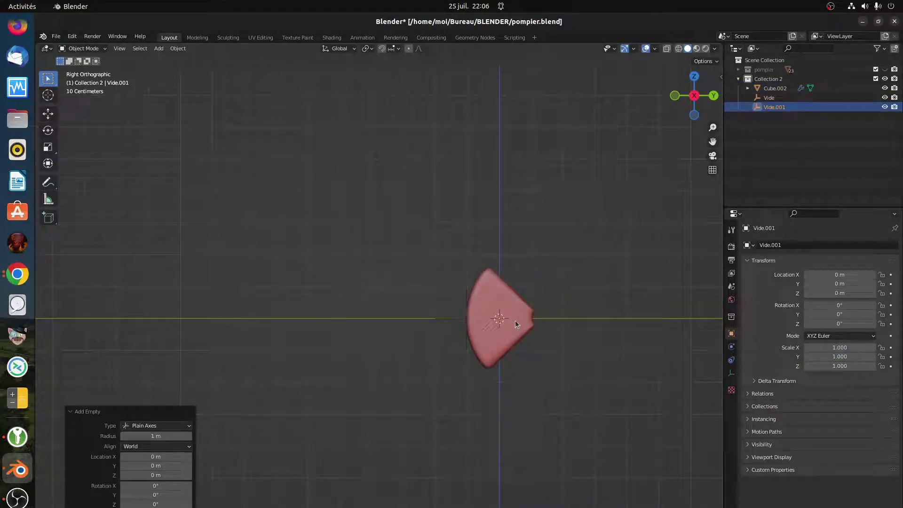
# Move the new empty along the Y axis to about 2.005 m, beyond the narrow end of the bent cube
pyautogui.press('g')
pyautogui.click(573, 321)
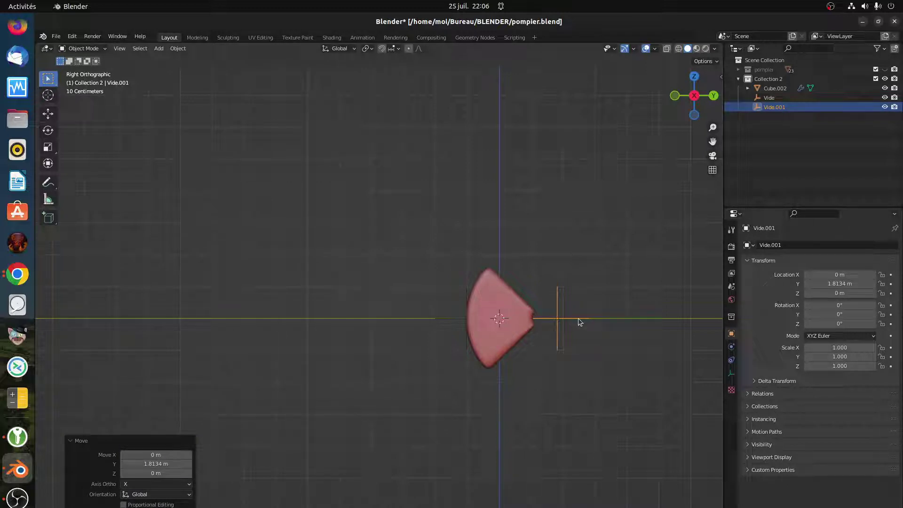
pyautogui.press('g')
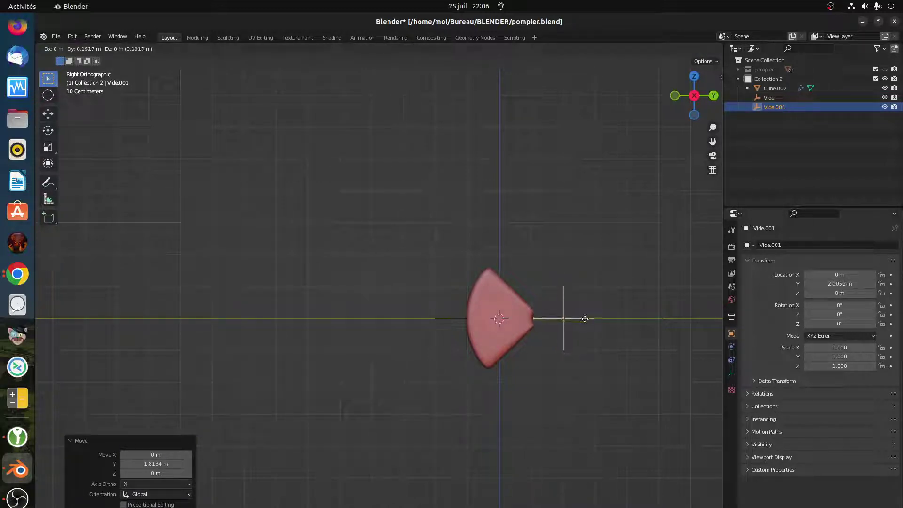
pyautogui.click(583, 318)
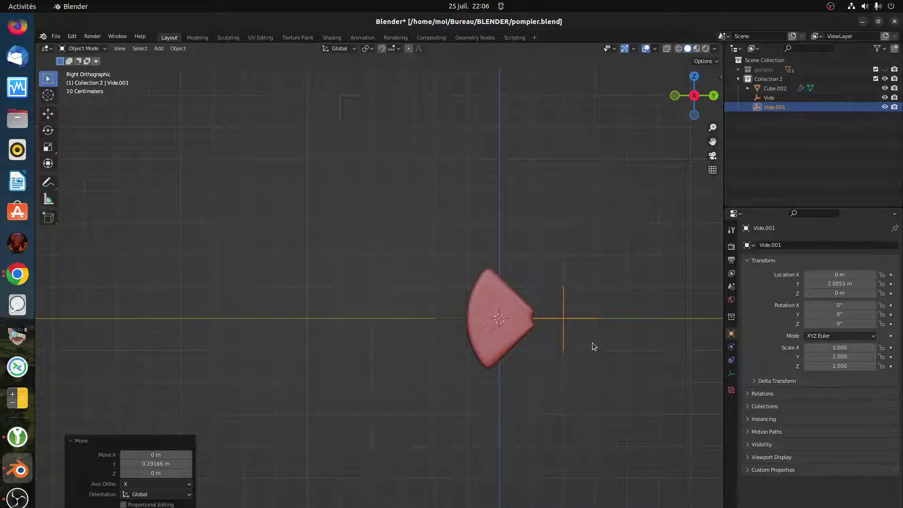
# Turn on snapping and try to move the empty in increments
pyautogui.scroll(2, 553, 303)
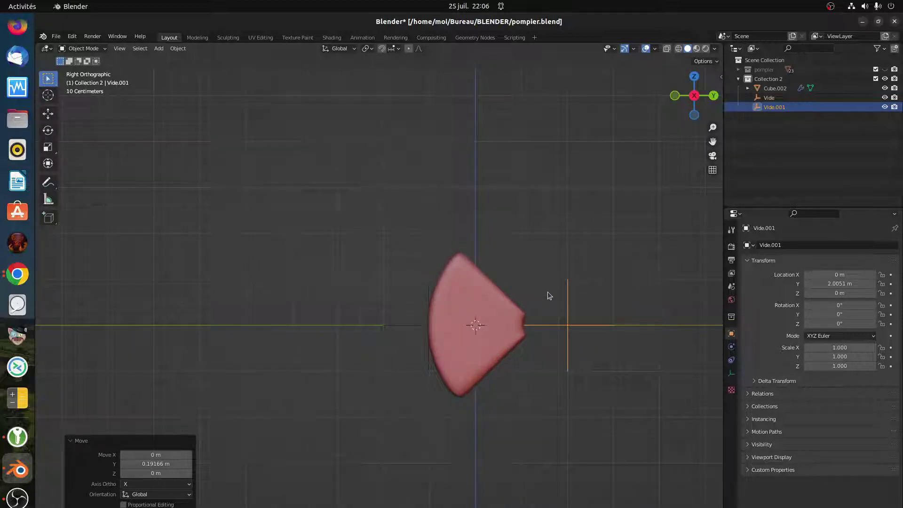
pyautogui.click(381, 49)
pyautogui.press('g')
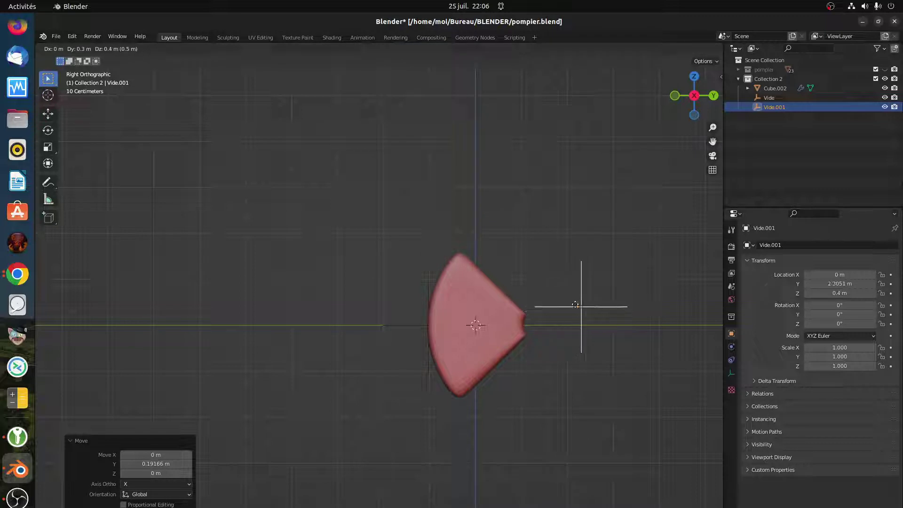
pyautogui.click(563, 326)
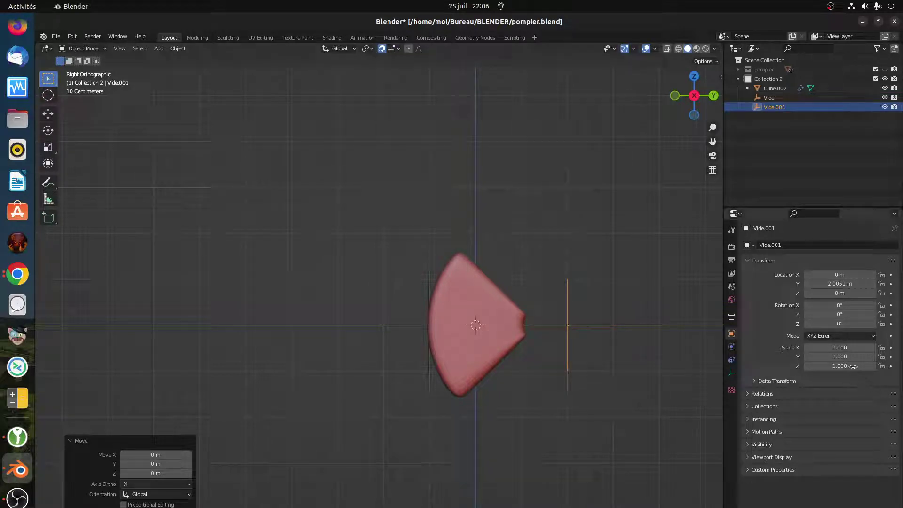
# Select the bent cube and assign the empty Vide.001 as the modifier's origin
pyautogui.click(494, 334)
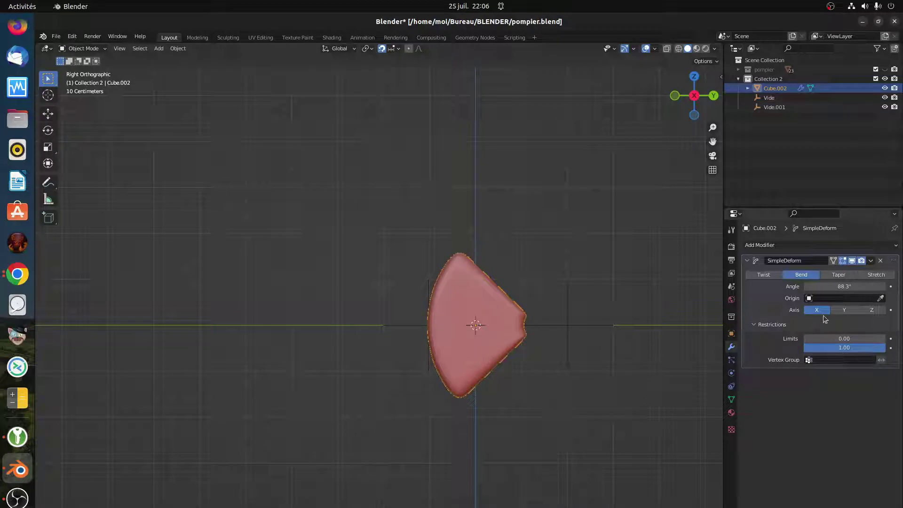
pyautogui.click(820, 299)
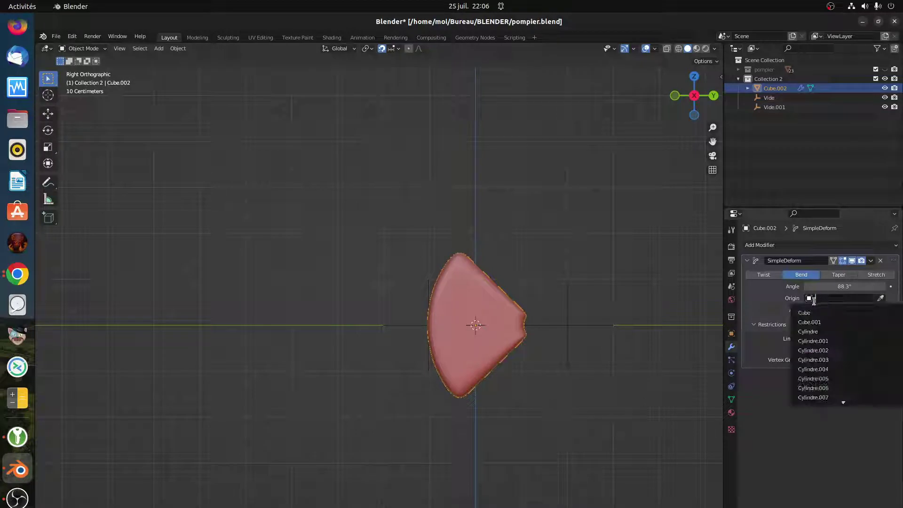
pyautogui.click(881, 299)
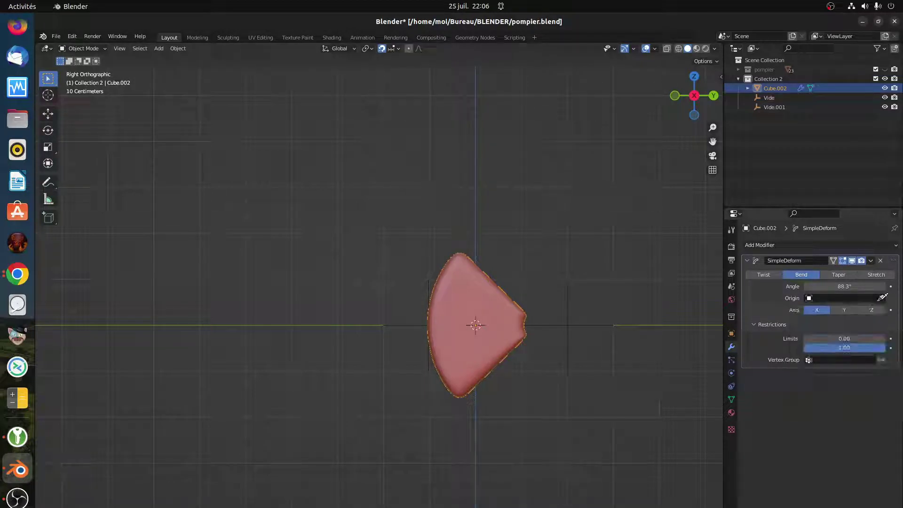
pyautogui.click(572, 328)
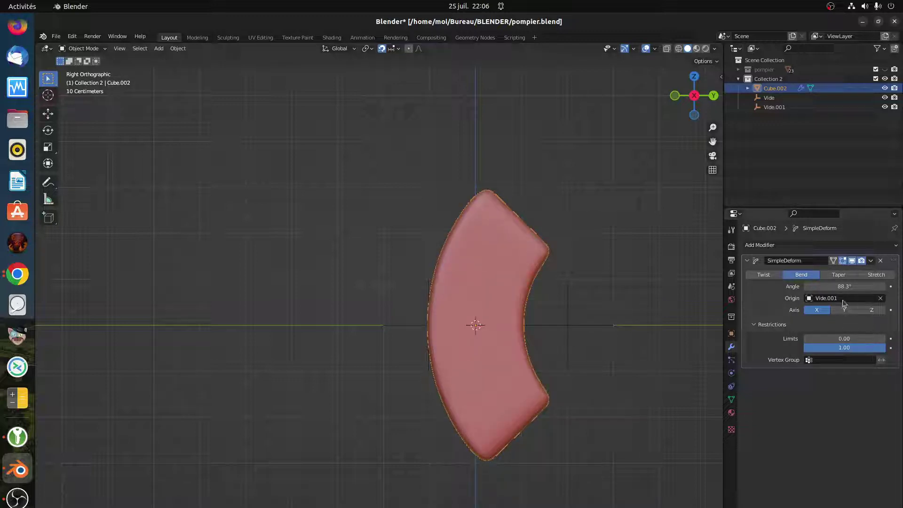
# Set the Bend angle to 180°
pyautogui.moveTo(844, 287); pyautogui.dragTo(857, 287)
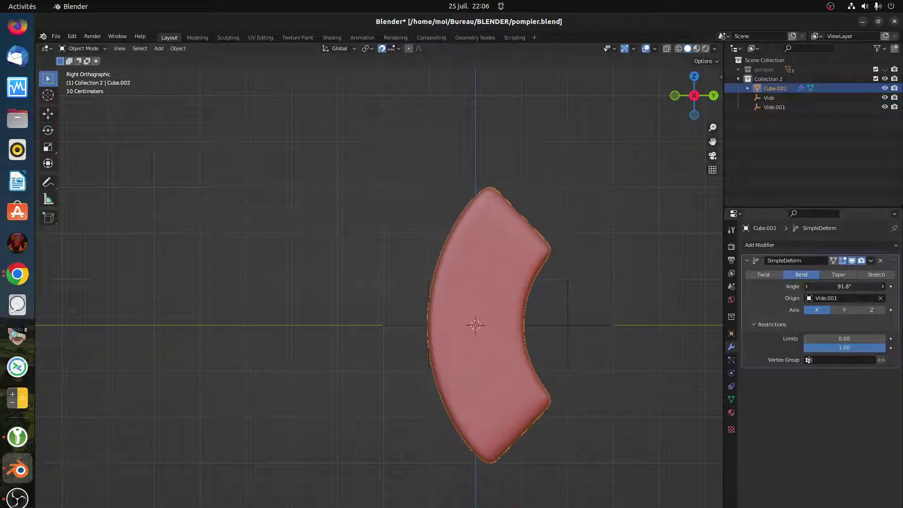
pyautogui.click(837, 290)
pyautogui.write('180')
pyautogui.press('Return')
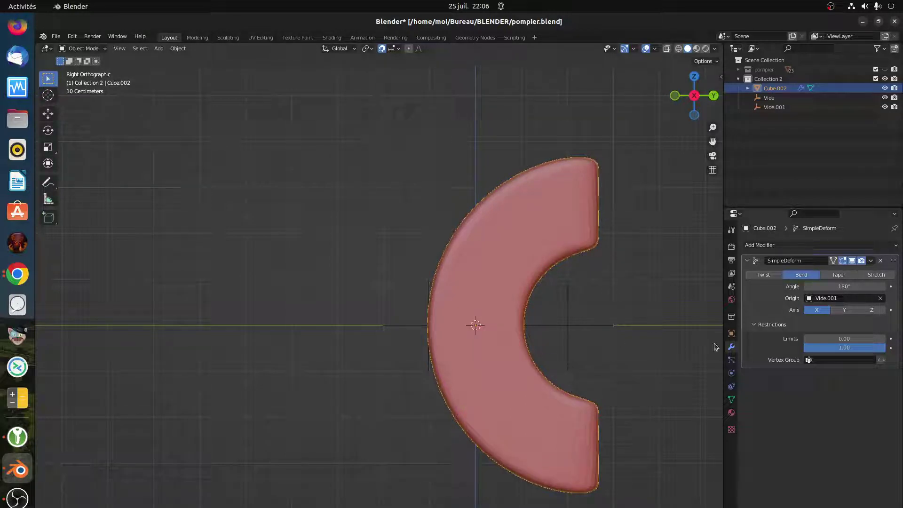
# Try Bend limits of 0.22 and 0.78, then reset them to 0.00 and 1.00
pyautogui.moveTo(844, 347)
pyautogui.mouseDown()
pyautogui.moveTo(817, 337)
pyautogui.moveTo(845, 338)
pyautogui.mouseUp()
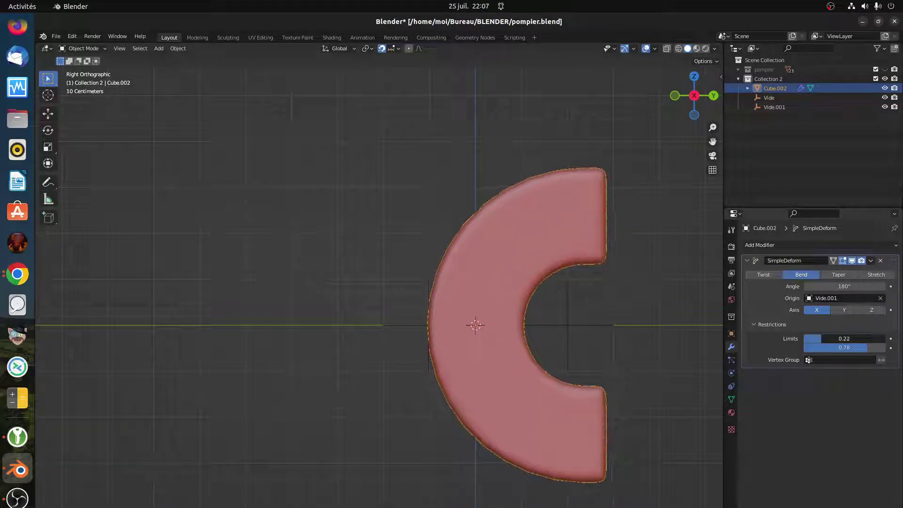
pyautogui.moveTo(631, 410); pyautogui.dragTo(627, 328, button='middle')
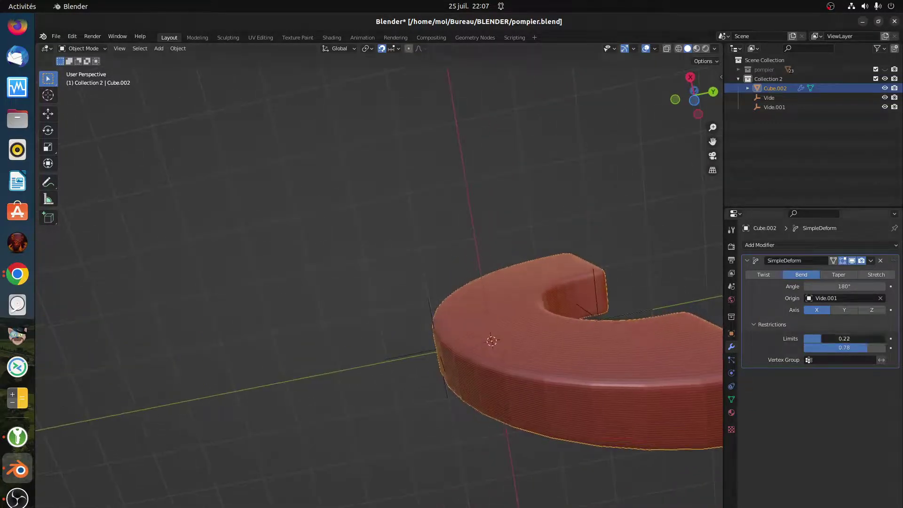
pyautogui.moveTo(845, 338)
pyautogui.mouseDown()
pyautogui.moveTo(814, 338)
pyautogui.moveTo(839, 350)
pyautogui.mouseUp()
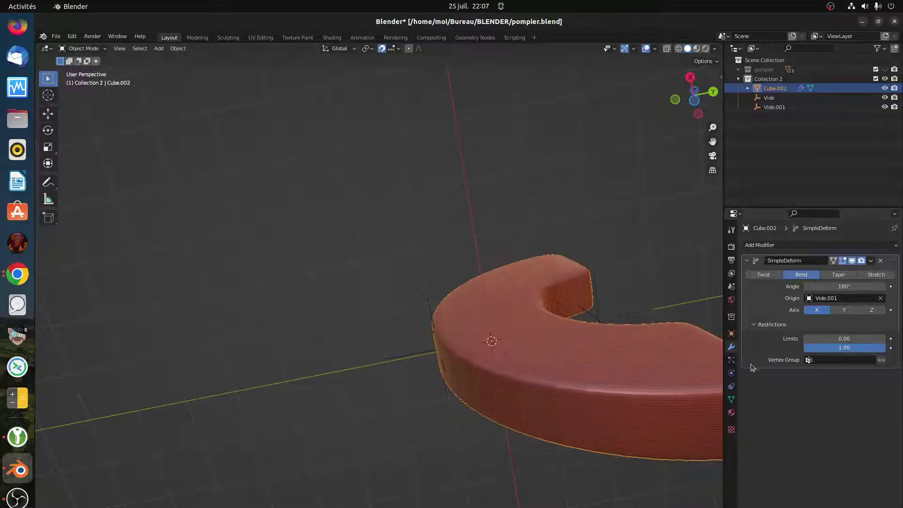
# Lower the Bend's upper limit to 0.56 and raise its lower limit to 0.54
pyautogui.moveTo(696, 376); pyautogui.dragTo(580, 432, button='middle')
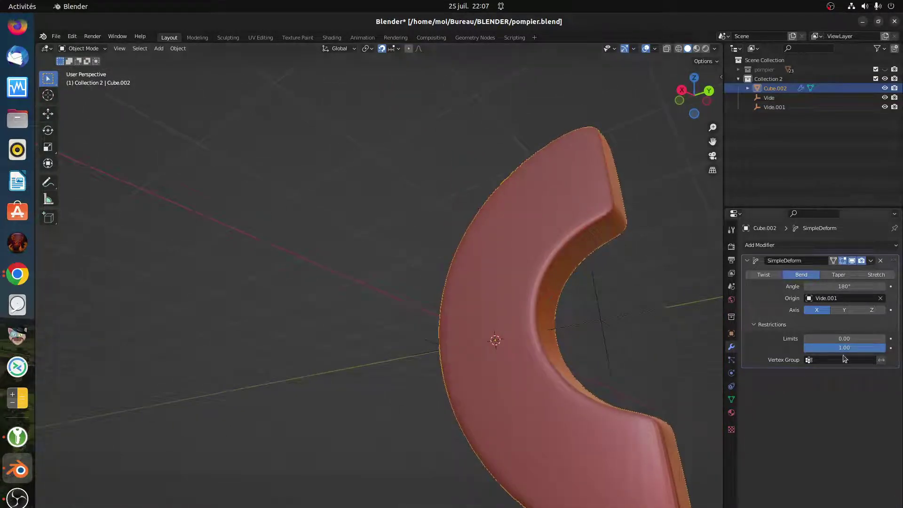
pyautogui.moveTo(842, 348); pyautogui.dragTo(806, 347)
pyautogui.scroll(-3, 693, 340)
pyautogui.moveTo(645, 357); pyautogui.dragTo(682, 387, button='middle')
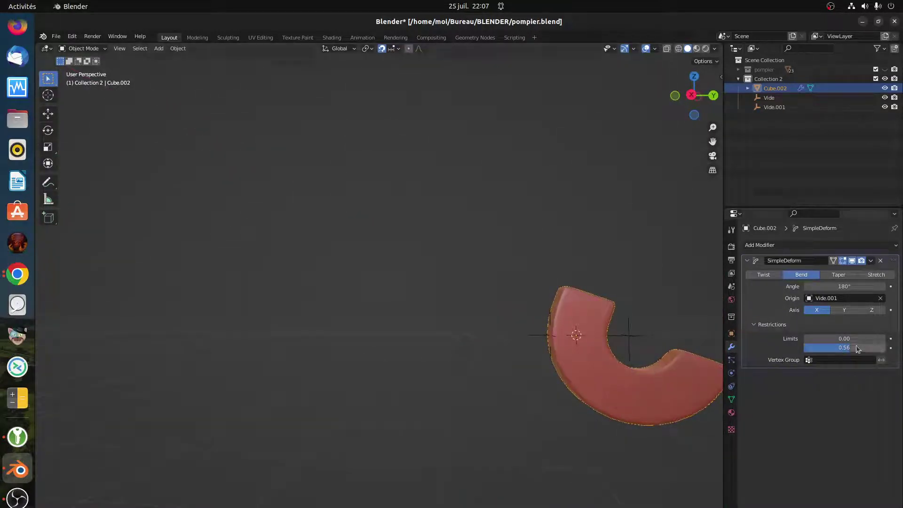
pyautogui.moveTo(851, 339); pyautogui.dragTo(888, 338)
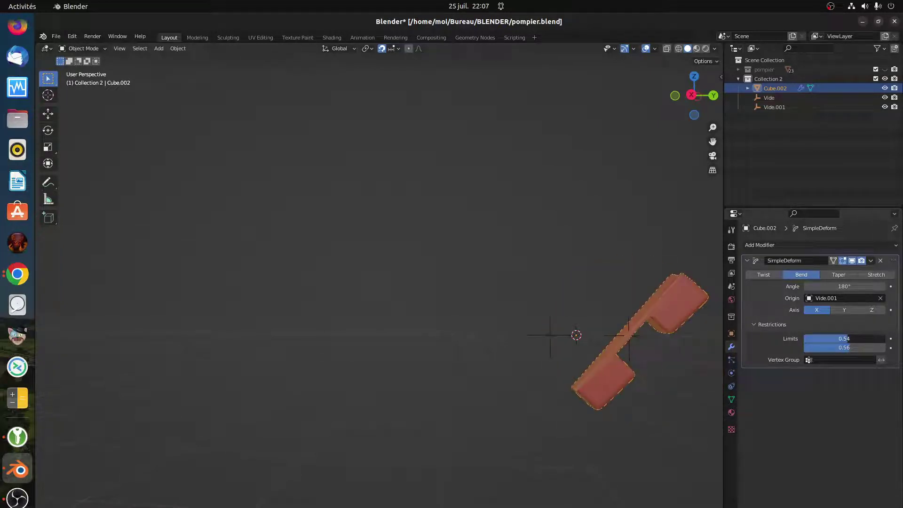
# Try a lower Bend limit of 0.25, then reset the two limits to 0.00 and 1.00
pyautogui.scroll(3, 637, 384)
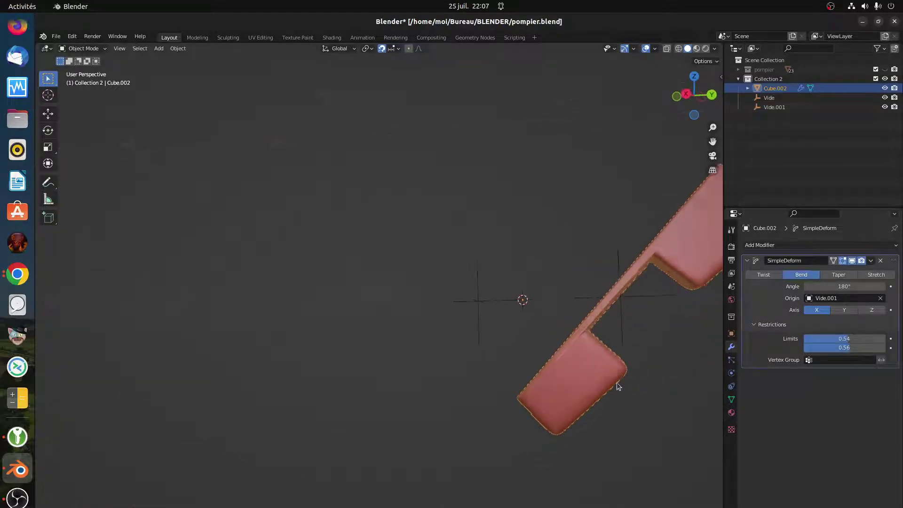
pyautogui.moveTo(617, 385); pyautogui.dragTo(604, 389, button='middle')
pyautogui.moveTo(838, 340); pyautogui.dragTo(769, 339)
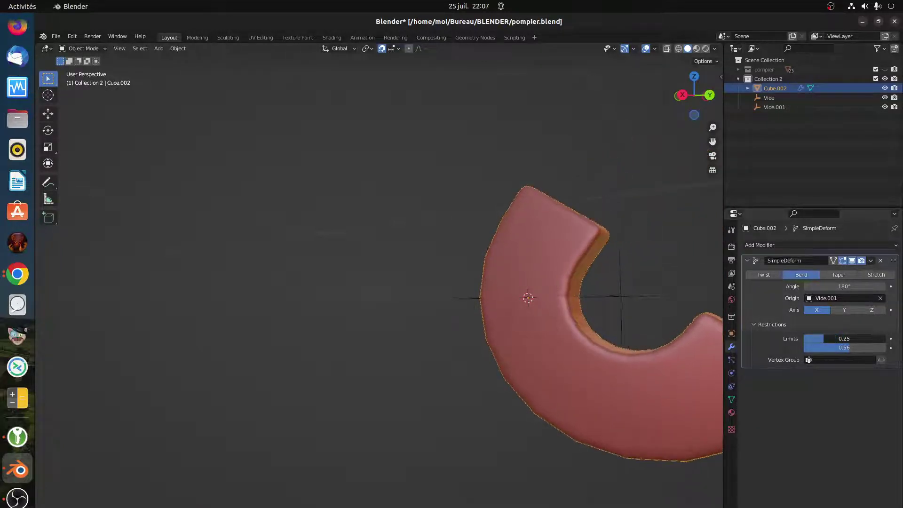
pyautogui.moveTo(838, 347); pyautogui.dragTo(799, 339)
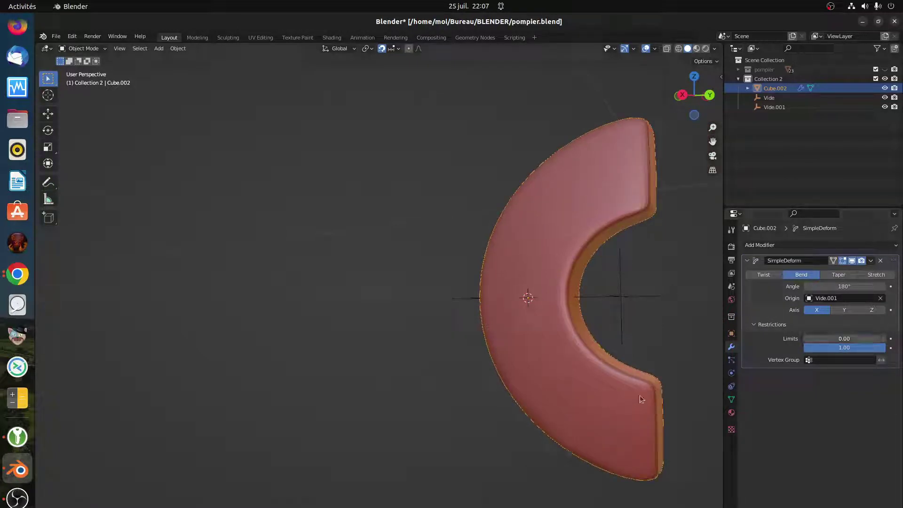
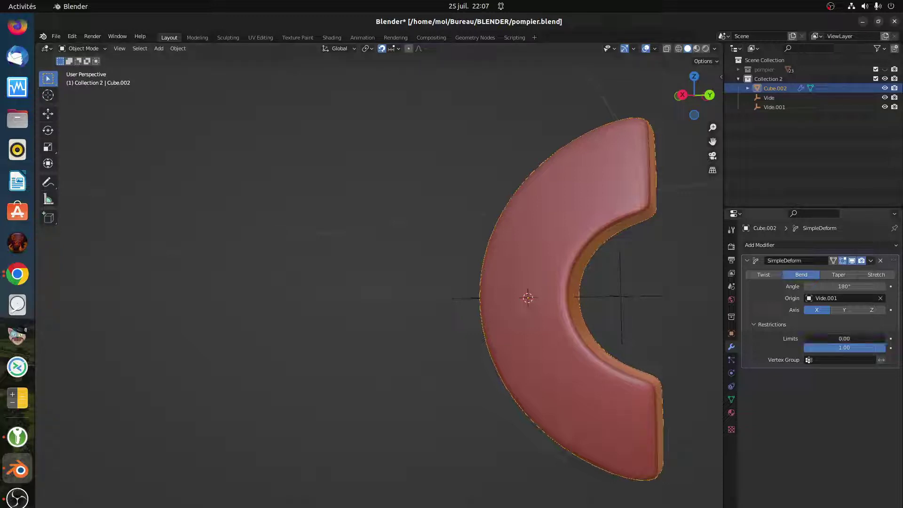
# Try raising the Bend's lower limit to 0.74 and 0.80 with the upper limit at 1.00, using the right view
pyautogui.click(831, 338)
pyautogui.write('0.0')
pyautogui.write('37')
pyautogui.press('Return')
pyautogui.moveTo(834, 338); pyautogui.dragTo(856, 337)
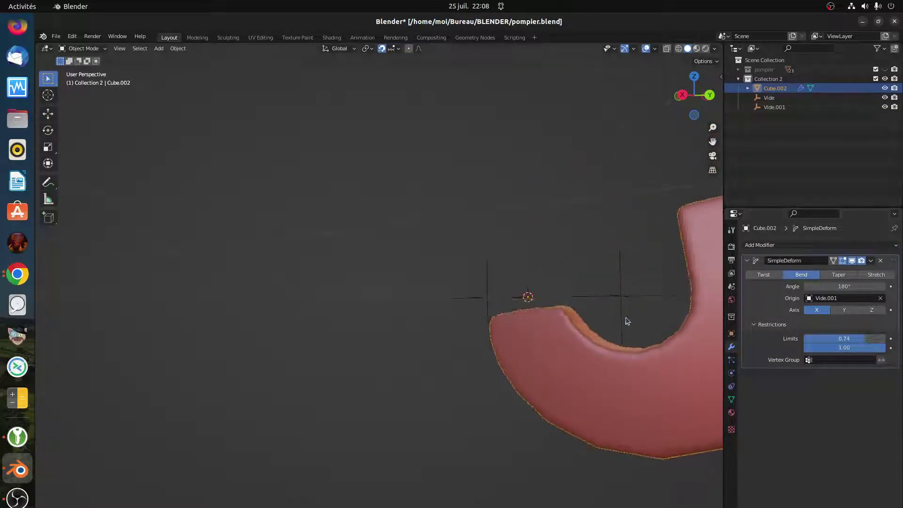
pyautogui.keyDown('shift'); pyautogui.moveTo(625, 319); pyautogui.dragTo(464, 297, button='middle'); pyautogui.keyUp('shift')
pyautogui.press('KP_1')
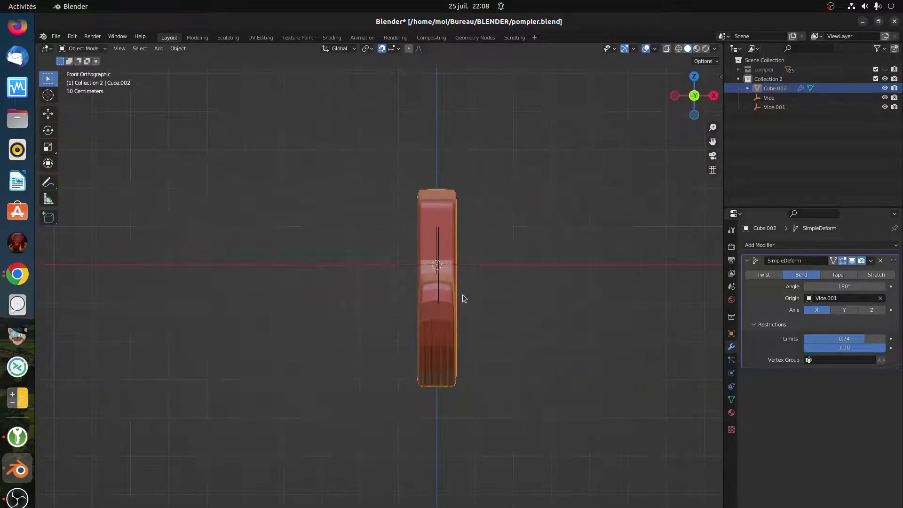
pyautogui.press('KP_3')
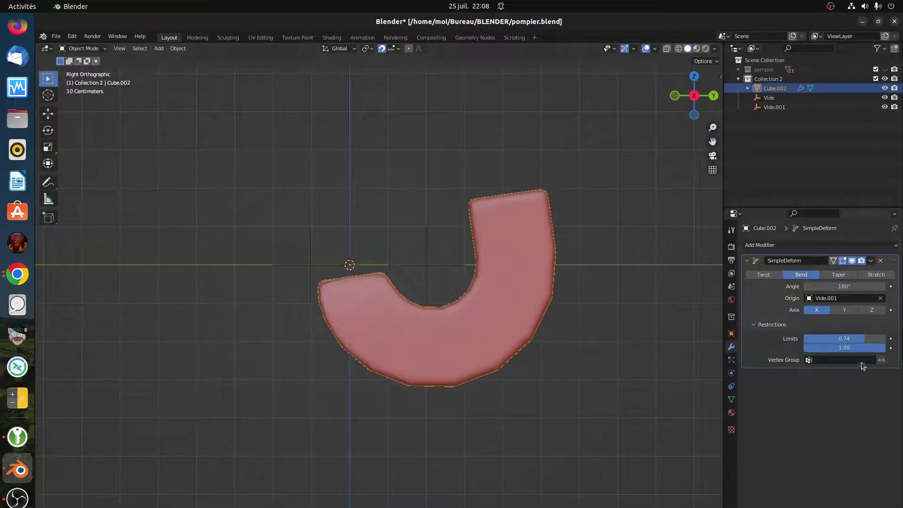
pyautogui.moveTo(862, 340); pyautogui.dragTo(869, 340)
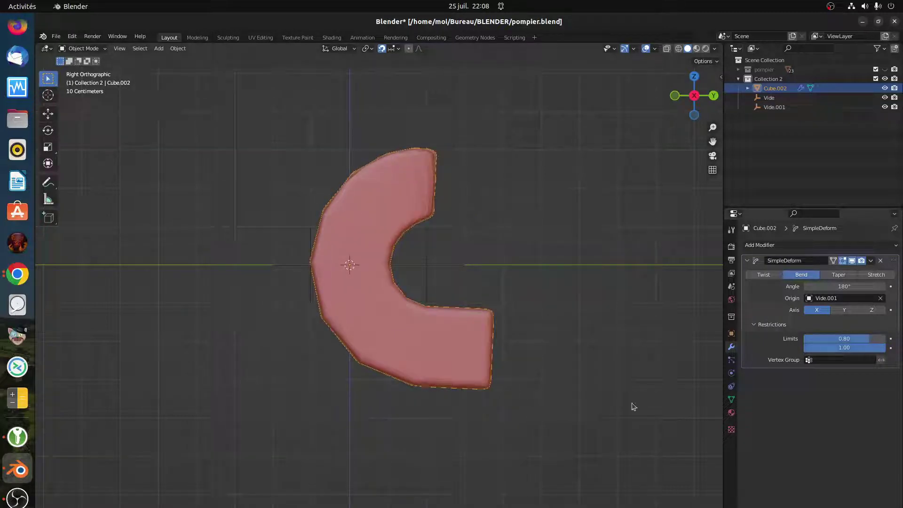
# Narrow the Bend limits to 0.47 and 0.53, trying 0.44 and 0.56 in between
pyautogui.moveTo(837, 337)
pyautogui.mouseDown()
pyautogui.moveTo(868, 349)
pyautogui.moveTo(844, 349)
pyautogui.moveTo(847, 340)
pyautogui.mouseUp()
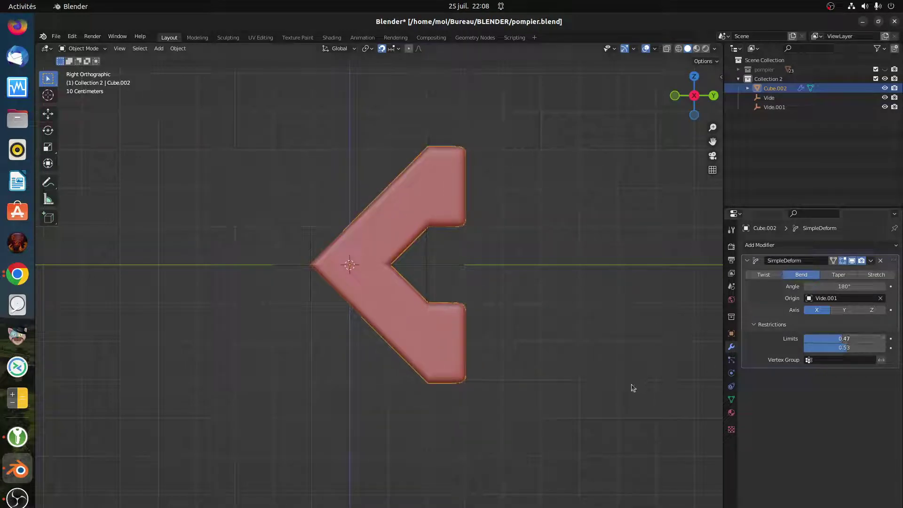
pyautogui.moveTo(484, 410)
pyautogui.mouseDown(button='middle')
pyautogui.moveTo(456, 346)
pyautogui.moveTo(337, 372)
pyautogui.moveTo(459, 401)
pyautogui.moveTo(478, 417)
pyautogui.moveTo(601, 413)
pyautogui.moveTo(478, 397)
pyautogui.mouseUp(button='middle')
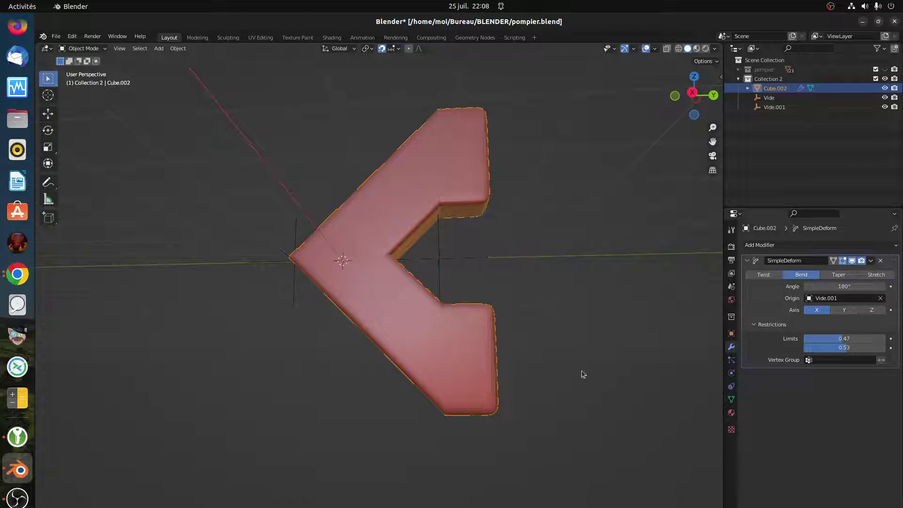
pyautogui.moveTo(844, 338)
pyautogui.mouseDown()
pyautogui.moveTo(831, 338)
pyautogui.moveTo(849, 347)
pyautogui.mouseUp()
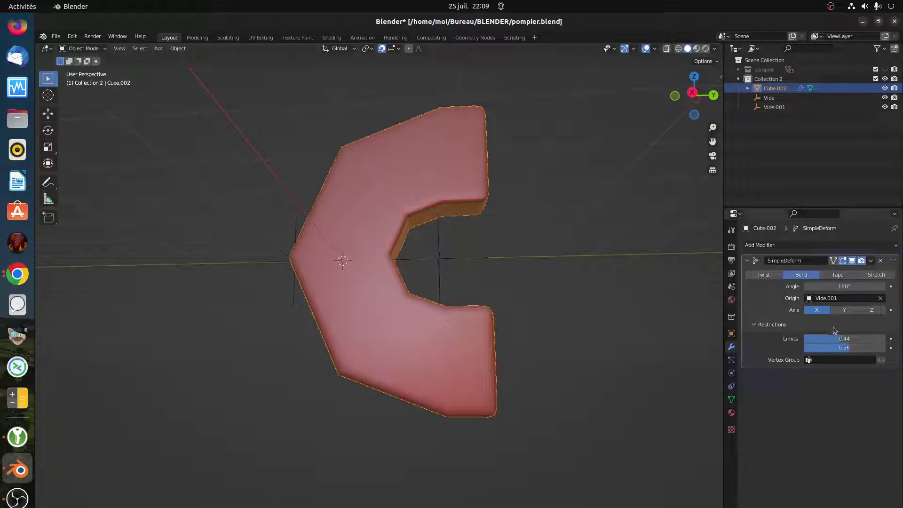
pyautogui.moveTo(839, 339)
pyautogui.mouseDown()
pyautogui.moveTo(842, 347)
pyautogui.moveTo(846, 339)
pyautogui.mouseUp()
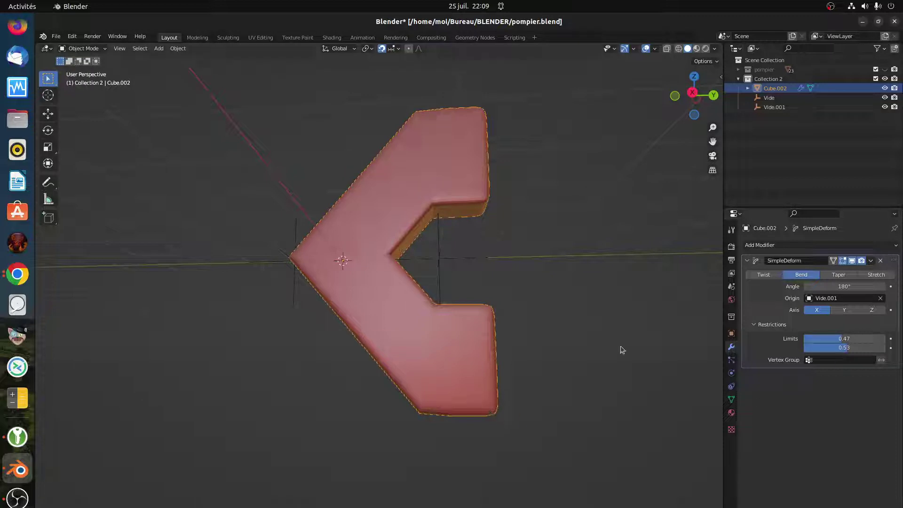
# Reset the Bend's lower limit to 0.00 and its upper limit to 1.00
pyautogui.scroll(-2, 545, 375)
pyautogui.press('KP_3')
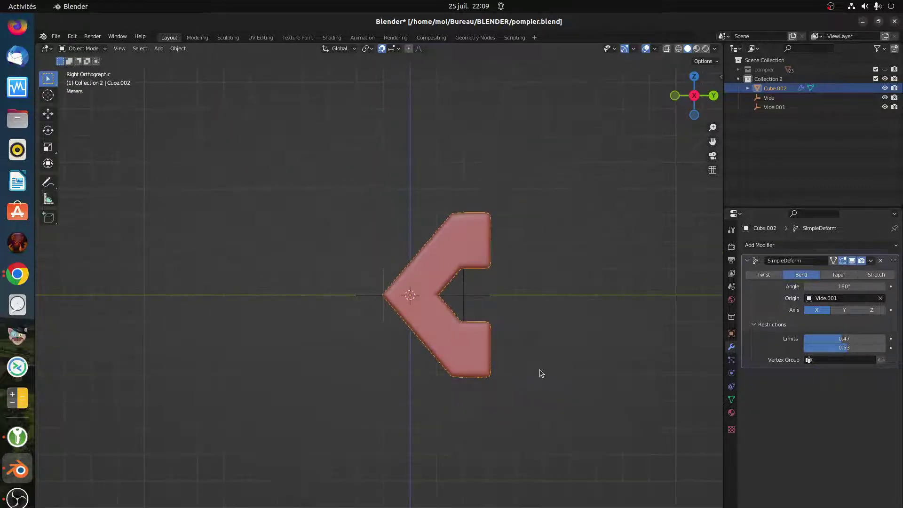
pyautogui.scroll(2, 489, 312)
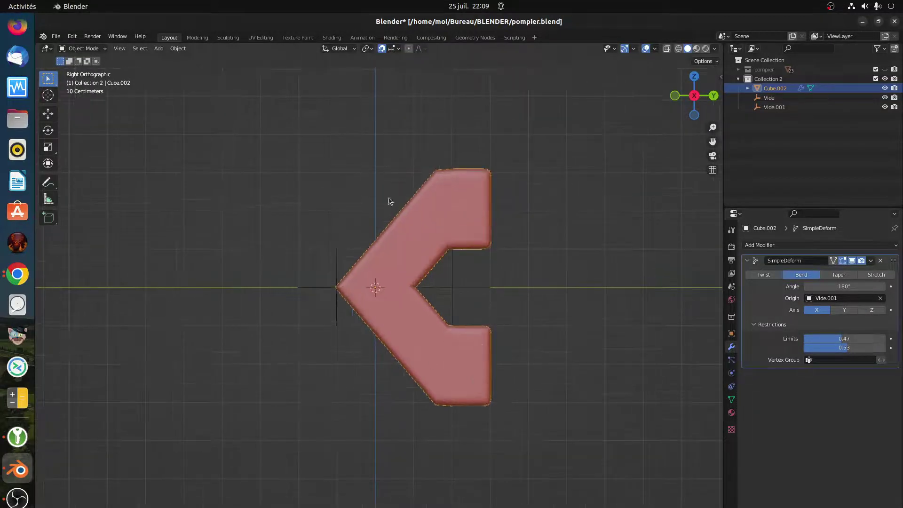
pyautogui.moveTo(844, 339); pyautogui.dragTo(875, 347)
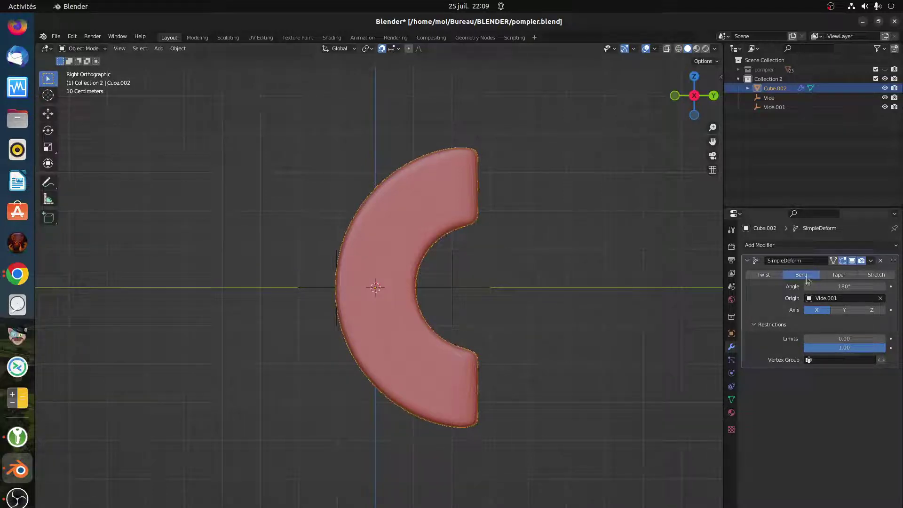
# Duplicate the Simple Deform modifier and switch the copy to Stretch with a factor of 1.702
pyautogui.click(871, 262)
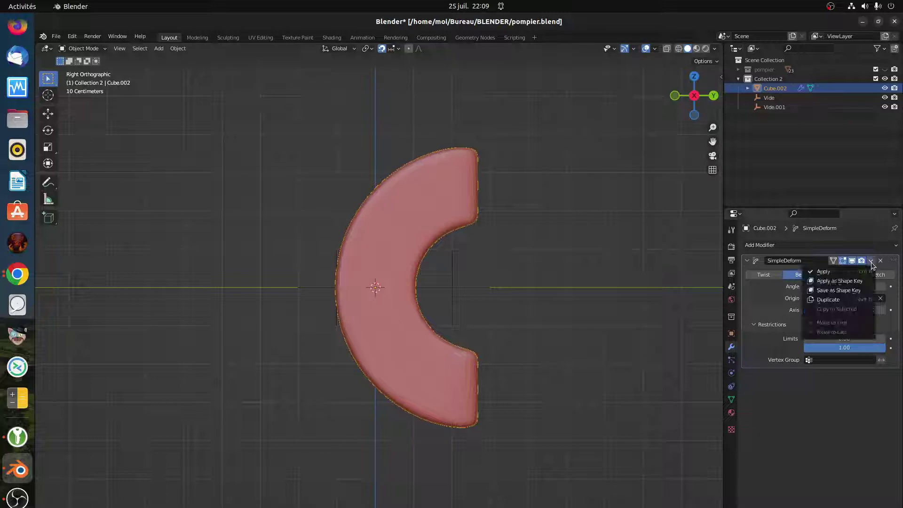
pyautogui.click(842, 301)
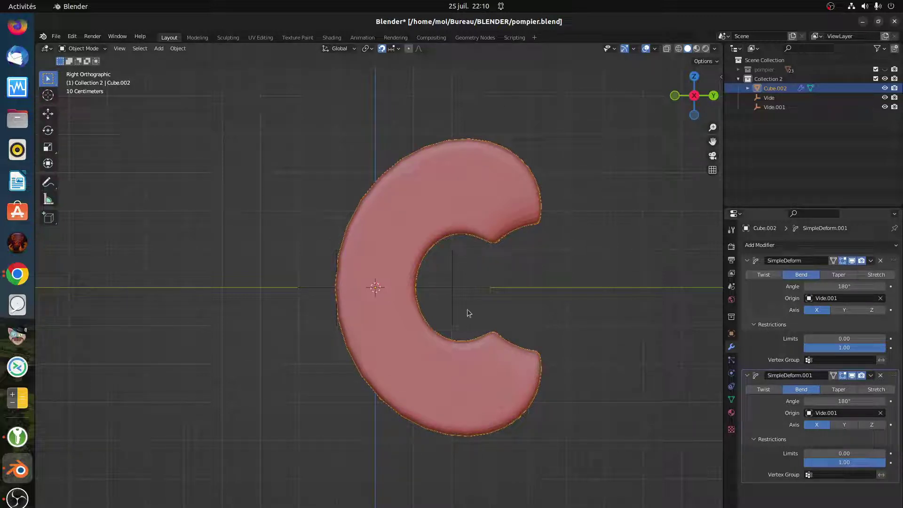
pyautogui.click(876, 390)
pyautogui.moveTo(612, 372); pyautogui.dragTo(535, 388, button='middle')
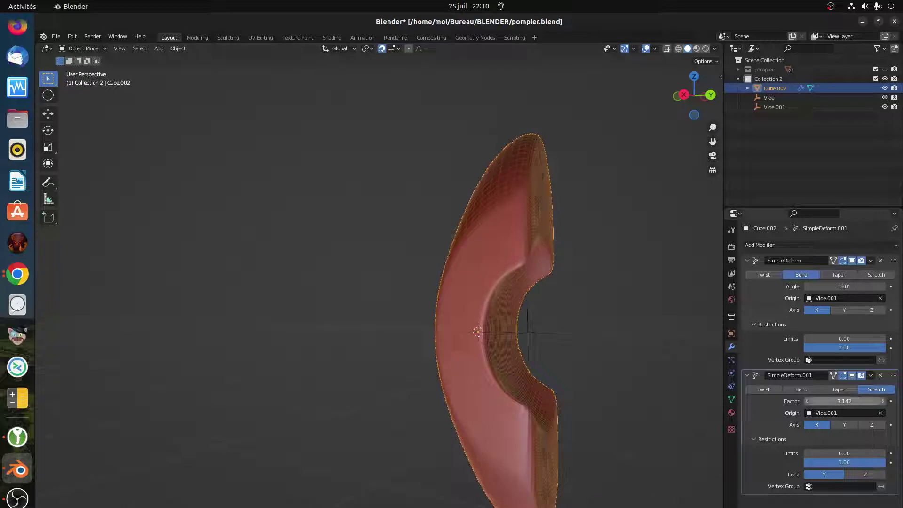
pyautogui.moveTo(851, 401); pyautogui.dragTo(816, 401)
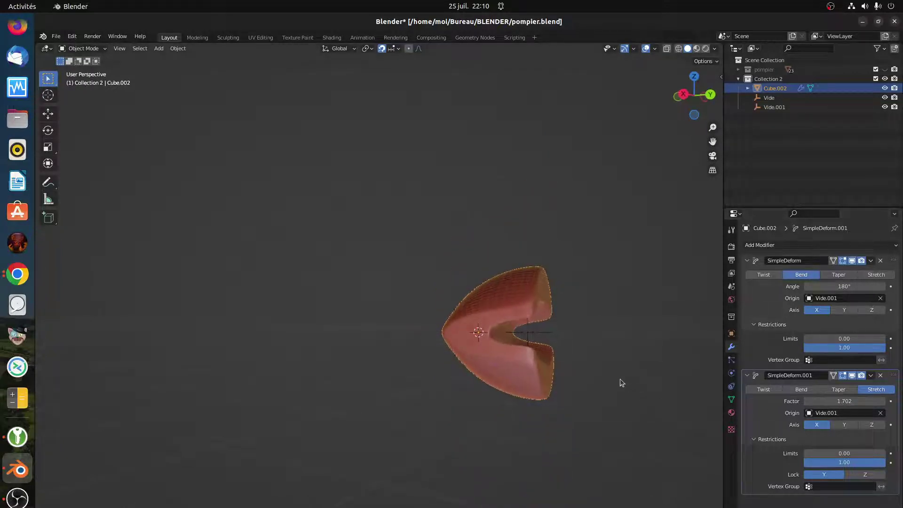
pyautogui.moveTo(620, 379)
pyautogui.mouseDown(button='middle')
pyautogui.moveTo(538, 380)
pyautogui.moveTo(620, 375)
pyautogui.mouseUp(button='middle')
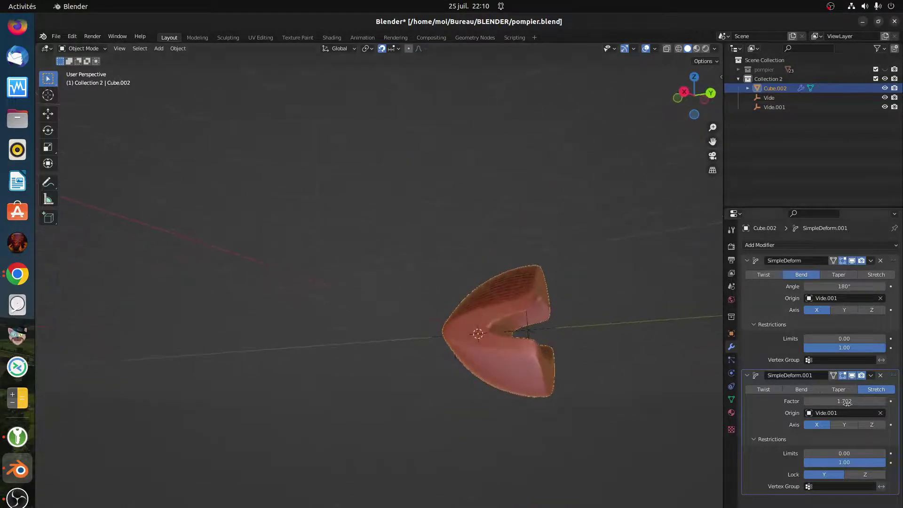
# Try Twist on the duplicate modifier, then switch it to Bend with an angle of -109°
pyautogui.click(764, 390)
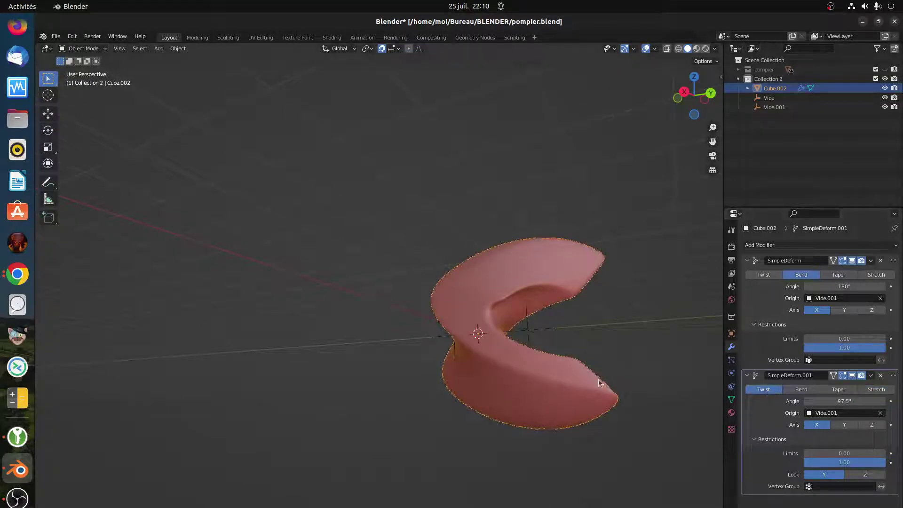
pyautogui.moveTo(600, 381); pyautogui.dragTo(523, 376, button='middle')
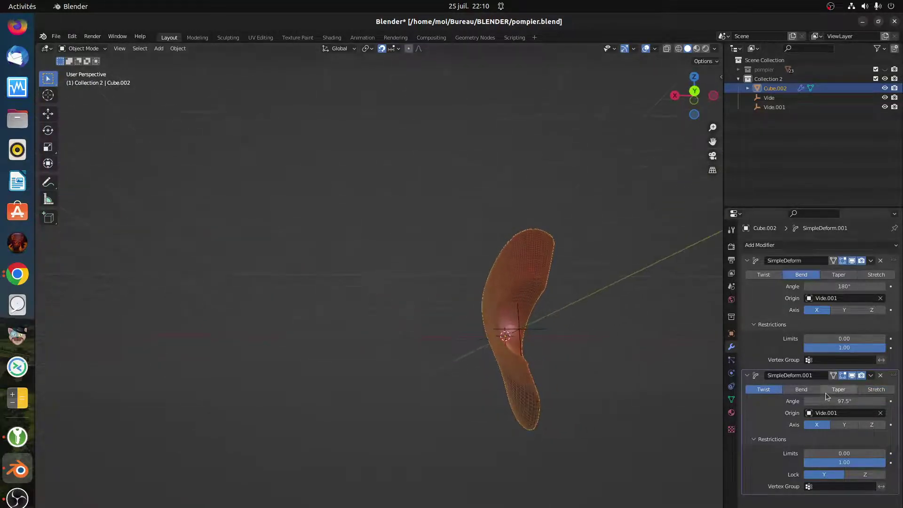
pyautogui.click(801, 390)
pyautogui.moveTo(585, 393); pyautogui.dragTo(676, 399, button='middle')
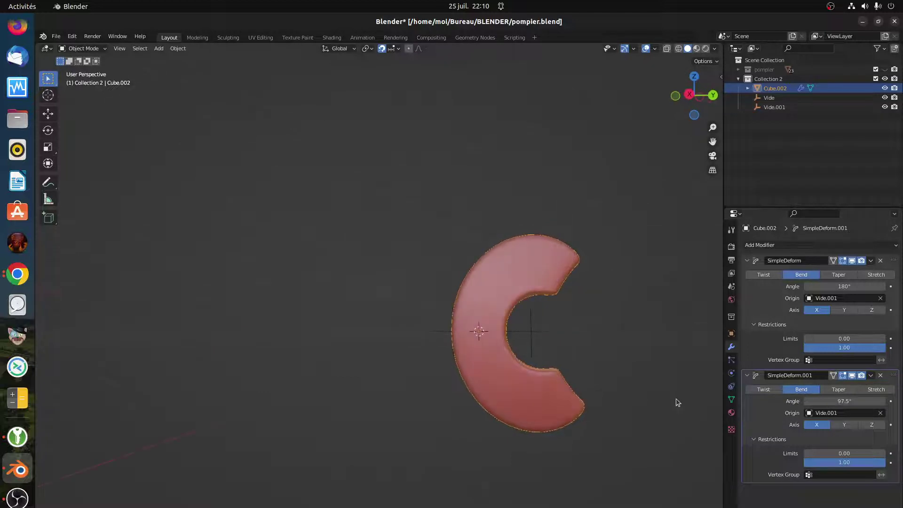
pyautogui.moveTo(834, 404); pyautogui.dragTo(737, 404)
pyautogui.moveTo(517, 399); pyautogui.dragTo(607, 386, button='middle')
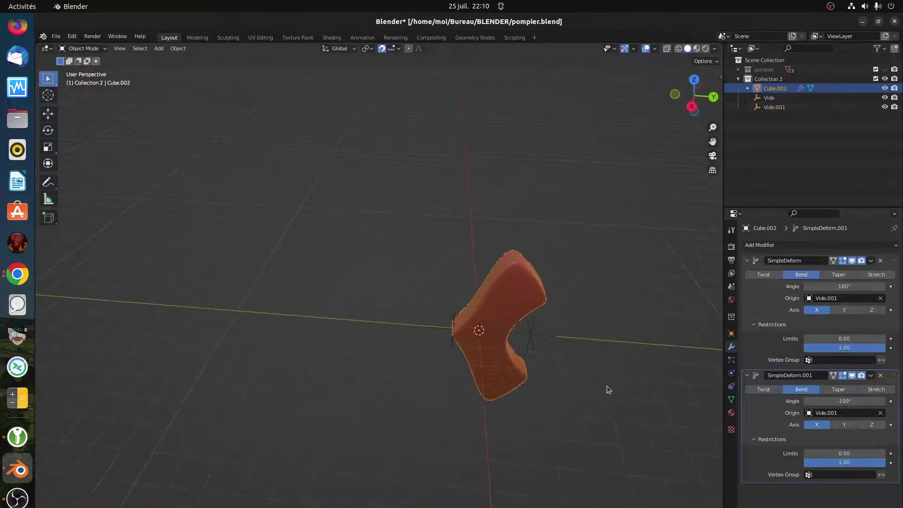
# Remove both Simple Deform modifiers and delete the cube
pyautogui.click(880, 376)
pyautogui.moveTo(583, 379); pyautogui.dragTo(555, 326, button='middle')
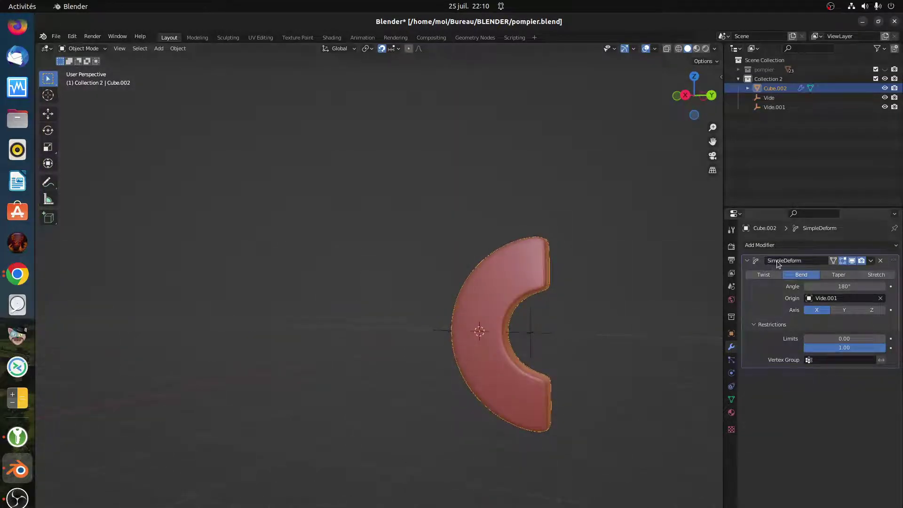
pyautogui.click(881, 261)
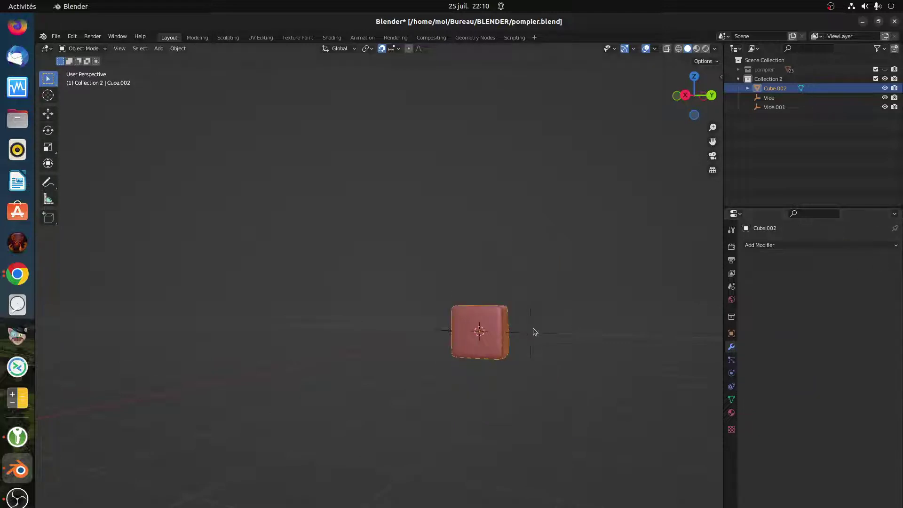
pyautogui.click(752, 246)
pyautogui.press('Delete')
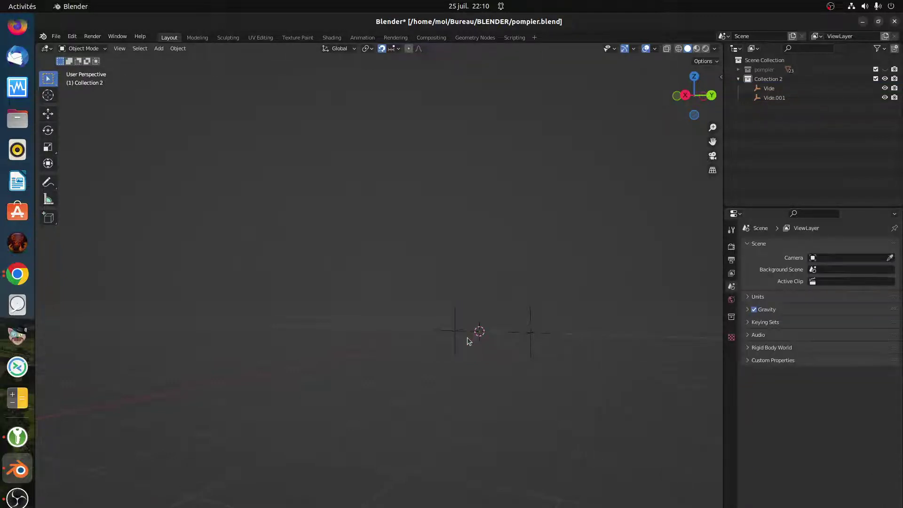
# Delete the two empties Vide and Vide.001 from the scene
pyautogui.click(452, 332)
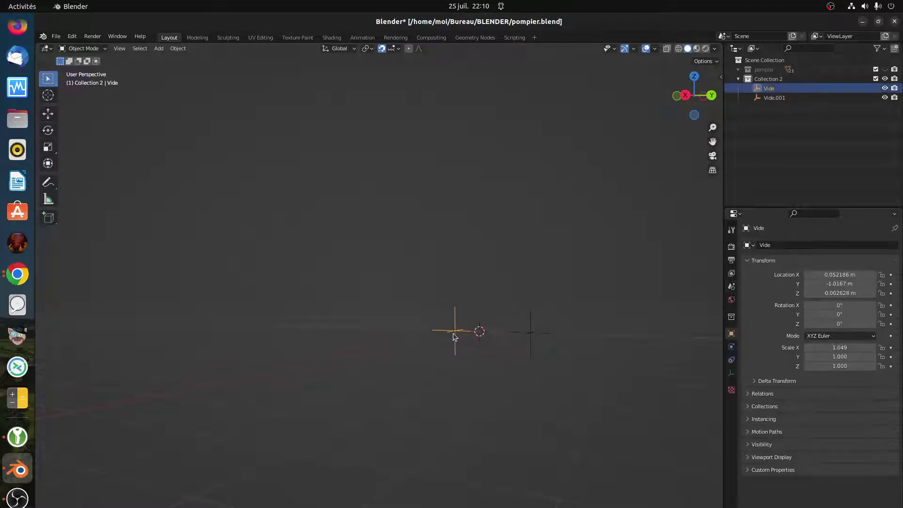
pyautogui.press('Delete')
pyautogui.click(530, 335)
pyautogui.press('Delete')
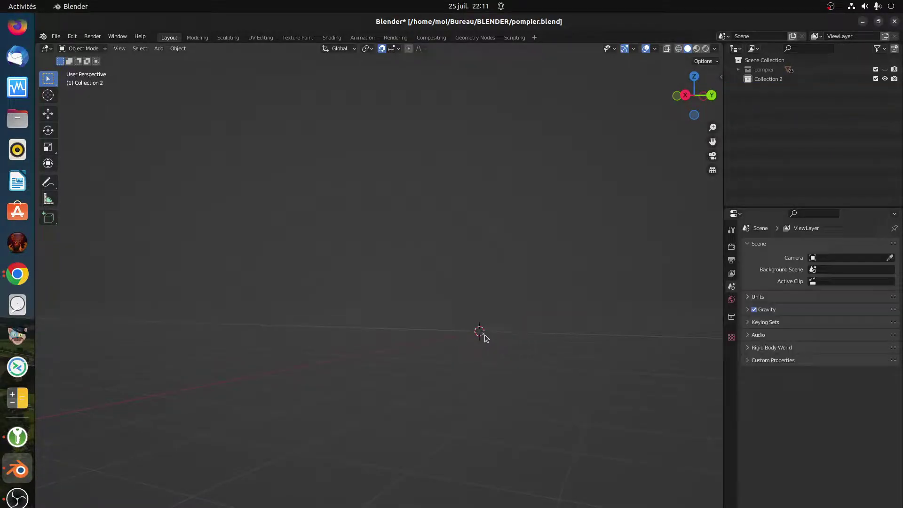
# Add a new cube mesh at the world origin
pyautogui.hotkey('shift', 'a')
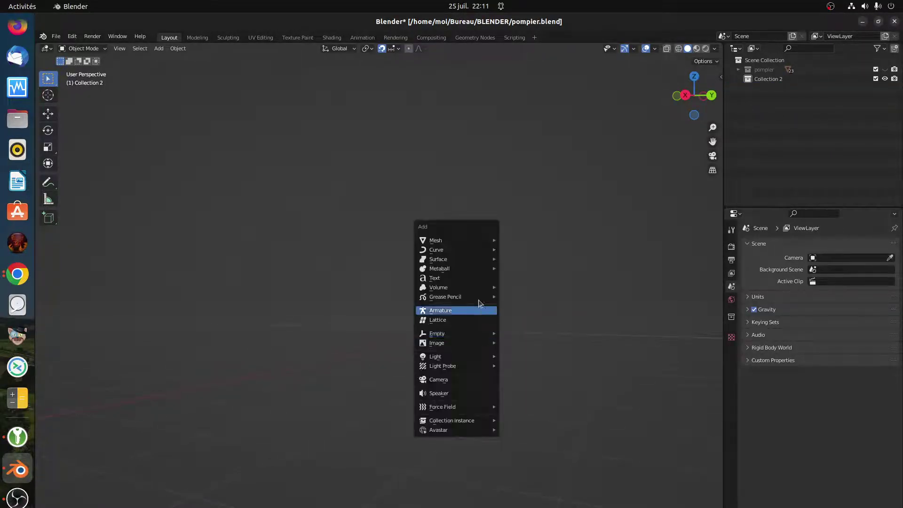
pyautogui.moveTo(473, 240)
pyautogui.click(521, 250)
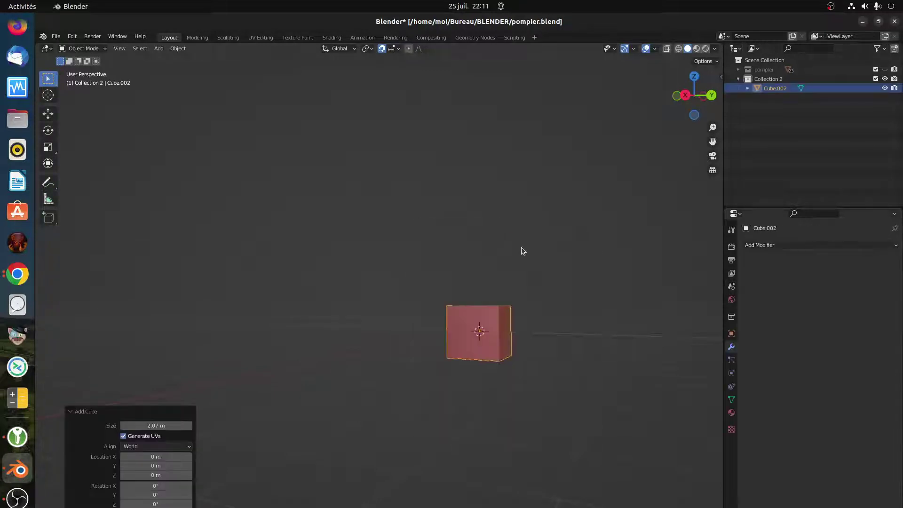
pyautogui.moveTo(475, 344); pyautogui.dragTo(478, 375, button='middle')
pyautogui.scroll(3, 496, 365)
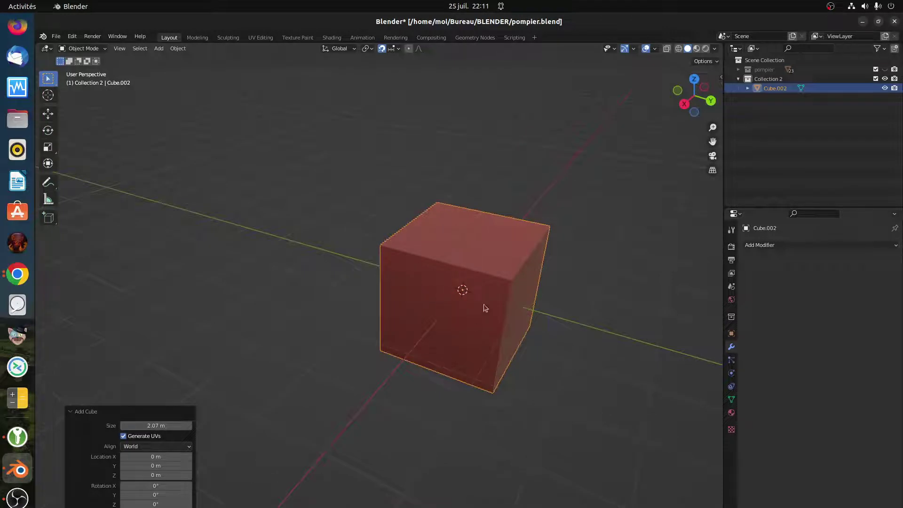
# Add a Multiresolution modifier to the new cube
pyautogui.click(766, 246)
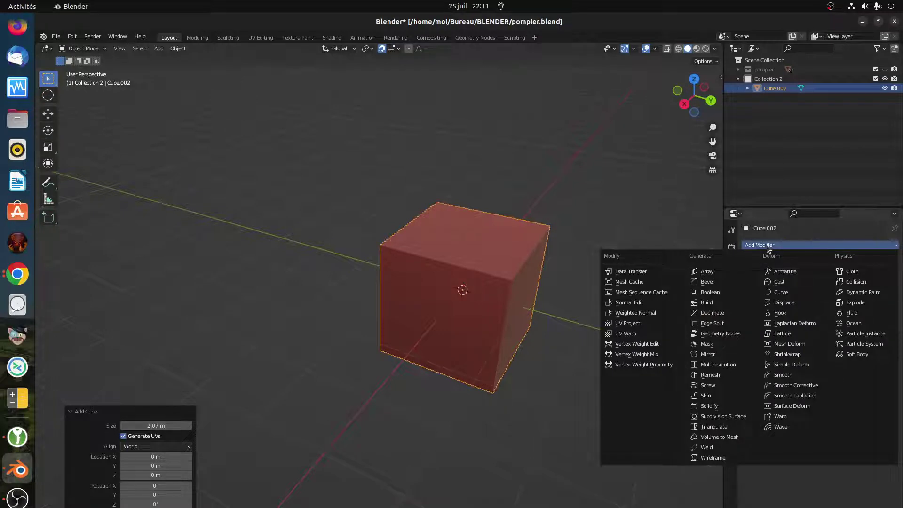
pyautogui.click(719, 365)
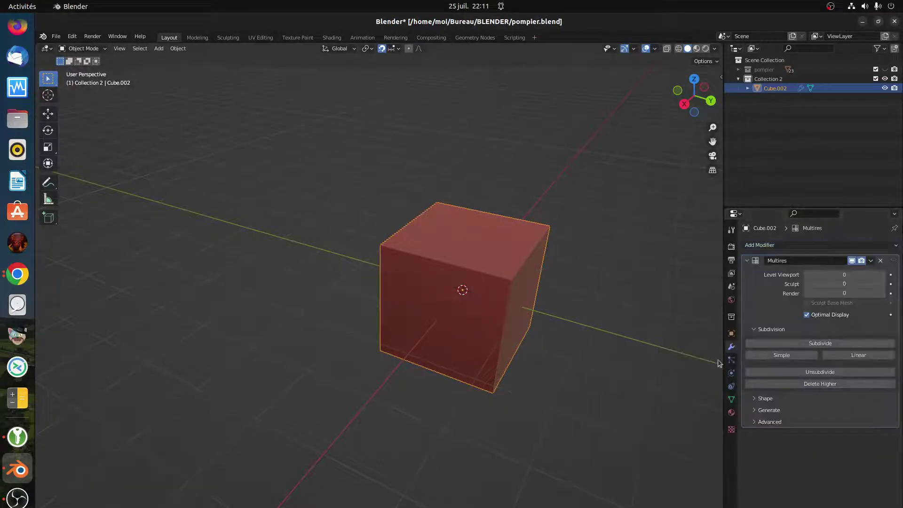
pyautogui.moveTo(507, 361); pyautogui.dragTo(520, 354, button='middle')
pyautogui.scroll(2, 514, 354)
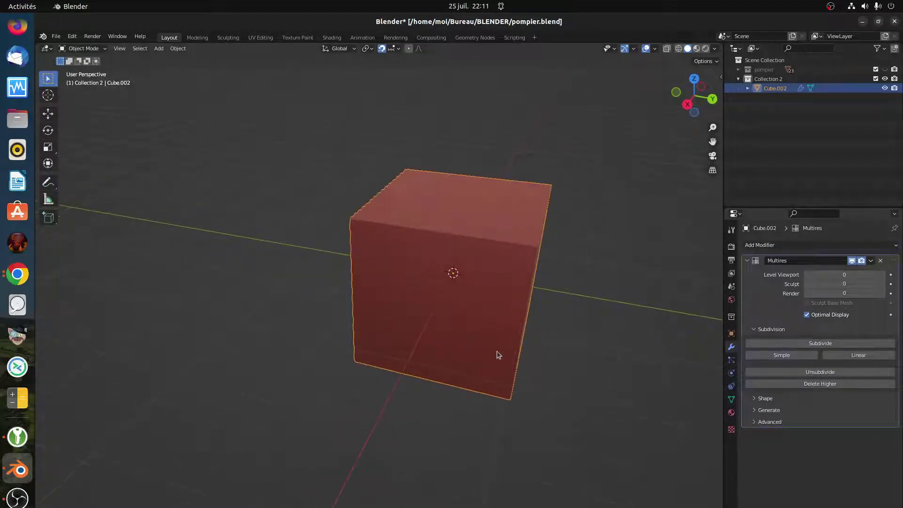
# Subdivide the cube four times with the Multiresolution modifier, reaching level 4 for viewport, sculpt and render
pyautogui.moveTo(498, 353); pyautogui.dragTo(542, 349, button='middle')
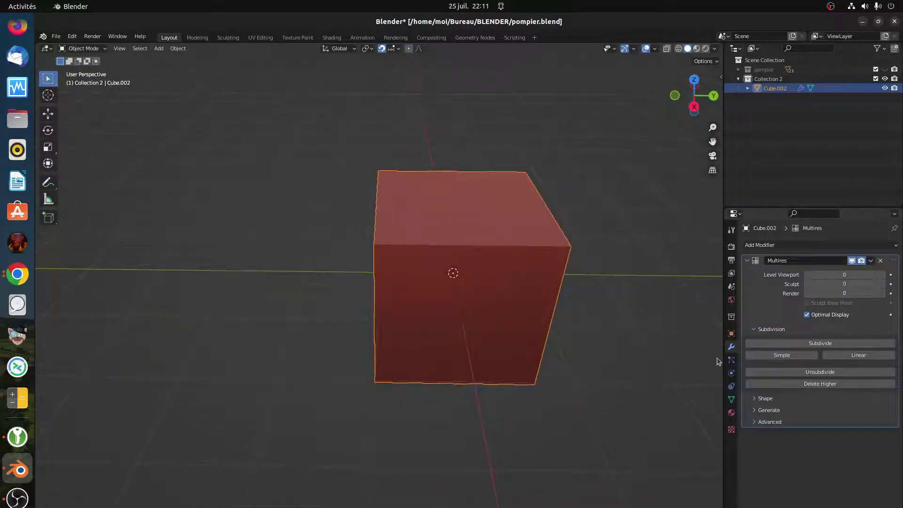
pyautogui.click(816, 343)
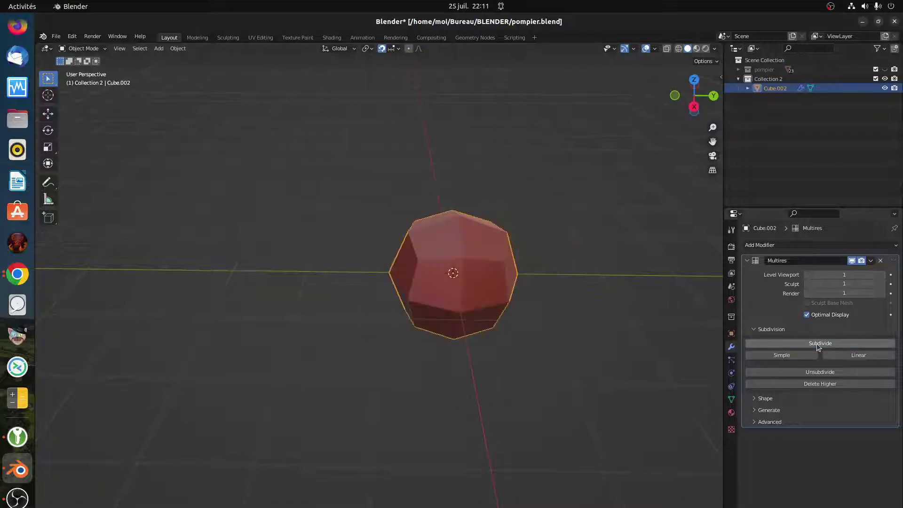
pyautogui.click(815, 344)
pyautogui.click(814, 344)
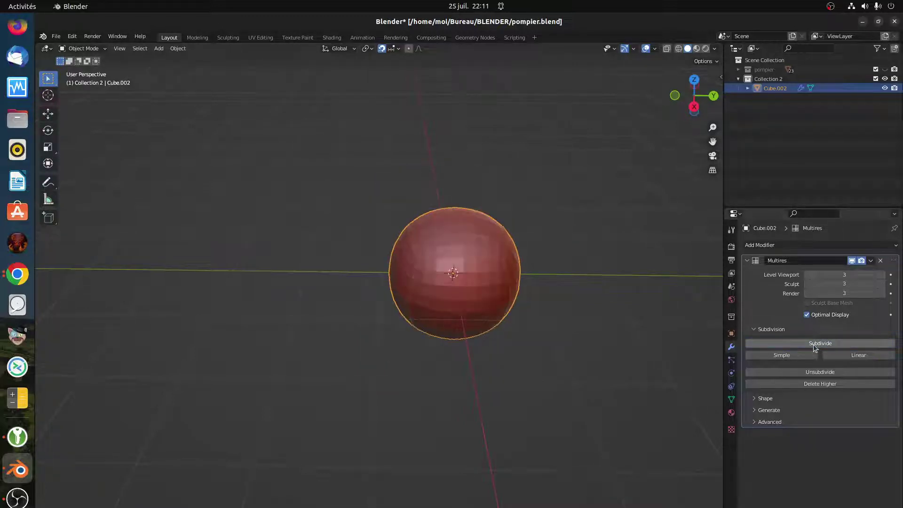
pyautogui.click(813, 344)
pyautogui.moveTo(568, 329); pyautogui.dragTo(591, 298, button='middle')
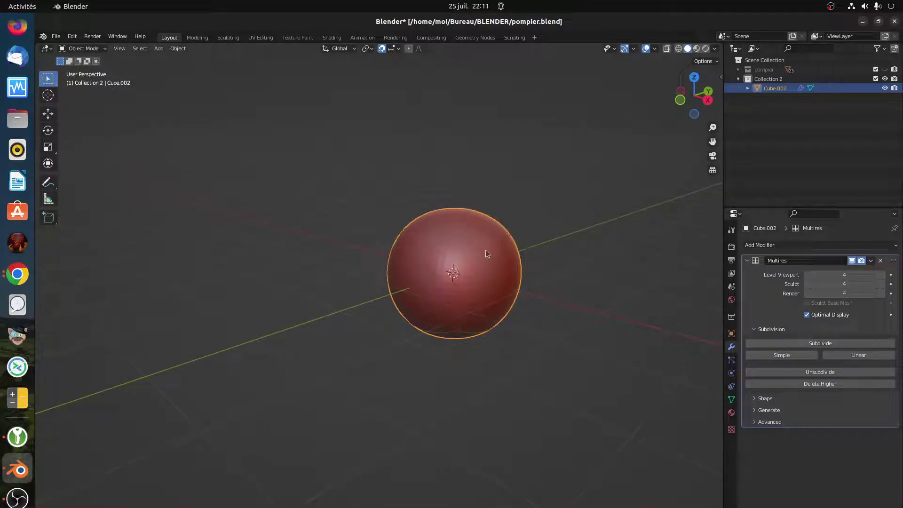
# Expand the Shape, Generate and Advanced sections of the Multiresolution modifier
pyautogui.click(755, 399)
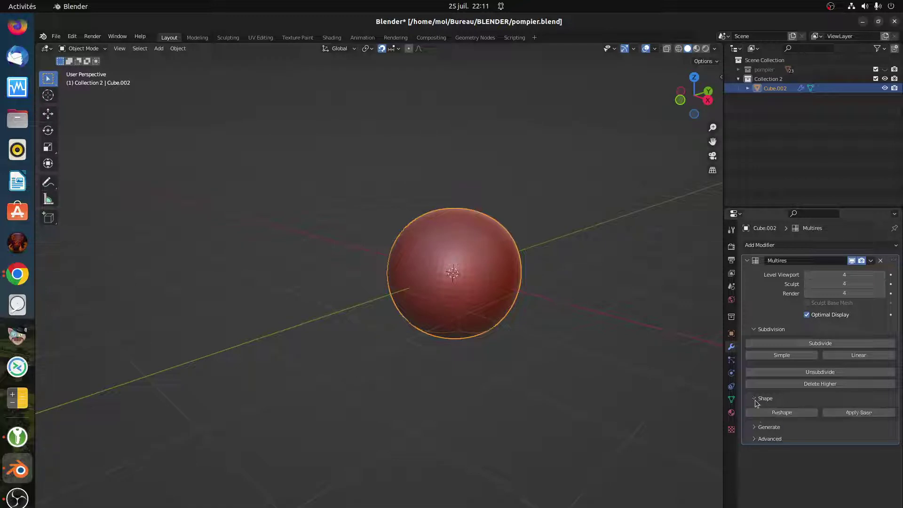
pyautogui.click(754, 426)
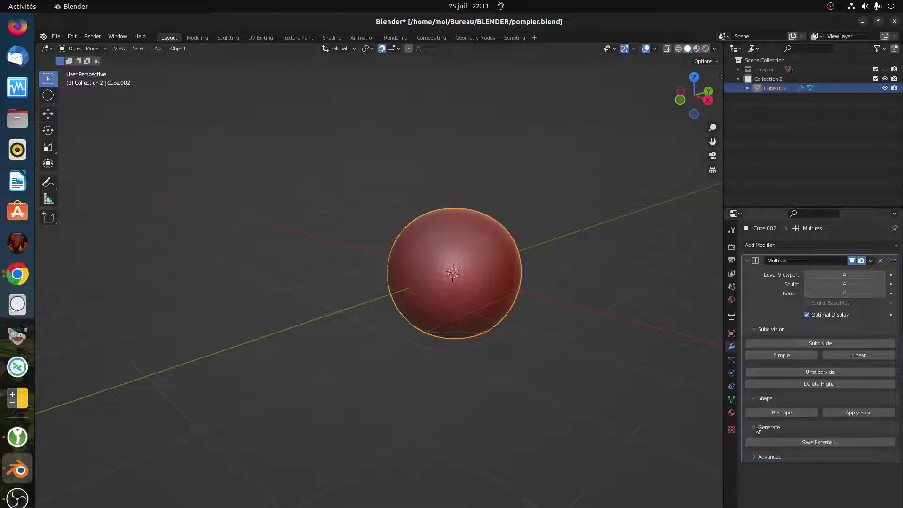
pyautogui.click(754, 457)
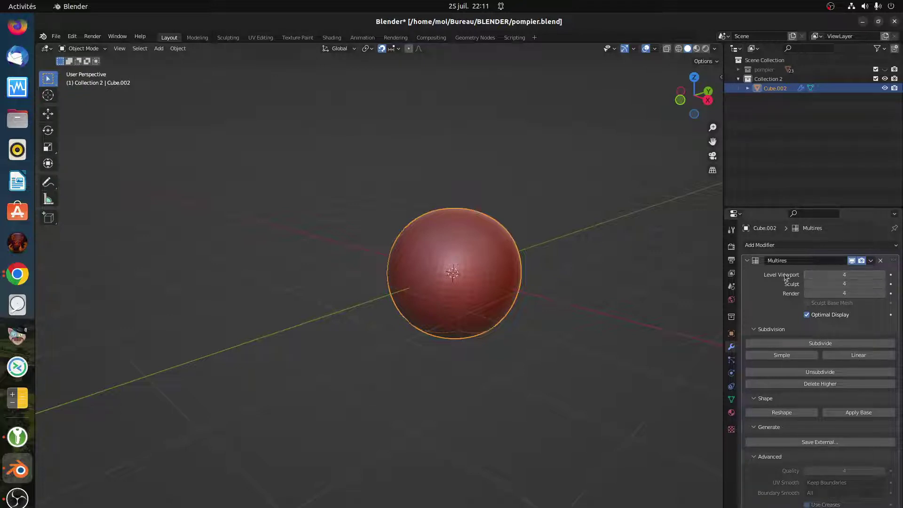
# Lower the Multiresolution viewport level one step at a time to 0
pyautogui.moveTo(486, 266); pyautogui.dragTo(529, 275, button='middle')
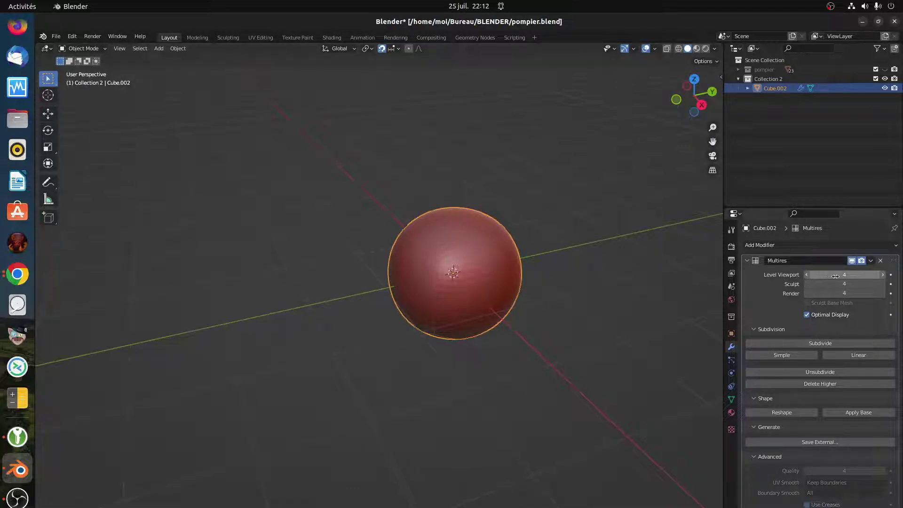
pyautogui.click(807, 275)
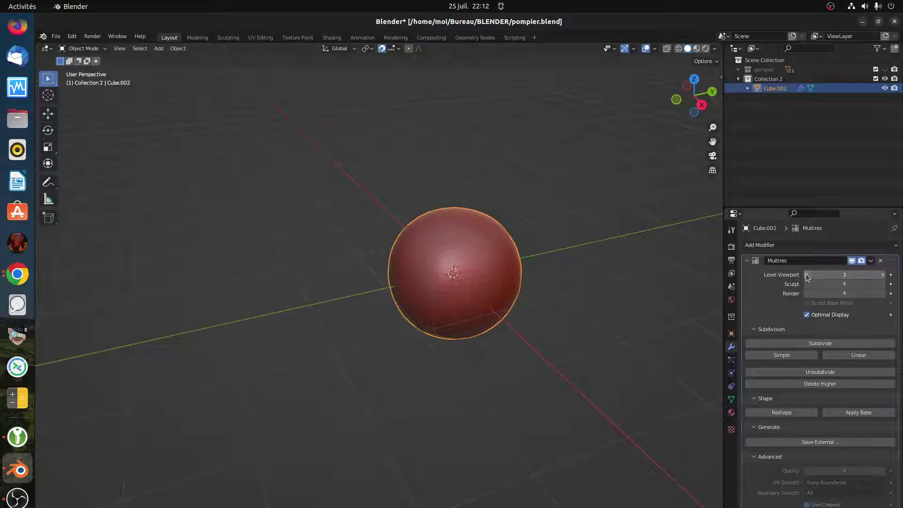
pyautogui.click(807, 276)
pyautogui.click(807, 276)
pyautogui.click(807, 276)
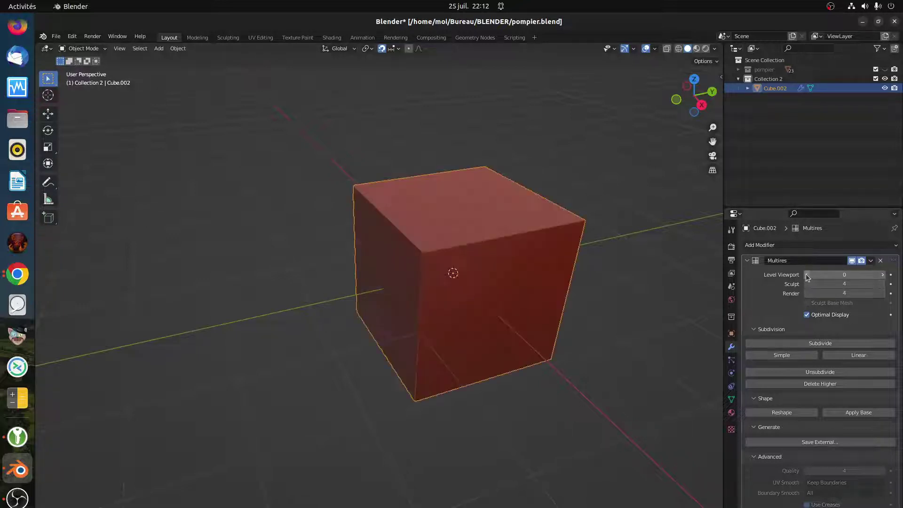
# Raise the Multiresolution viewport level one step at a time to 4
pyautogui.click(883, 276)
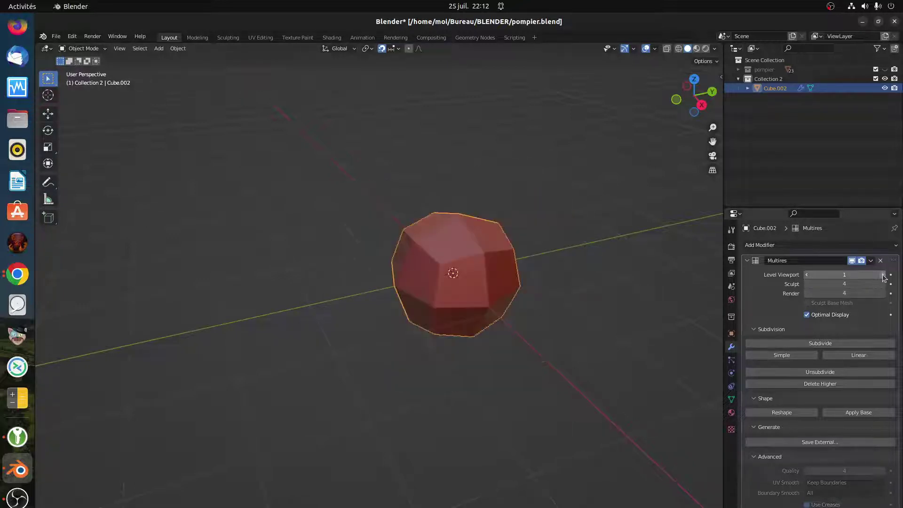
pyautogui.click(883, 276)
pyautogui.click(883, 276)
pyautogui.click(883, 275)
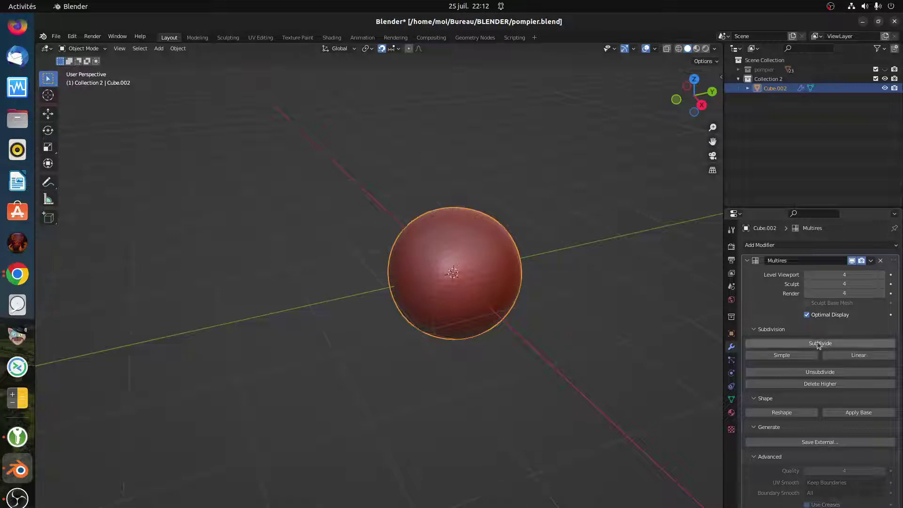
# Alternate the Multiresolution viewport level between 3 and 4, ending with it set to 2
pyautogui.click(808, 274)
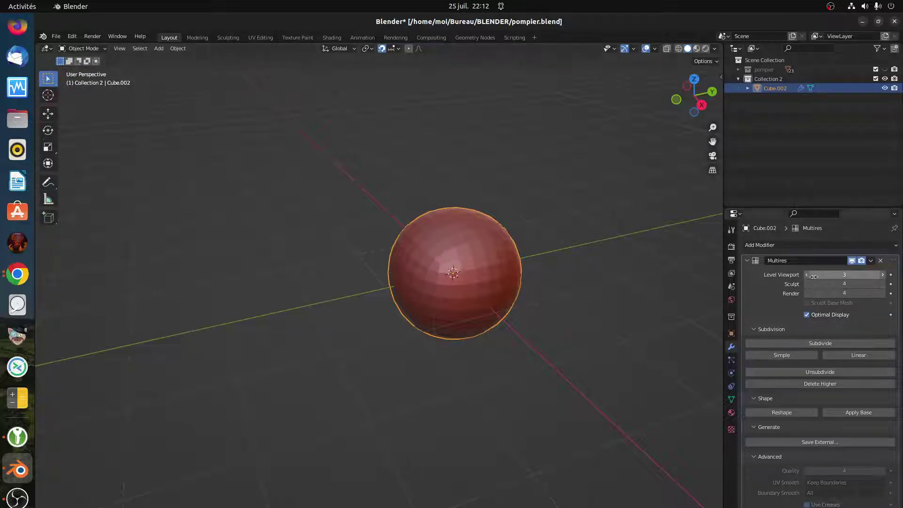
pyautogui.click(883, 275)
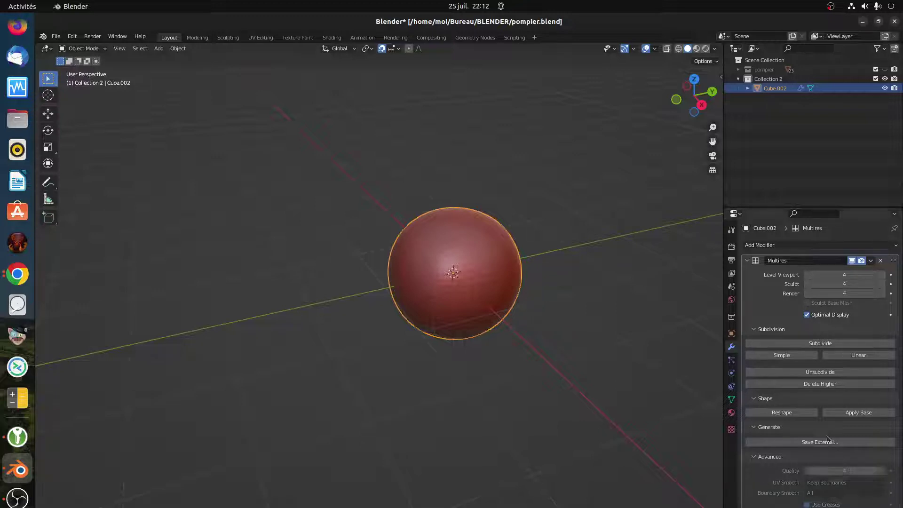
pyautogui.click(807, 276)
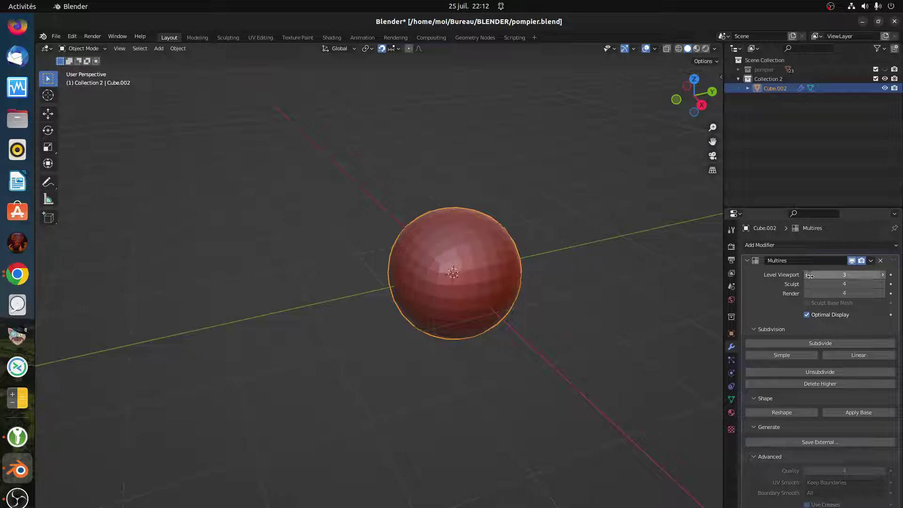
pyautogui.click(882, 275)
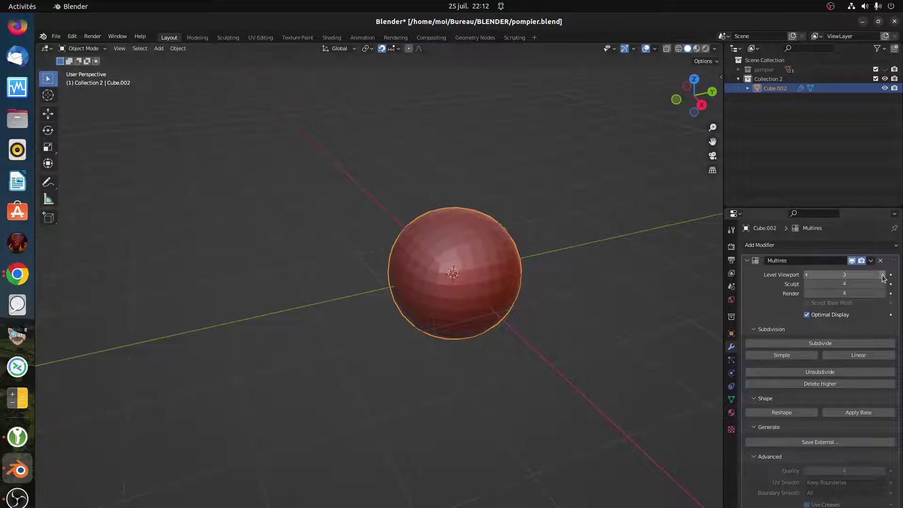
pyautogui.click(807, 275)
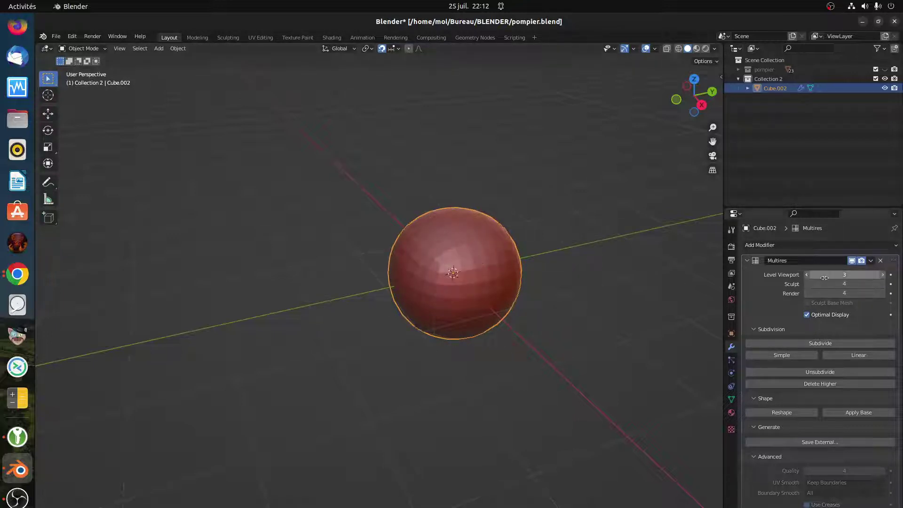
pyautogui.click(807, 275)
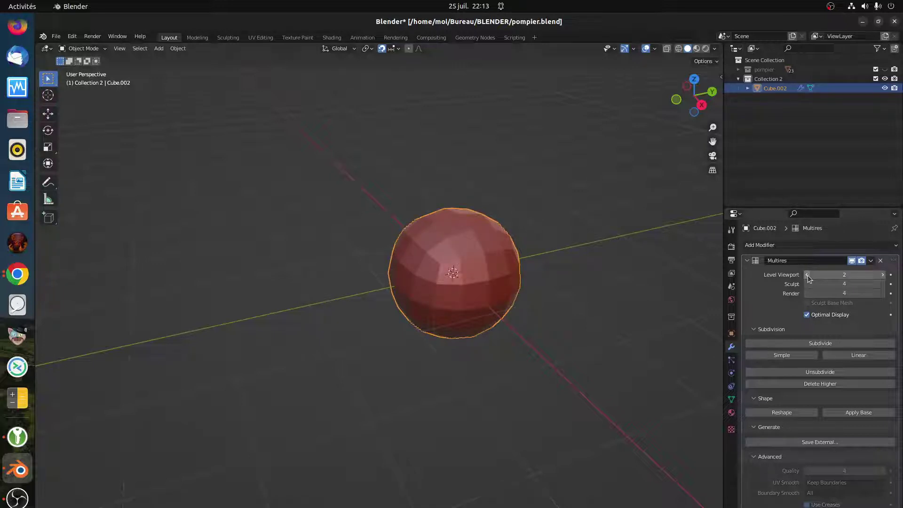
# Raise the Multiresolution viewport level to 4, sweep it down to 0 and return it to 4
pyautogui.scroll(3, 453, 262)
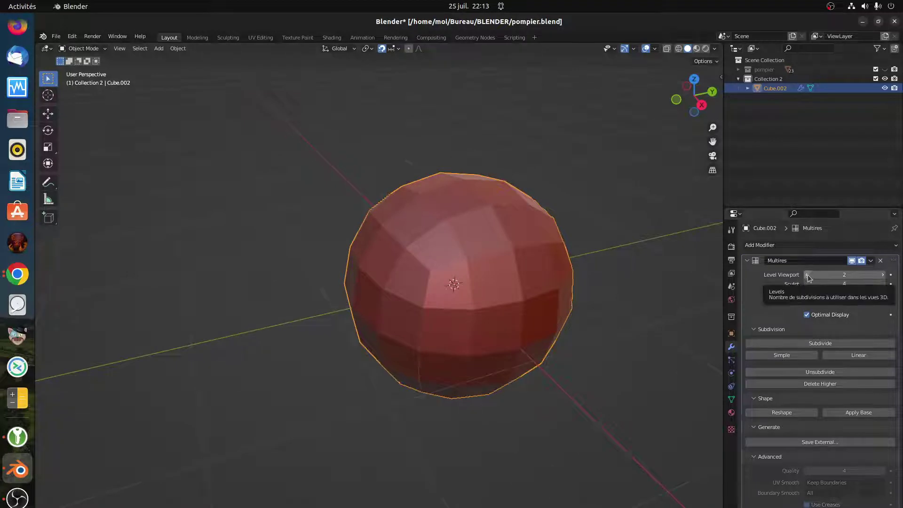
pyautogui.click(883, 275)
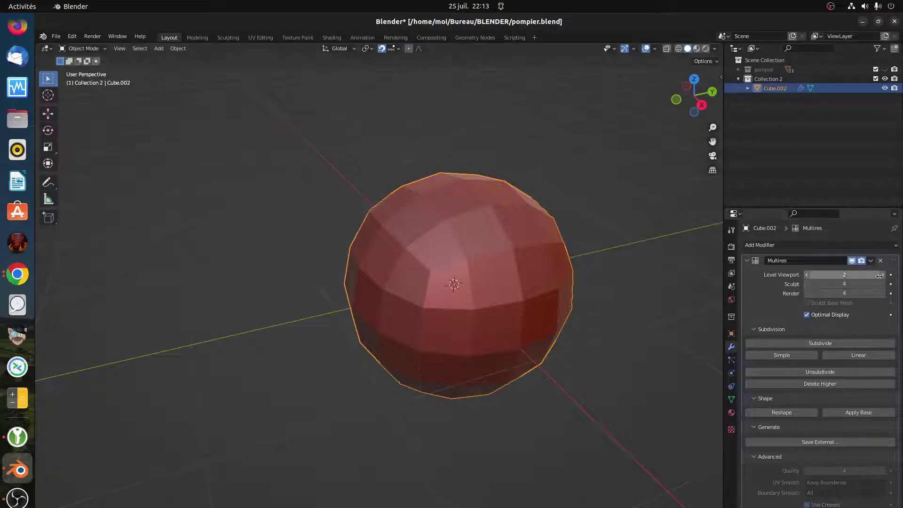
pyautogui.click(883, 275)
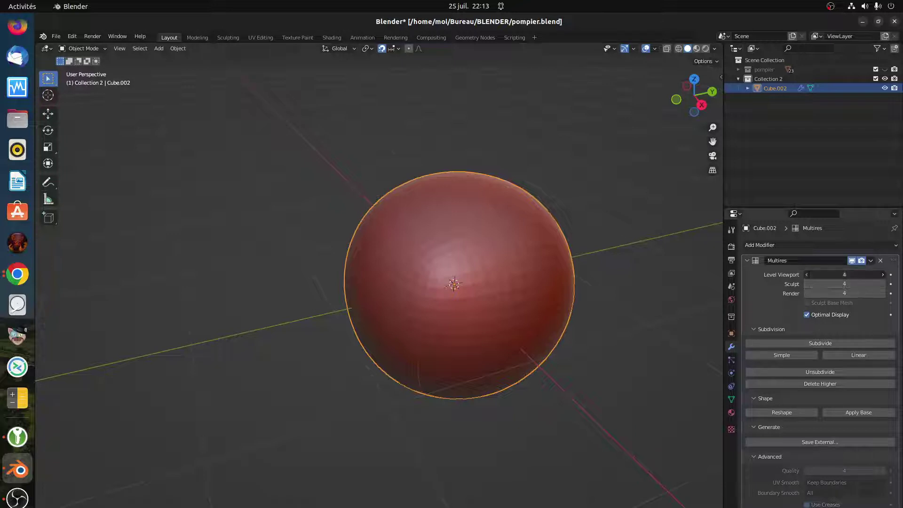
pyautogui.moveTo(843, 274); pyautogui.dragTo(819, 274)
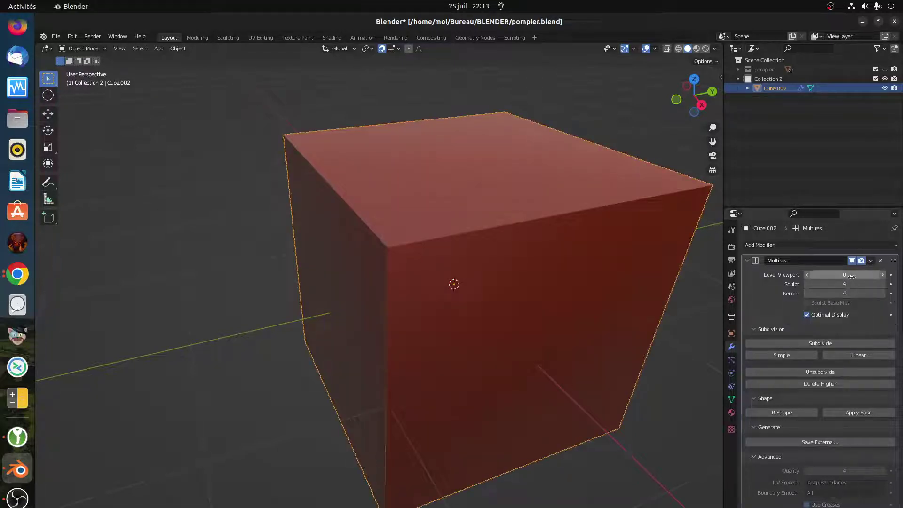
pyautogui.moveTo(840, 277)
pyautogui.mouseDown()
pyautogui.moveTo(865, 276)
pyautogui.moveTo(824, 276)
pyautogui.mouseUp()
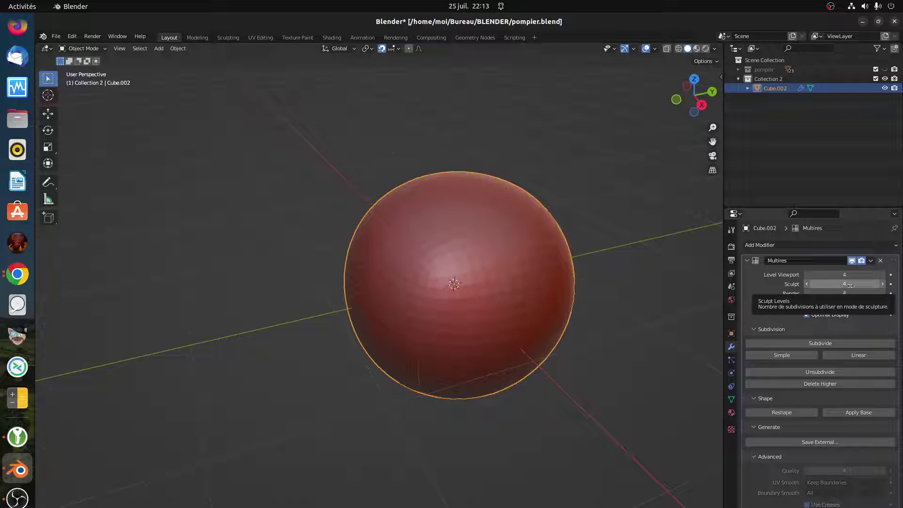
# Switch the subdivided cube to Sculpt Mode and draw one curved SculptDraw stroke across its front surface
pyautogui.click(92, 51)
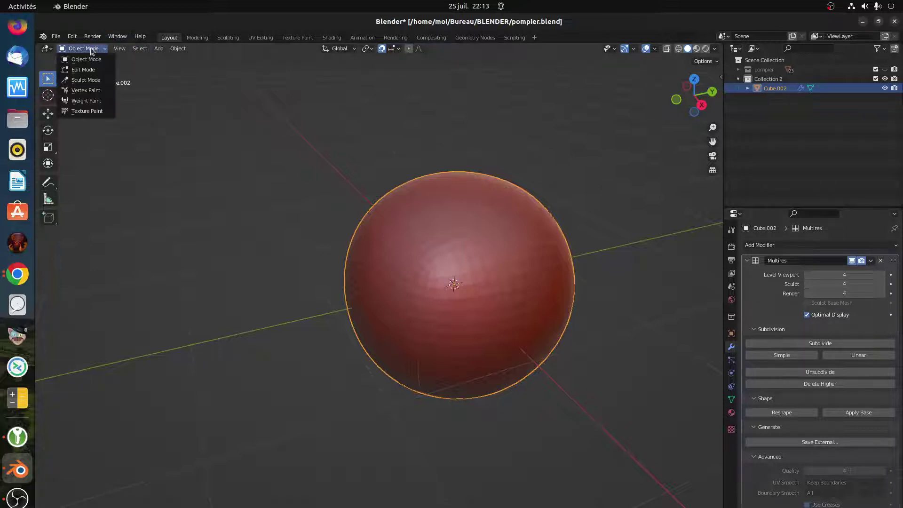
pyautogui.click(86, 80)
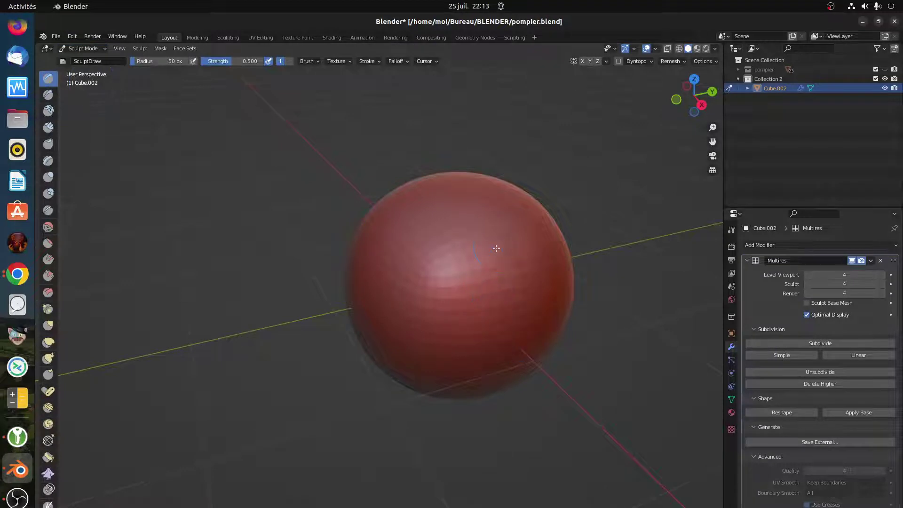
pyautogui.moveTo(494, 306); pyautogui.dragTo(384, 340)
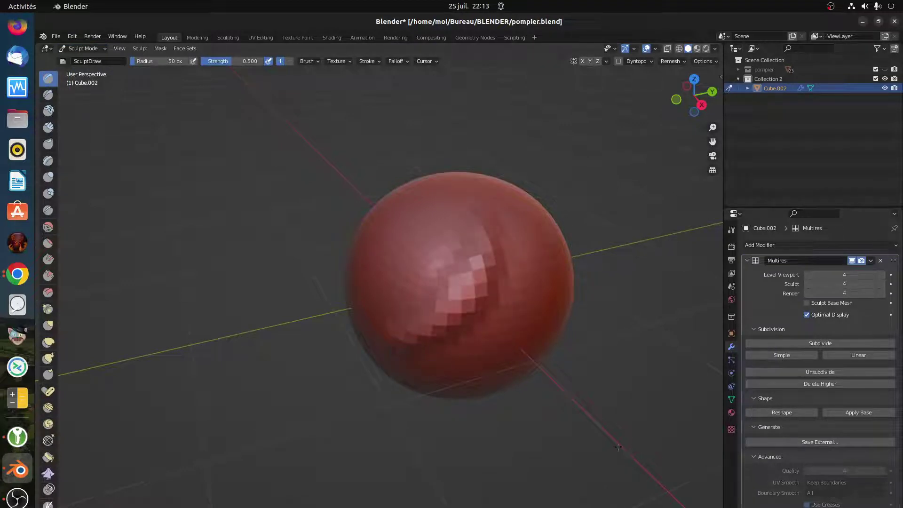
# Subdivide twice more to sculpt and render level 6, and sculpt several more Draw strokes across the sphere's surface
pyautogui.click(817, 344)
pyautogui.click(816, 347)
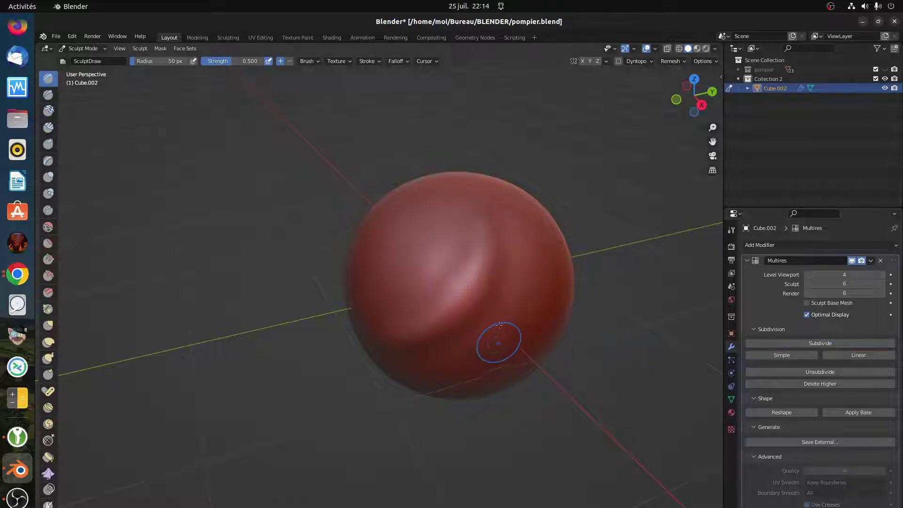
pyautogui.moveTo(503, 357); pyautogui.dragTo(515, 345)
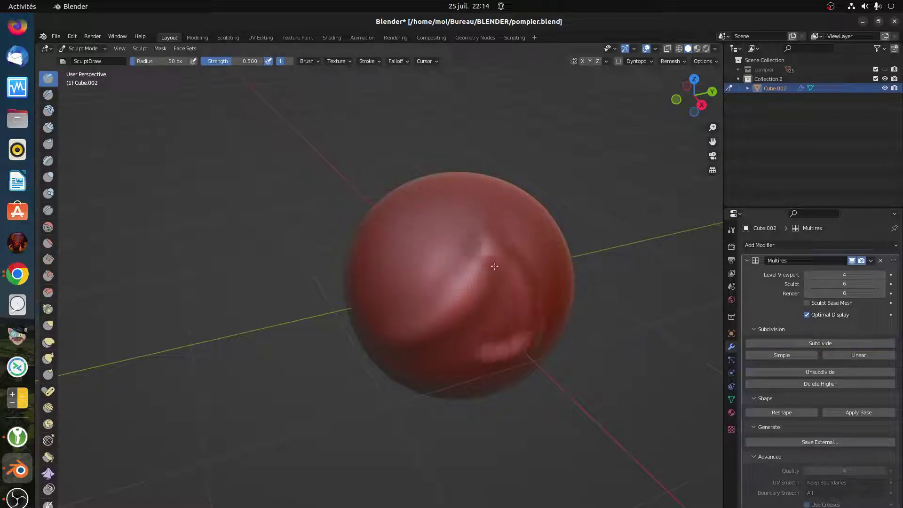
pyautogui.moveTo(489, 252); pyautogui.dragTo(437, 320)
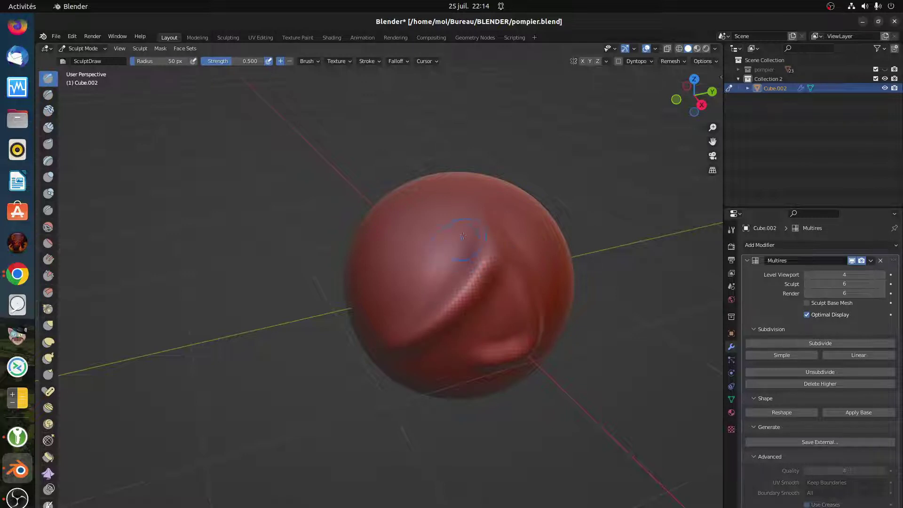
pyautogui.moveTo(470, 239)
pyautogui.mouseDown()
pyautogui.moveTo(386, 264)
pyautogui.moveTo(489, 233)
pyautogui.mouseUp()
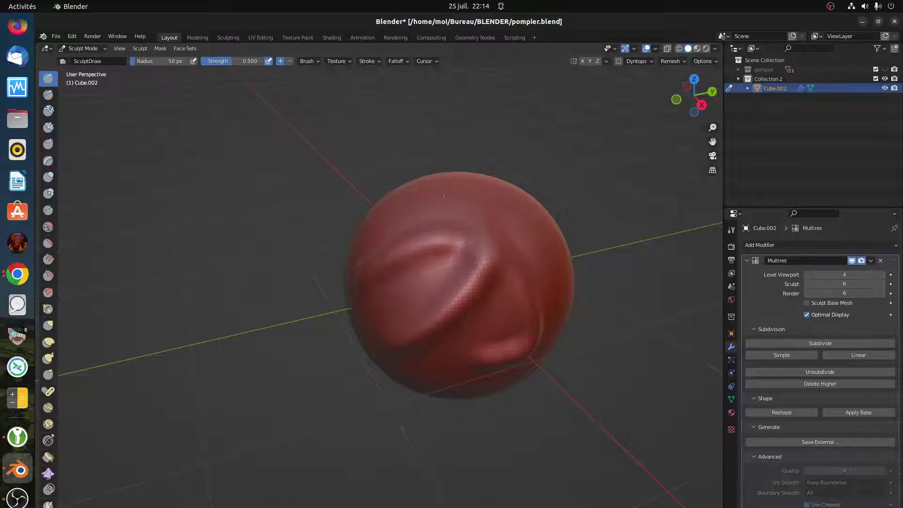
pyautogui.moveTo(443, 198); pyautogui.dragTo(541, 235)
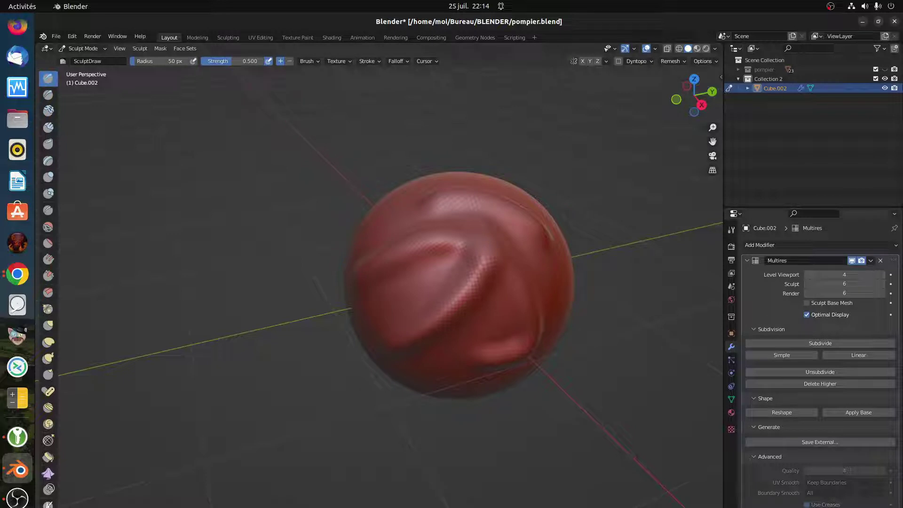
# Set the Multiresolution viewport level to 2 and return the sculpted object to Object Mode
pyautogui.click(807, 276)
pyautogui.click(807, 275)
pyautogui.click(89, 49)
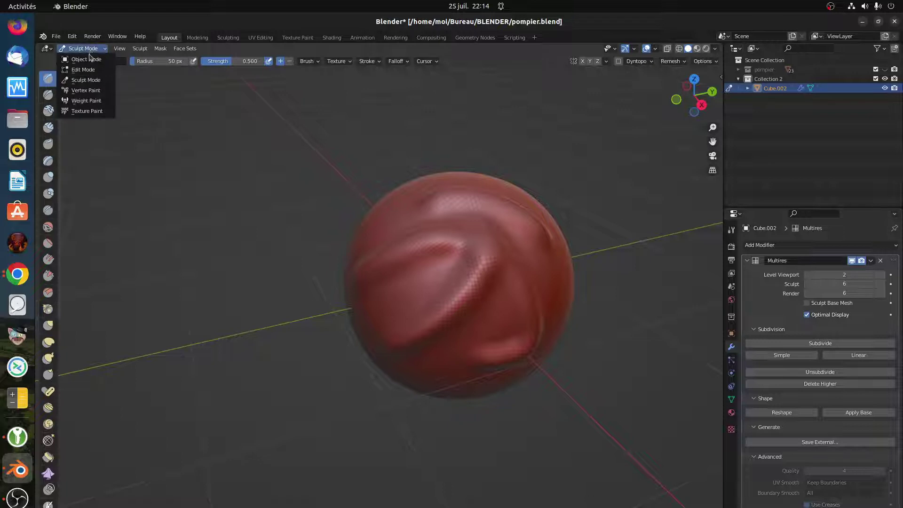
pyautogui.click(89, 60)
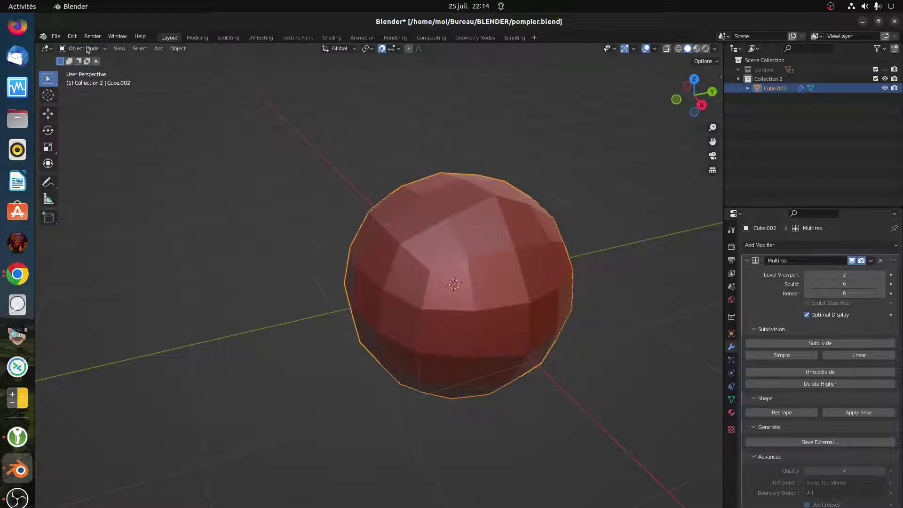
# Export the multires object in Collada (Avastar) format as pompier.dae to the BLENDER folder
pyautogui.click(56, 38)
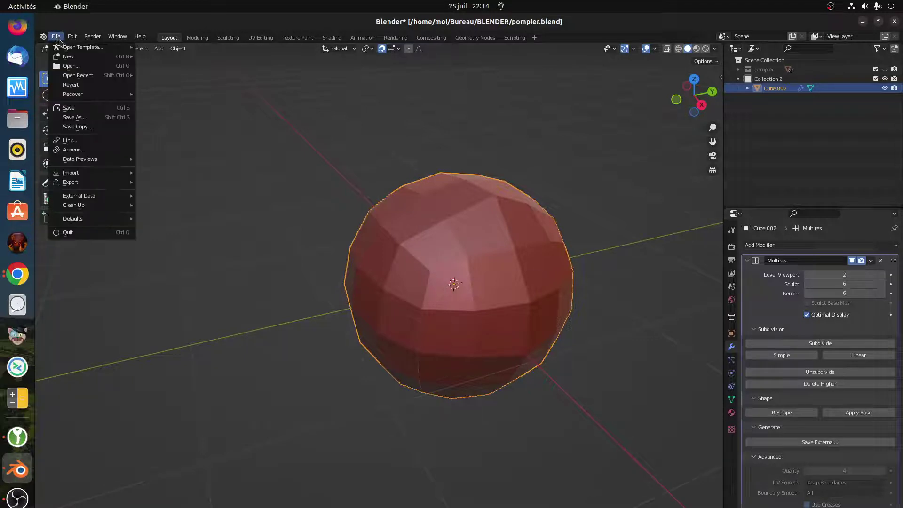
pyautogui.moveTo(97, 182)
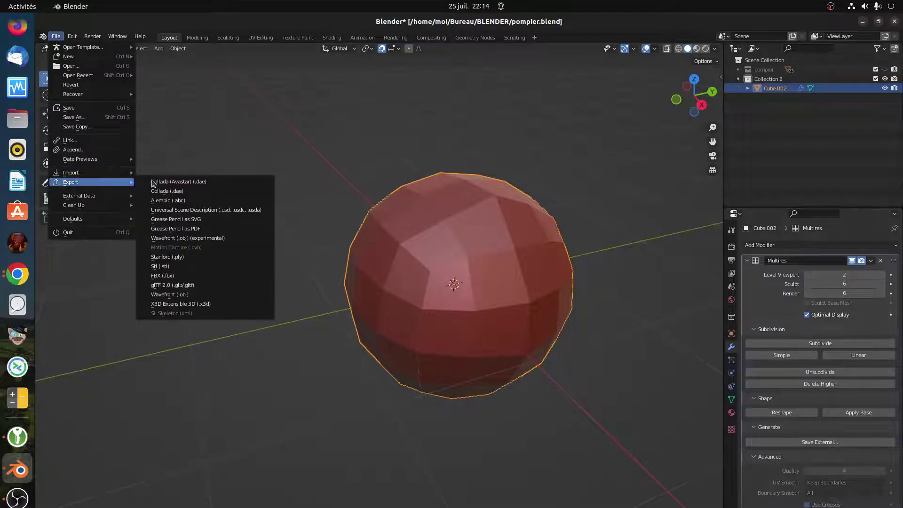
pyautogui.click(177, 183)
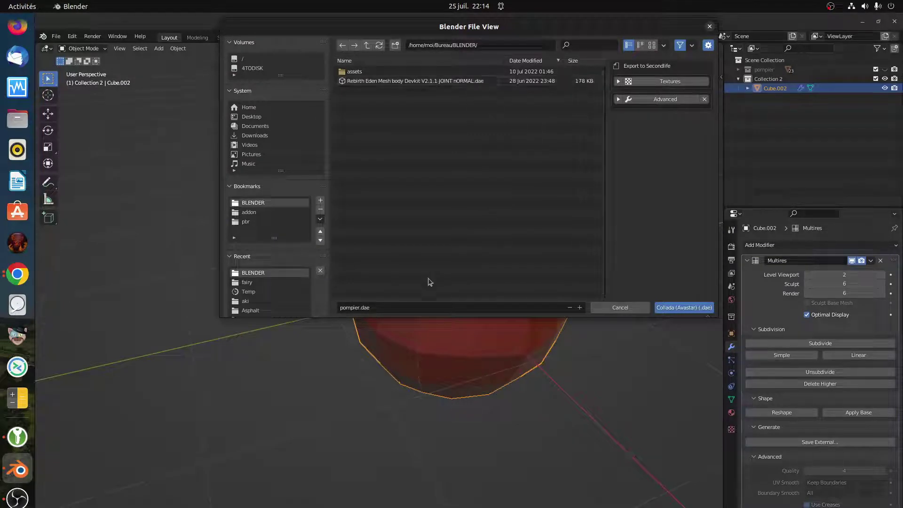
pyautogui.click(681, 309)
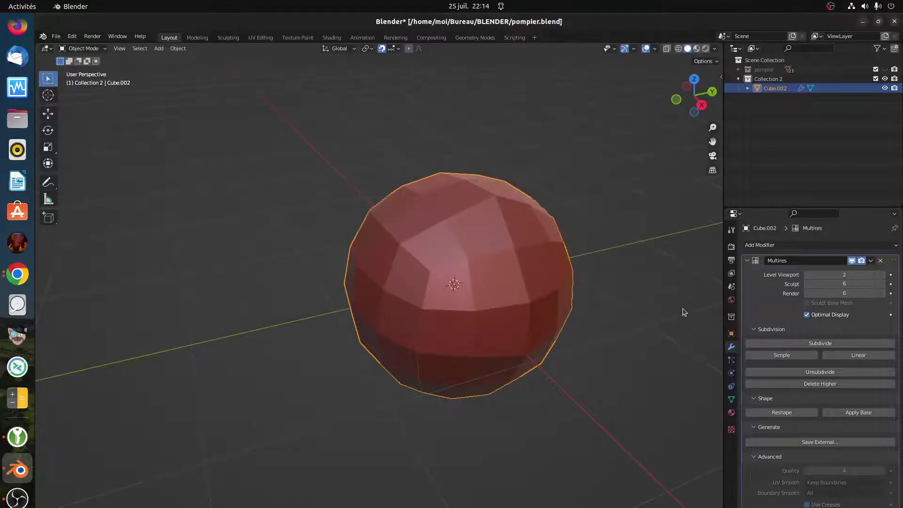
# Switch to Firestorm Viewer, log in with the remembered account, and close the Conversations window after checking the private chat
pyautogui.click(26, 244)
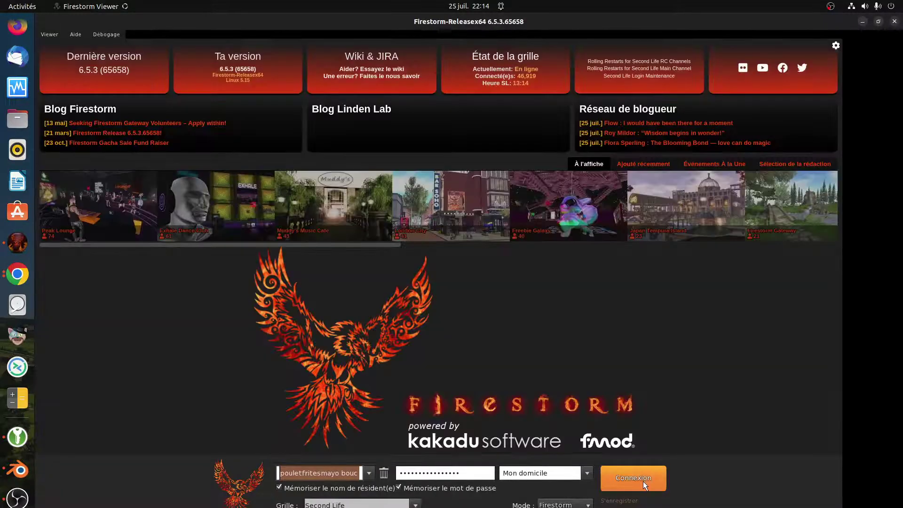
pyautogui.click(644, 483)
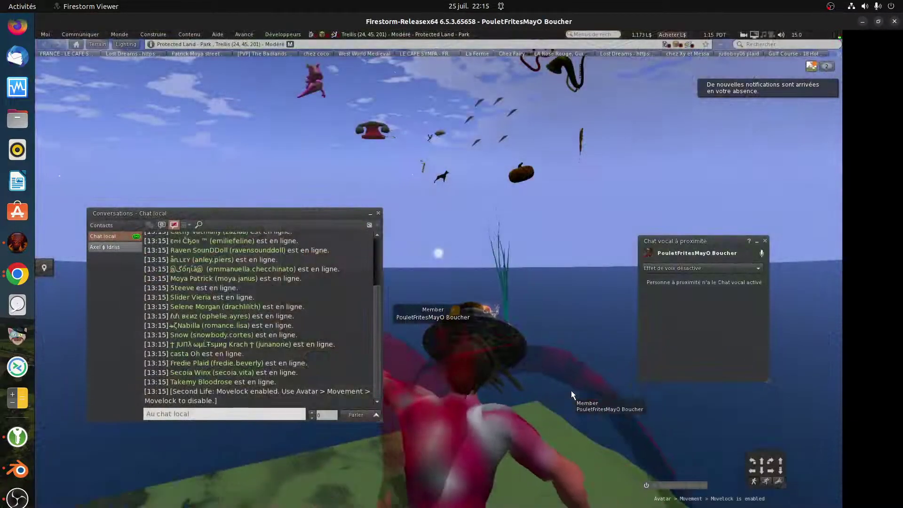
pyautogui.moveTo(436, 445)
pyautogui.mouseDown()
pyautogui.moveTo(438, 489)
pyautogui.moveTo(282, 235)
pyautogui.moveTo(185, 120)
pyautogui.mouseUp()
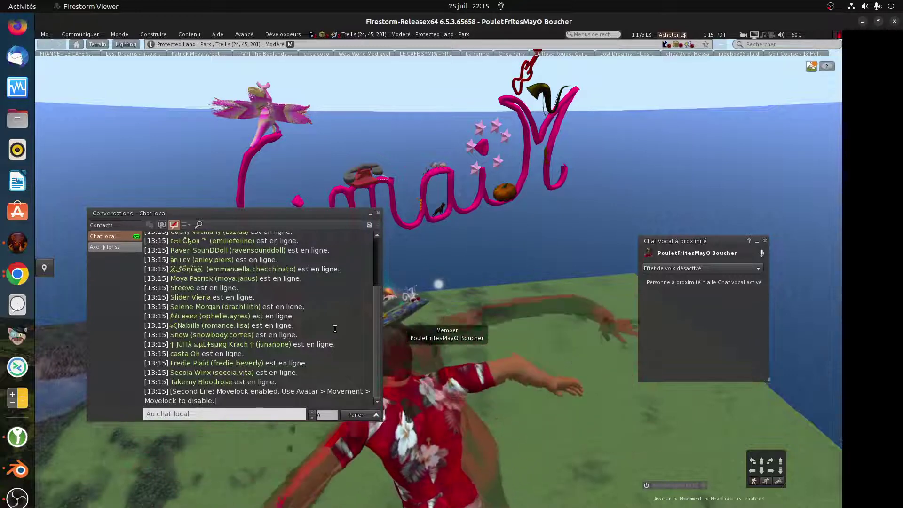
pyautogui.click(104, 248)
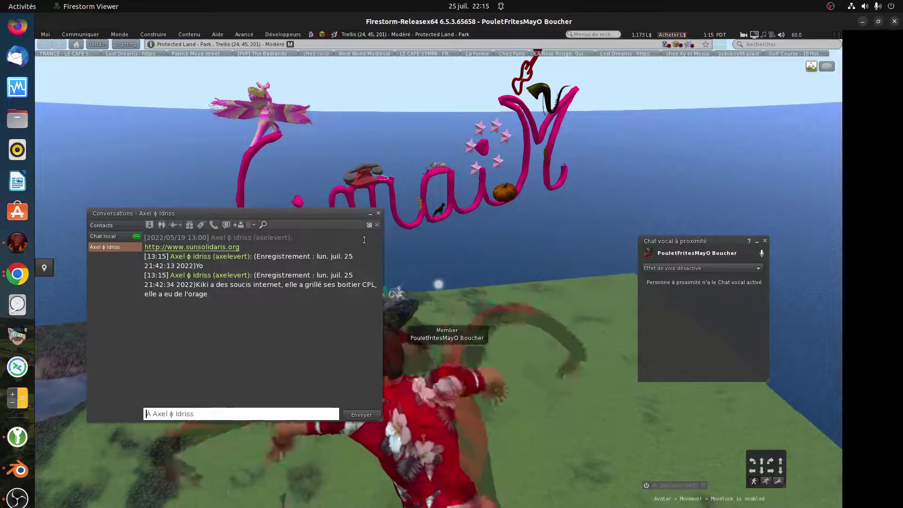
pyautogui.click(378, 213)
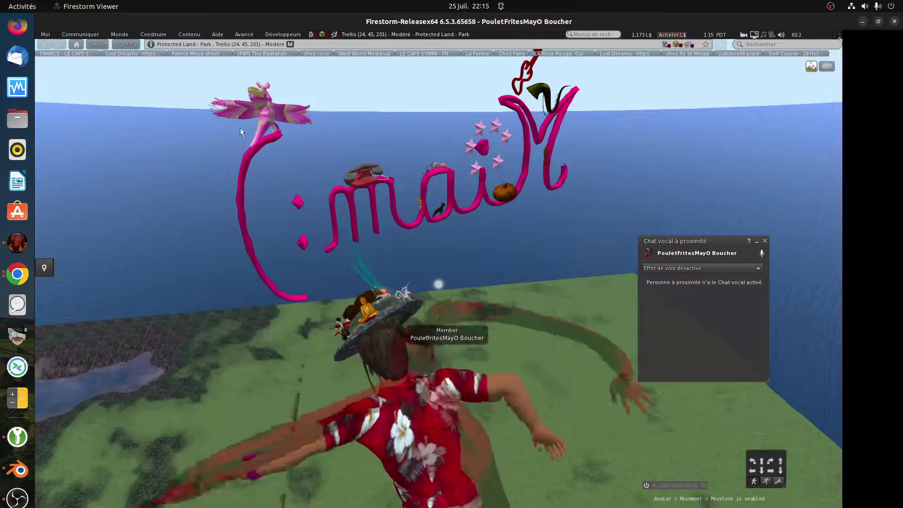
# Load the exported COLLADA model from the BLENDER folder on the Bureau into the model upload window
pyautogui.click(126, 35)
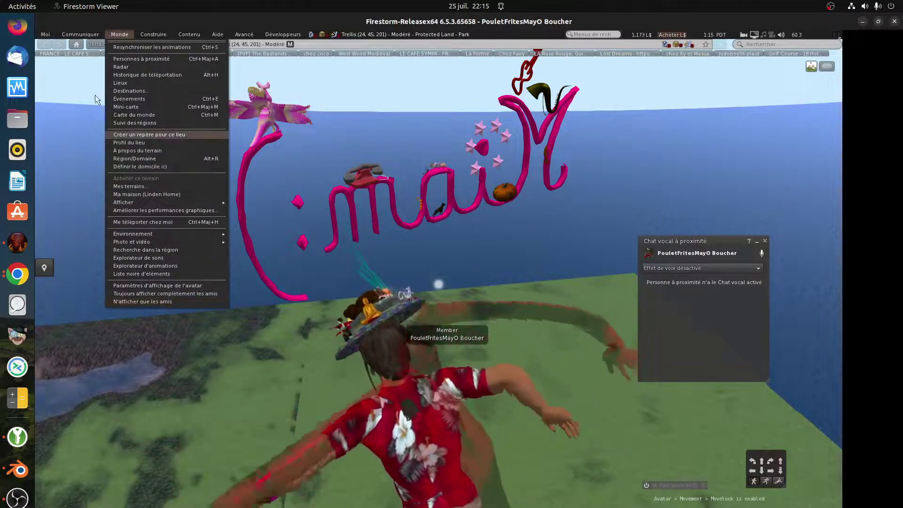
pyautogui.moveTo(145, 33)
pyautogui.moveTo(163, 136)
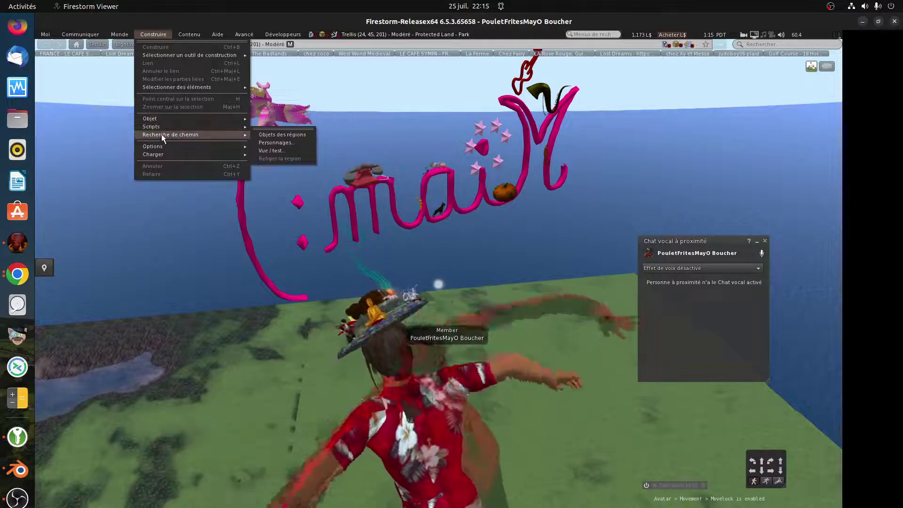
pyautogui.moveTo(165, 121)
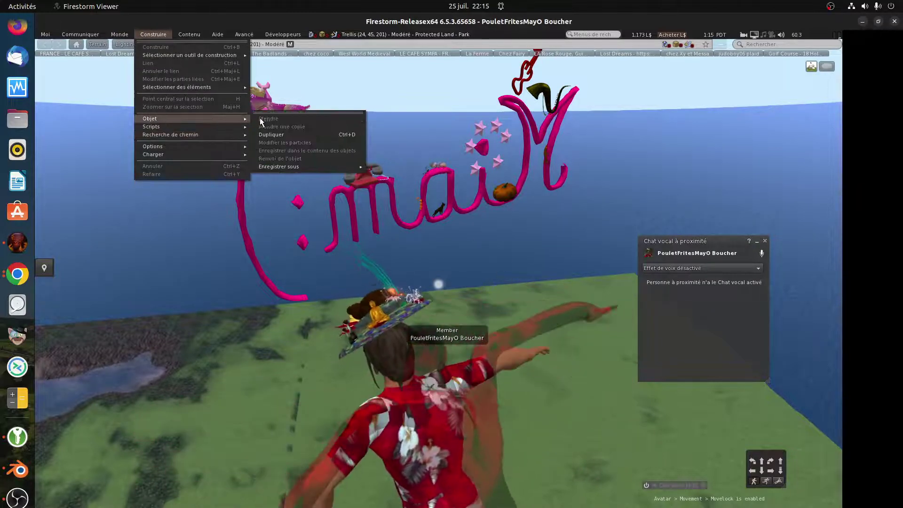
pyautogui.moveTo(225, 126)
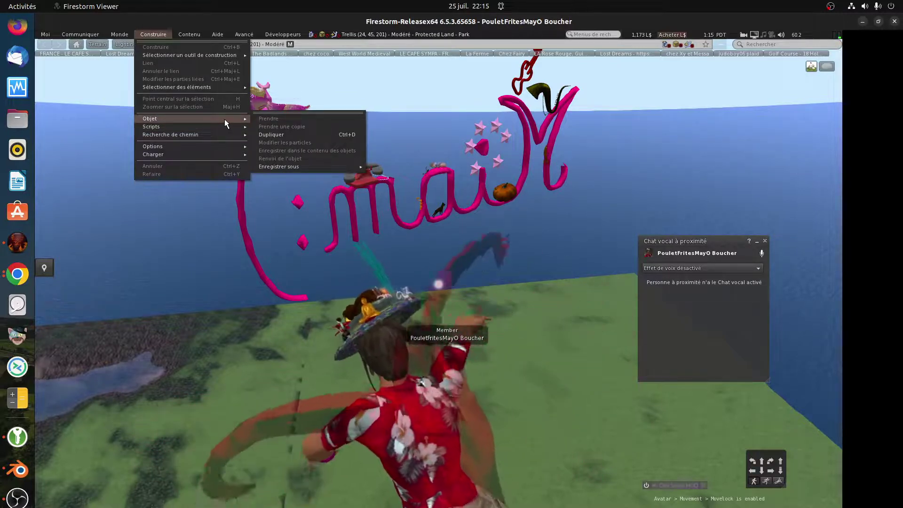
pyautogui.moveTo(213, 156)
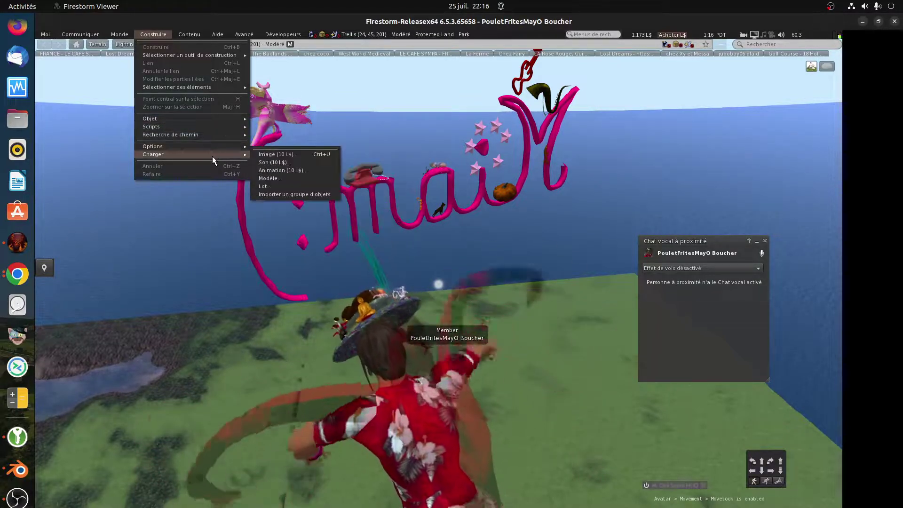
pyautogui.click(277, 181)
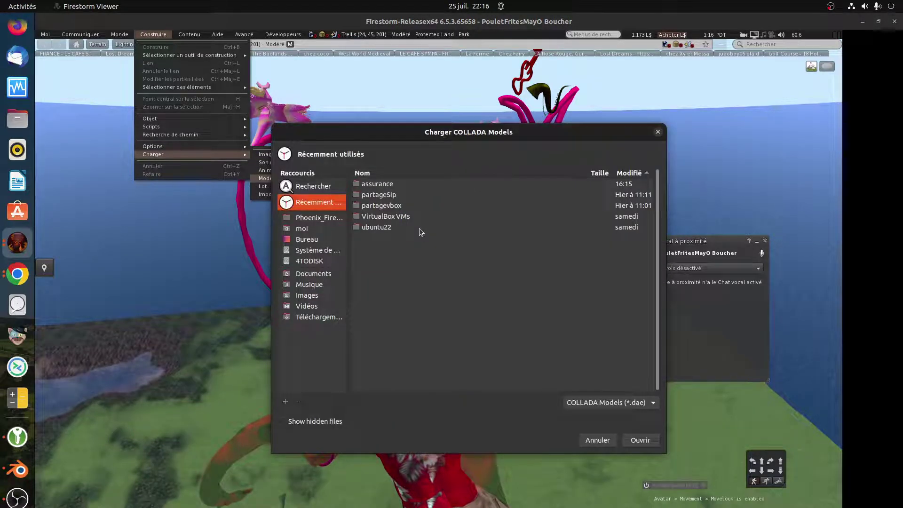
pyautogui.click(309, 240)
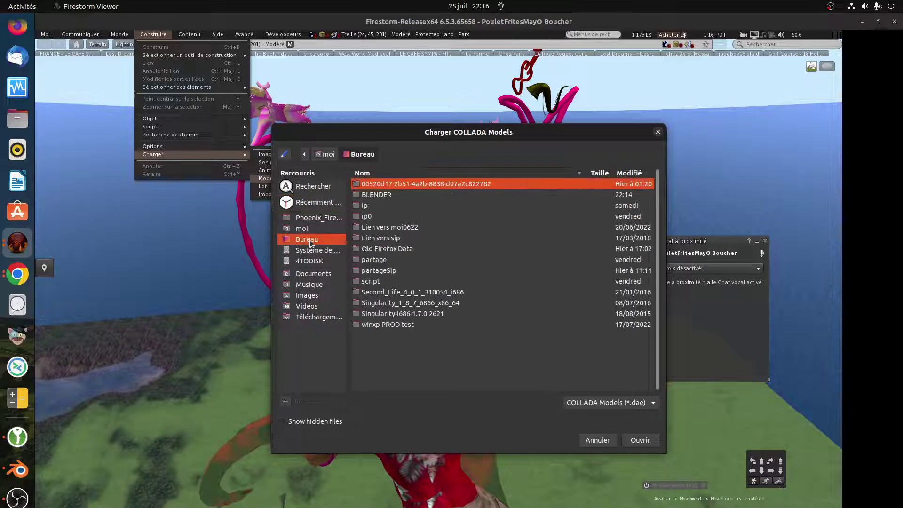
pyautogui.doubleClick(386, 194)
pyautogui.doubleClick(385, 195)
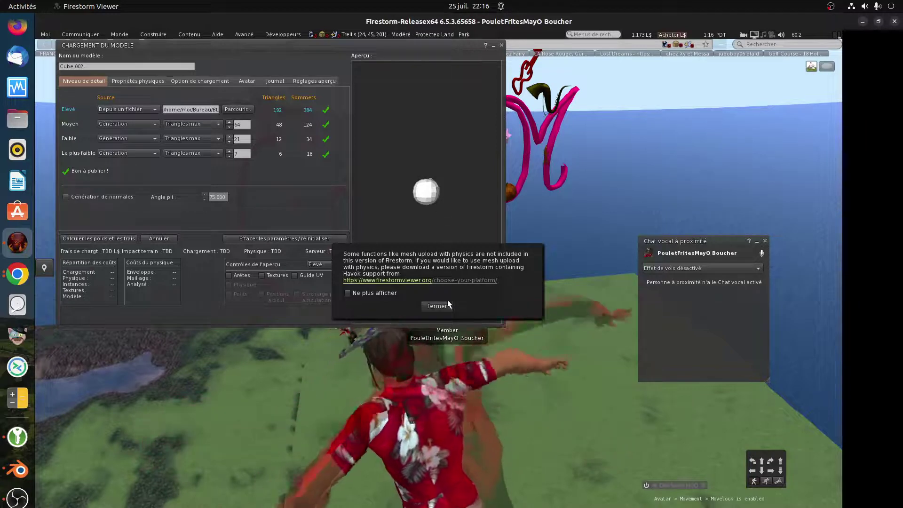
# Dismiss the mesh physics notice and examine the low-resolution sphere in the upload preview
pyautogui.click(445, 306)
pyautogui.scroll(3, 436, 218)
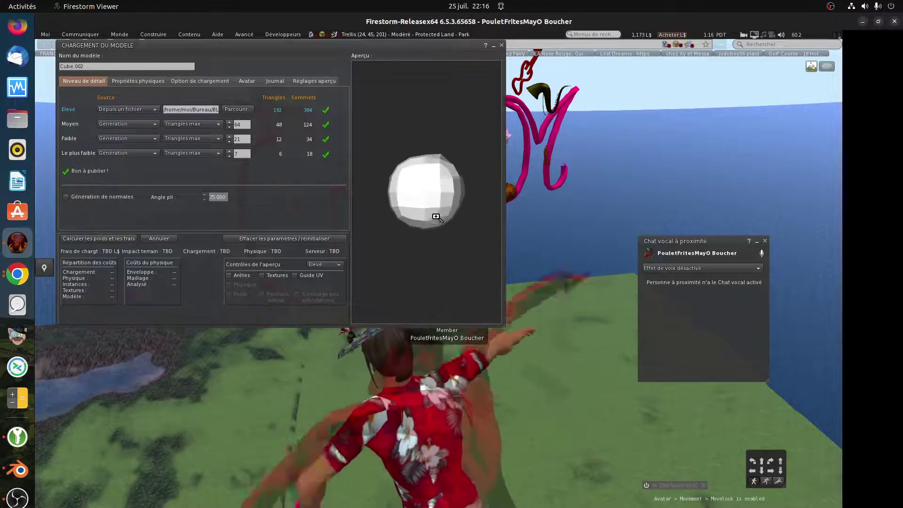
pyautogui.scroll(3, 437, 219)
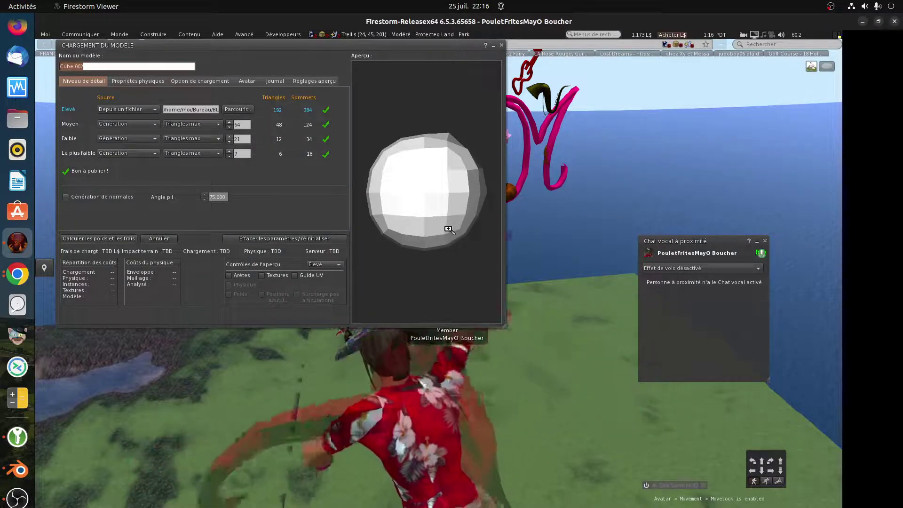
pyautogui.moveTo(448, 229); pyautogui.dragTo(424, 219)
pyautogui.scroll(-3, 414, 168)
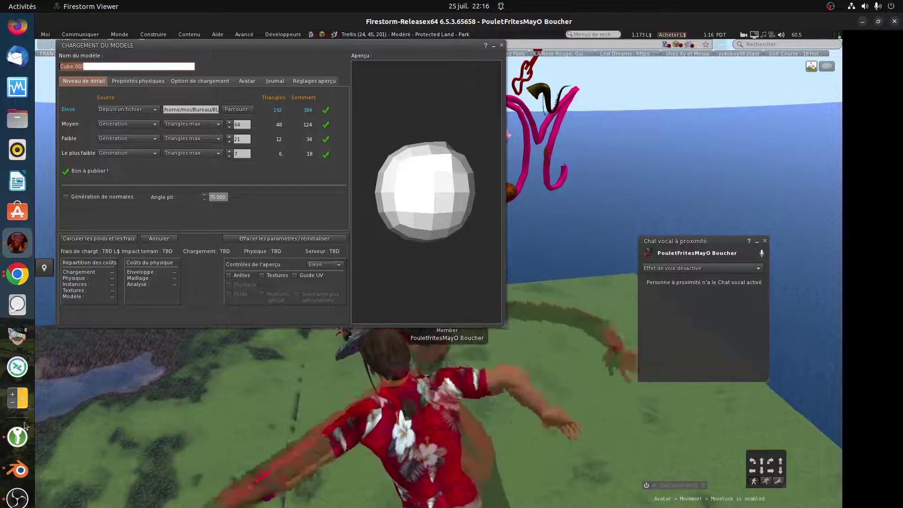
# Switch back to Blender, raise the Multires viewport level step by step to 6, and set it to 4
pyautogui.click(21, 474)
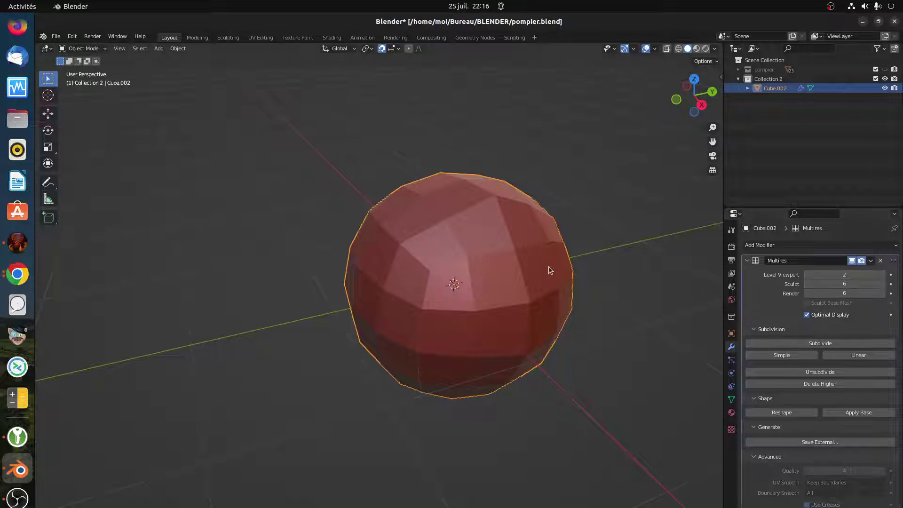
pyautogui.click(883, 275)
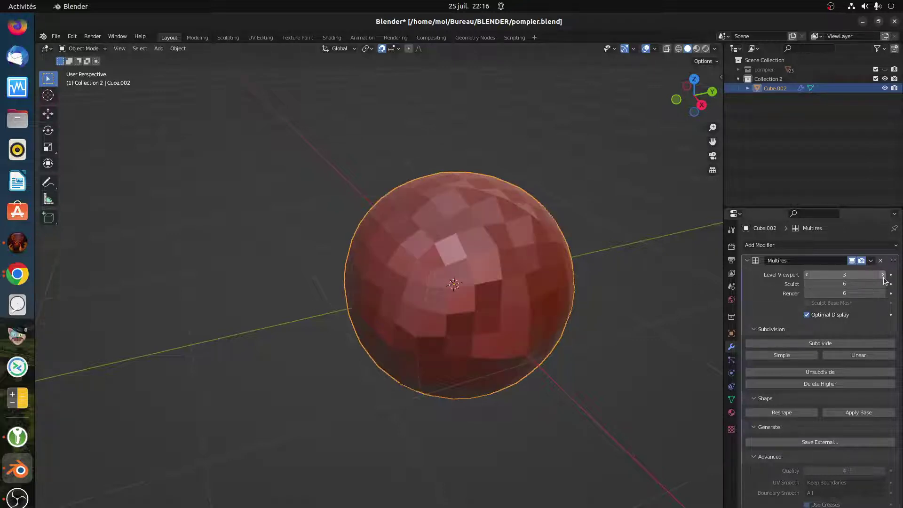
pyautogui.click(883, 275)
pyautogui.click(883, 274)
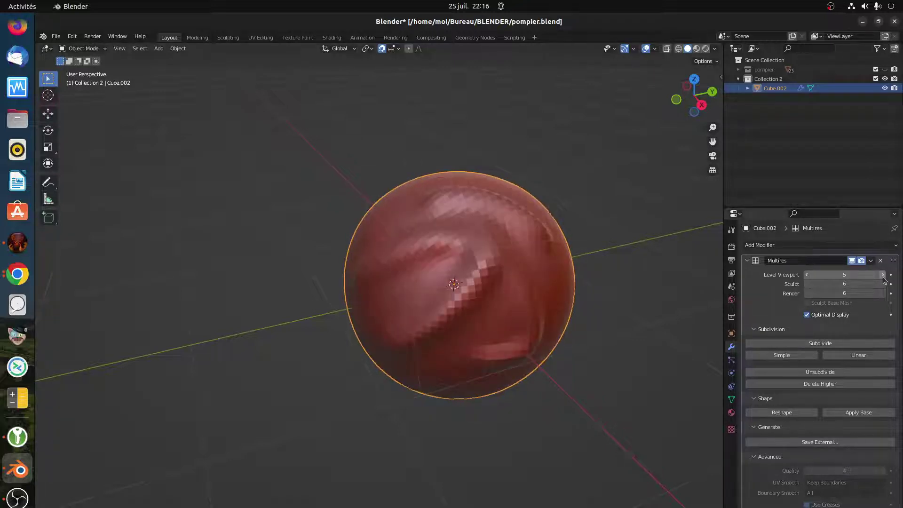
pyautogui.click(883, 275)
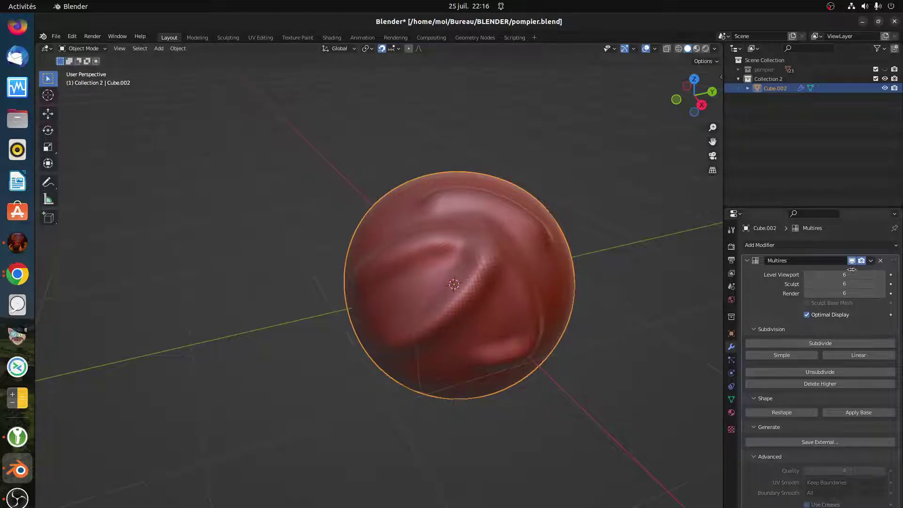
pyautogui.click(808, 275)
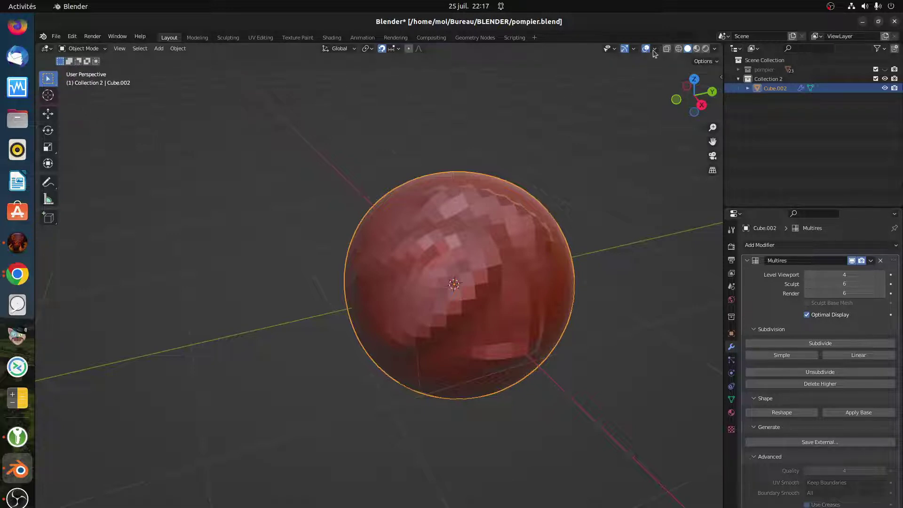
# Turn on the Statistics overlay and compare the mesh counts between Sculpt Mode and Object Mode
pyautogui.click(655, 49)
pyautogui.click(597, 125)
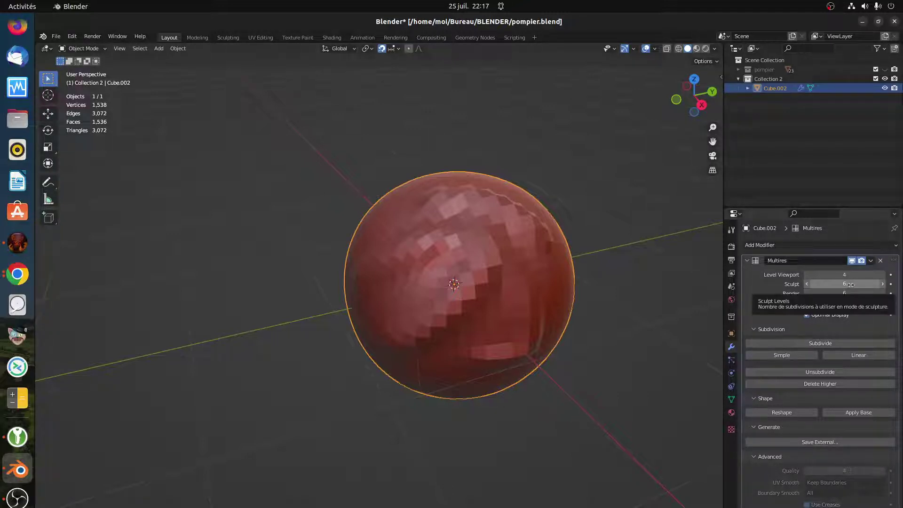
pyautogui.click(98, 48)
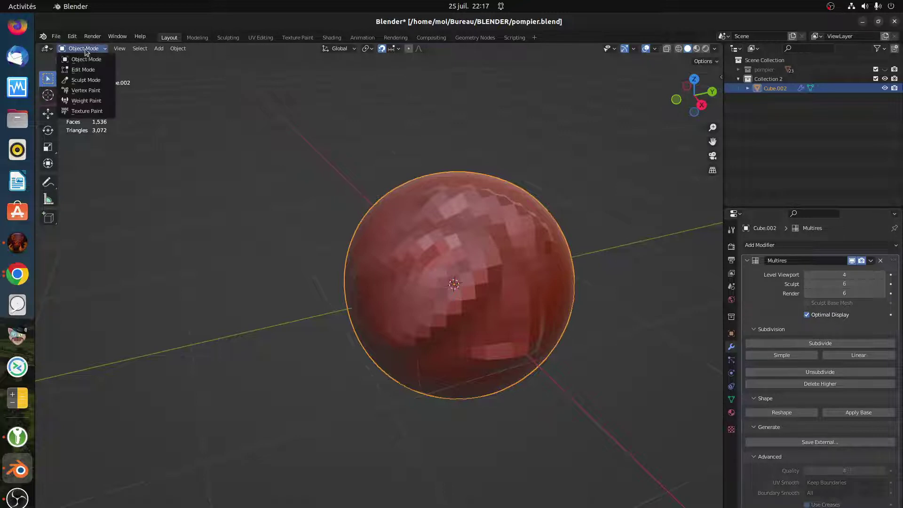
pyautogui.click(82, 79)
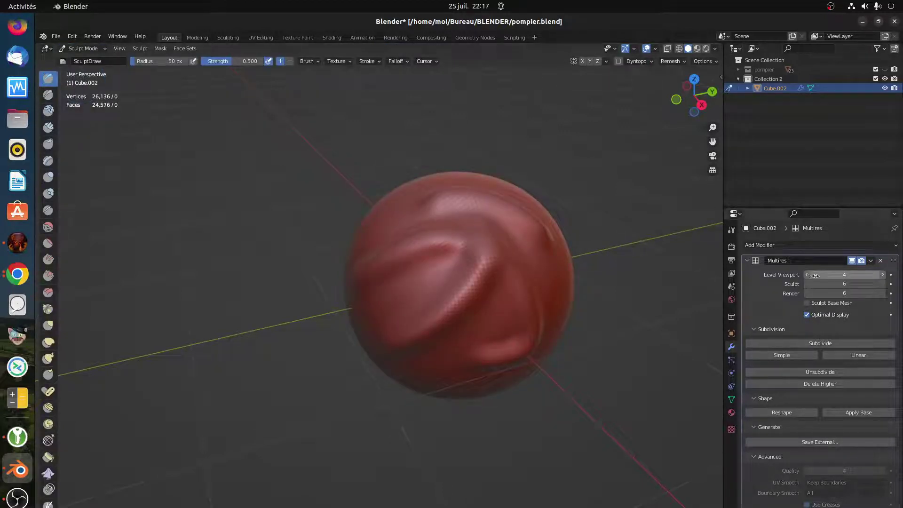
pyautogui.click(99, 49)
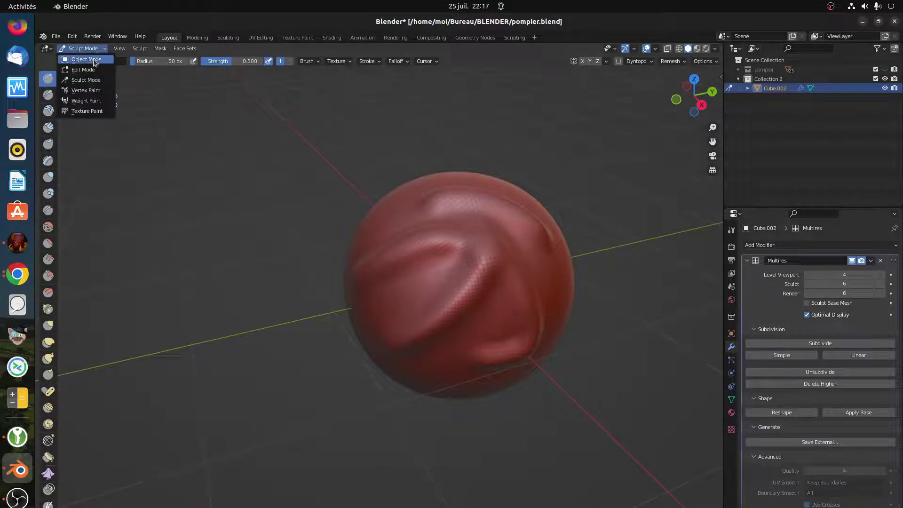
pyautogui.click(86, 59)
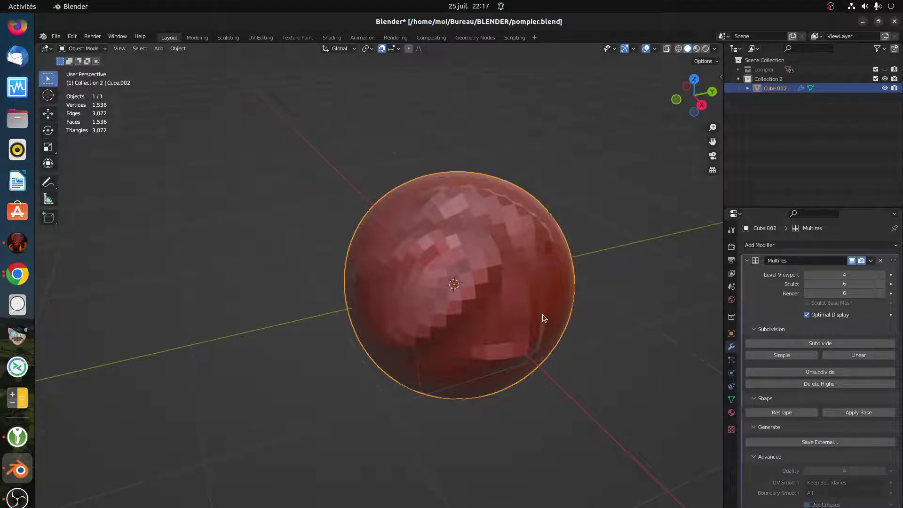
# Undo the sculpt strokes and the two extra subdivisions, and subdivide the object once to Multires level 5
pyautogui.hotkey('ctrl', '5')
pyautogui.hotkey('ctrl', '3')
pyautogui.hotkey('ctrl', 'z')
pyautogui.hotkey('ctrl', 'z')
pyautogui.hotkey('ctrl', 'z')
pyautogui.hotkey('ctrl', 'z')
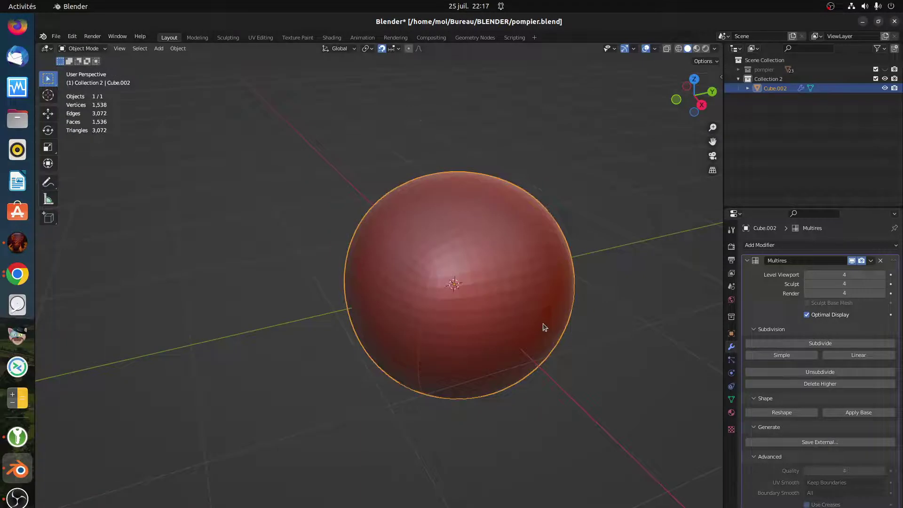
pyautogui.hotkey('ctrl', '0')
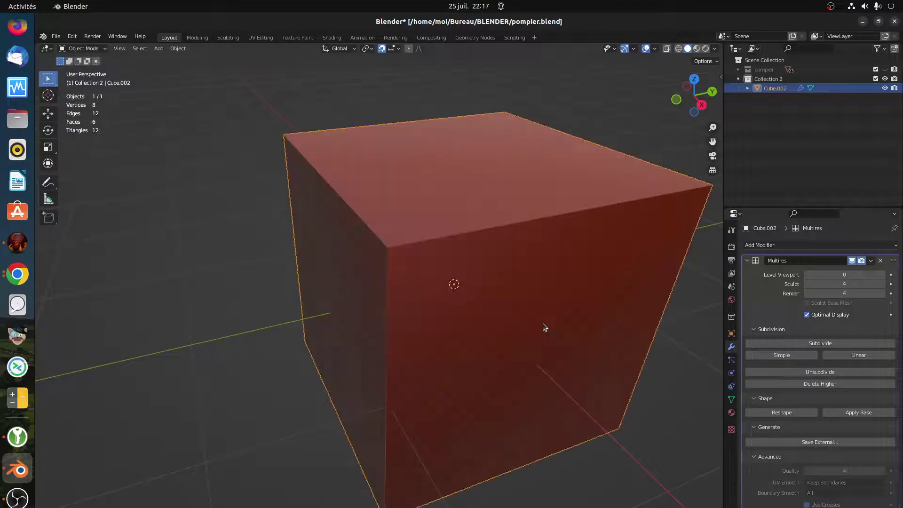
pyautogui.click(816, 343)
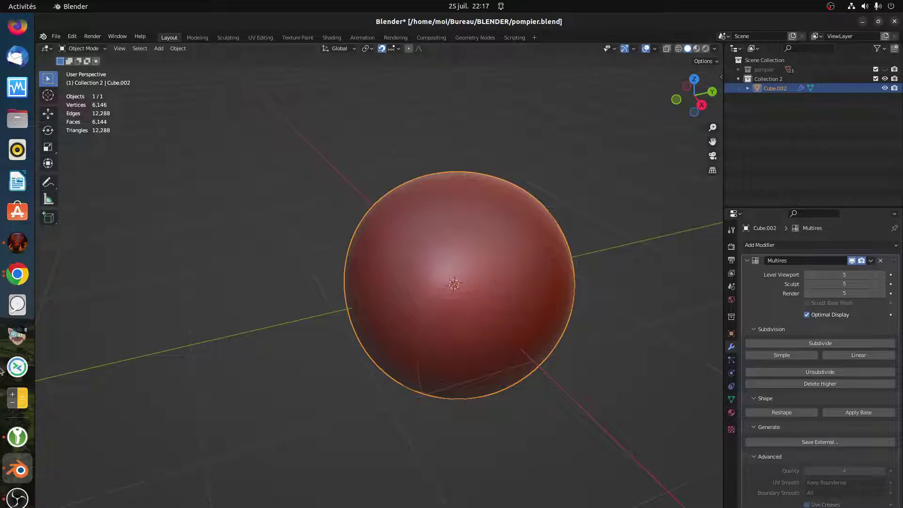
# Switch to Firestorm, close the model upload window, and quit the viewer
pyautogui.click(17, 243)
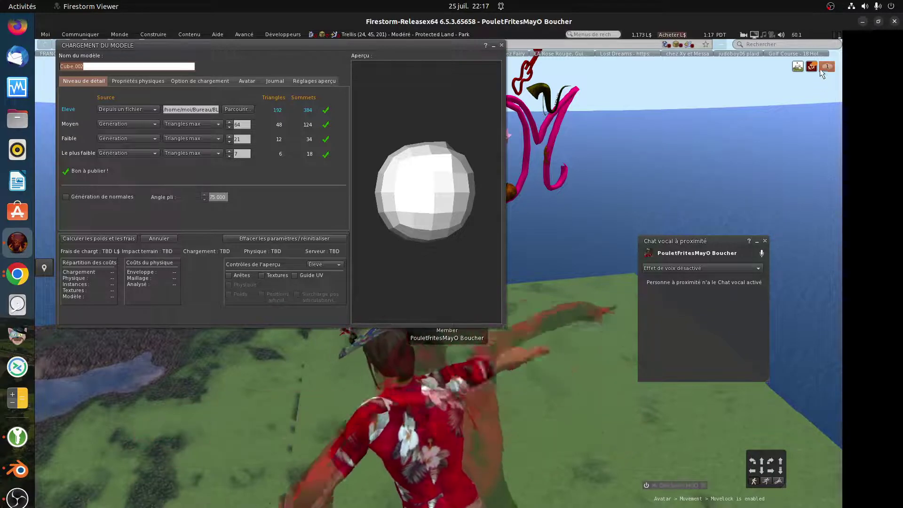
pyautogui.click(797, 66)
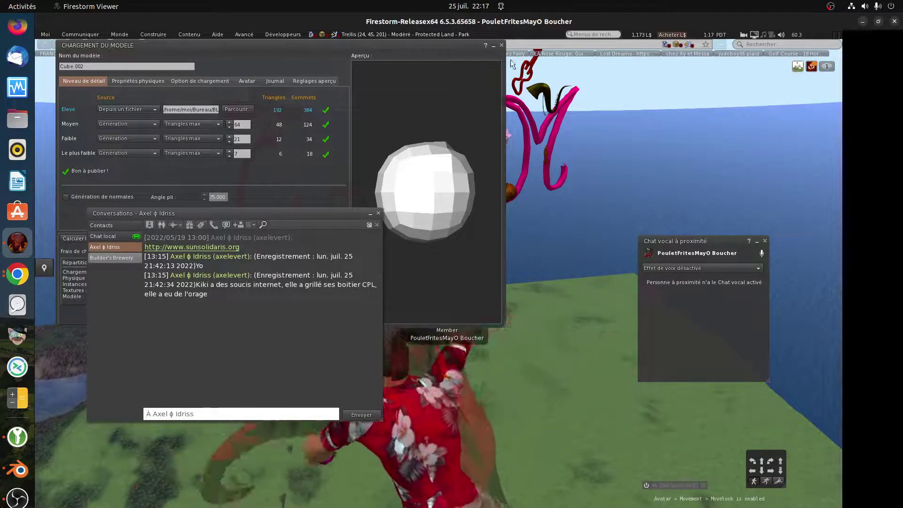
pyautogui.click(501, 45)
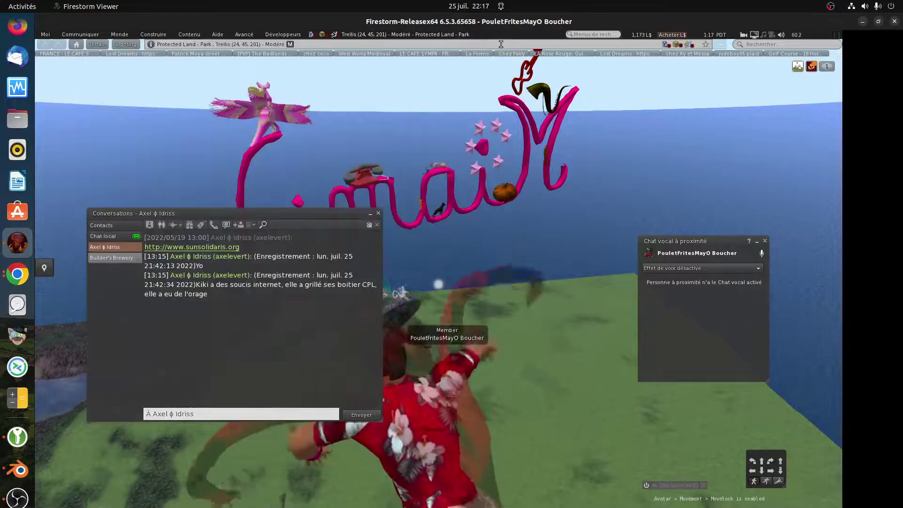
pyautogui.click(893, 21)
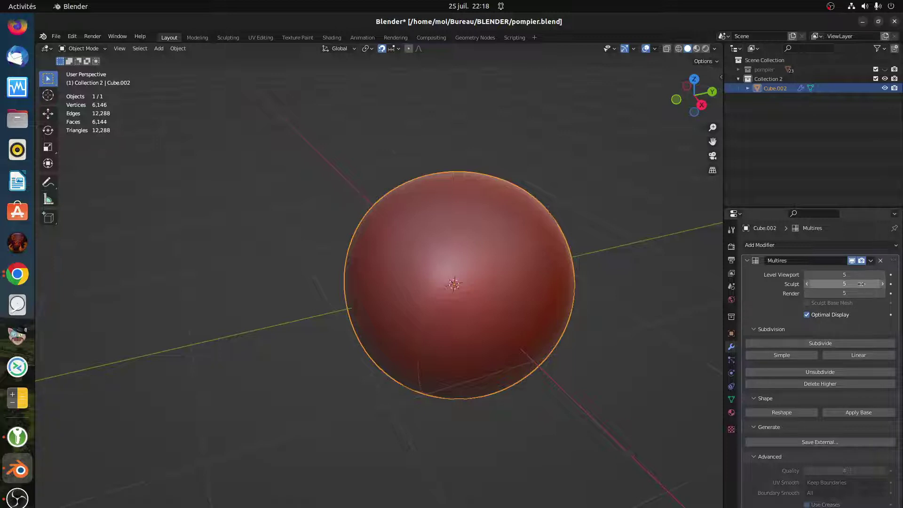
# Delete all the cube's Multires levels above viewport level 0 and subdivide it four times with Linear subdivision
pyautogui.moveTo(844, 275); pyautogui.dragTo(819, 275)
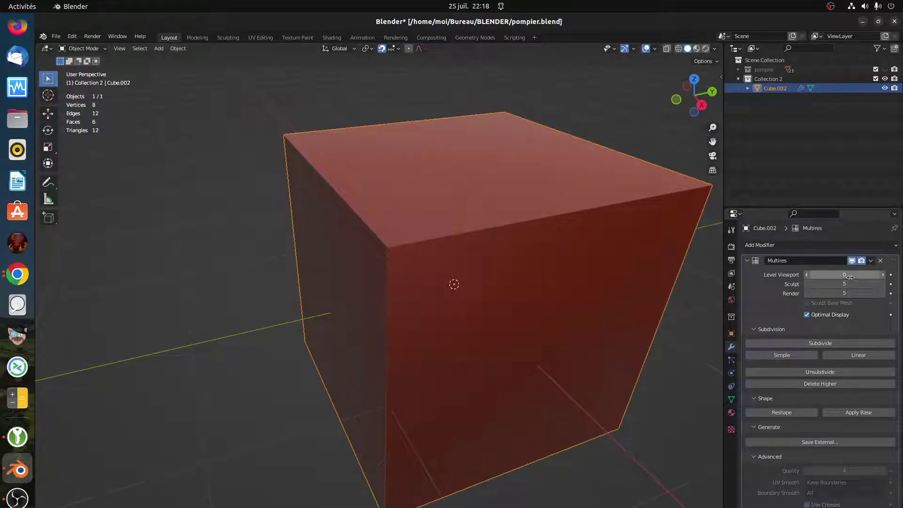
pyautogui.click(821, 384)
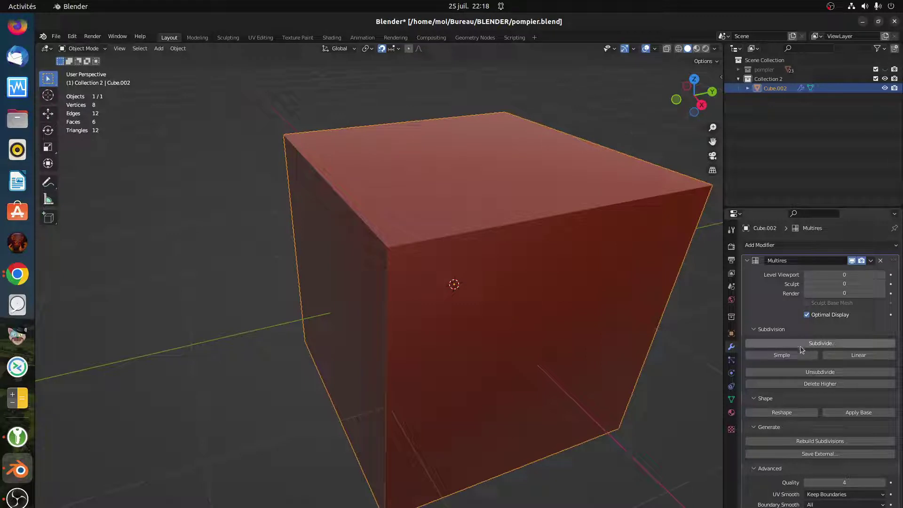
pyautogui.click(840, 356)
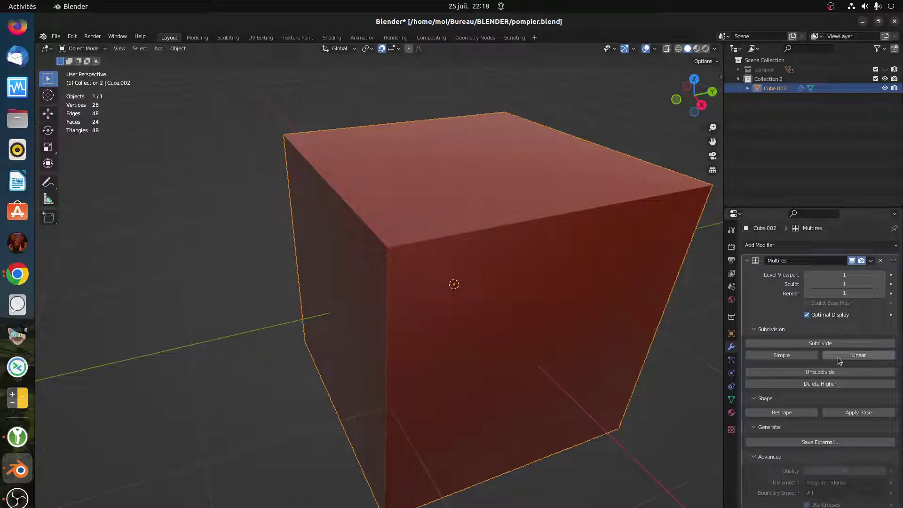
pyautogui.click(838, 356)
pyautogui.click(839, 356)
pyautogui.click(838, 357)
# Inspect the linearly subdivided cube up close in wireframe and solid shading
pyautogui.moveTo(548, 363)
pyautogui.mouseDown(button='middle')
pyautogui.moveTo(510, 307)
pyautogui.moveTo(519, 338)
pyautogui.moveTo(548, 347)
pyautogui.moveTo(557, 363)
pyautogui.moveTo(610, 341)
pyautogui.moveTo(549, 333)
pyautogui.moveTo(604, 306)
pyautogui.mouseUp(button='middle')
pyautogui.scroll(4, 605, 306)
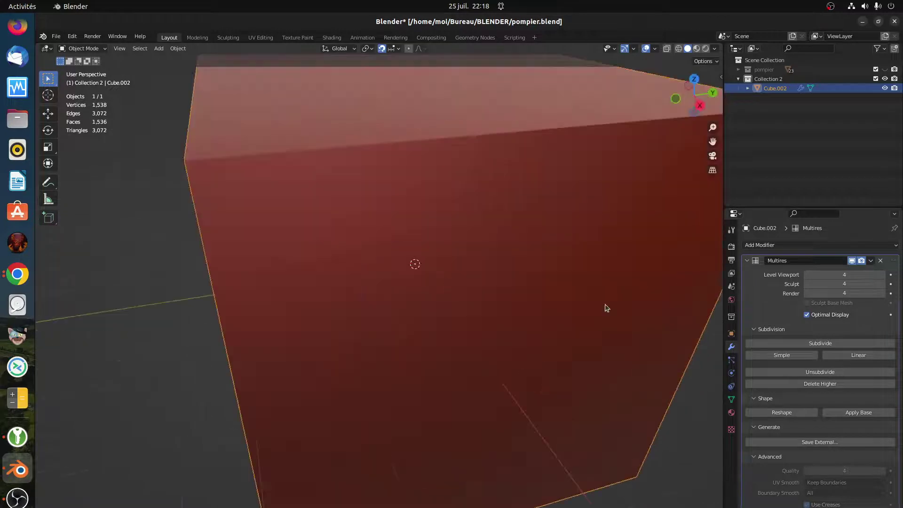
pyautogui.click(678, 49)
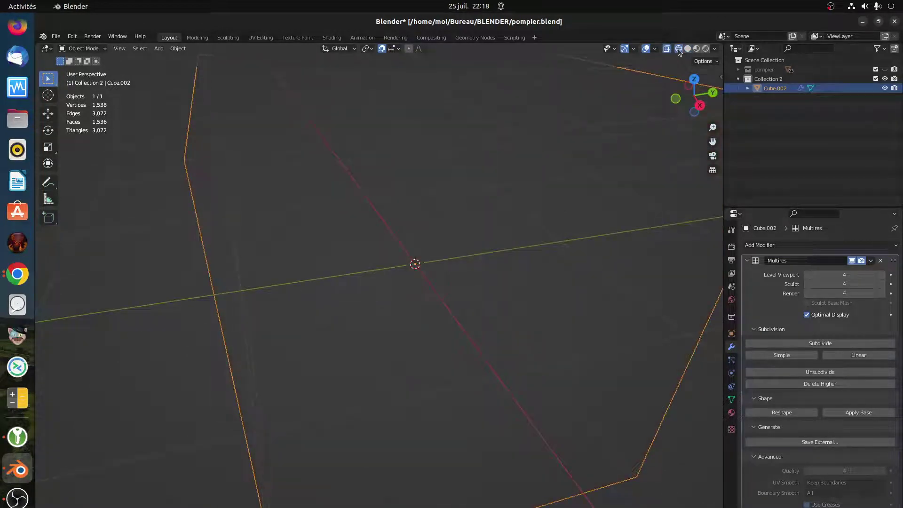
pyautogui.click(688, 49)
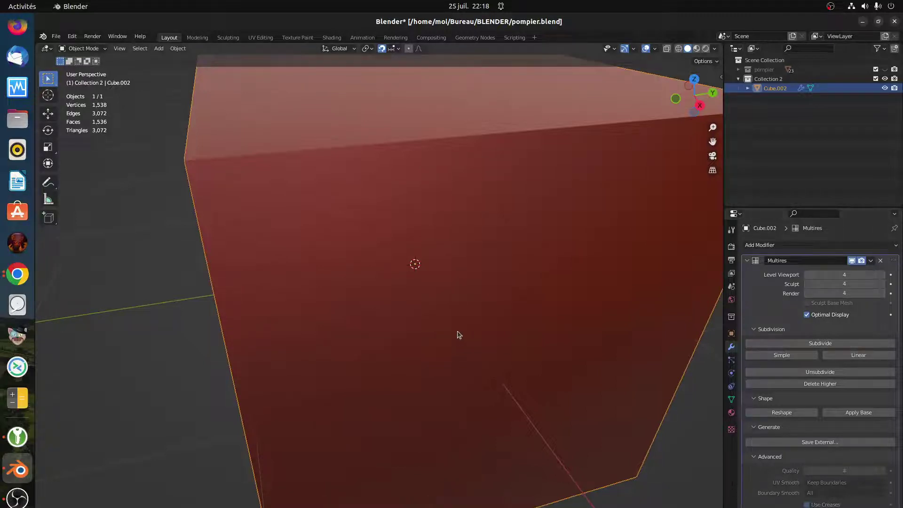
pyautogui.scroll(-8, 458, 334)
pyautogui.moveTo(365, 351); pyautogui.dragTo(408, 207, button='middle')
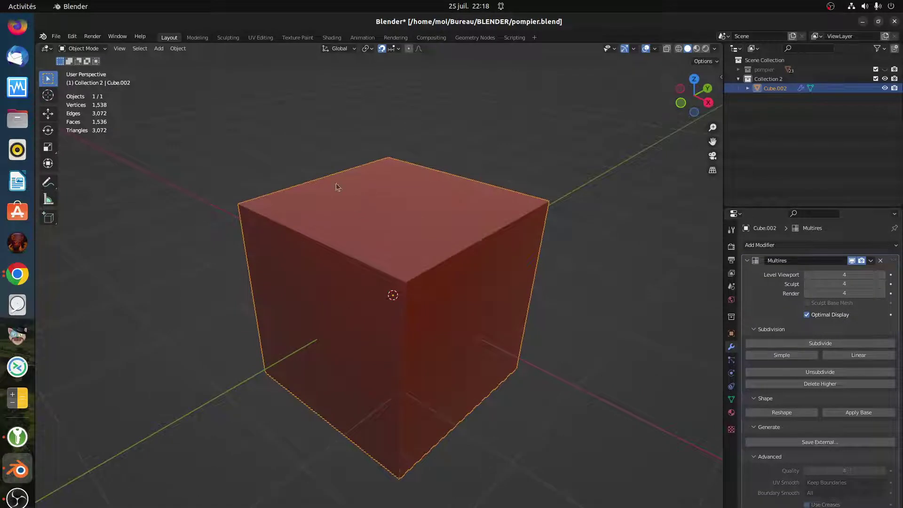
# Enter Sculpt Mode and add three more Linear subdivisions to bring the Multires sculpt level to 7
pyautogui.click(84, 49)
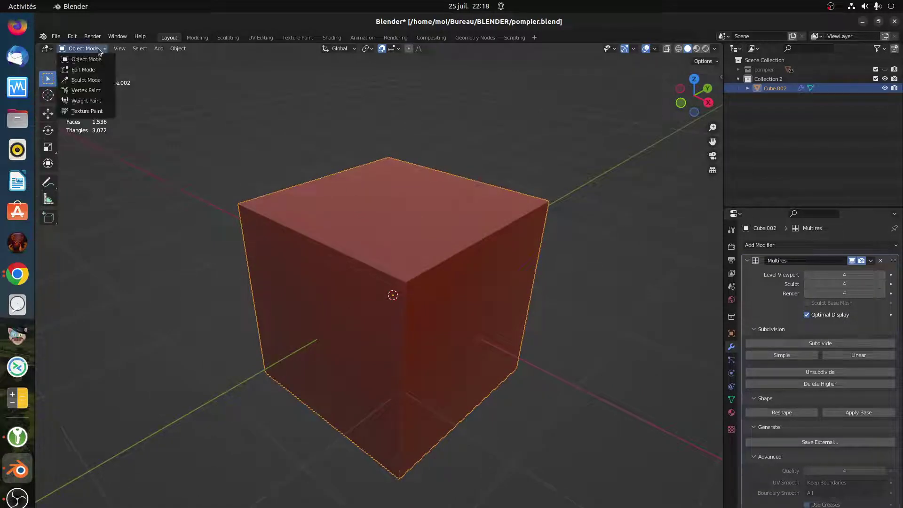
pyautogui.click(86, 80)
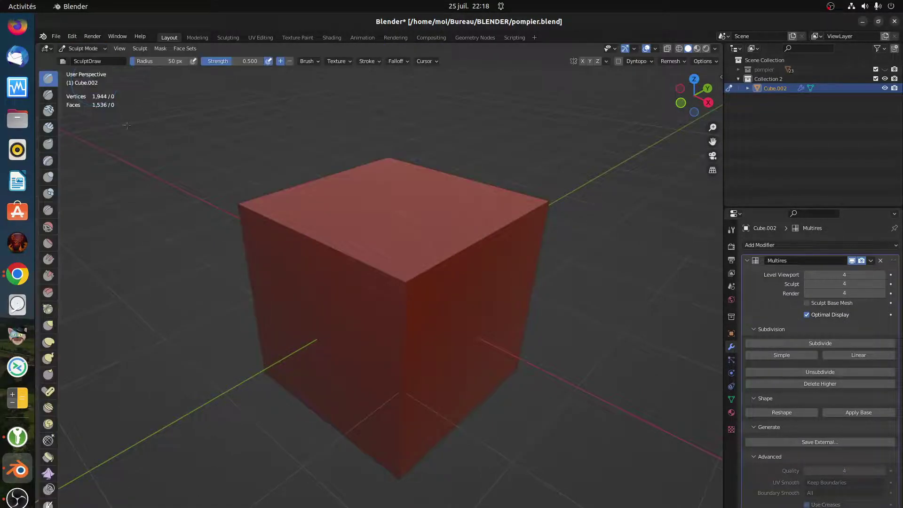
pyautogui.scroll(4, 412, 274)
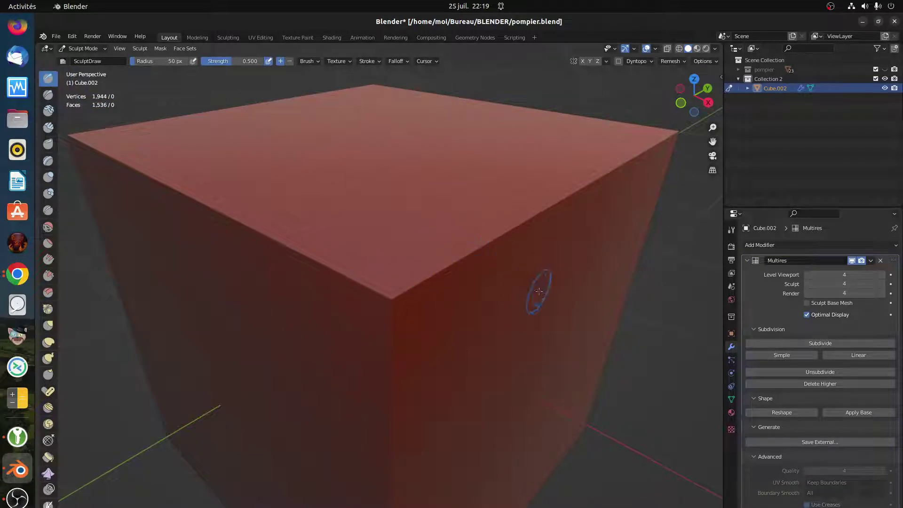
pyautogui.click(656, 49)
pyautogui.click(842, 358)
pyautogui.click(841, 359)
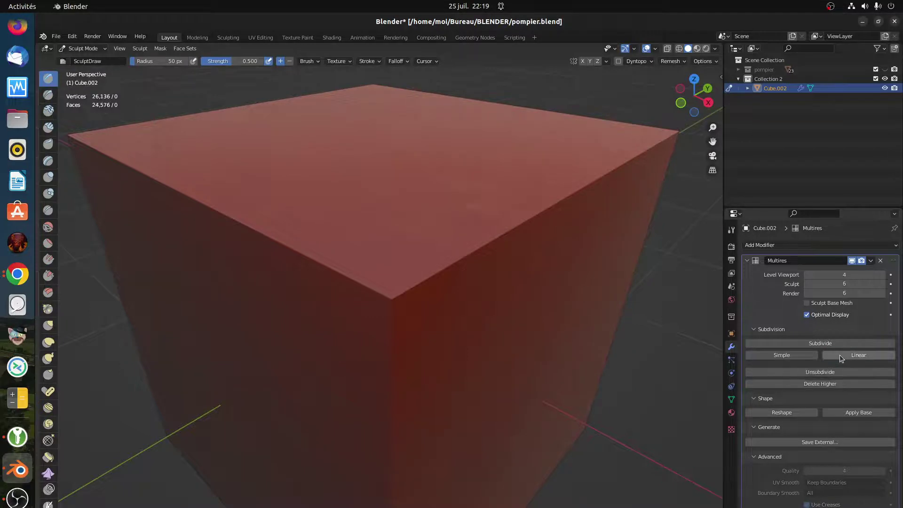
pyautogui.click(841, 359)
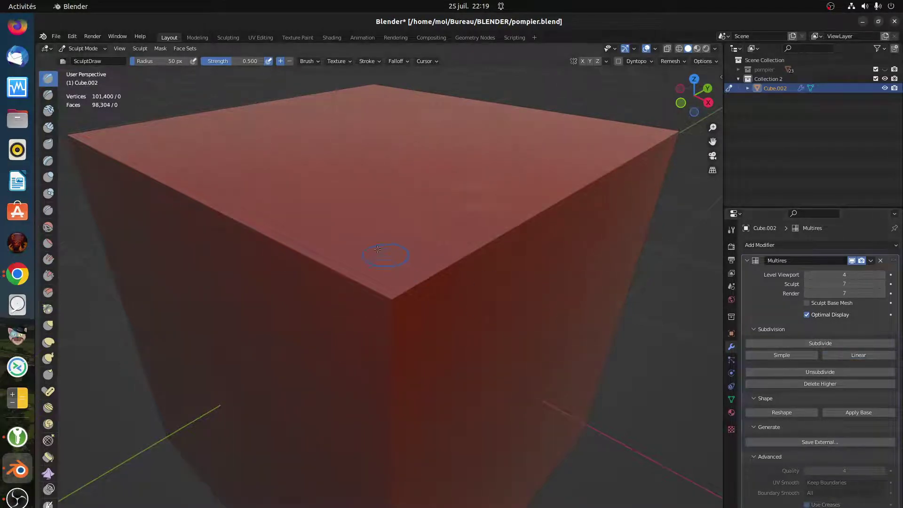
# Increase the wireframe overlay's opacity to make the dense grid on the cube clearly visible
pyautogui.scroll(4, 383, 256)
pyautogui.scroll(-4, 384, 263)
pyautogui.moveTo(383, 264); pyautogui.dragTo(422, 225, button='middle')
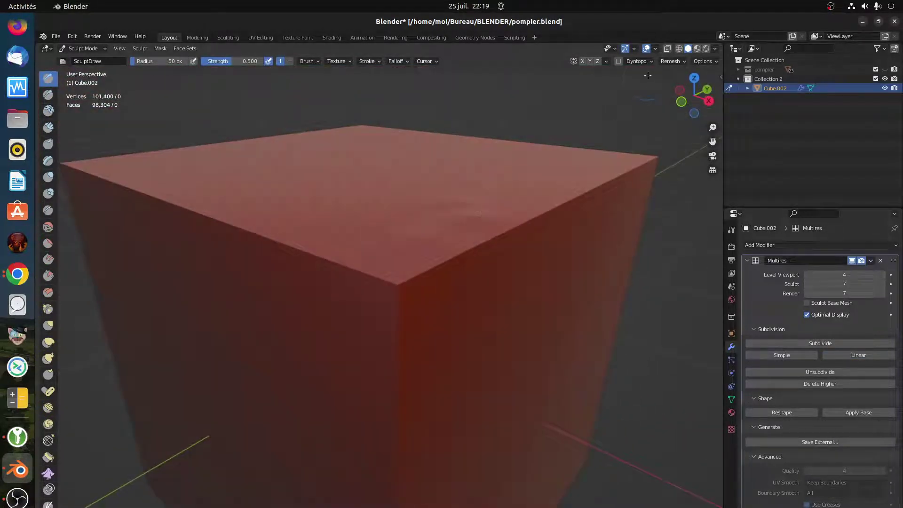
pyautogui.click(655, 49)
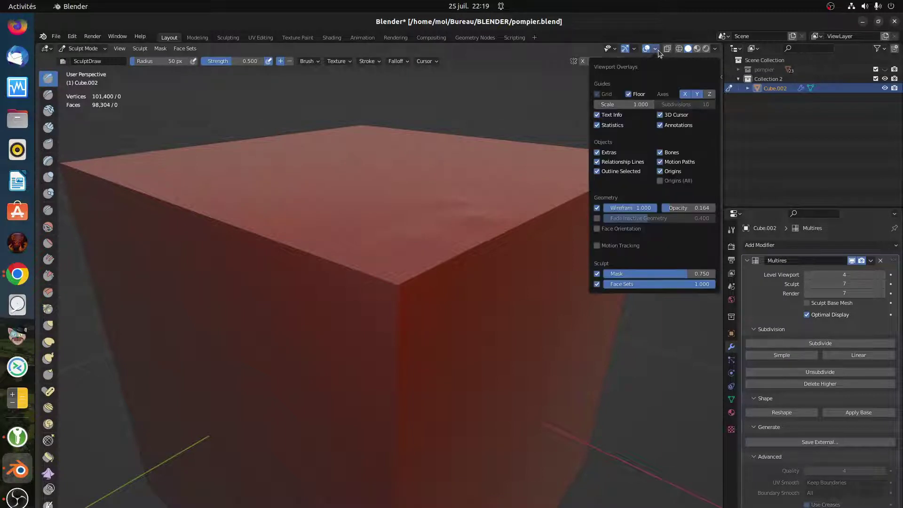
pyautogui.moveTo(680, 209); pyautogui.dragTo(698, 208)
pyautogui.moveTo(541, 202); pyautogui.dragTo(427, 199, button='middle')
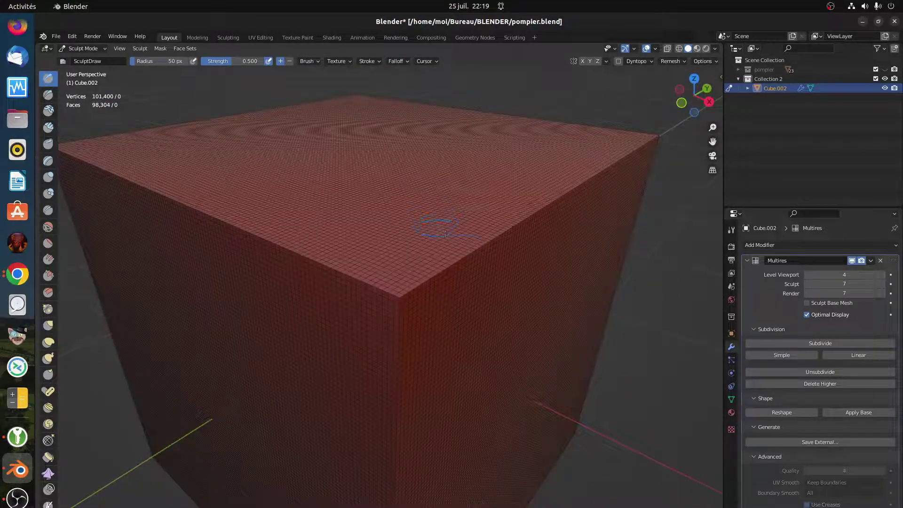
pyautogui.scroll(-4, 453, 278)
pyautogui.scroll(5, 454, 283)
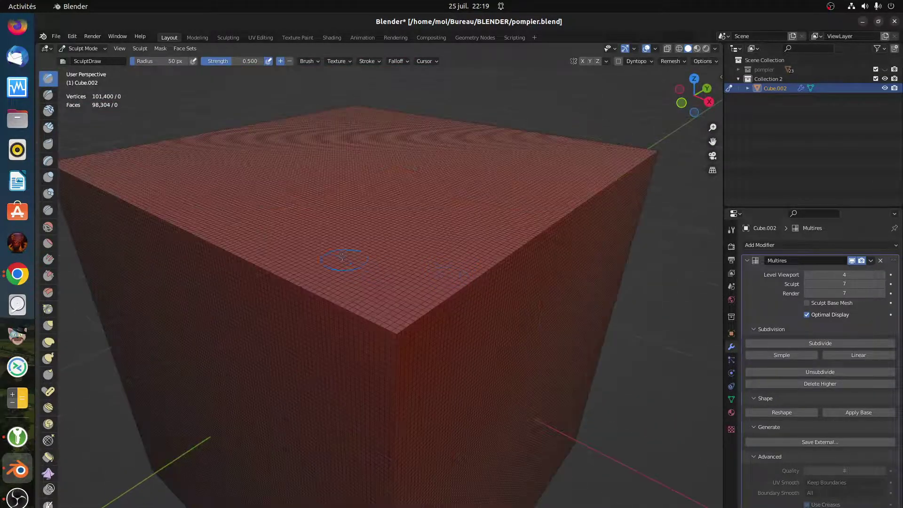
# Sculpt small bumps on the top face near the cube's front corner and lower the Multires sculpt level to 5
pyautogui.moveTo(337, 248)
pyautogui.mouseDown()
pyautogui.moveTo(400, 244)
pyautogui.moveTo(308, 226)
pyautogui.moveTo(479, 231)
pyautogui.moveTo(433, 287)
pyautogui.moveTo(466, 320)
pyautogui.moveTo(396, 340)
pyautogui.mouseUp()
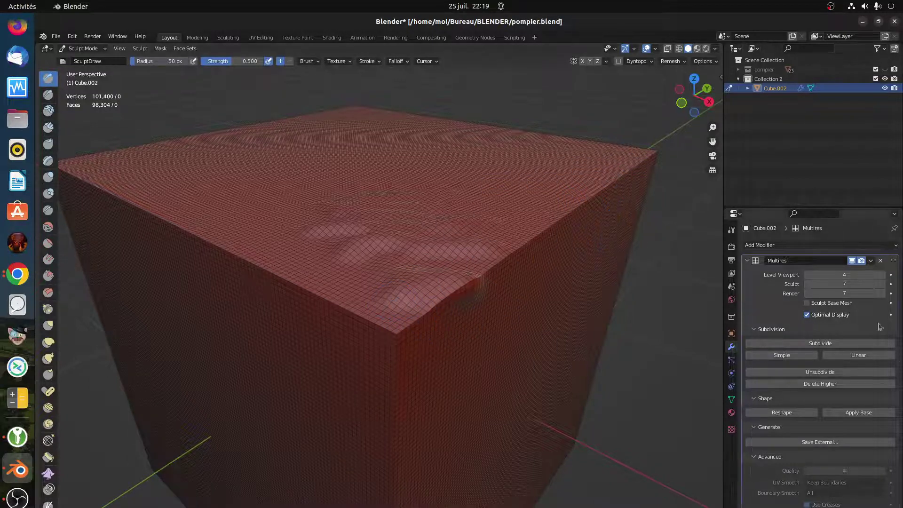
pyautogui.click(807, 284)
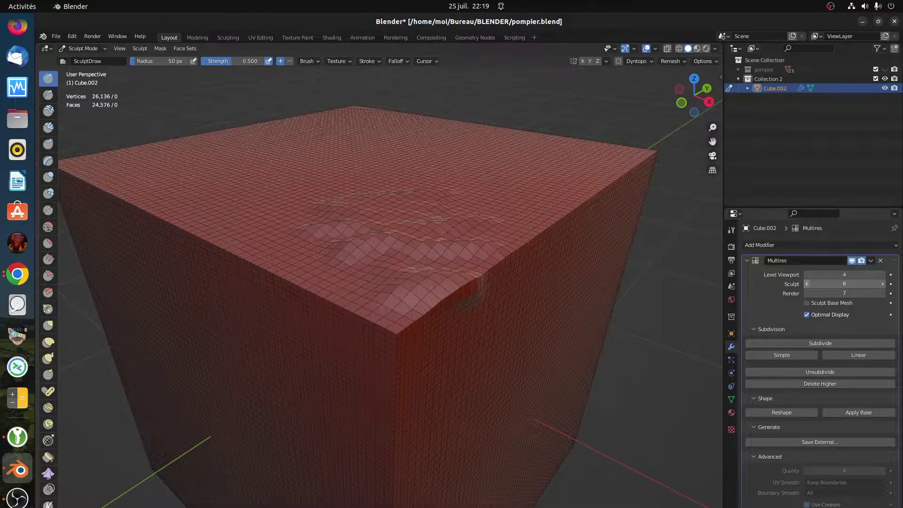
pyautogui.click(807, 284)
# Enlarge the SculptDraw brush radius to 289 px and sculpt large bulges across the cube's top face
pyautogui.press('f')
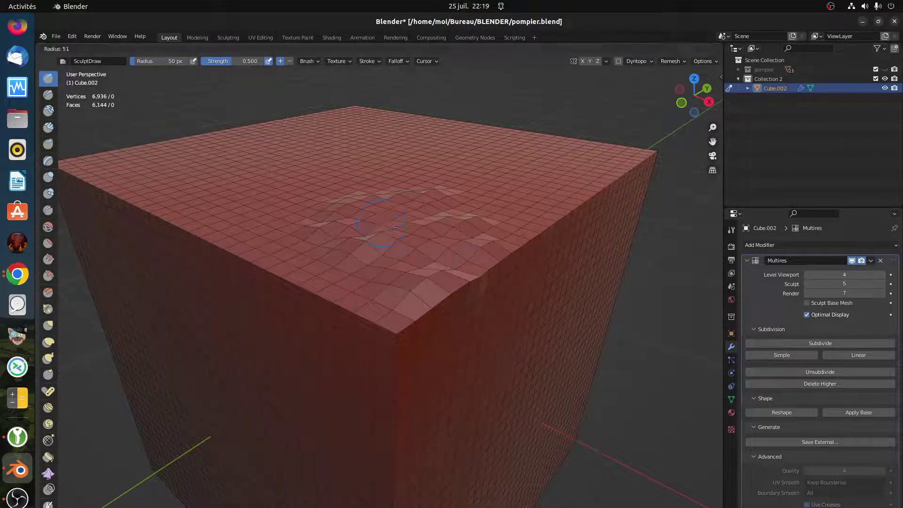
pyautogui.click(482, 271)
pyautogui.moveTo(482, 263)
pyautogui.mouseDown()
pyautogui.moveTo(463, 240)
pyautogui.moveTo(367, 178)
pyautogui.mouseUp()
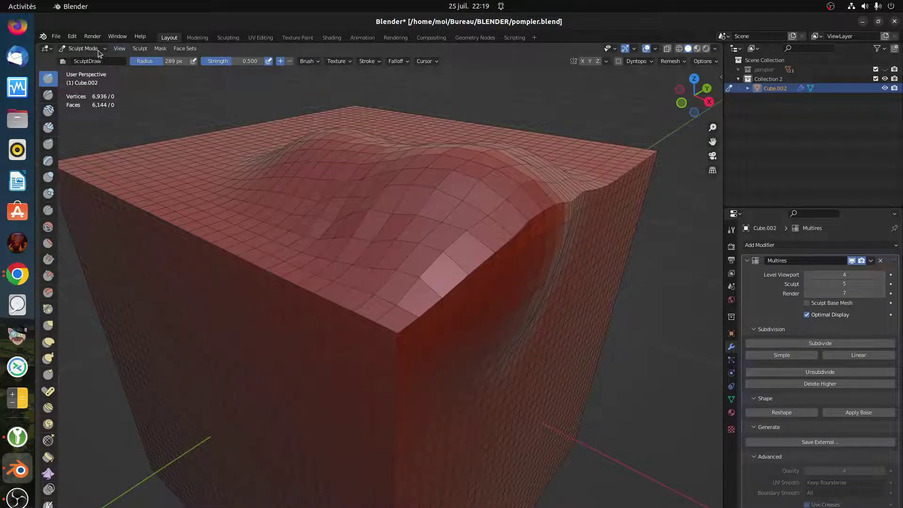
# Return to Object Mode, delete the Multires levels above 4, and apply regular Subdivide twice to reach level 6
pyautogui.click(82, 48)
pyautogui.click(83, 48)
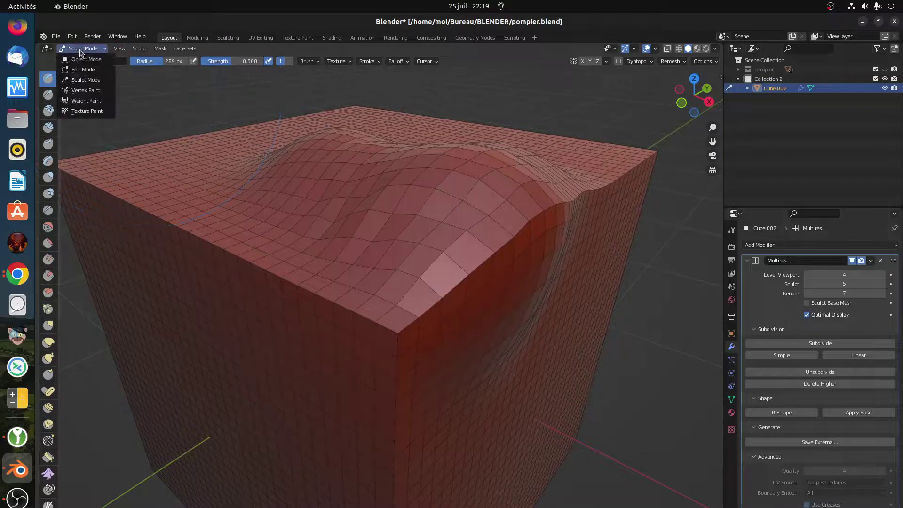
pyautogui.click(87, 60)
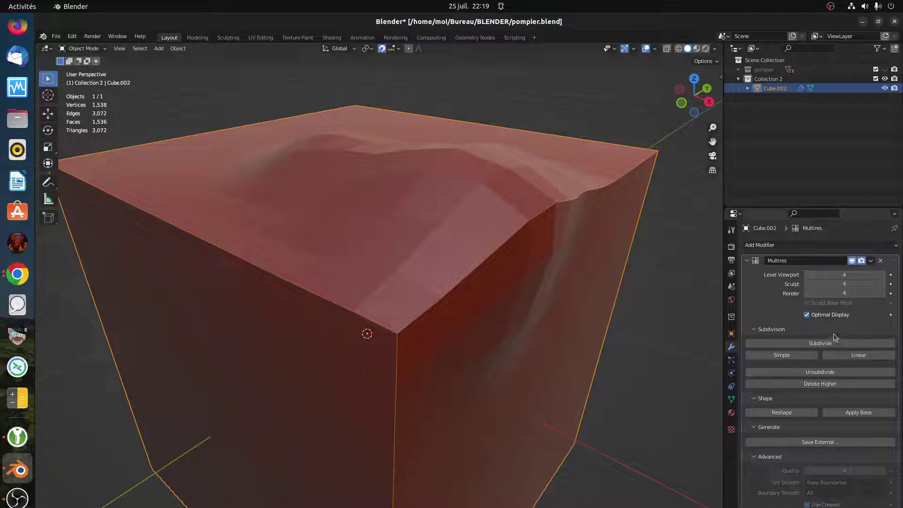
pyautogui.click(812, 344)
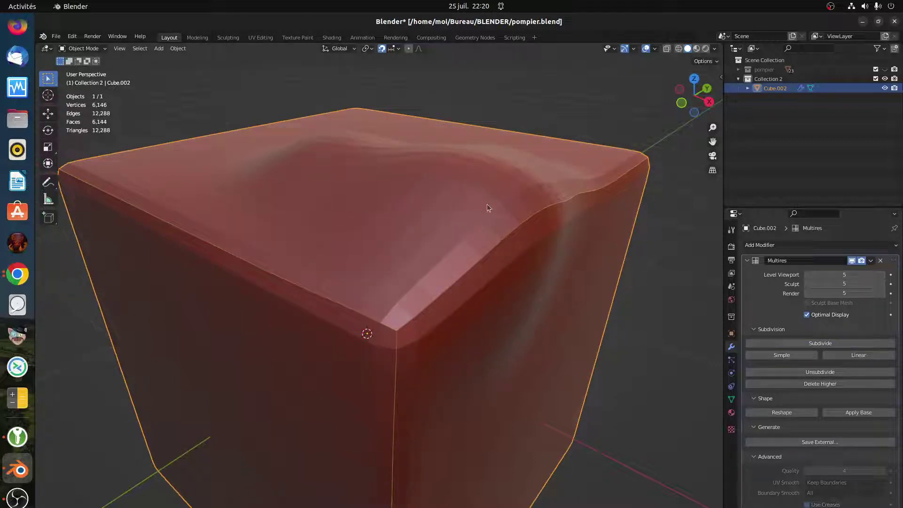
pyautogui.click(809, 344)
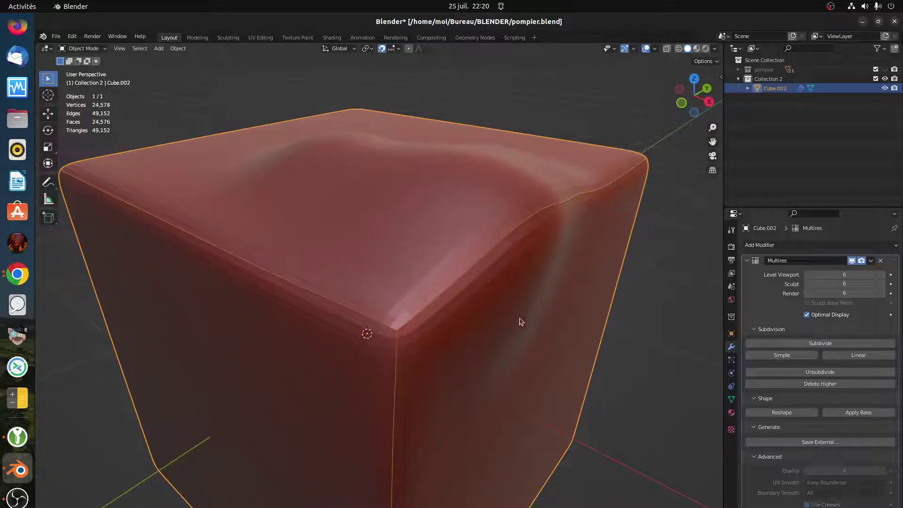
pyautogui.moveTo(521, 314); pyautogui.dragTo(494, 302, button='middle')
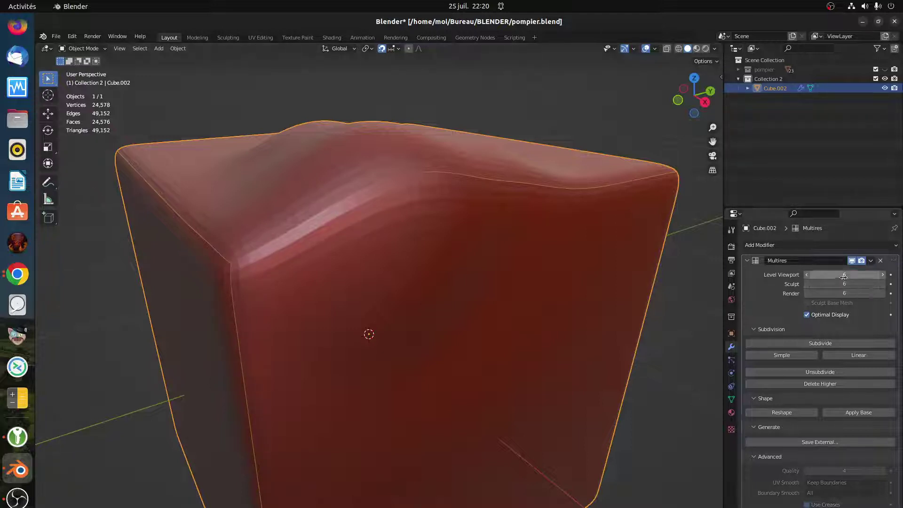
# Set the Multires viewport level to 0 and delete the higher levels to restore the plain cube
pyautogui.moveTo(844, 274); pyautogui.dragTo(818, 275)
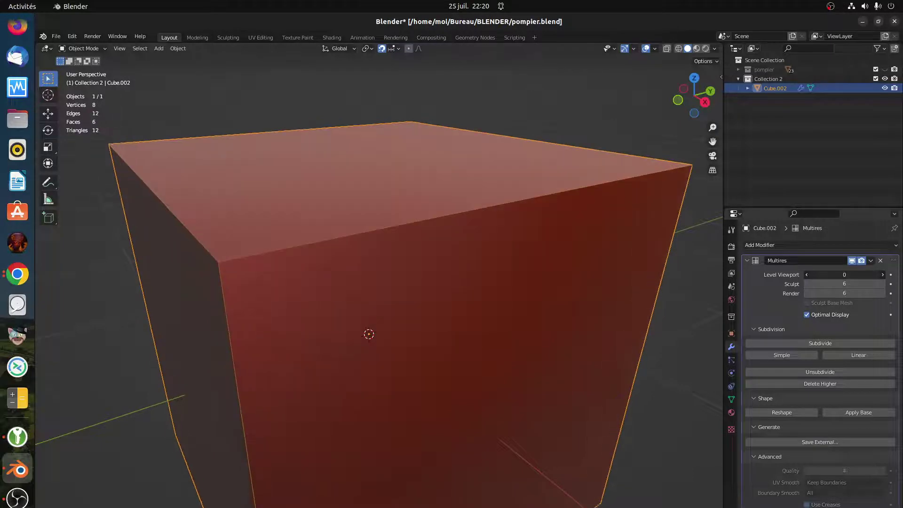
pyautogui.click(824, 384)
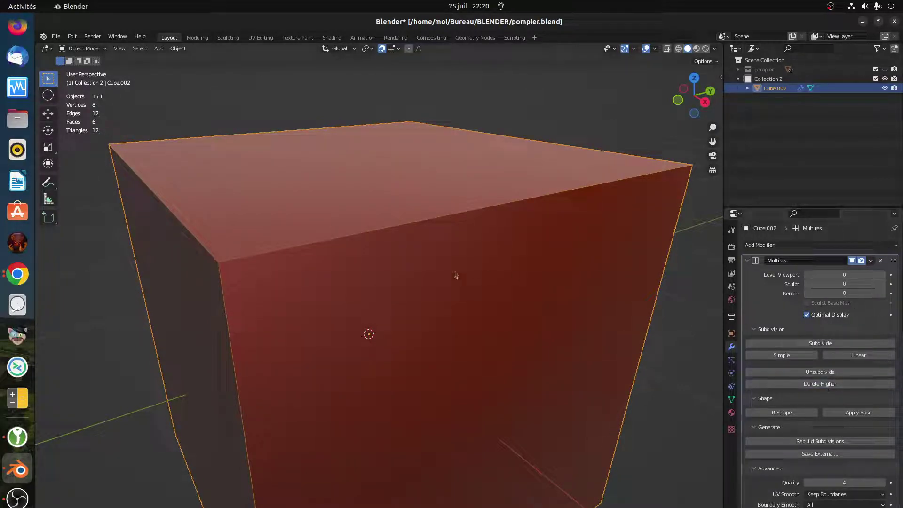
pyautogui.moveTo(420, 282); pyautogui.dragTo(425, 286, button='middle')
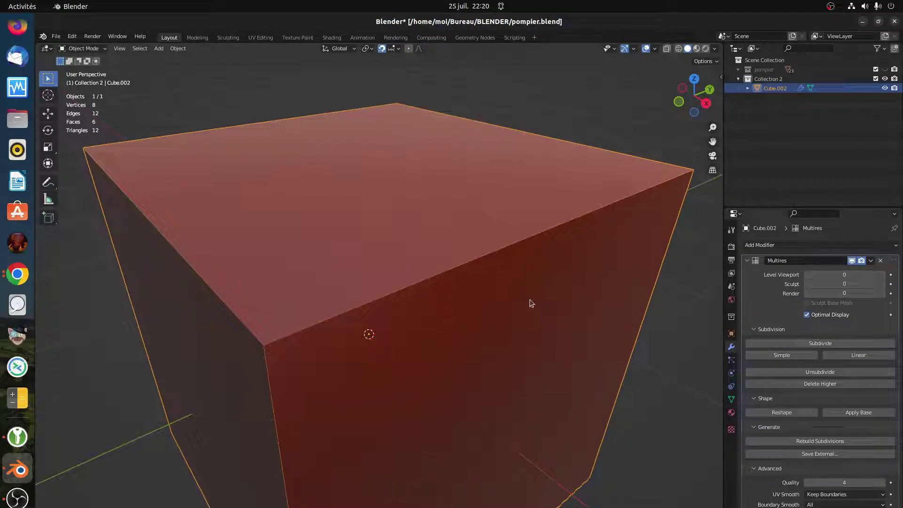
pyautogui.moveTo(435, 323); pyautogui.dragTo(446, 324, button='middle')
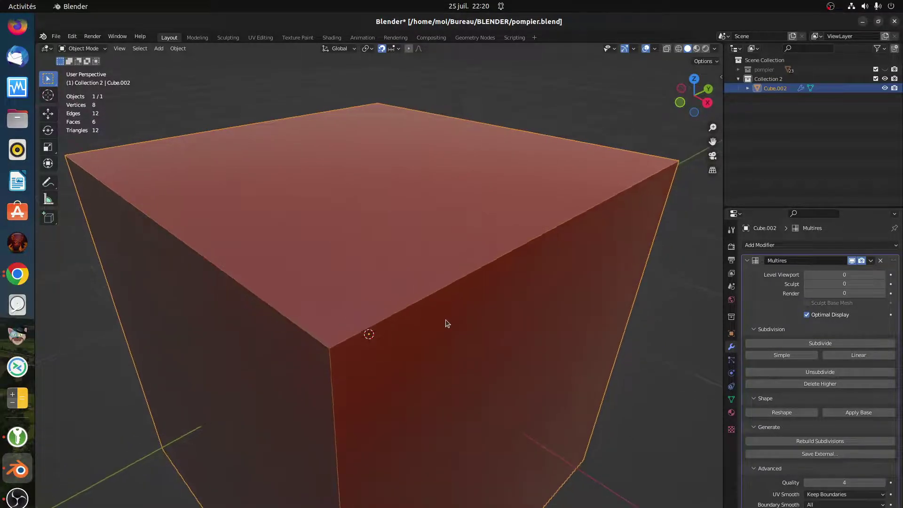
pyautogui.moveTo(518, 365); pyautogui.dragTo(508, 350, button='middle')
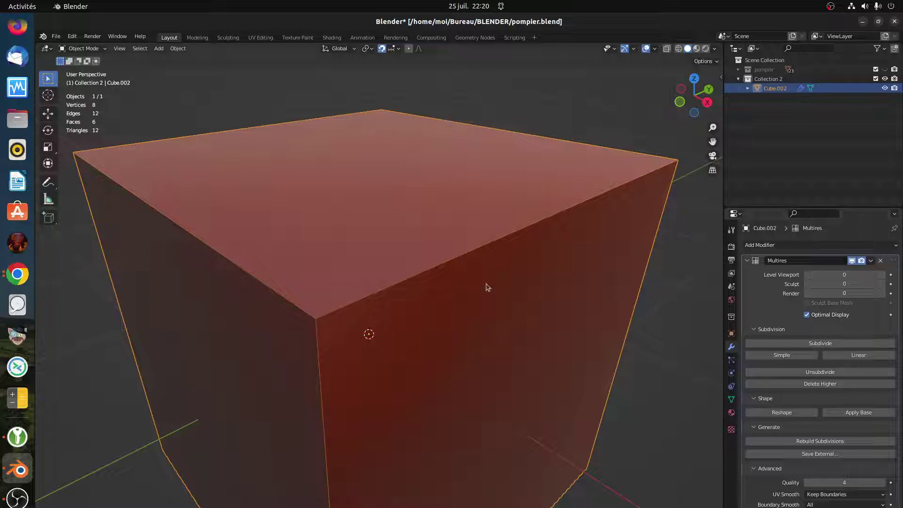
pyautogui.scroll(-2, 473, 322)
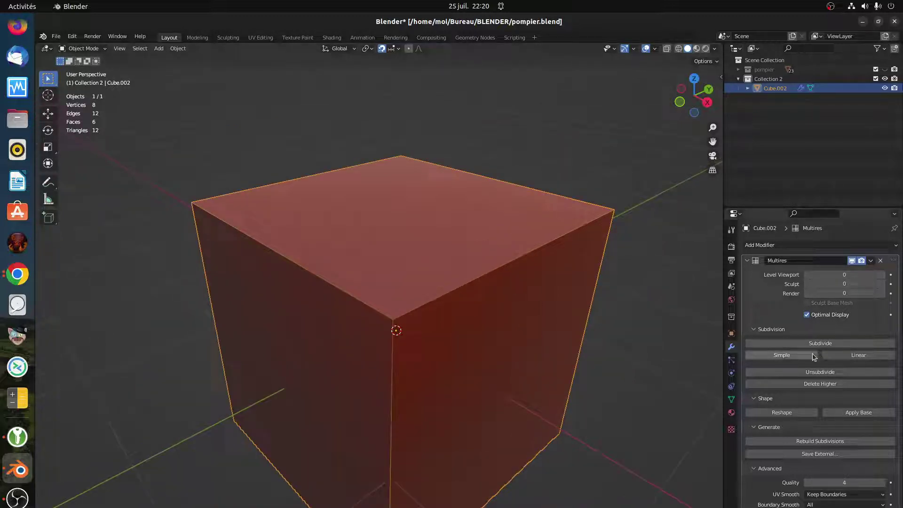
# Subdivide the cube in Multires with Linear twice and regular Subdivide three times to reach level 5, and inspect the rounded shape
pyautogui.click(840, 355)
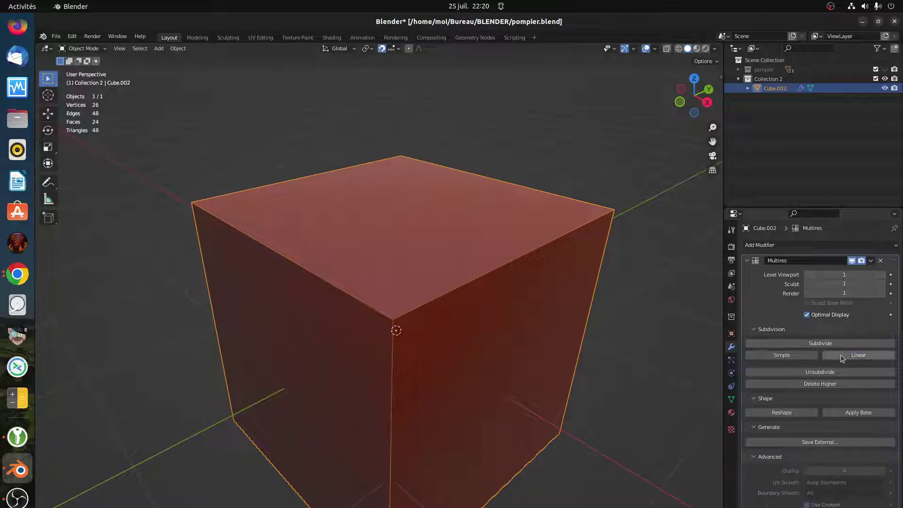
pyautogui.click(841, 354)
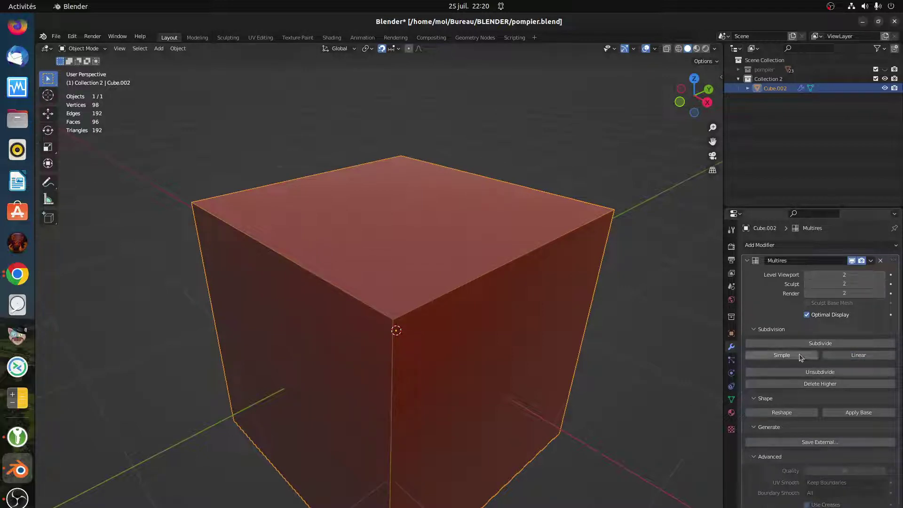
pyautogui.click(809, 344)
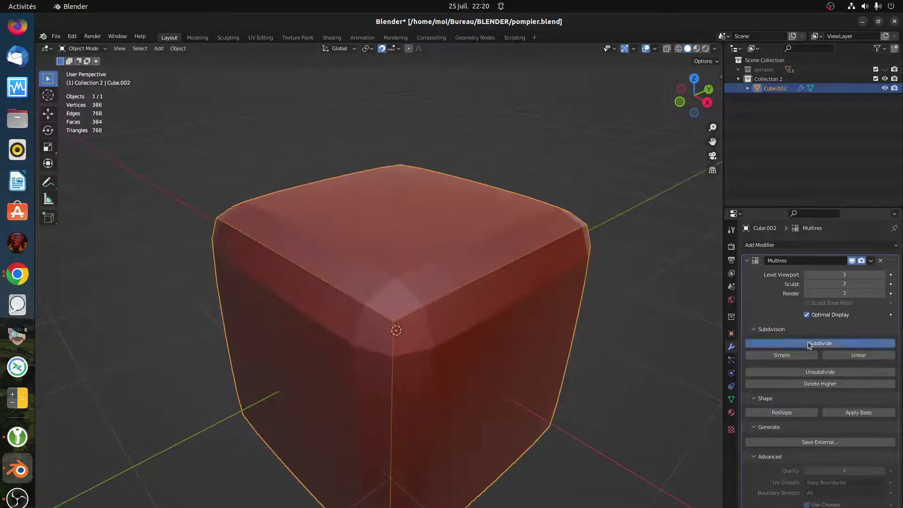
pyautogui.click(809, 344)
pyautogui.click(809, 343)
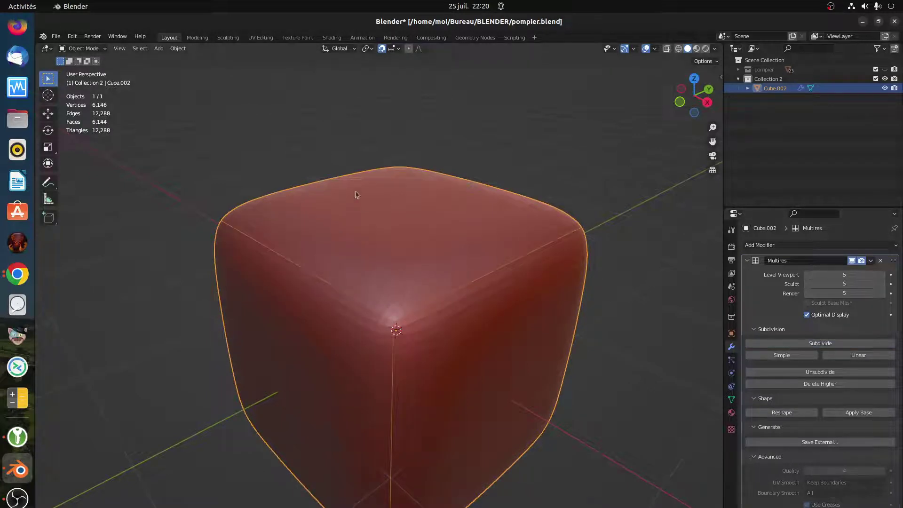
pyautogui.moveTo(544, 303); pyautogui.dragTo(410, 277, button='middle')
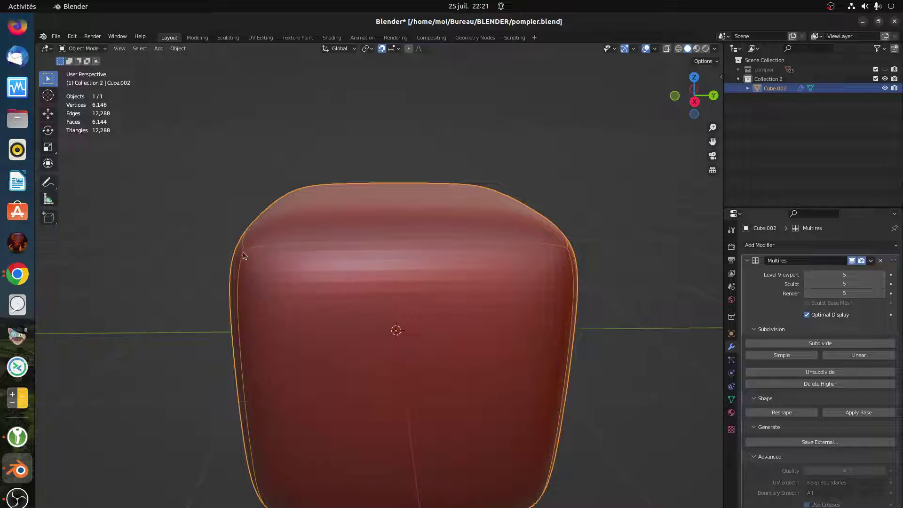
pyautogui.moveTo(364, 304); pyautogui.dragTo(400, 338, button='middle')
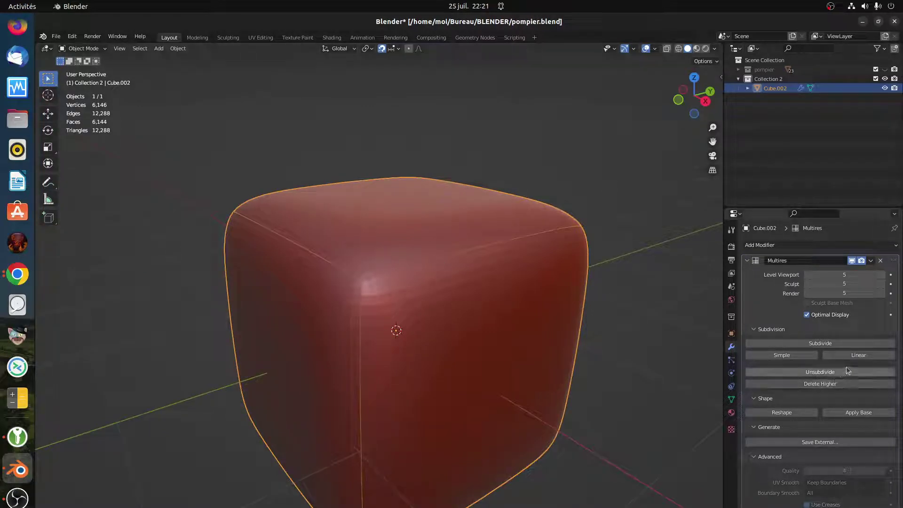
# Lower the Multires sculpt level to 4 and the viewport level to 3, and collapse the modifier's settings
pyautogui.click(809, 284)
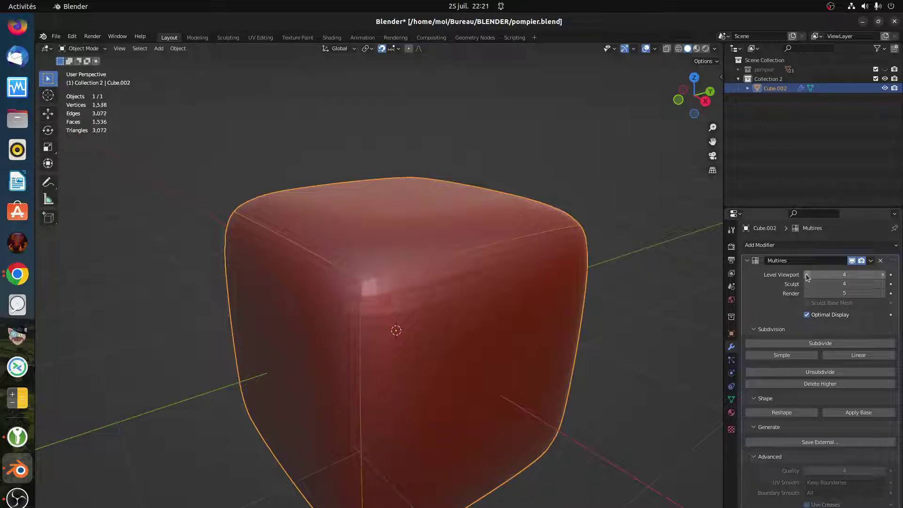
pyautogui.click(807, 275)
pyautogui.click(807, 275)
pyautogui.scroll(-2, 533, 306)
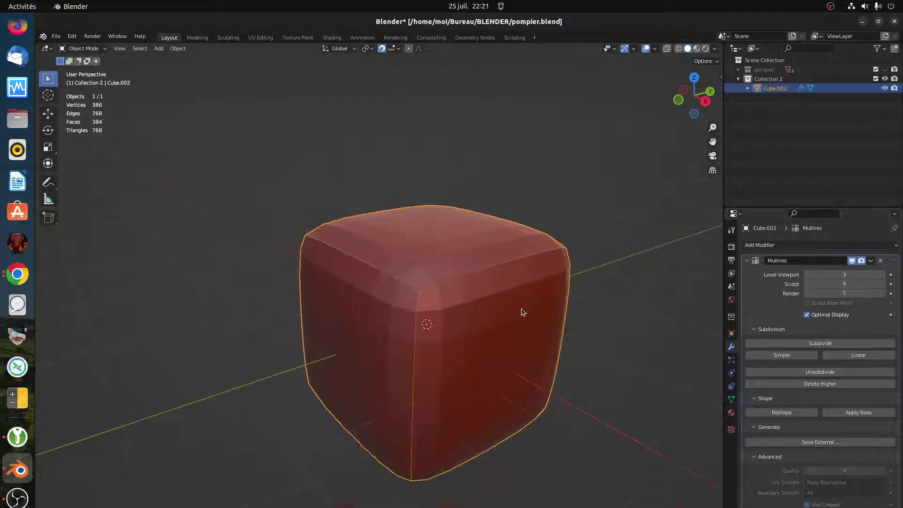
pyautogui.click(748, 261)
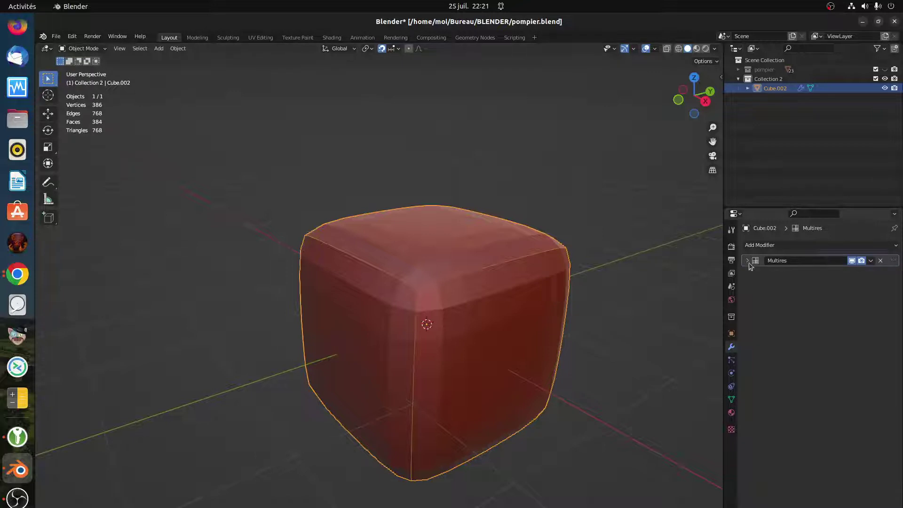
# Add a Simple Deform modifier to the cube and twist it around the X axis by 203°
pyautogui.click(769, 245)
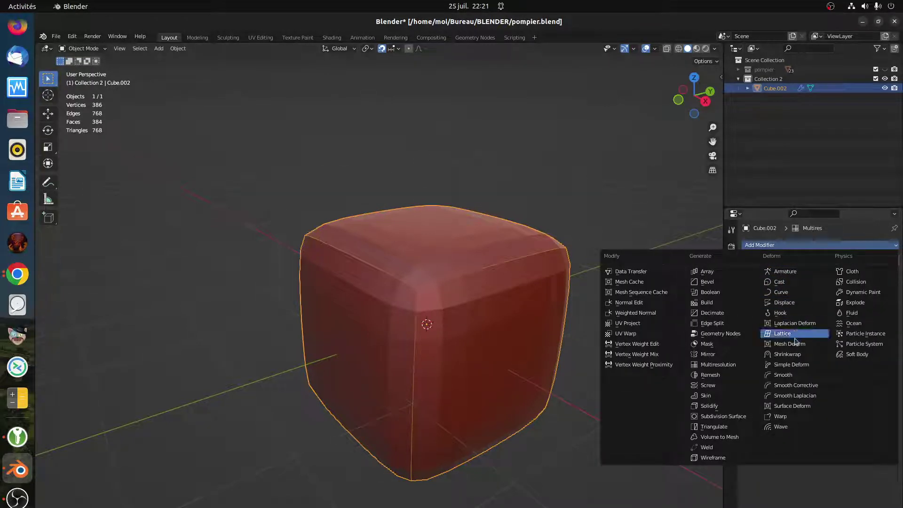
pyautogui.click(793, 365)
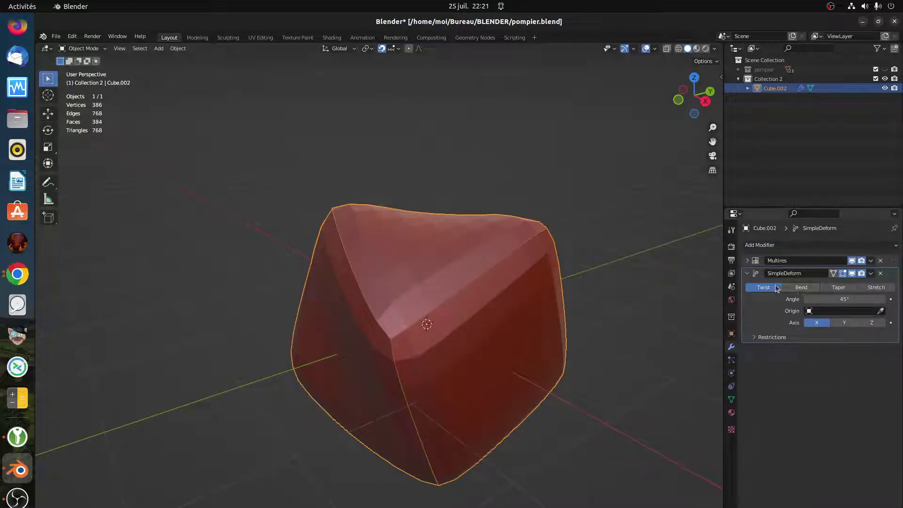
pyautogui.moveTo(842, 299); pyautogui.dragTo(896, 300)
pyautogui.moveTo(452, 282); pyautogui.dragTo(487, 312, button='middle')
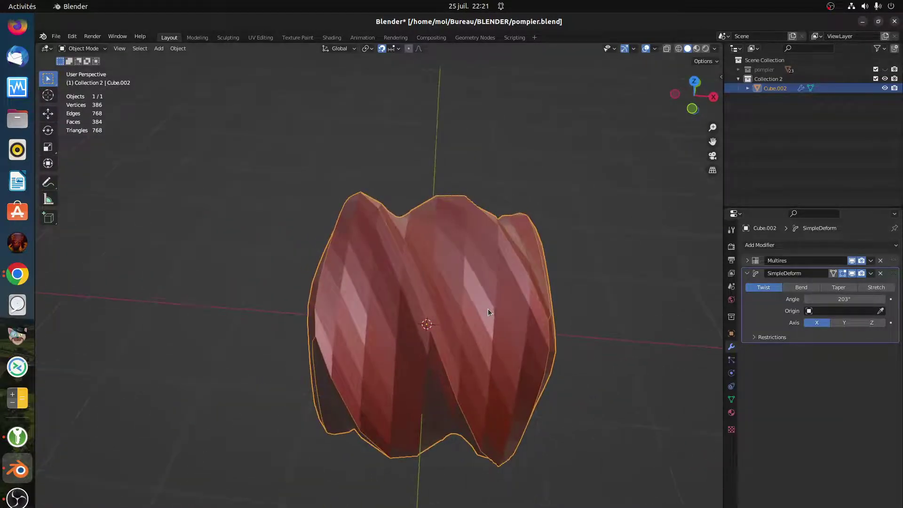
# Expand the Multires modifier's settings
pyautogui.click(747, 260)
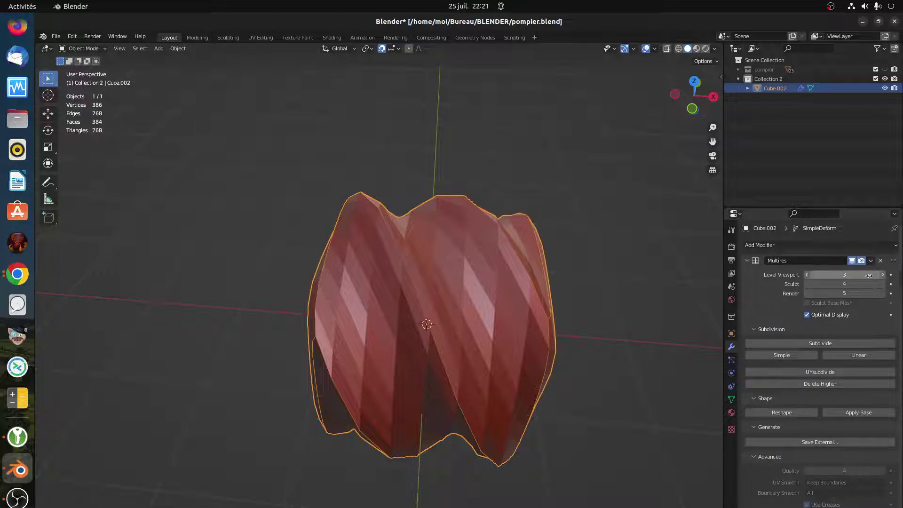
# Raise the Multires viewport level to 4, inspect the twisted cube, and collapse the modifier's settings
pyautogui.click(883, 276)
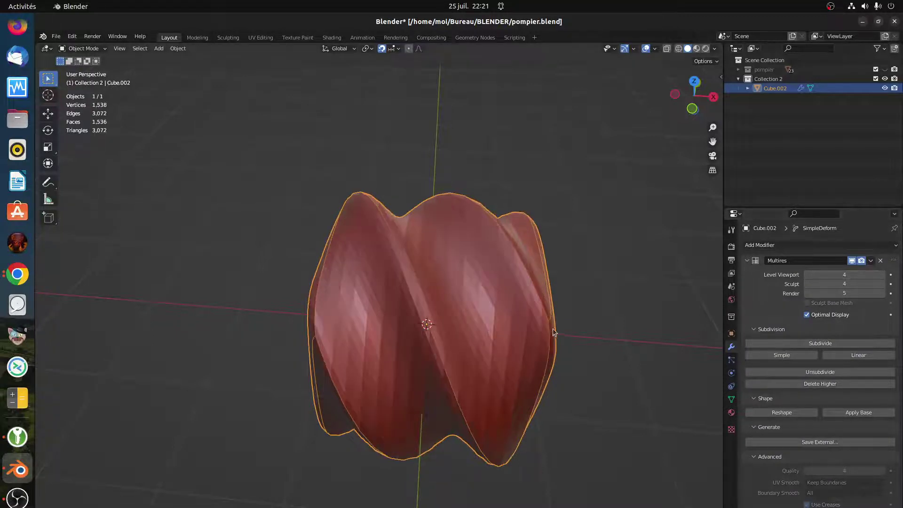
pyautogui.moveTo(536, 322); pyautogui.dragTo(549, 355, button='middle')
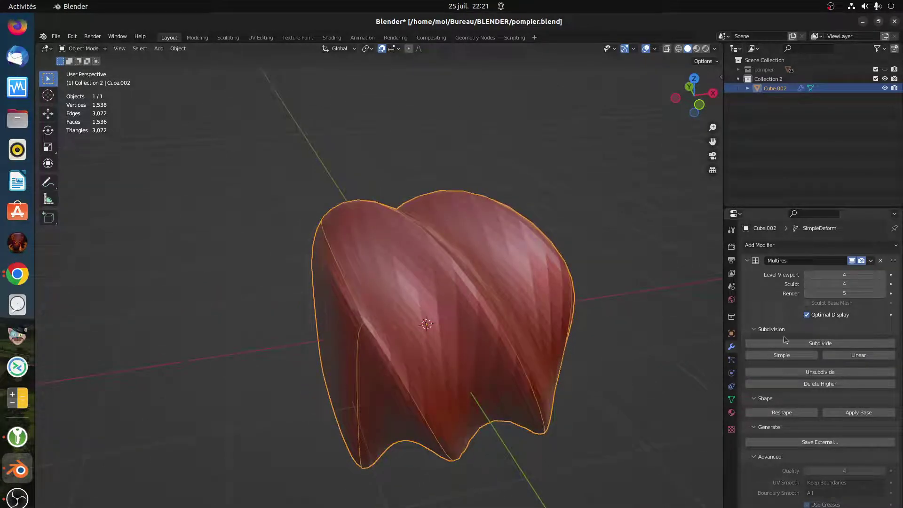
pyautogui.moveTo(402, 382)
pyautogui.mouseDown(button='middle')
pyautogui.moveTo(447, 373)
pyautogui.moveTo(446, 360)
pyautogui.moveTo(366, 358)
pyautogui.moveTo(370, 381)
pyautogui.mouseUp(button='middle')
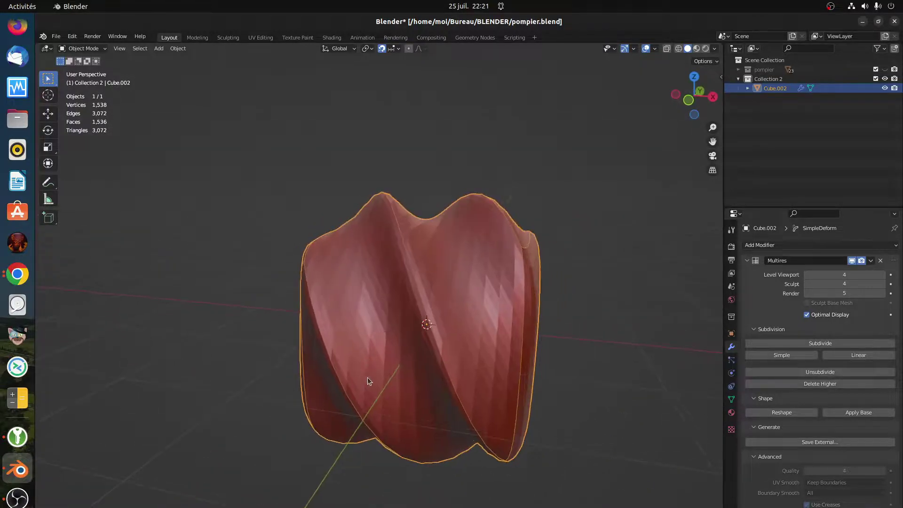
pyautogui.moveTo(544, 408); pyautogui.dragTo(524, 402, button='middle')
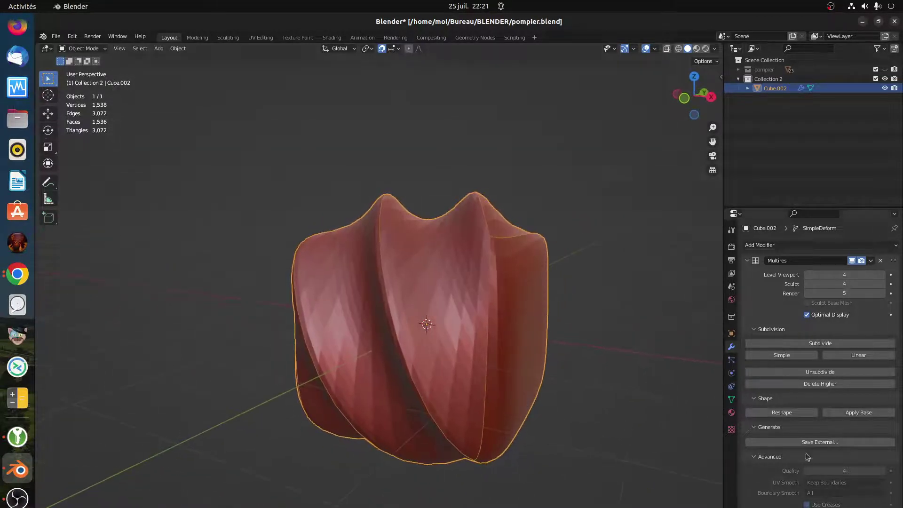
pyautogui.scroll(-2, 803, 433)
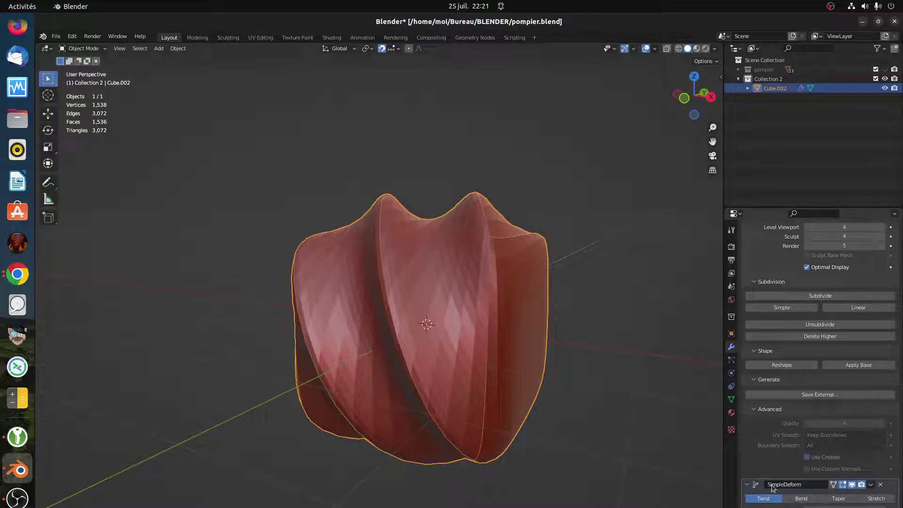
pyautogui.scroll(2, 750, 489)
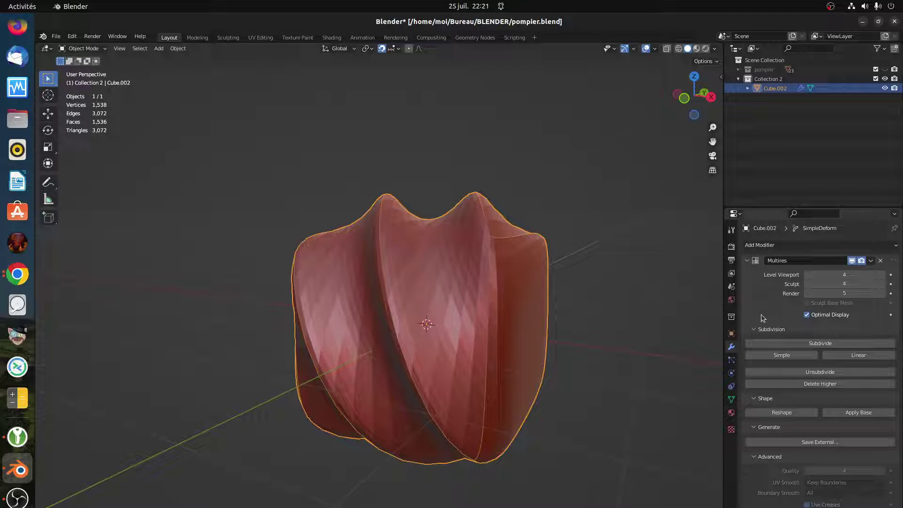
pyautogui.click(748, 262)
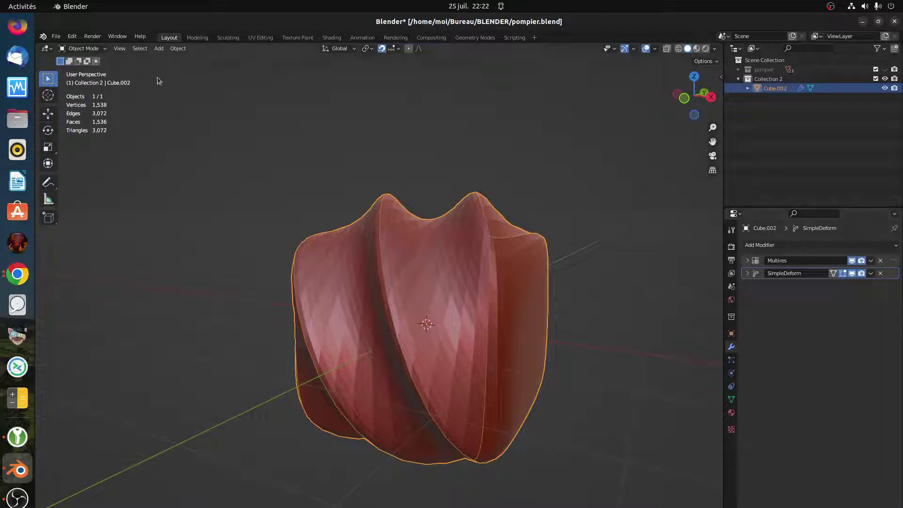
# Examine the cube's base cage in Edit Mode against the Multires settings, and return to Object Mode
pyautogui.click(86, 50)
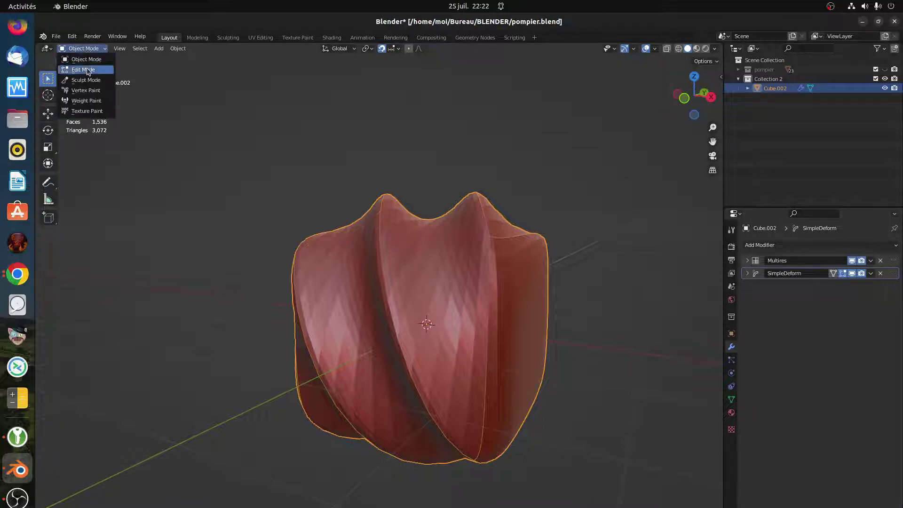
pyautogui.click(88, 69)
pyautogui.moveTo(372, 259); pyautogui.dragTo(422, 286, button='middle')
pyautogui.moveTo(363, 287); pyautogui.dragTo(400, 303, button='middle')
pyautogui.moveTo(401, 248); pyautogui.dragTo(465, 225, button='middle')
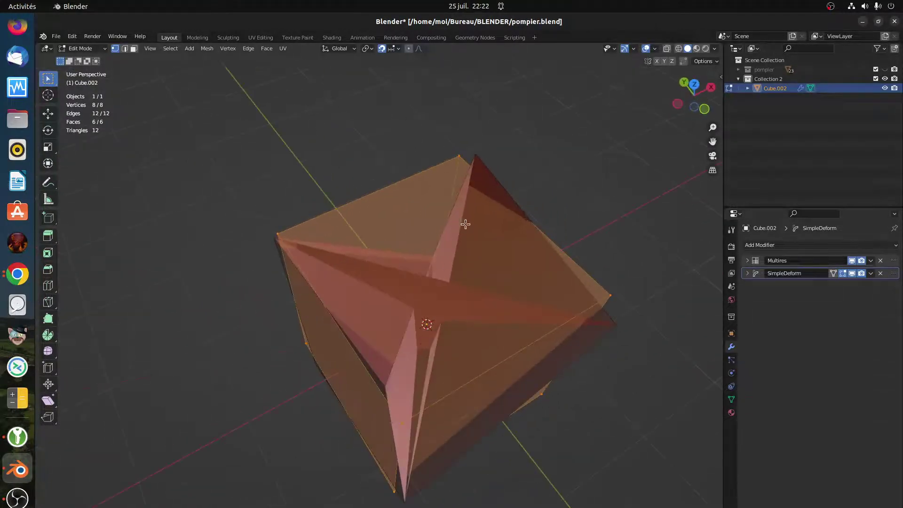
pyautogui.click(748, 261)
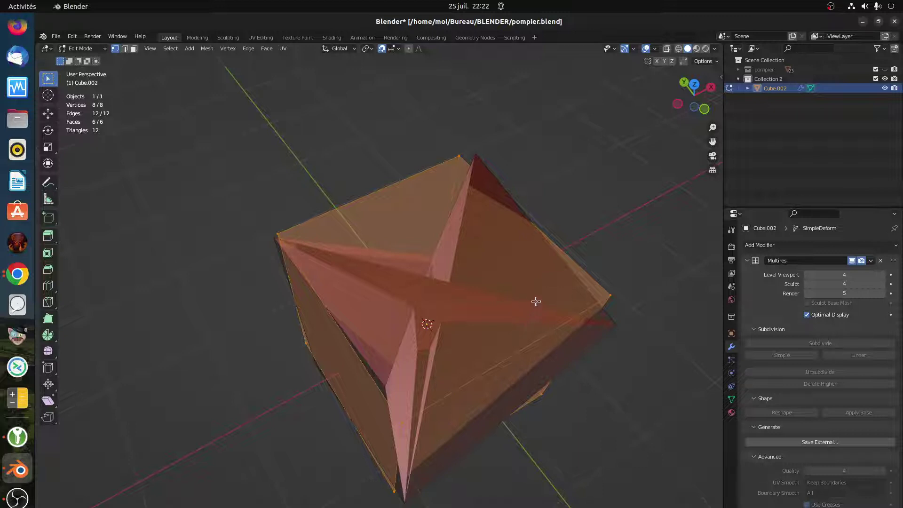
pyautogui.moveTo(456, 275); pyautogui.dragTo(386, 242, button='middle')
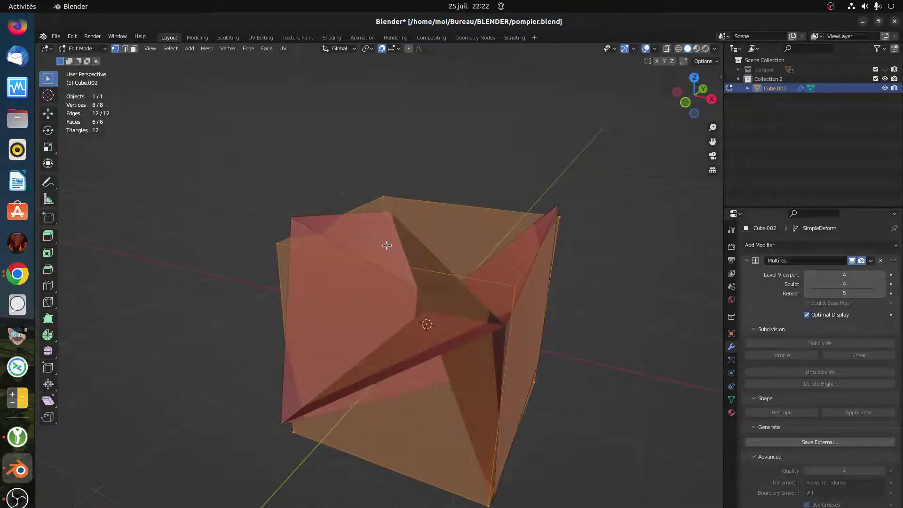
pyautogui.moveTo(431, 270); pyautogui.dragTo(467, 262, button='middle')
pyautogui.click(100, 49)
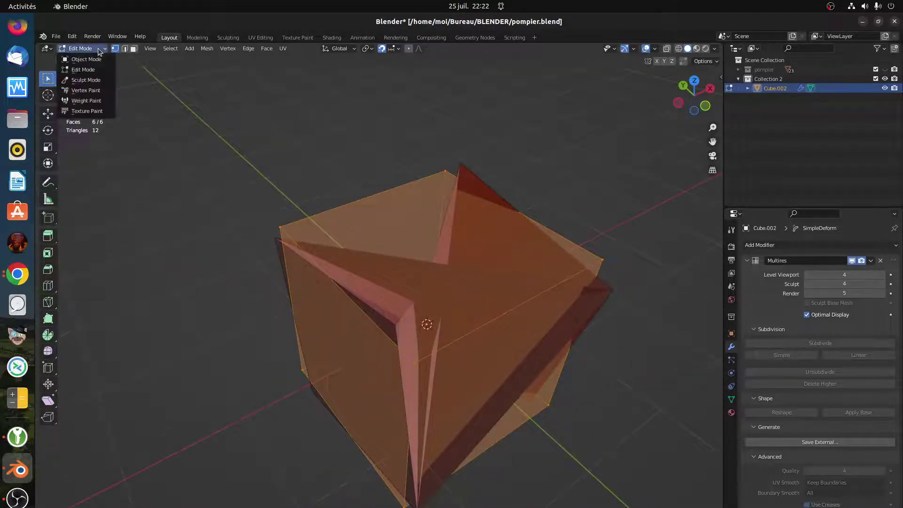
pyautogui.click(87, 59)
pyautogui.moveTo(440, 298); pyautogui.dragTo(464, 296, button='middle')
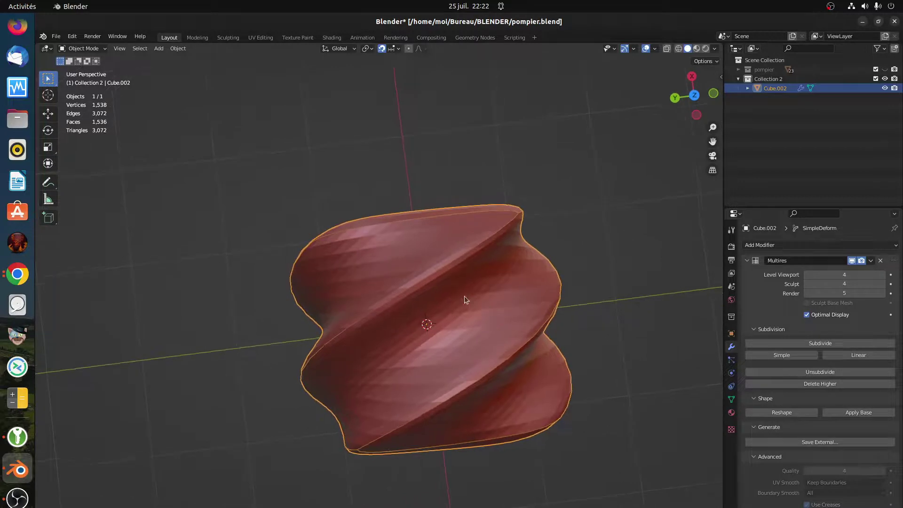
# View the twisted cube from the front and try to Unsubdivide its Multires modifier
pyautogui.press('KP_1')
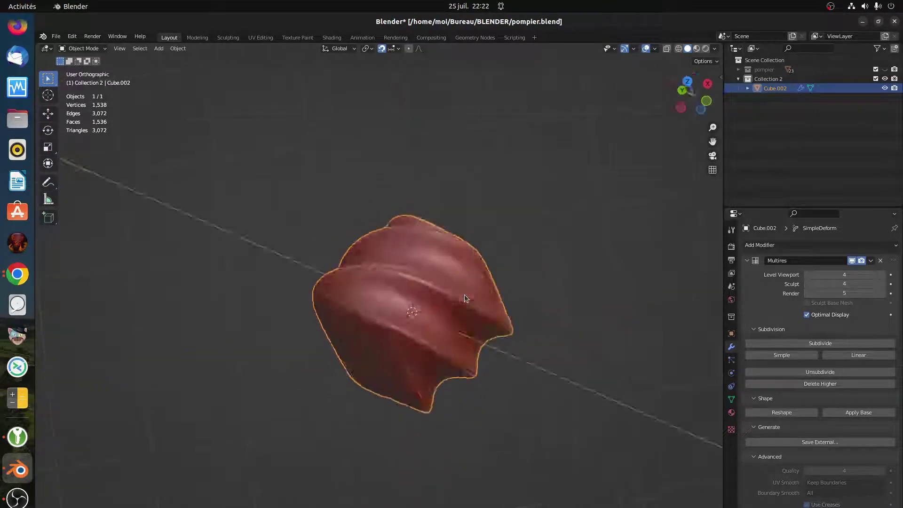
pyautogui.scroll(3, 507, 303)
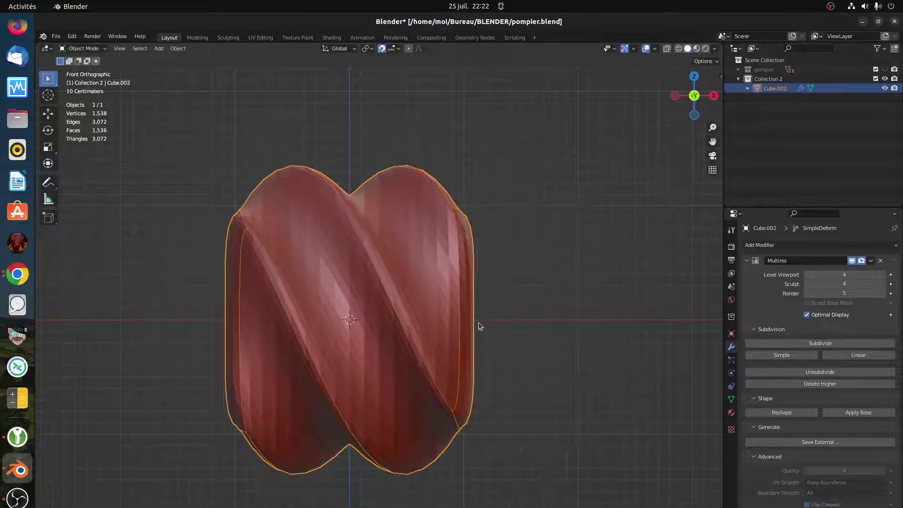
pyautogui.scroll(-1, 478, 324)
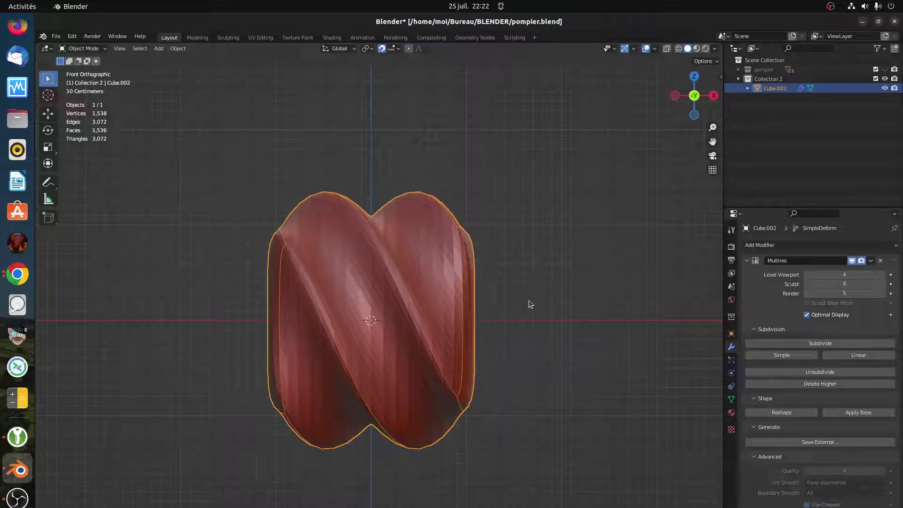
pyautogui.click(807, 374)
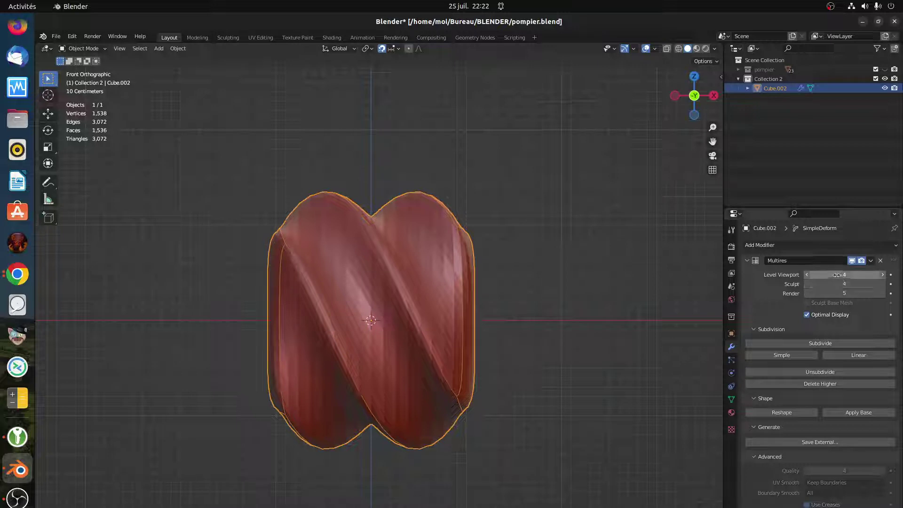
pyautogui.click(820, 370)
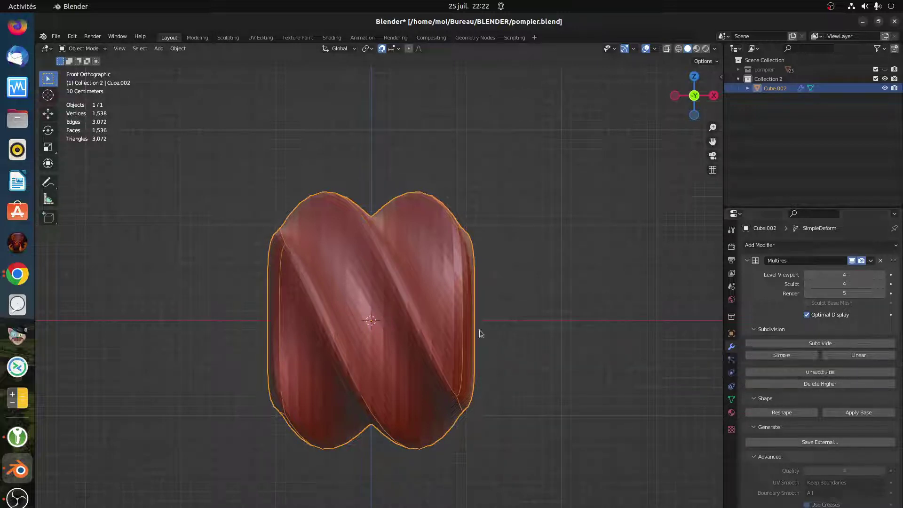
# Lower the Multires viewport level to 3 and delete the higher subdivision levels
pyautogui.click(808, 275)
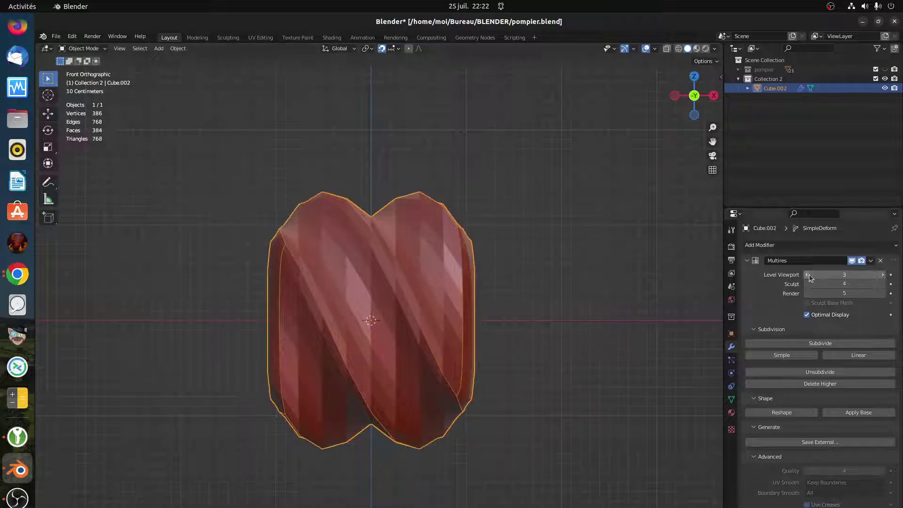
pyautogui.click(821, 371)
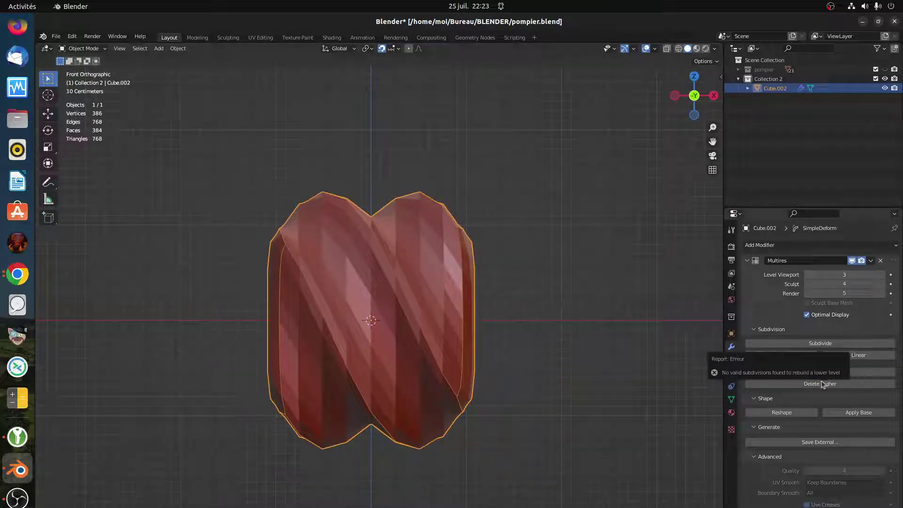
pyautogui.click(821, 383)
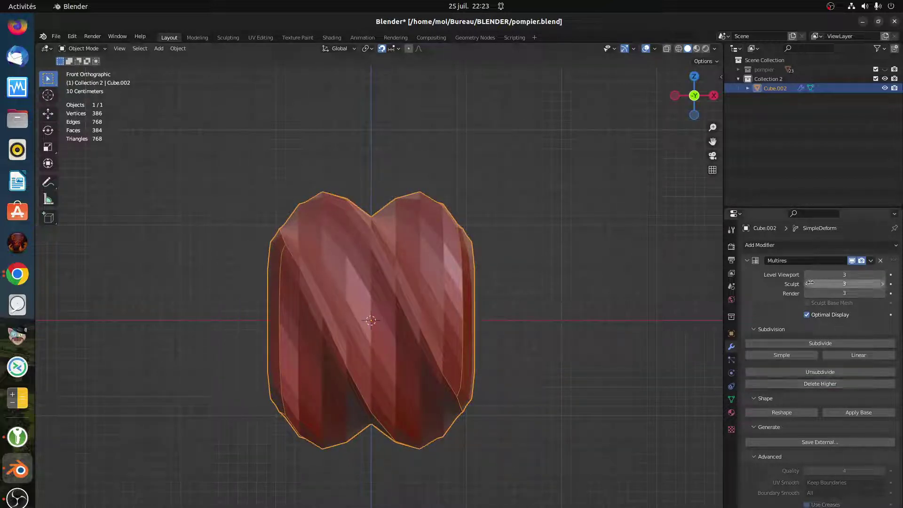
# Collapse the Shape, Generate and Advanced sections of the Multires modifier
pyautogui.click(782, 413)
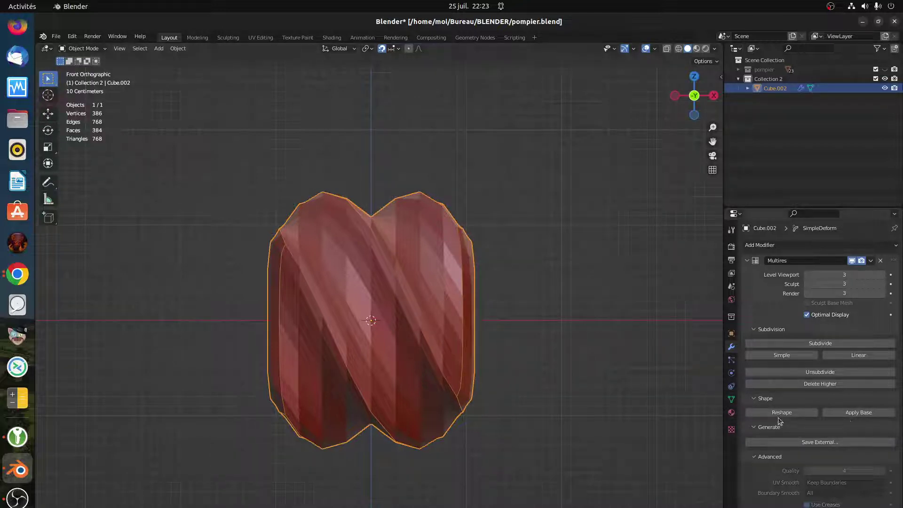
pyautogui.click(754, 400)
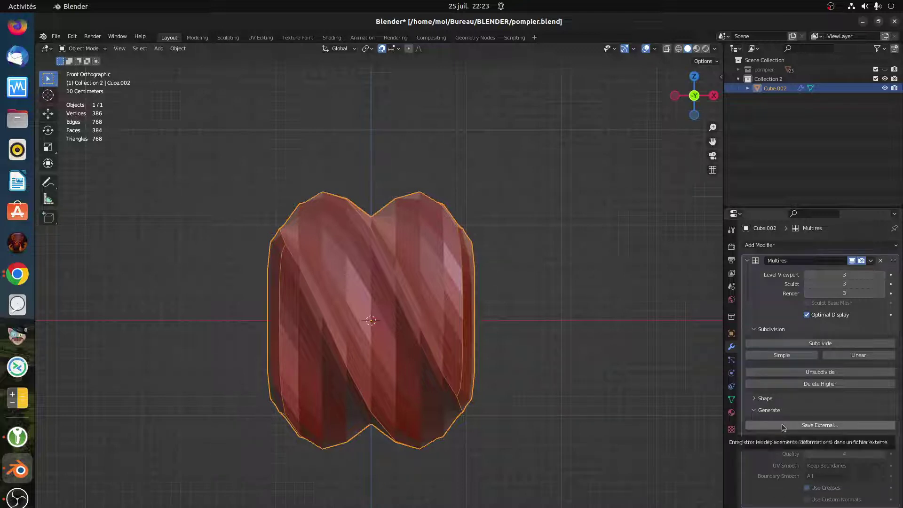
pyautogui.click(757, 410)
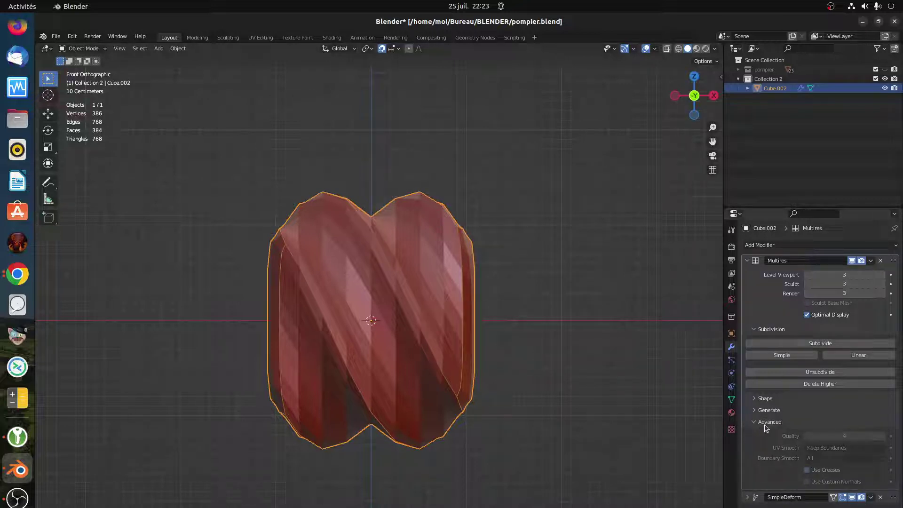
pyautogui.click(758, 423)
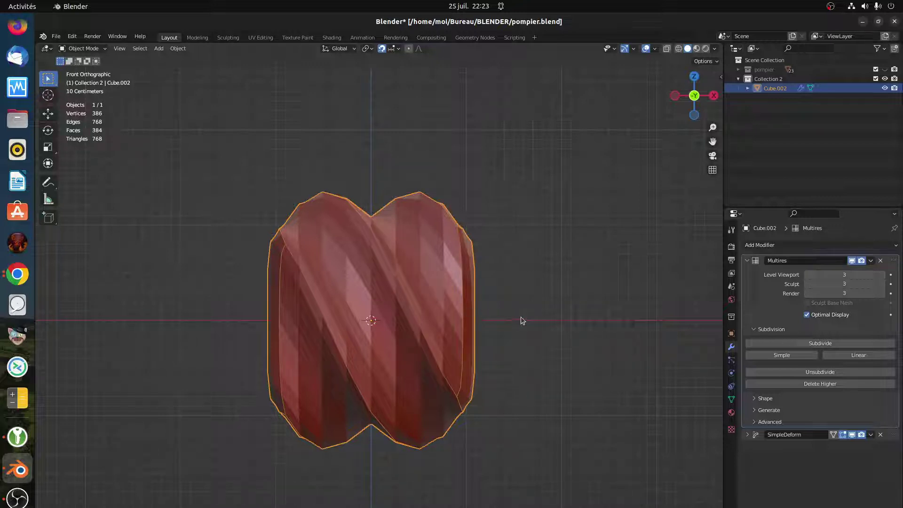
# Switch the cube to Sculpt Mode and bulge out its lower corner with SculptDraw strokes
pyautogui.scroll(-1, 400, 308)
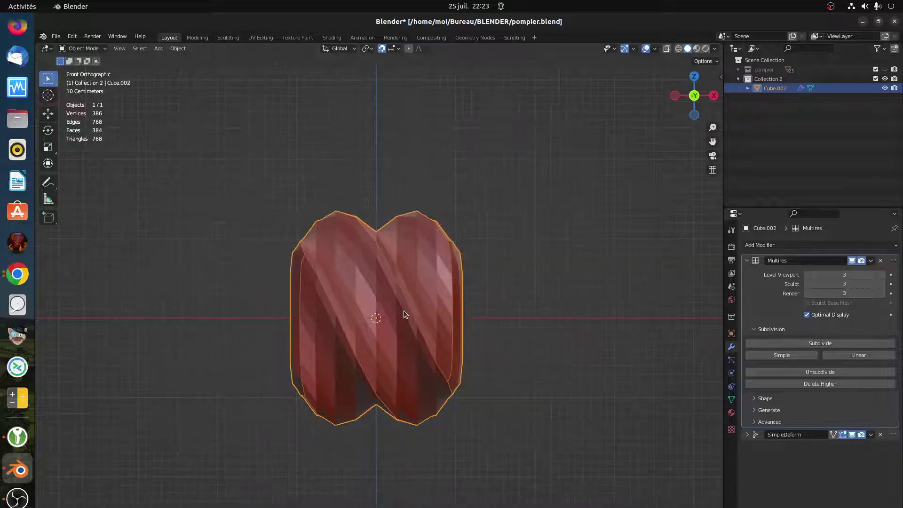
pyautogui.click(83, 48)
pyautogui.click(79, 80)
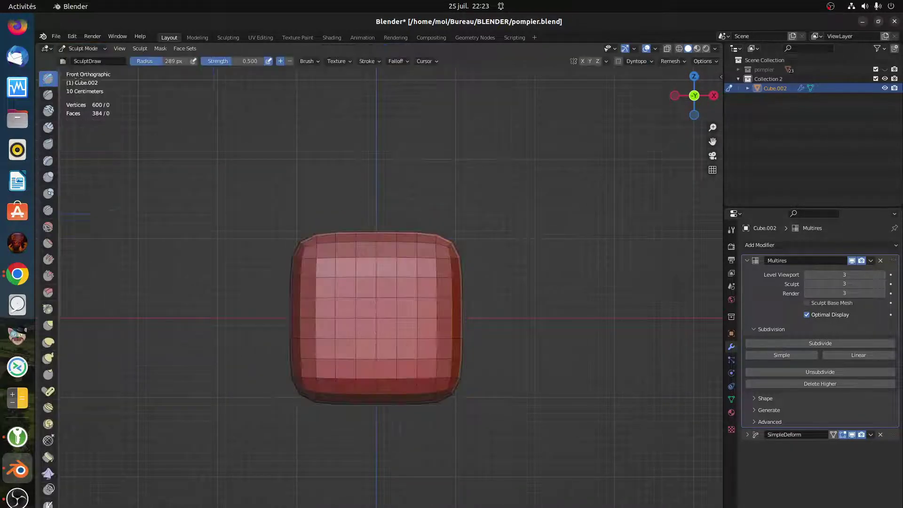
pyautogui.moveTo(370, 318)
pyautogui.mouseDown()
pyautogui.moveTo(403, 362)
pyautogui.moveTo(481, 369)
pyautogui.mouseUp()
pyautogui.moveTo(480, 369)
pyautogui.mouseDown(button='middle')
pyautogui.moveTo(452, 353)
pyautogui.moveTo(517, 351)
pyautogui.mouseUp(button='middle')
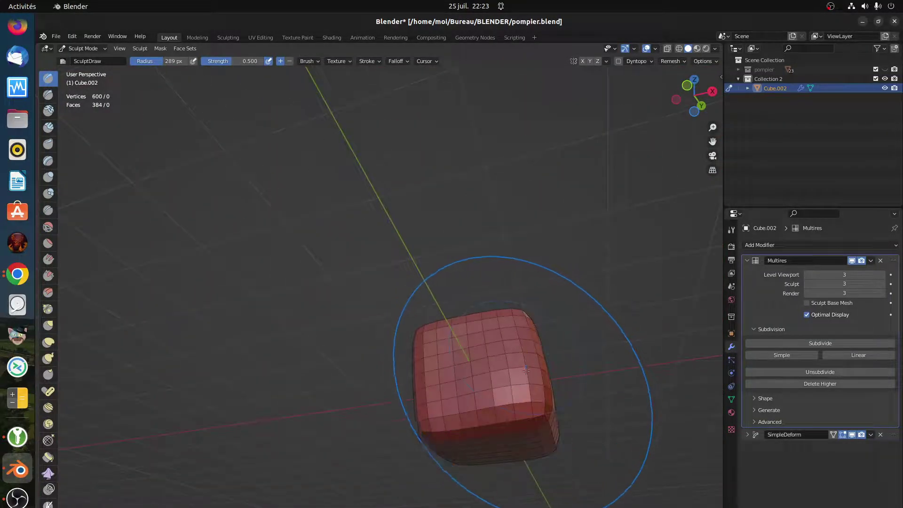
pyautogui.moveTo(480, 392); pyautogui.dragTo(513, 433, button='middle')
pyautogui.moveTo(512, 433); pyautogui.dragTo(536, 431)
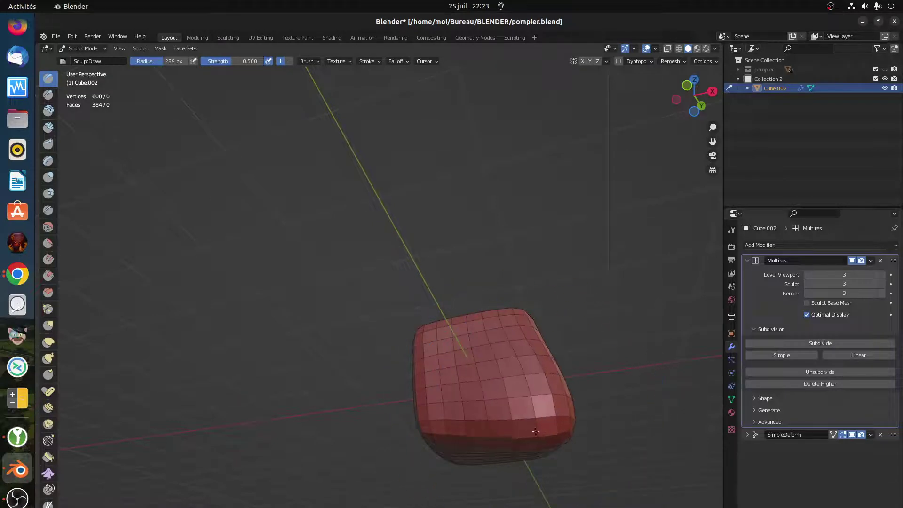
# Enable Dyntopo despite the Multires modifier and sculpt further SculptDraw strokes into the cube
pyautogui.click(619, 62)
pyautogui.click(565, 114)
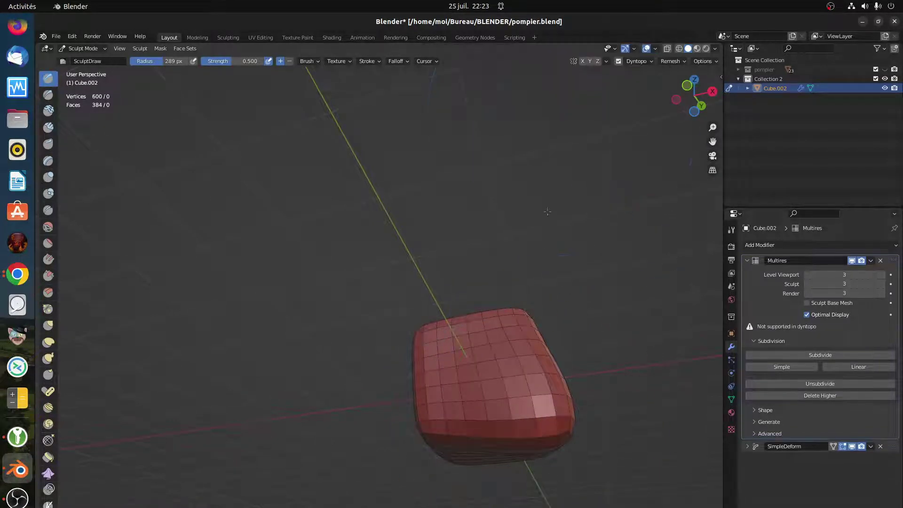
pyautogui.moveTo(486, 390)
pyautogui.mouseDown()
pyautogui.moveTo(496, 418)
pyautogui.moveTo(566, 453)
pyautogui.mouseUp()
pyautogui.moveTo(566, 453); pyautogui.dragTo(611, 471, button='middle')
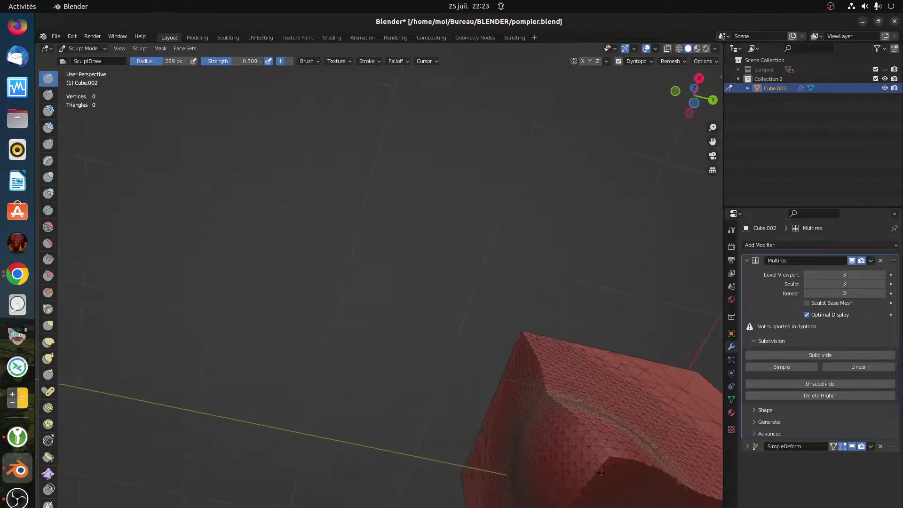
pyautogui.moveTo(611, 471); pyautogui.dragTo(603, 475)
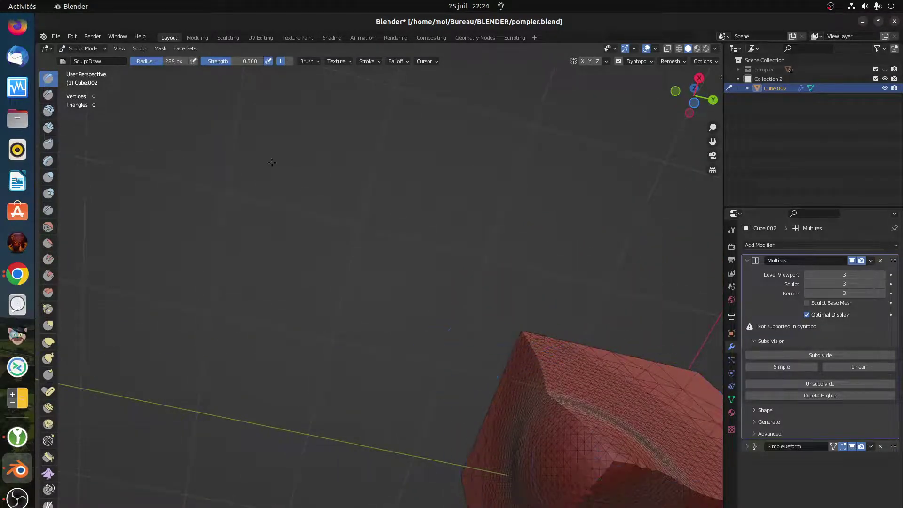
# Switch to Edit Mode and examine the topology of the sculpted cube
pyautogui.click(93, 48)
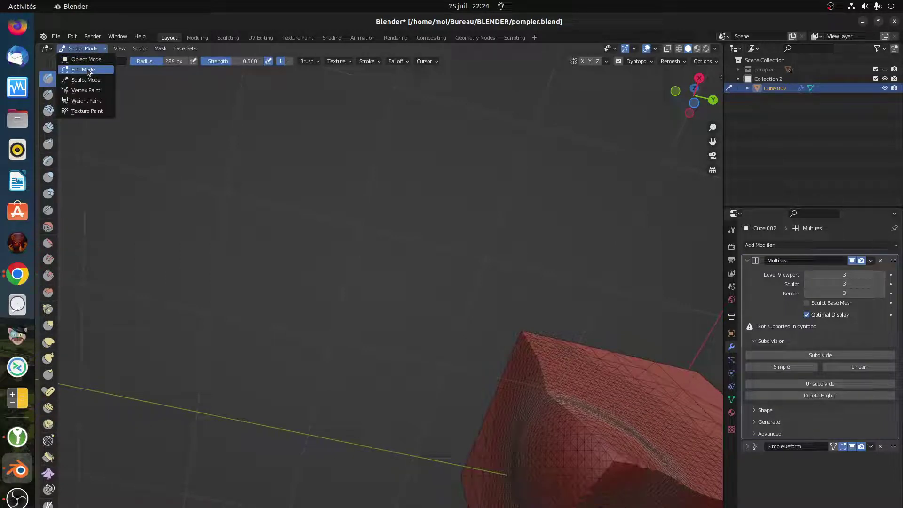
pyautogui.click(83, 69)
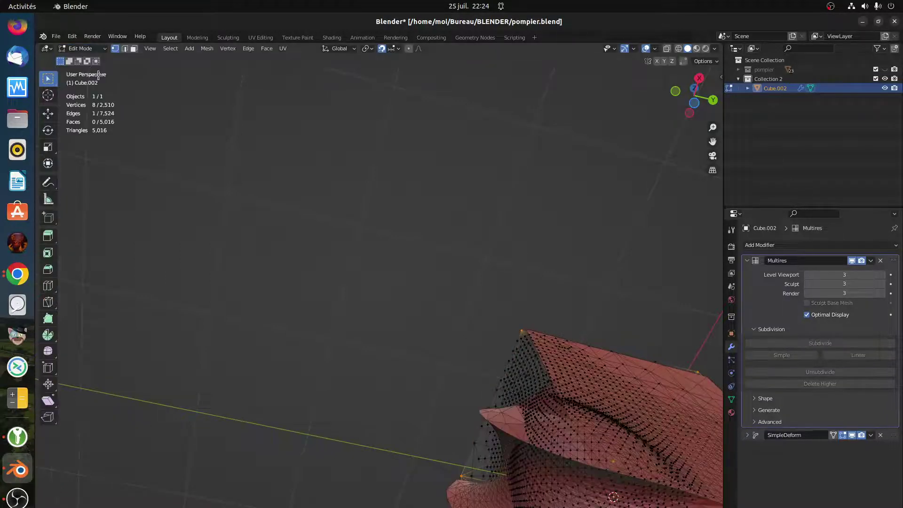
pyautogui.moveTo(604, 385); pyautogui.dragTo(445, 373, button='middle')
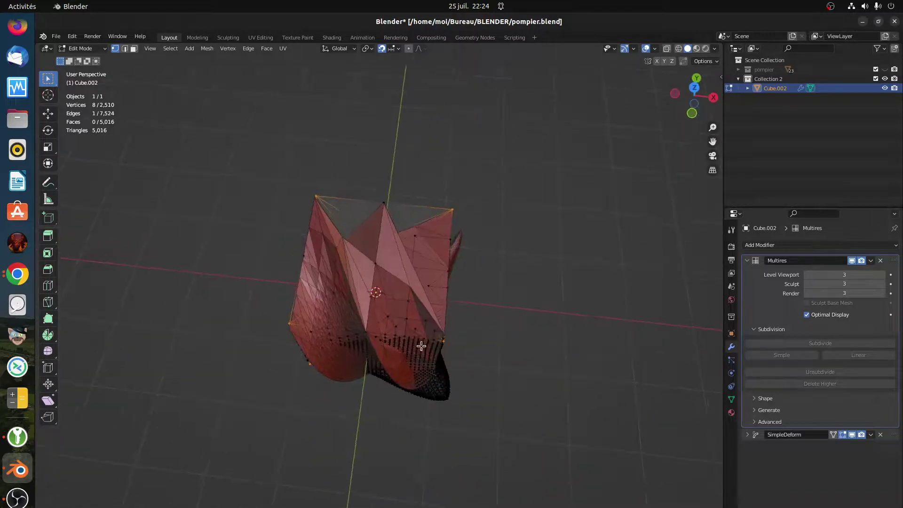
# Switch the cube from Edit Mode to Sculpt Mode and examine its dense subdivided surface from several sides
pyautogui.moveTo(422, 344); pyautogui.dragTo(455, 327, button='middle')
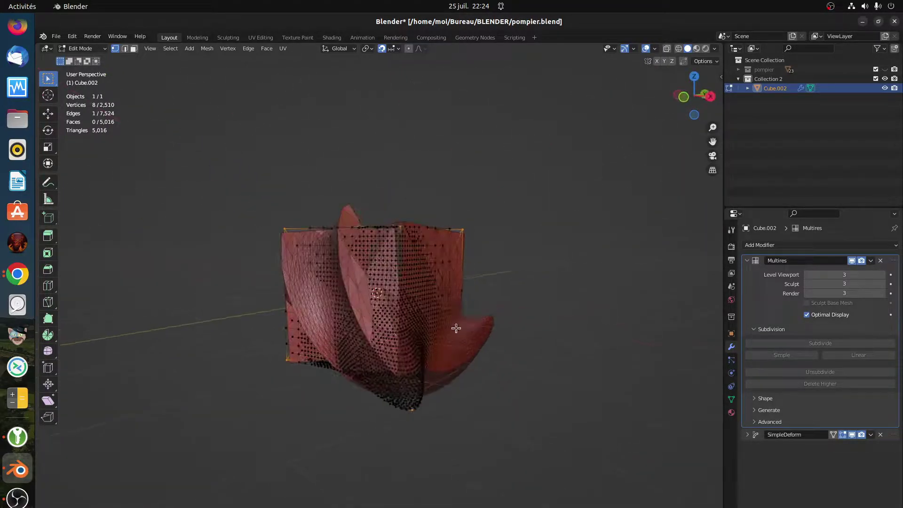
pyautogui.click(80, 49)
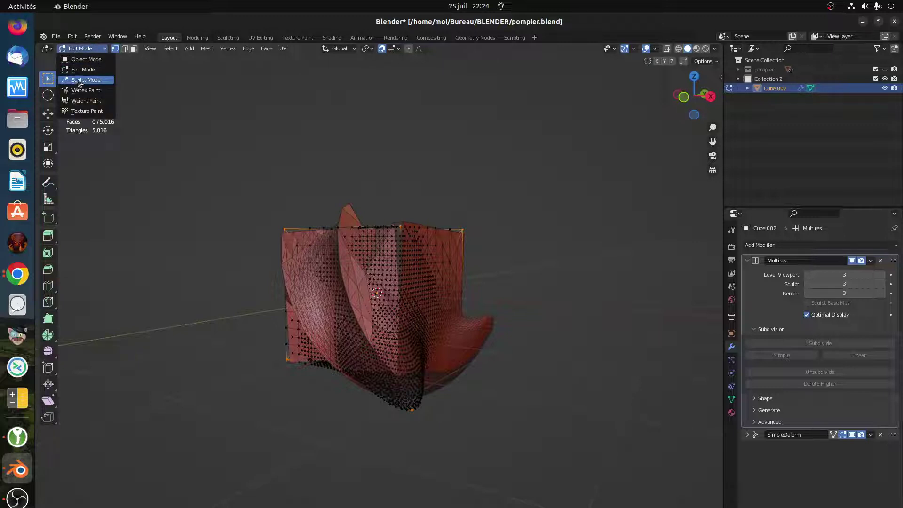
pyautogui.press('Return')
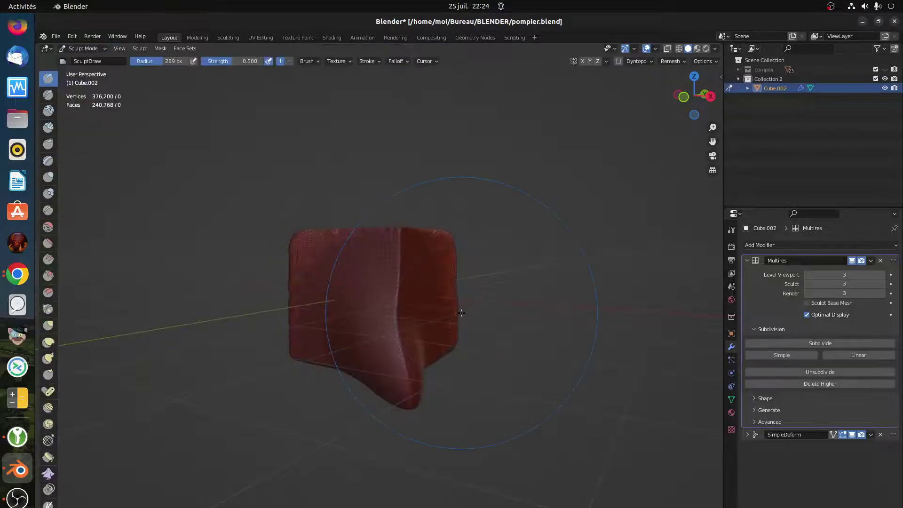
pyautogui.moveTo(400, 325)
pyautogui.mouseDown(button='middle')
pyautogui.moveTo(409, 331)
pyautogui.moveTo(458, 309)
pyautogui.mouseUp(button='middle')
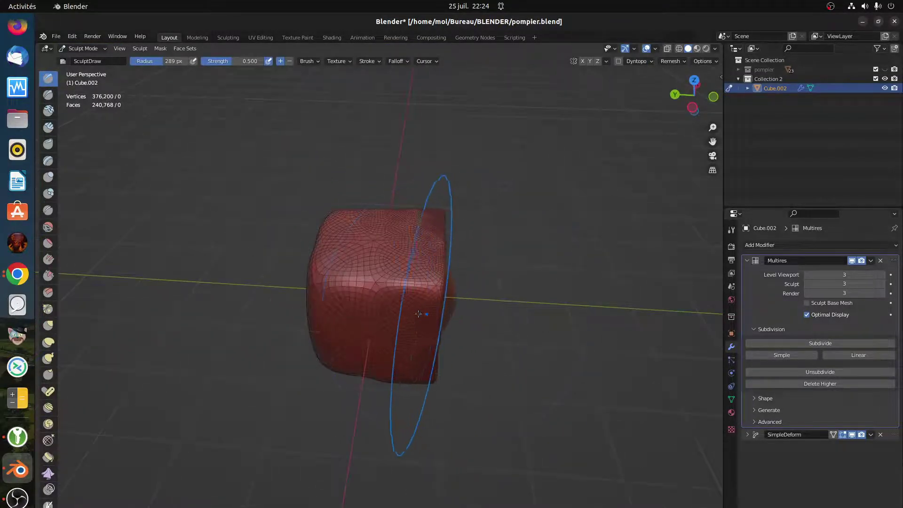
pyautogui.moveTo(403, 286); pyautogui.dragTo(394, 312, button='middle')
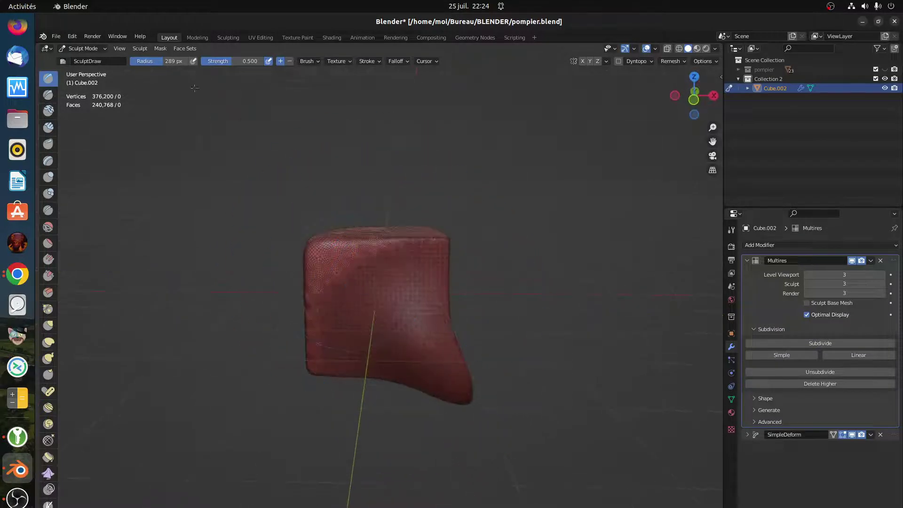
# Return the cube to Object Mode and examine the twisted mesh's wireframe around its sculpted corner
pyautogui.click(87, 49)
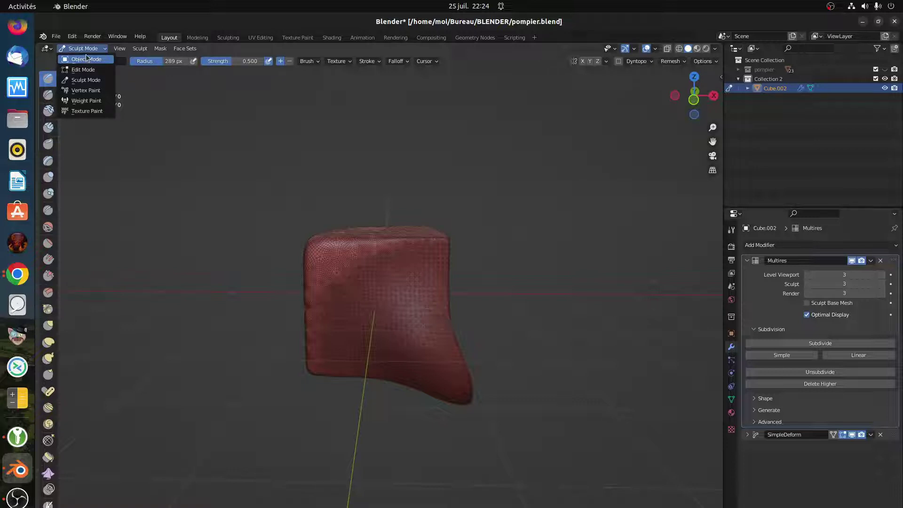
pyautogui.press('Return')
pyautogui.moveTo(432, 338); pyautogui.dragTo(516, 379, button='middle')
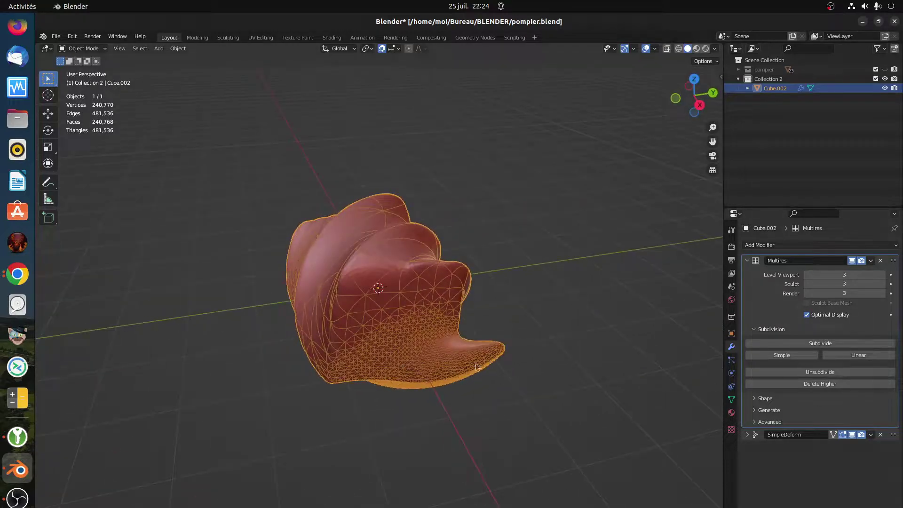
pyautogui.scroll(4, 439, 360)
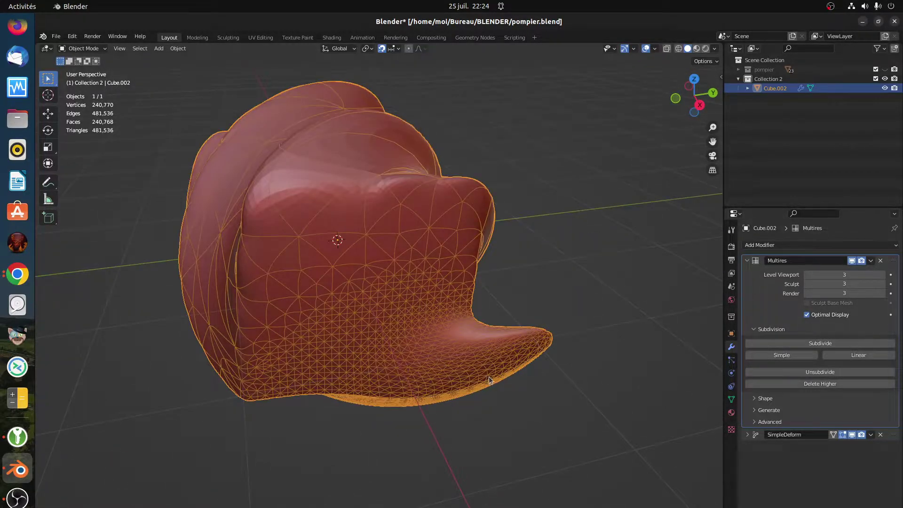
pyautogui.moveTo(489, 380); pyautogui.dragTo(348, 374, button='middle')
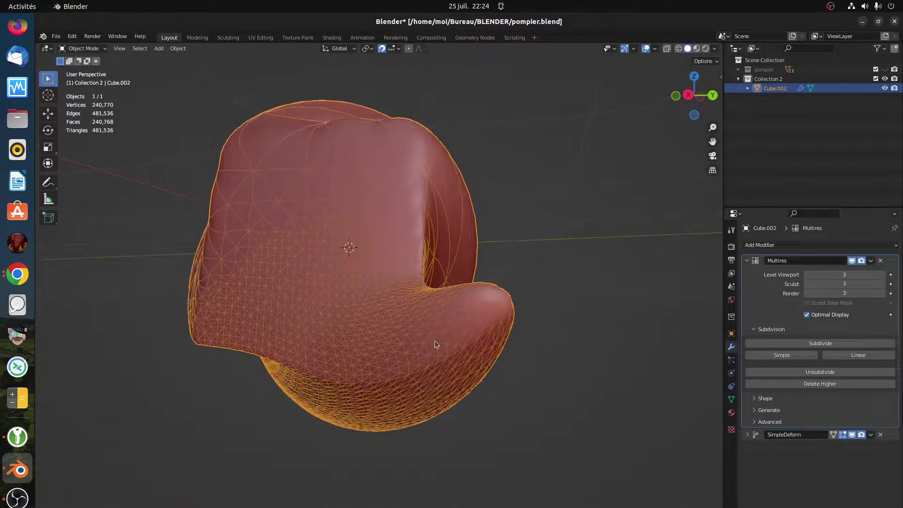
# Switch back to Sculpt Mode and undo the Dyntopo activation and the sculpt strokes made with it
pyautogui.hotkey('ctrl', 'Tab')
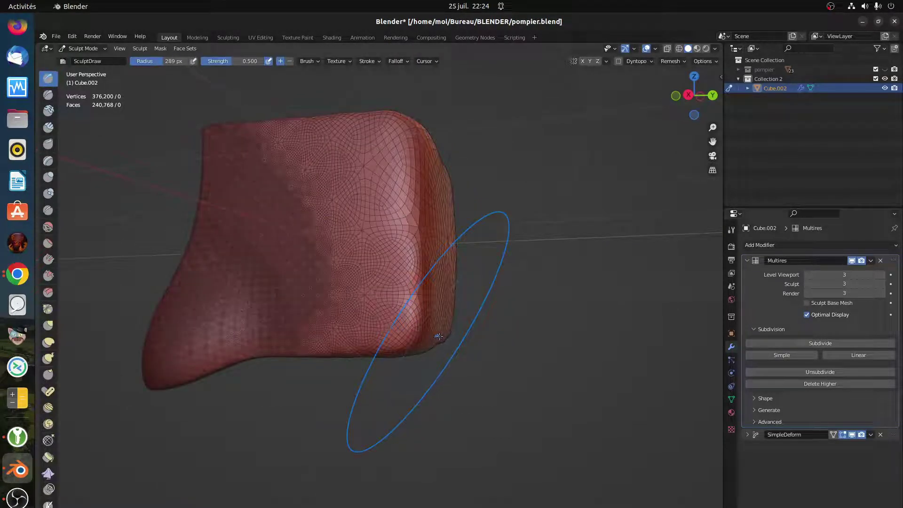
pyautogui.hotkey('ctrl', 'z')
pyautogui.hotkey('ctrl', 'z')
pyautogui.hotkey('ctrl', 'z')
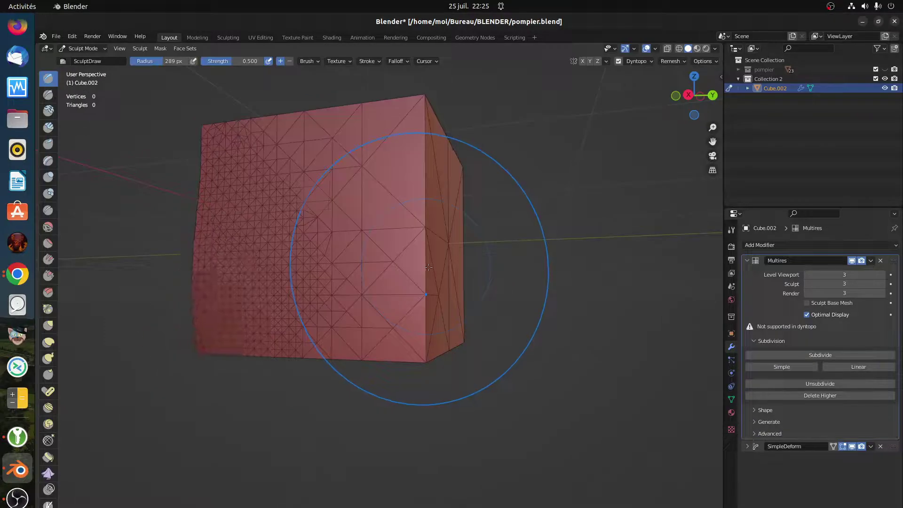
pyautogui.hotkey('ctrl', 'z')
pyautogui.hotkey('ctrl', 'z')
pyautogui.hotkey('ctrl', 'z')
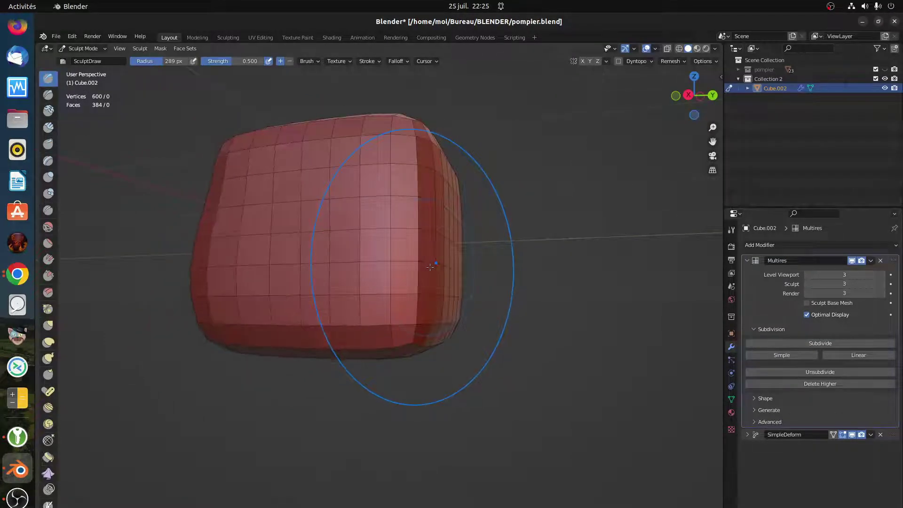
# Return to Object Mode and remove the Multires and SimpleDeform modifiers from the cube
pyautogui.click(84, 49)
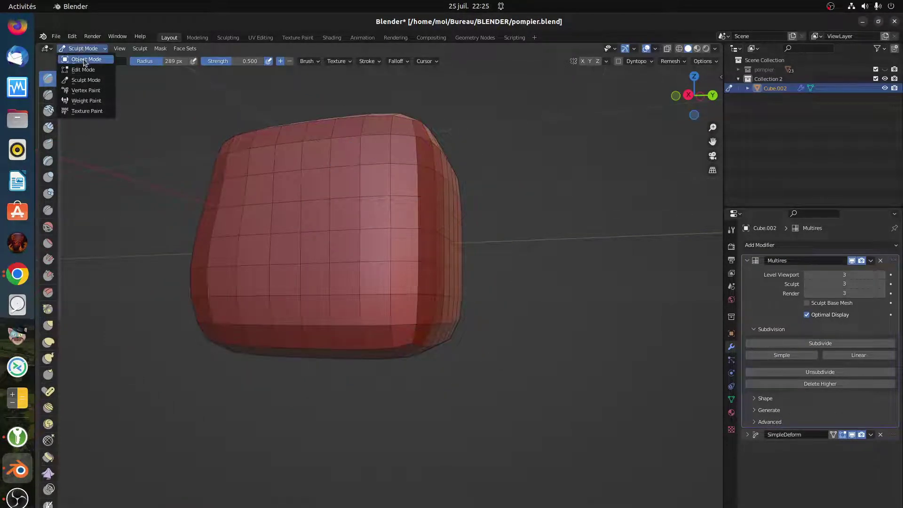
pyautogui.click(85, 59)
pyautogui.moveTo(309, 275); pyautogui.dragTo(580, 334, button='middle')
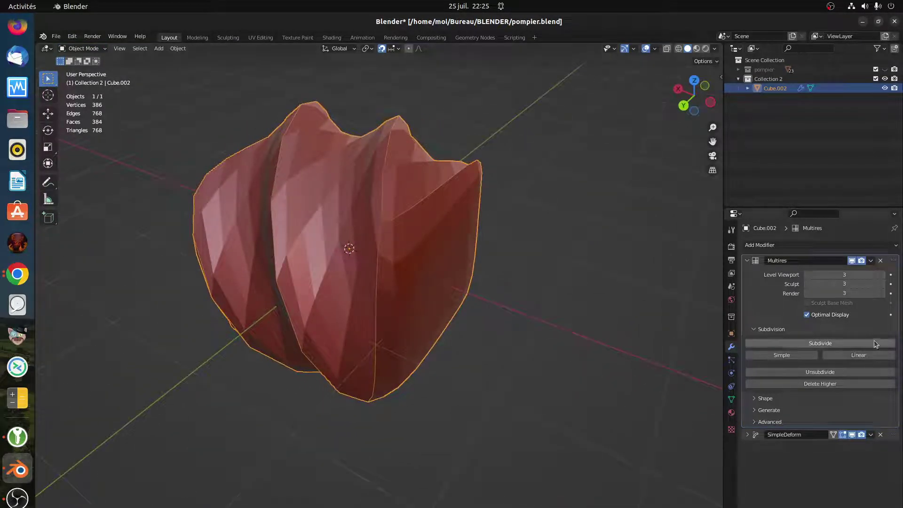
pyautogui.click(880, 262)
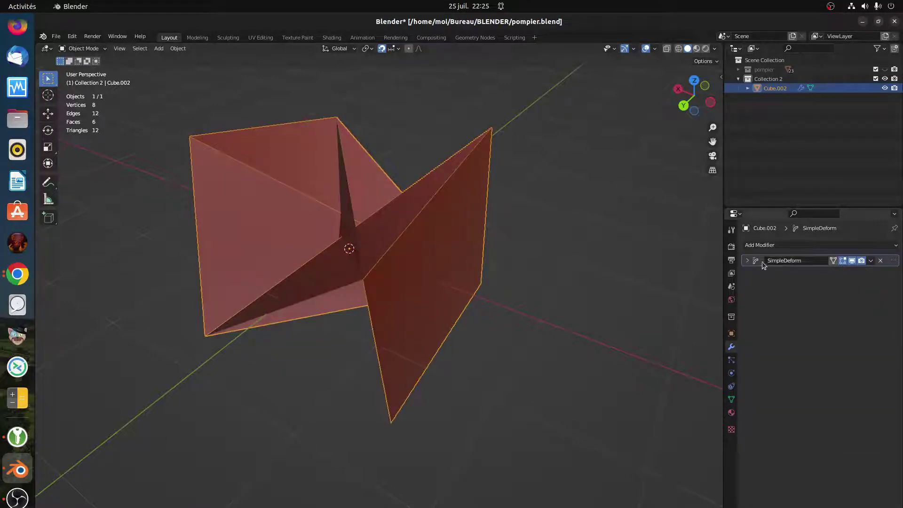
pyautogui.click(881, 262)
pyautogui.scroll(-3, 441, 328)
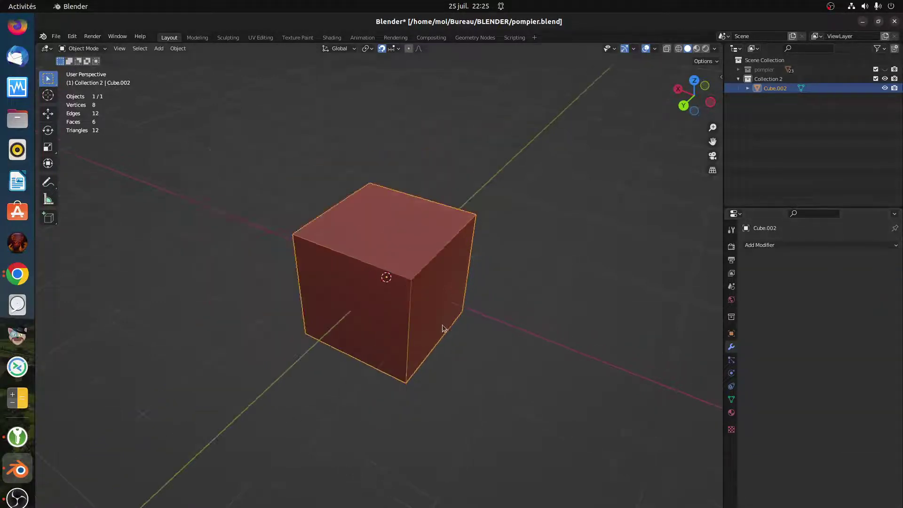
pyautogui.moveTo(441, 328); pyautogui.dragTo(398, 331, button='middle')
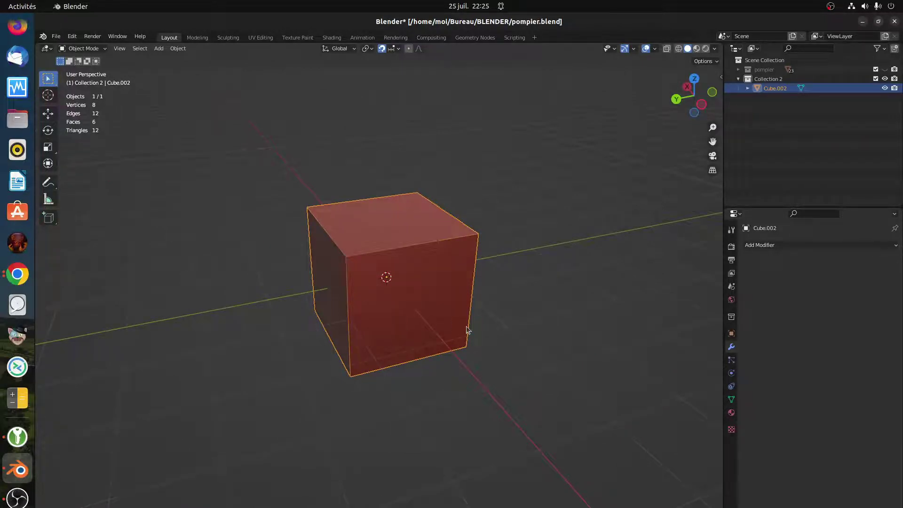
pyautogui.moveTo(289, 303); pyautogui.dragTo(359, 302, button='middle')
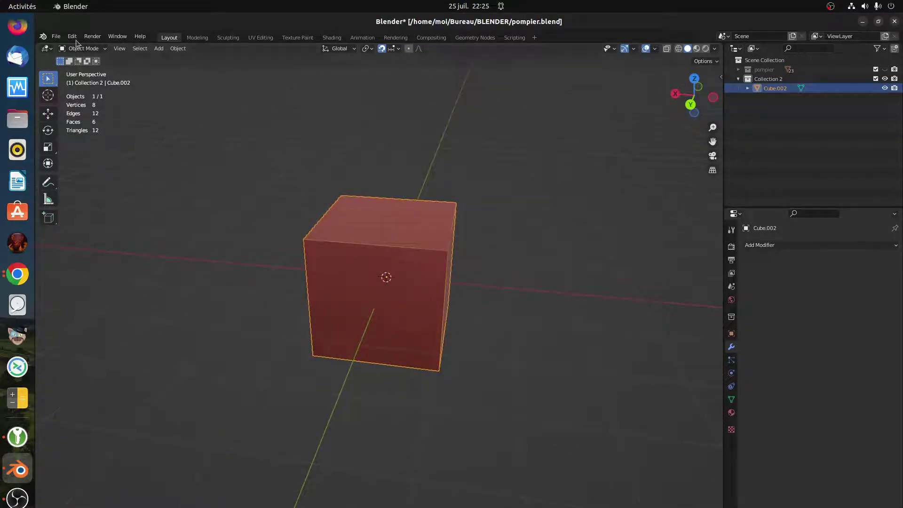
# Reopen the recent file pompier.blend, discarding the unsaved changes
pyautogui.click(55, 36)
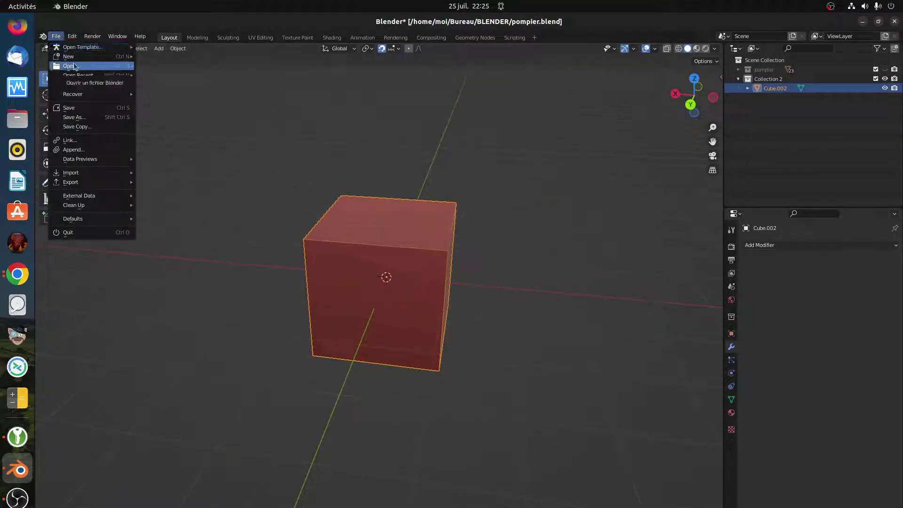
pyautogui.moveTo(74, 60)
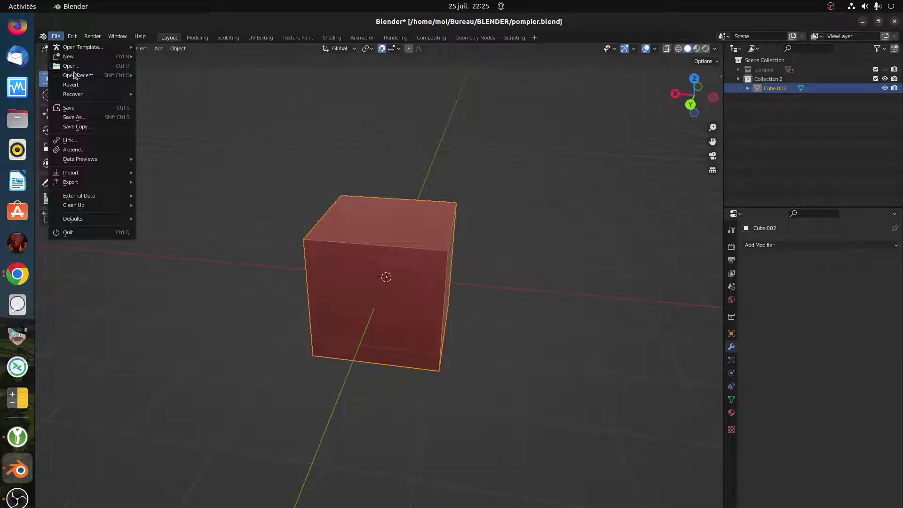
pyautogui.click(167, 77)
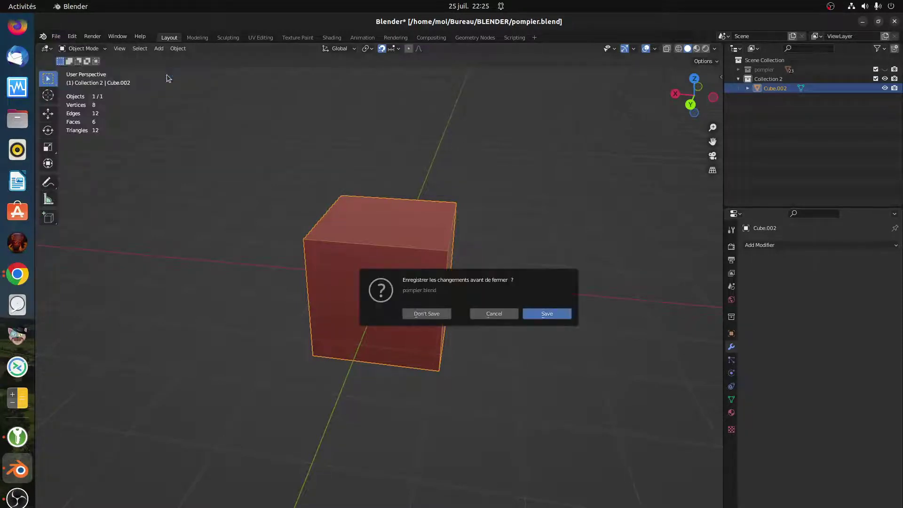
pyautogui.click(423, 313)
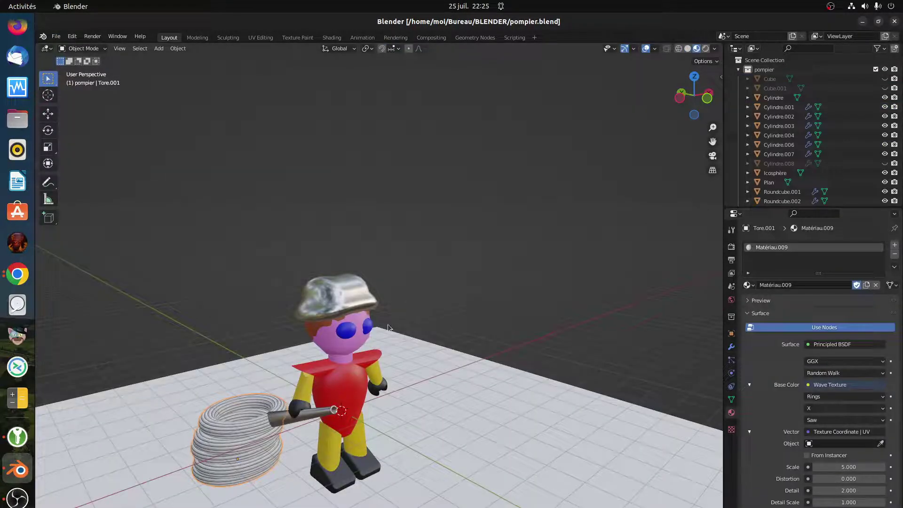
# Inspect the firefighter and his coiled hose, view the scene shared in Jitsi Meet in Chrome, and return to Blender
pyautogui.scroll(-2, 388, 431)
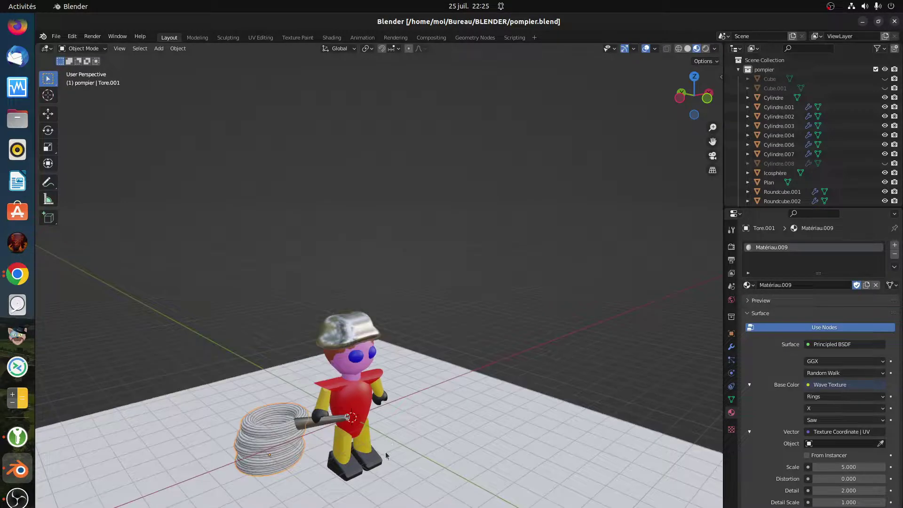
pyautogui.scroll(3, 385, 452)
pyautogui.scroll(3, 353, 447)
pyautogui.moveTo(385, 453); pyautogui.dragTo(417, 454, button='middle')
pyautogui.scroll(-4, 346, 449)
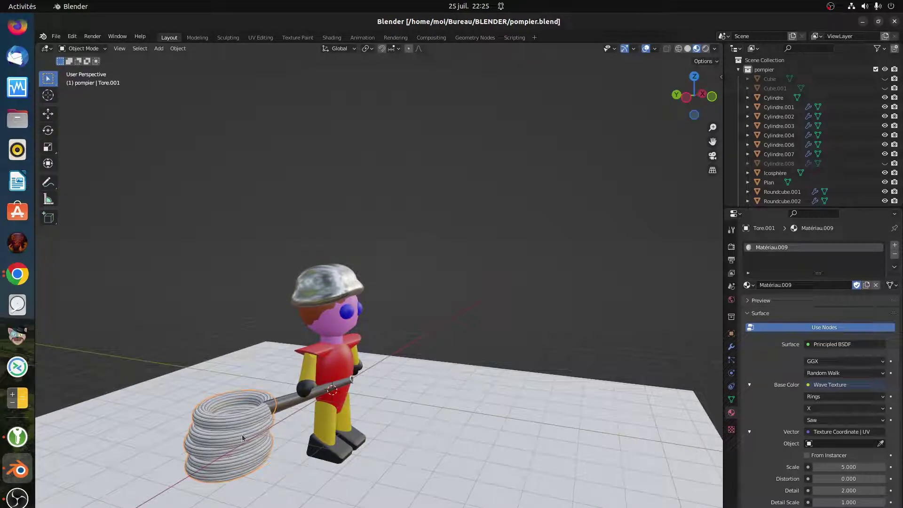
pyautogui.click(17, 284)
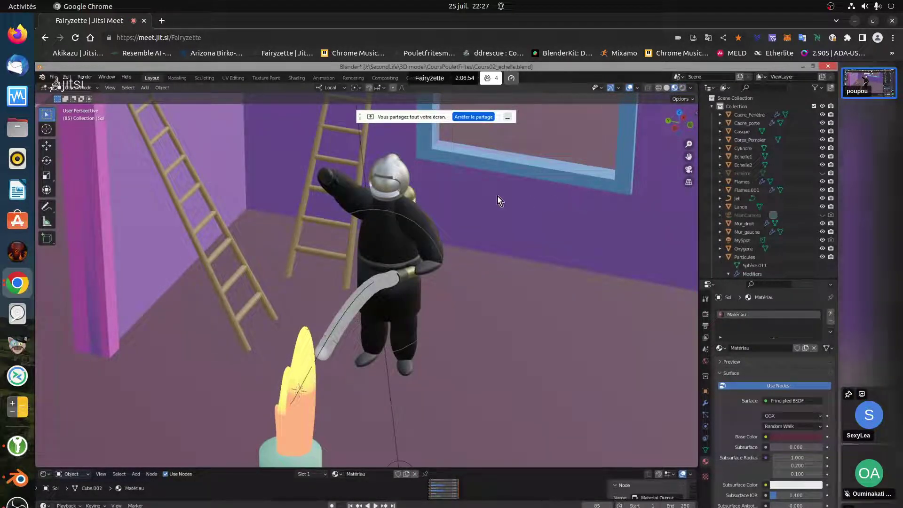
pyautogui.click(21, 480)
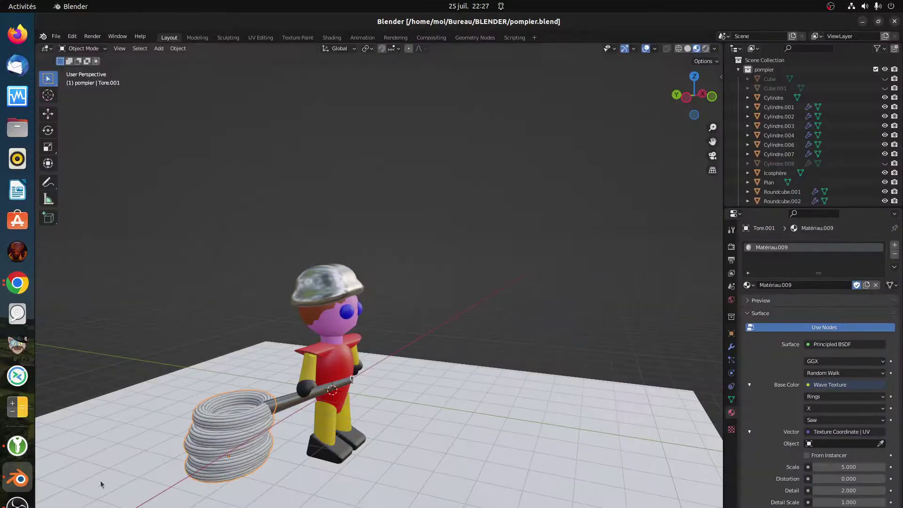
# Select the firefighter's red torso and examine its SimpleDeform and Boolean modifiers and its cut lower end
pyautogui.keyDown('shift'); pyautogui.click(349, 366); pyautogui.keyUp('shift')
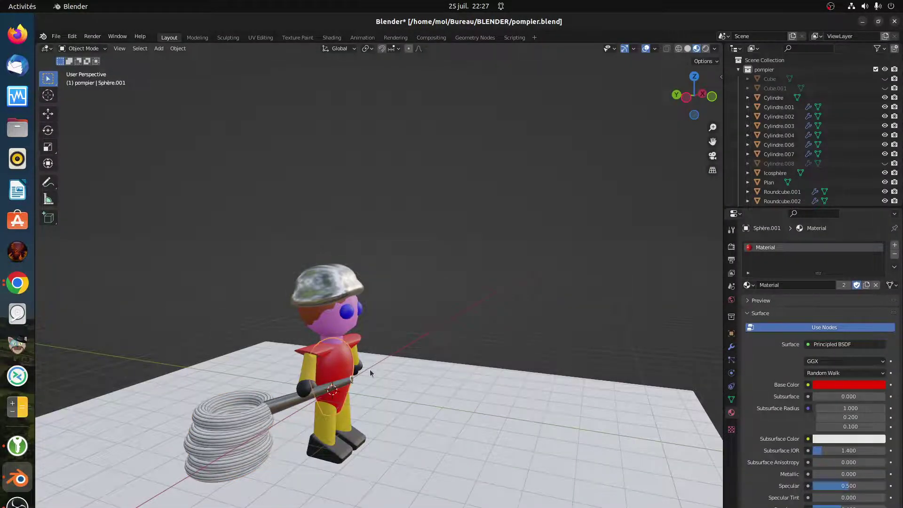
pyautogui.moveTo(395, 376); pyautogui.dragTo(343, 371, button='middle')
pyautogui.scroll(2, 334, 383)
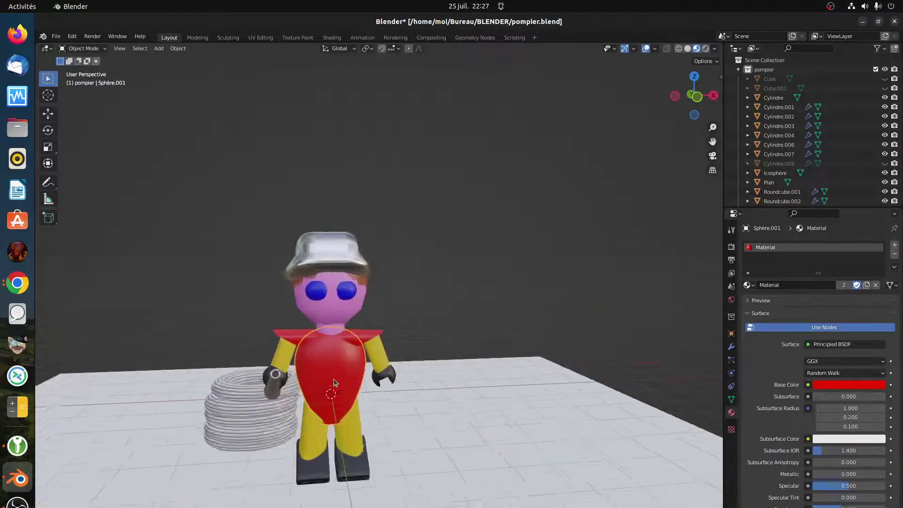
pyautogui.scroll(1, 335, 382)
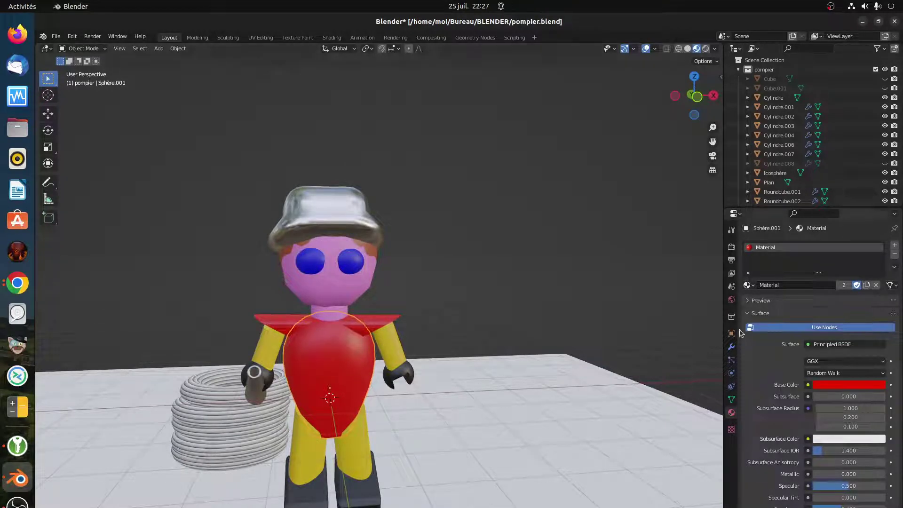
pyautogui.click(732, 347)
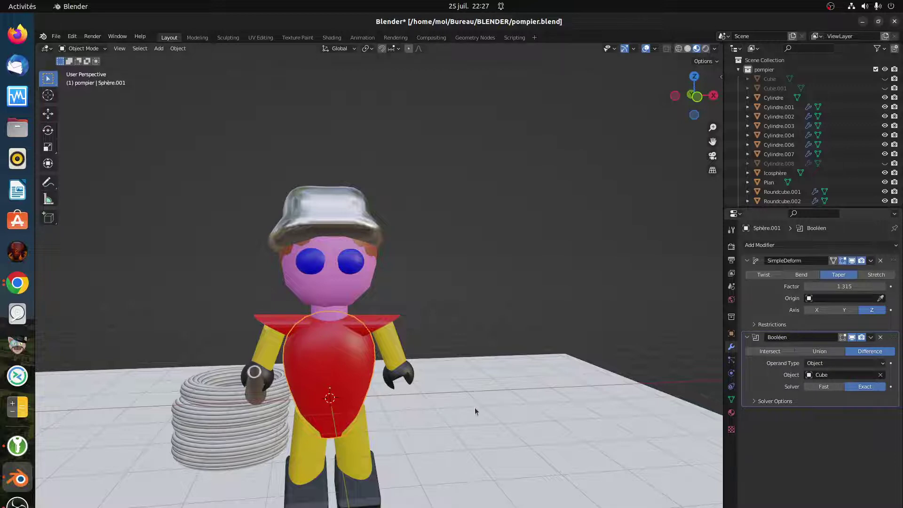
pyautogui.scroll(4, 475, 408)
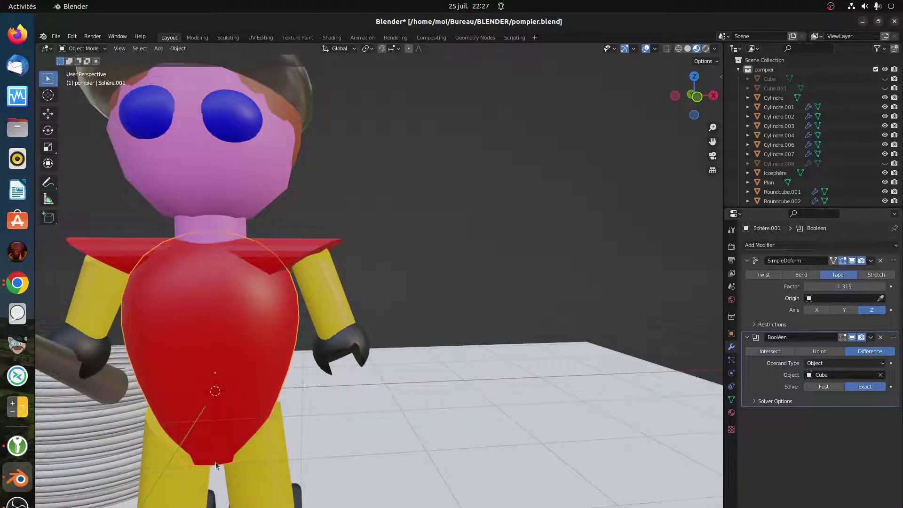
pyautogui.moveTo(215, 466); pyautogui.dragTo(214, 476, button='middle')
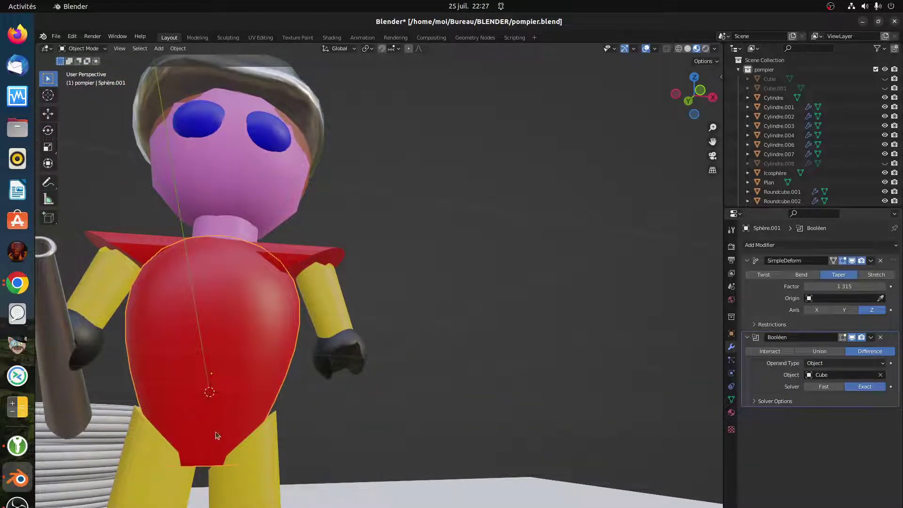
pyautogui.scroll(-4, 384, 479)
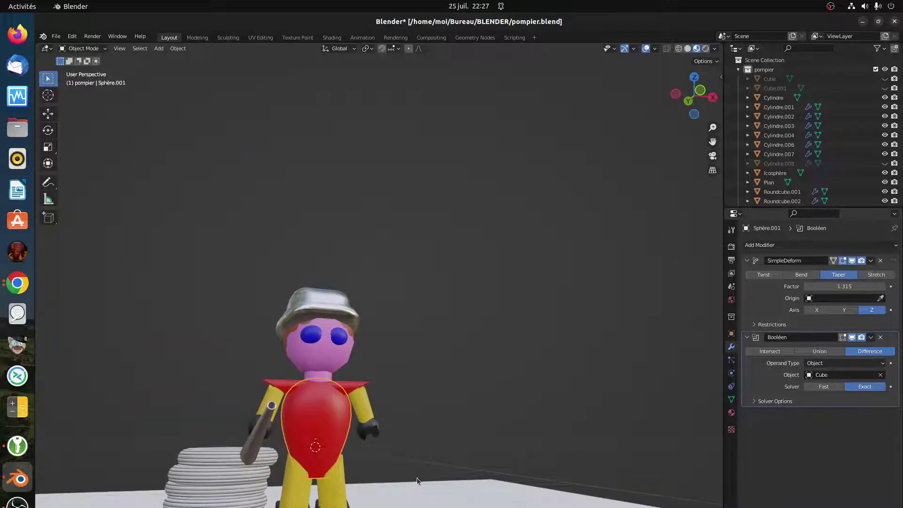
# Add a 2 m cube and move it beside the firefighter by about 6.25 m in X, -1.35 m in Y and 0.88 m in Z
pyautogui.scroll(-4, 417, 480)
pyautogui.keyDown('shift'); pyautogui.moveTo(392, 442); pyautogui.dragTo(346, 429, button='middle'); pyautogui.keyUp('shift')
pyautogui.click(349, 419)
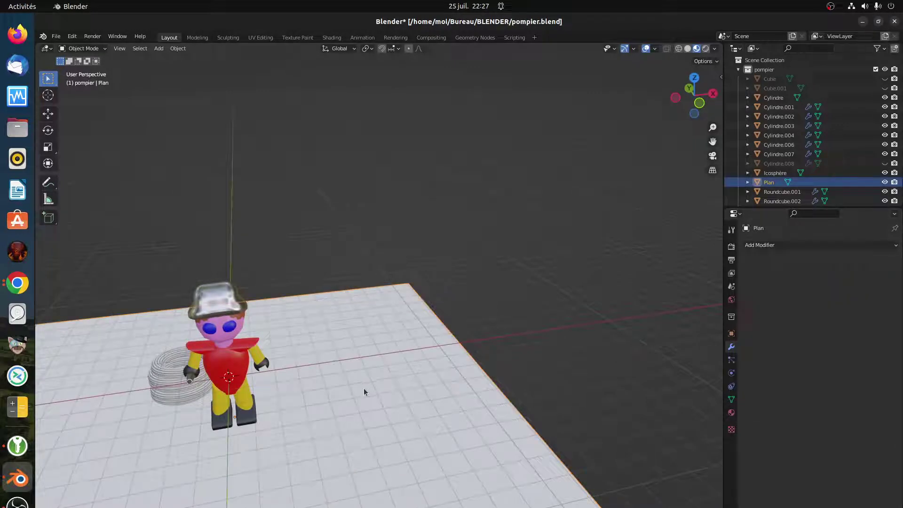
pyautogui.hotkey('shift', 'a')
pyautogui.moveTo(358, 366)
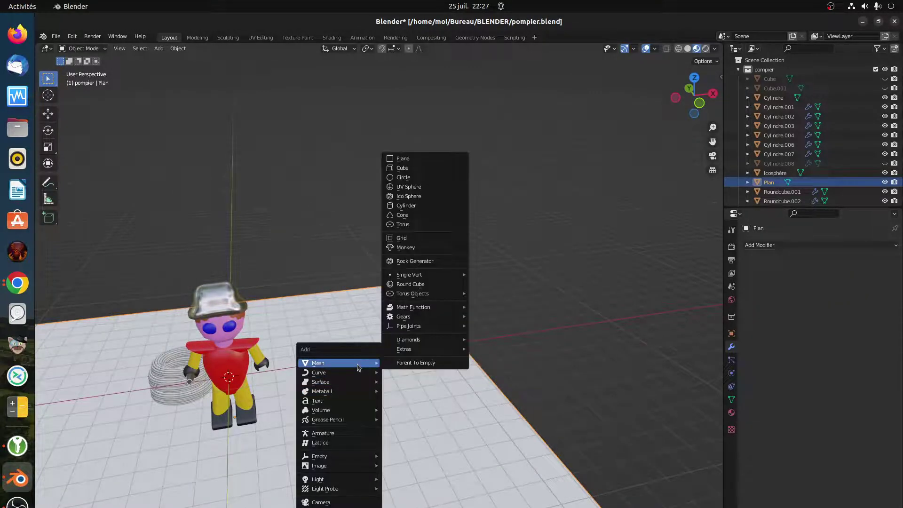
pyautogui.click(425, 175)
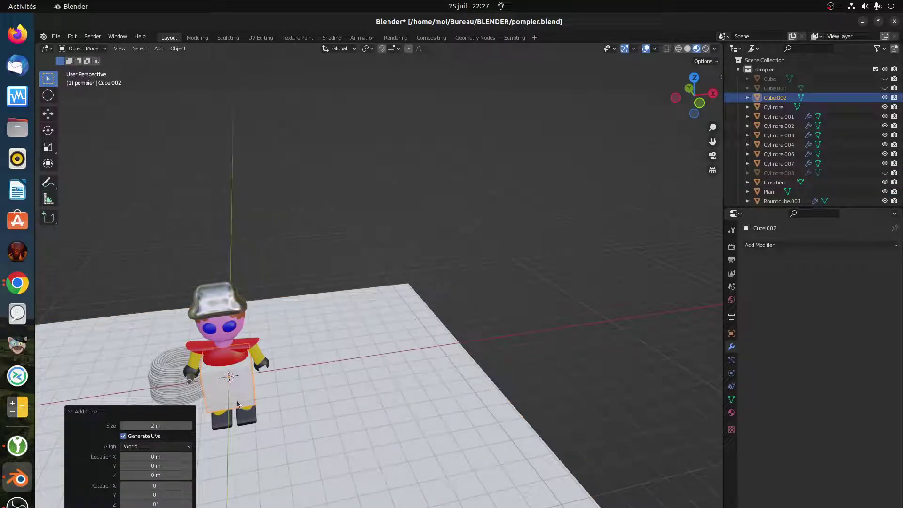
pyautogui.moveTo(238, 404); pyautogui.dragTo(382, 383)
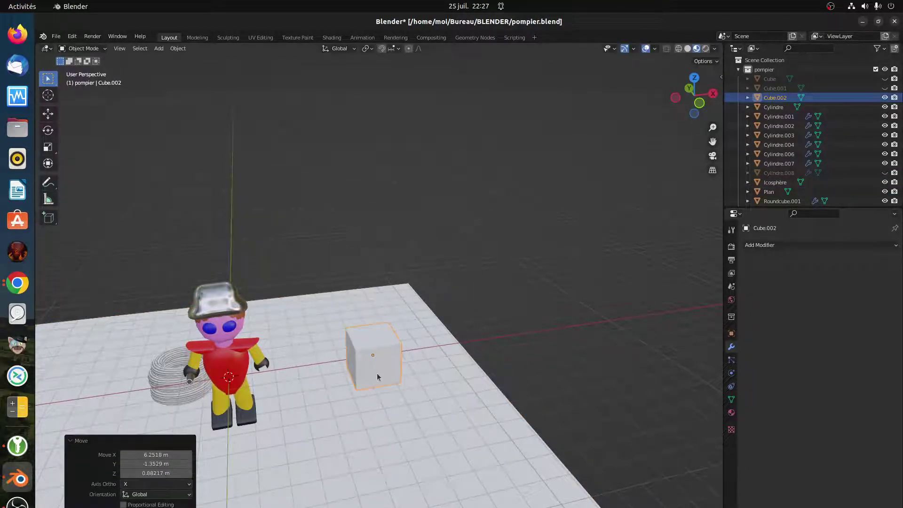
# Add a second 2 m cube and move it about 4.9 m in X and -2.48 m in Y so it overlaps a corner of the first cube
pyautogui.scroll(8, 377, 377)
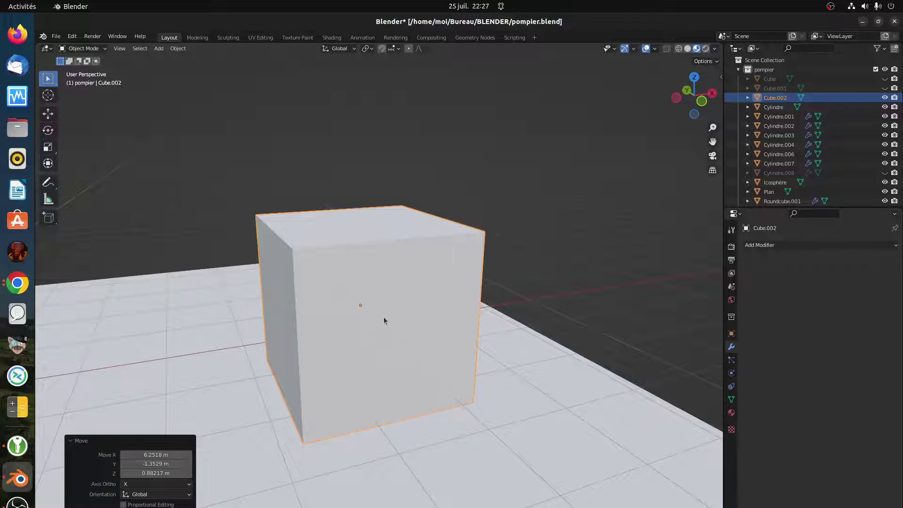
pyautogui.moveTo(311, 337); pyautogui.dragTo(190, 359, button='middle')
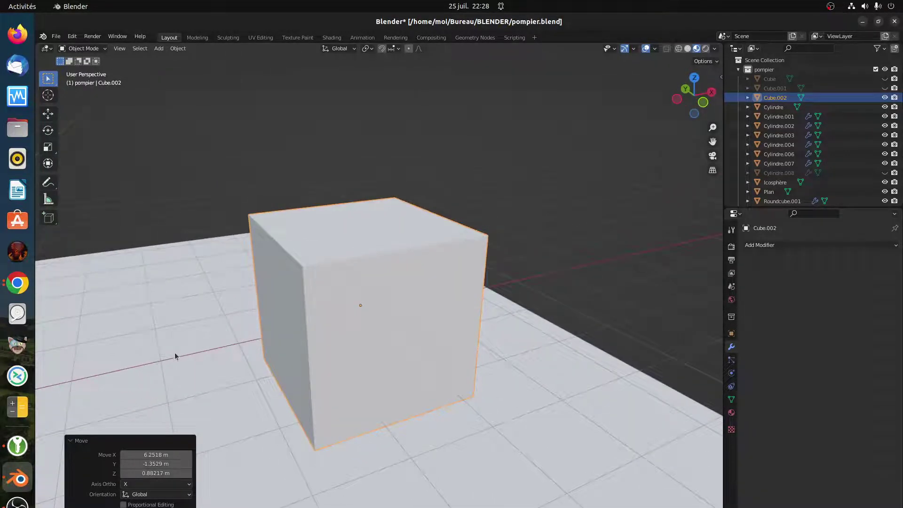
pyautogui.hotkey('shift', 'a')
pyautogui.moveTo(174, 353)
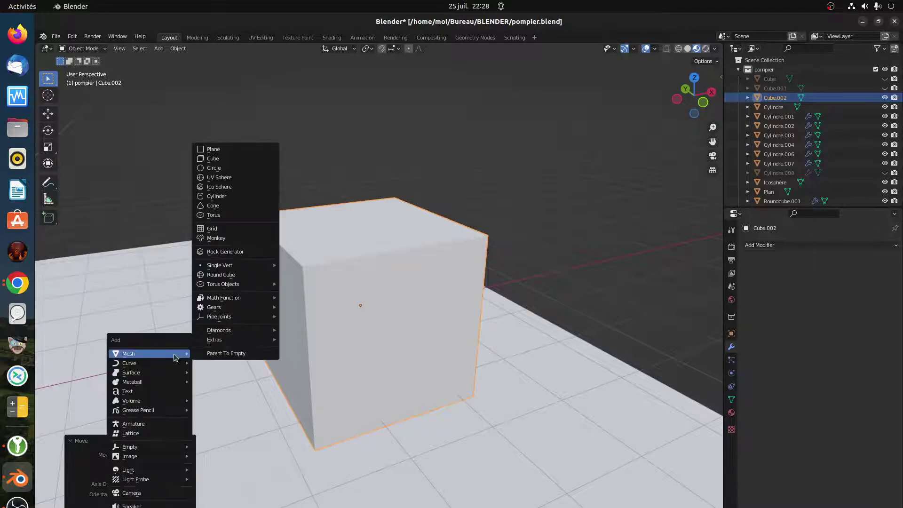
pyautogui.click(230, 160)
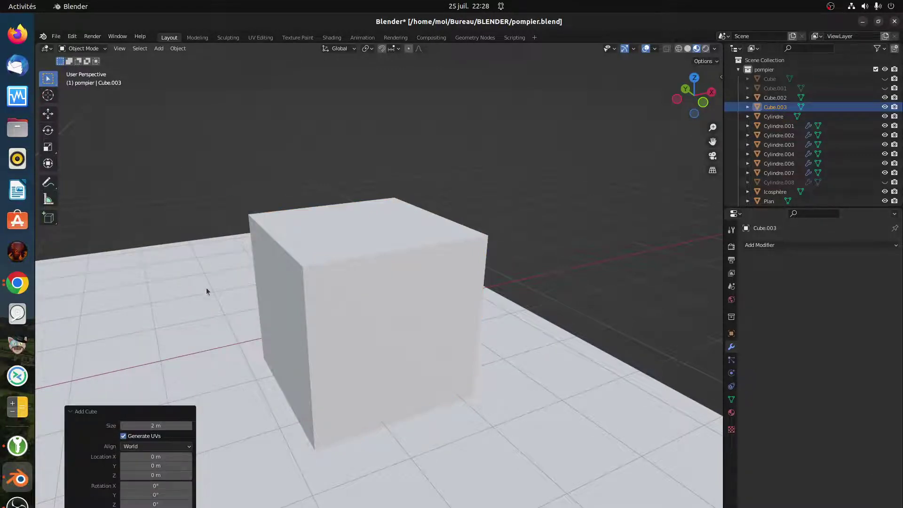
pyautogui.scroll(-5, 206, 287)
pyautogui.press('g')
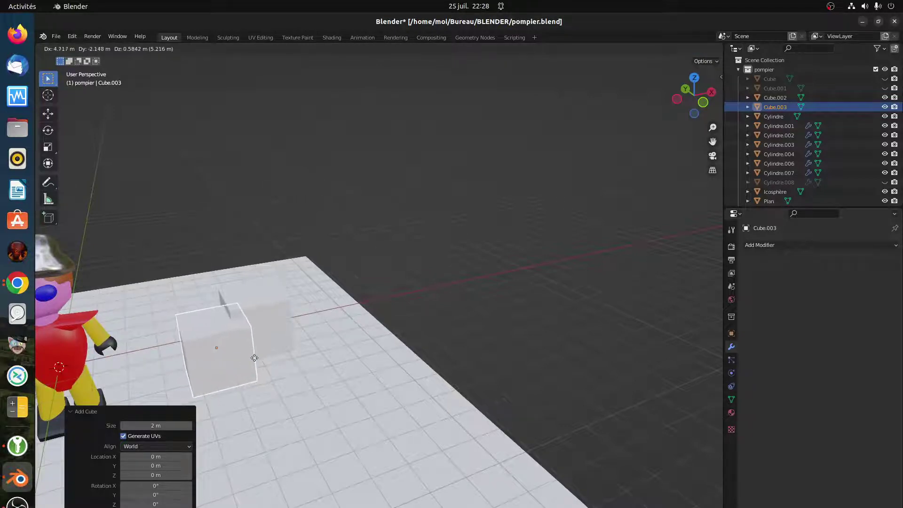
pyautogui.click(261, 374)
# Add a Boolean modifier in Difference mode to the first cube, Cube.002, with Cube.003 as its operand object
pyautogui.moveTo(261, 373); pyautogui.dragTo(320, 394, button='middle')
pyautogui.scroll(5, 241, 382)
pyautogui.moveTo(210, 365); pyautogui.dragTo(177, 312, button='middle')
pyautogui.moveTo(230, 334); pyautogui.dragTo(214, 334, button='middle')
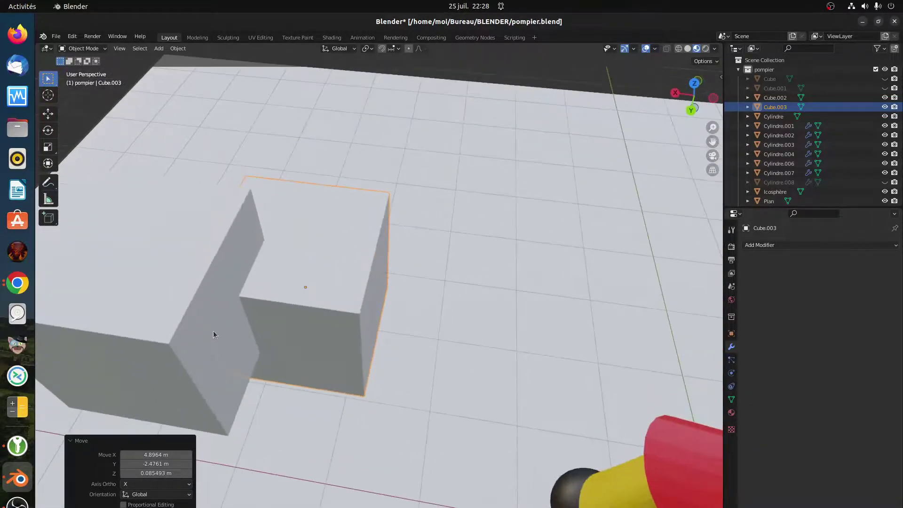
pyautogui.click(174, 237)
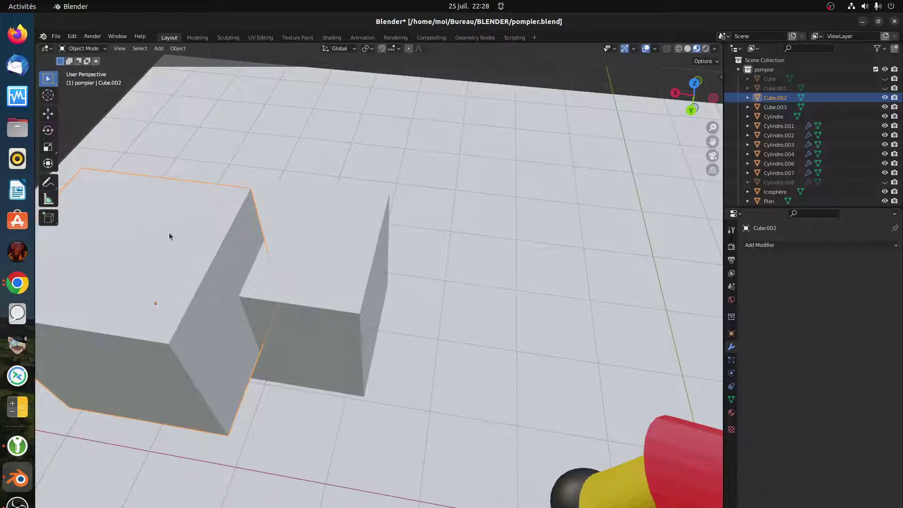
pyautogui.click(749, 245)
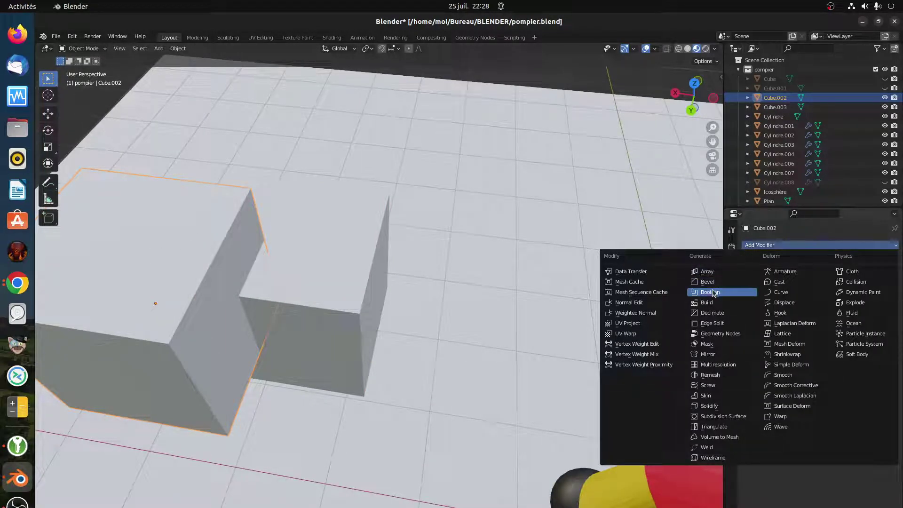
pyautogui.click(711, 292)
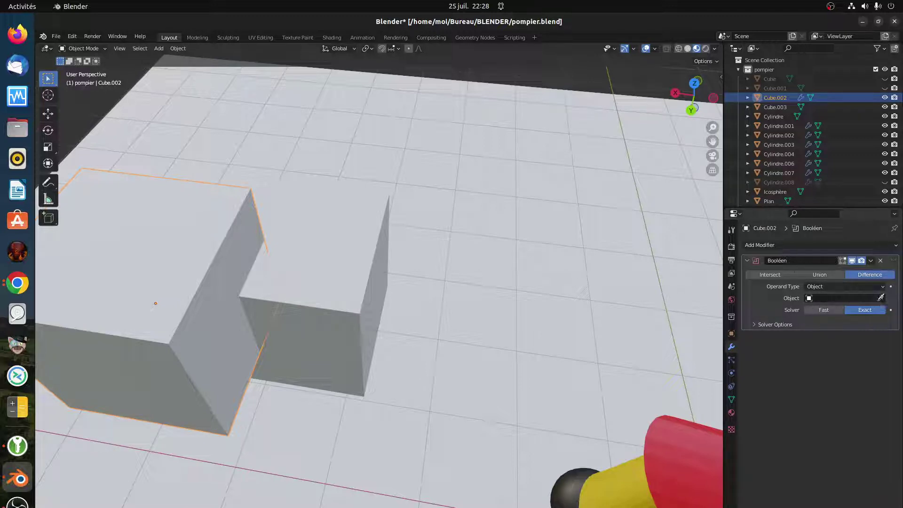
pyautogui.click(880, 297)
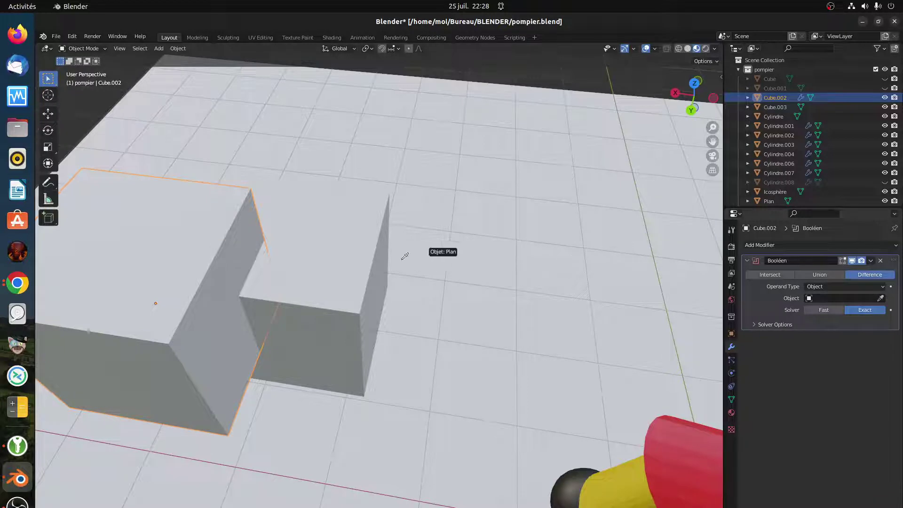
pyautogui.click(341, 244)
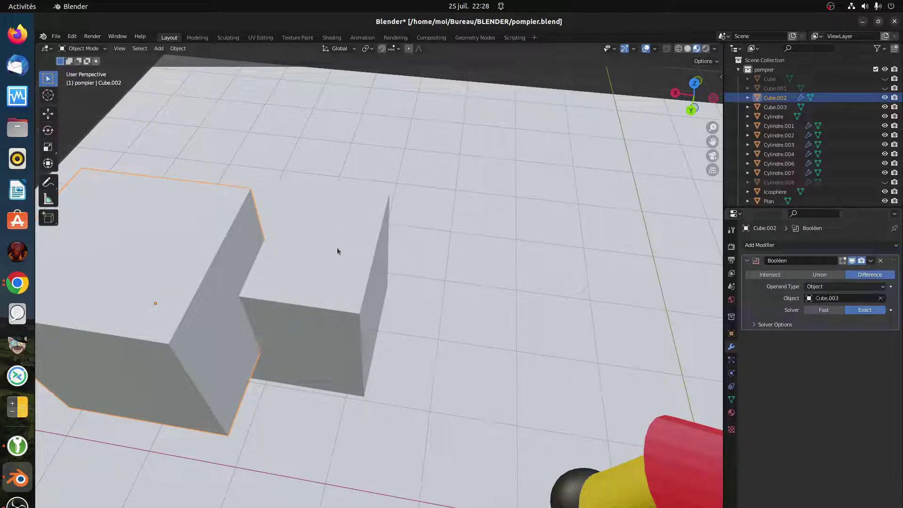
# Clear the Boolean modifier's operand object and pick the overlapping cube, Cube.003, from the viewport again
pyautogui.click(821, 298)
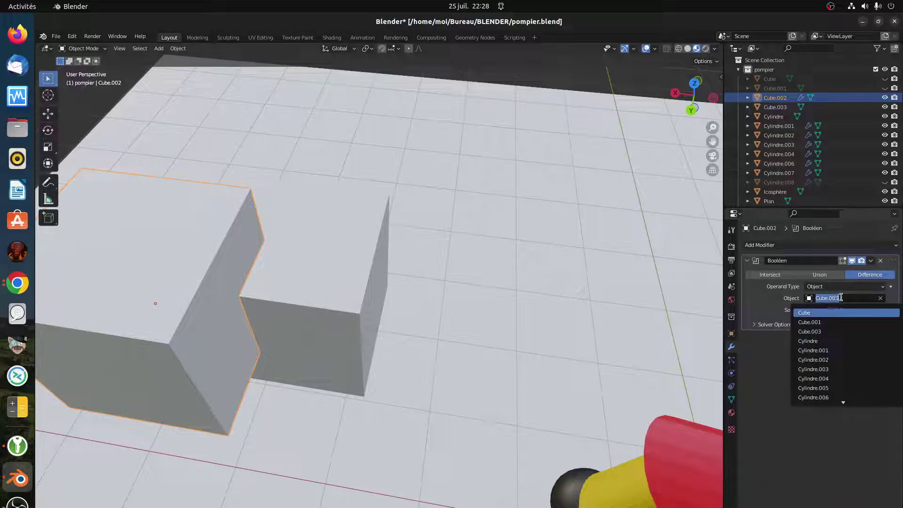
pyautogui.click(894, 298)
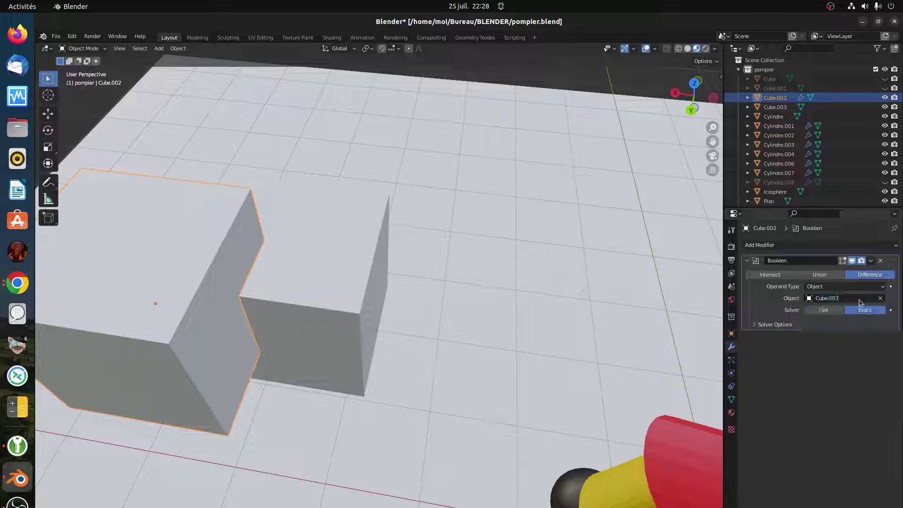
pyautogui.click(880, 297)
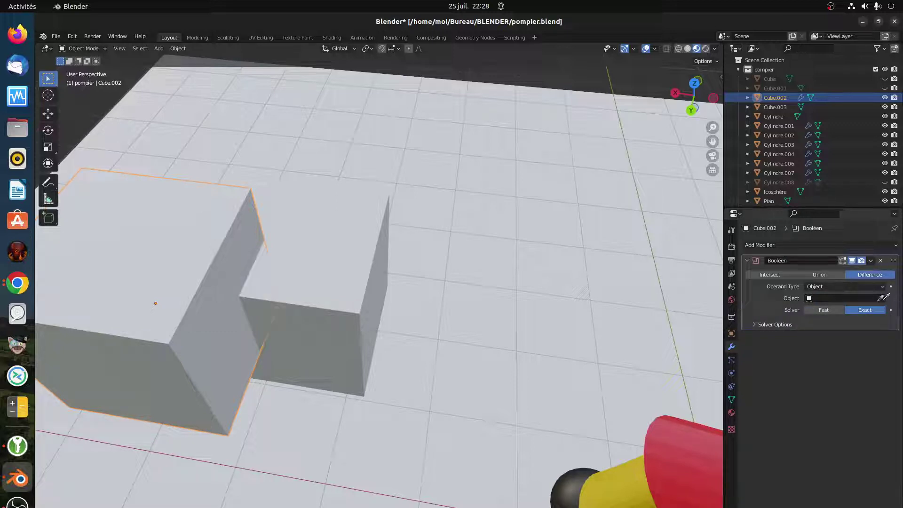
pyautogui.click(881, 297)
pyautogui.click(319, 282)
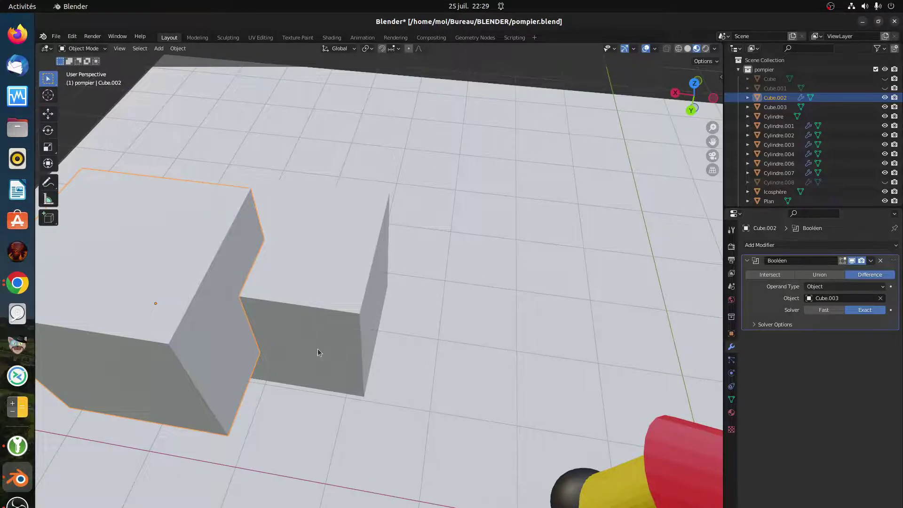
# Hide the cutting cube, Cube.003, and examine the notch it leaves in the first cube from several sides
pyautogui.moveTo(318, 348); pyautogui.dragTo(338, 353, button='middle')
pyautogui.moveTo(288, 300); pyautogui.dragTo(179, 256, button='middle')
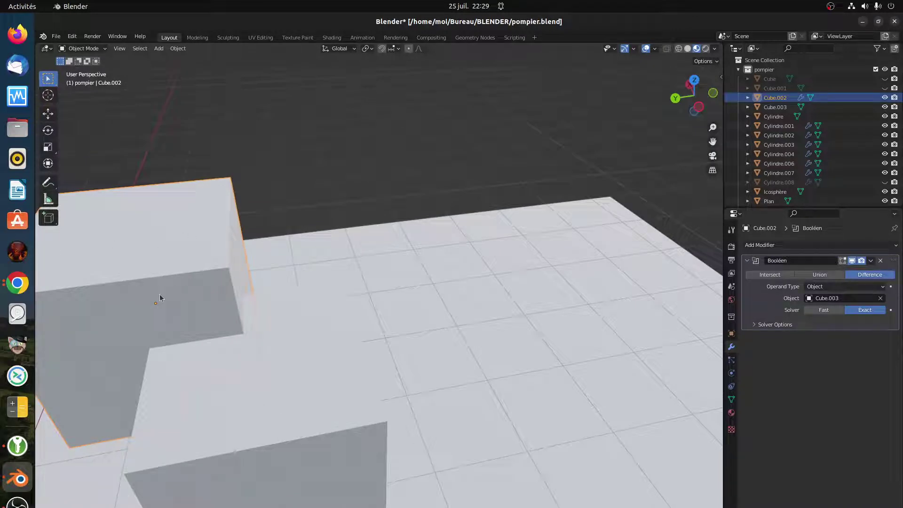
pyautogui.moveTo(224, 419); pyautogui.dragTo(193, 425, button='middle')
pyautogui.scroll(-6, 179, 427)
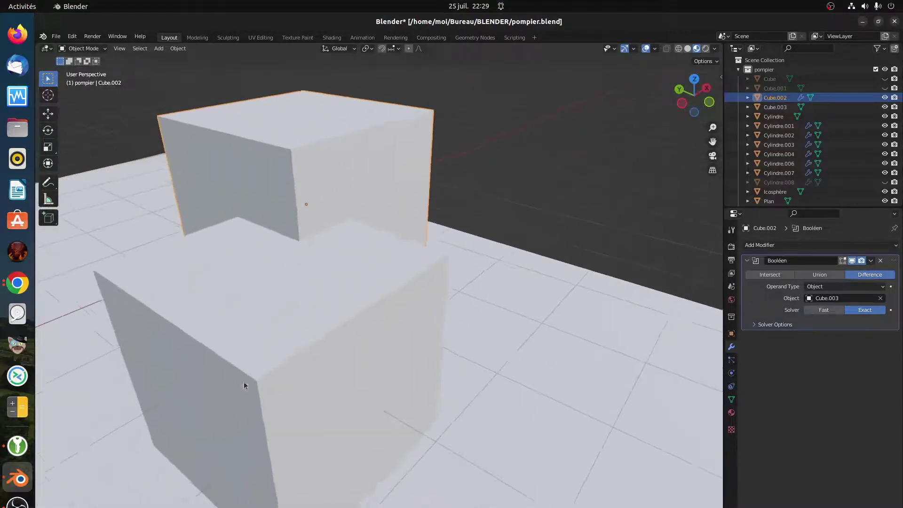
pyautogui.moveTo(244, 382); pyautogui.dragTo(235, 396, button='middle')
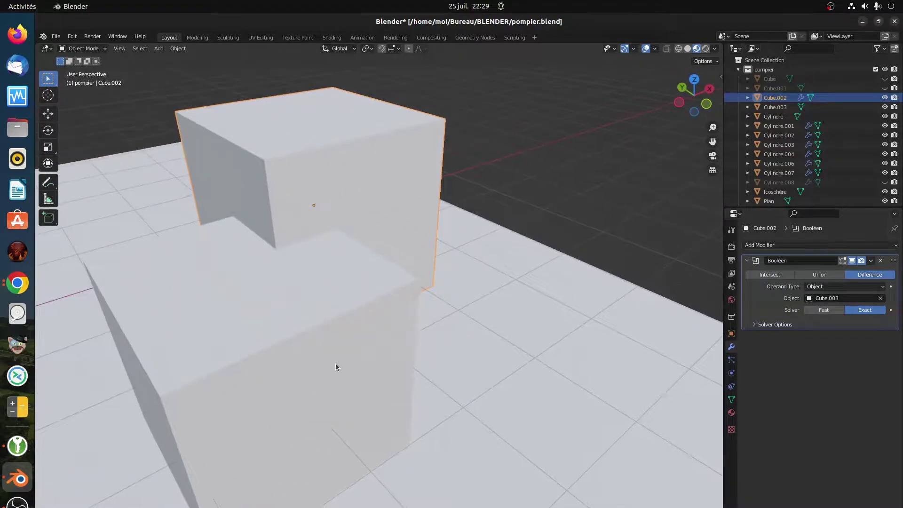
pyautogui.click(319, 384)
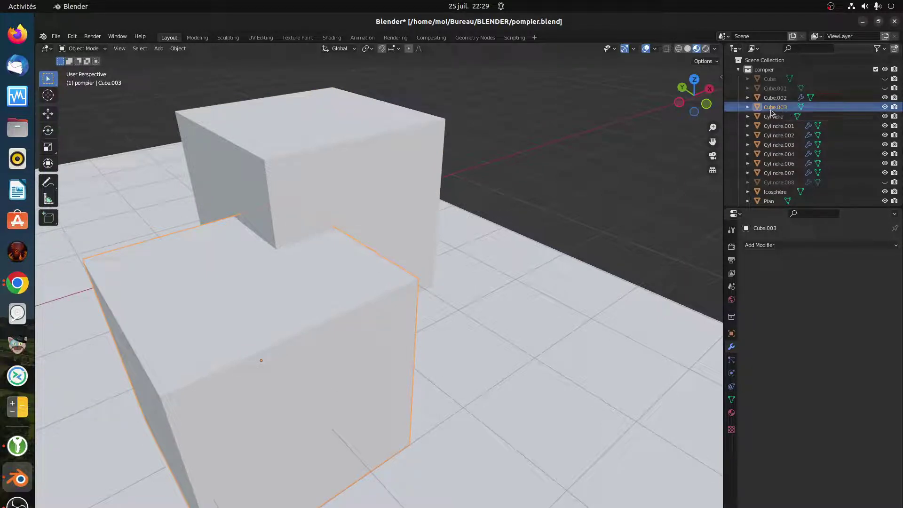
pyautogui.click(885, 107)
pyautogui.moveTo(343, 322); pyautogui.dragTo(393, 303, button='middle')
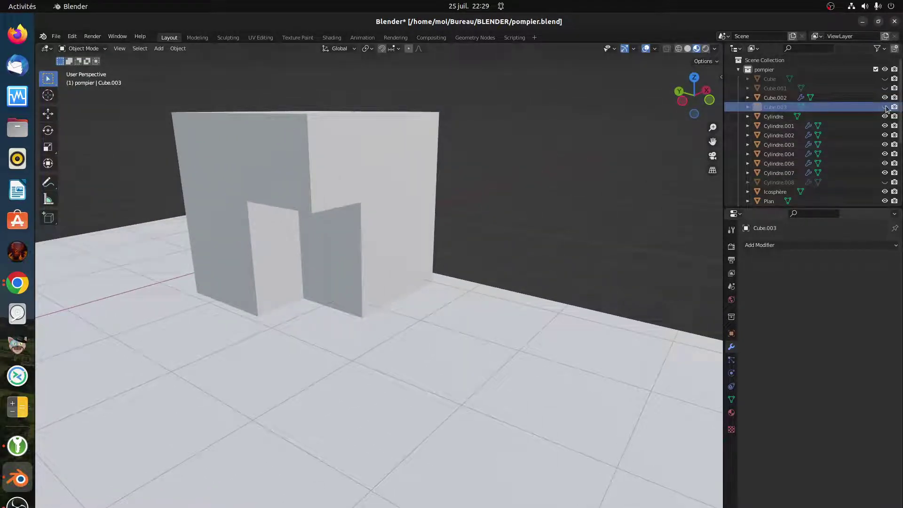
pyautogui.moveTo(382, 248); pyautogui.dragTo(237, 240, button='middle')
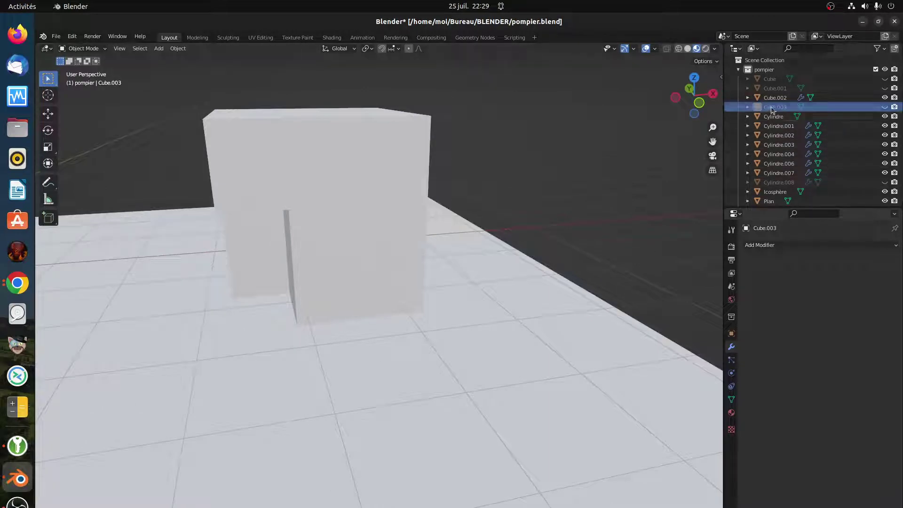
# Show Cube.003, move it about 0.96 m in X, -0.21 m in Y and 0.11 m in Z, and hide it to inspect the shifted cut
pyautogui.click(885, 108)
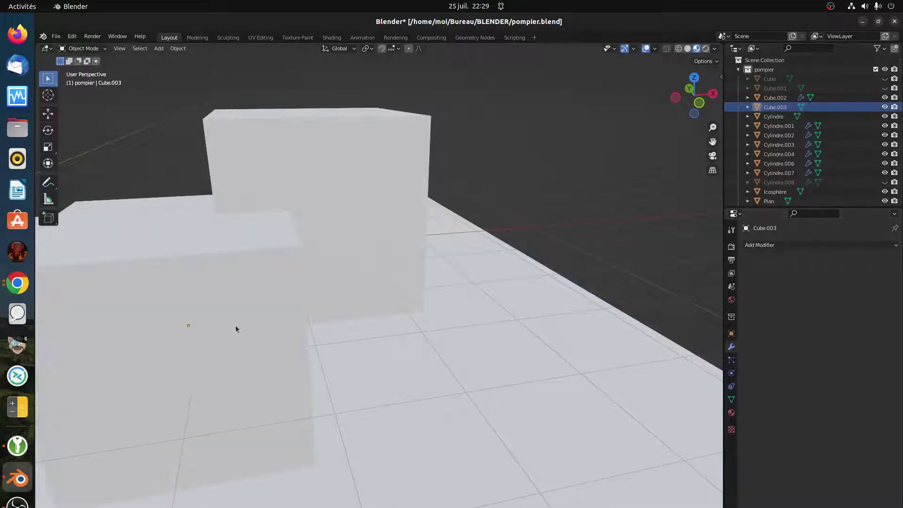
pyautogui.click(266, 326)
pyautogui.press('g')
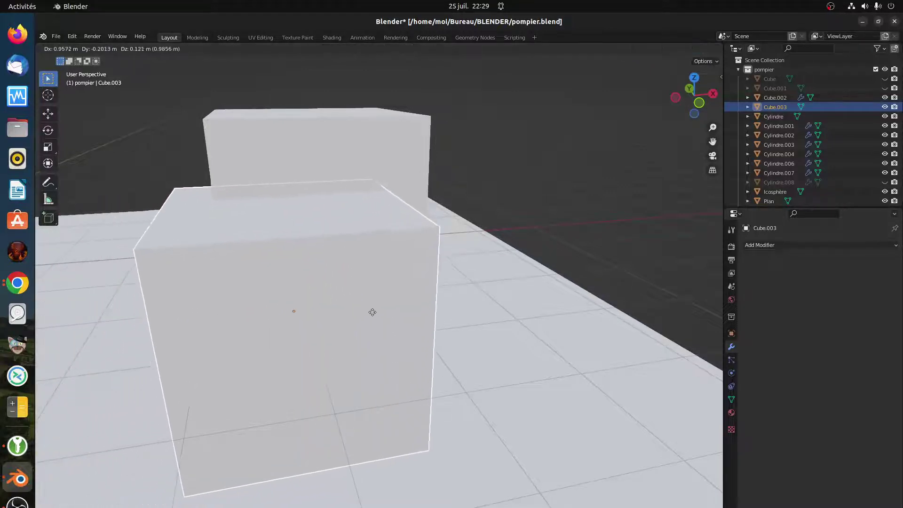
pyautogui.click(371, 310)
pyautogui.click(885, 106)
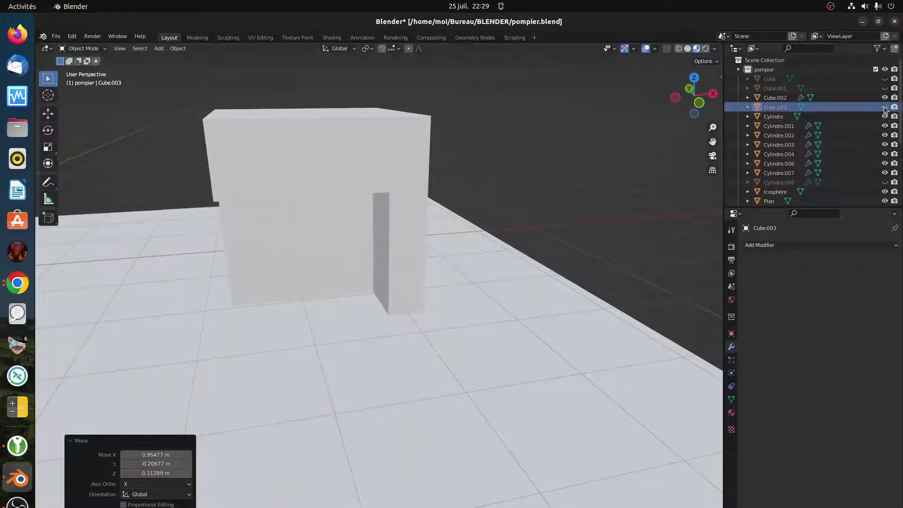
pyautogui.moveTo(354, 329); pyautogui.dragTo(440, 337, button='middle')
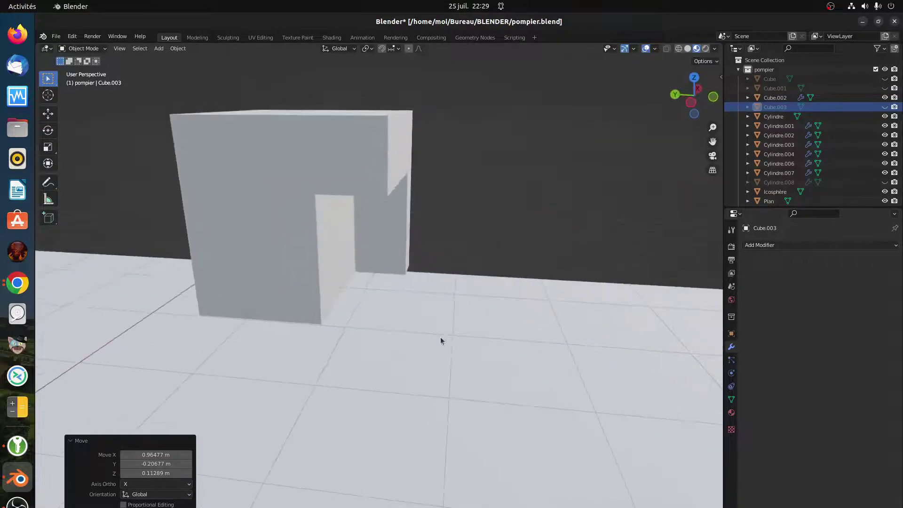
pyautogui.moveTo(419, 307); pyautogui.dragTo(438, 303, button='middle')
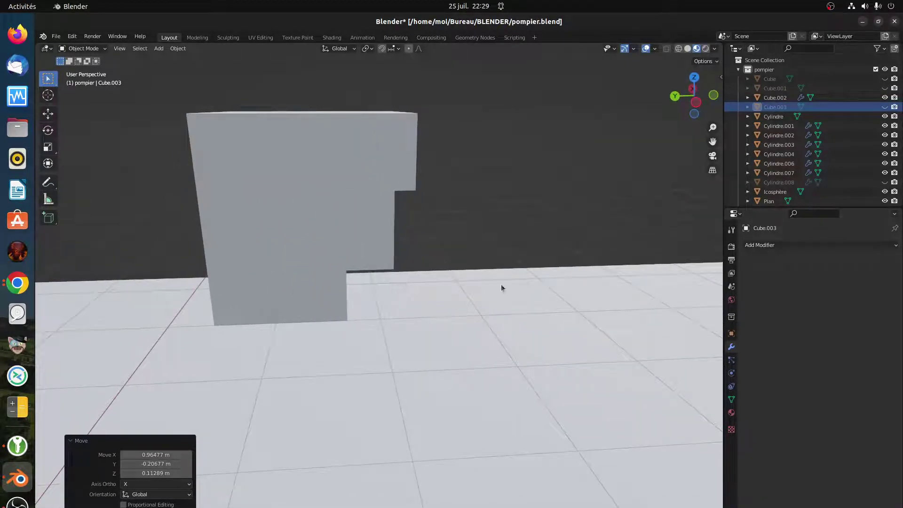
# Show Cube.003 again and duplicate it, placing the copy about 2.6 m along Y over the first cube's opposite side
pyautogui.click(884, 106)
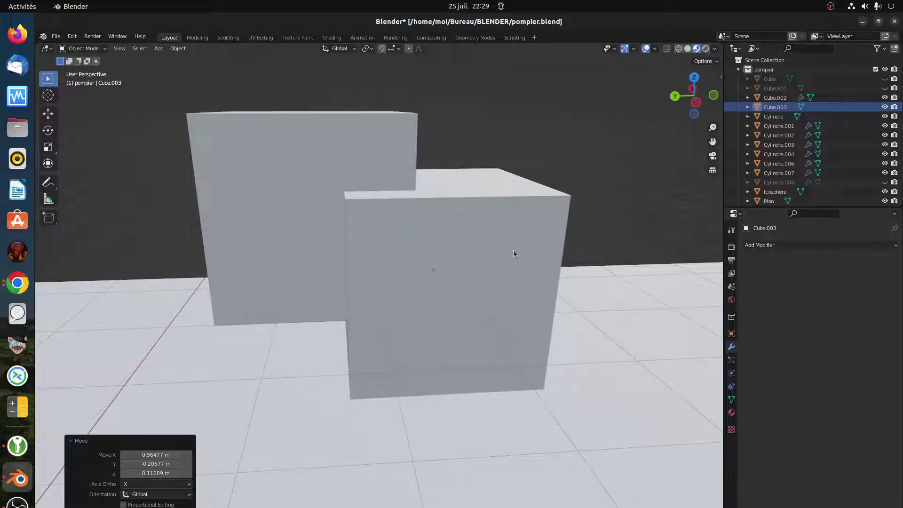
pyautogui.click(442, 250)
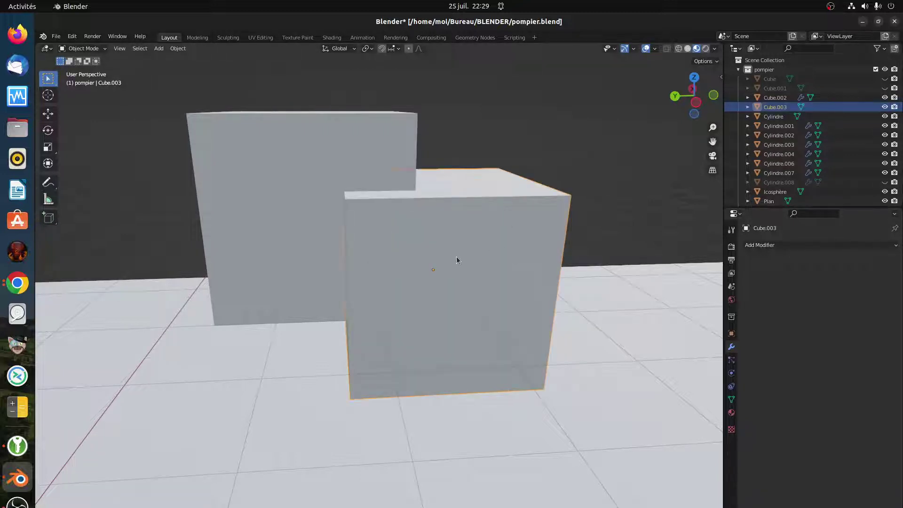
pyautogui.hotkey('shift', 'd')
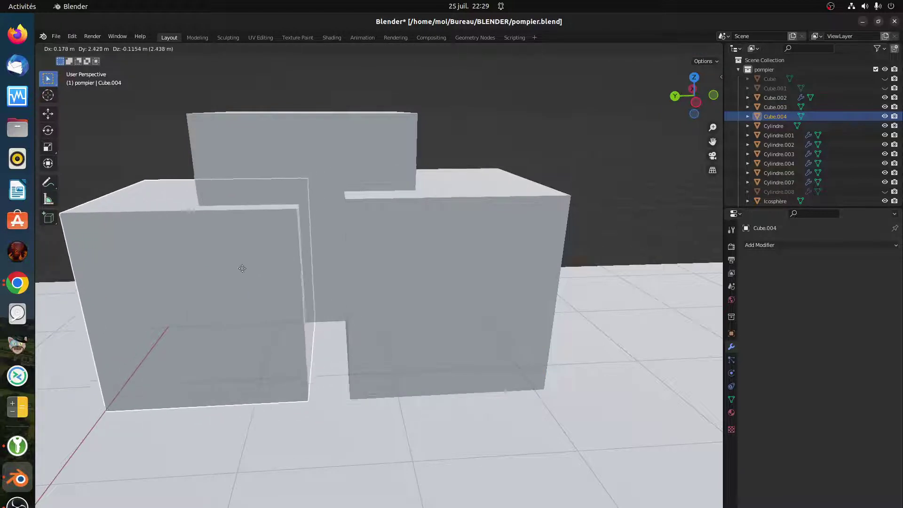
pyautogui.click(227, 265)
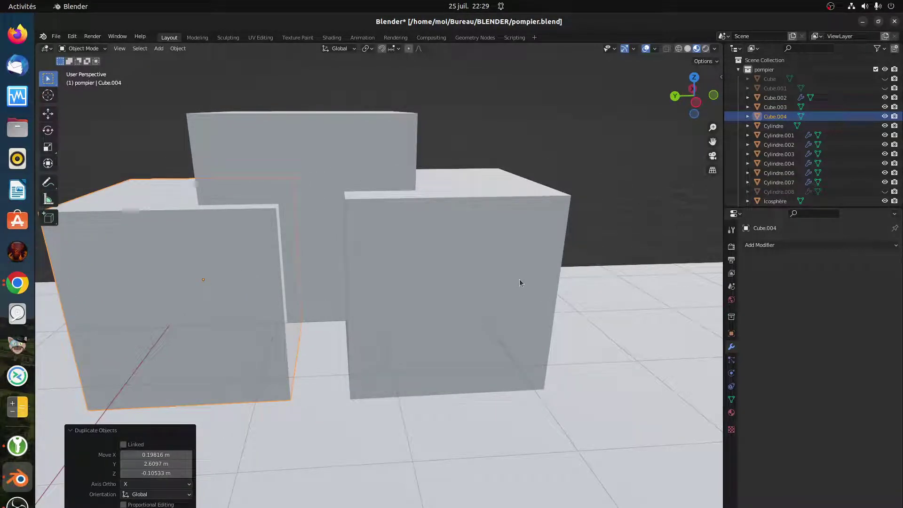
# Select the first cube, Cube.002, and examine from several sides how the two neighbouring cubes overlap it
pyautogui.click(546, 290)
pyautogui.click(362, 132)
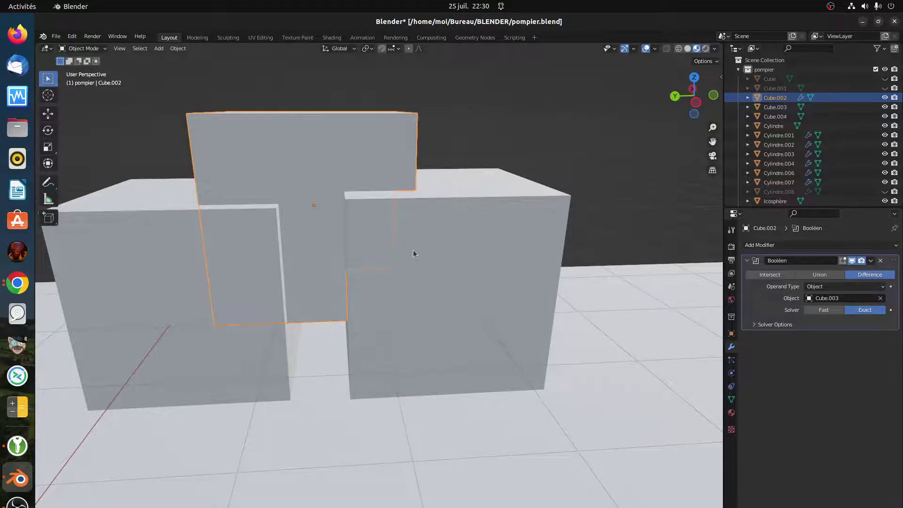
pyautogui.moveTo(413, 250); pyautogui.dragTo(416, 223, button='middle')
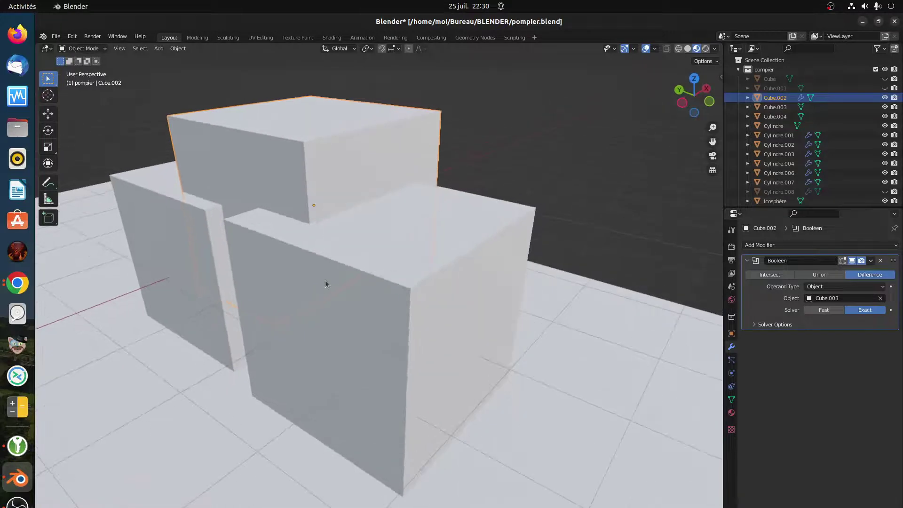
pyautogui.moveTo(311, 260); pyautogui.dragTo(463, 252, button='middle')
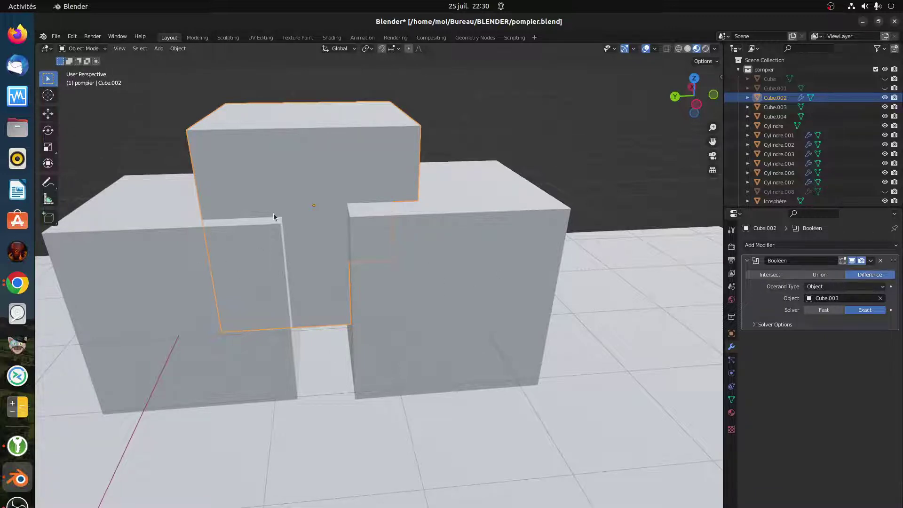
pyautogui.moveTo(223, 335); pyautogui.dragTo(255, 339, button='middle')
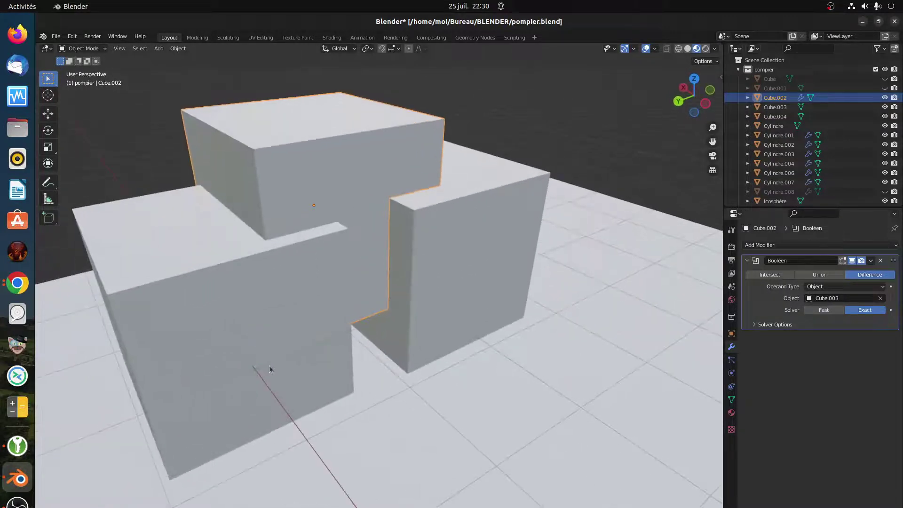
pyautogui.moveTo(313, 326); pyautogui.dragTo(249, 291, button='middle')
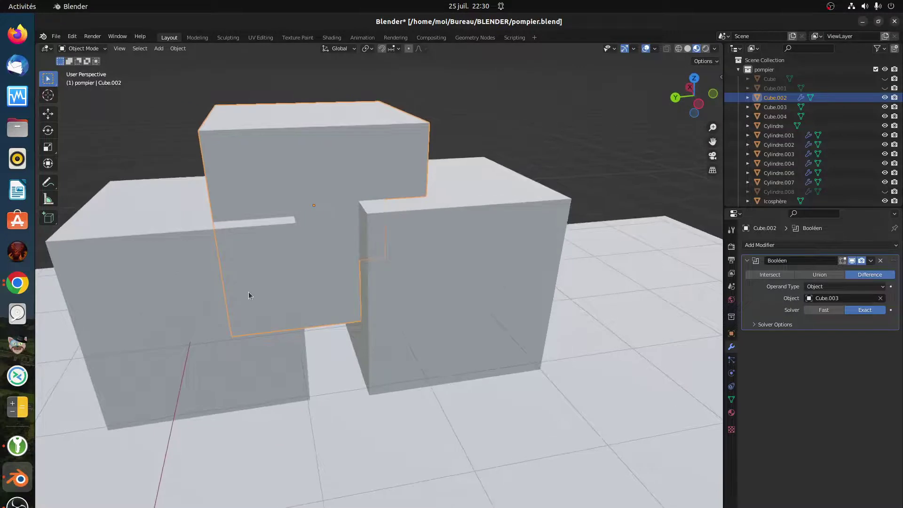
# Add a second Boolean modifier in Difference mode to Cube.002, with the duplicated cube, Cube.004, as its operand object
pyautogui.click(213, 297)
pyautogui.click(319, 175)
pyautogui.click(771, 245)
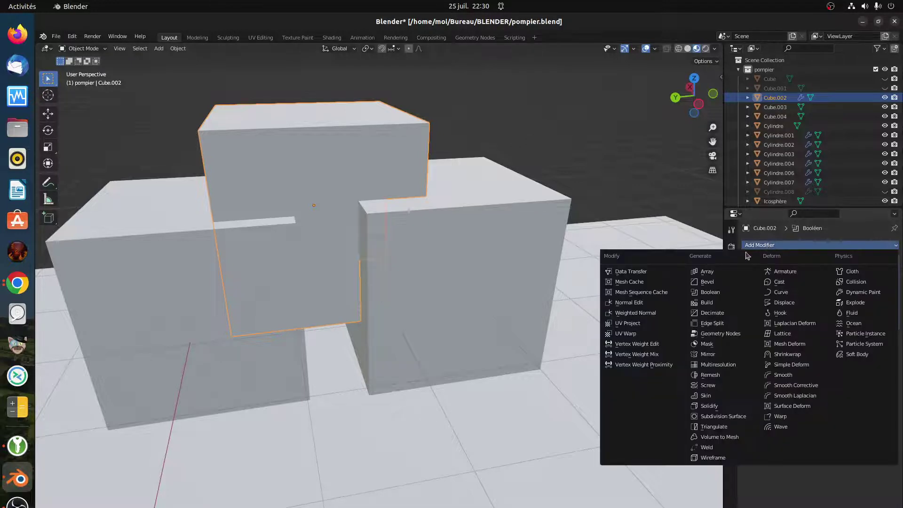
pyautogui.click(710, 292)
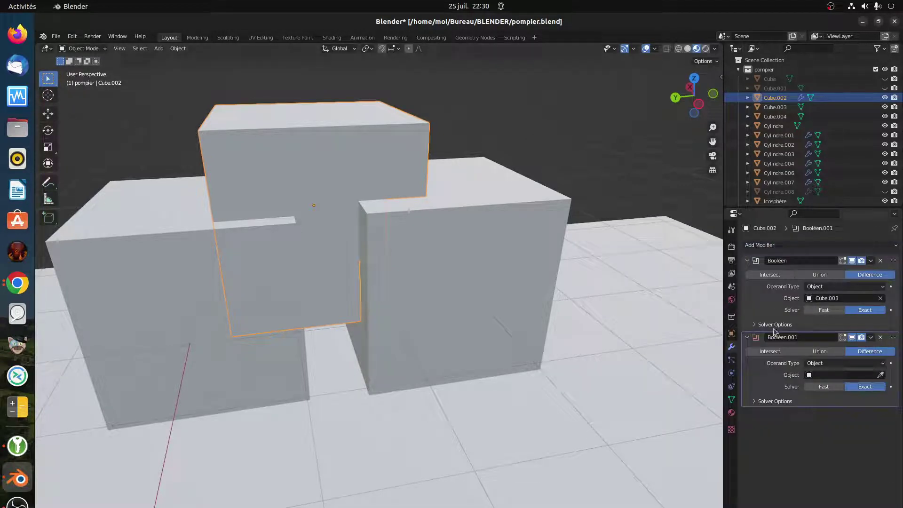
pyautogui.click(748, 261)
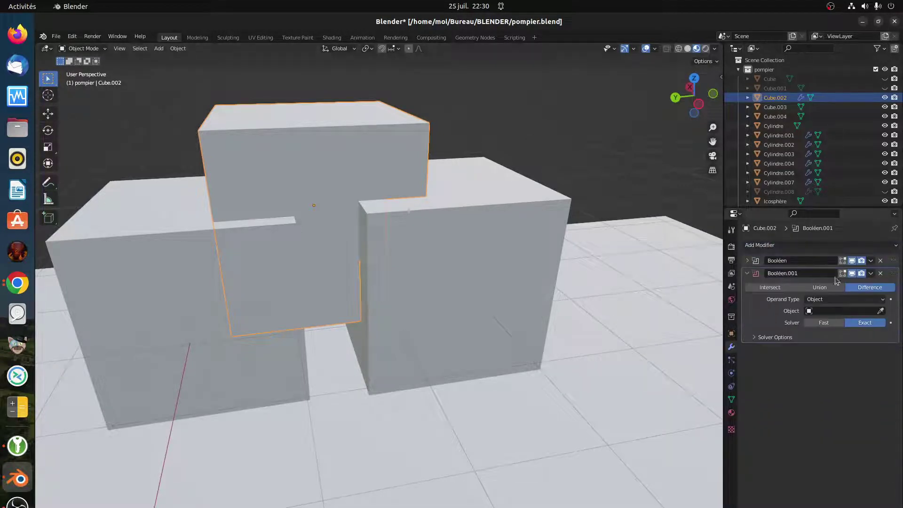
pyautogui.click(879, 311)
pyautogui.click(99, 284)
# Hide both cutting cubes, Cube.003 and Cube.004, and examine the cuts in Cube.002 from several sides
pyautogui.click(885, 107)
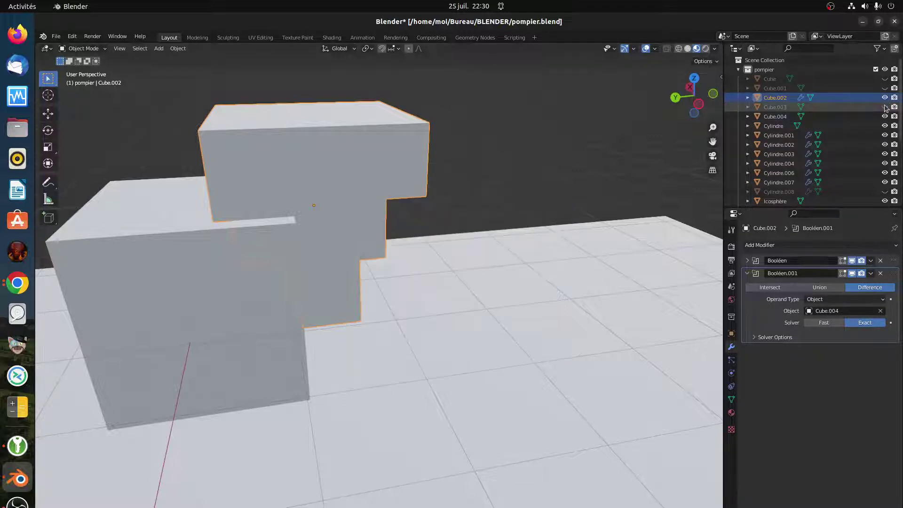
pyautogui.click(885, 116)
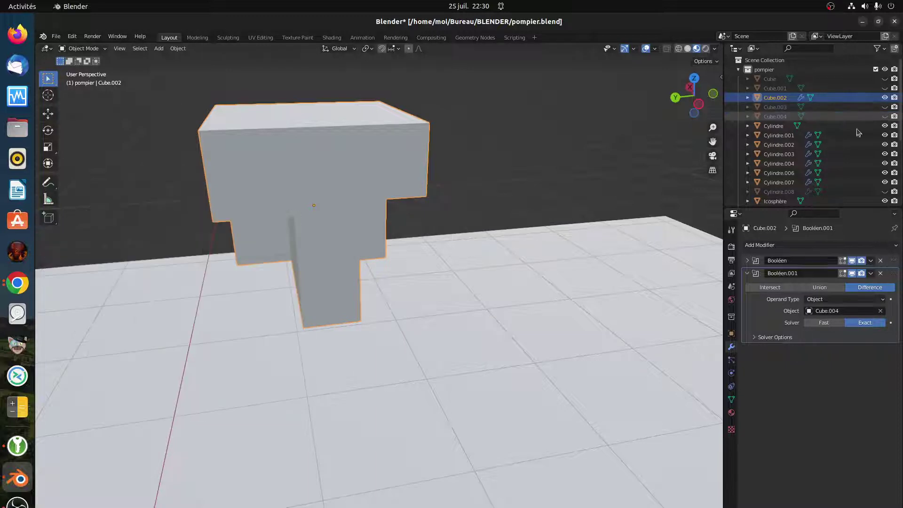
pyautogui.moveTo(329, 291); pyautogui.dragTo(386, 233, button='middle')
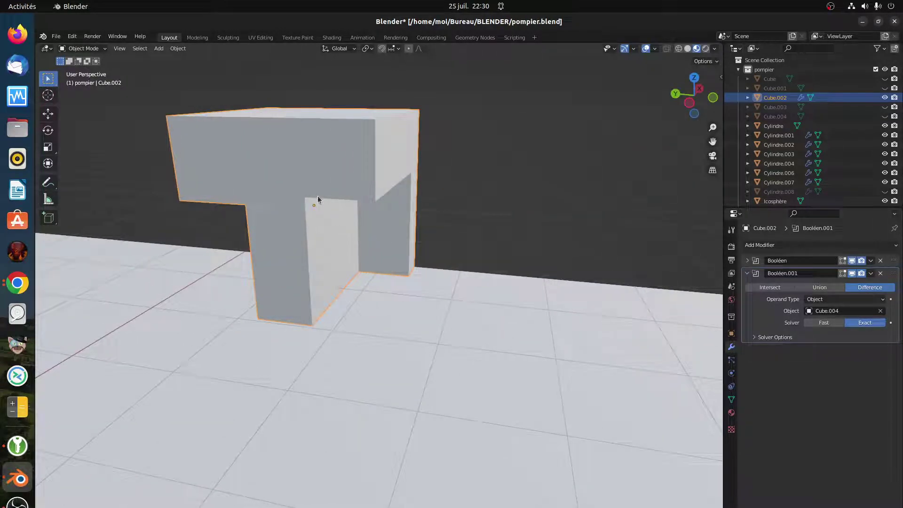
pyautogui.moveTo(317, 196); pyautogui.dragTo(249, 133, button='middle')
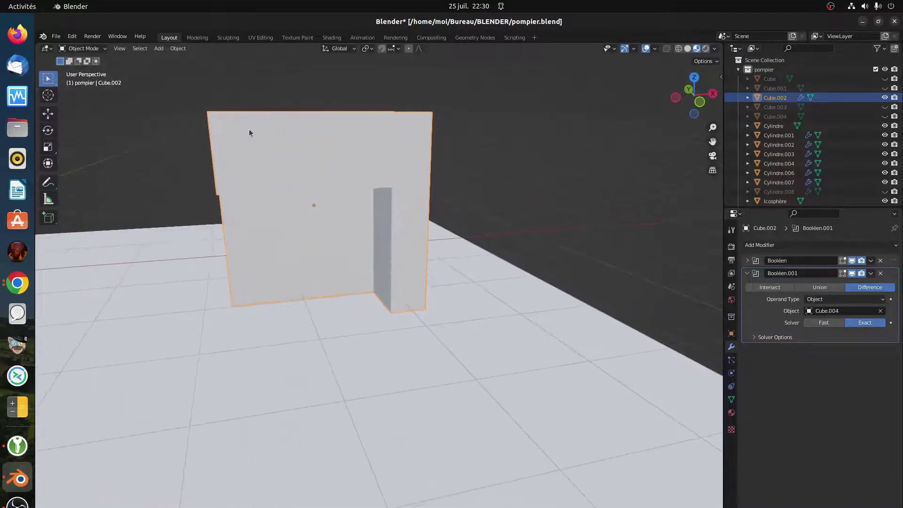
pyautogui.moveTo(350, 207)
pyautogui.mouseDown(button='middle')
pyautogui.moveTo(338, 201)
pyautogui.moveTo(349, 210)
pyautogui.mouseUp(button='middle')
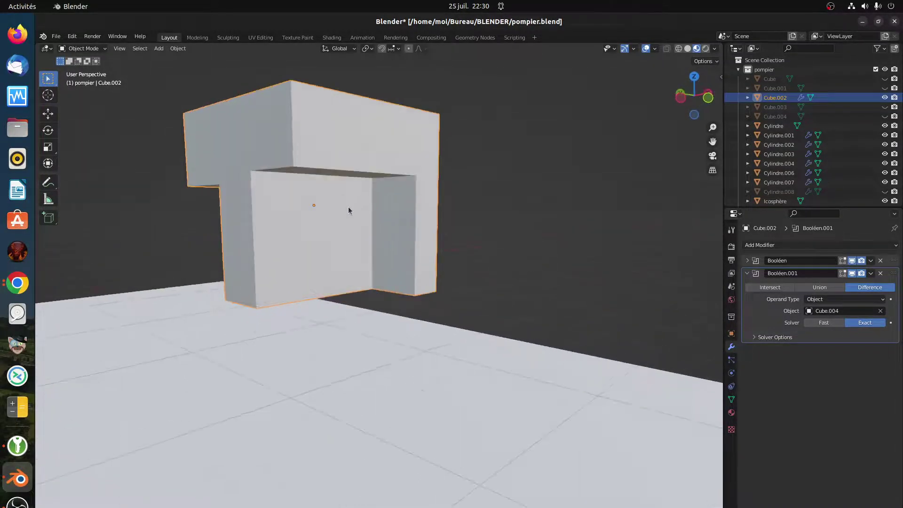
# Inspect the cut cube in Wireframe shading, switch to Solid shading and examine it from other sides
pyautogui.click(678, 50)
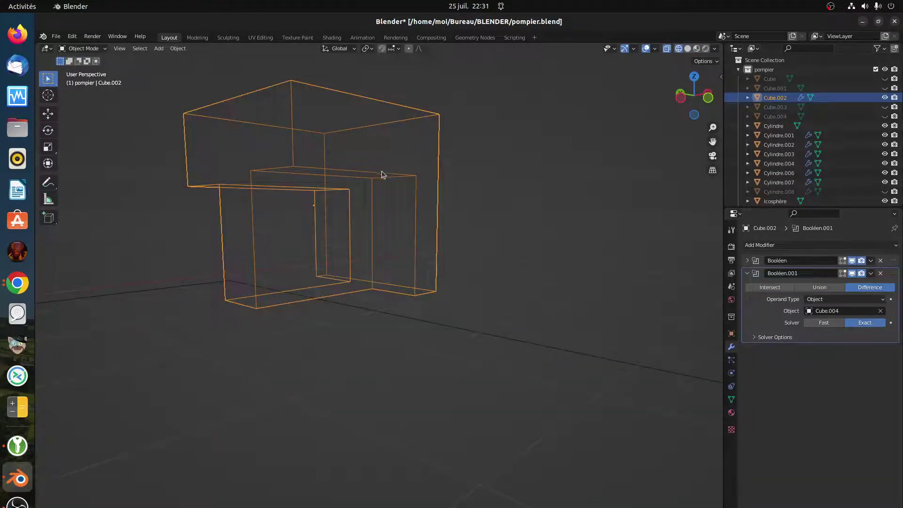
pyautogui.moveTo(381, 171); pyautogui.dragTo(347, 187, button='middle')
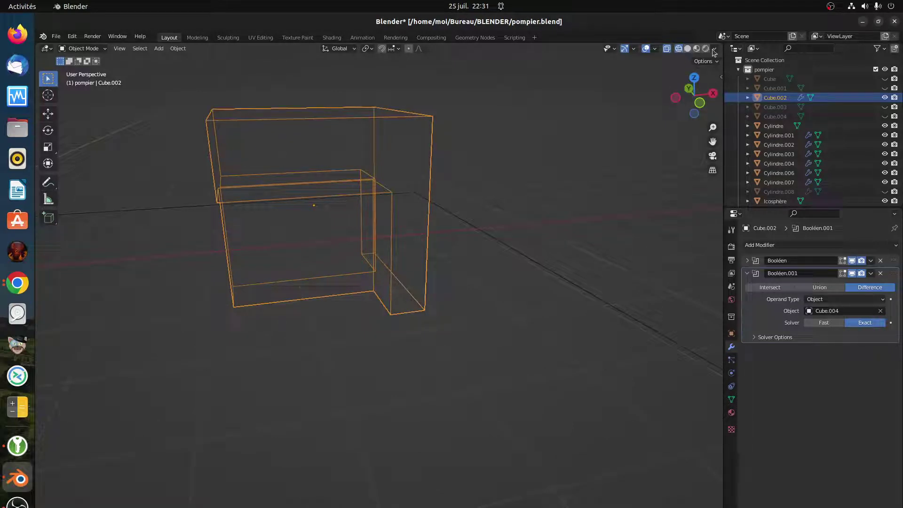
pyautogui.click(655, 49)
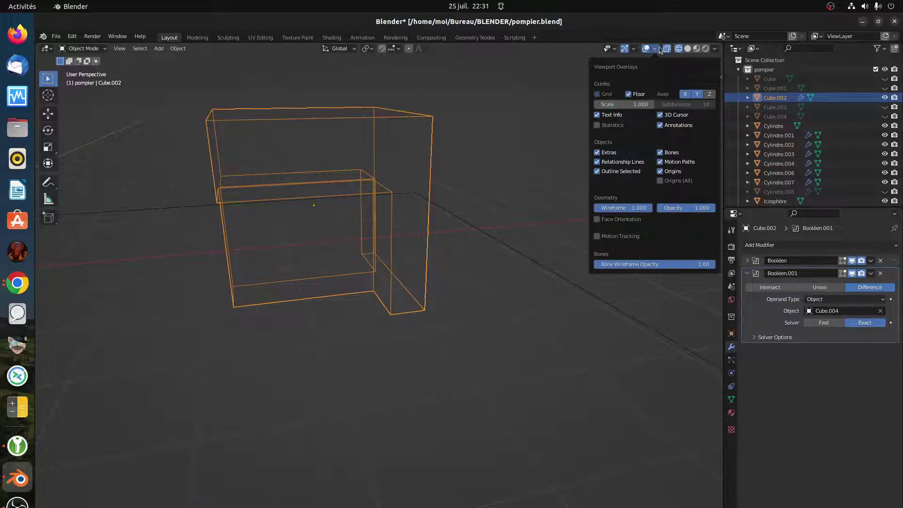
pyautogui.click(680, 50)
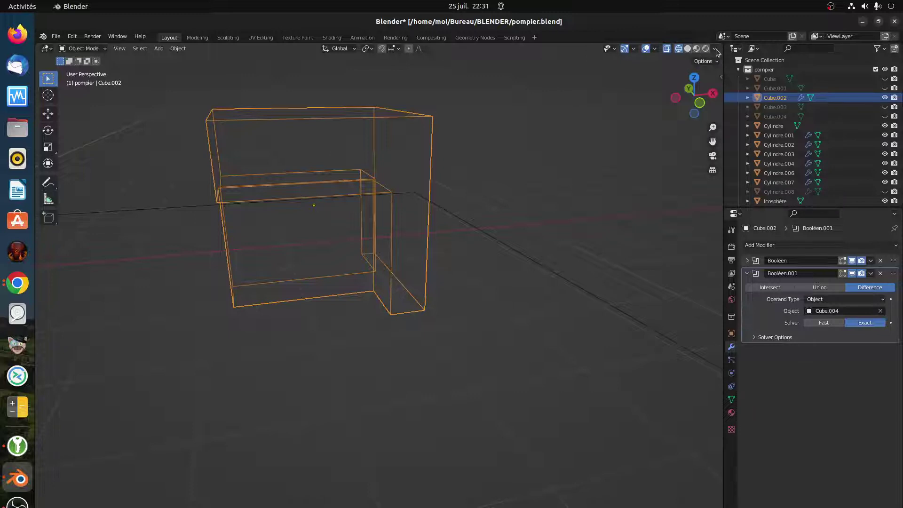
pyautogui.click(688, 48)
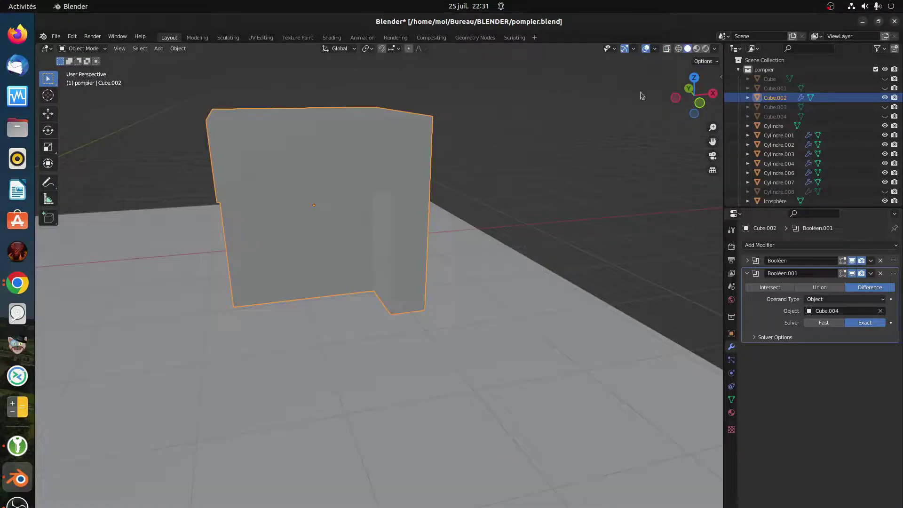
pyautogui.moveTo(342, 203); pyautogui.dragTo(366, 190, button='middle')
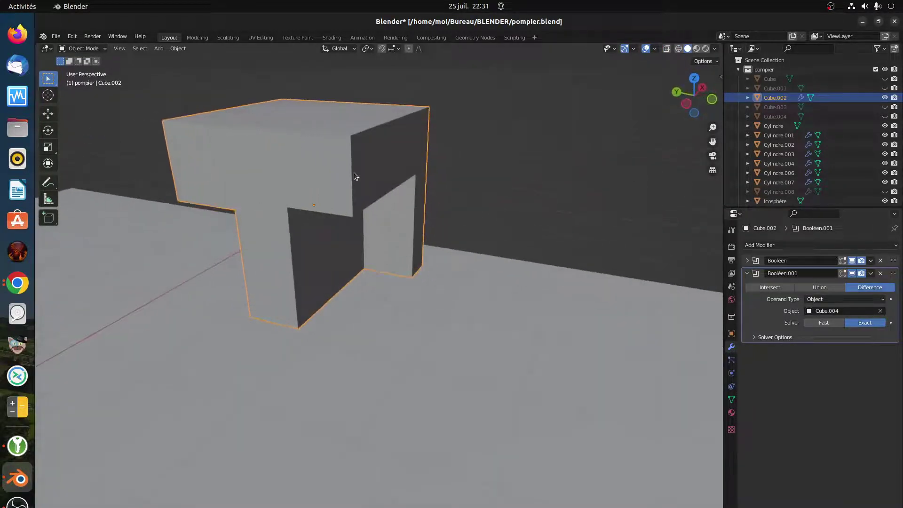
pyautogui.moveTo(374, 152); pyautogui.dragTo(382, 202, button='middle')
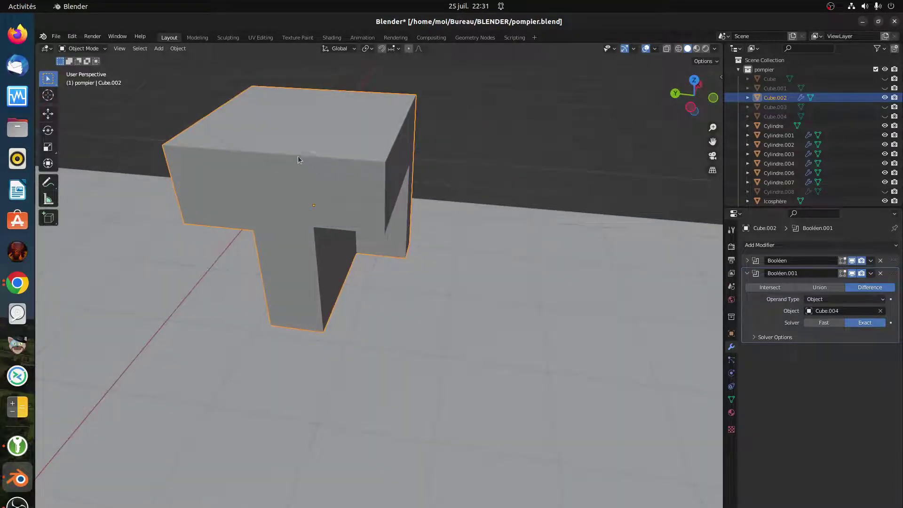
# Collapse the second Boolean modifier's settings and give Cube.002 a new material named argent
pyautogui.click(748, 274)
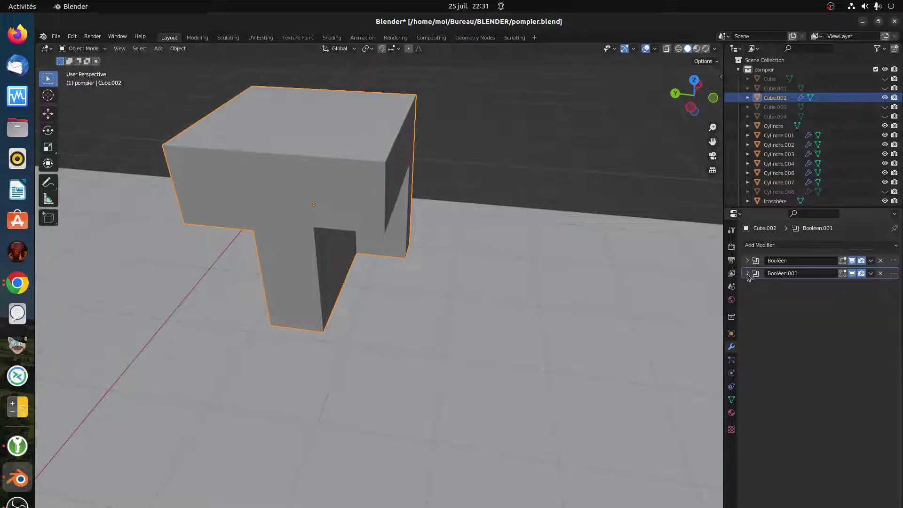
pyautogui.click(732, 413)
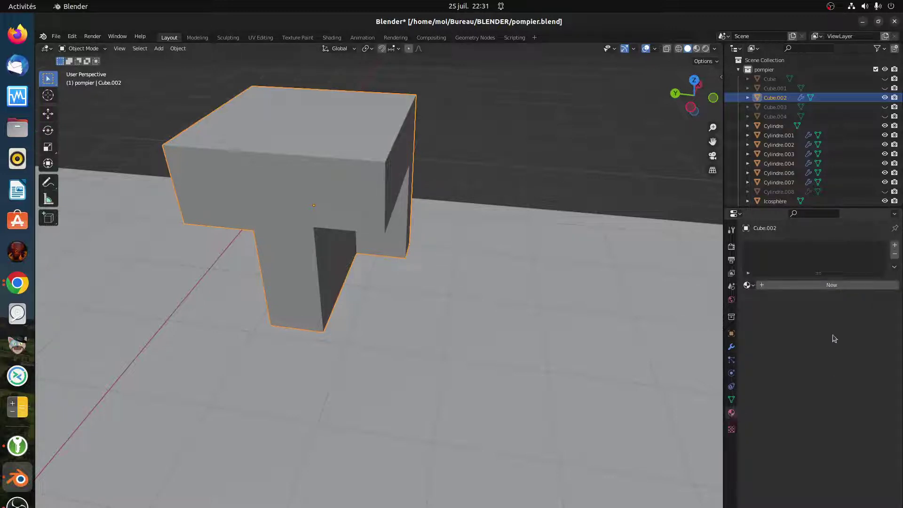
pyautogui.click(832, 284)
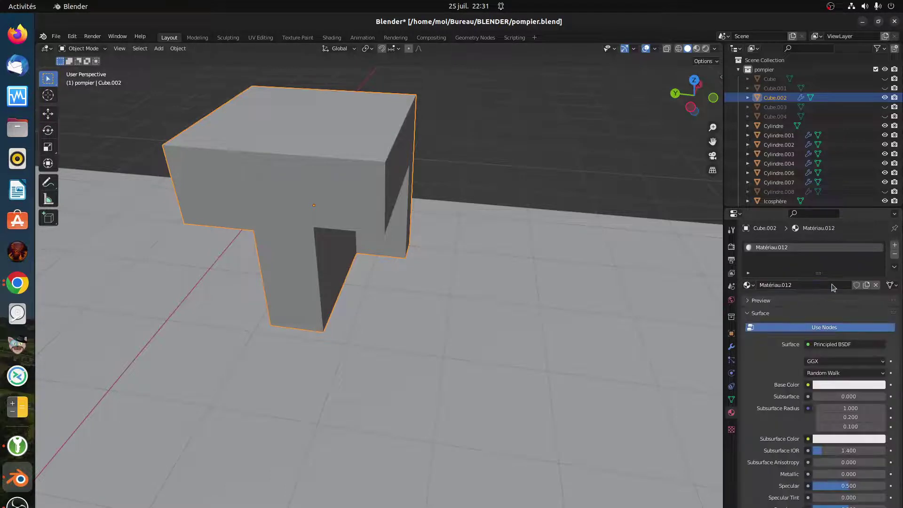
pyautogui.click(790, 285)
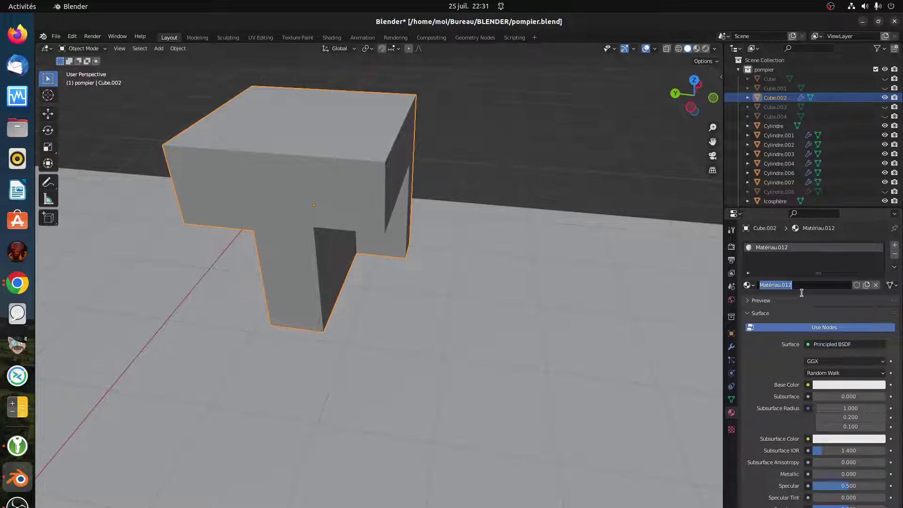
pyautogui.write('argent')
pyautogui.press('Return')
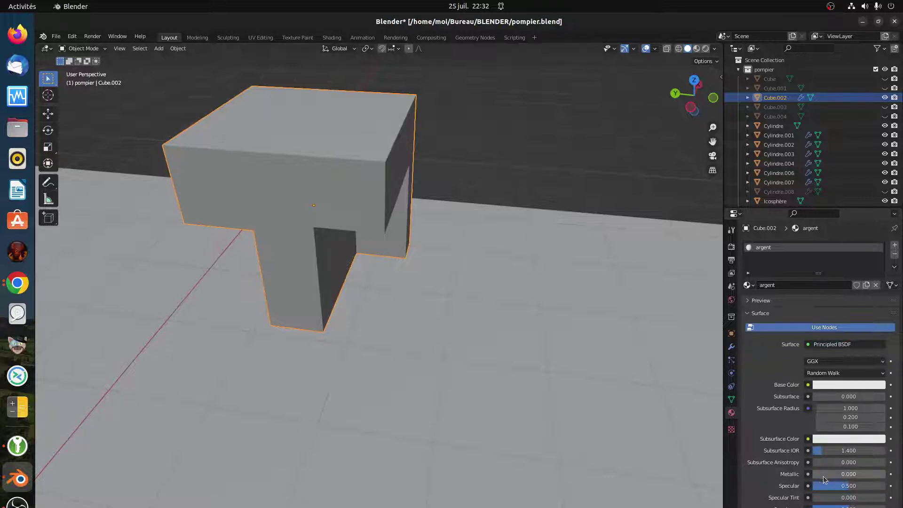
# Set the argent material's Metallic value to 0.987 and inspect the cube in Rendered and Material Preview shading
pyautogui.moveTo(816, 476); pyautogui.dragTo(885, 475)
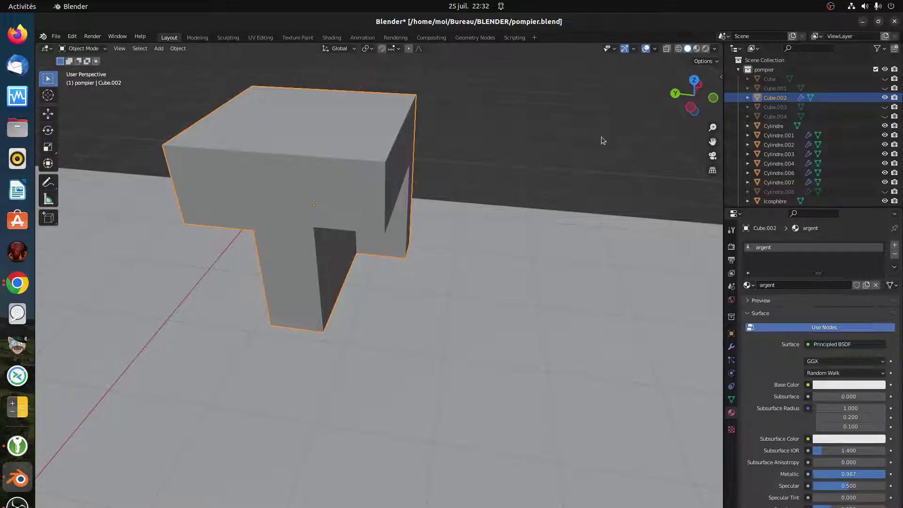
pyautogui.click(697, 49)
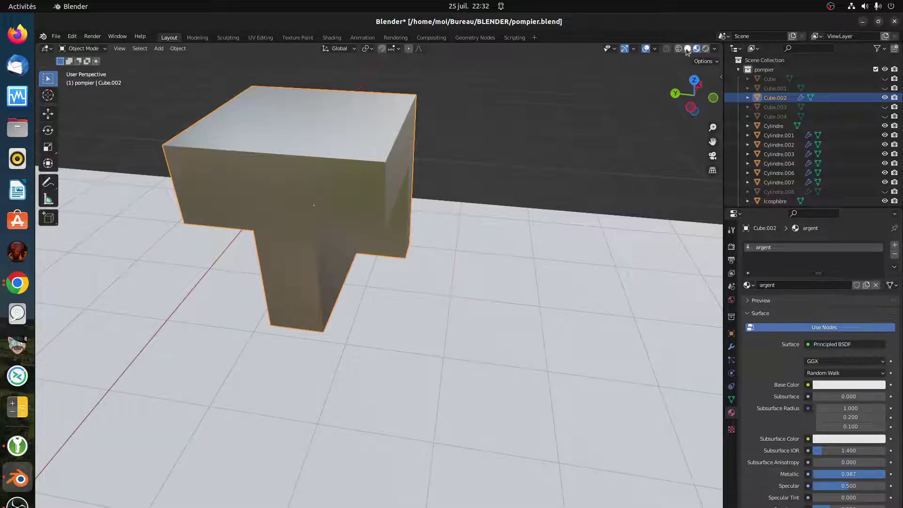
pyautogui.click(706, 48)
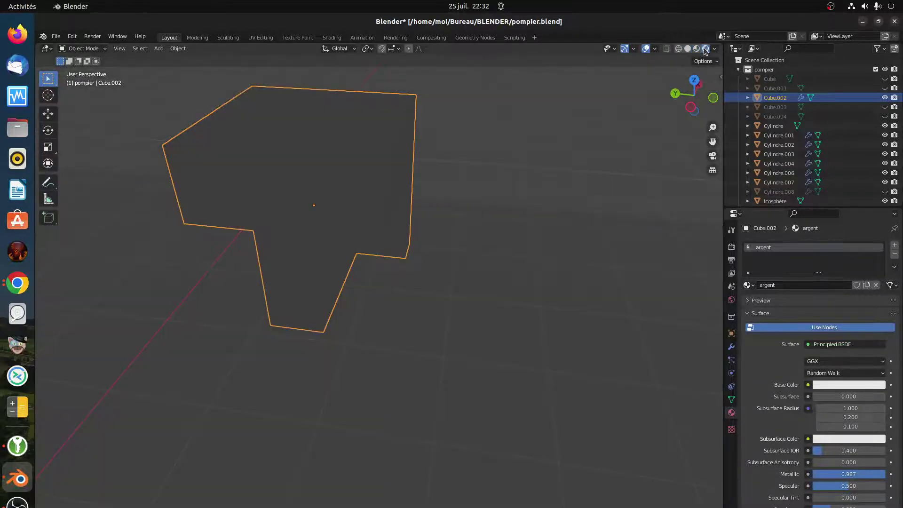
pyautogui.click(698, 49)
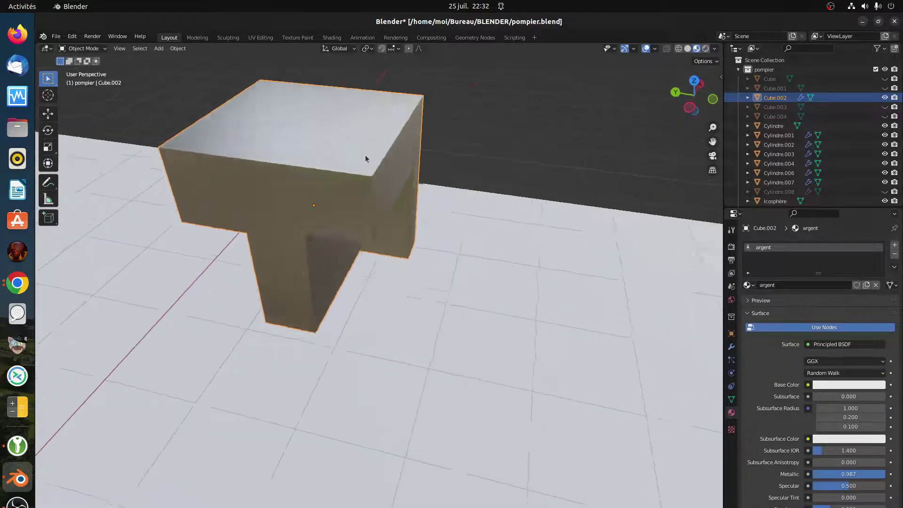
pyautogui.moveTo(365, 154); pyautogui.dragTo(441, 171, button='middle')
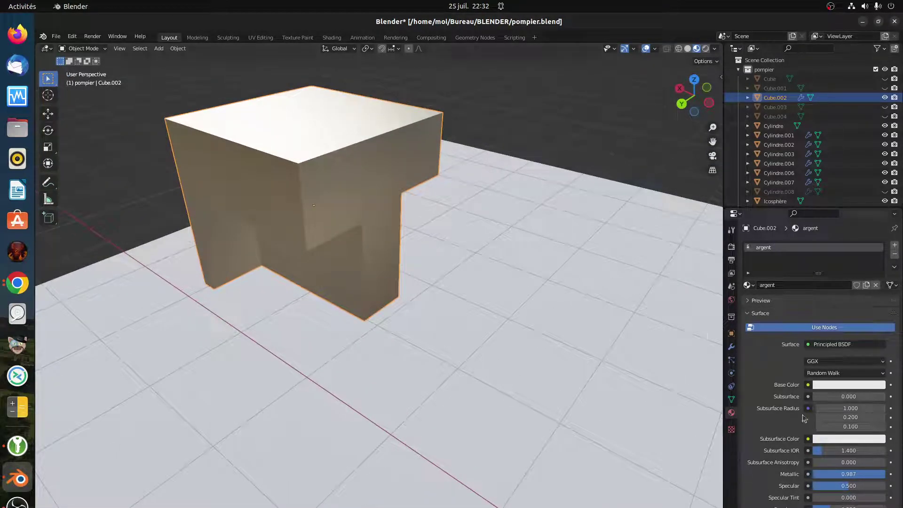
# Set the argent material's base color to crimson red and check its reflections from several sides
pyautogui.click(834, 385)
pyautogui.moveTo(839, 285); pyautogui.dragTo(849, 317)
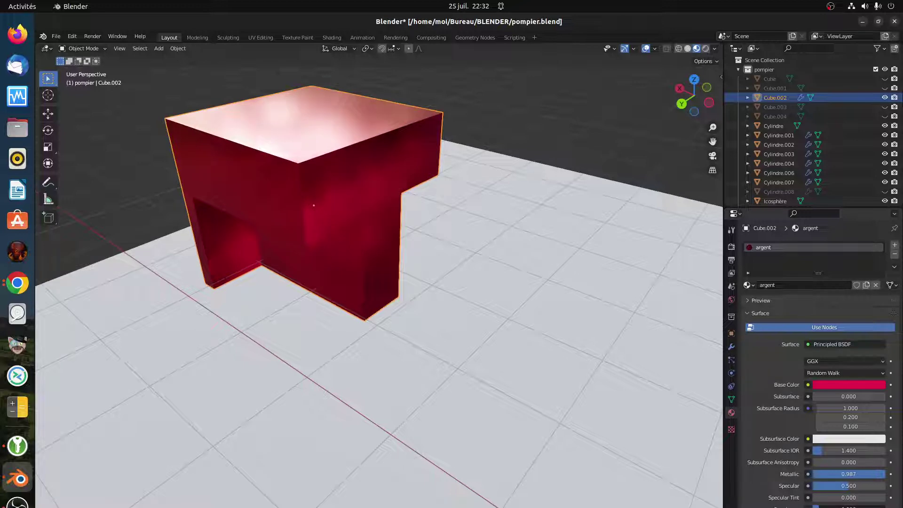
pyautogui.moveTo(507, 405); pyautogui.dragTo(428, 384, button='middle')
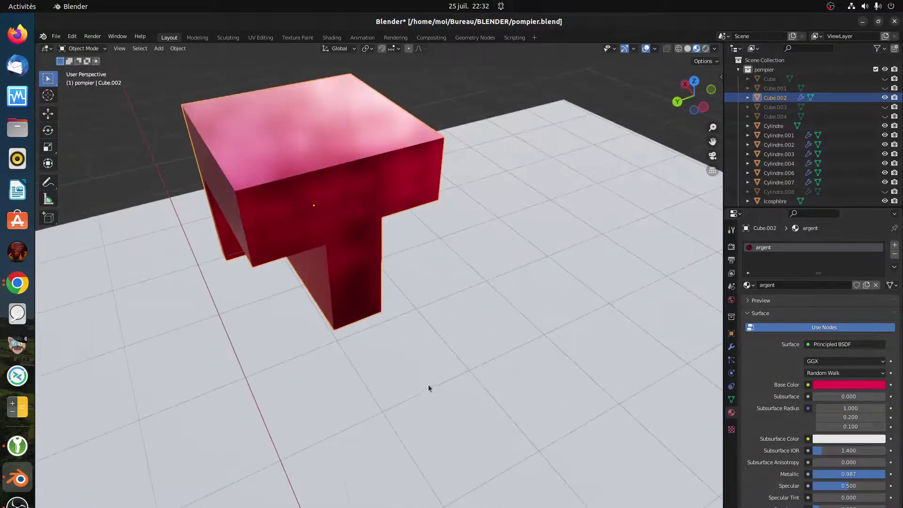
pyautogui.moveTo(381, 141); pyautogui.dragTo(367, 228, button='middle')
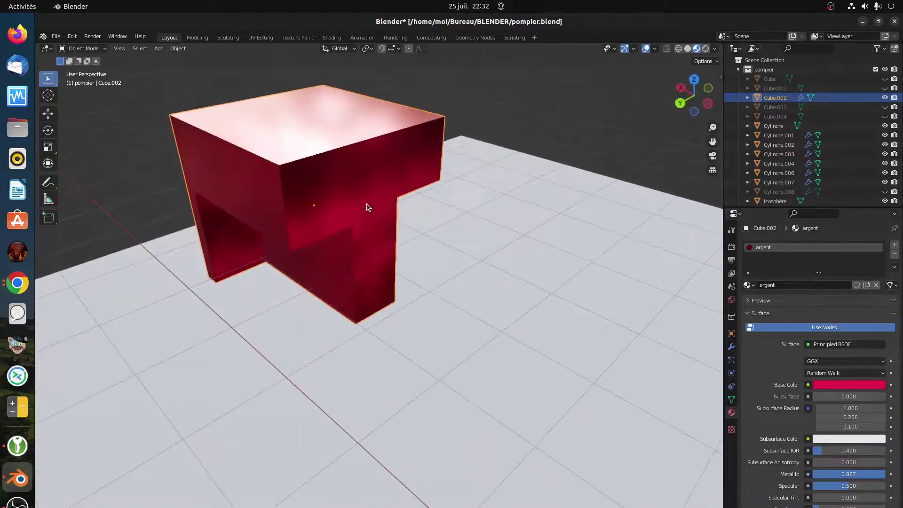
# Darken the grey base color of the firefighter's helmet, keep its Metallic value at 1.0 and check the reflections from several sides
pyautogui.scroll(-3, 367, 207)
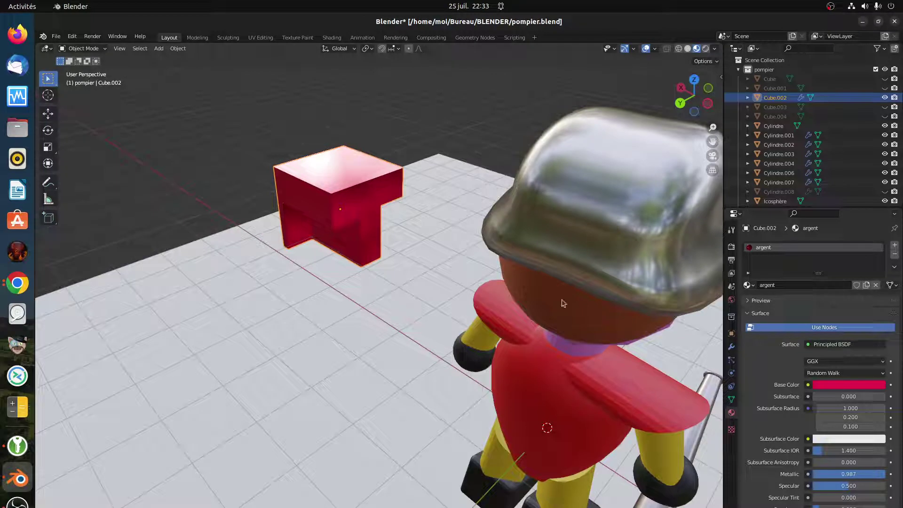
pyautogui.click(608, 228)
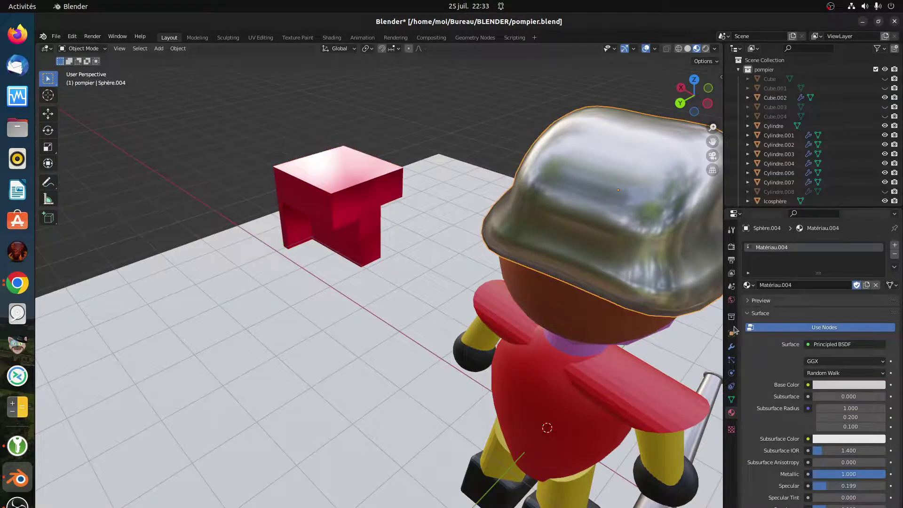
pyautogui.click(830, 385)
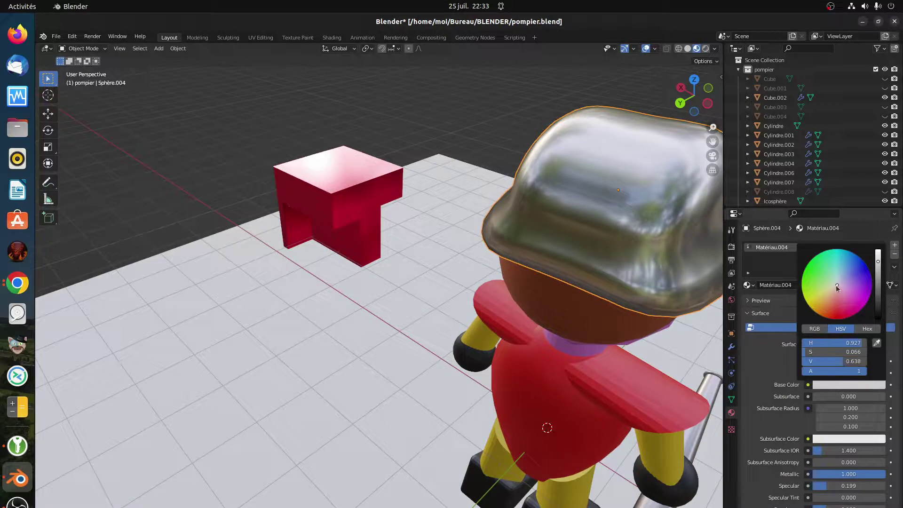
pyautogui.moveTo(878, 266); pyautogui.dragTo(878, 288)
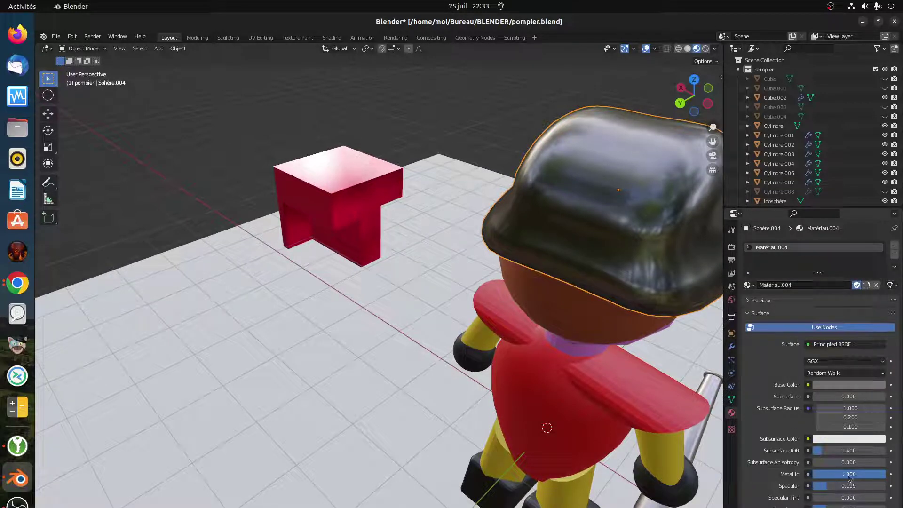
pyautogui.click(861, 474)
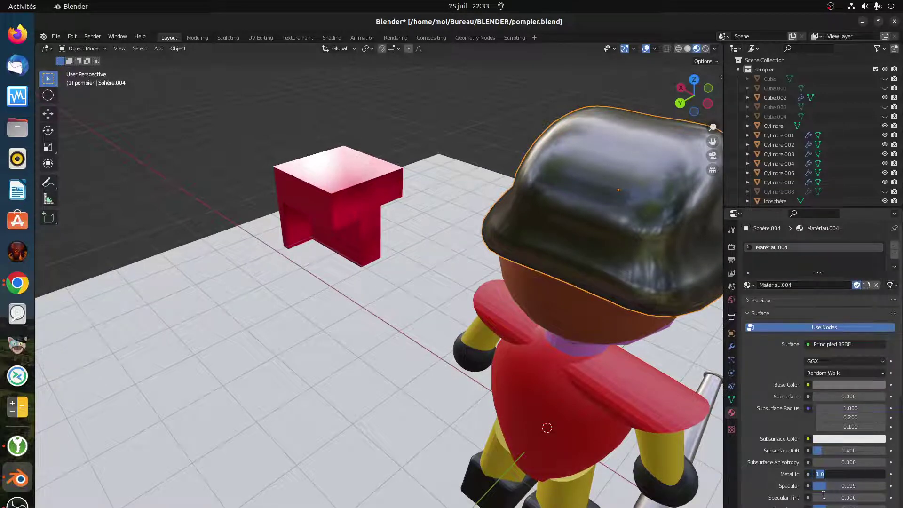
pyautogui.press('Return')
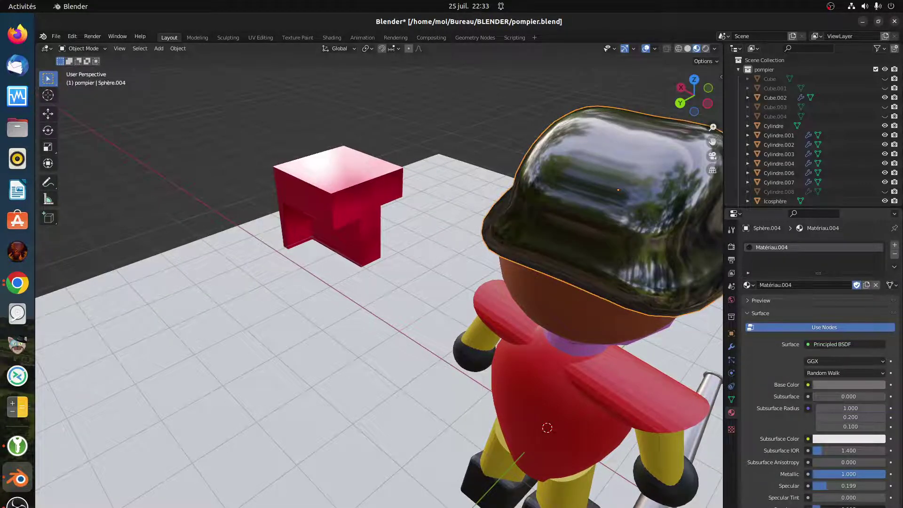
pyautogui.scroll(-2, 624, 395)
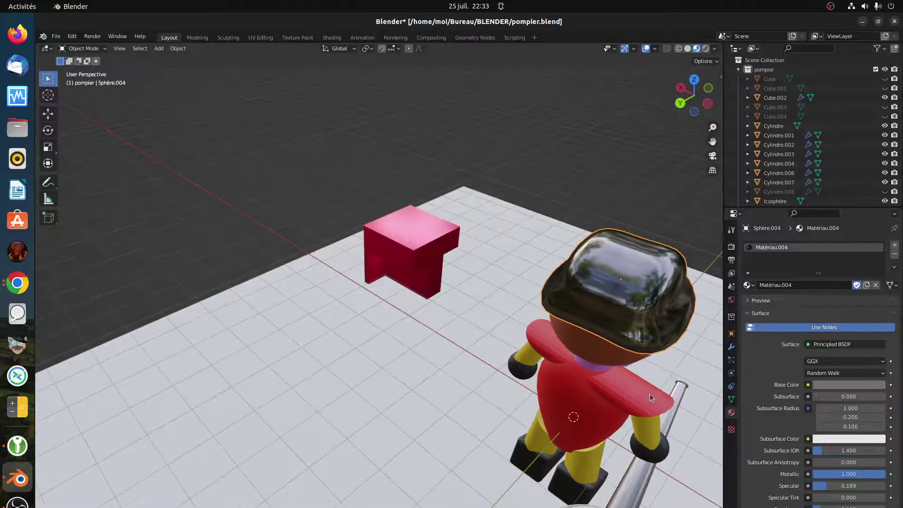
pyautogui.moveTo(651, 395); pyautogui.dragTo(565, 382, button='middle')
pyautogui.moveTo(633, 389); pyautogui.dragTo(722, 398, button='middle')
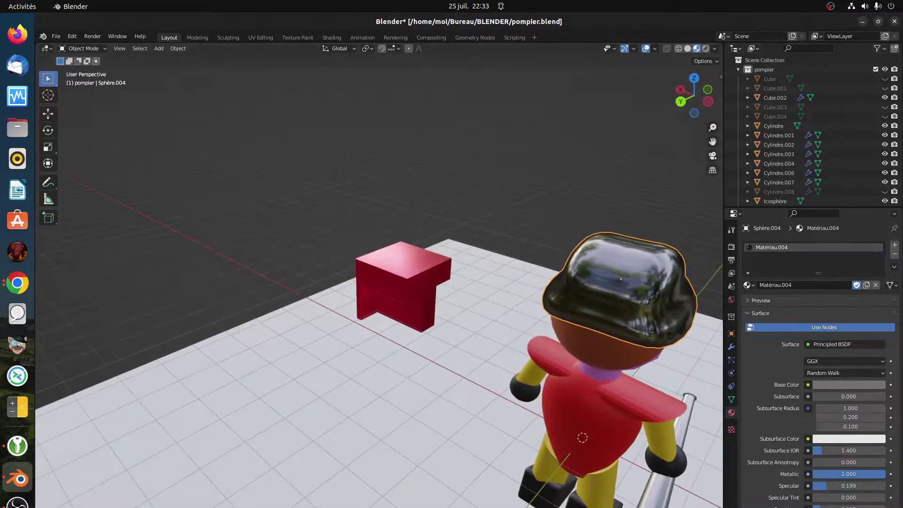
pyautogui.moveTo(400, 397); pyautogui.dragTo(430, 392, button='middle')
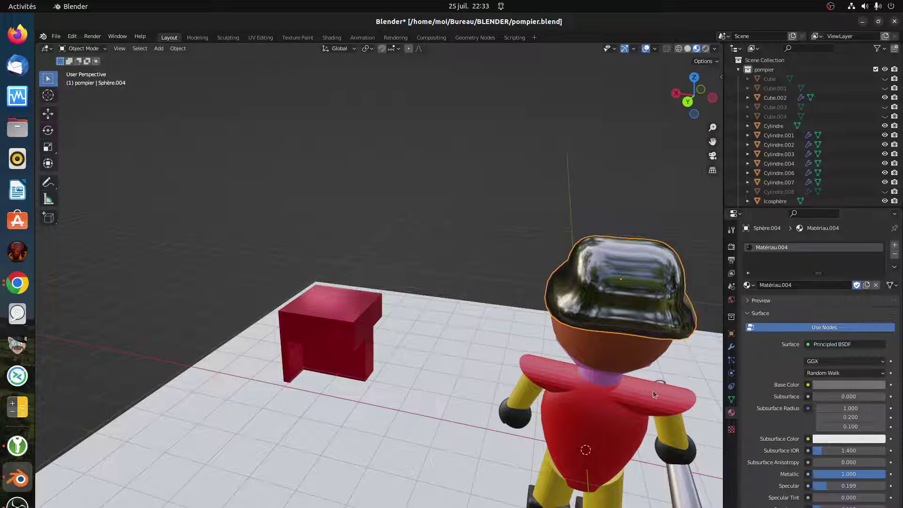
# Darken the base color of the firefighter's hair sphere to a deep brown
pyautogui.click(617, 356)
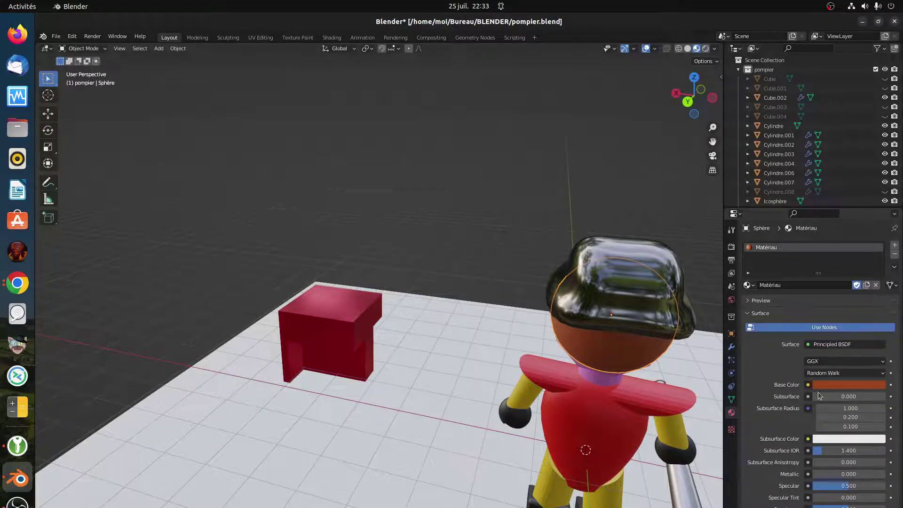
pyautogui.moveTo(587, 431); pyautogui.dragTo(658, 380, button='middle')
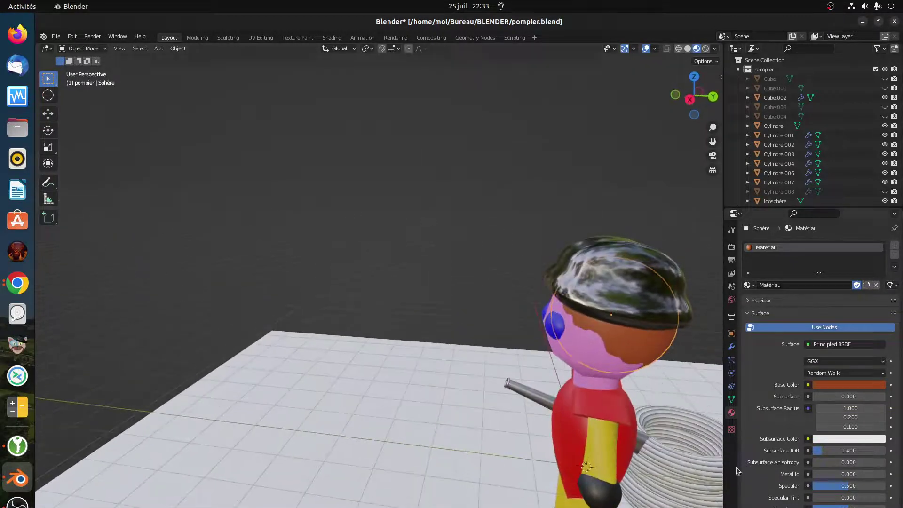
pyautogui.click(827, 384)
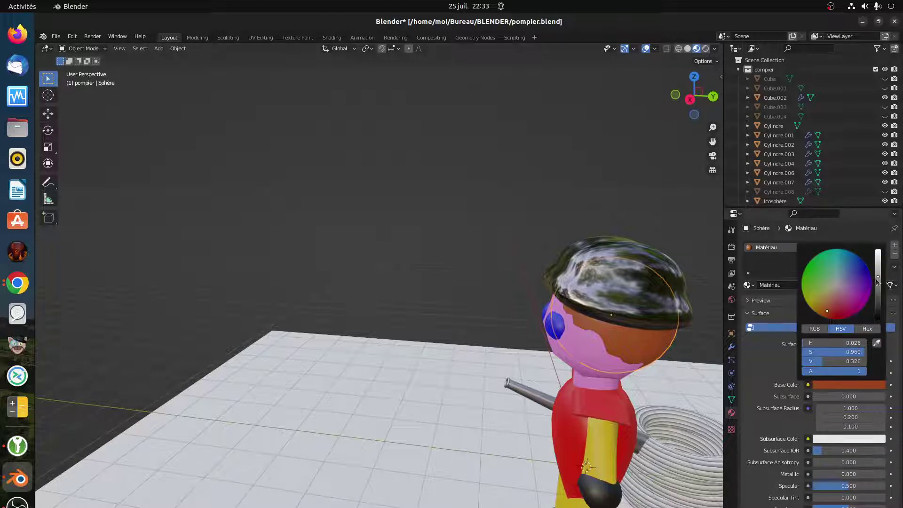
pyautogui.moveTo(878, 278); pyautogui.dragTo(877, 298)
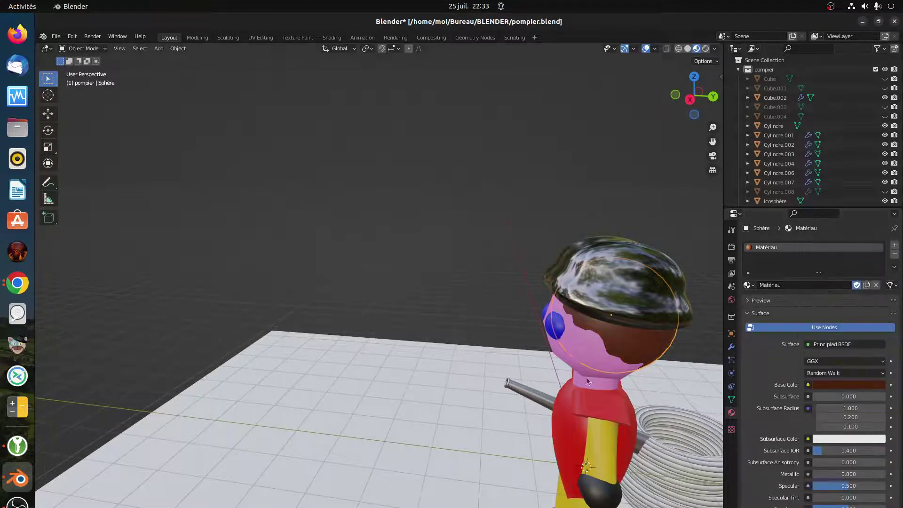
# Set the base color of the firefighter's head to a more saturated magenta and check the face from the front
pyautogui.moveTo(586, 378); pyautogui.dragTo(627, 357, button='middle')
pyautogui.click(627, 356)
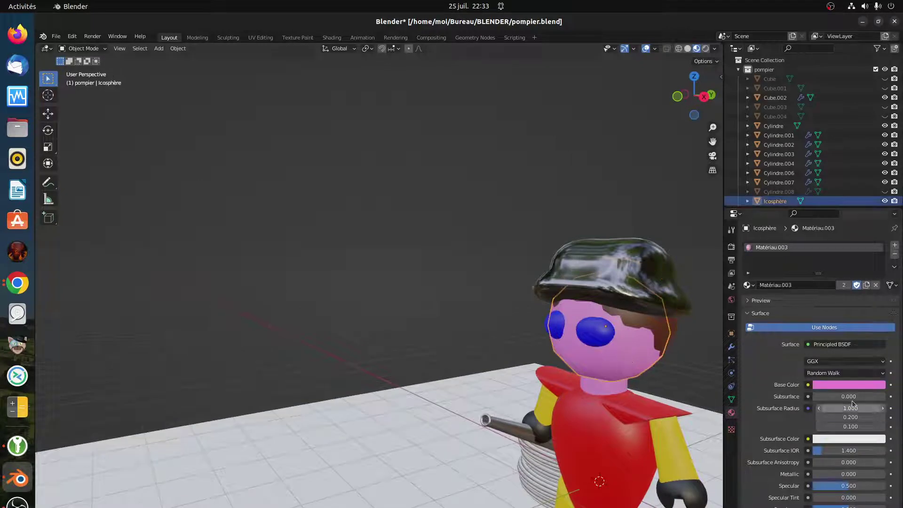
pyautogui.click(856, 386)
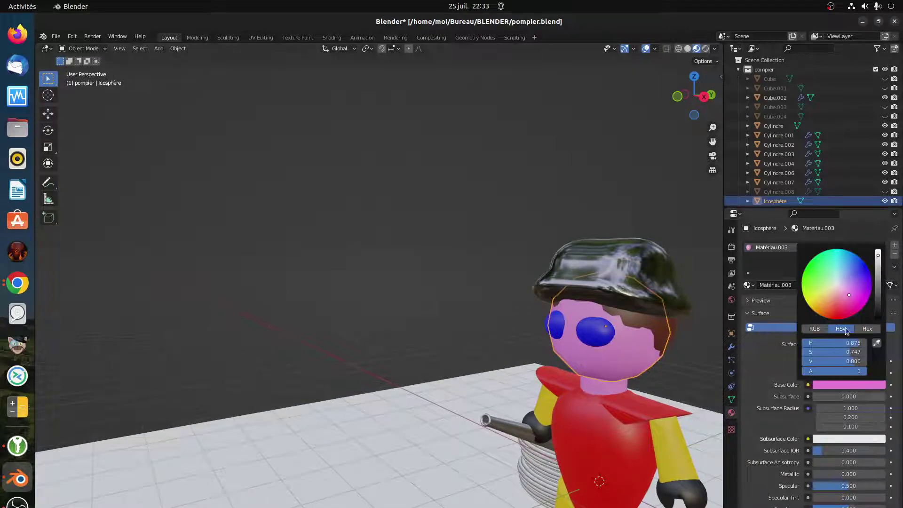
pyautogui.moveTo(847, 293); pyautogui.dragTo(855, 295)
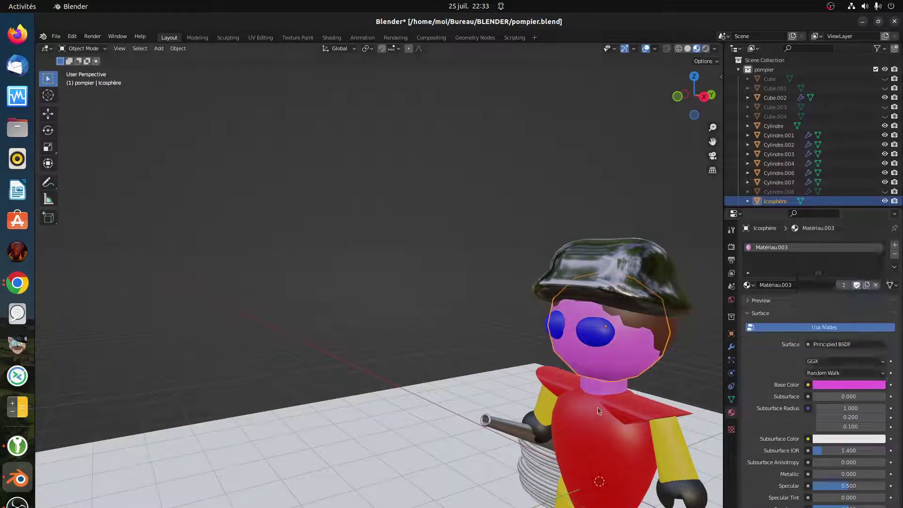
pyautogui.moveTo(607, 455); pyautogui.dragTo(642, 469, button='middle')
pyautogui.scroll(8, 636, 466)
pyautogui.scroll(-8, 635, 464)
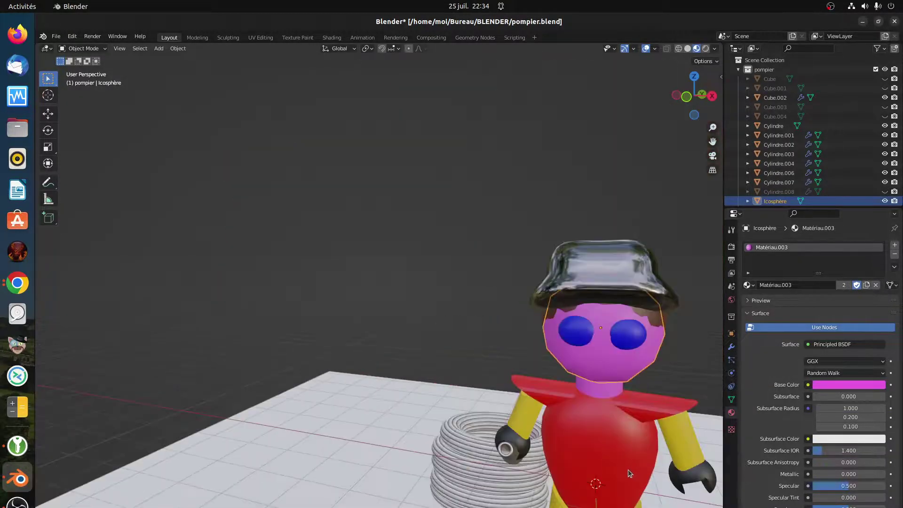
pyautogui.keyDown('shift'); pyautogui.moveTo(636, 465); pyautogui.dragTo(574, 431, button='middle'); pyautogui.keyUp('shift')
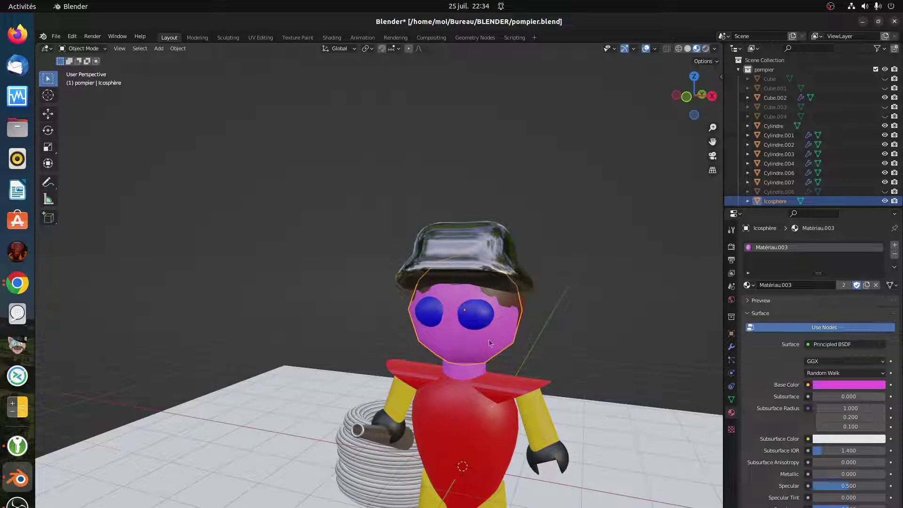
# Set the scene's render engine to Cycles and look through its sampling and bake settings
pyautogui.click(505, 393)
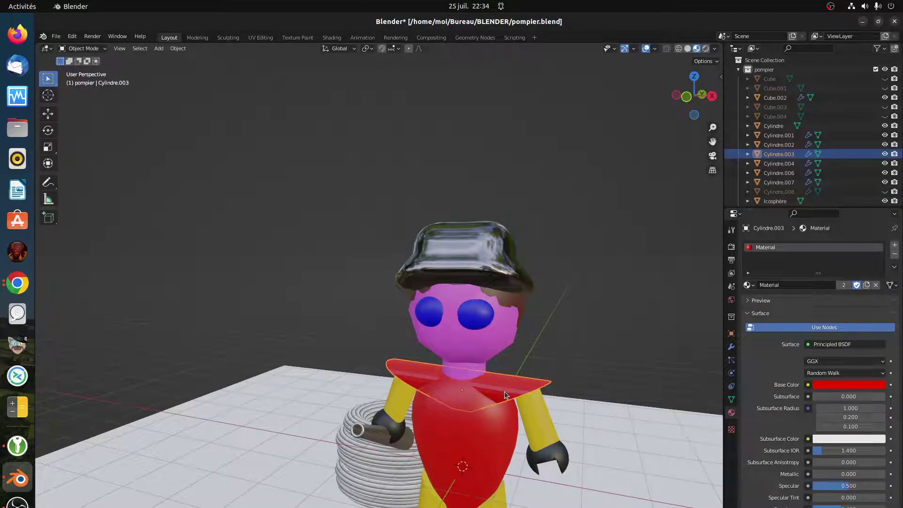
pyautogui.click(495, 334)
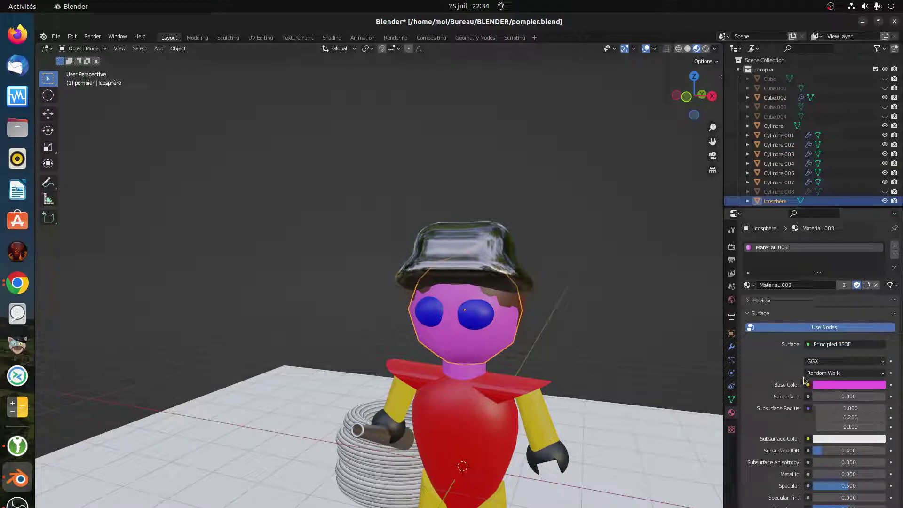
pyautogui.click(731, 230)
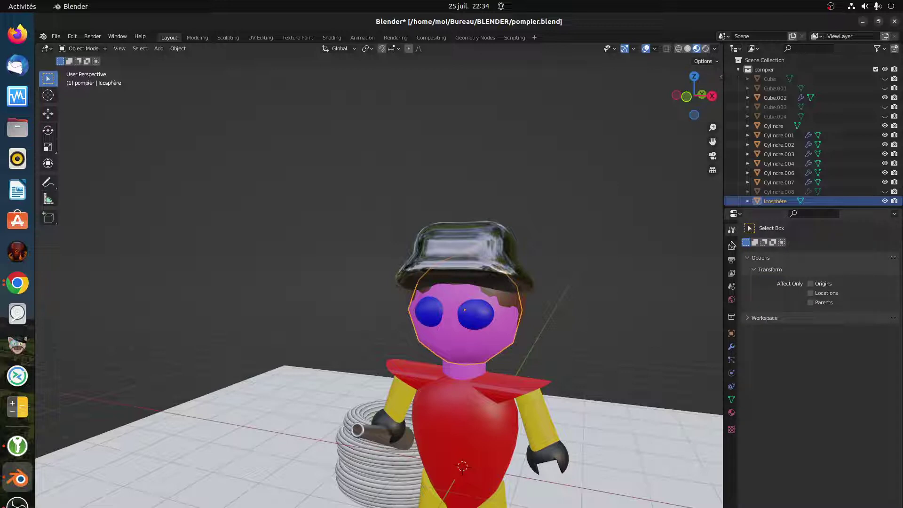
pyautogui.click(732, 247)
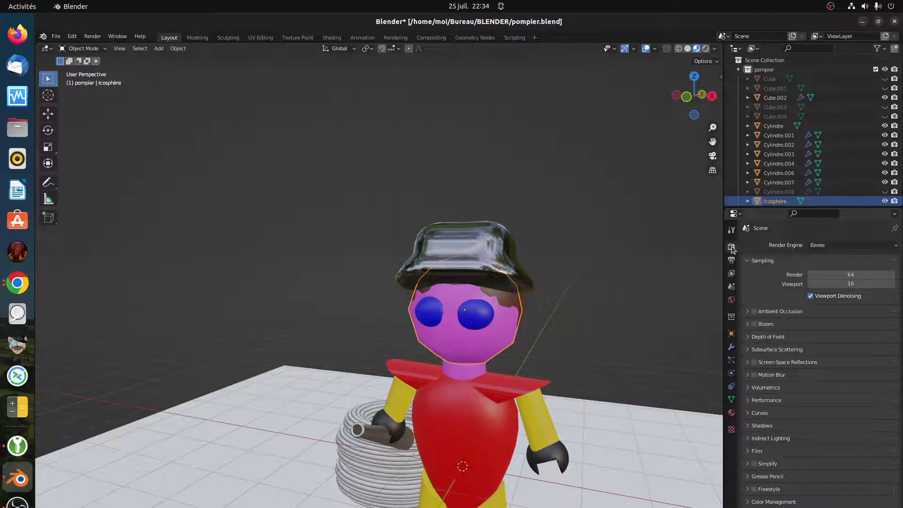
pyautogui.click(840, 246)
pyautogui.click(821, 276)
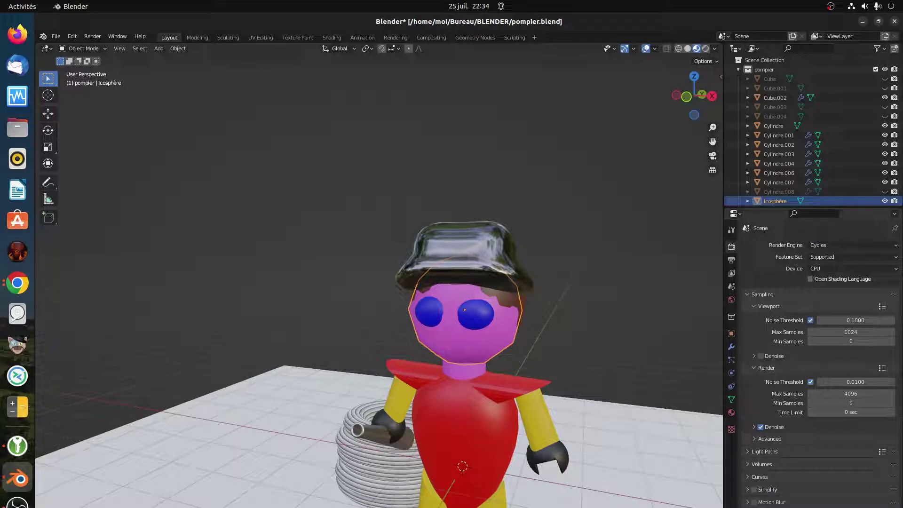
pyautogui.scroll(-3, 784, 492)
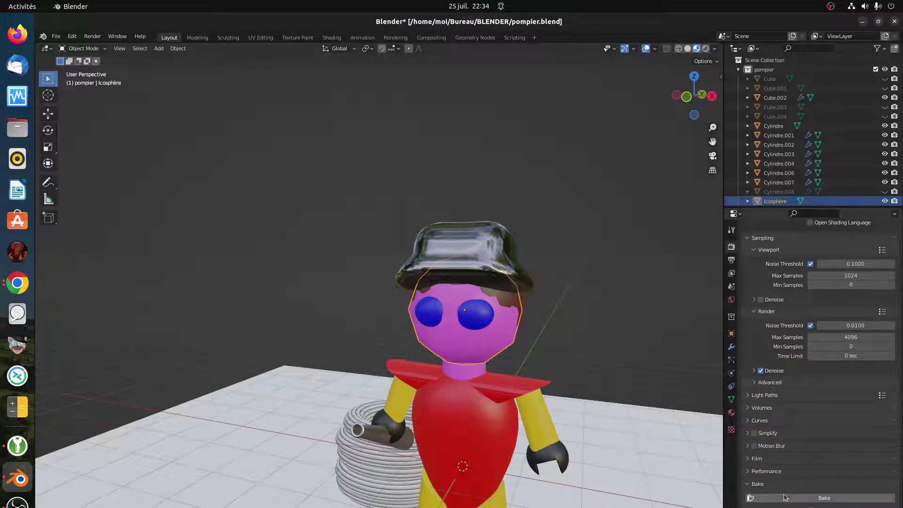
# Examine the material settings of the firefighter's torso, both arms and a glove, and view the whole figure from the side
pyautogui.click(461, 430)
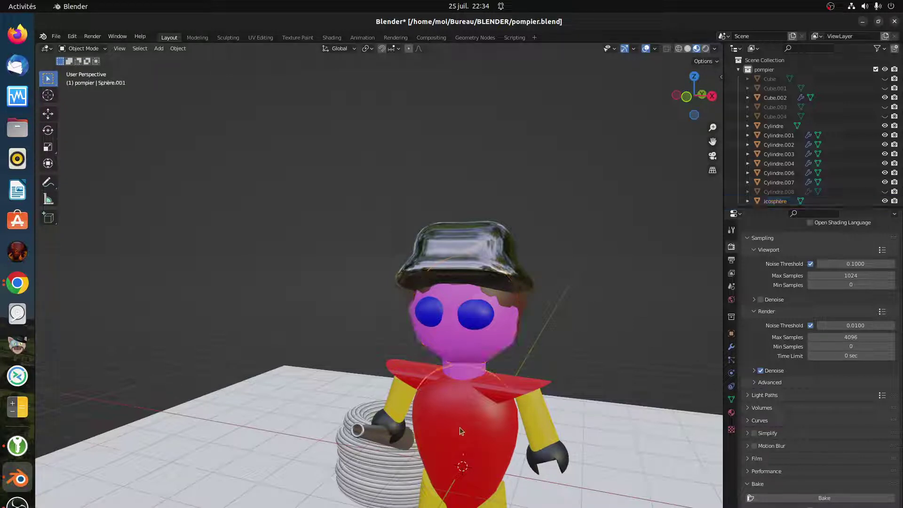
pyautogui.click(731, 413)
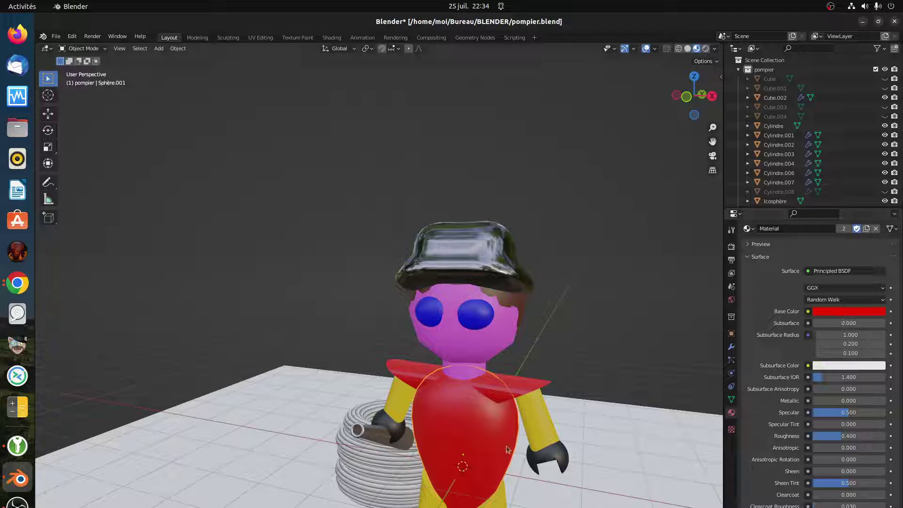
pyautogui.click(393, 402)
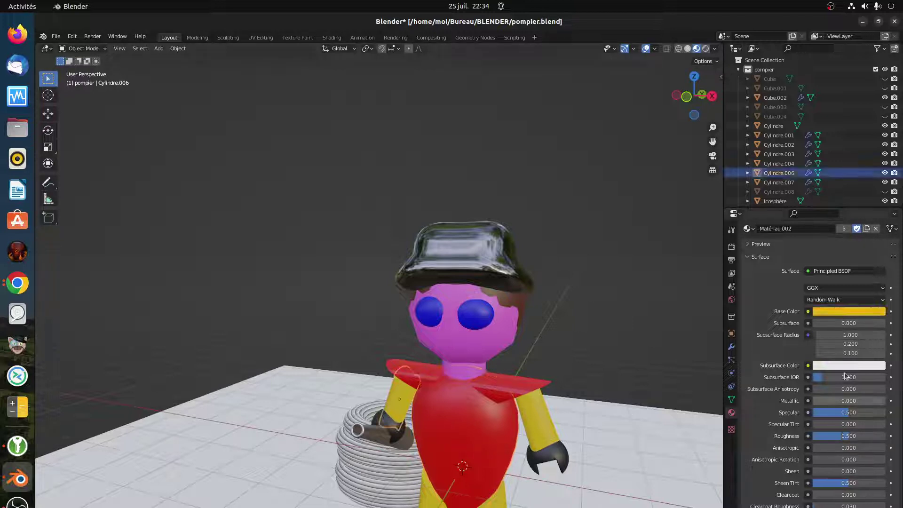
pyautogui.click(536, 428)
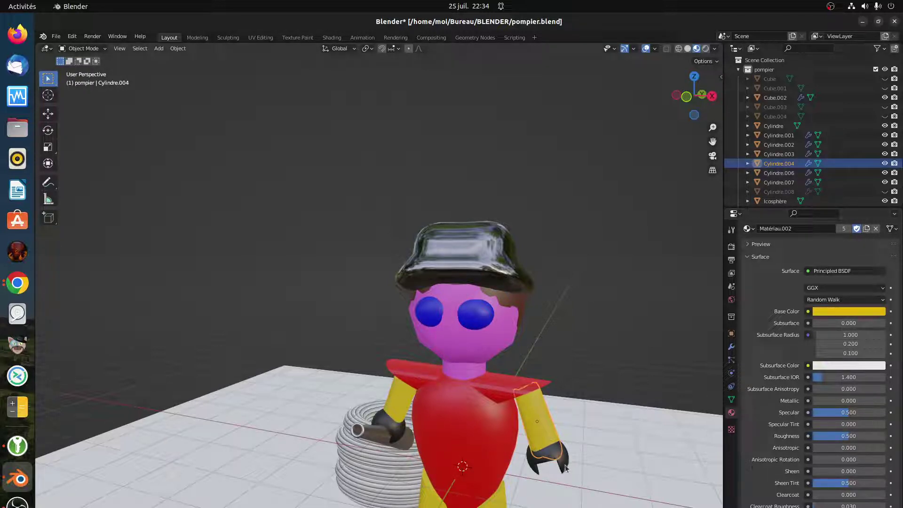
pyautogui.click(564, 466)
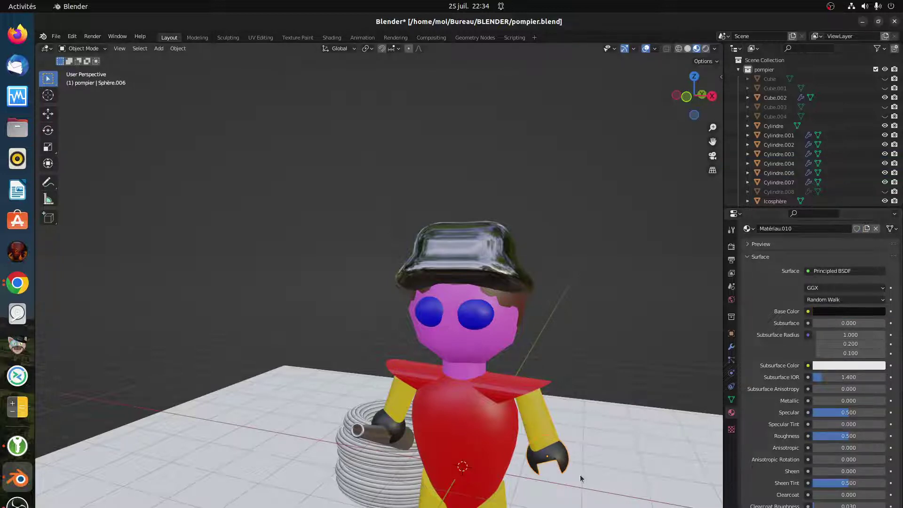
pyautogui.moveTo(579, 475); pyautogui.dragTo(541, 397, button='middle')
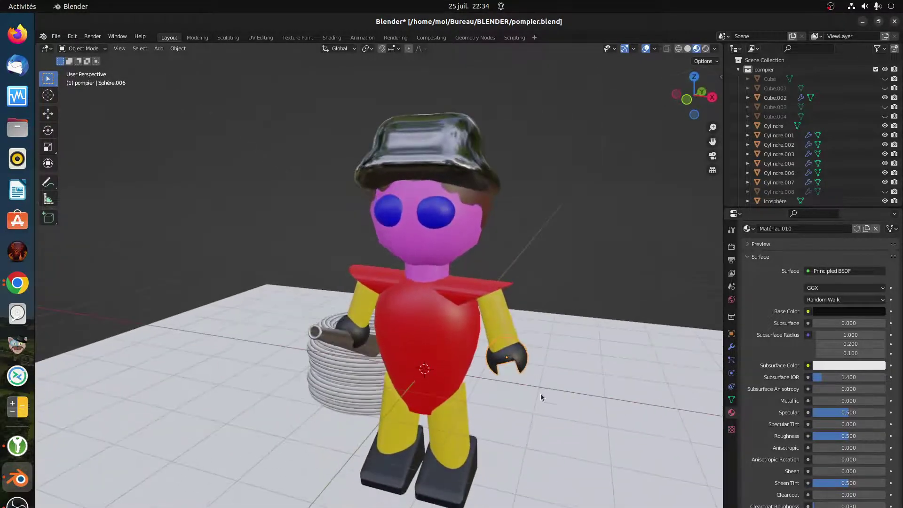
pyautogui.moveTo(494, 369); pyautogui.dragTo(579, 354, button='middle')
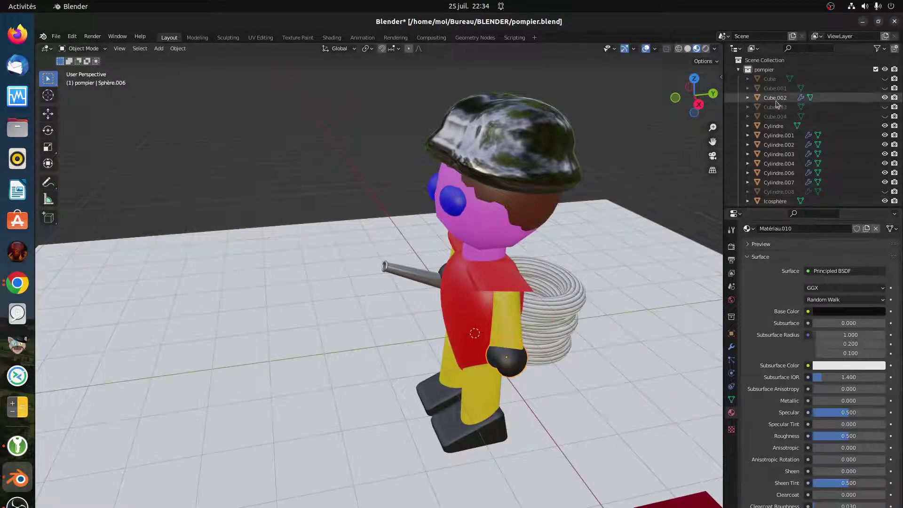
# Check the hidden Cube.001 for materials and the near glove for modifiers
pyautogui.click(775, 89)
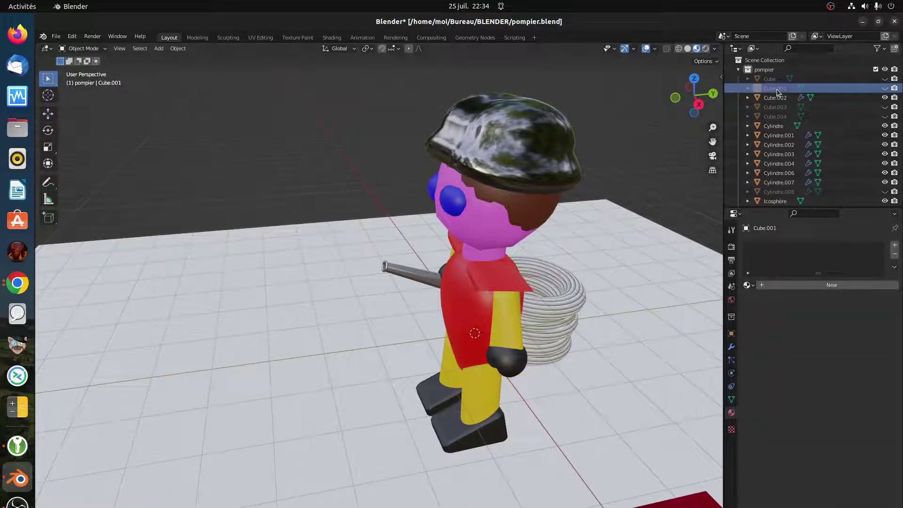
pyautogui.click(886, 80)
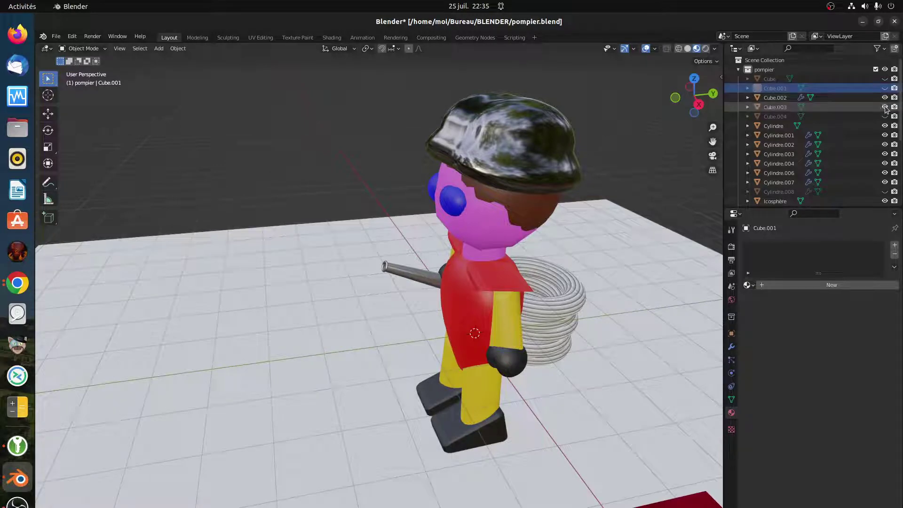
pyautogui.click(507, 370)
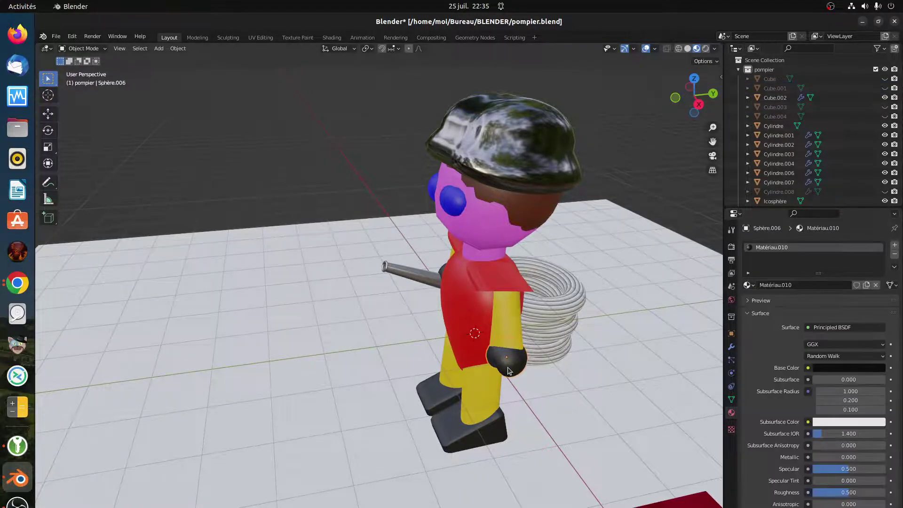
pyautogui.click(731, 347)
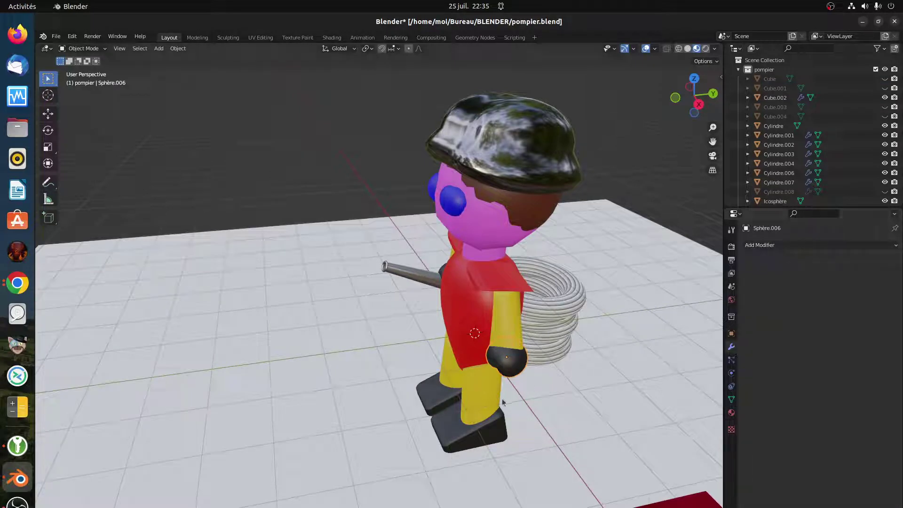
# Add a UV sphere with 32 segments, 16 rings and a 1 m radius at the world origin
pyautogui.moveTo(503, 402); pyautogui.dragTo(543, 373, button='middle')
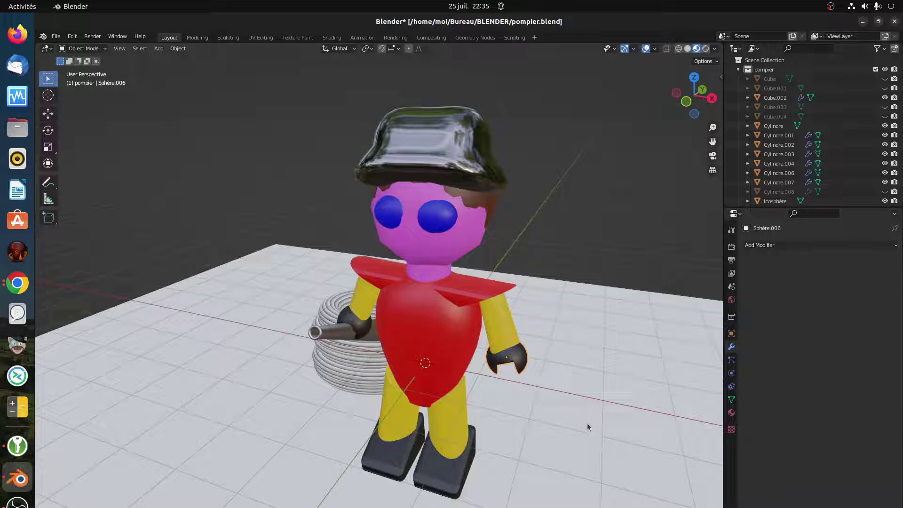
pyautogui.hotkey('shift', 'a')
pyautogui.moveTo(574, 364)
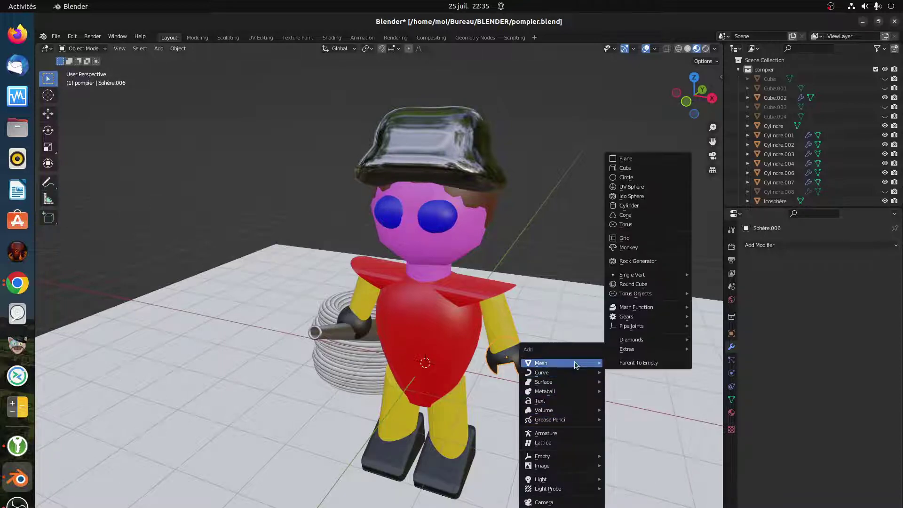
pyautogui.click(649, 189)
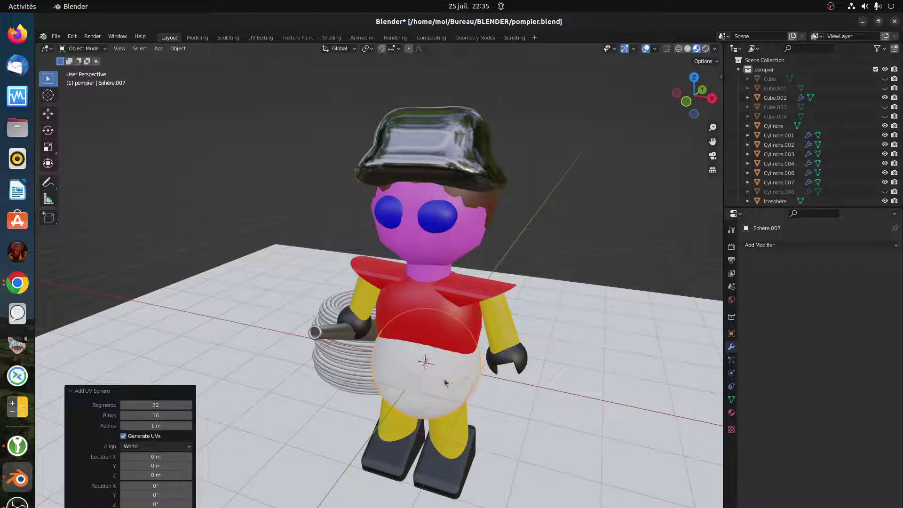
pyautogui.press('h')
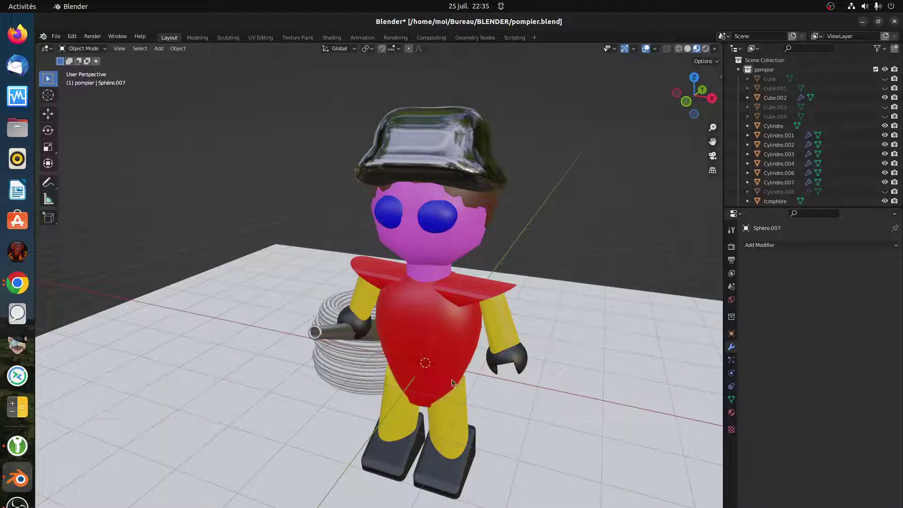
pyautogui.click(538, 373)
pyautogui.scroll(-6, 565, 401)
pyautogui.scroll(5, 565, 405)
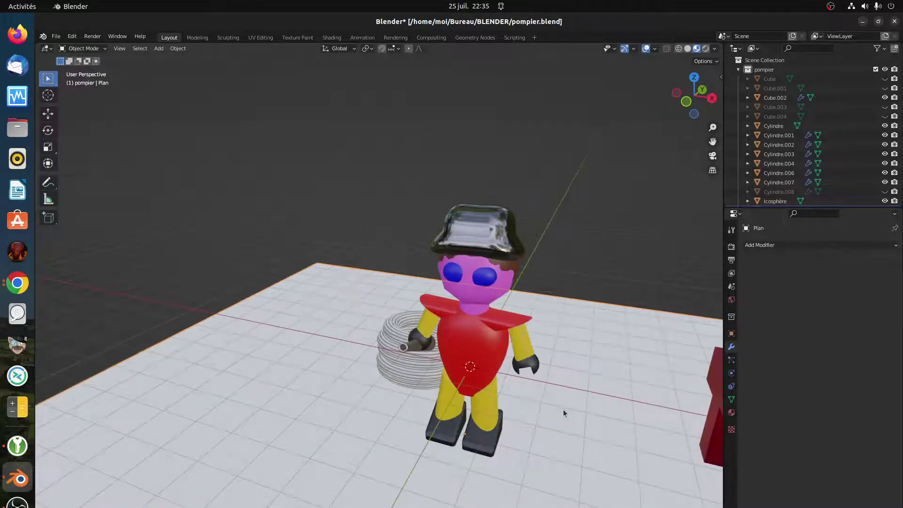
pyautogui.hotkey('shift', 'z')
pyautogui.hotkey('shift', 'z')
pyautogui.hotkey('ctrl', 'z')
pyautogui.hotkey('ctrl', 'z')
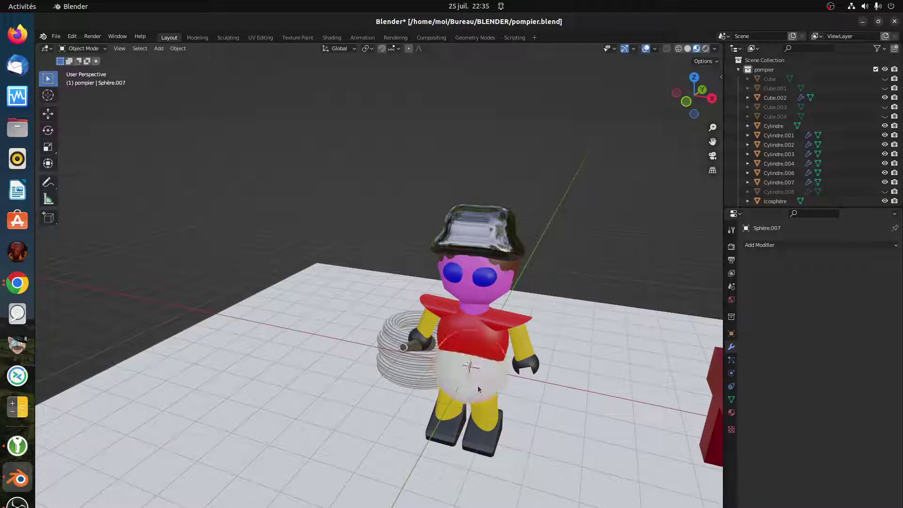
# Move the new sphere beside the firefighter, about 3.72 m along X, 1.58 m along Y and -0.28 m along Z
pyautogui.press('g')
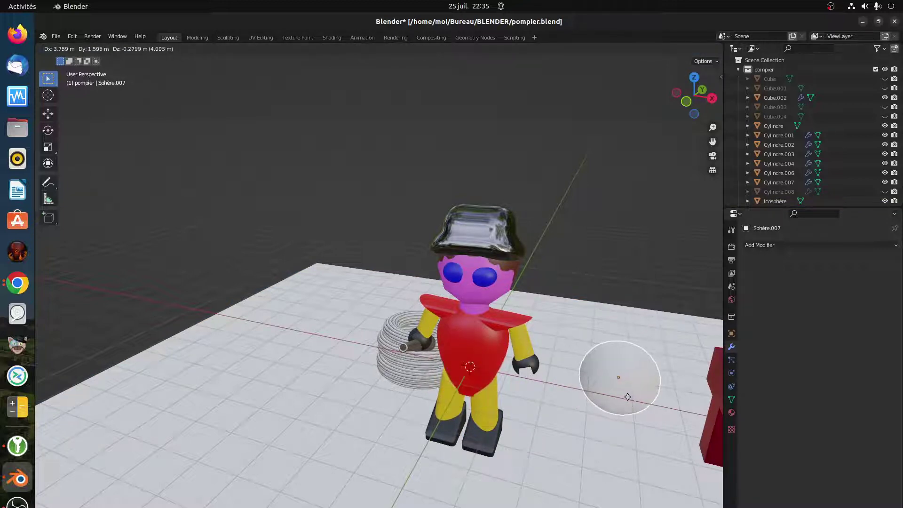
pyautogui.click(626, 398)
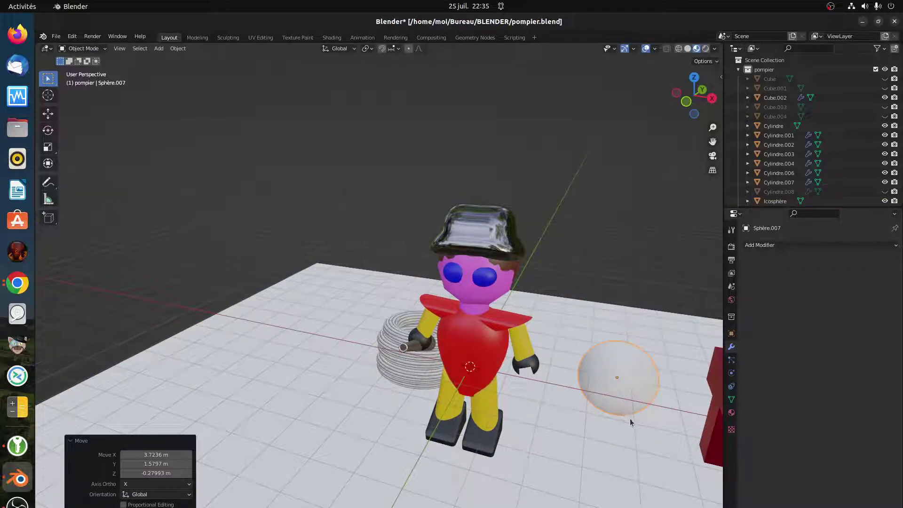
# Add a 2 m cube and move it onto the sphere, about 3.68 m along X, 1.48 m along Y and -0.47 m along Z
pyautogui.hotkey('shift', 'a')
pyautogui.moveTo(631, 421)
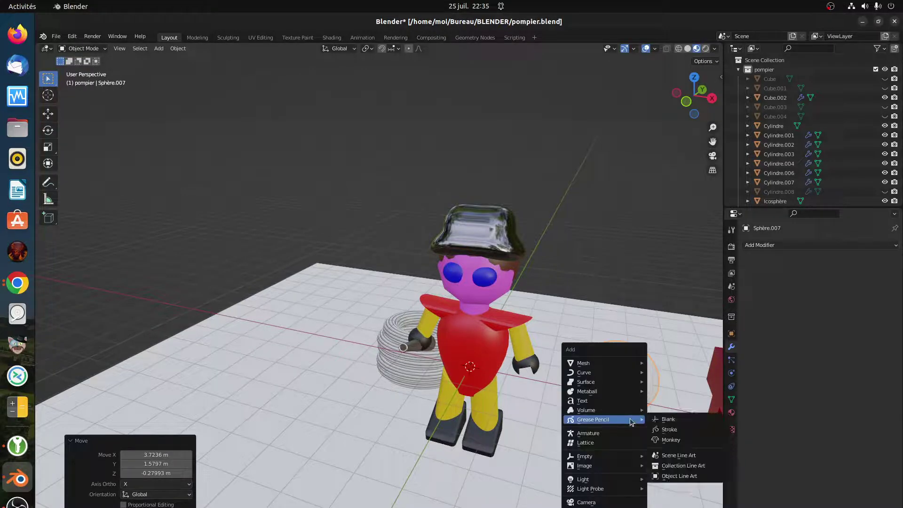
pyautogui.moveTo(616, 363)
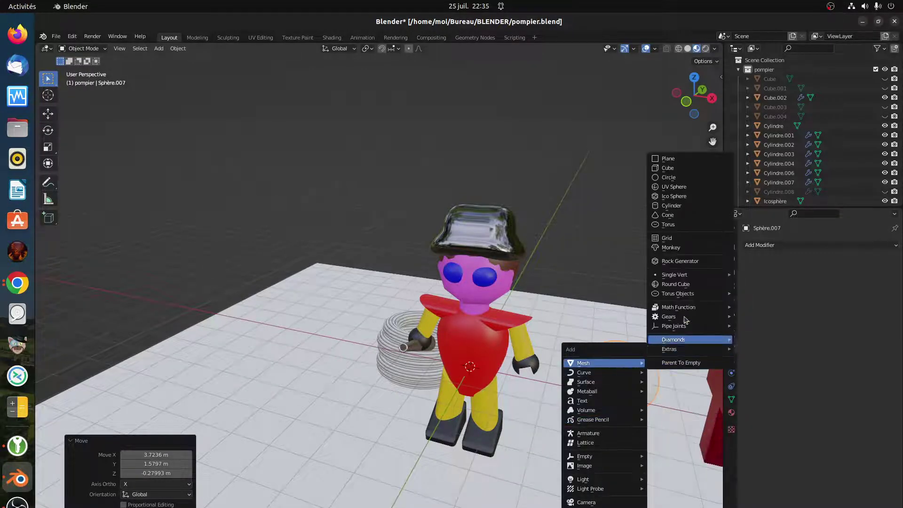
pyautogui.click(673, 168)
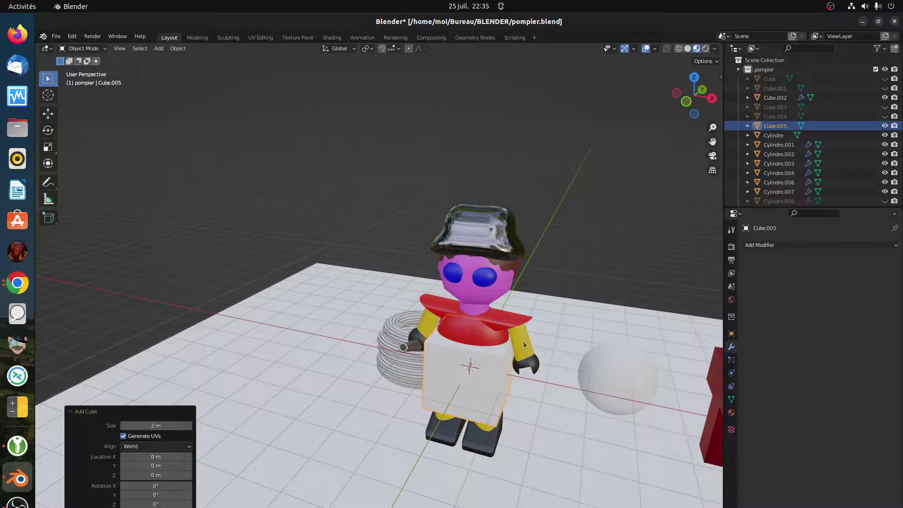
pyautogui.moveTo(487, 386); pyautogui.dragTo(635, 407)
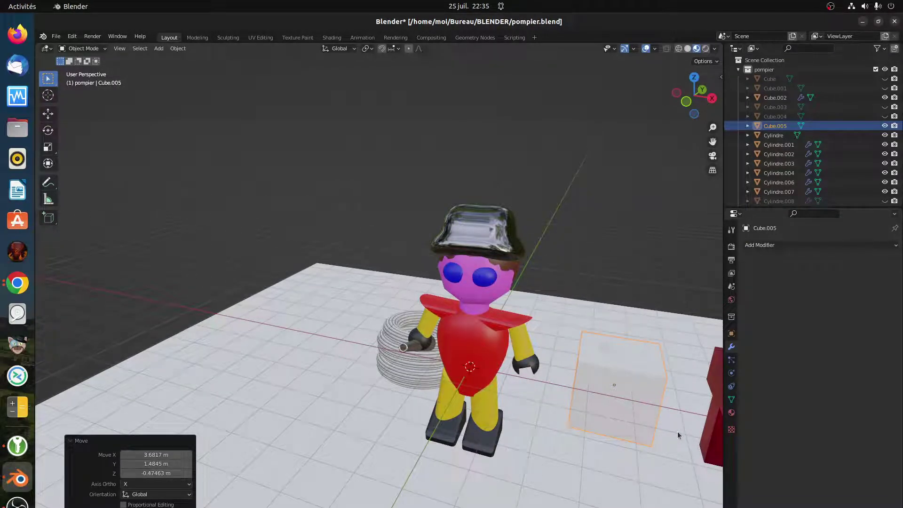
# Shape the cube into a long bar by scaling it uniformly by about 0.3, along Y by about 6.5, then uniformly by about 1.41
pyautogui.press('s')
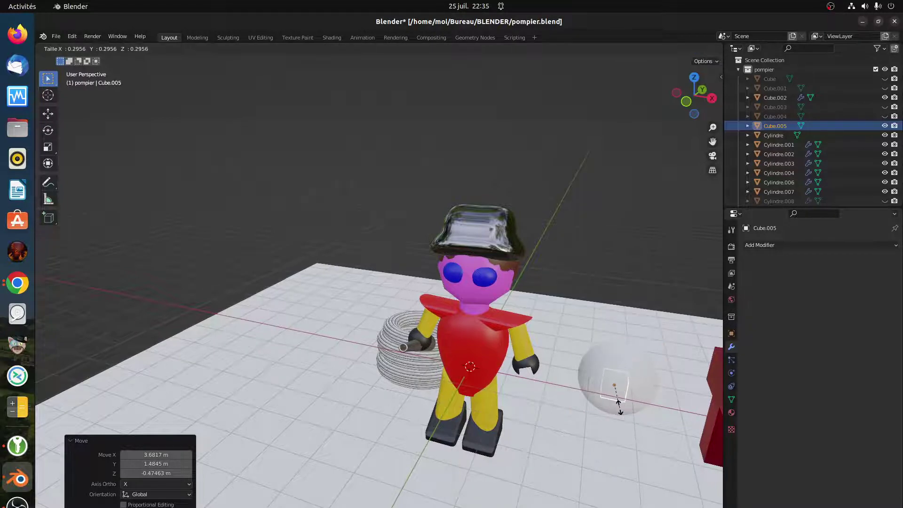
pyautogui.click(624, 412)
pyautogui.press('s')
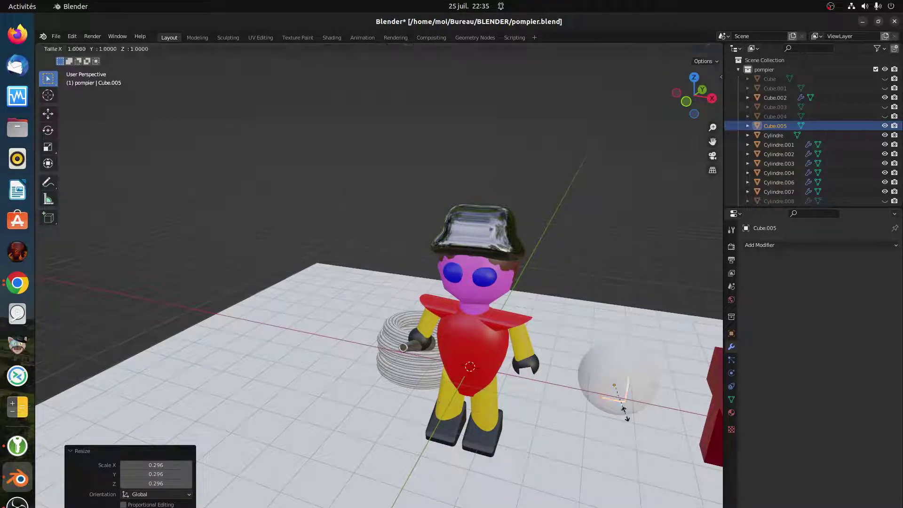
pyautogui.press('y')
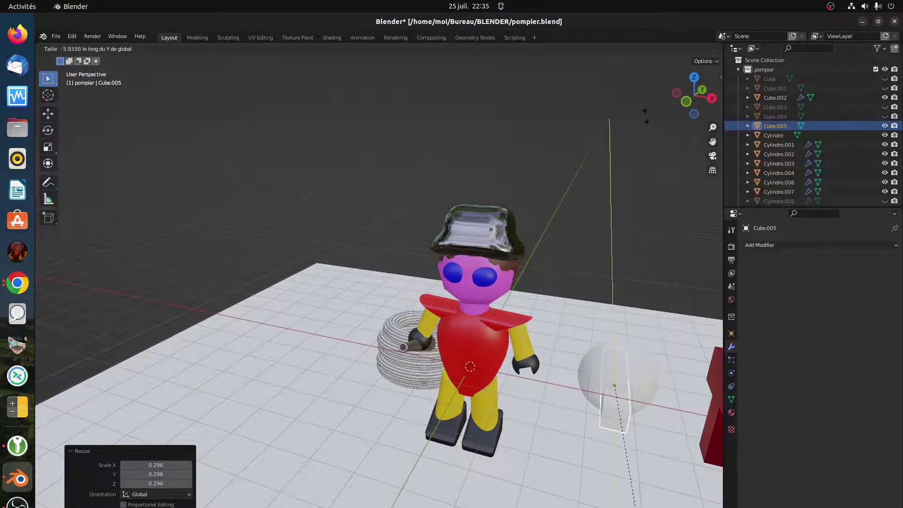
pyautogui.click(648, 128)
pyautogui.press('s')
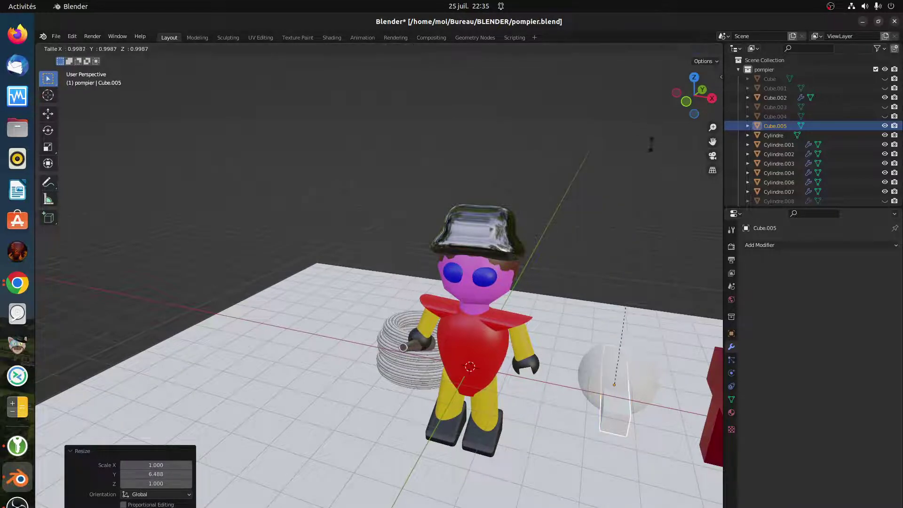
pyautogui.press('Return')
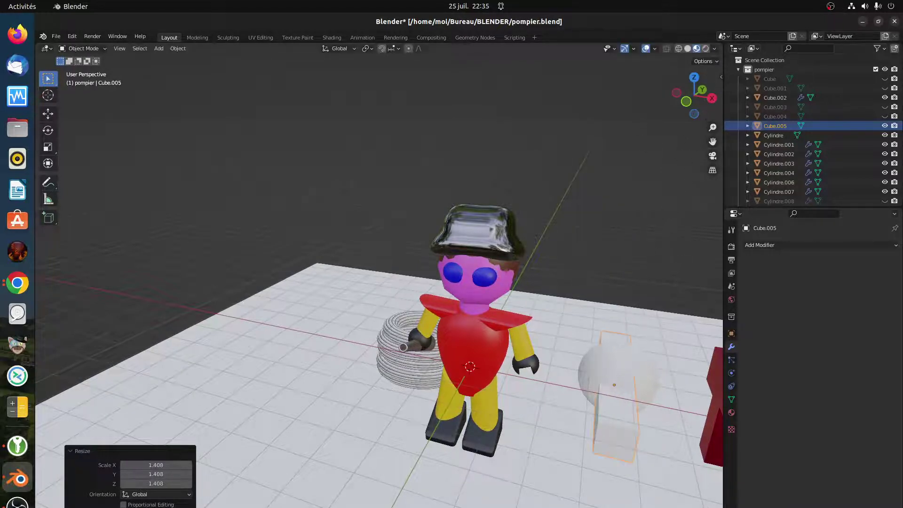
# Lower the bar about 0.37 m along Z so it crosses the sphere's lower part, and enlarge it slightly
pyautogui.moveTo(611, 483); pyautogui.dragTo(641, 416, button='middle')
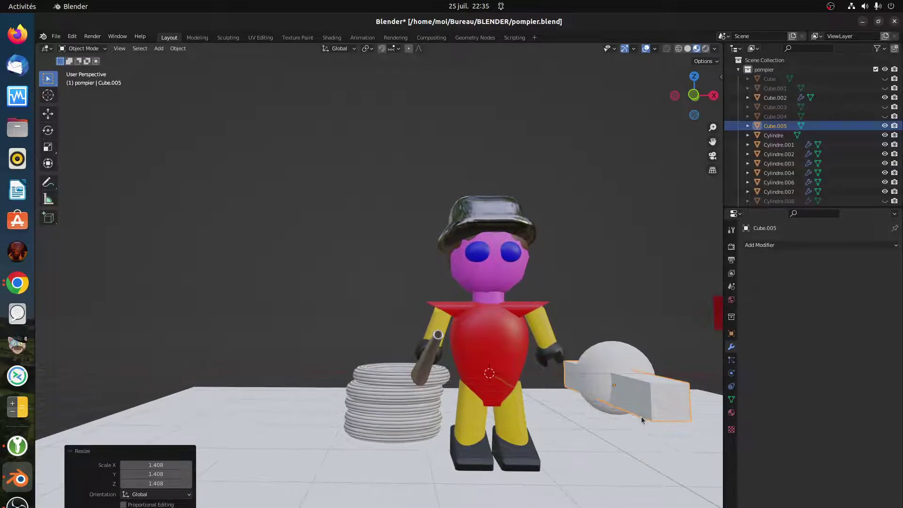
pyautogui.press('g')
pyautogui.press('z')
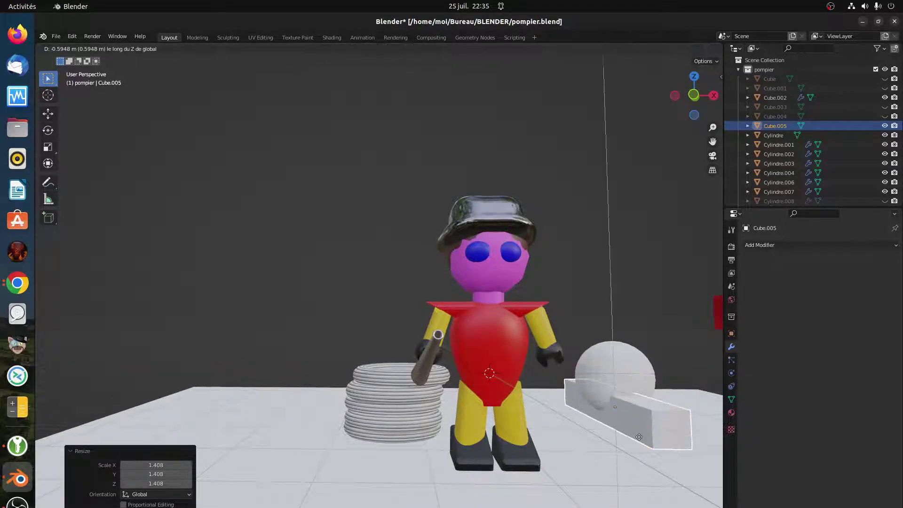
pyautogui.press('Return')
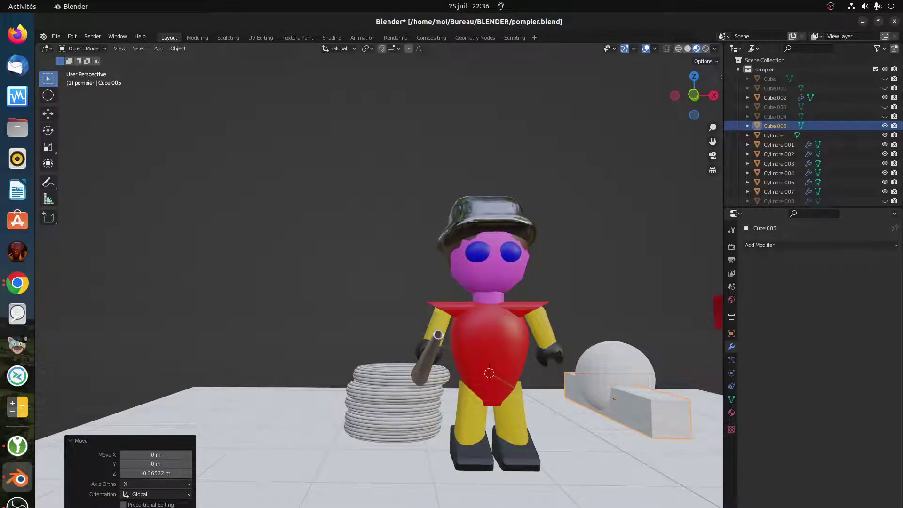
pyautogui.press('s')
pyautogui.press('Return')
# Cut the bar out of the sphere with a Boolean Difference modifier using Cube.005 as its object, and hide the bar
pyautogui.moveTo(668, 470); pyautogui.dragTo(641, 481, button='middle')
pyautogui.click(623, 360)
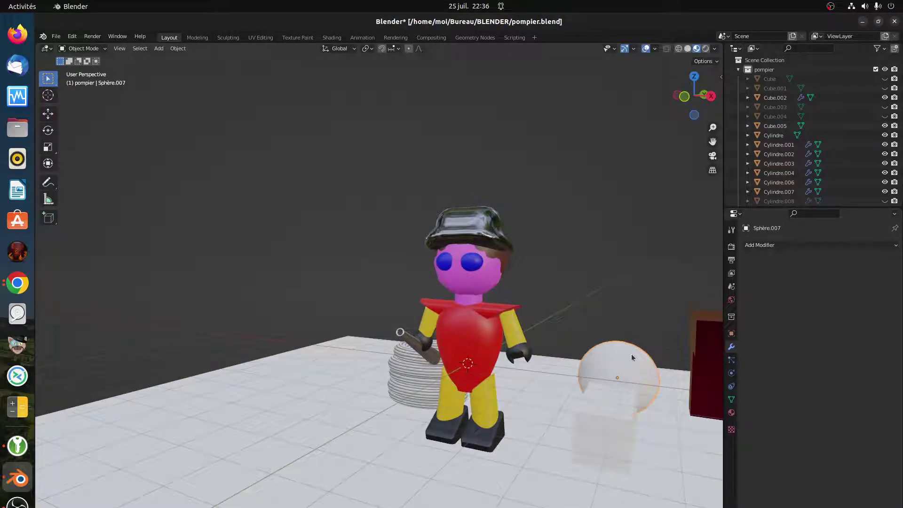
pyautogui.click(757, 246)
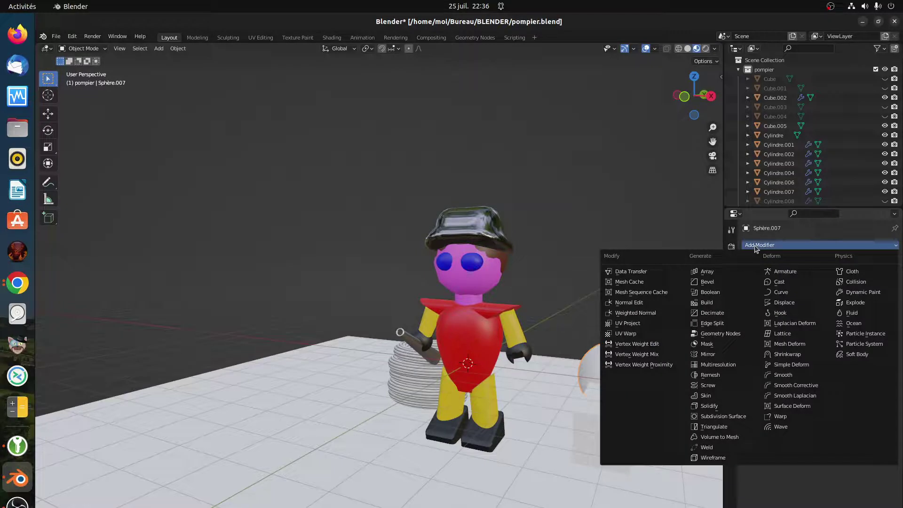
pyautogui.click(713, 294)
pyautogui.click(878, 298)
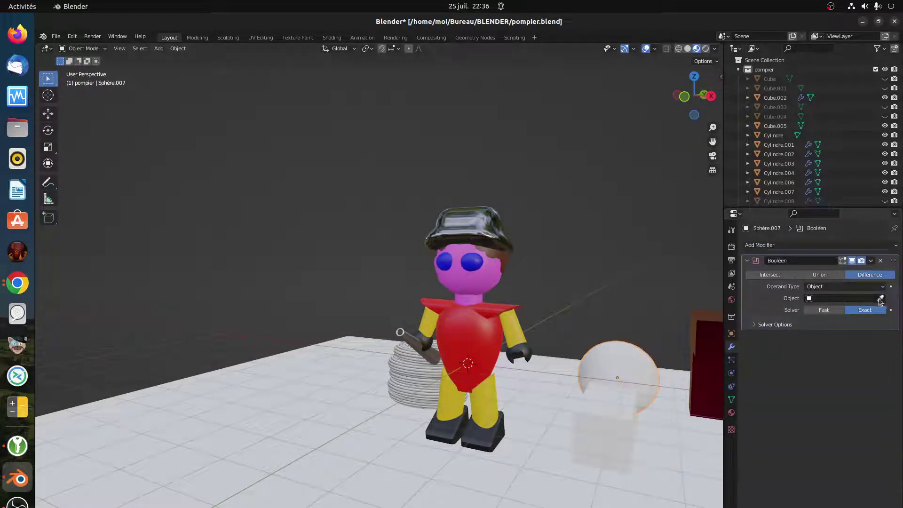
pyautogui.click(590, 442)
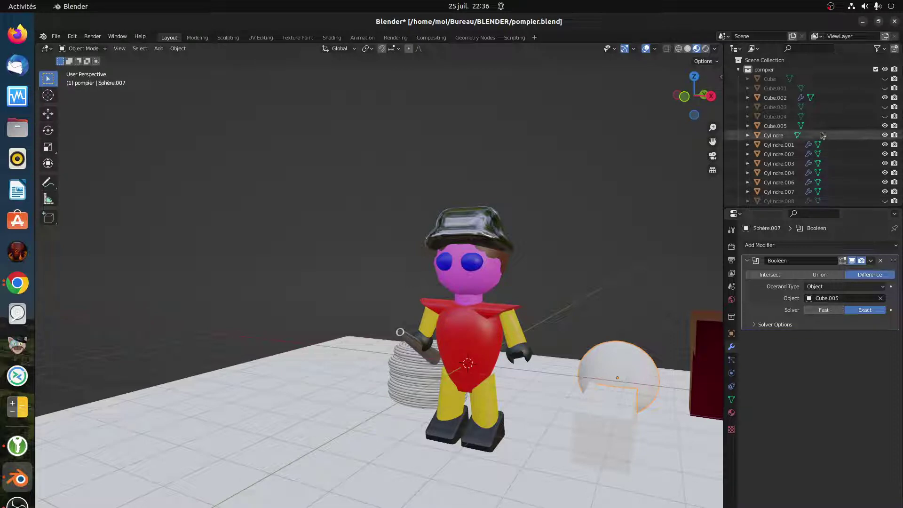
pyautogui.click(884, 126)
pyautogui.moveTo(648, 362); pyautogui.dragTo(625, 397, button='middle')
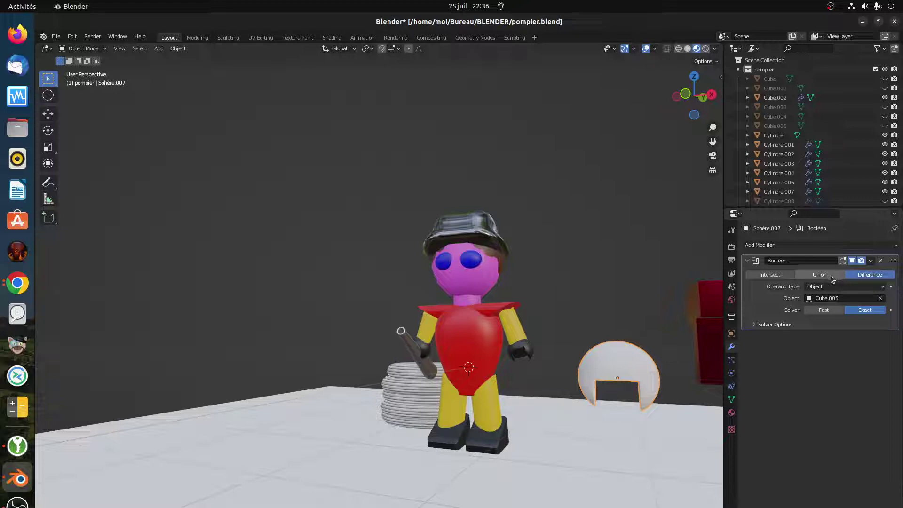
# Switch the sphere's Boolean operation to Union and view the combined shape from different angles
pyautogui.click(816, 275)
pyautogui.moveTo(604, 402); pyautogui.dragTo(641, 433, button='middle')
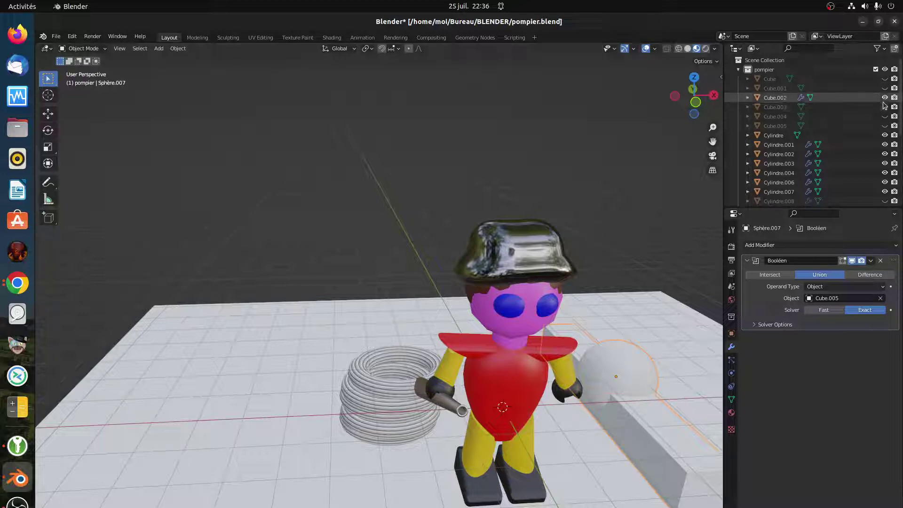
pyautogui.moveTo(621, 391); pyautogui.dragTo(566, 382, button='middle')
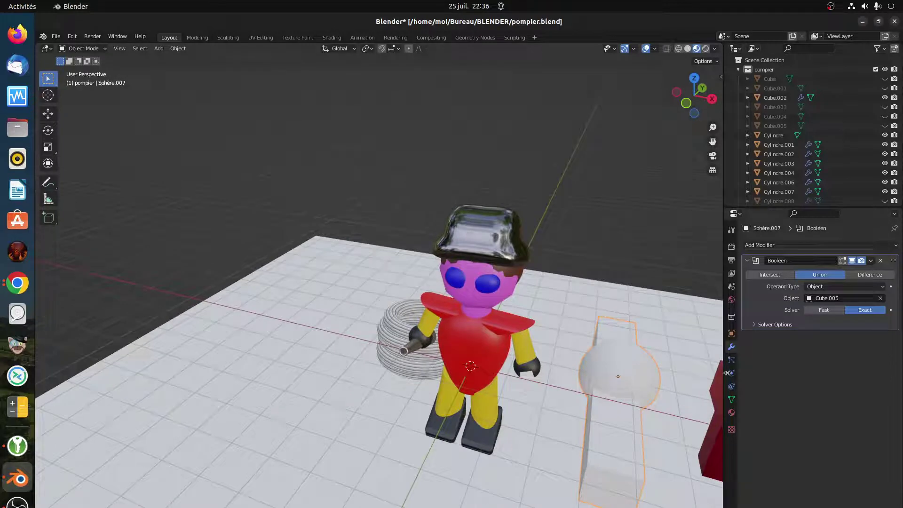
# Set the sphere's Boolean operation to Intersect, examine the remaining shape up close from several sides, and show the solver options
pyautogui.click(780, 275)
pyautogui.moveTo(611, 414); pyautogui.dragTo(617, 389, button='middle')
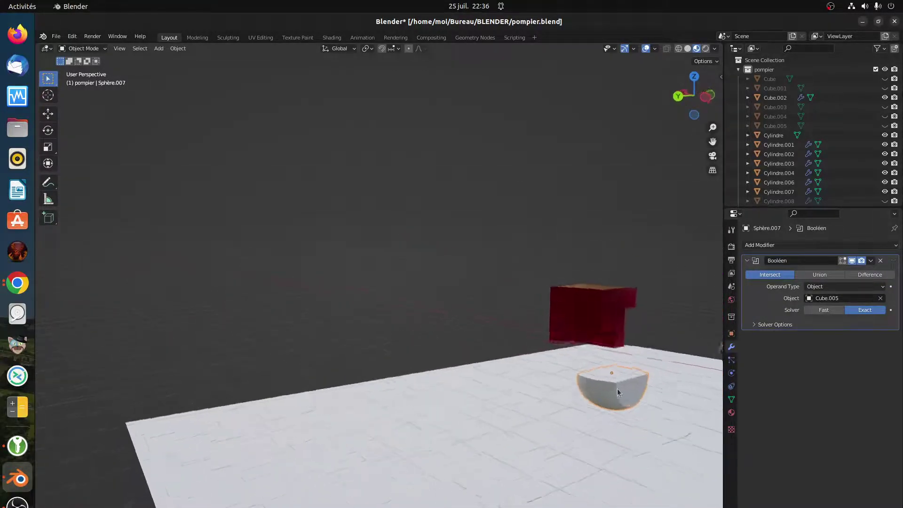
pyautogui.scroll(6, 614, 392)
pyautogui.scroll(-4, 637, 388)
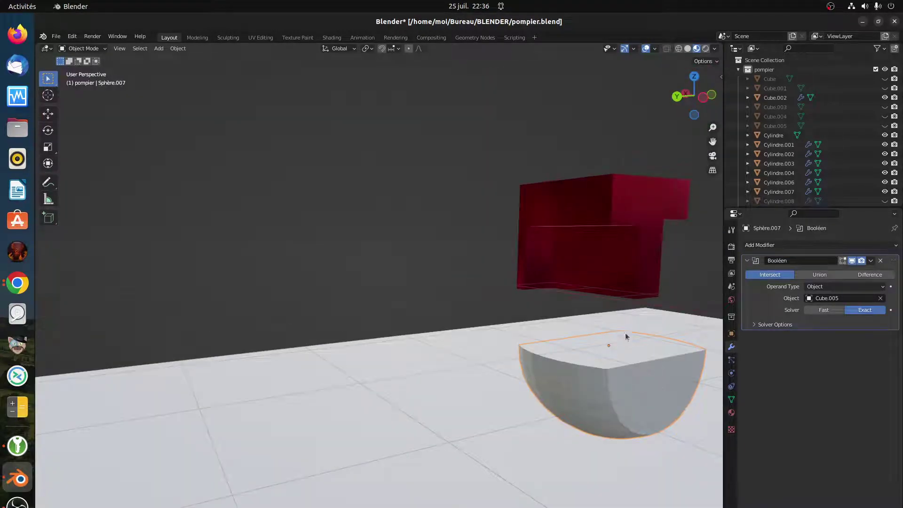
pyautogui.moveTo(587, 395); pyautogui.dragTo(444, 399, button='middle')
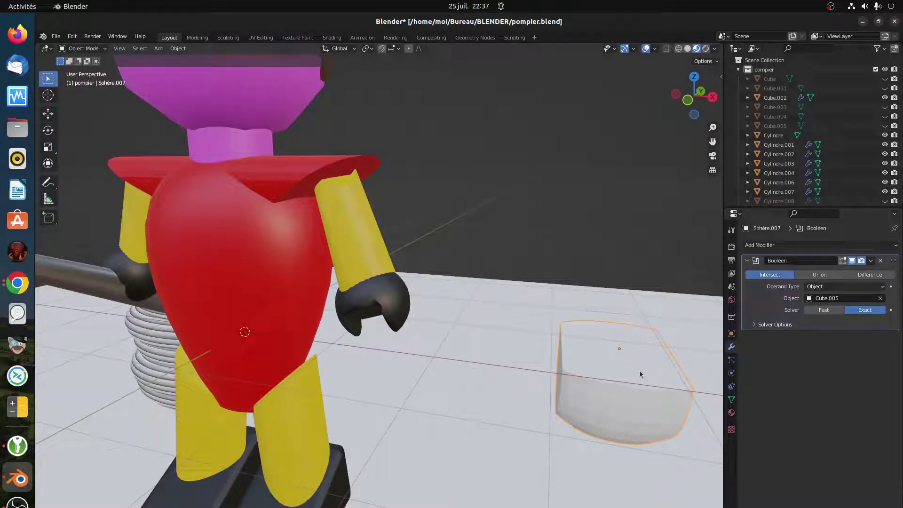
pyautogui.click(755, 325)
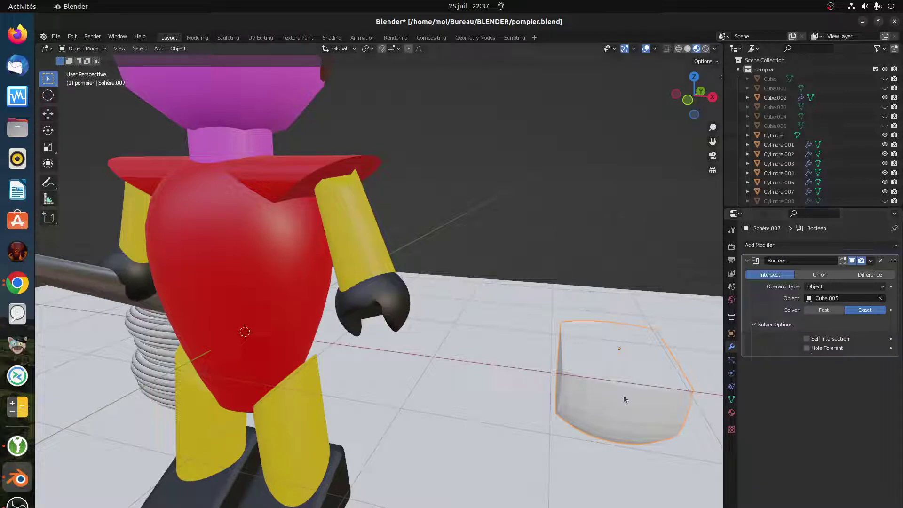
# Add a cylinder with a 1 m radius and 2 m depth and move it about 3.25 m along X, 1.17 m along Y and 0.34 m along Z
pyautogui.scroll(-5, 629, 408)
pyautogui.moveTo(628, 407)
pyautogui.mouseDown(button='middle')
pyautogui.moveTo(633, 419)
pyautogui.moveTo(625, 400)
pyautogui.mouseUp(button='middle')
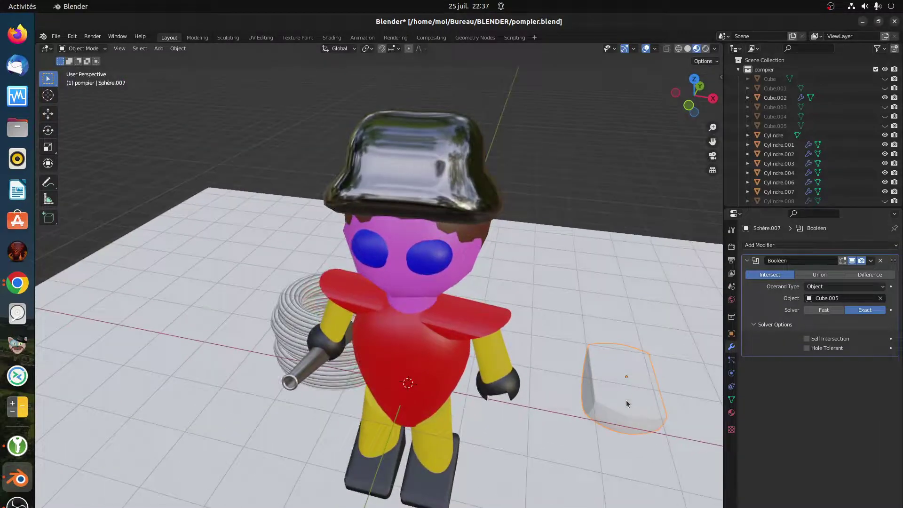
pyautogui.hotkey('shift', 'a')
pyautogui.moveTo(614, 362)
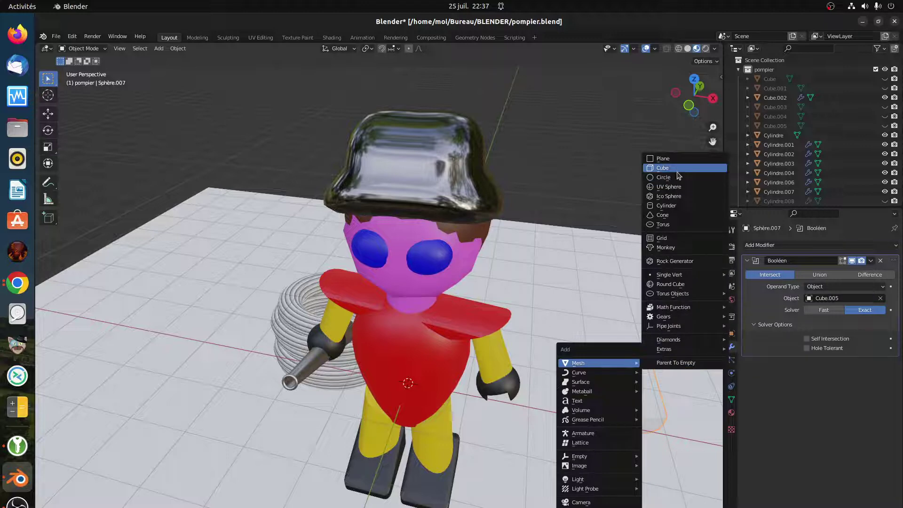
pyautogui.click(675, 205)
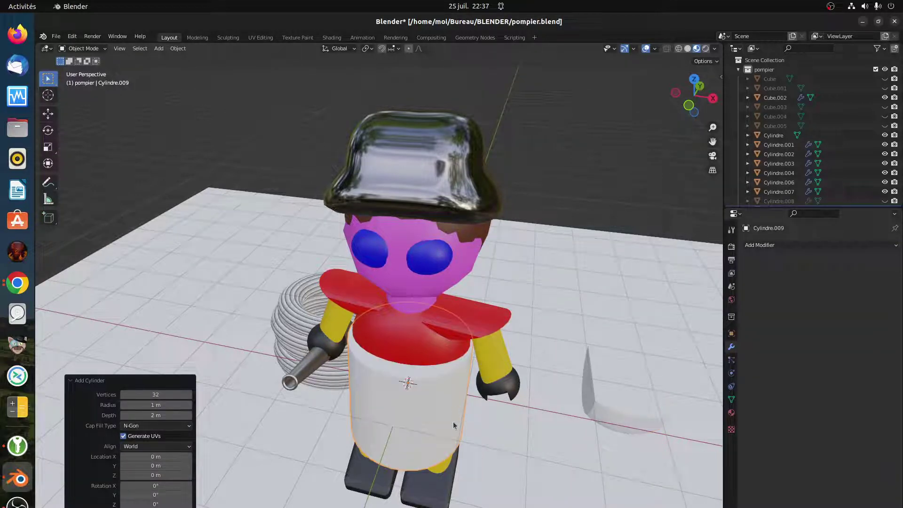
pyautogui.press('g')
pyautogui.click(655, 397)
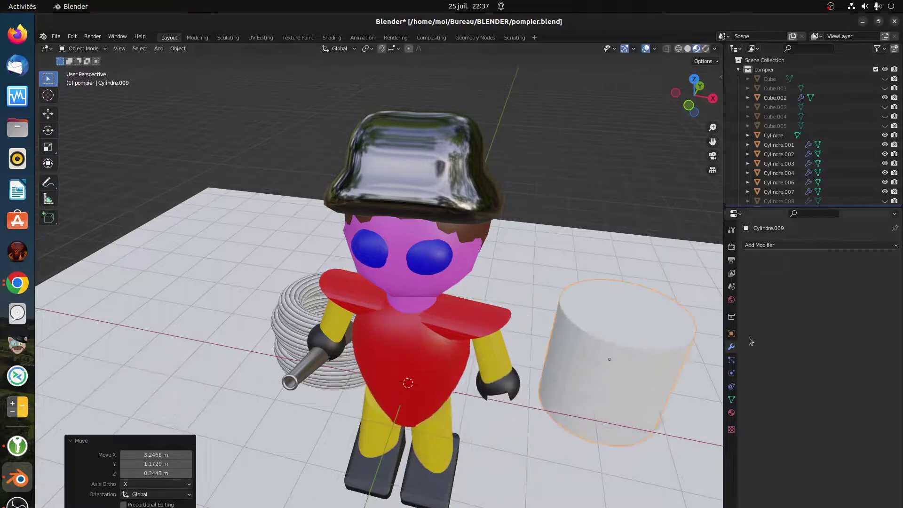
# Create a new material for the added cylinder and set its base color to red
pyautogui.click(732, 413)
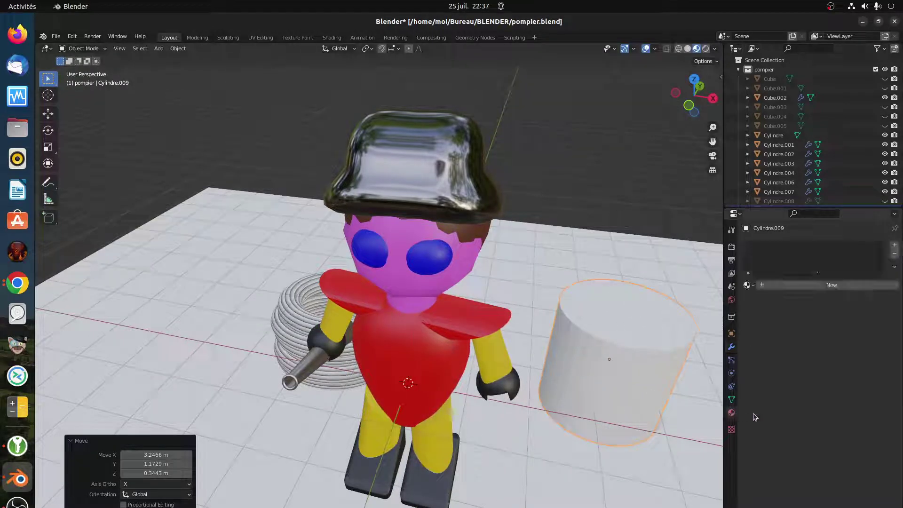
pyautogui.click(800, 285)
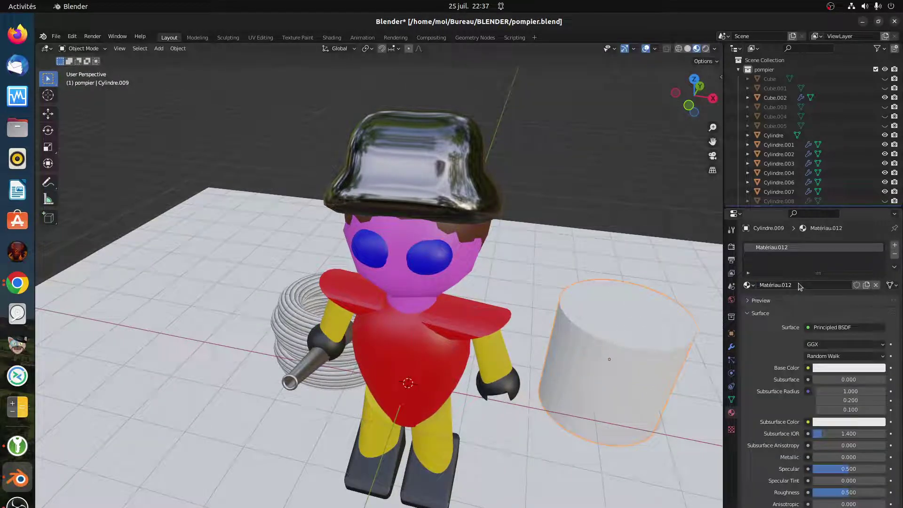
pyautogui.click(818, 368)
pyautogui.click(838, 298)
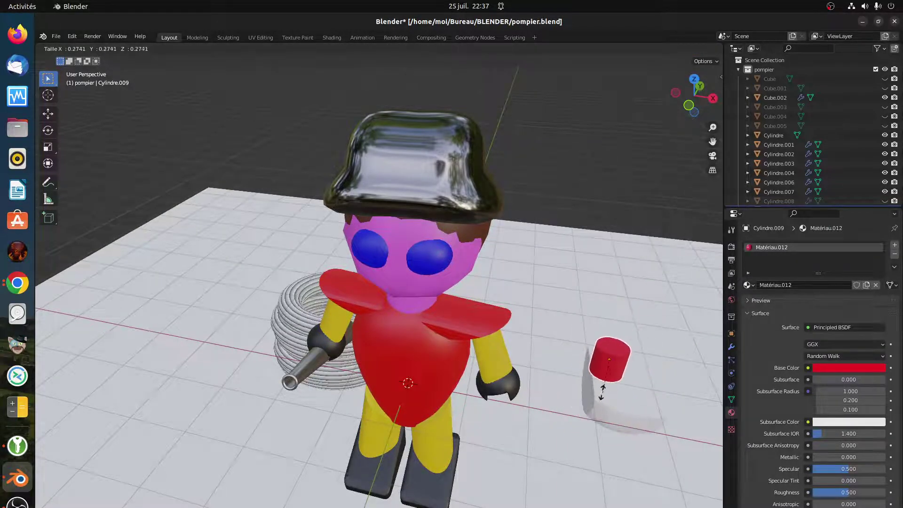
# Scale the red cylinder uniformly to 0.153, and stretch it by about 9.307 along Z into a thin rod
pyautogui.click(600, 375)
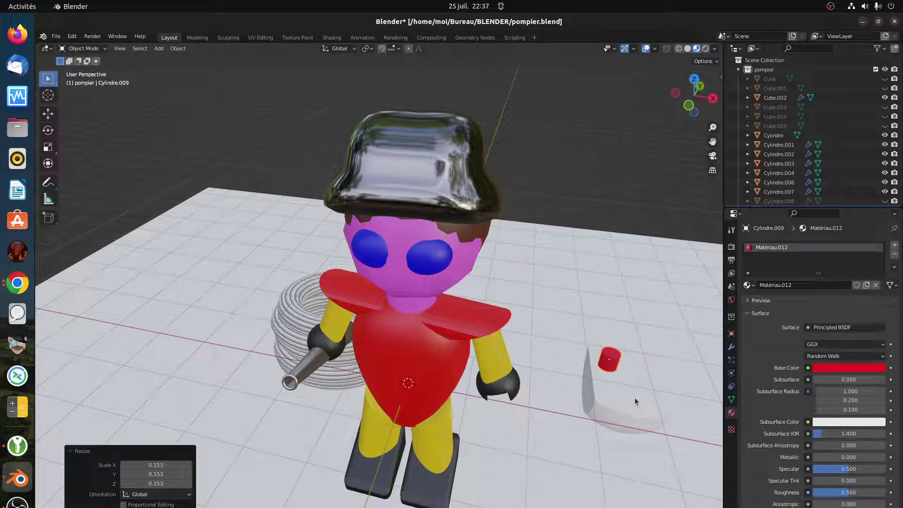
pyautogui.press('s')
pyautogui.press('z')
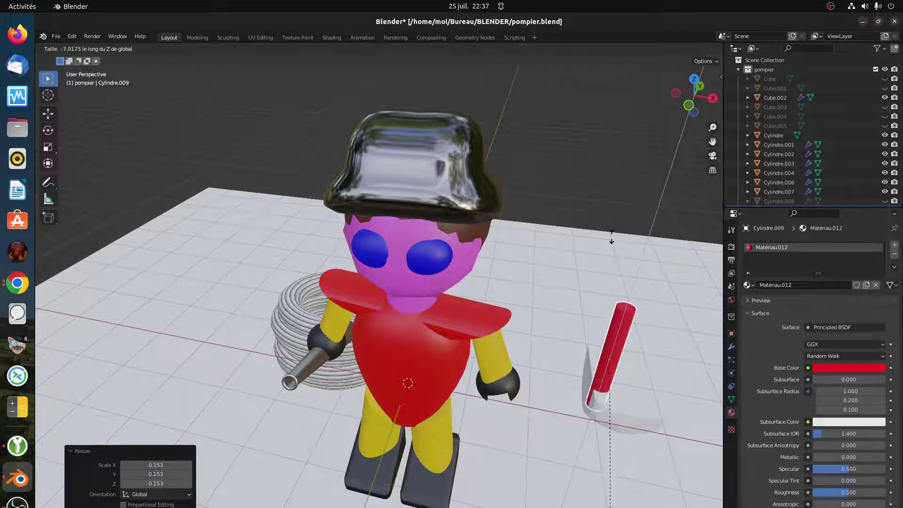
pyautogui.click(631, 360)
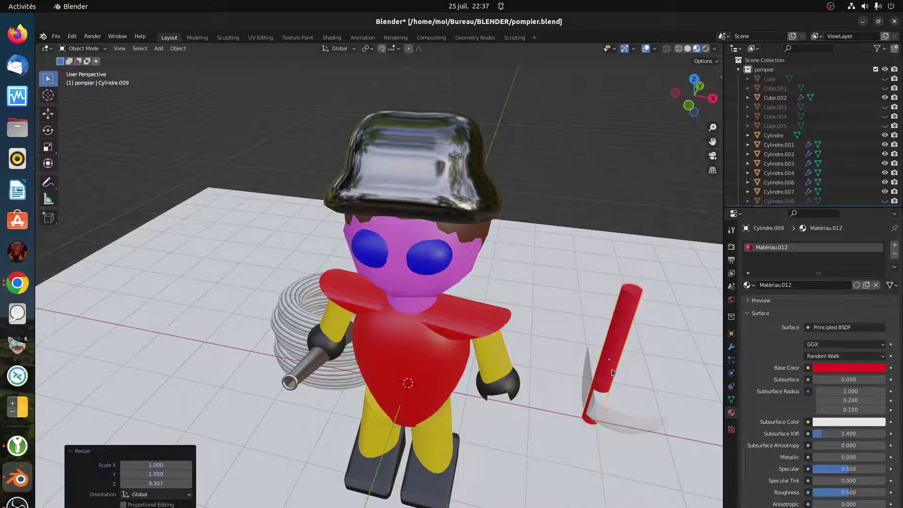
# Move the red rod through the cut sphere, about 0.42 m along X, -0.07 m along Y and -0.31 m along Z
pyautogui.press('g')
pyautogui.click(616, 417)
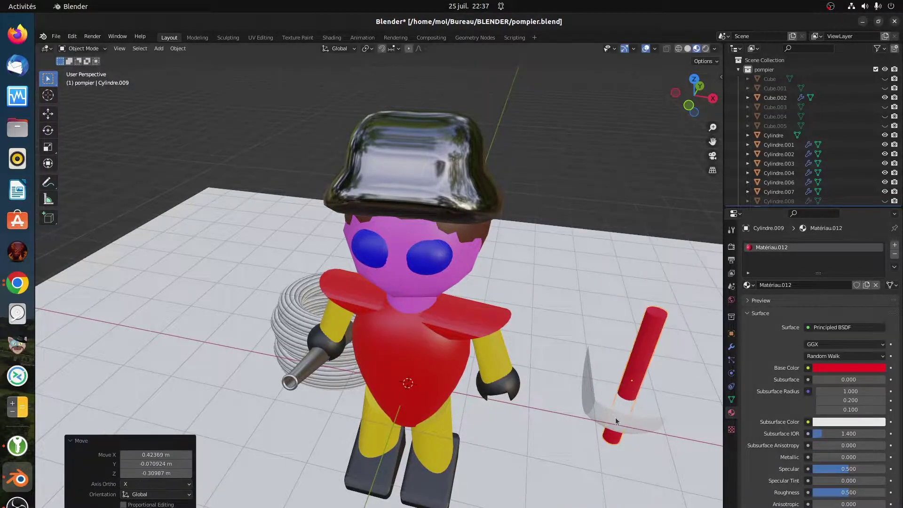
pyautogui.moveTo(616, 417); pyautogui.dragTo(645, 388, button='middle')
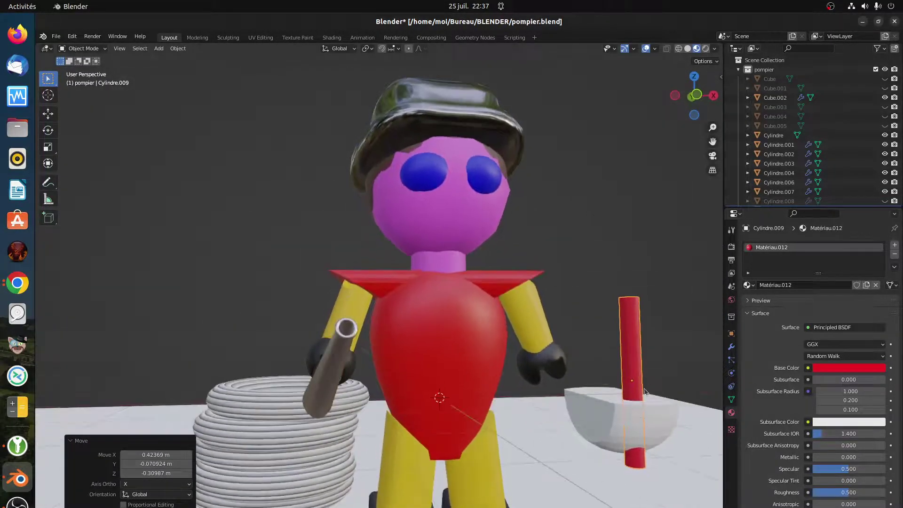
# Duplicate the Boolean modifier on the cut sphere
pyautogui.click(654, 419)
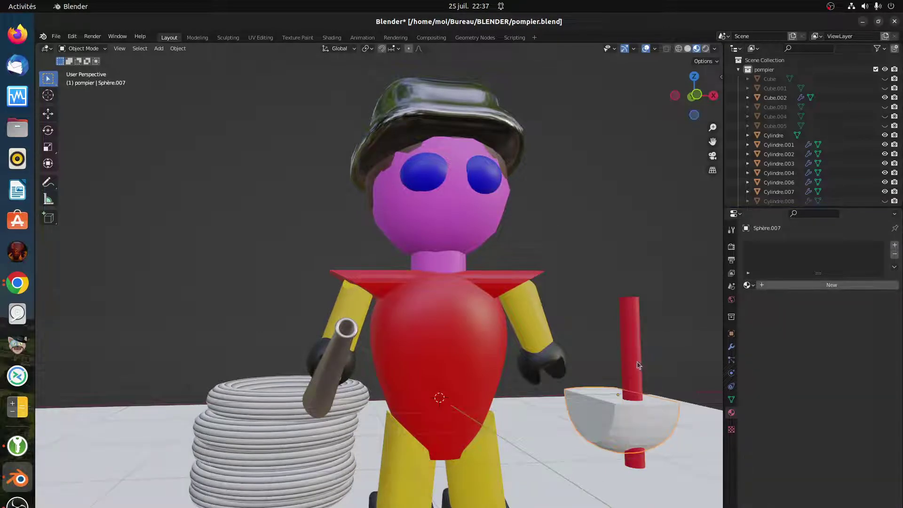
pyautogui.click(732, 349)
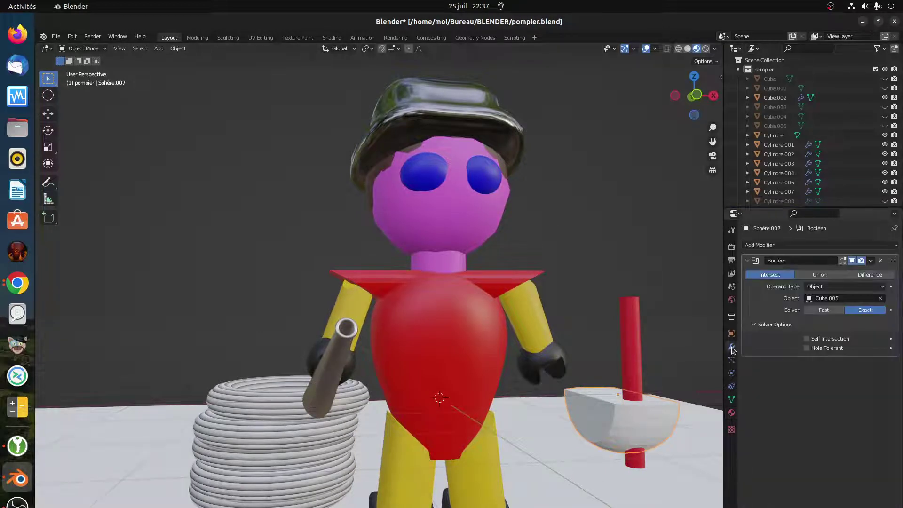
pyautogui.click(782, 247)
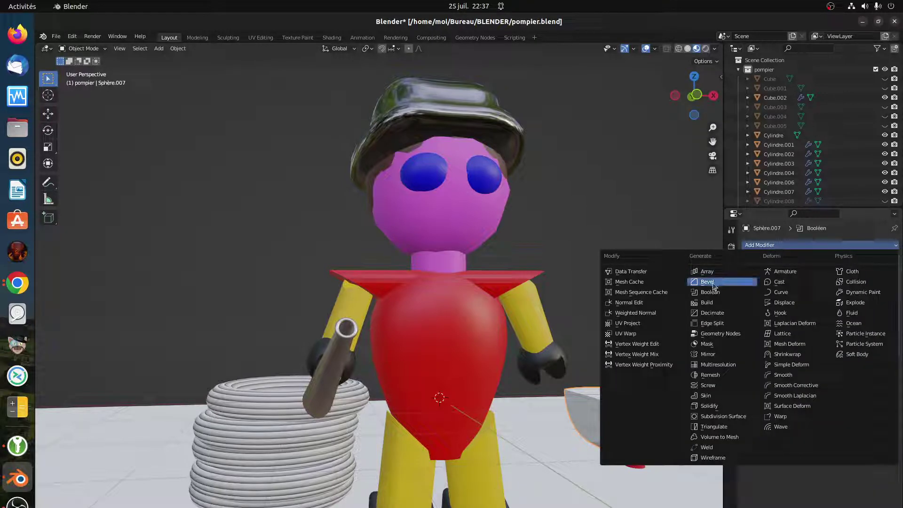
pyautogui.press('Escape')
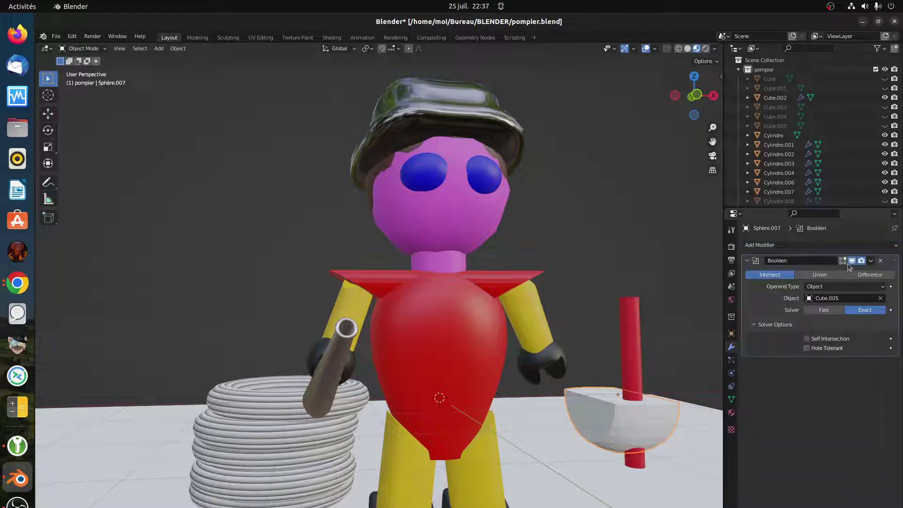
pyautogui.click(870, 261)
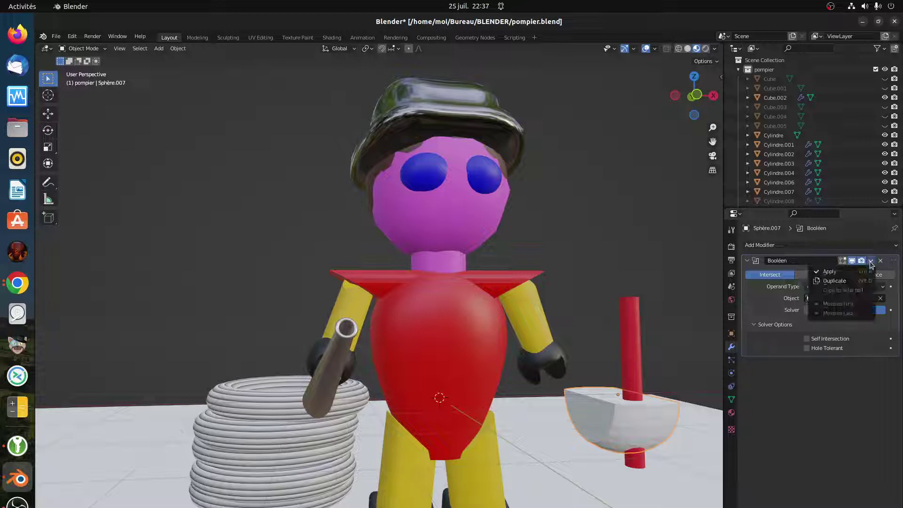
pyautogui.click(834, 281)
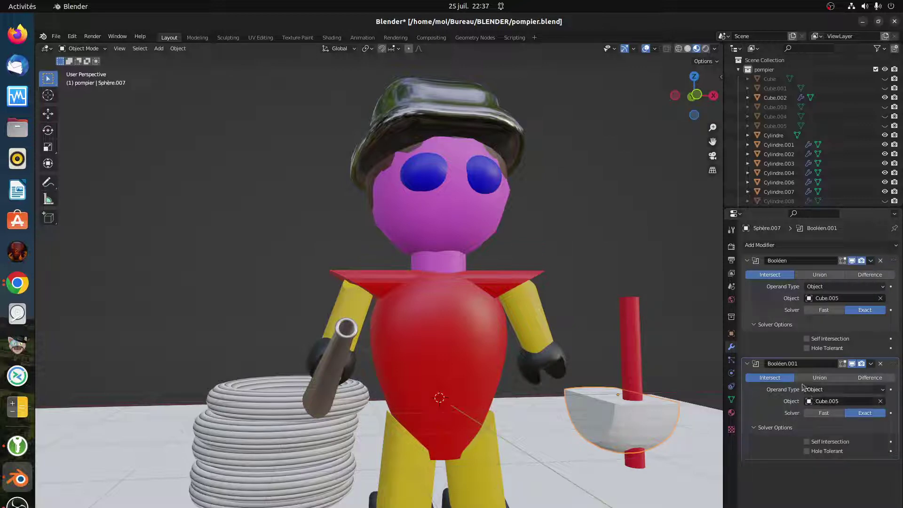
# Set the duplicated Boolean to Difference and replace its object with the red rod, Cylindre.009
pyautogui.click(871, 380)
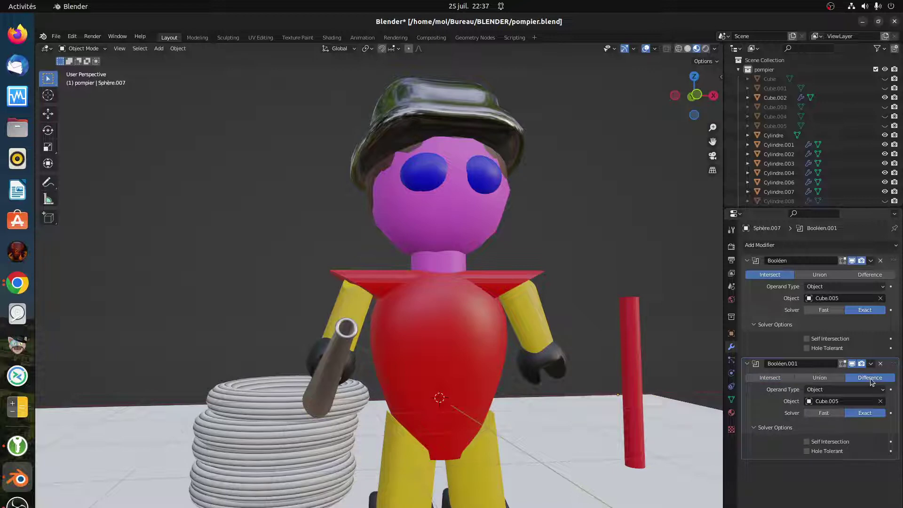
pyautogui.click(836, 403)
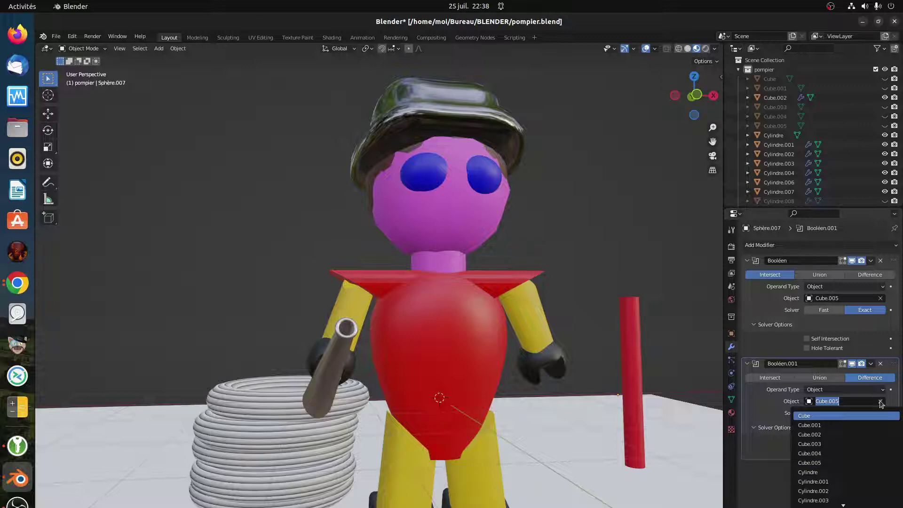
pyautogui.click(880, 401)
pyautogui.click(881, 400)
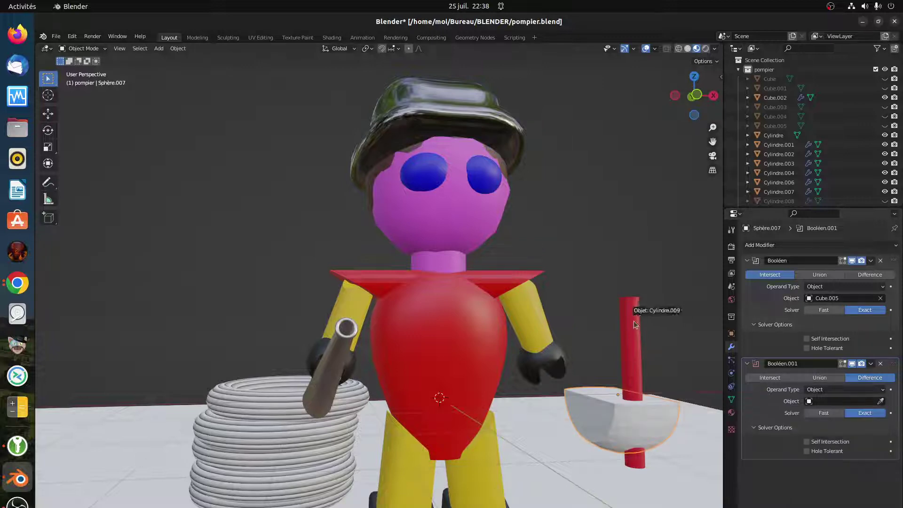
pyautogui.click(642, 321)
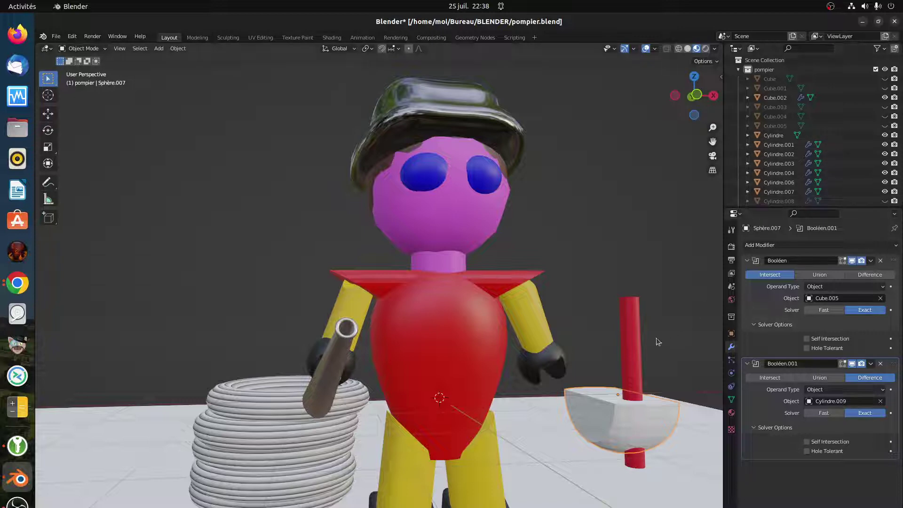
# Hide the red rod and inspect the hole it cuts through the sphere's remaining shape
pyautogui.click(633, 339)
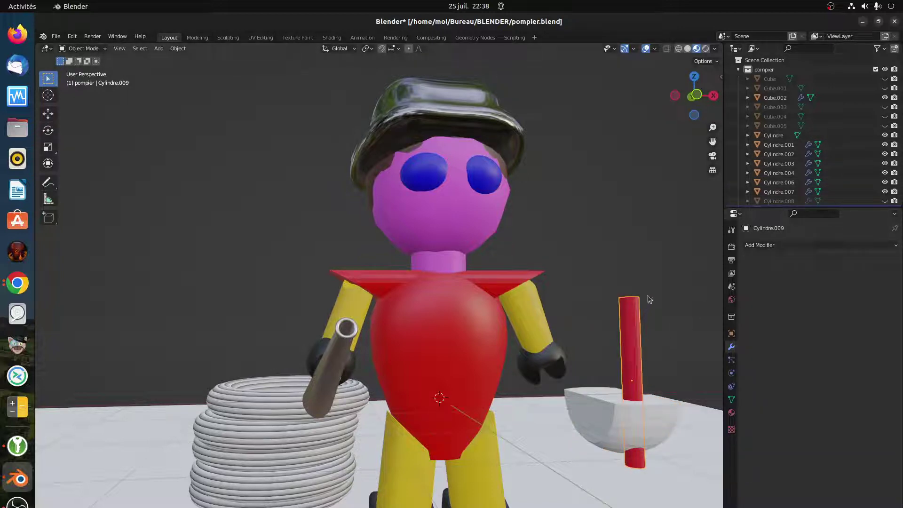
pyautogui.press('h')
pyautogui.moveTo(643, 340); pyautogui.dragTo(472, 281, button='middle')
pyautogui.click(528, 354)
pyautogui.click(437, 139)
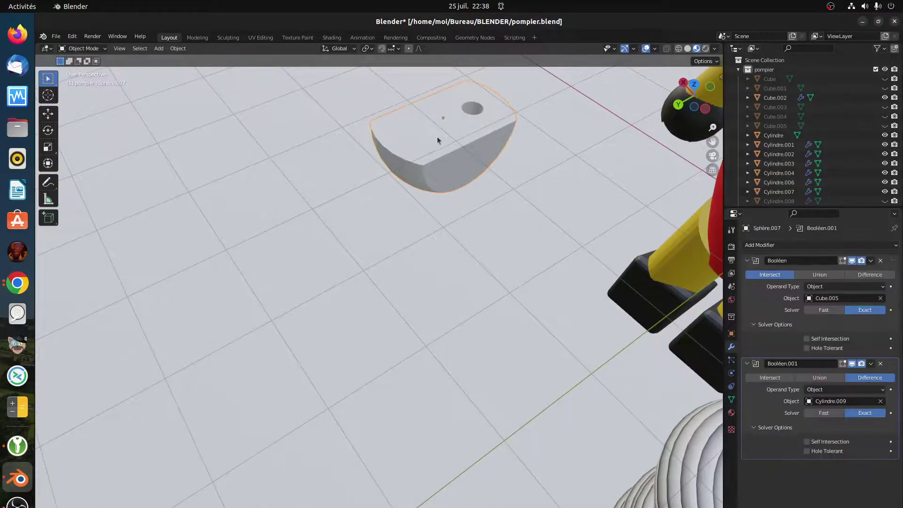
pyautogui.scroll(-6, 454, 212)
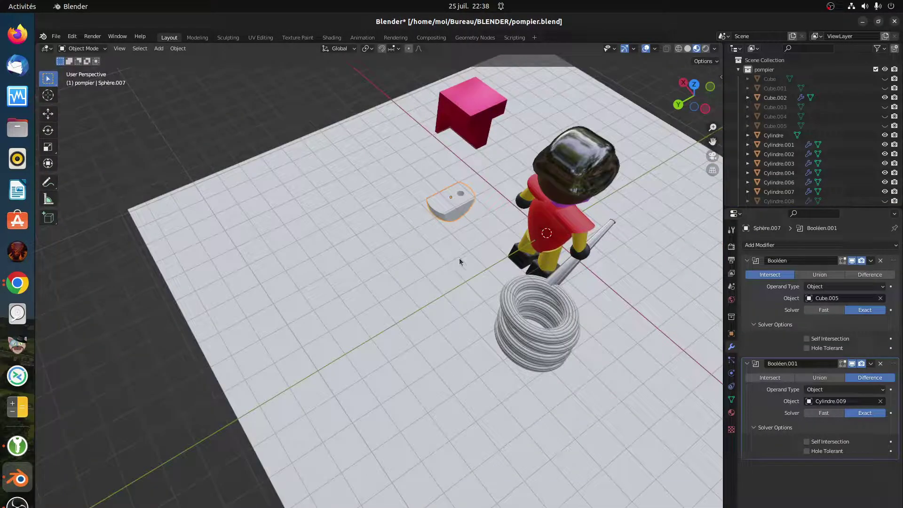
# Move the pierced shape slightly, about -0.024 m along X, -0.007 m along Y and -0.011 m along Z
pyautogui.press('g')
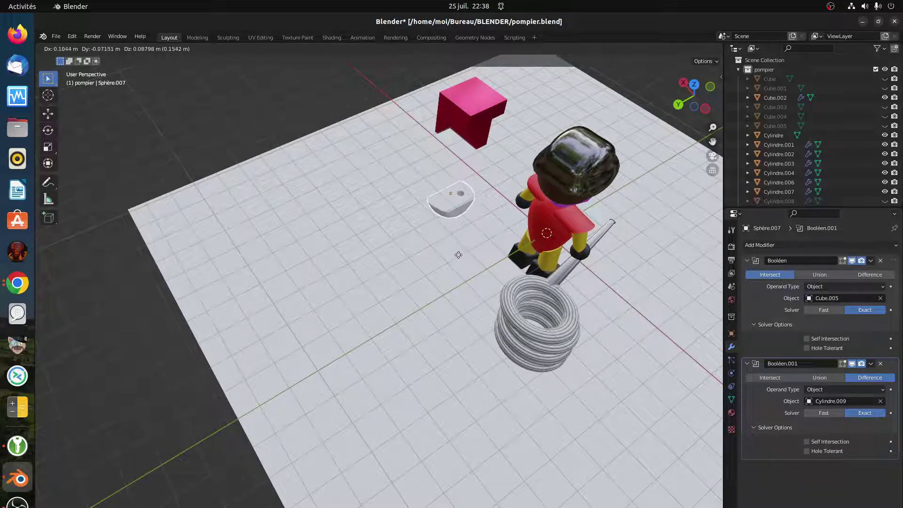
pyautogui.click(460, 259)
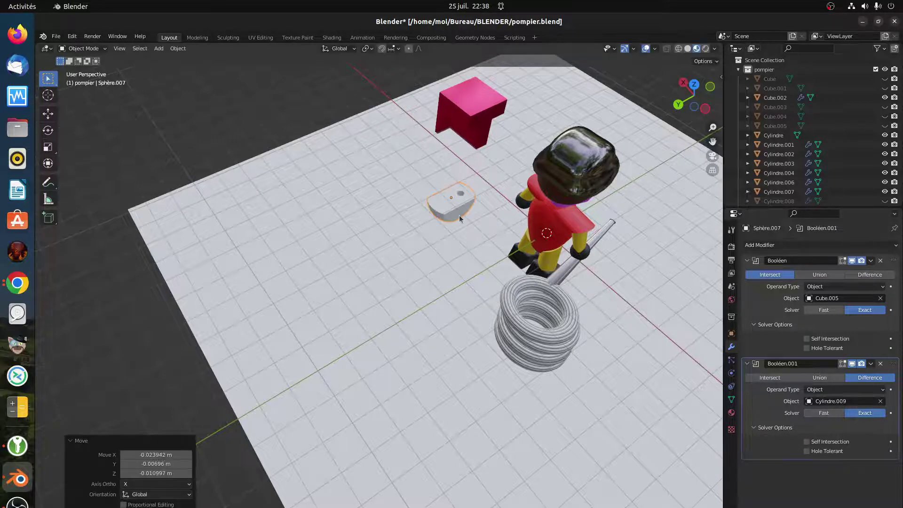
pyautogui.scroll(2, 459, 216)
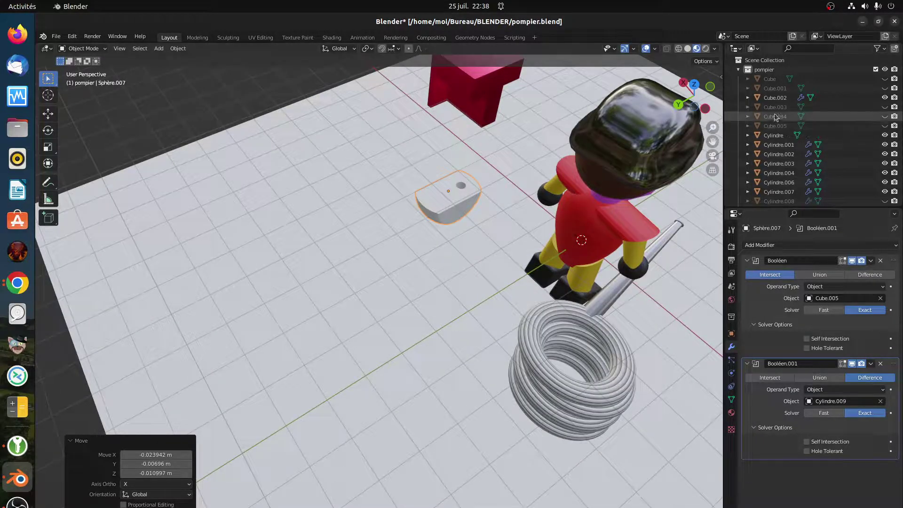
pyautogui.scroll(1, 451, 209)
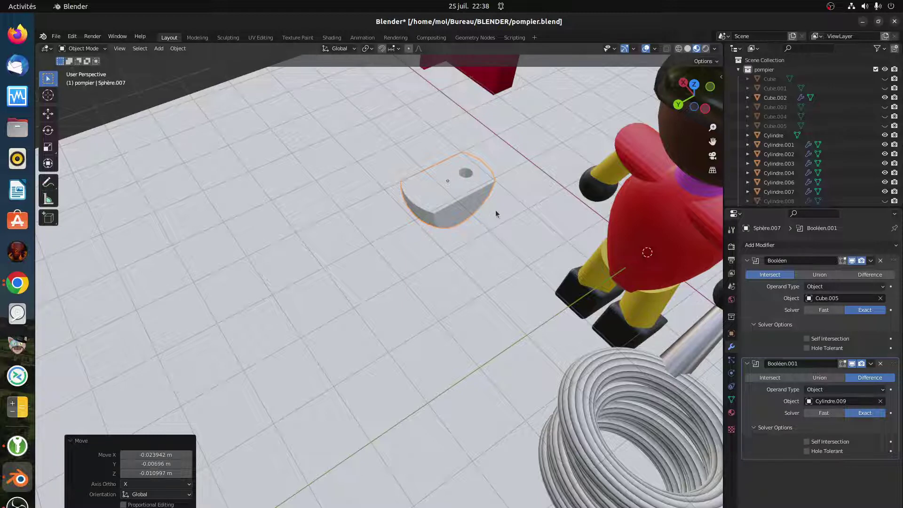
# Reveal all hidden objects in the scene and select the pierced sphere shape
pyautogui.hotkey('alt', 'h')
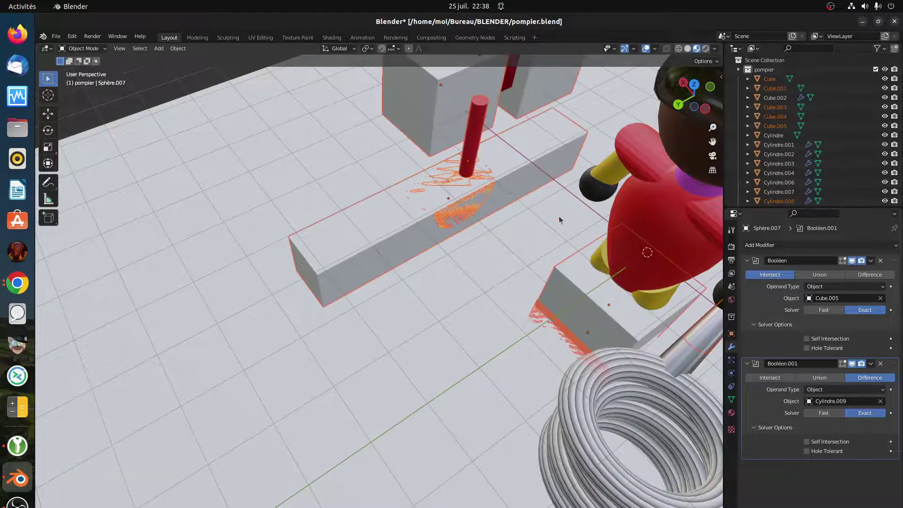
pyautogui.click(470, 140)
pyautogui.click(466, 210)
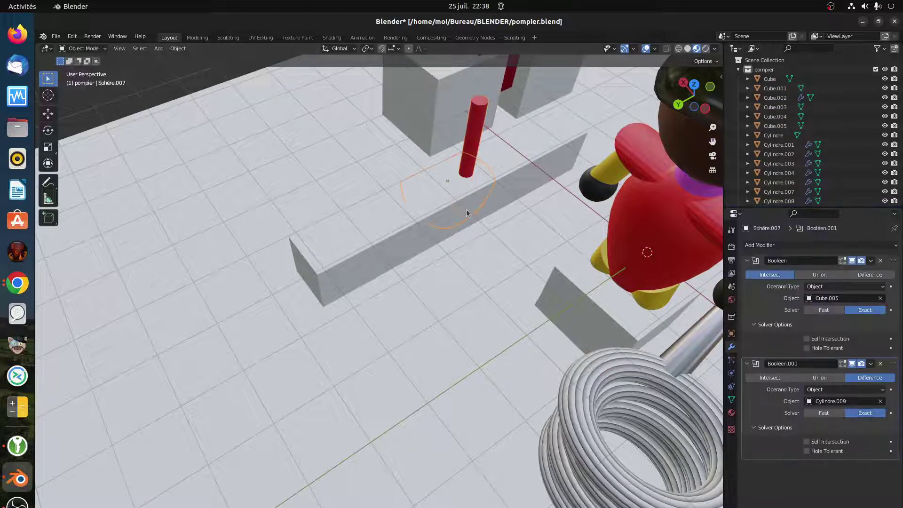
# Hide the long bar to view the pierced shape with the rod, and reveal the bar again
pyautogui.click(515, 172)
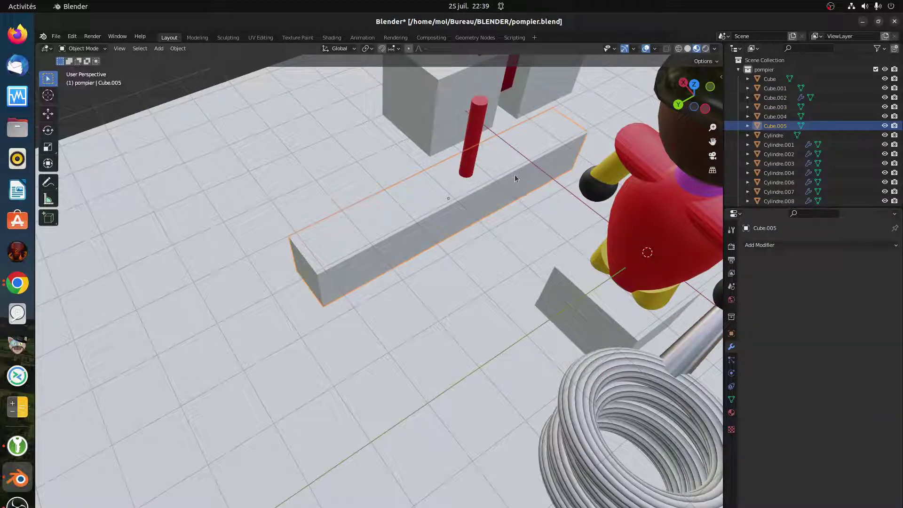
pyautogui.press('h')
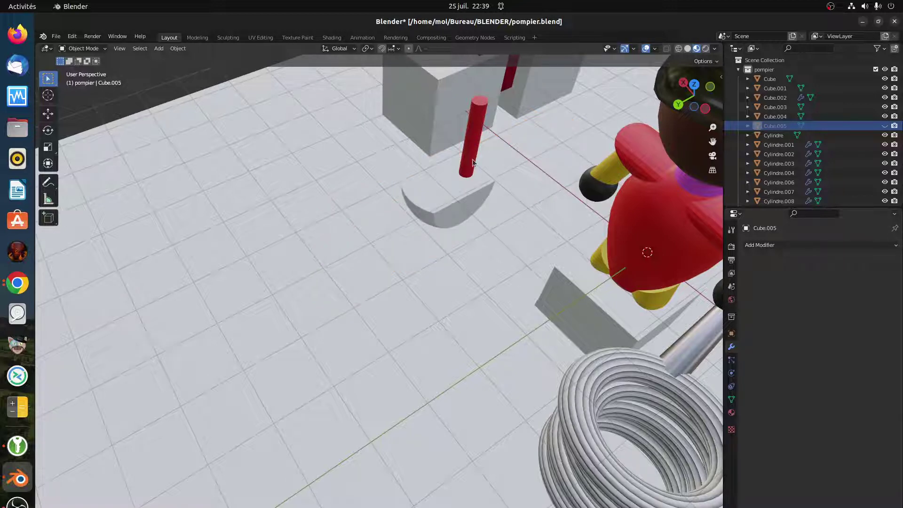
pyautogui.moveTo(478, 194)
pyautogui.mouseDown(button='middle')
pyautogui.moveTo(495, 195)
pyautogui.moveTo(539, 166)
pyautogui.moveTo(496, 179)
pyautogui.moveTo(483, 197)
pyautogui.mouseUp(button='middle')
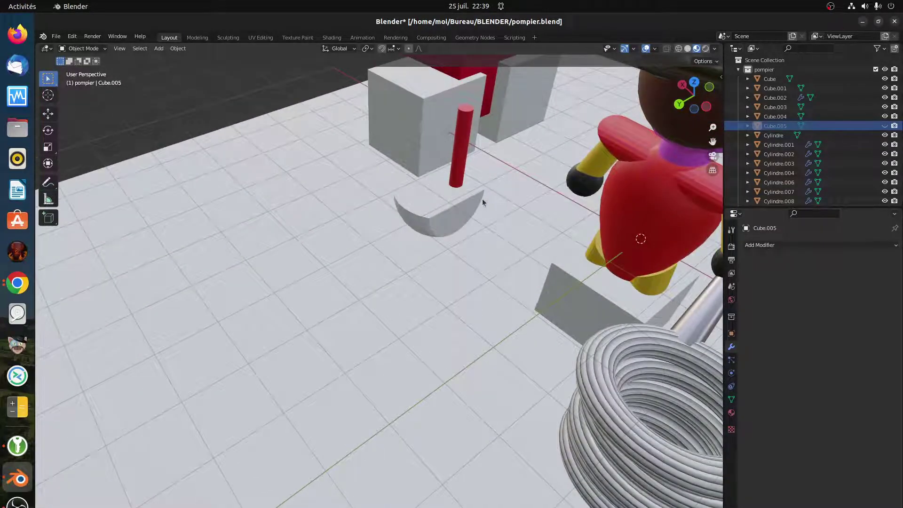
pyautogui.hotkey('alt', 'h')
# Move the rod, sphere shape and bar together about 1.9 m along X, 3.38 m along Y and -0.59 m along Z, and reselect only the bar
pyautogui.keyDown('shift'); pyautogui.click(461, 180); pyautogui.keyUp('shift')
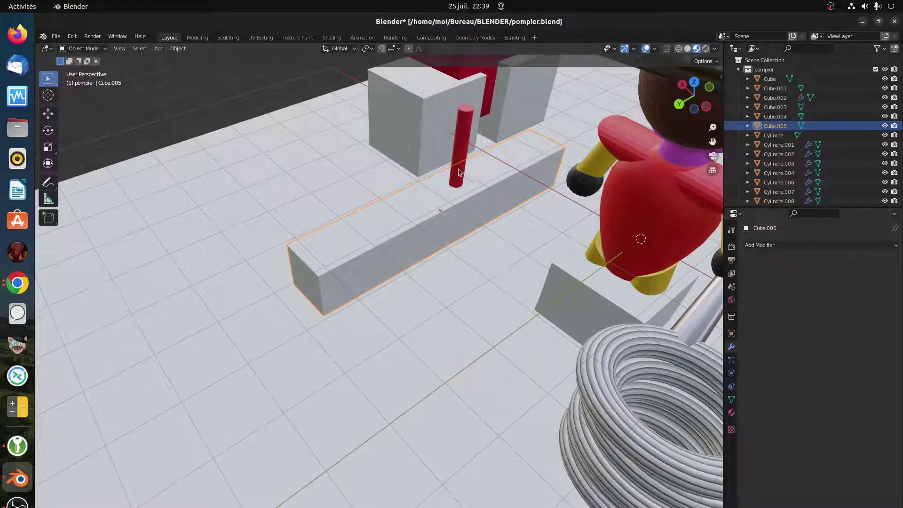
pyautogui.click(470, 215)
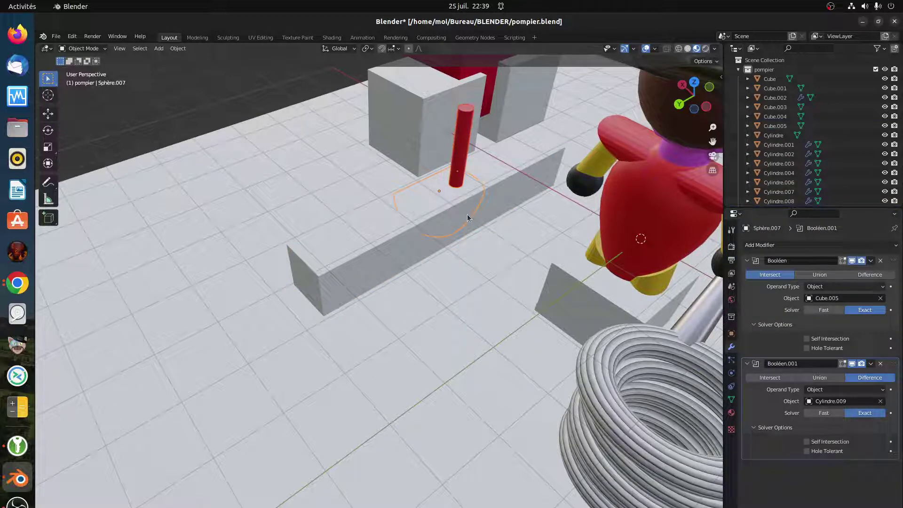
pyautogui.click(504, 196)
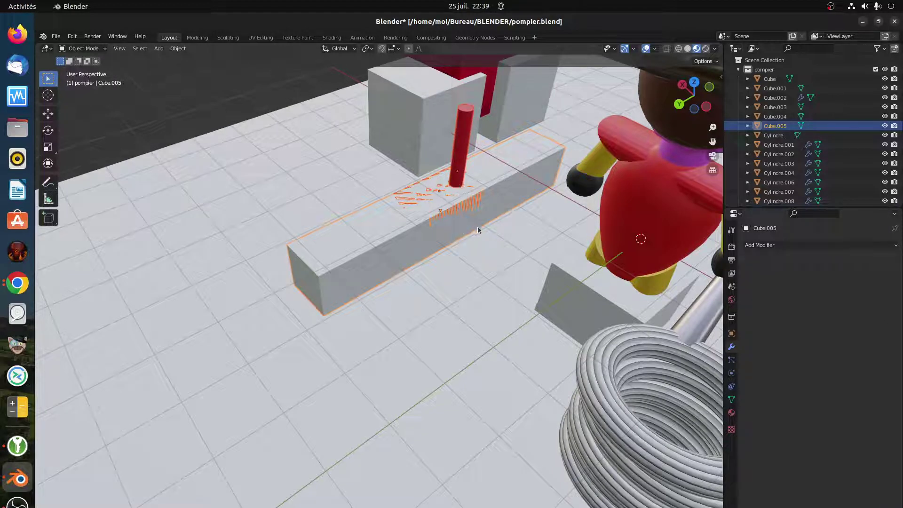
pyautogui.press('g')
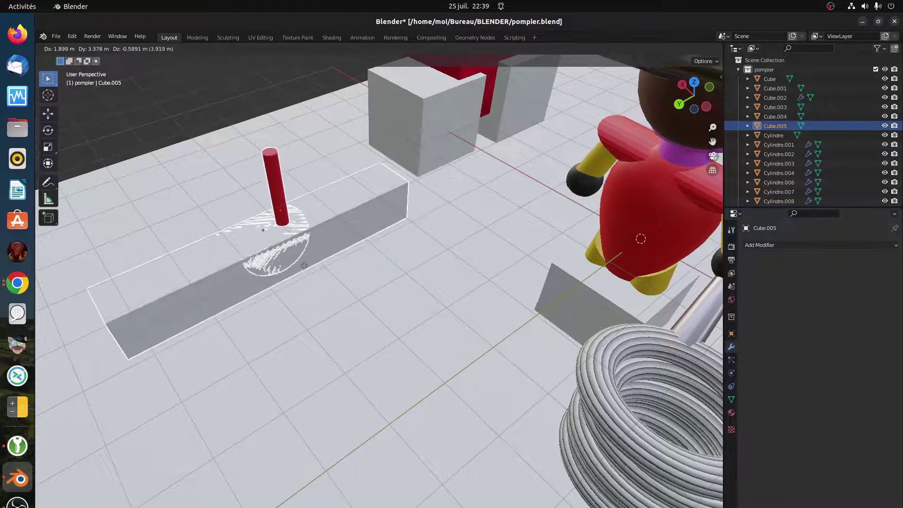
pyautogui.click(329, 236)
pyautogui.click(340, 227)
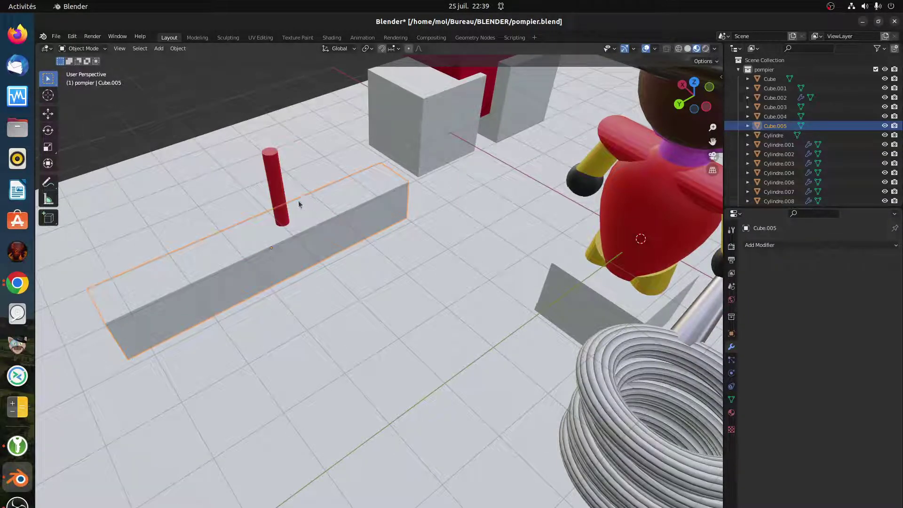
# Add the rod to the bar's selection and inspect the contents of Cube.005 in the outliner
pyautogui.keyDown('shift'); pyautogui.click(278, 178); pyautogui.keyUp('shift')
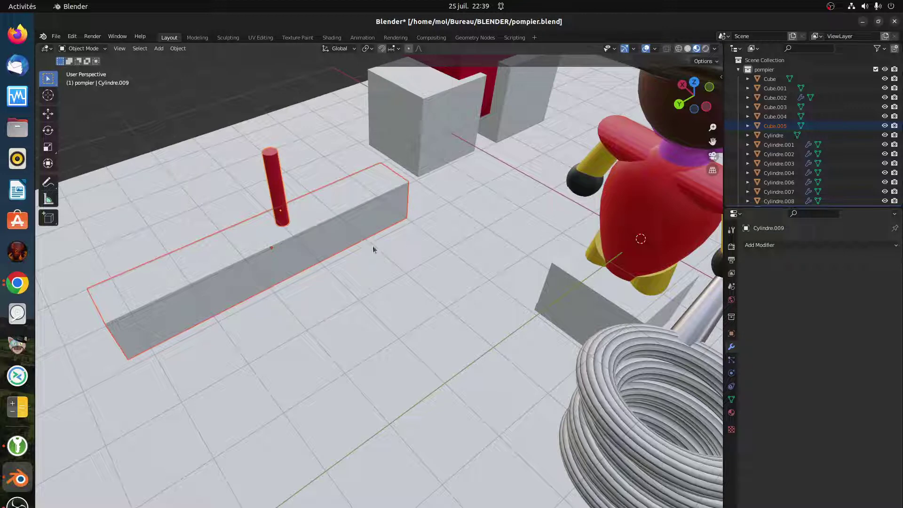
pyautogui.click(748, 125)
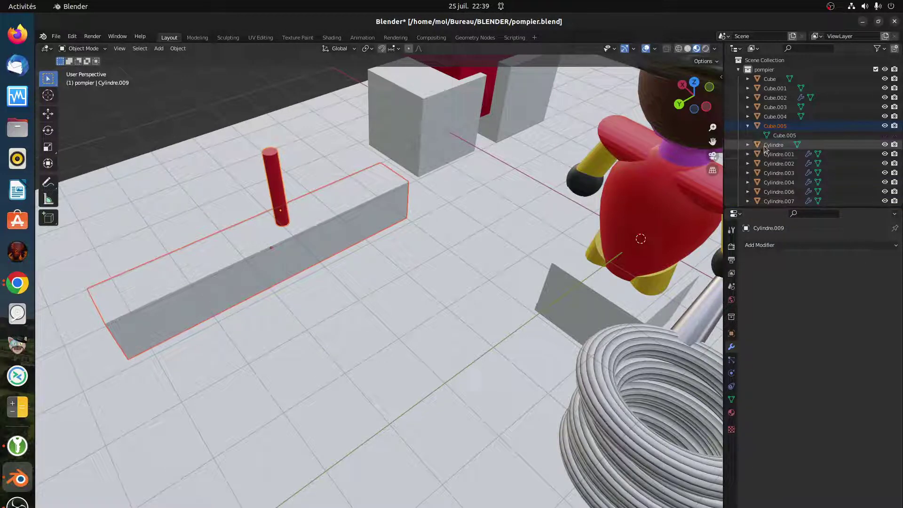
pyautogui.moveTo(766, 146); pyautogui.dragTo(777, 134)
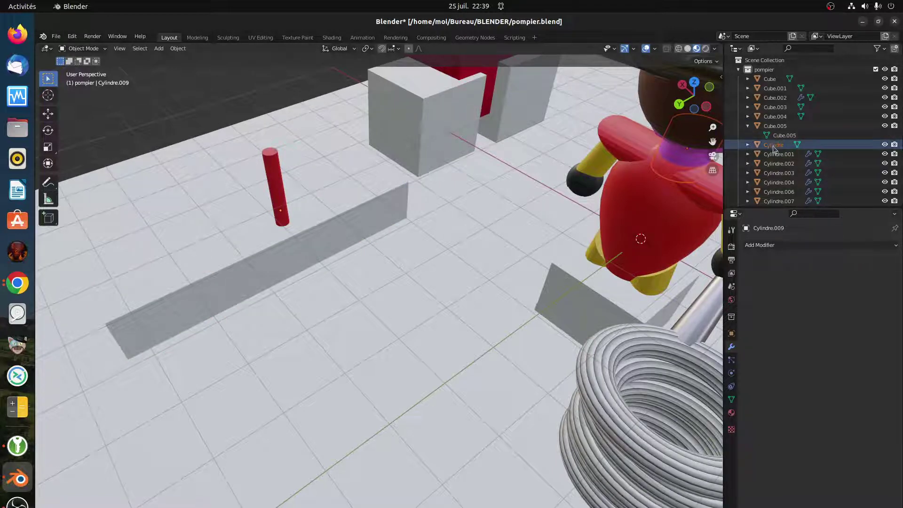
pyautogui.click(748, 126)
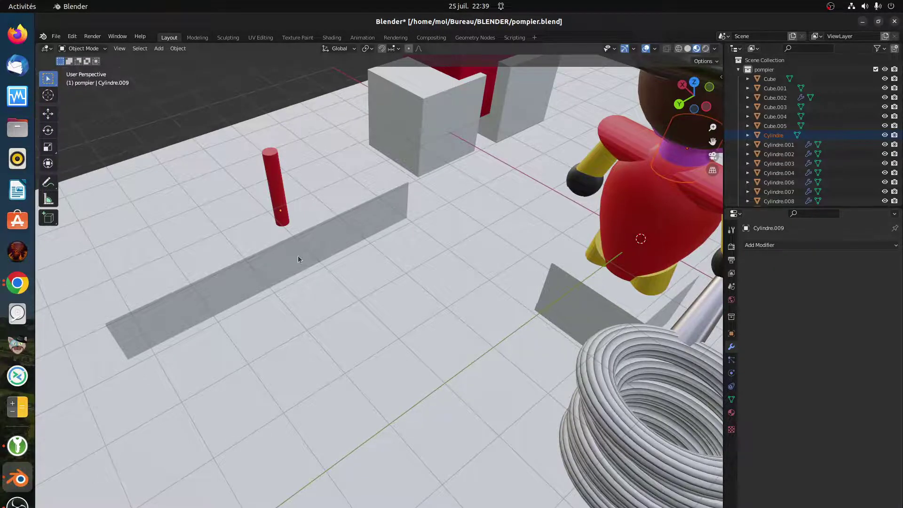
# Select the cut sphere and the long bar together and locate their entries in the outliner
pyautogui.moveTo(298, 255); pyautogui.dragTo(319, 242, button='middle')
pyautogui.click(331, 252)
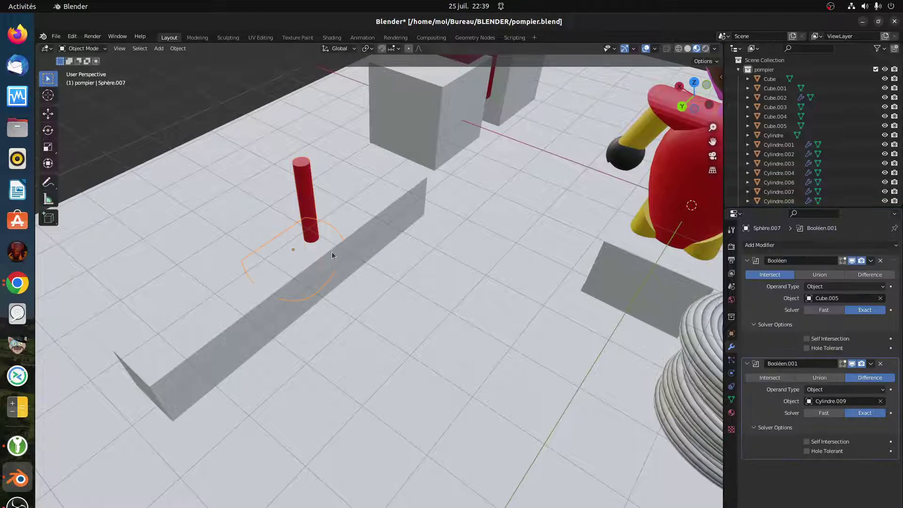
pyautogui.keyDown('shift'); pyautogui.click(352, 250); pyautogui.keyUp('shift')
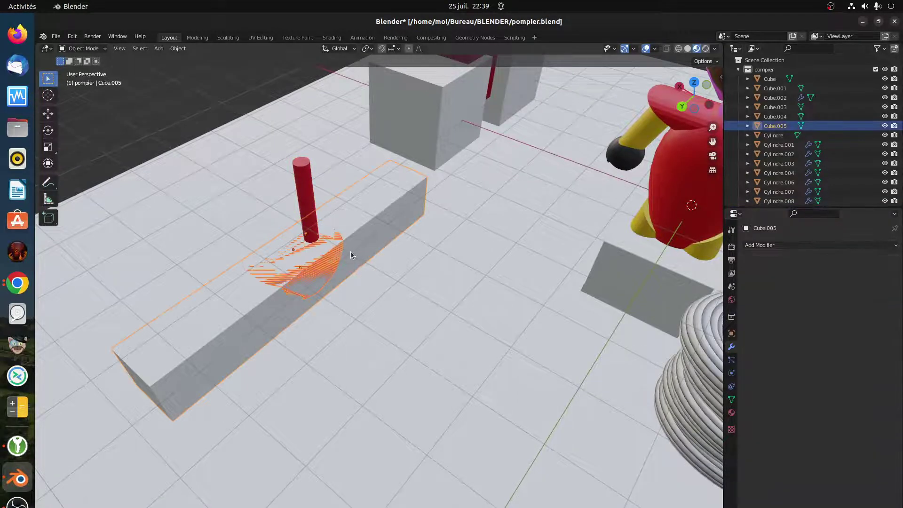
pyautogui.scroll(-5, 796, 149)
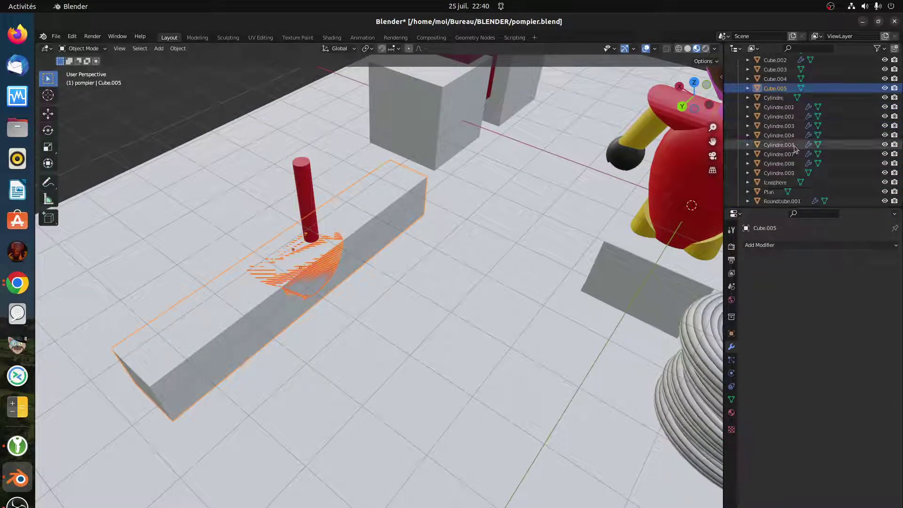
pyautogui.scroll(-5, 796, 148)
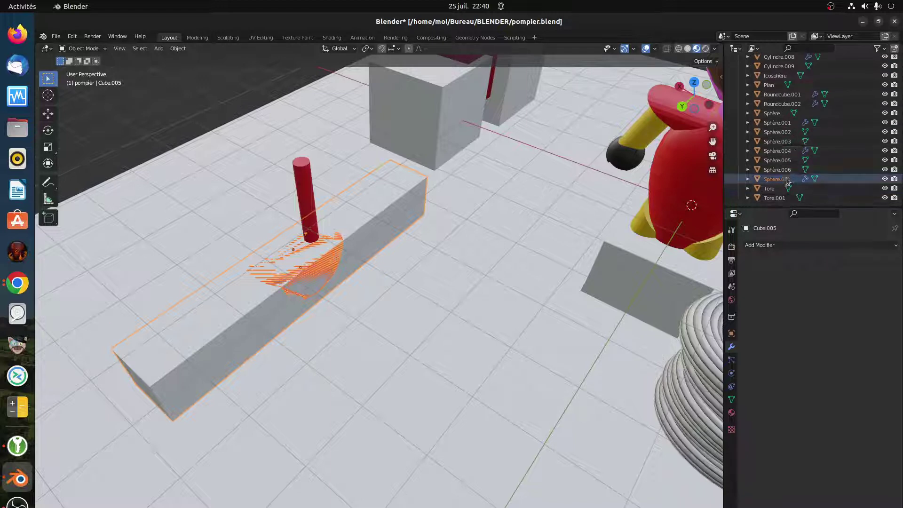
pyautogui.scroll(10, 787, 186)
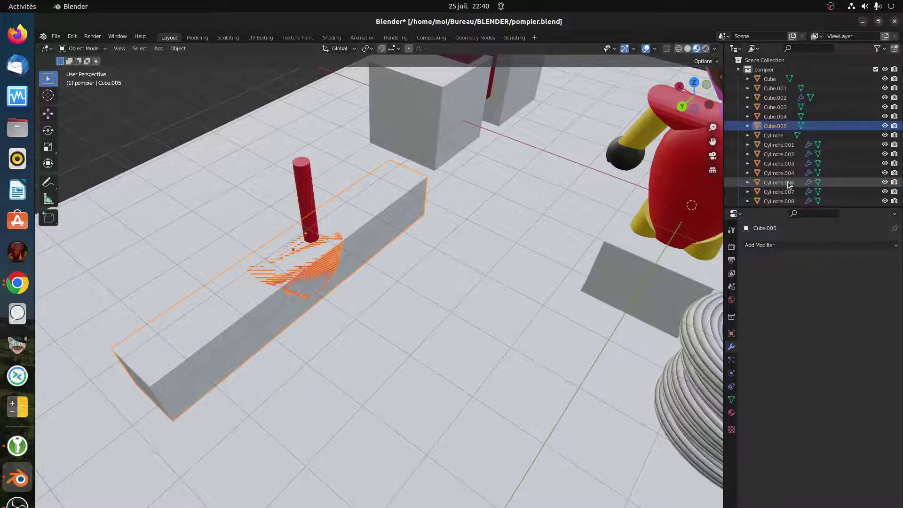
pyautogui.scroll(-10, 789, 185)
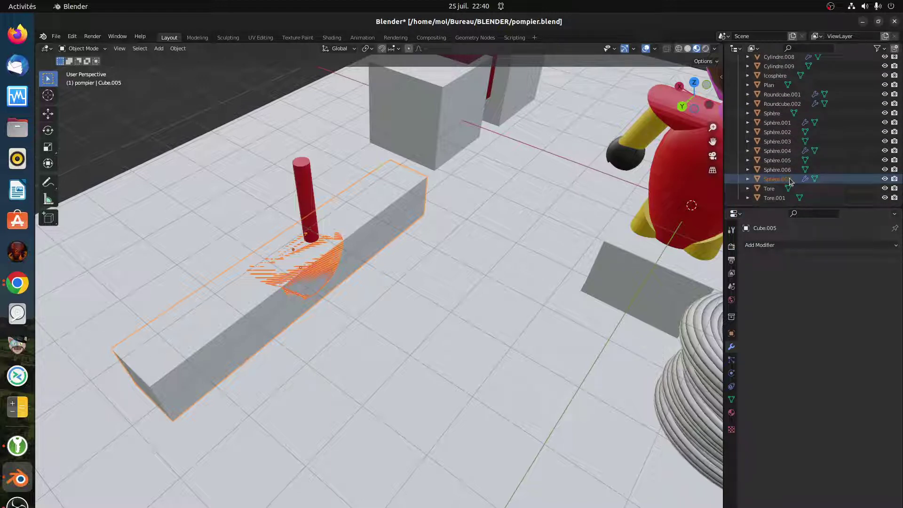
pyautogui.scroll(10, 789, 181)
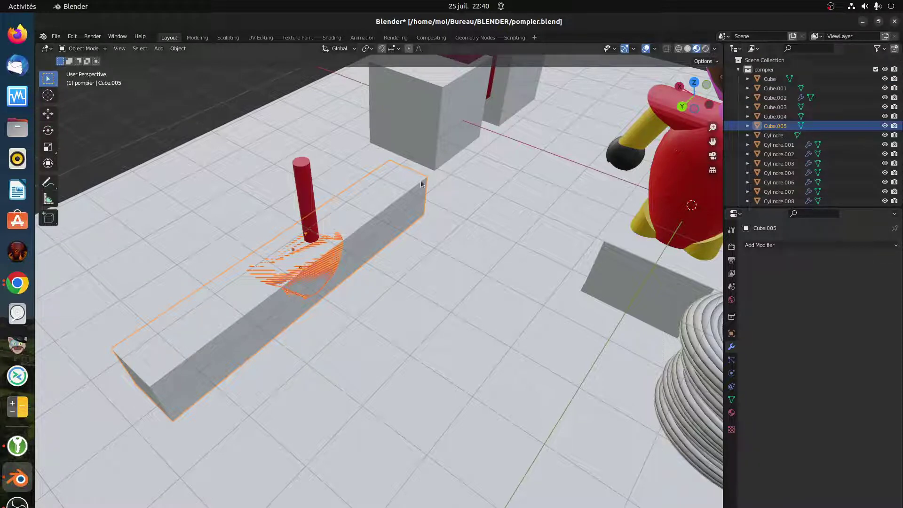
# Add the rod to the selected sphere and bar, and locate the rod and sphere entries in the outliner
pyautogui.keyDown('shift'); pyautogui.click(305, 191); pyautogui.keyUp('shift')
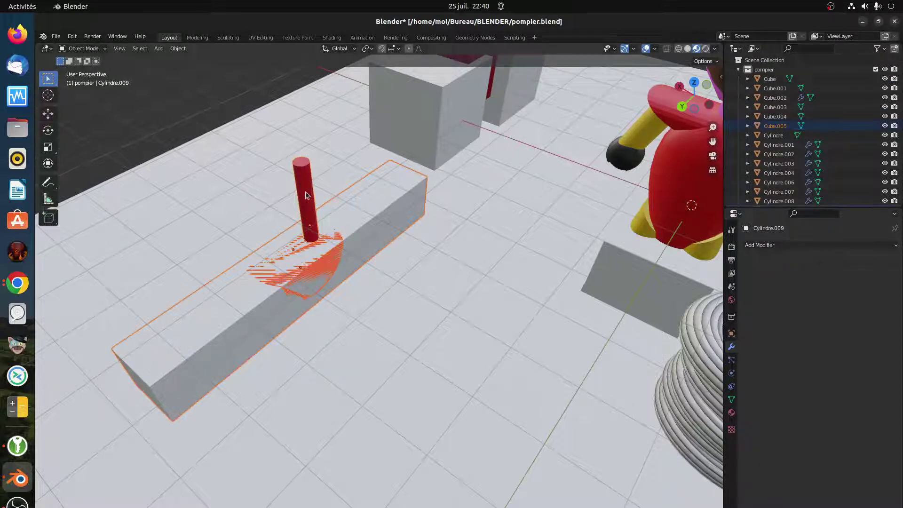
pyautogui.scroll(-10, 787, 179)
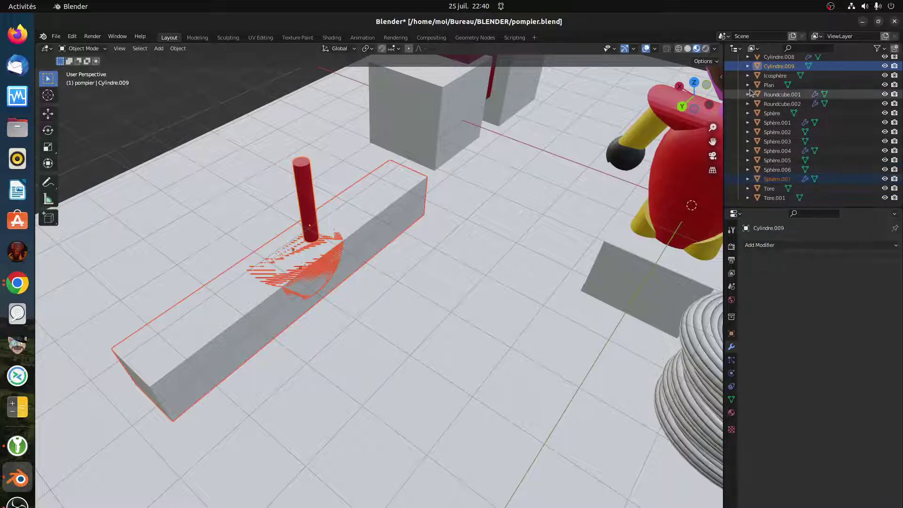
pyautogui.scroll(8, 338, 212)
pyautogui.scroll(-6, 331, 233)
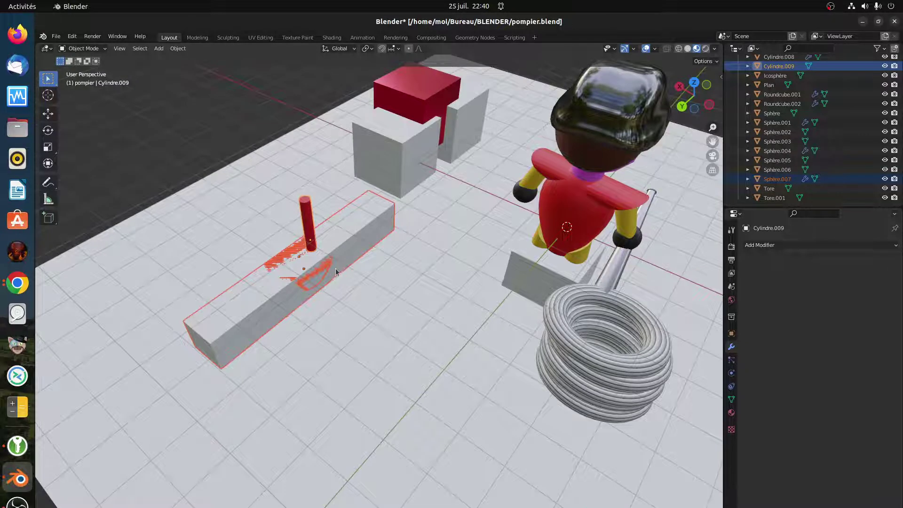
# Hide the long bar and the rod, and select the pierced sphere shape
pyautogui.click(352, 245)
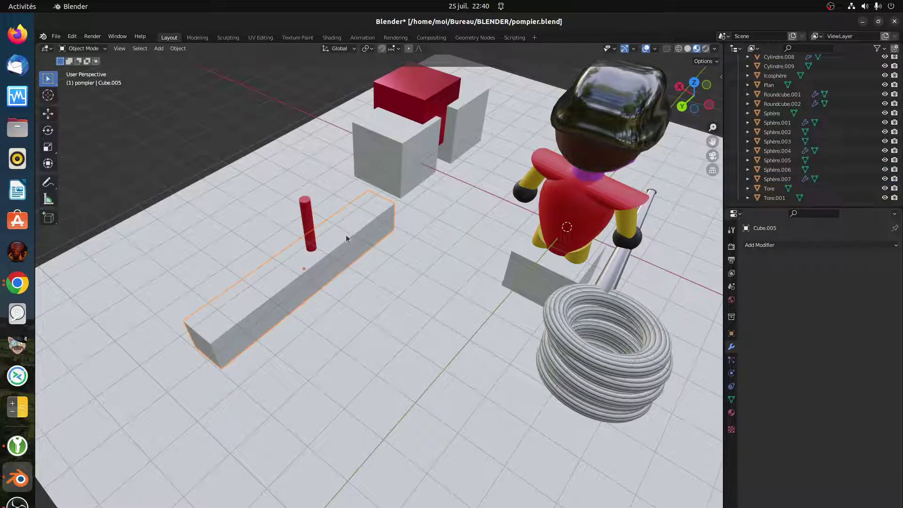
pyautogui.press('h')
pyautogui.click(308, 224)
pyautogui.press('h')
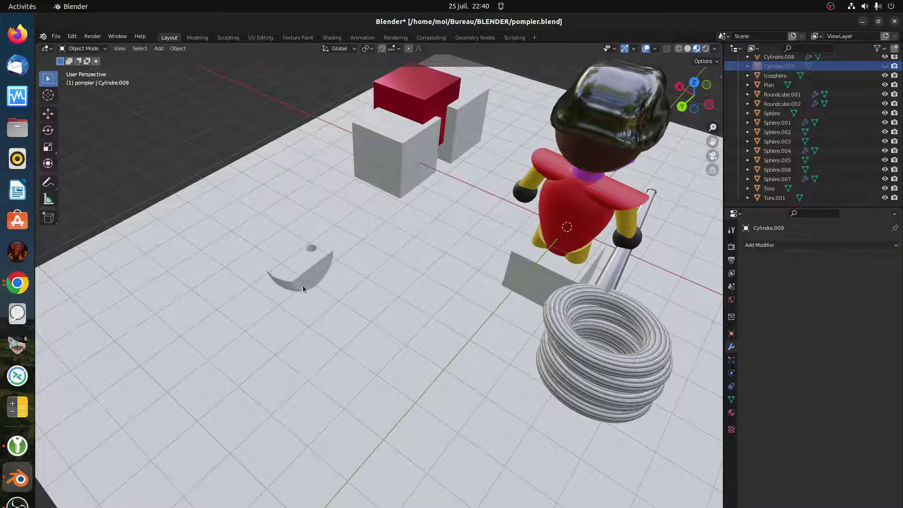
pyautogui.scroll(5, 303, 287)
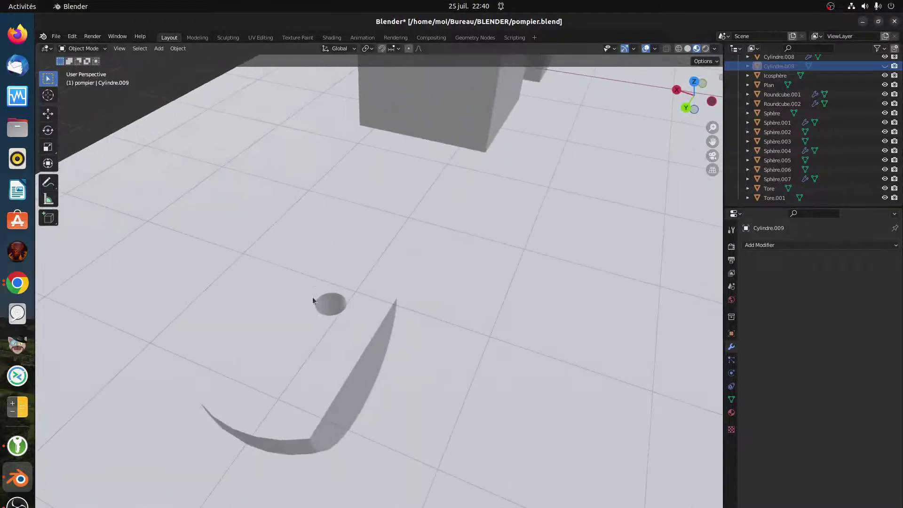
pyautogui.click(309, 336)
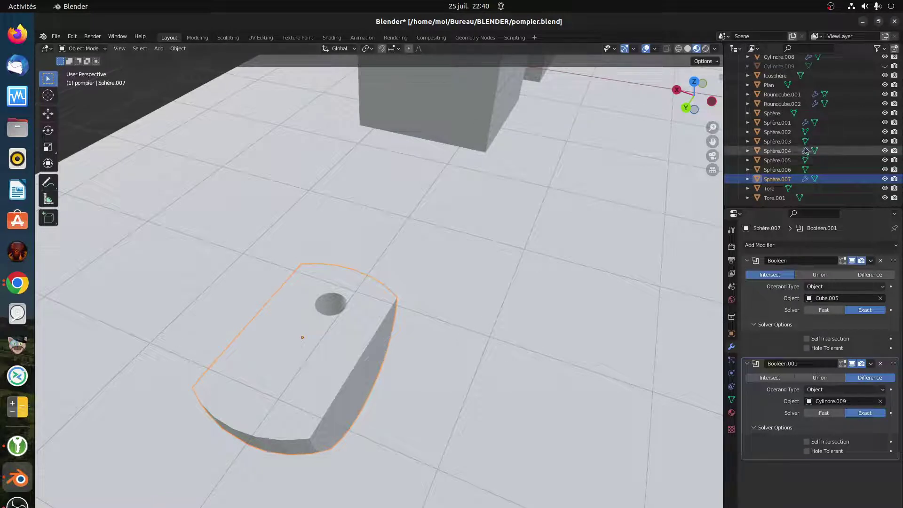
# Collapse the pompier collection in the outliner, select it and expand it again
pyautogui.scroll(8, 789, 151)
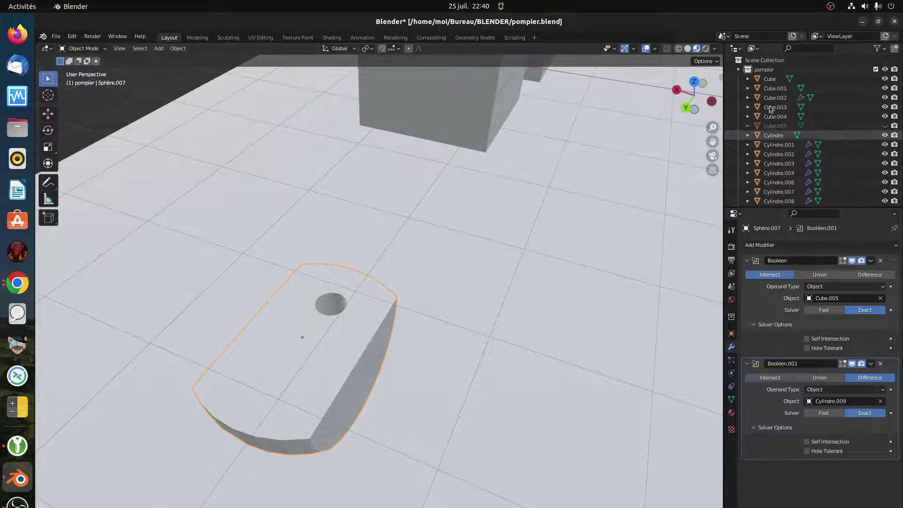
pyautogui.click(738, 70)
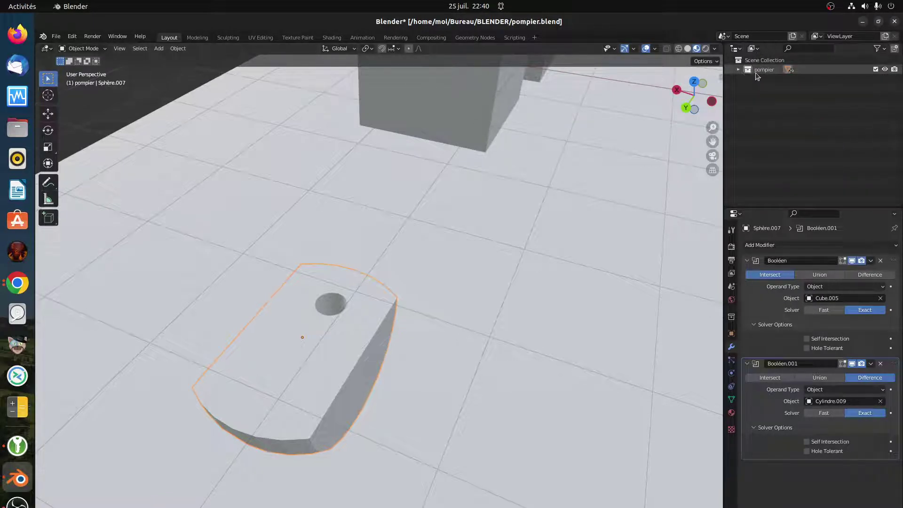
pyautogui.click(764, 71)
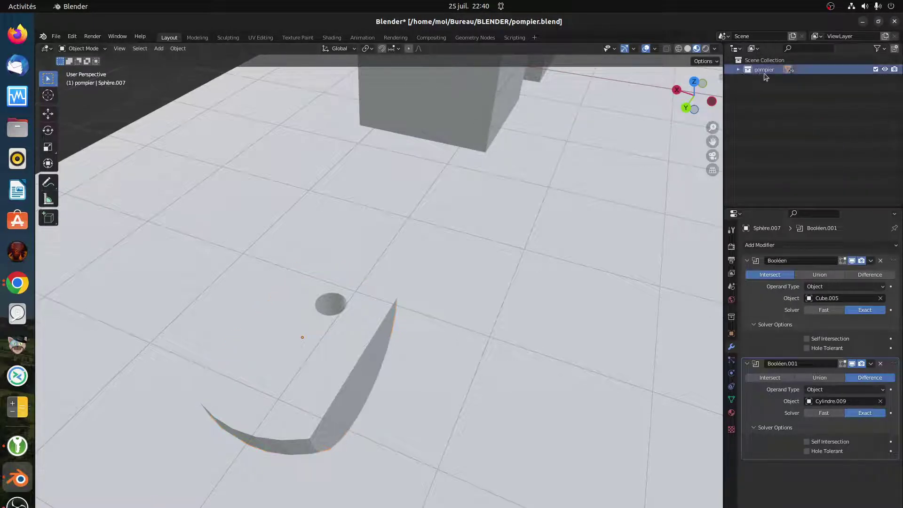
pyautogui.click(739, 70)
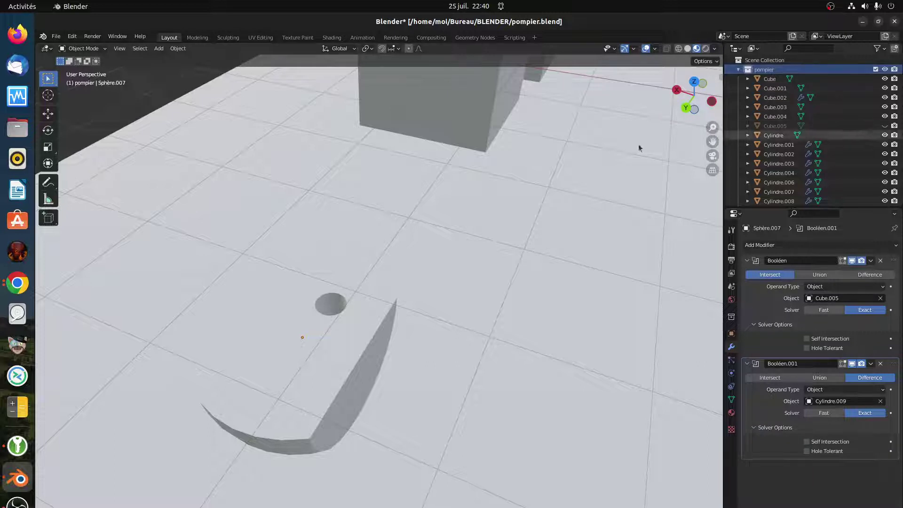
# Select all objects of the pompier collection and review the selection in the scene and the outliner
pyautogui.click(766, 79)
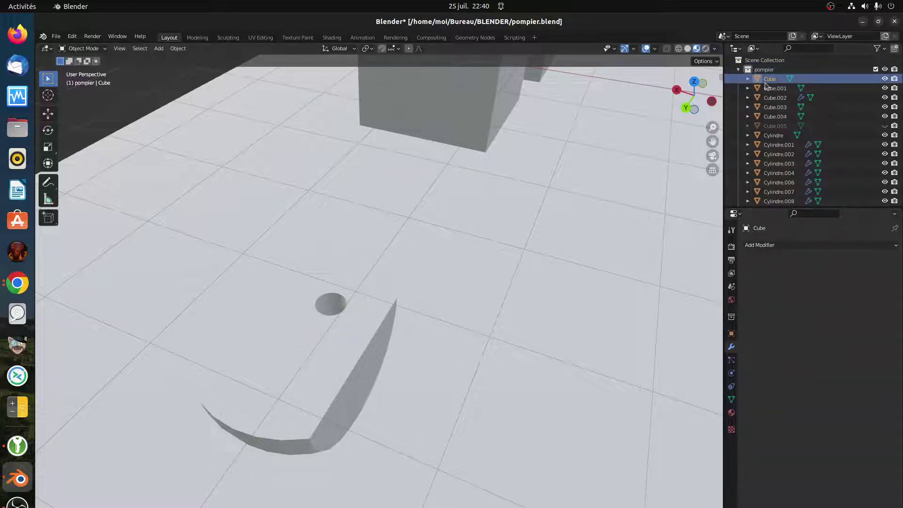
pyautogui.press('a')
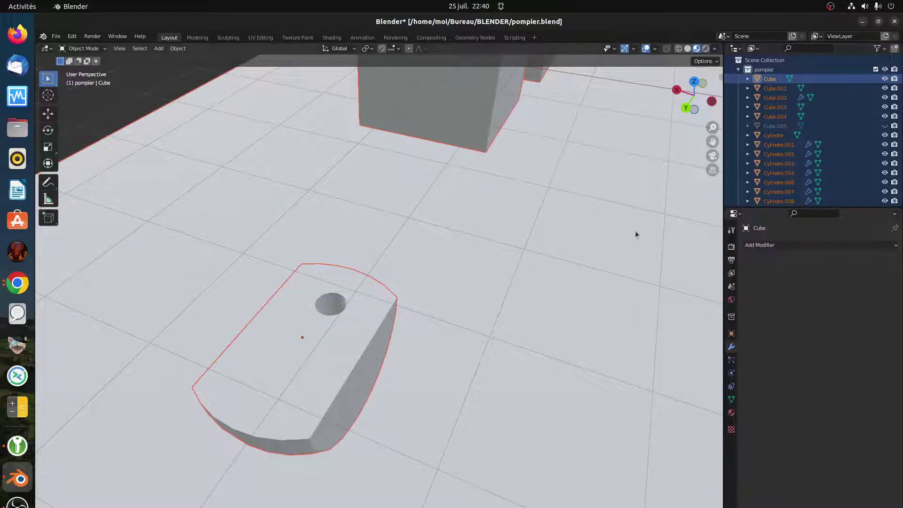
pyautogui.scroll(-8, 608, 201)
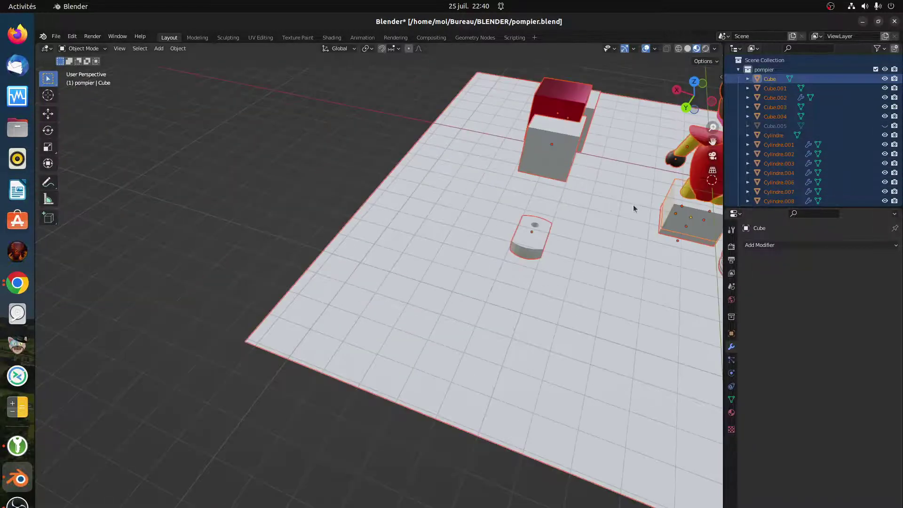
pyautogui.moveTo(642, 217); pyautogui.dragTo(586, 214, button='middle')
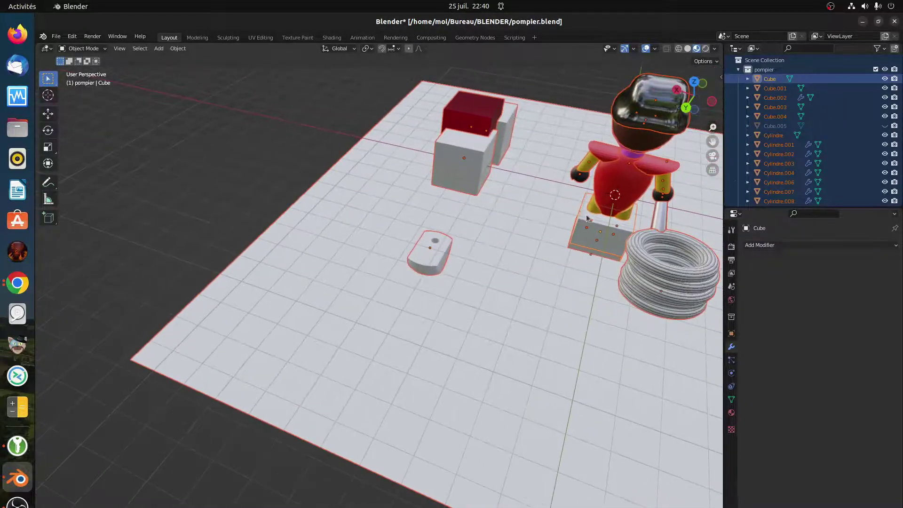
pyautogui.scroll(-8, 776, 171)
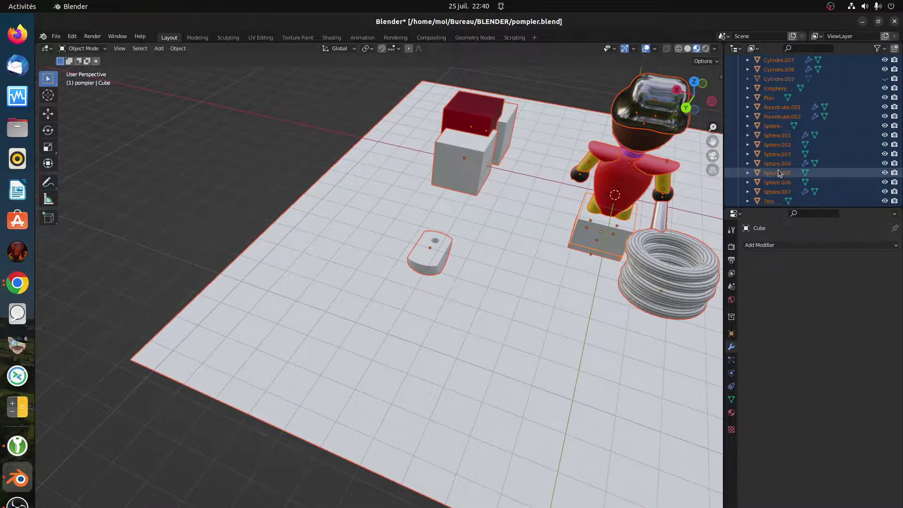
pyautogui.scroll(8, 778, 171)
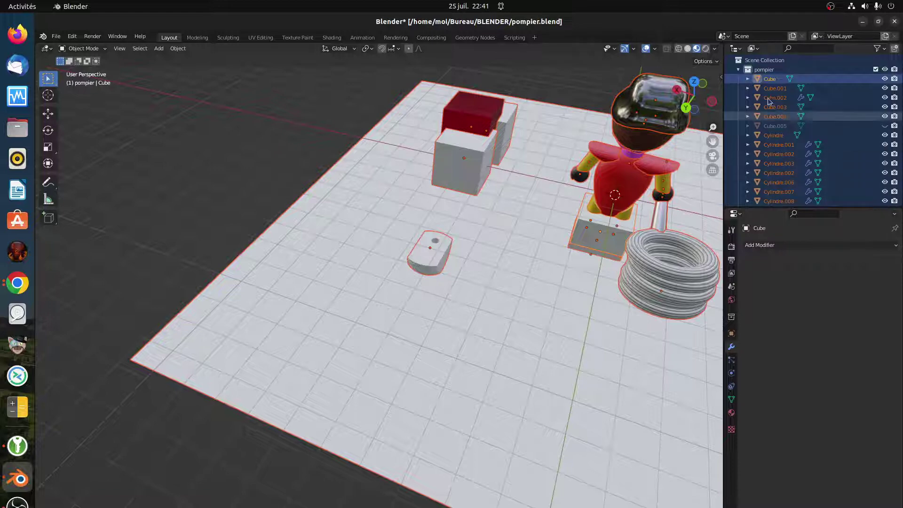
# Collapse the pompier collection and duplicate the whole collection with its objects
pyautogui.click(739, 70)
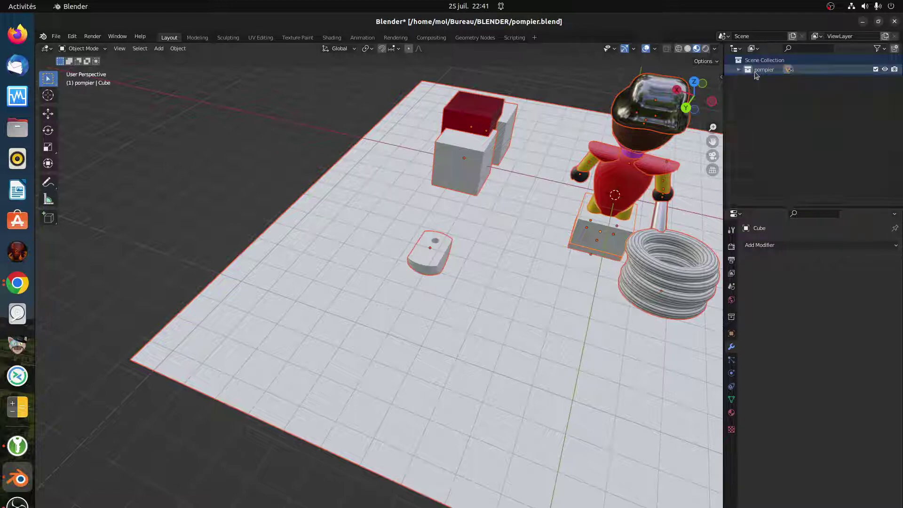
pyautogui.click(755, 74)
pyautogui.keyDown('ctrl'); pyautogui.click(755, 74); pyautogui.keyUp('ctrl')
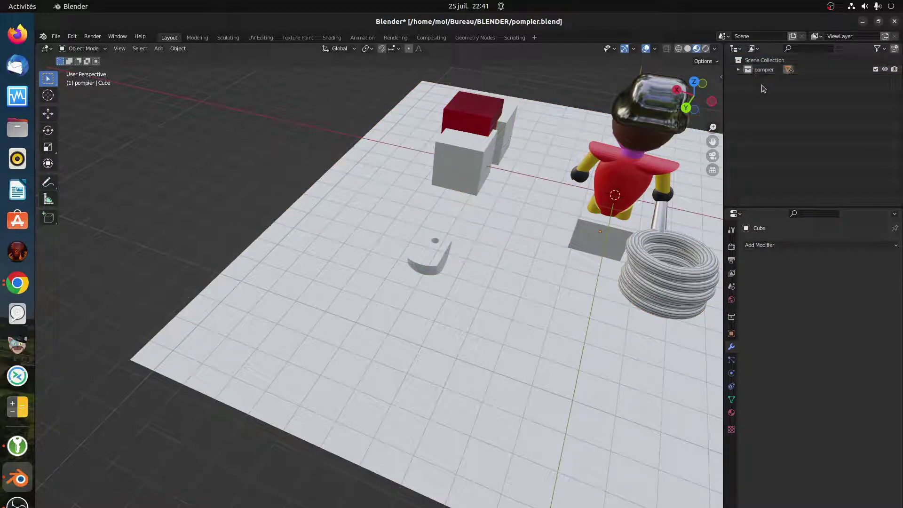
pyautogui.click(760, 72)
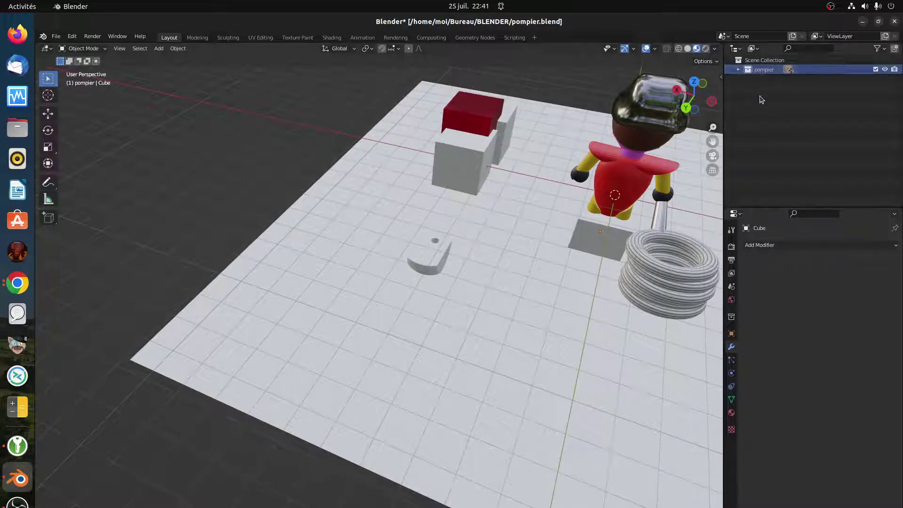
pyautogui.rightClick(758, 70)
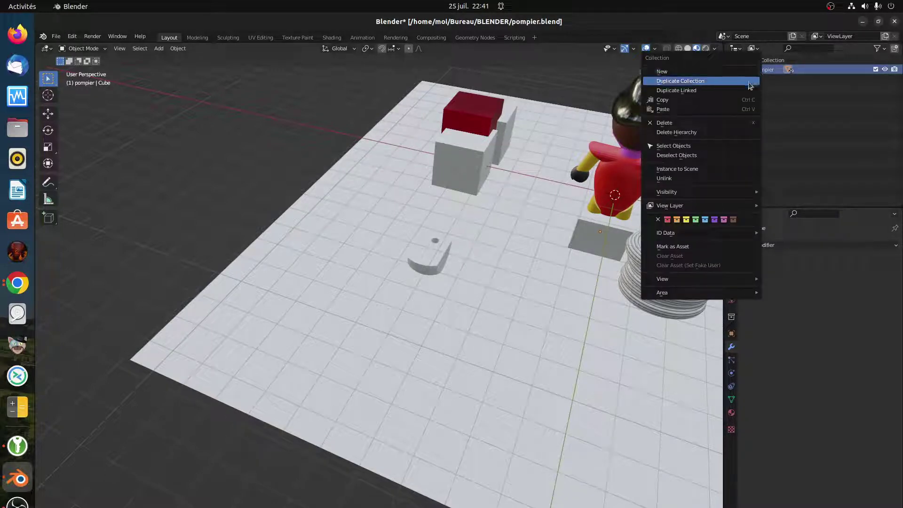
pyautogui.click(753, 81)
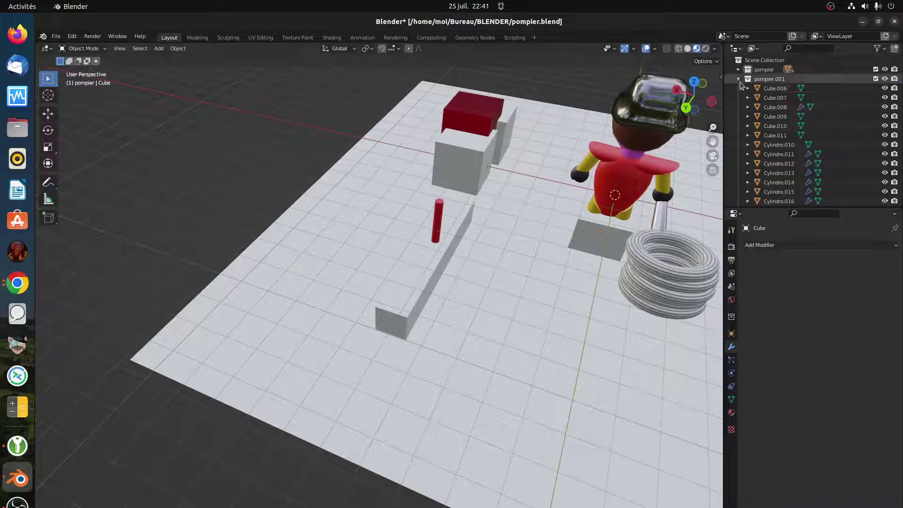
# Collapse the pompier.001 collection in the outliner and select all objects of the original pompier collection
pyautogui.click(738, 78)
pyautogui.click(759, 71)
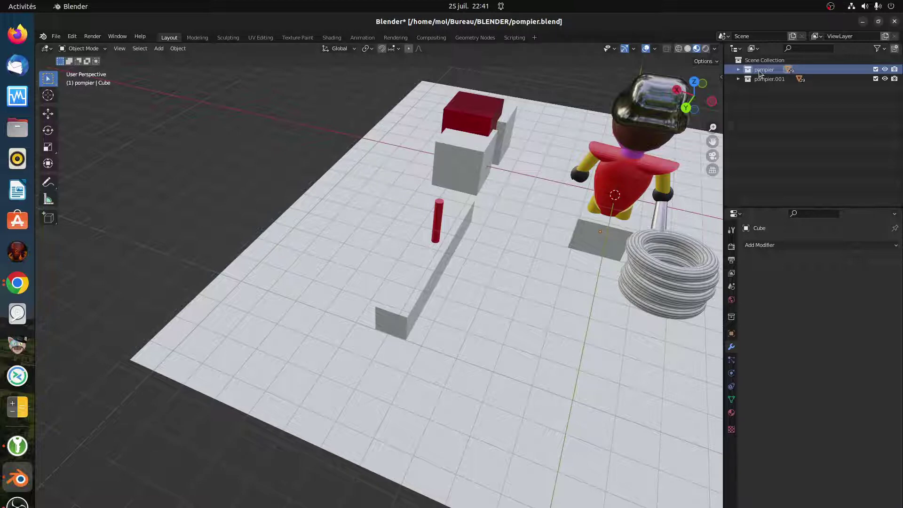
pyautogui.rightClick(760, 73)
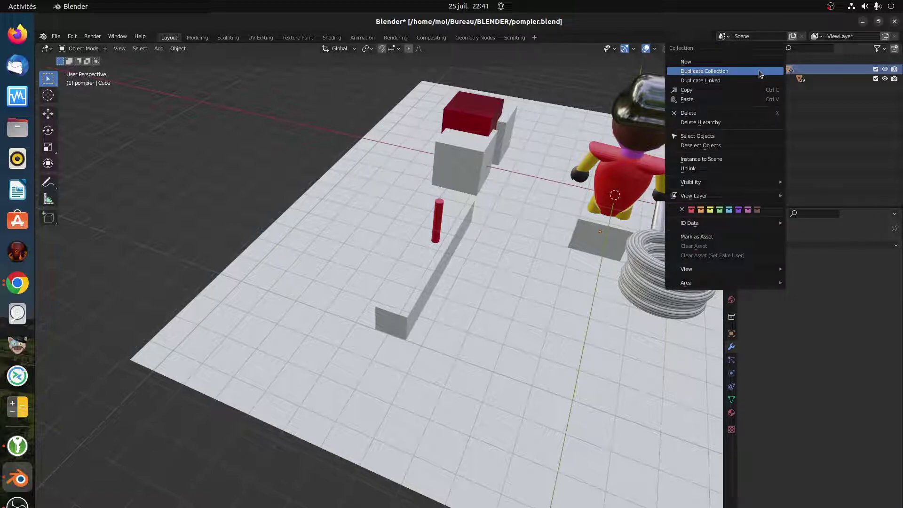
pyautogui.click(697, 135)
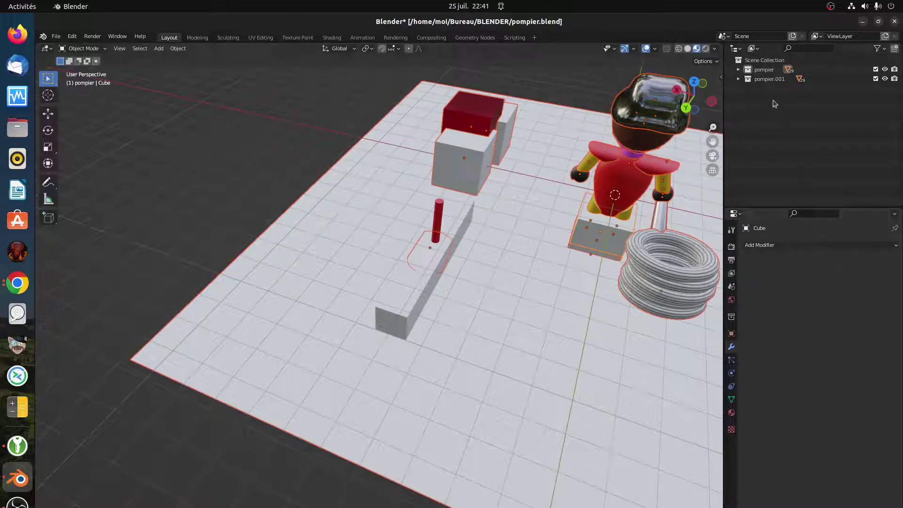
# Deselect the pompier collection's objects and look for the collection's visibility options
pyautogui.rightClick(761, 70)
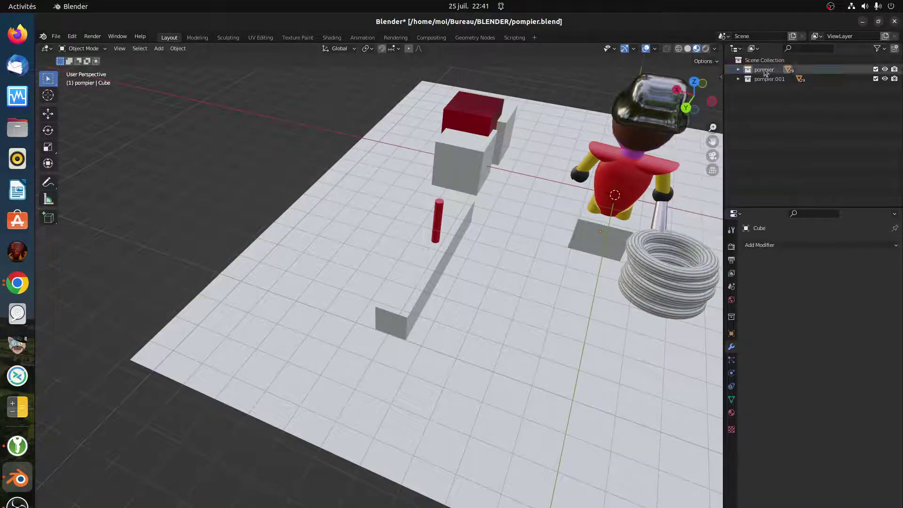
pyautogui.rightClick(764, 73)
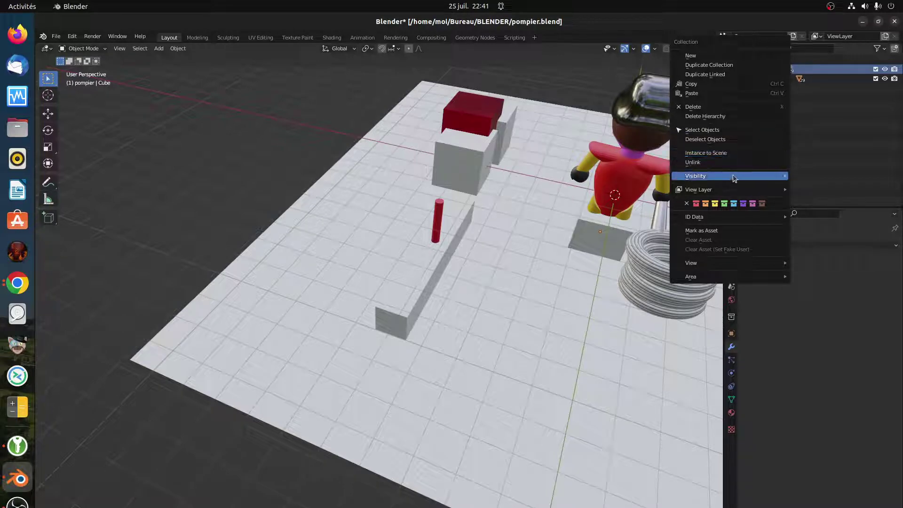
pyautogui.moveTo(737, 181)
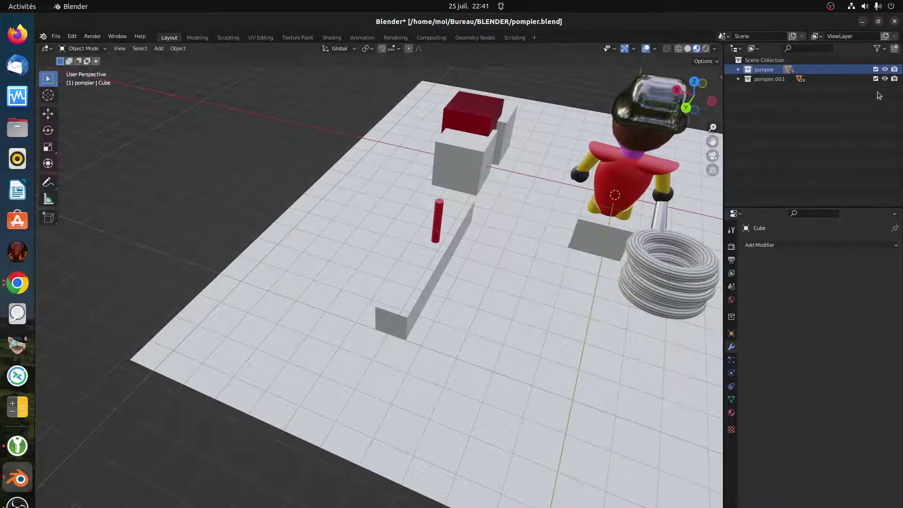
# Hide both the pompier and pompier.001 collections in the viewport, and show only pompier again
pyautogui.click(885, 69)
pyautogui.click(885, 79)
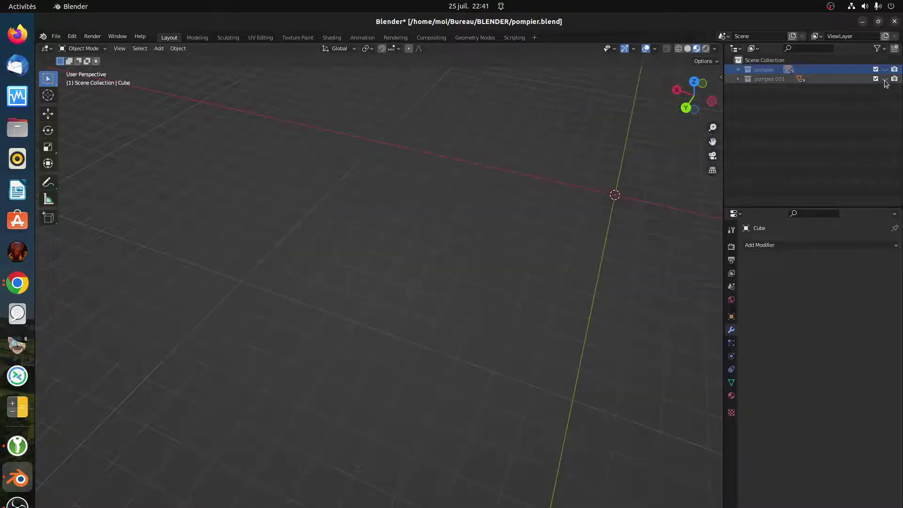
pyautogui.click(885, 79)
pyautogui.click(885, 79)
pyautogui.click(884, 70)
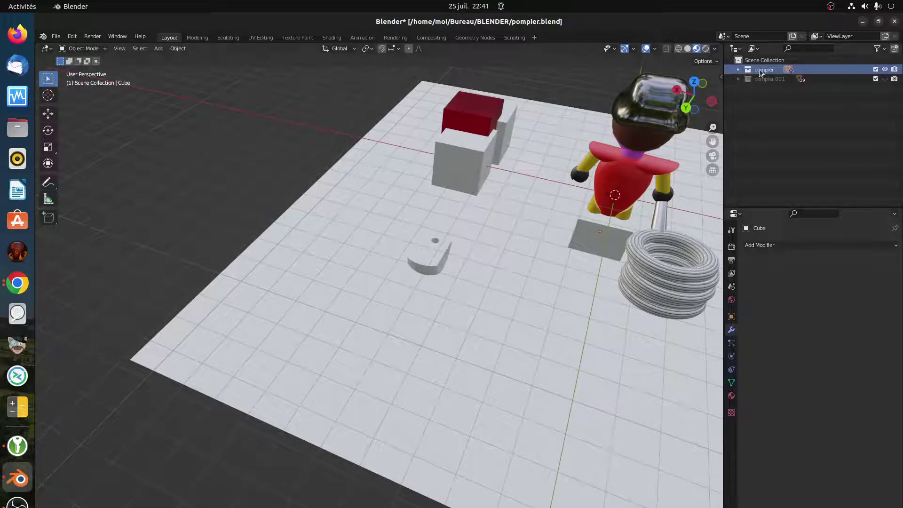
# Select all objects of the pompier collection and move them about 8.41 m in X, 2.95 m in Y and 0.94 m in Z
pyautogui.rightClick(760, 72)
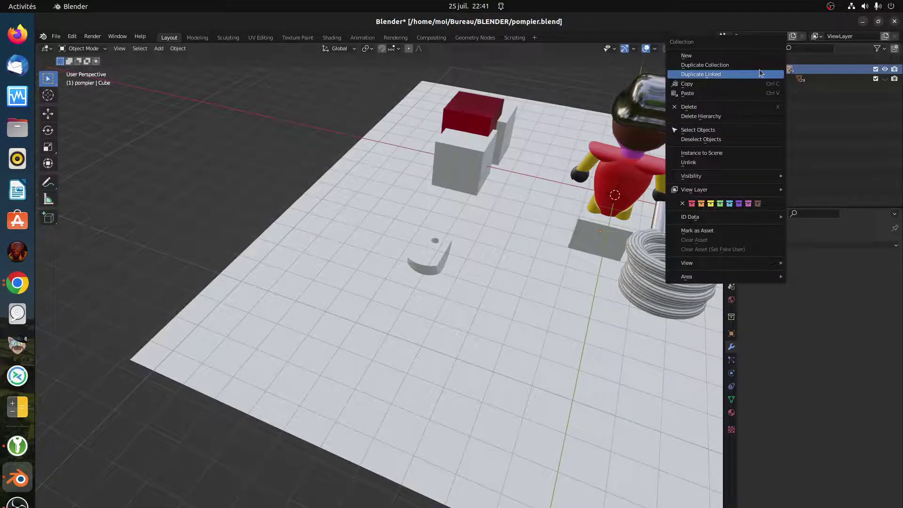
pyautogui.click(725, 129)
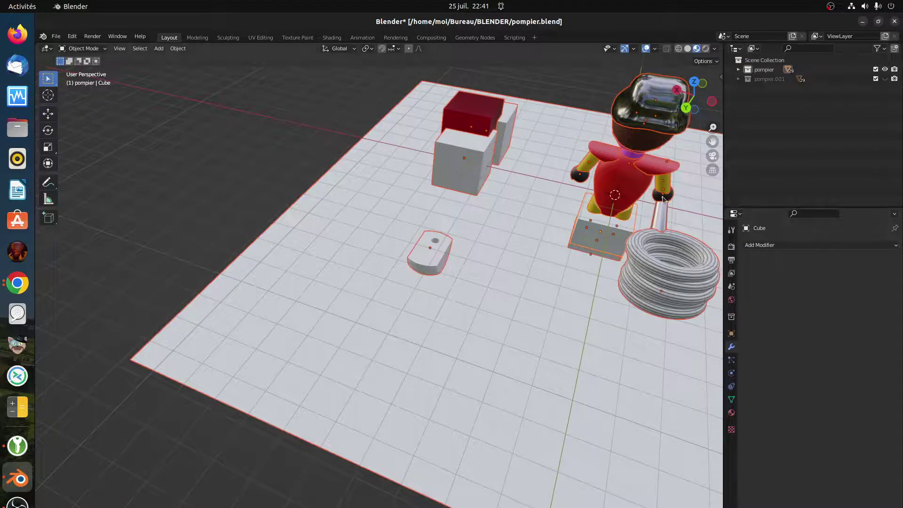
pyautogui.press('g')
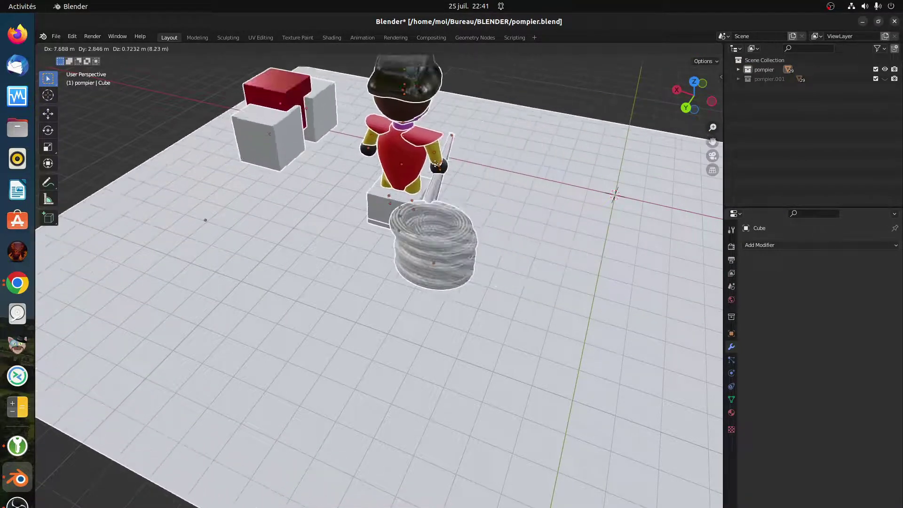
pyautogui.click(430, 162)
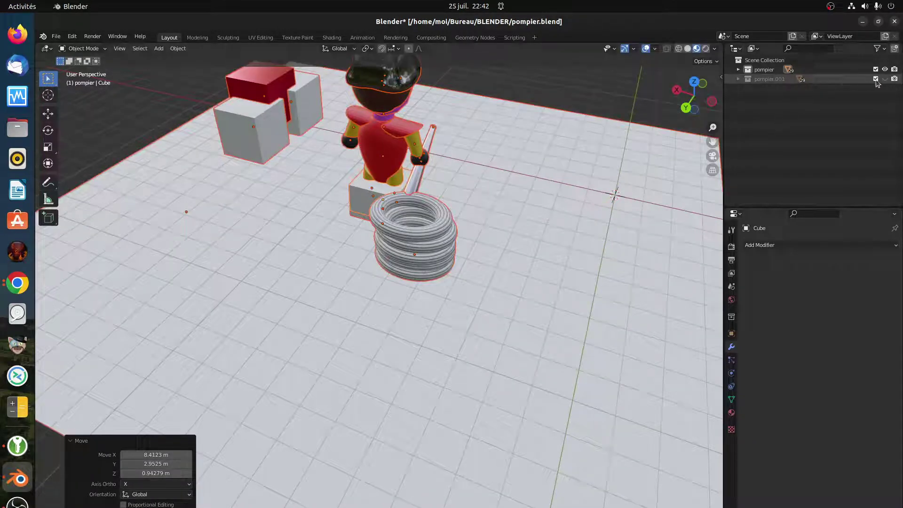
# Show the pompier.001 collection beside the moved original, and toggle the visibility of both collections in the viewport
pyautogui.click(885, 79)
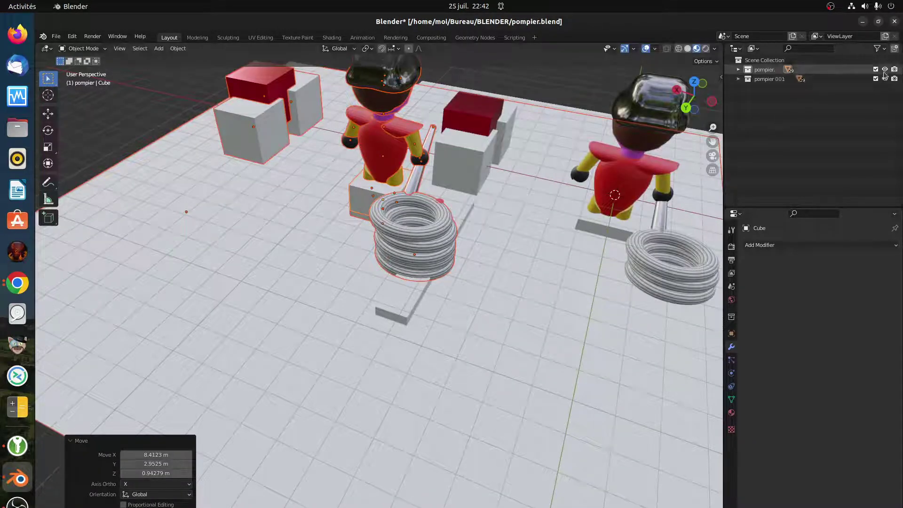
pyautogui.click(884, 70)
pyautogui.click(885, 70)
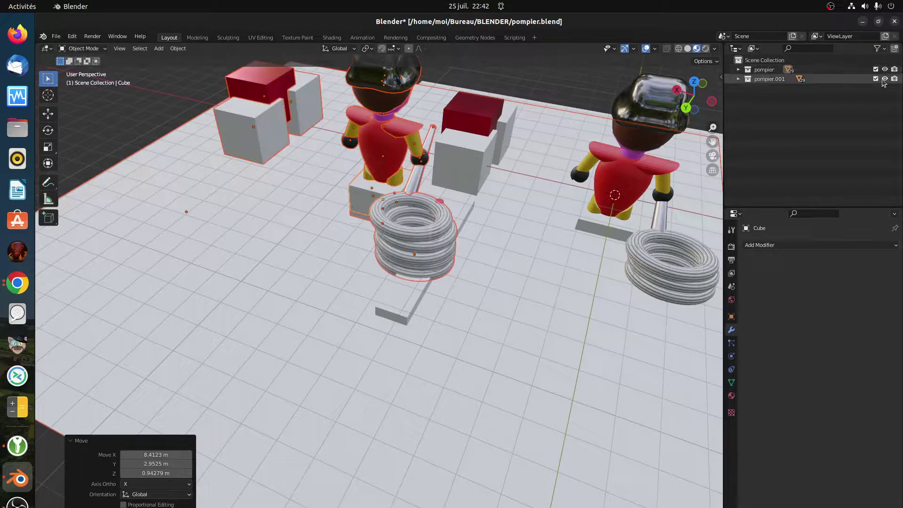
pyautogui.click(885, 79)
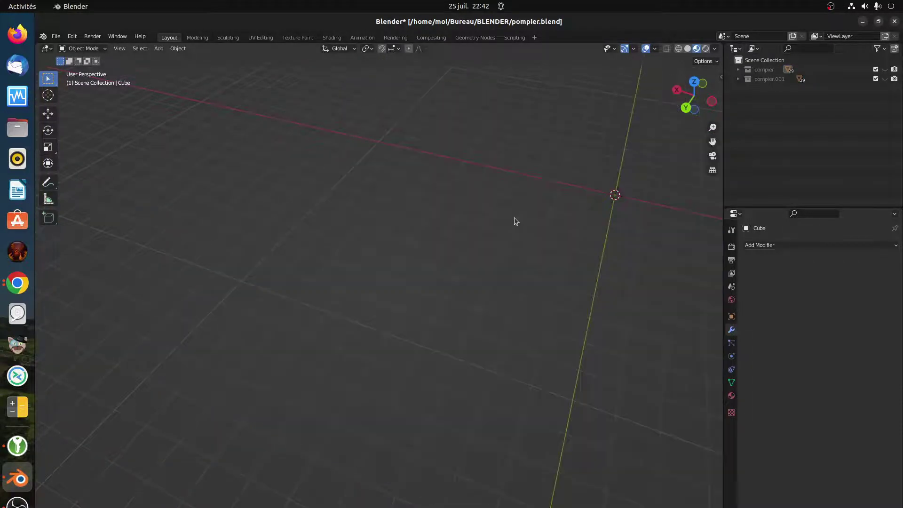
# Undo the visibility changes, the move and the duplication of the pompier collection
pyautogui.hotkey('ctrl', 'z')
pyautogui.hotkey('ctrl', 'z')
pyautogui.hotkey('ctrl', 'z')
pyautogui.hotkey('ctrl', 'z')
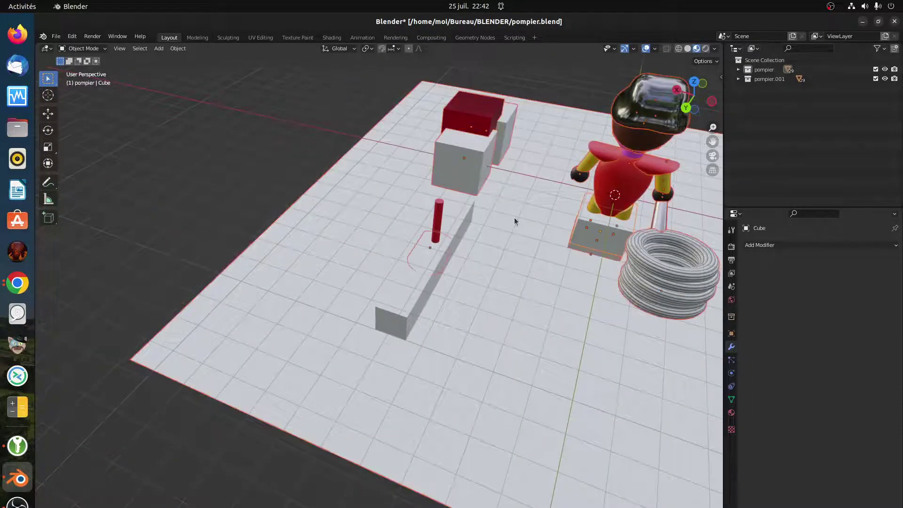
pyautogui.hotkey('ctrl', 'z')
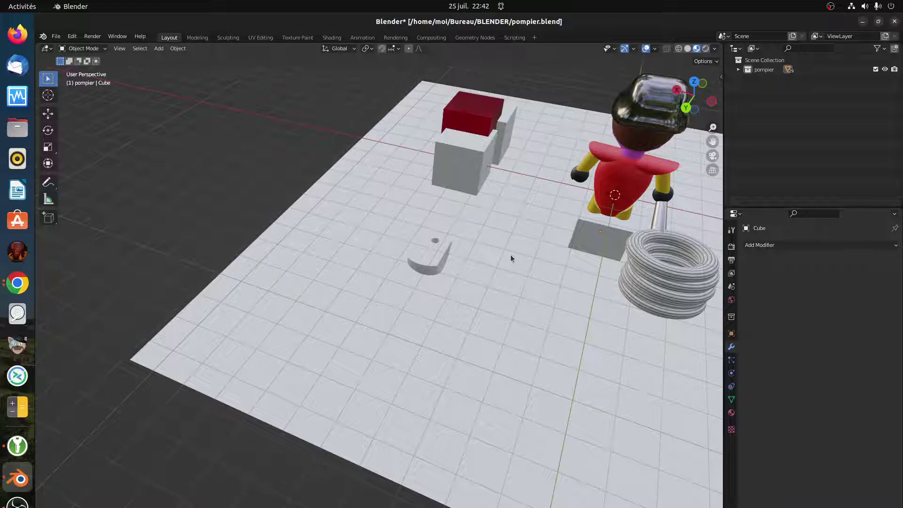
# Expand the pompier collection in the outliner and bring the long bar and the rod back into view
pyautogui.scroll(-3, 523, 319)
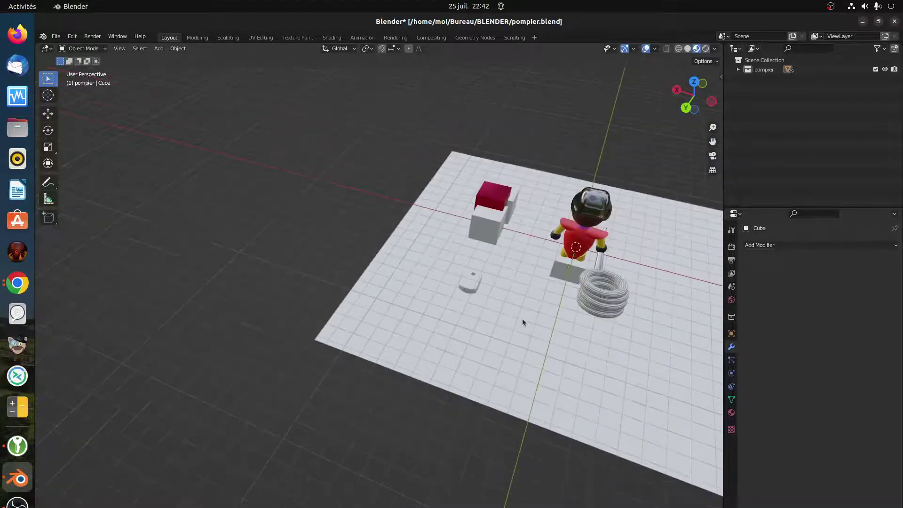
pyautogui.click(738, 70)
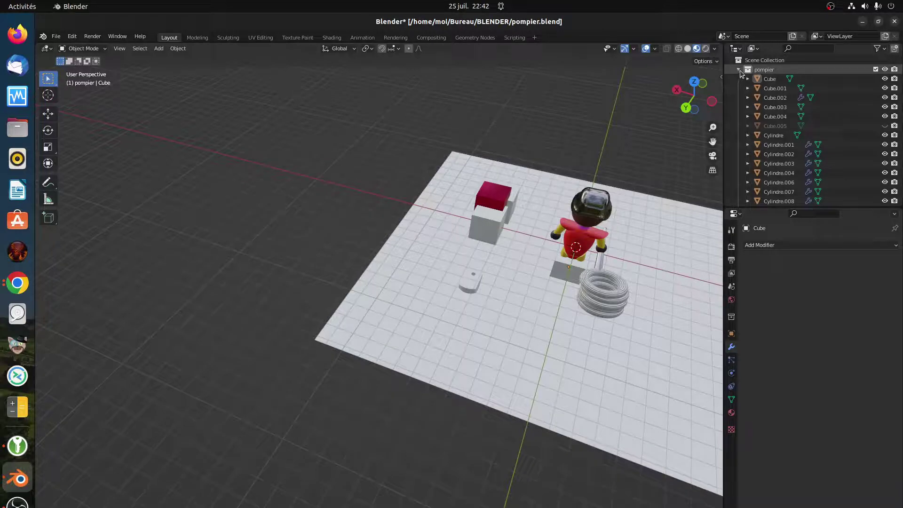
pyautogui.rightClick(748, 72)
pyautogui.click(748, 73)
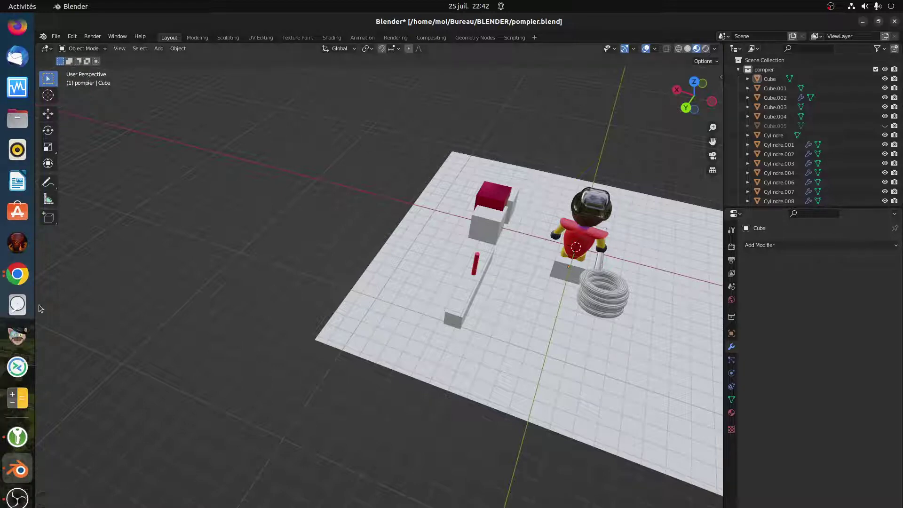
# Switch to the Jitsi meeting in Chrome to view the participant's shared screen, and return to Blender
pyautogui.click(17, 274)
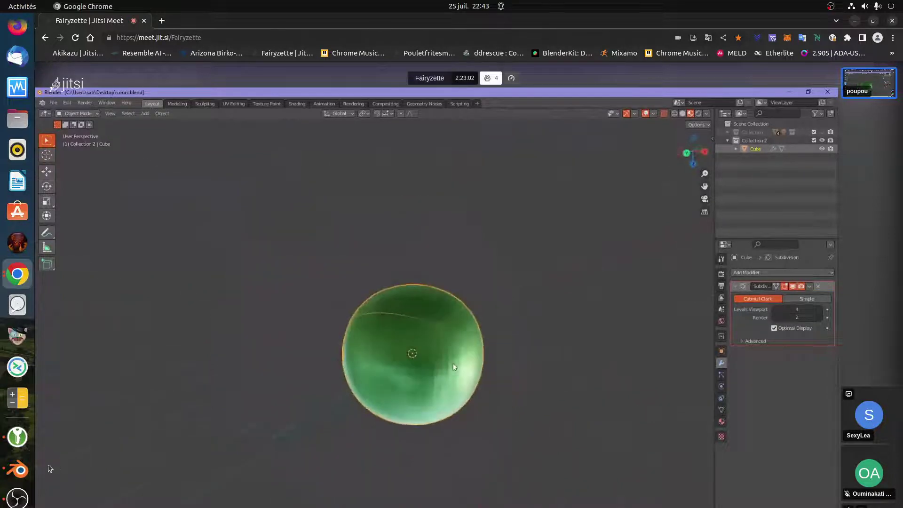
pyautogui.click(25, 473)
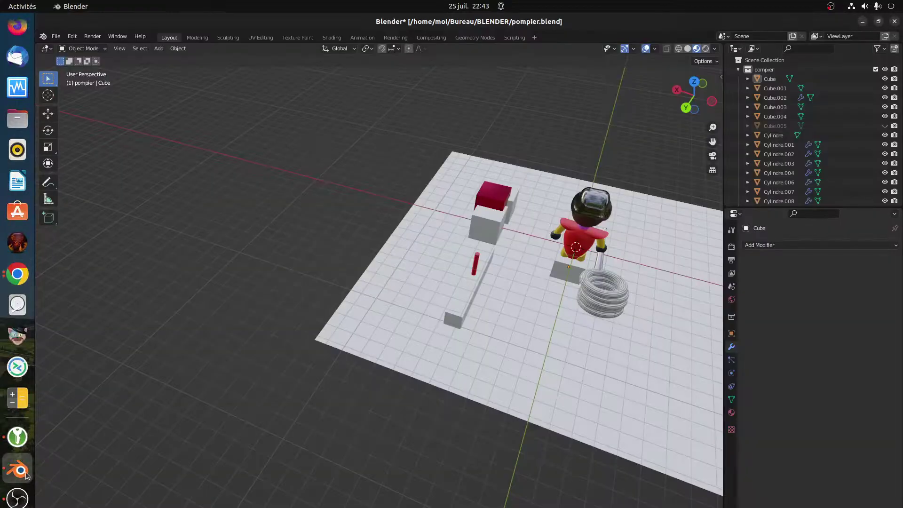
# Open the preferences and examine the interface settings and the Zoom to Mouse Position option in the navigation settings
pyautogui.click(75, 41)
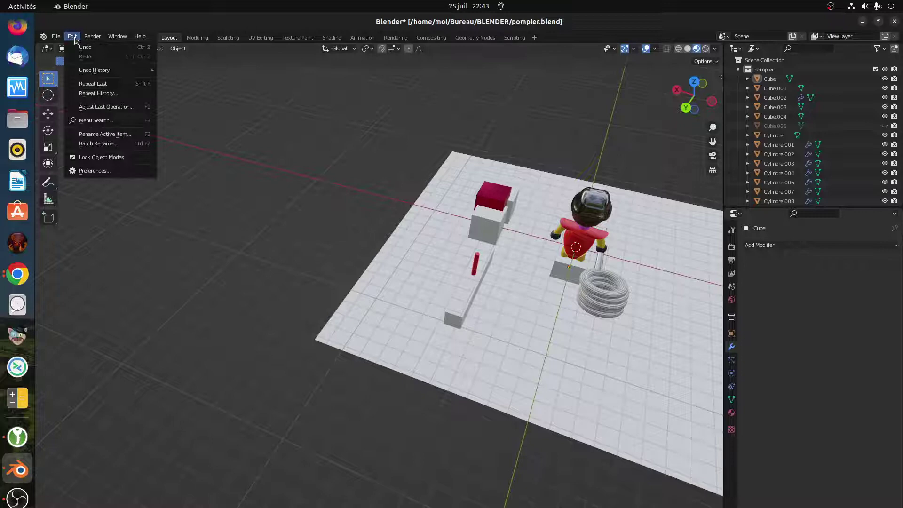
pyautogui.click(93, 169)
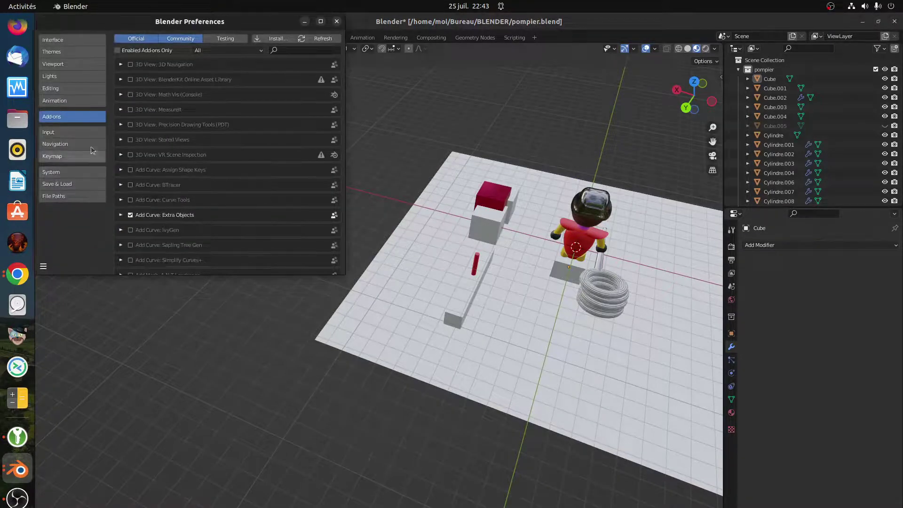
pyautogui.click(61, 43)
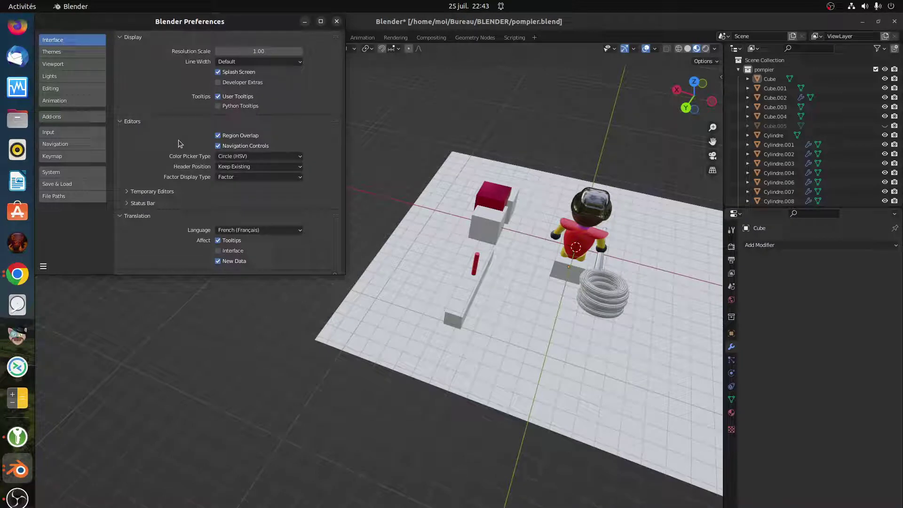
pyautogui.click(70, 145)
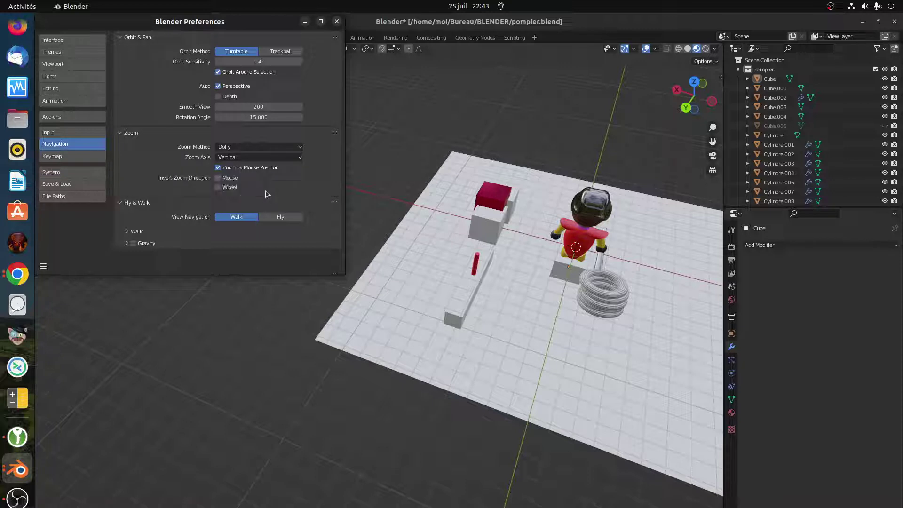
pyautogui.click(218, 170)
# Select the floor plane and then the hose coil, and orbit the view around the coil
pyautogui.scroll(3, 495, 274)
pyautogui.scroll(-2, 495, 275)
pyautogui.click(522, 310)
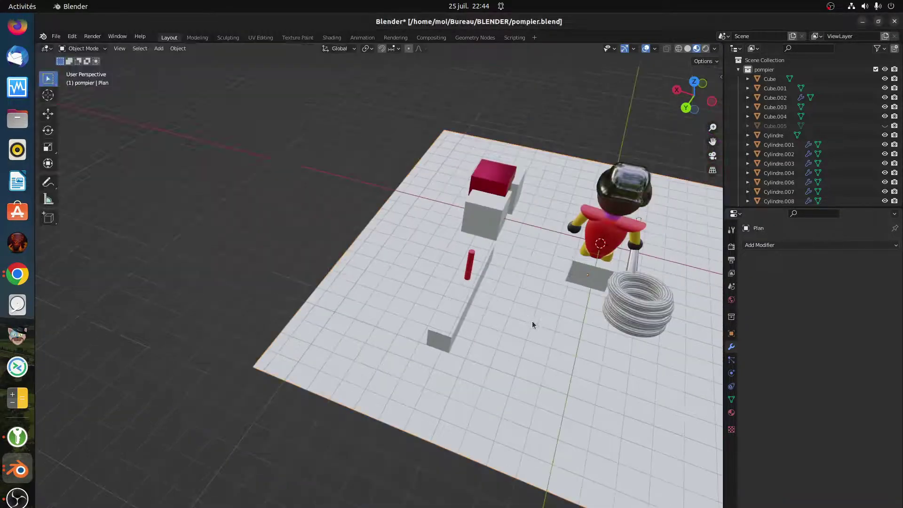
pyautogui.click(646, 307)
pyautogui.moveTo(659, 315); pyautogui.dragTo(406, 295, button='middle')
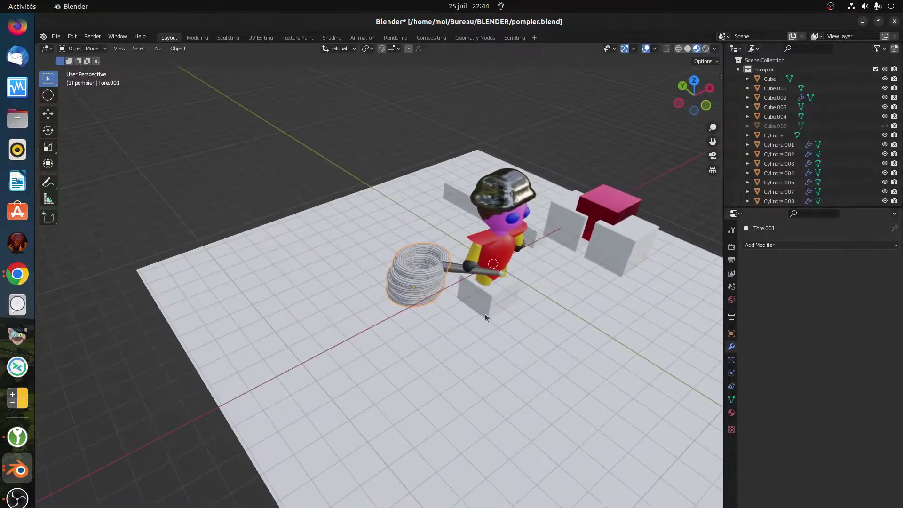
pyautogui.moveTo(484, 314); pyautogui.dragTo(426, 308, button='middle')
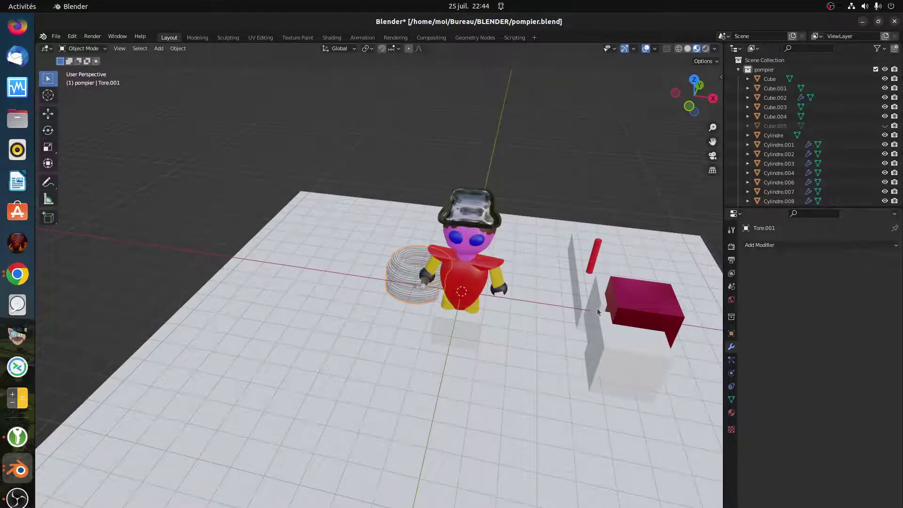
# Select the firefighter's helmet and orbit the view around it
pyautogui.click(477, 221)
pyautogui.moveTo(492, 287); pyautogui.dragTo(665, 294, button='middle')
pyautogui.moveTo(463, 292); pyautogui.dragTo(553, 299, button='middle')
pyautogui.moveTo(407, 297); pyautogui.dragTo(675, 313, button='middle')
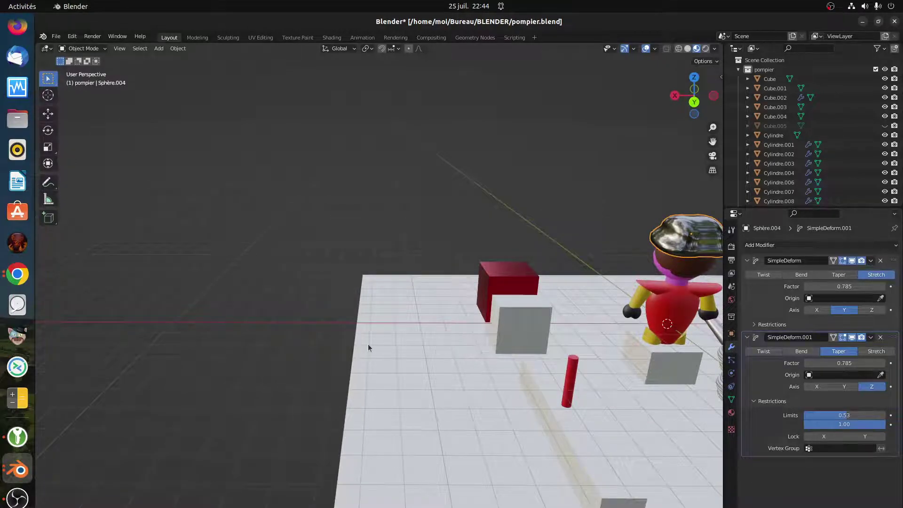
# Examine how the view zooms in and out toward the pointer at the floor's corner and the red block
pyautogui.scroll(10, 368, 343)
pyautogui.scroll(-10, 369, 347)
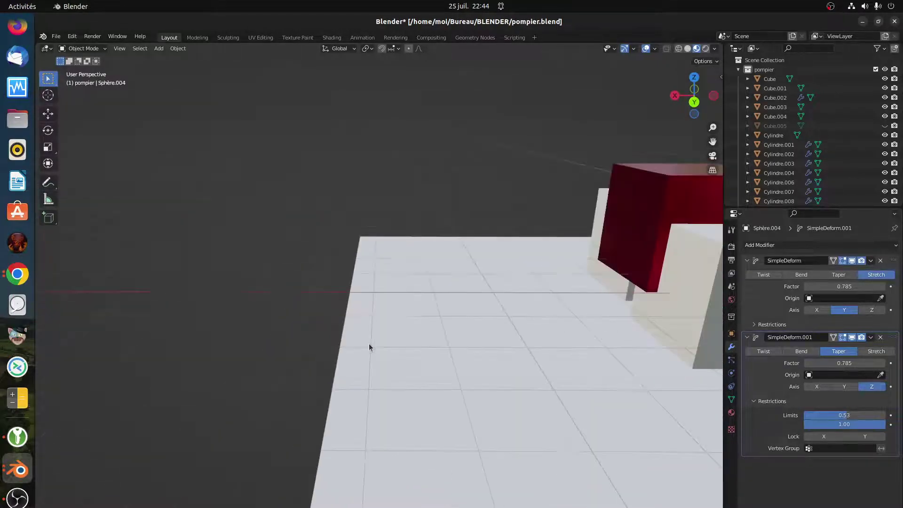
pyautogui.scroll(10, 477, 294)
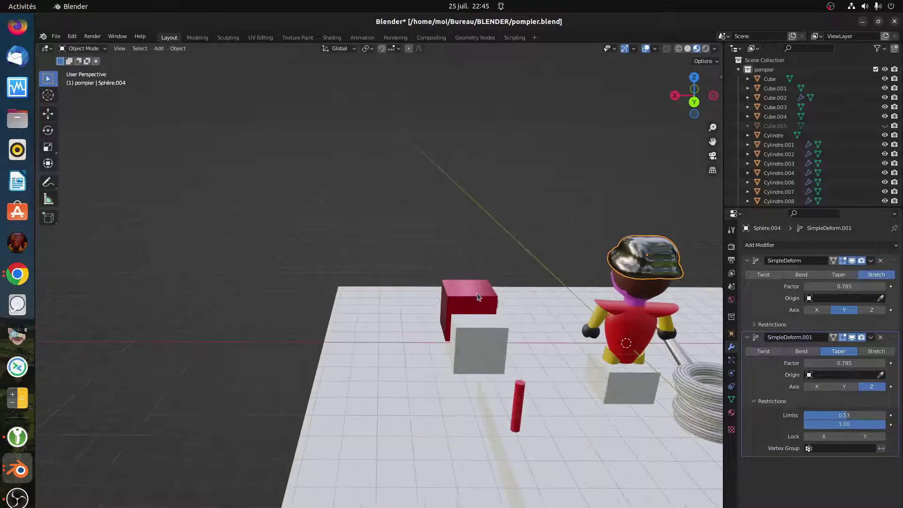
pyautogui.scroll(-8, 477, 294)
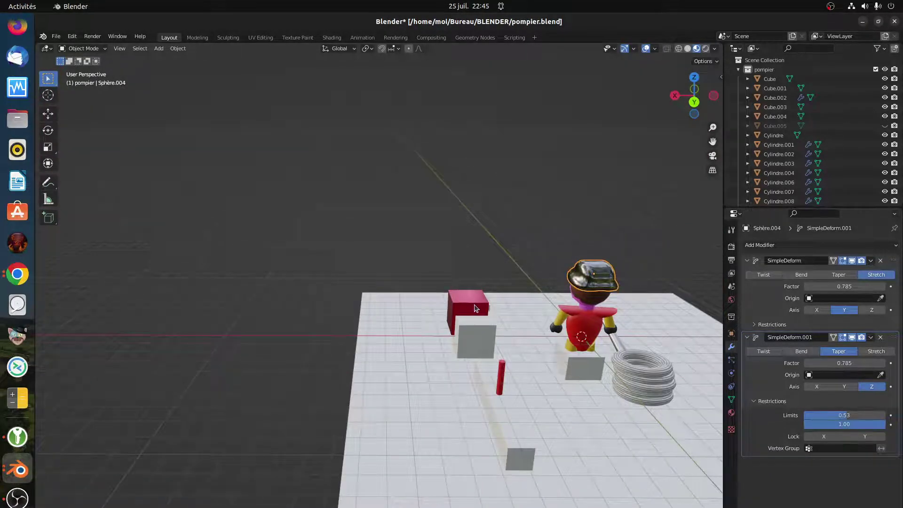
pyautogui.scroll(4, 476, 308)
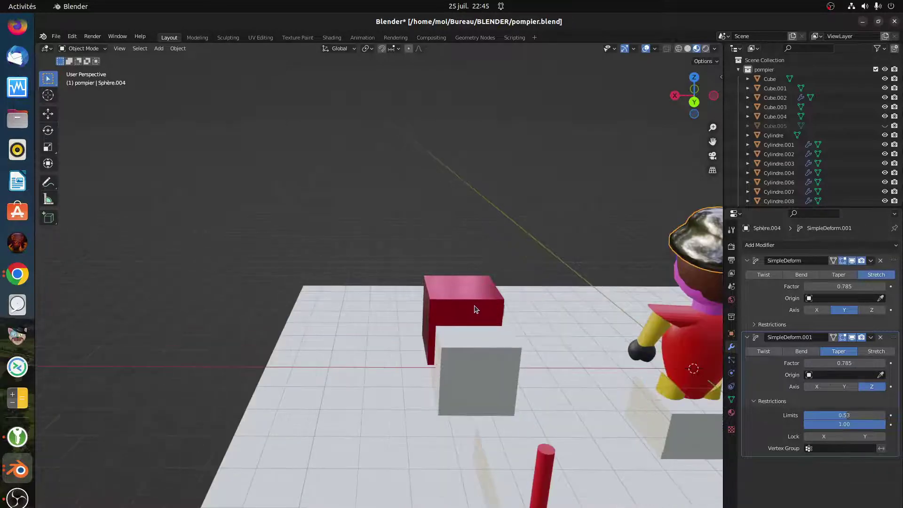
pyautogui.scroll(2, 476, 309)
pyautogui.scroll(-4, 475, 310)
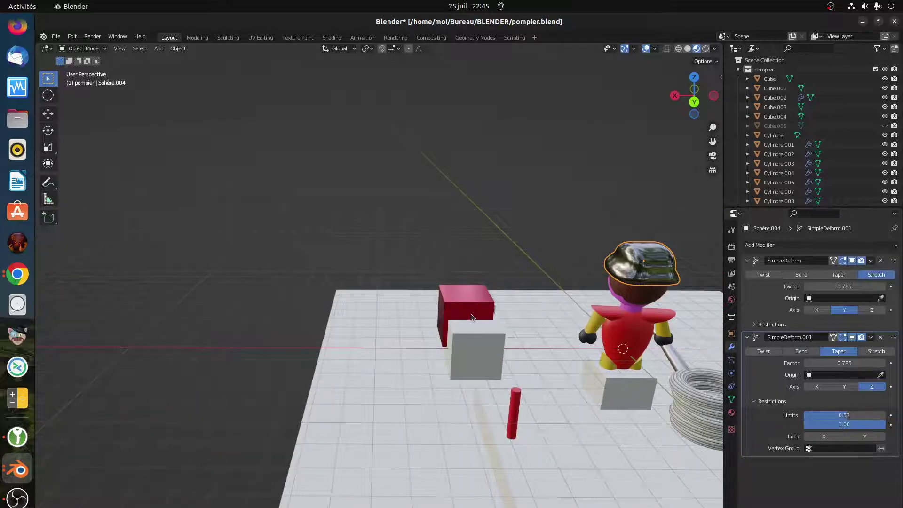
# Examine the red block and the white cube in front of it at repeated close and wide zoom levels
pyautogui.scroll(6, 471, 315)
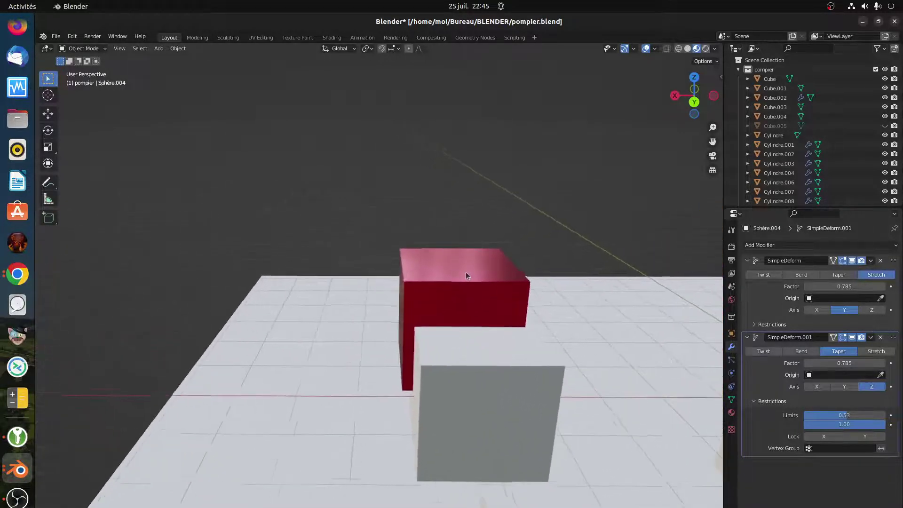
pyautogui.scroll(3, 463, 263)
pyautogui.scroll(-5, 460, 257)
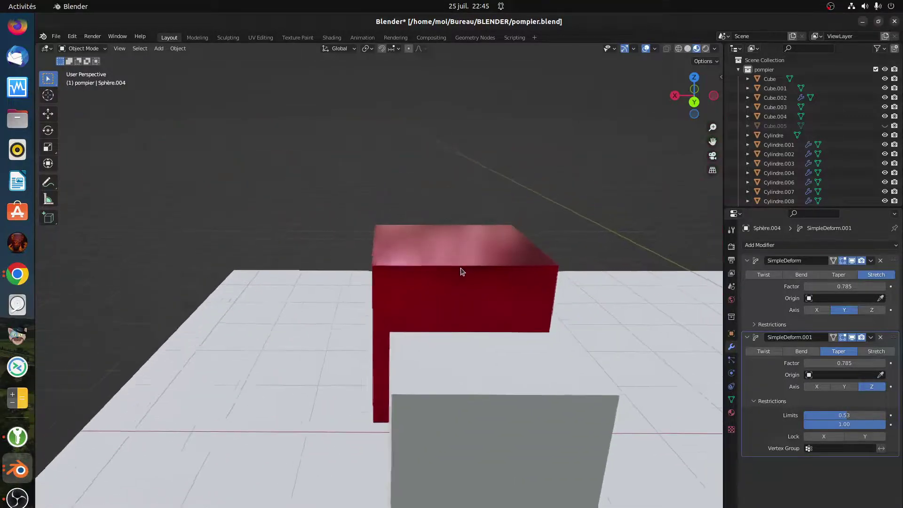
pyautogui.scroll(-6, 461, 278)
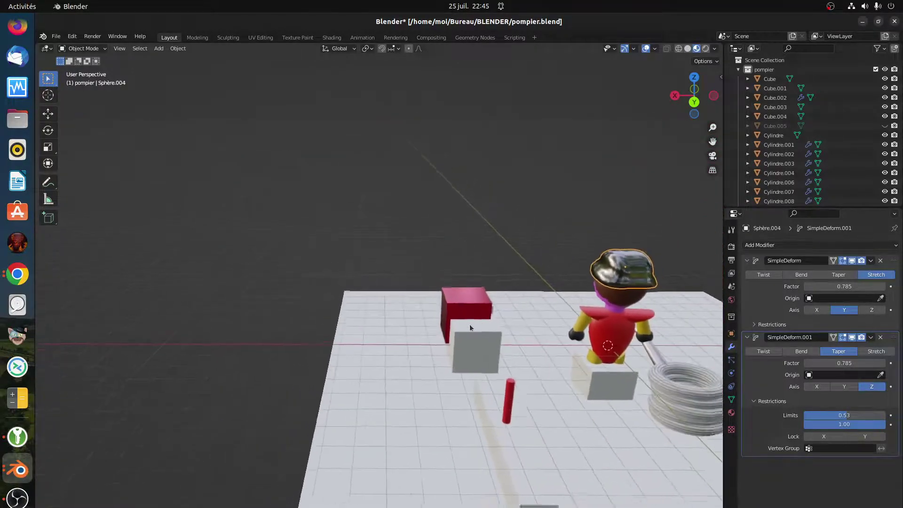
pyautogui.scroll(8, 472, 347)
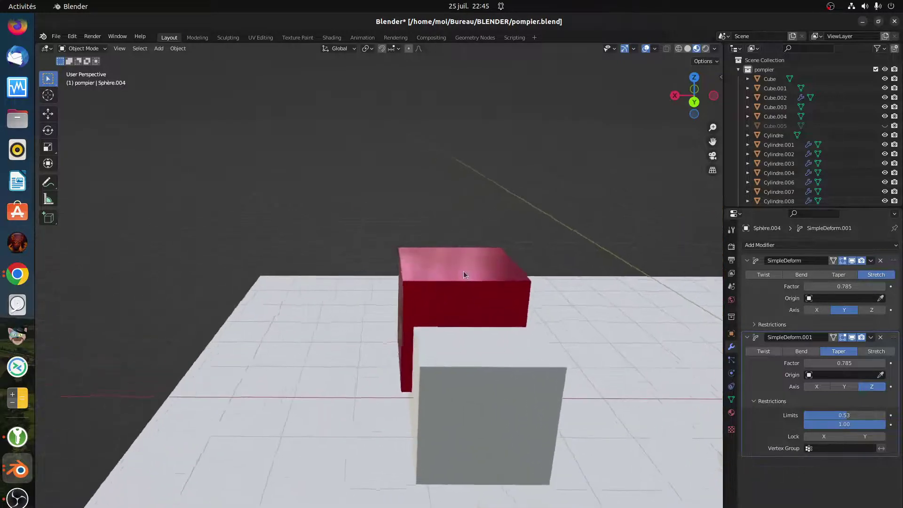
pyautogui.scroll(-8, 461, 256)
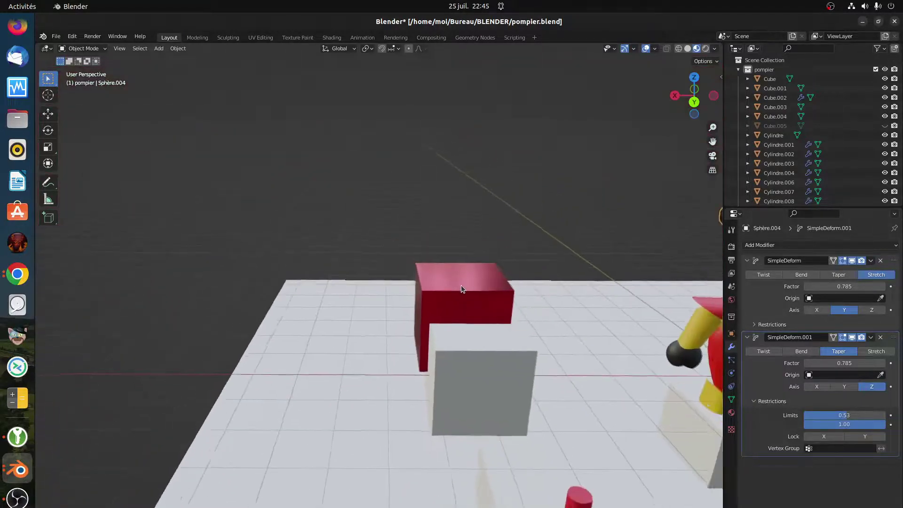
pyautogui.scroll(-1, 462, 301)
pyautogui.scroll(7, 461, 289)
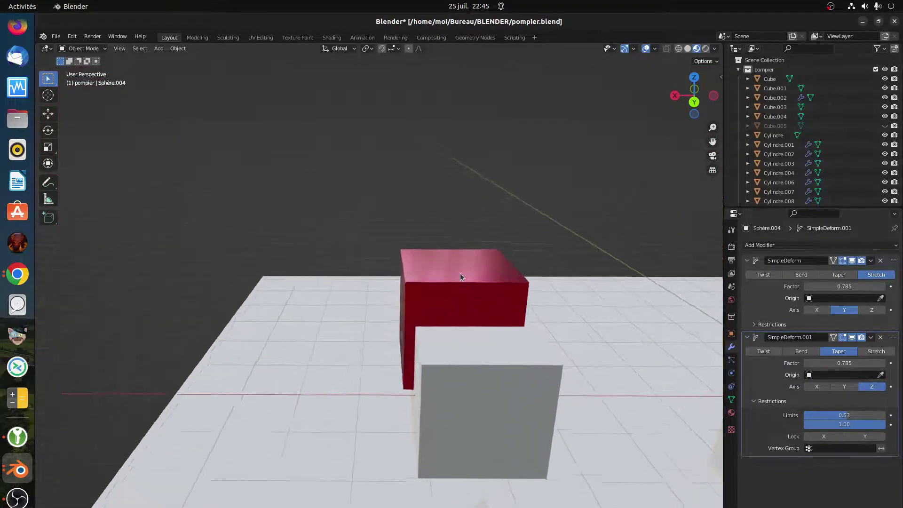
pyautogui.scroll(2, 458, 254)
pyautogui.scroll(-7, 460, 262)
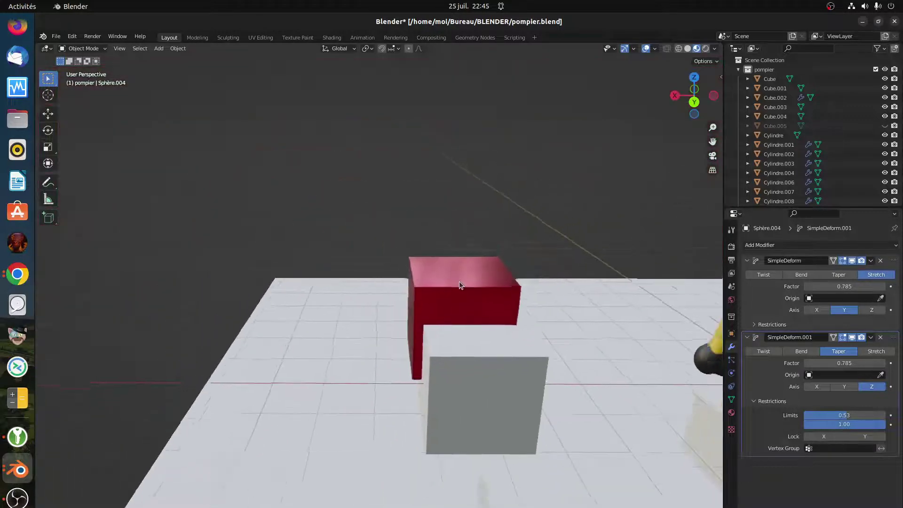
pyautogui.scroll(-2, 461, 324)
pyautogui.scroll(6, 459, 301)
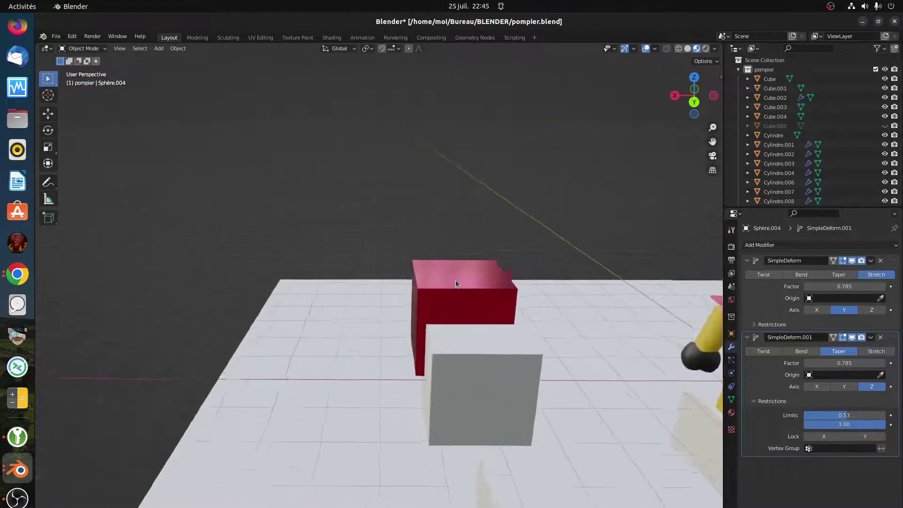
# Inspect the red block up close and display the 3D viewport's focal length and clipping settings
pyautogui.scroll(-4, 455, 272)
pyautogui.scroll(8, 454, 287)
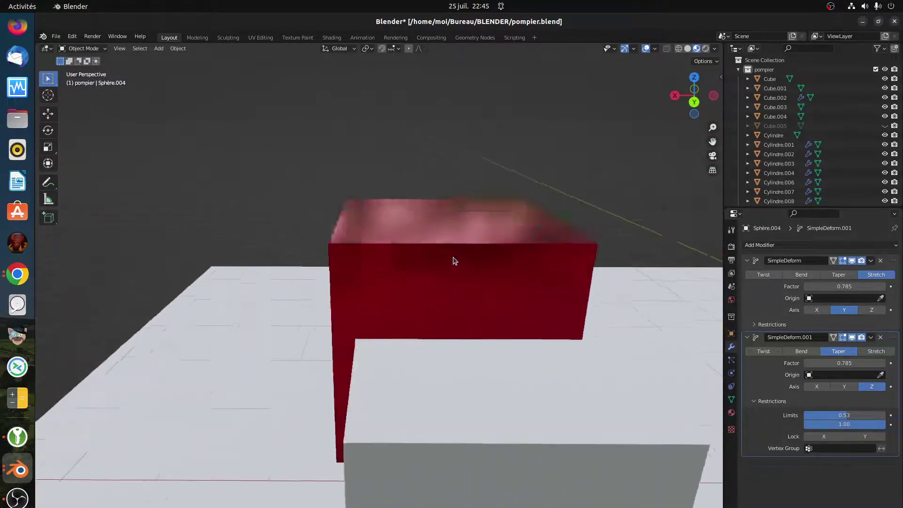
pyautogui.scroll(3, 454, 257)
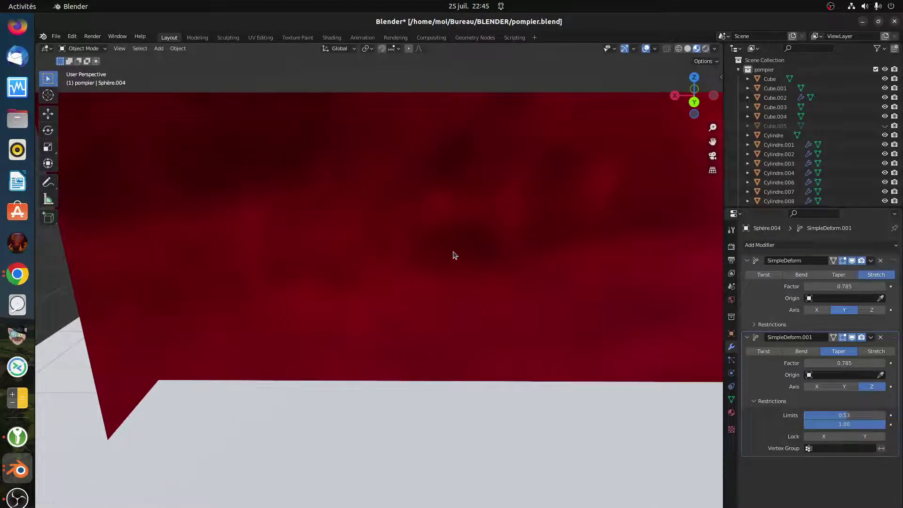
pyautogui.scroll(2, 454, 255)
pyautogui.scroll(-5, 454, 253)
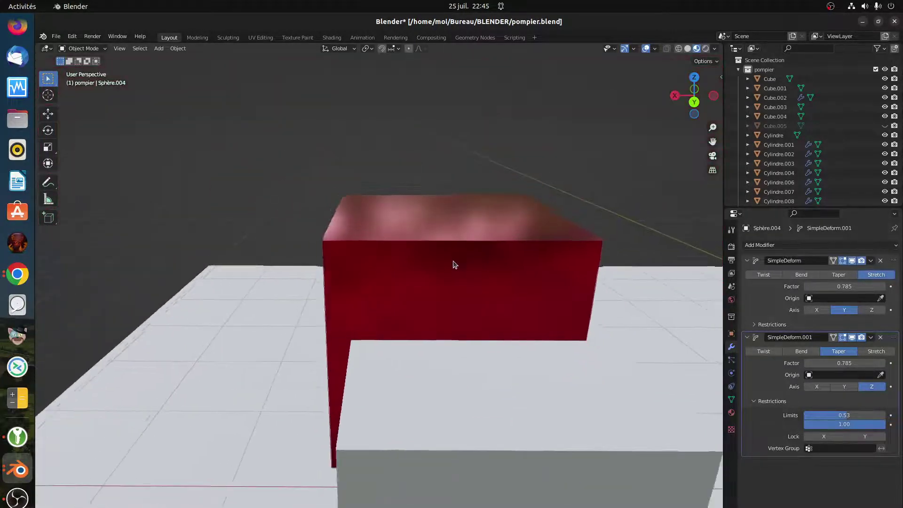
pyautogui.scroll(-4, 454, 264)
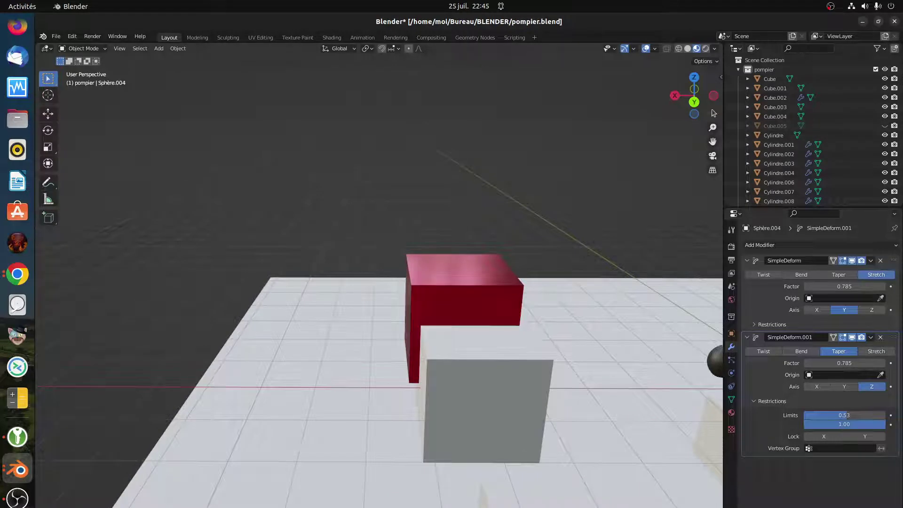
pyautogui.click(719, 76)
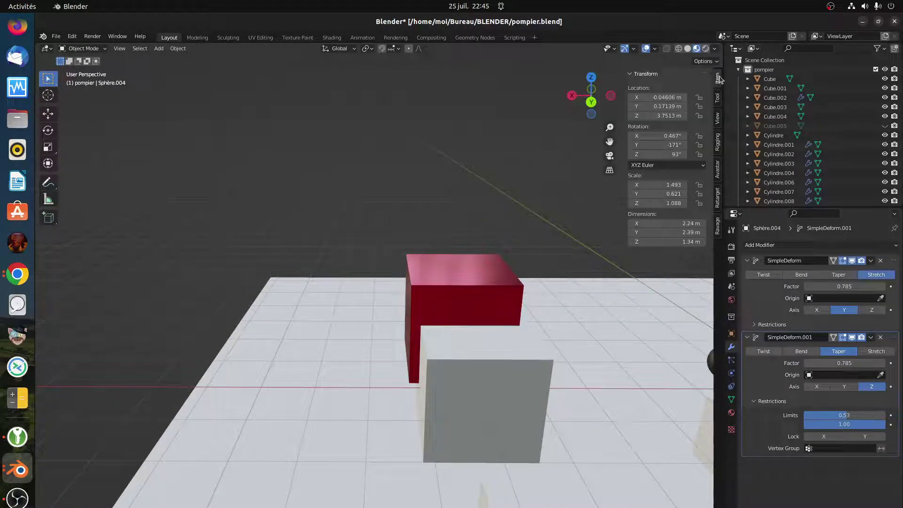
pyautogui.click(718, 117)
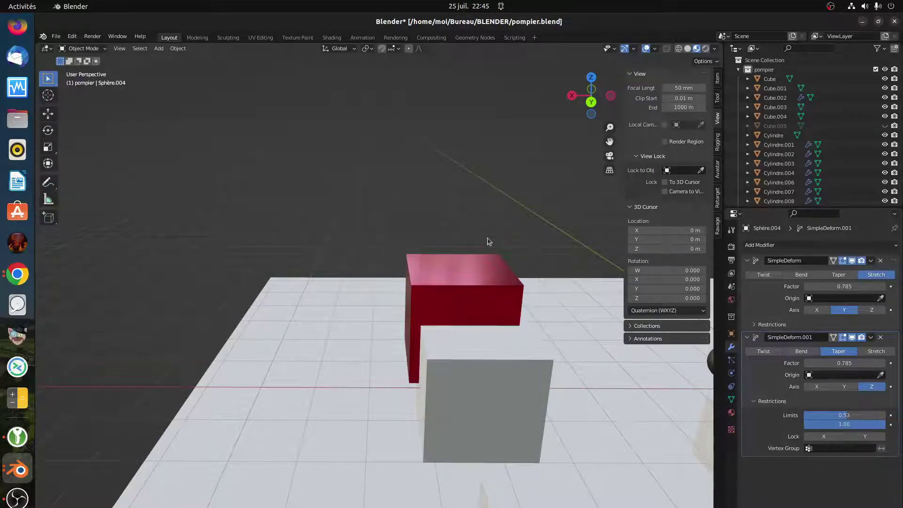
# Examine how the red block and the white cube in front of it display at very close range
pyautogui.scroll(6, 414, 252)
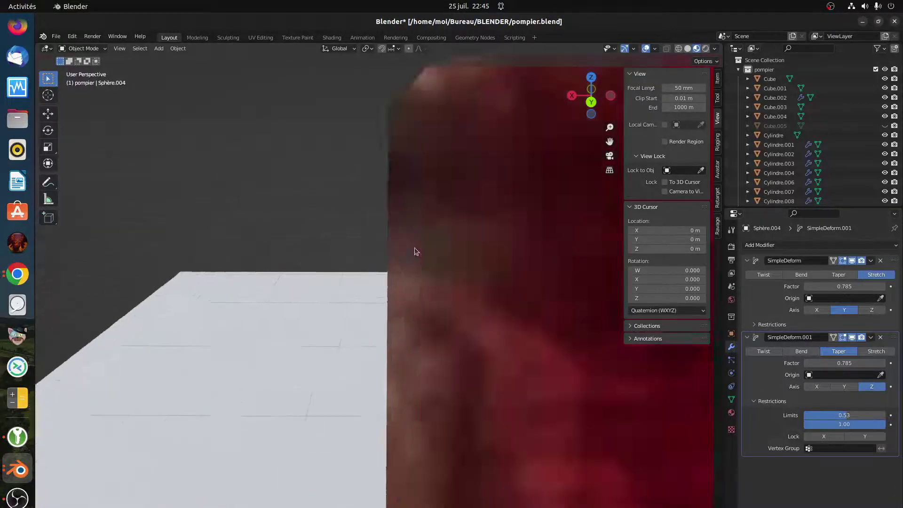
pyautogui.scroll(-3, 413, 251)
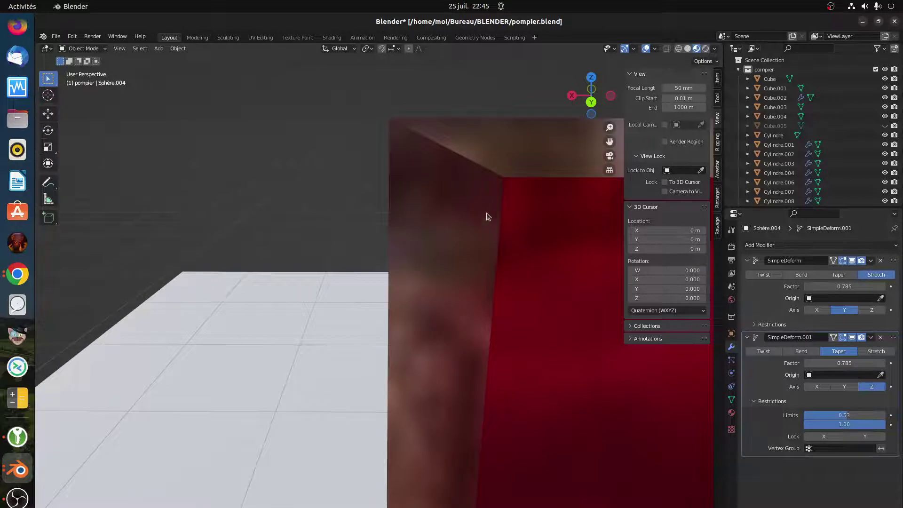
pyautogui.scroll(-2, 487, 211)
pyautogui.scroll(4, 487, 214)
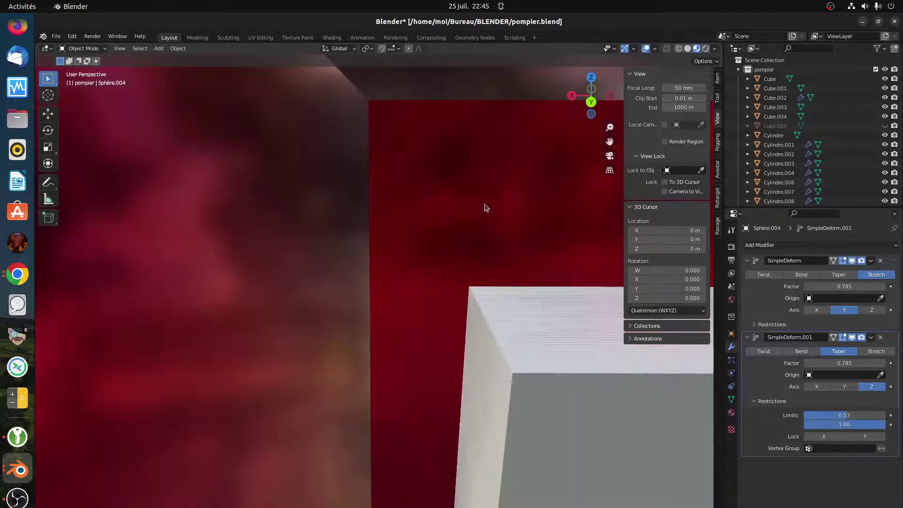
pyautogui.scroll(-3, 486, 211)
pyautogui.scroll(2, 486, 209)
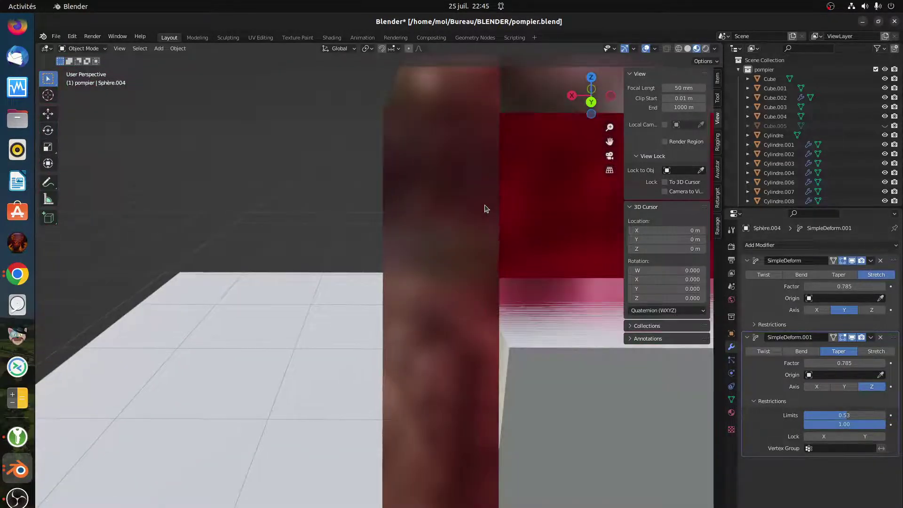
pyautogui.scroll(-2, 485, 205)
pyautogui.scroll(2, 498, 207)
pyautogui.scroll(-4, 504, 205)
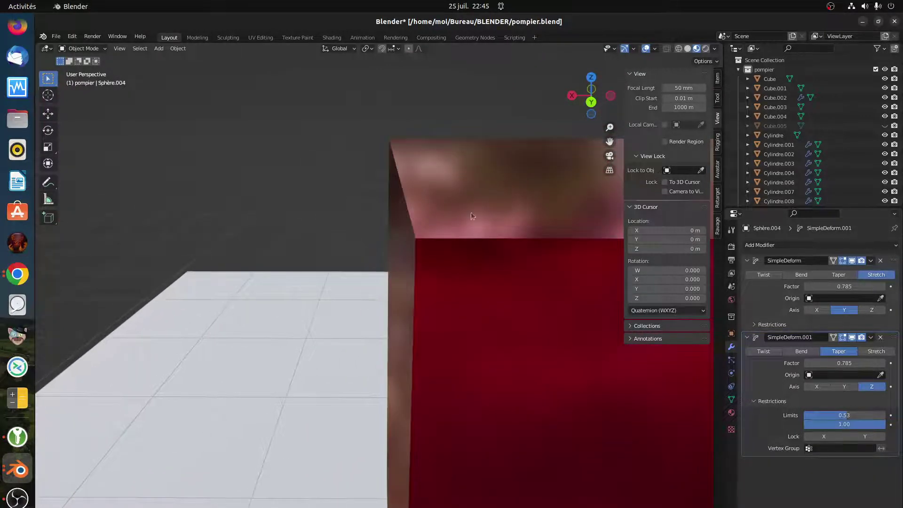
pyautogui.scroll(3, 426, 235)
pyautogui.scroll(-3, 427, 235)
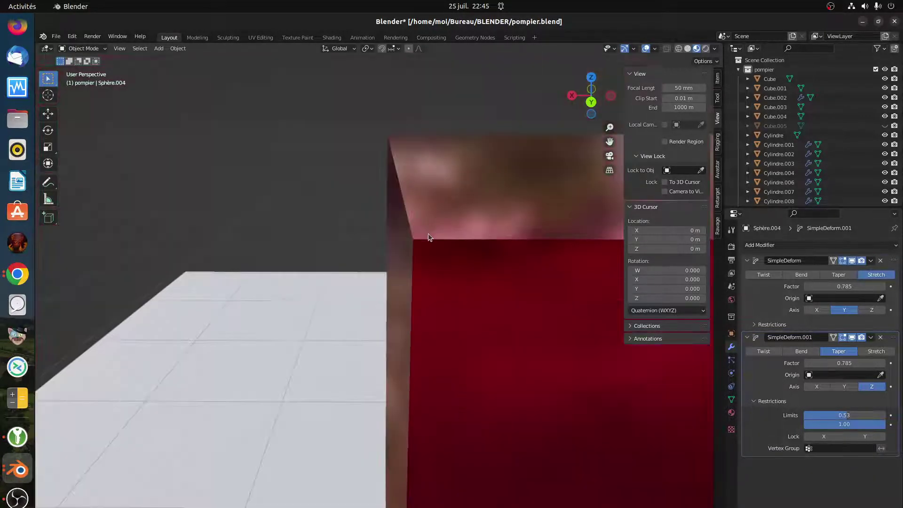
# Set the viewport's clip start distance to 0.001 m
pyautogui.click(677, 98)
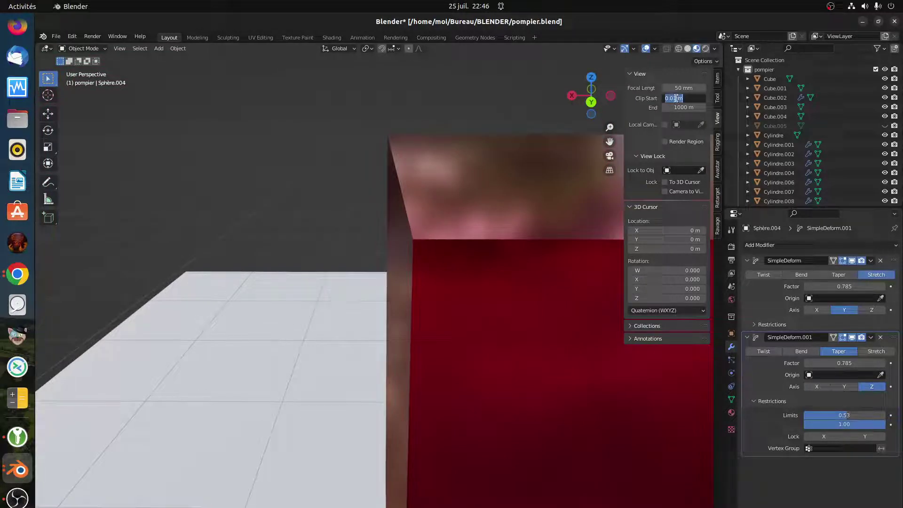
pyautogui.write('0.001')
pyautogui.press('Return')
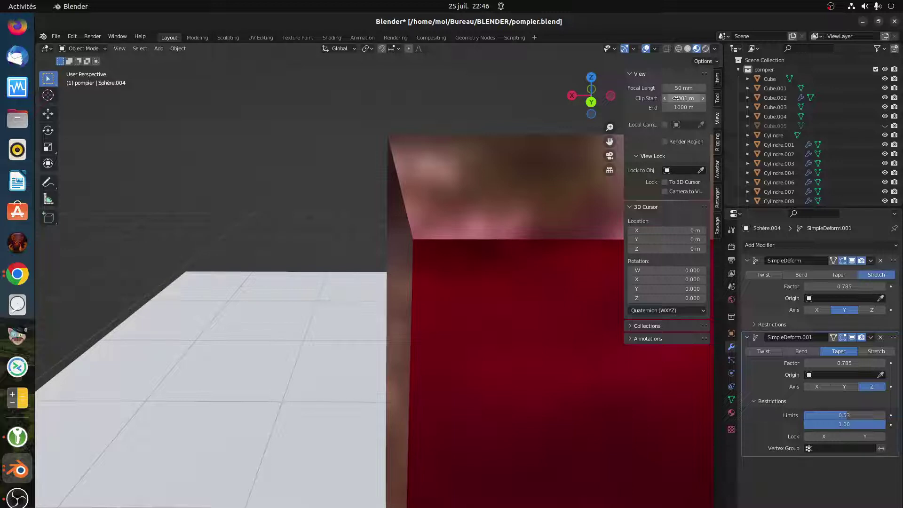
# Check the display of the red block's upper edges and faces at close range with the new clipping distance
pyautogui.scroll(1, 442, 268)
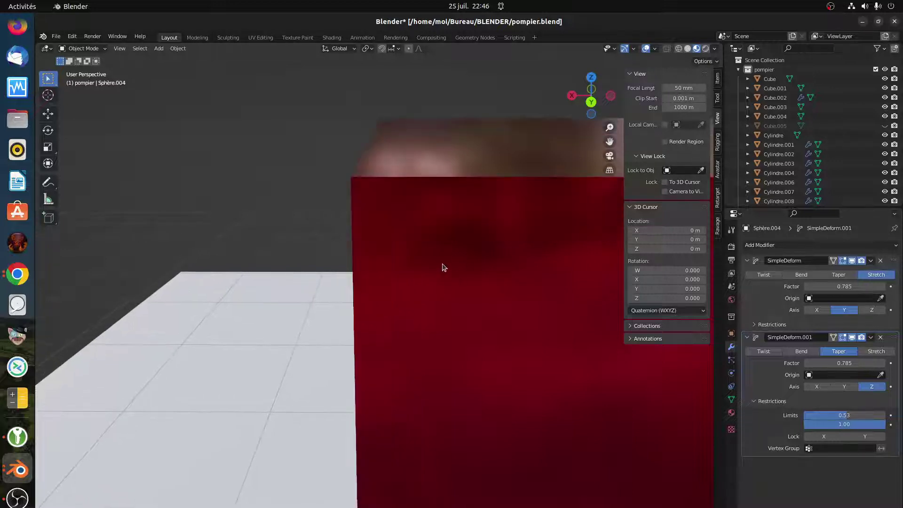
pyautogui.scroll(1, 353, 179)
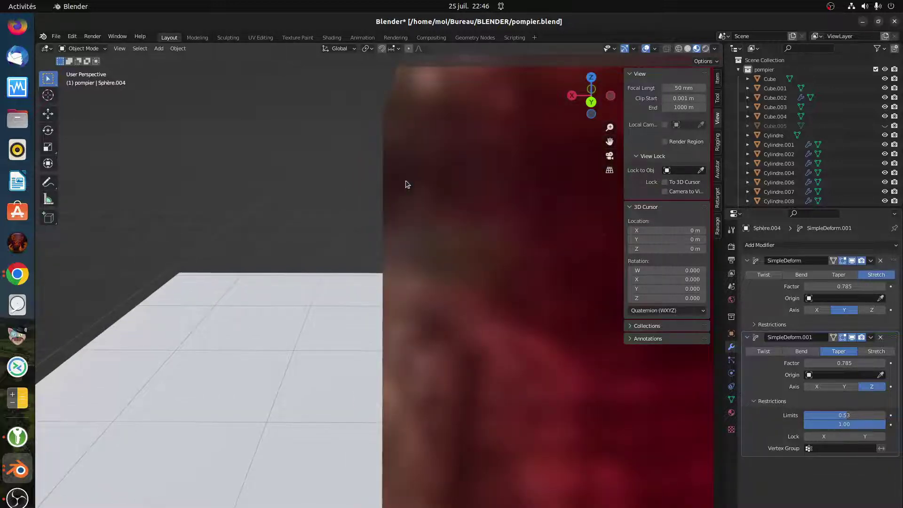
pyautogui.scroll(3, 449, 160)
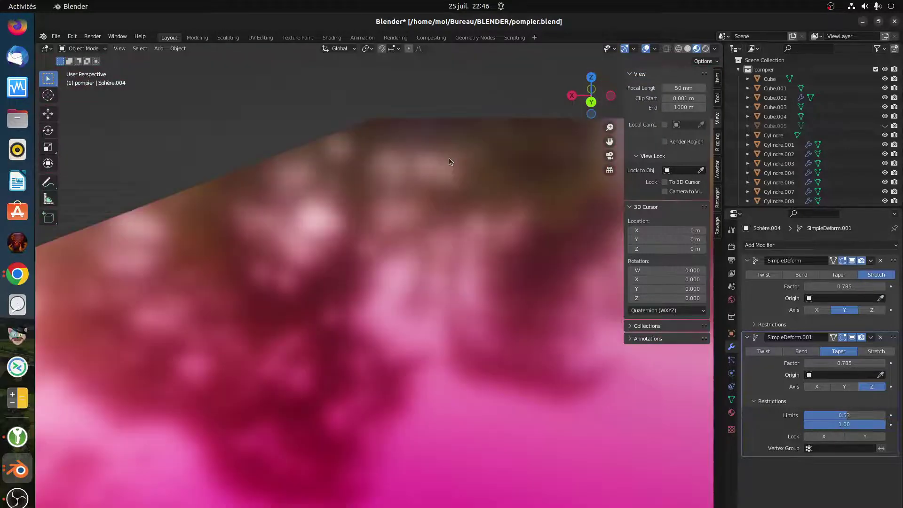
pyautogui.scroll(-3, 449, 158)
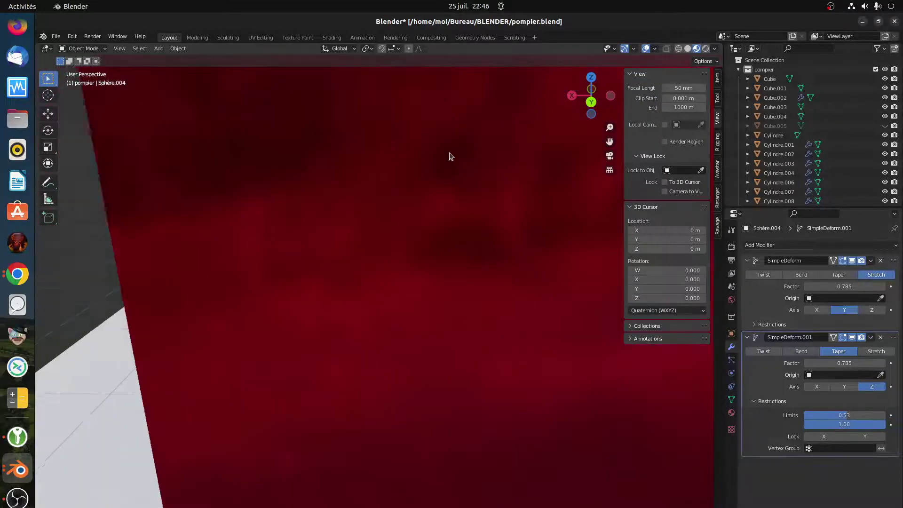
pyautogui.scroll(-2, 447, 161)
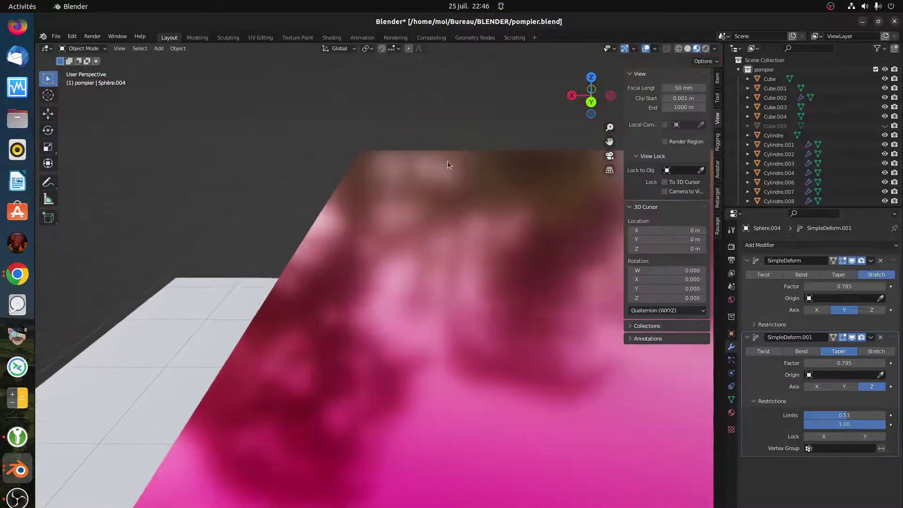
pyautogui.scroll(-2, 444, 164)
pyautogui.scroll(-1, 447, 177)
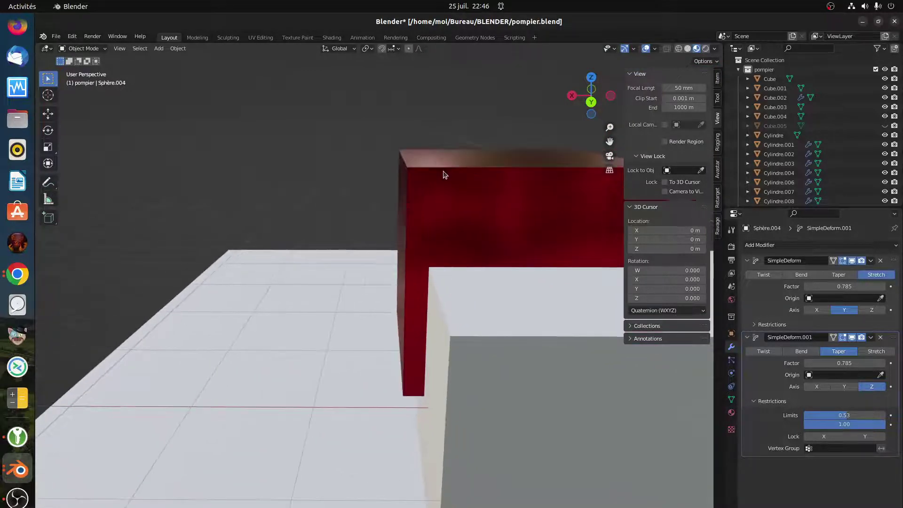
pyautogui.scroll(3, 410, 172)
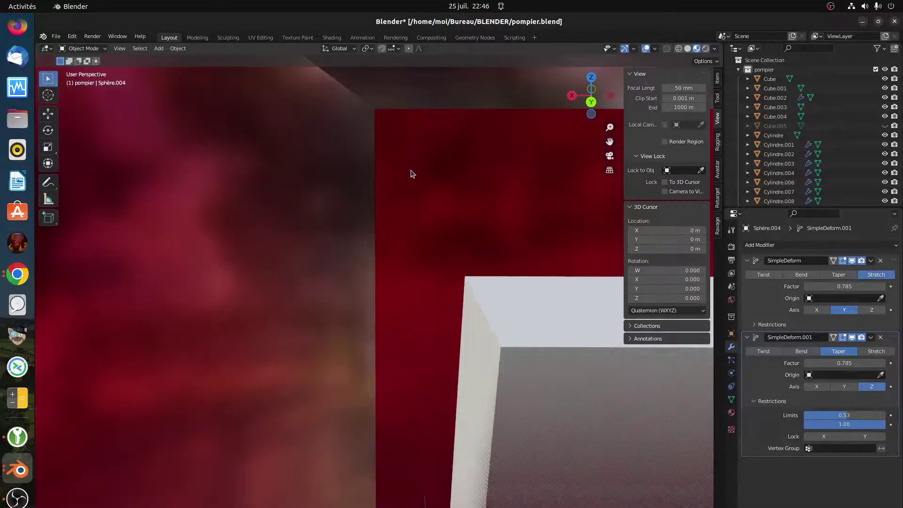
pyautogui.scroll(-3, 411, 176)
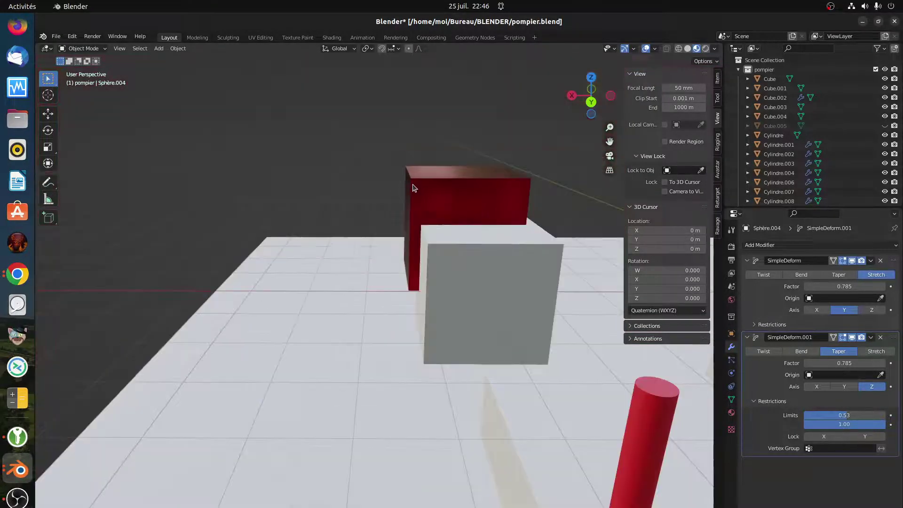
# Set the viewport's clip start distance to 0 and check the red block and white cubes at close range
pyautogui.click(688, 98)
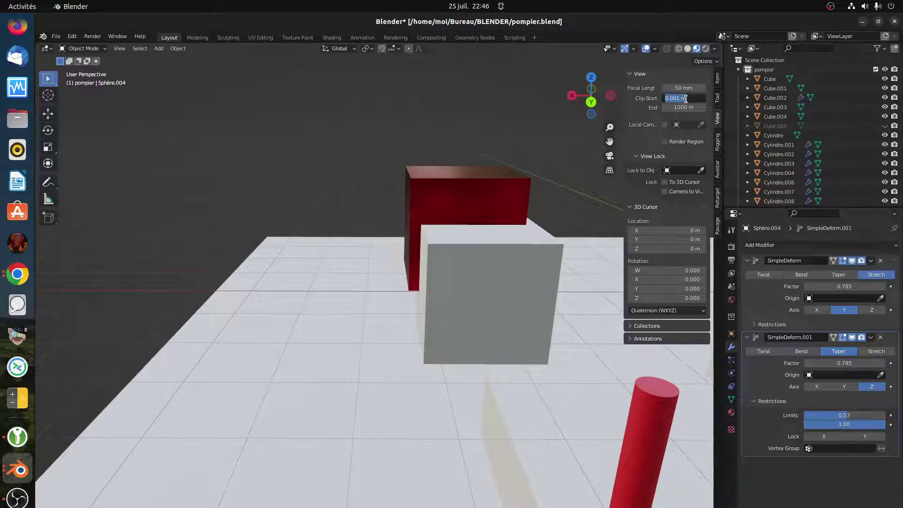
pyautogui.write('0')
pyautogui.press('Return')
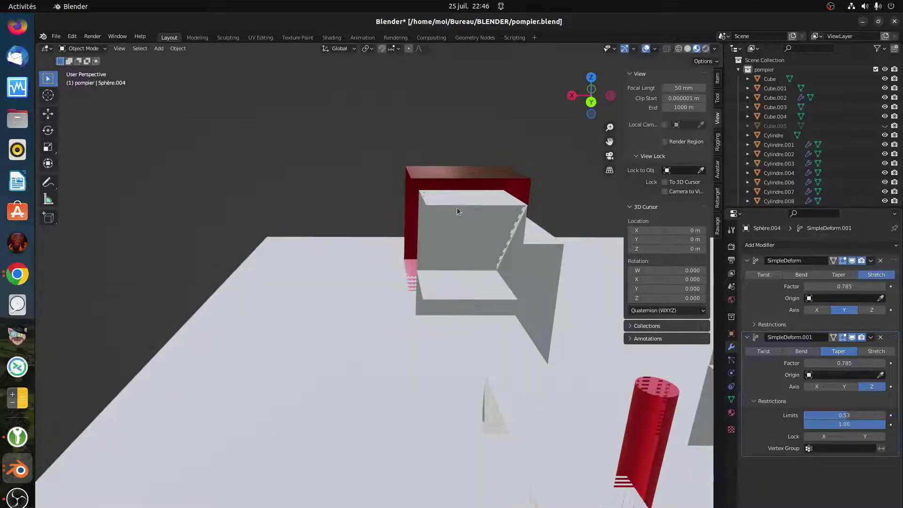
pyautogui.scroll(6, 456, 207)
pyautogui.scroll(-4, 437, 212)
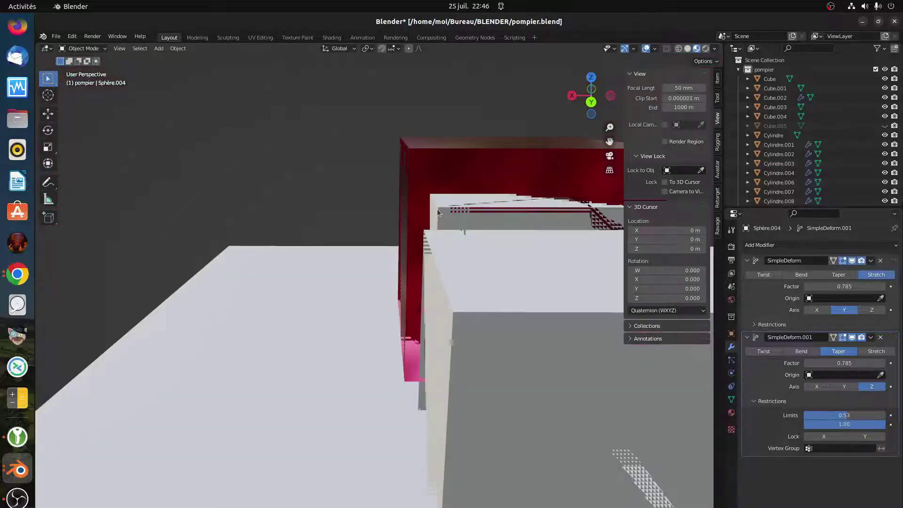
# Set the viewport's clip start distance back to 0.01 m
pyautogui.click(667, 98)
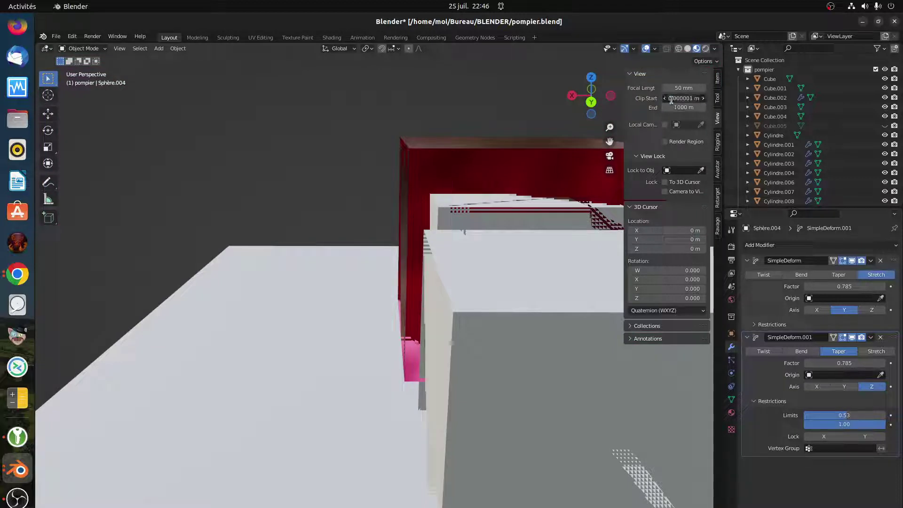
pyautogui.press('BackSpace')
pyautogui.write('0.01')
pyautogui.press('Return')
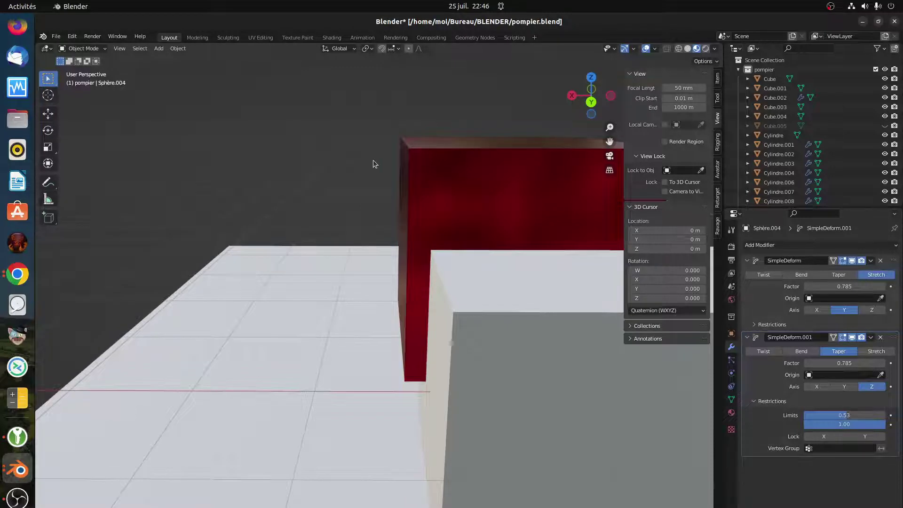
# Examine the firefighter figure and surrounding props from behind, then in orthographic views from the left side and from below
pyautogui.scroll(-6, 376, 163)
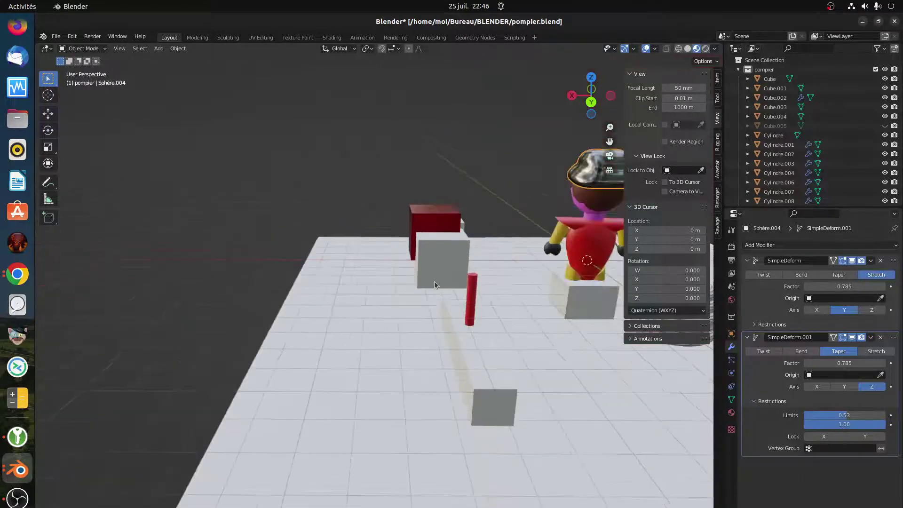
pyautogui.scroll(-3, 551, 307)
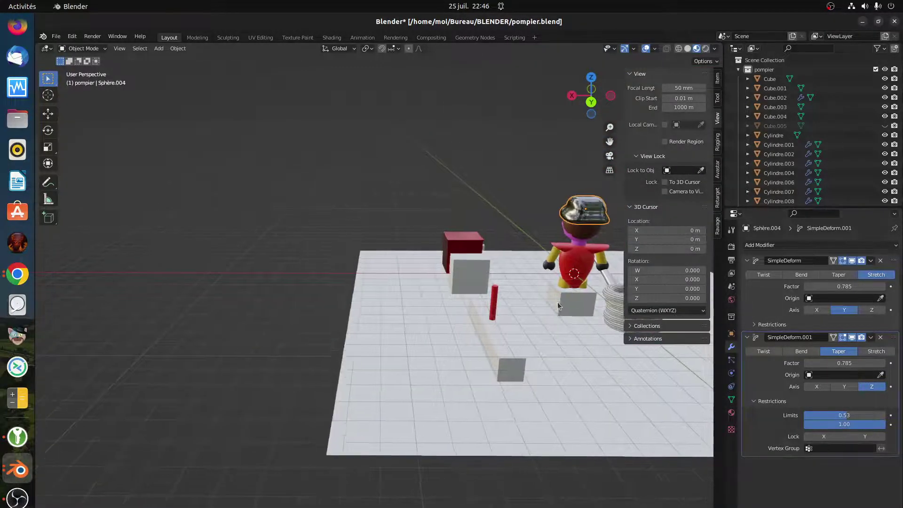
pyautogui.moveTo(557, 302)
pyautogui.keyDown('shift'); pyautogui.mouseDown(button='middle')
pyautogui.moveTo(421, 306)
pyautogui.moveTo(490, 326)
pyautogui.moveTo(369, 324)
pyautogui.moveTo(493, 326)
pyautogui.moveTo(482, 336)
pyautogui.mouseUp(button='middle'); pyautogui.keyUp('shift')
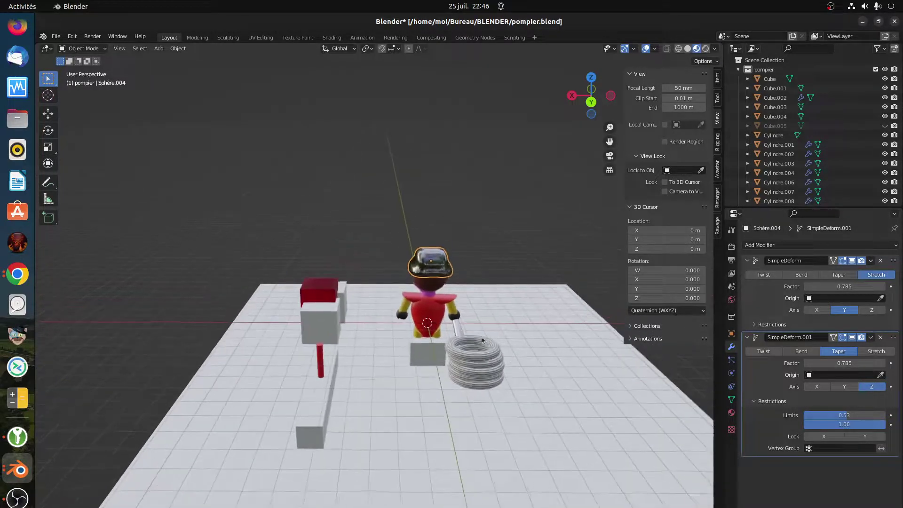
pyautogui.scroll(2, 442, 322)
pyautogui.scroll(3, 442, 322)
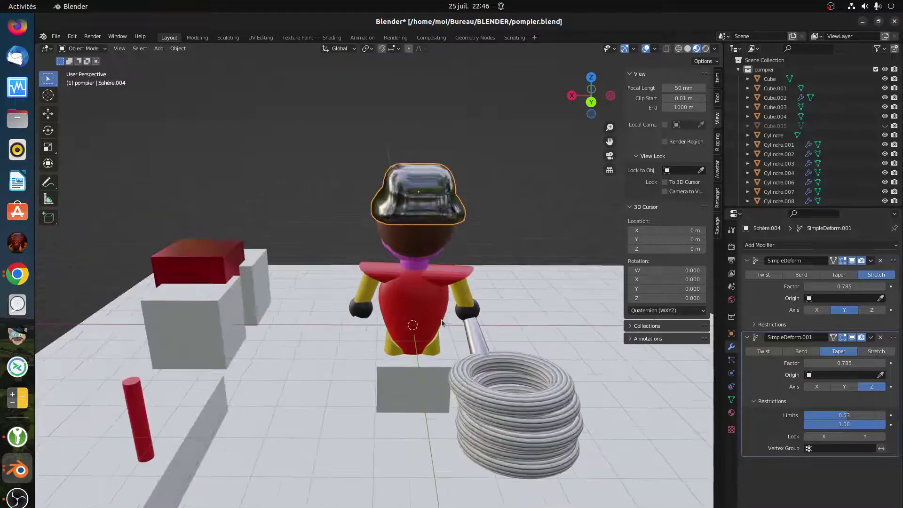
pyautogui.scroll(3, 441, 319)
pyautogui.scroll(-3, 440, 321)
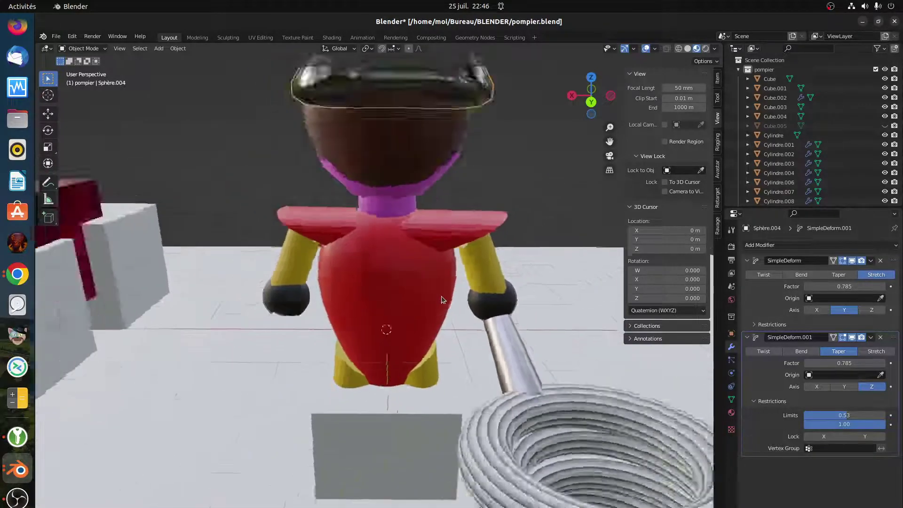
pyautogui.scroll(3, 437, 323)
pyautogui.scroll(-5, 437, 325)
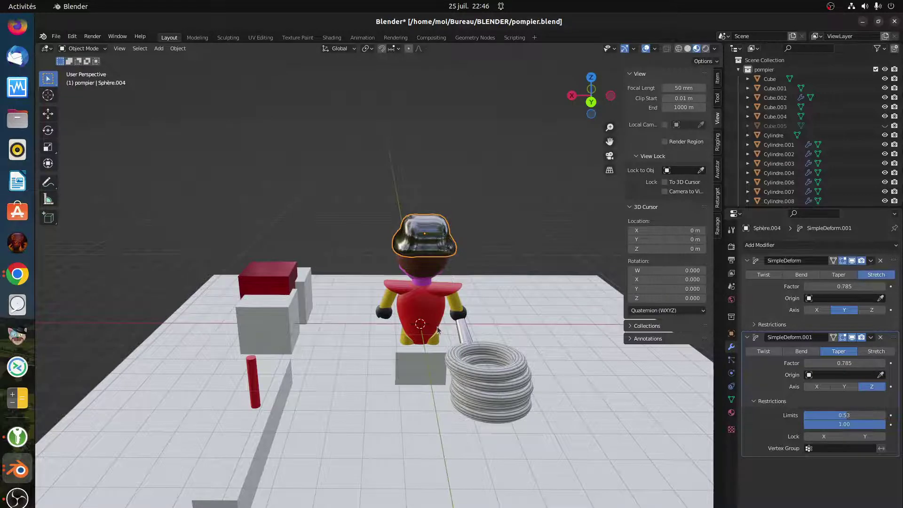
pyautogui.press('ctrl+KP_3')
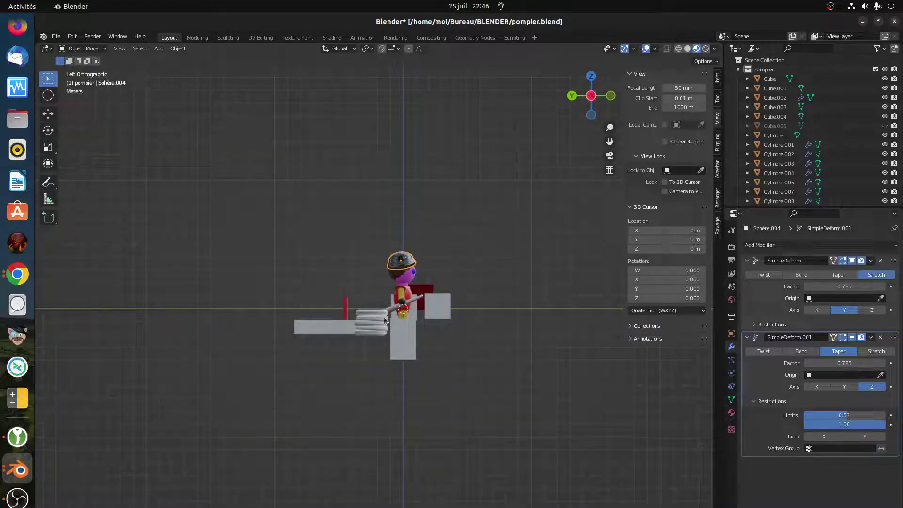
pyautogui.press('KP_3')
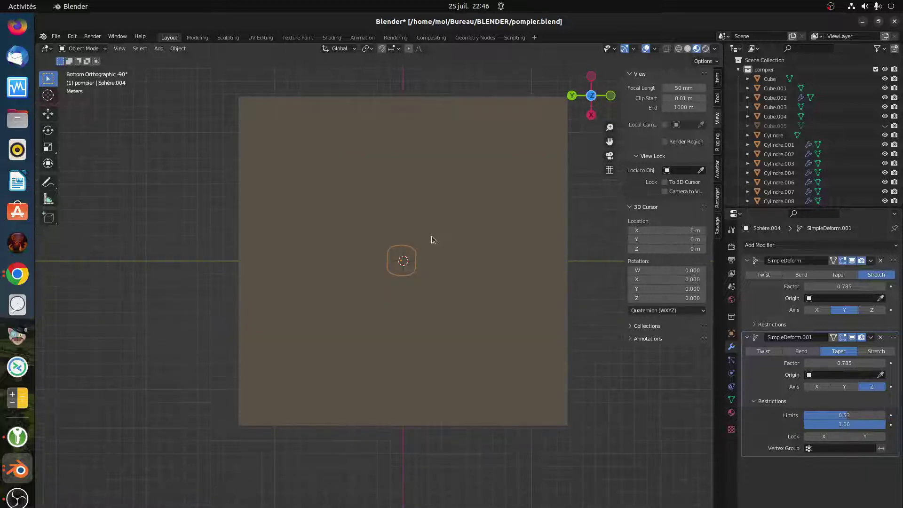
# Examine the whole firefighter scene from a distance and the helmet, head and torso at close range, ending with a view from above
pyautogui.keyDown('alt'); pyautogui.moveTo(363, 292); pyautogui.dragTo(468, 306, button='middle'); pyautogui.keyUp('alt')
pyautogui.keyDown('alt'); pyautogui.moveTo(425, 214); pyautogui.dragTo(548, 263, button='middle'); pyautogui.keyUp('alt')
pyautogui.scroll(-3, 547, 264)
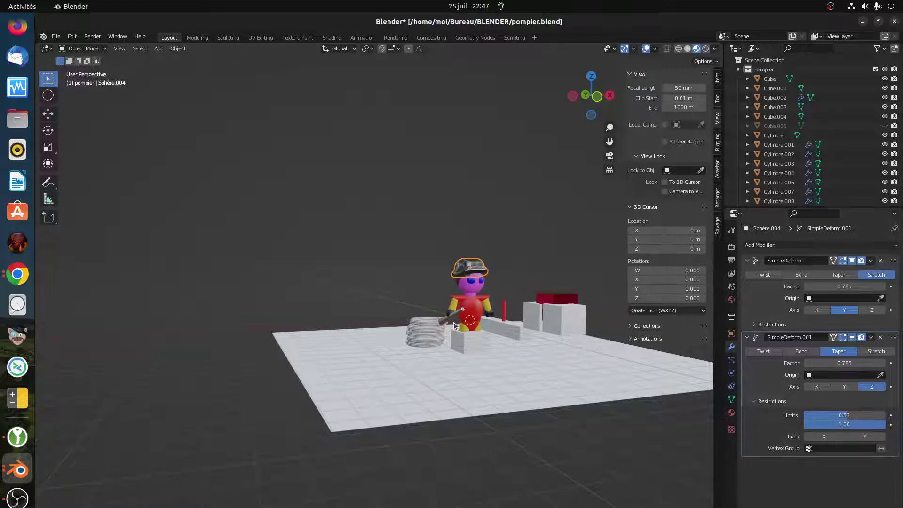
pyautogui.scroll(8, 506, 329)
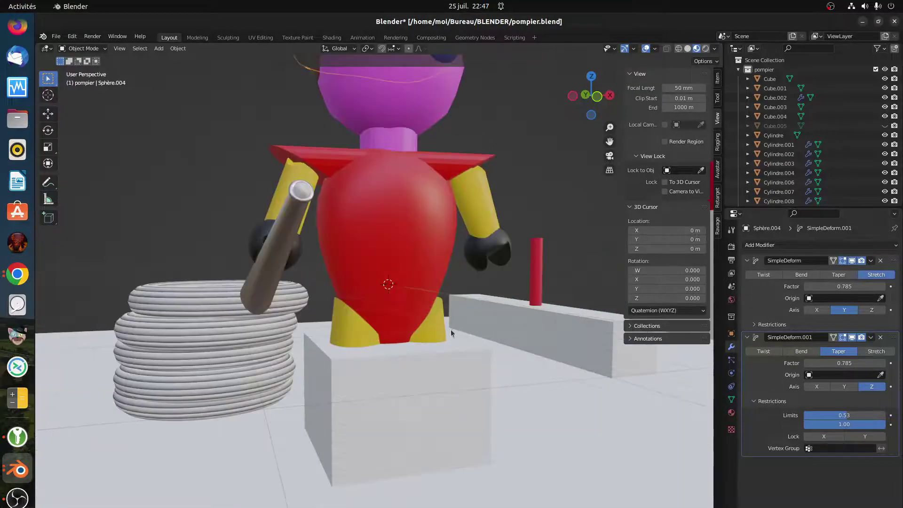
pyautogui.press('KP_Decimal')
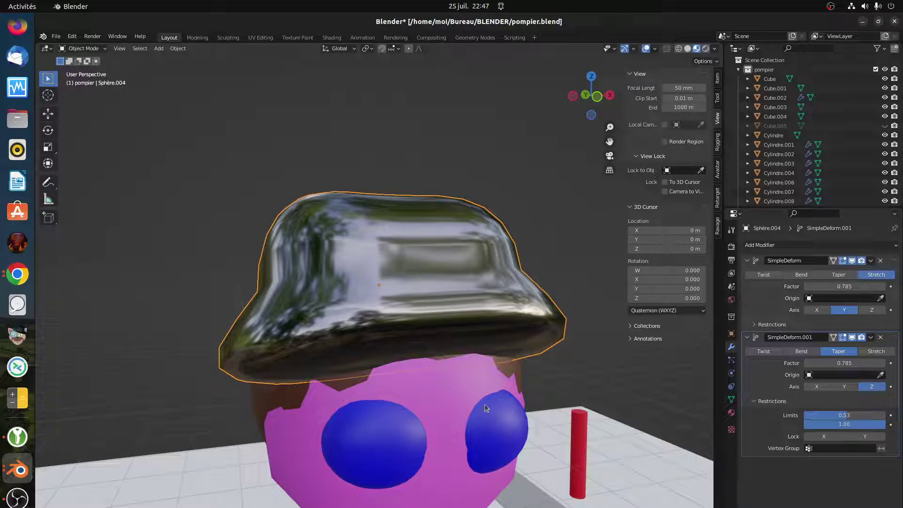
pyautogui.scroll(-5, 431, 374)
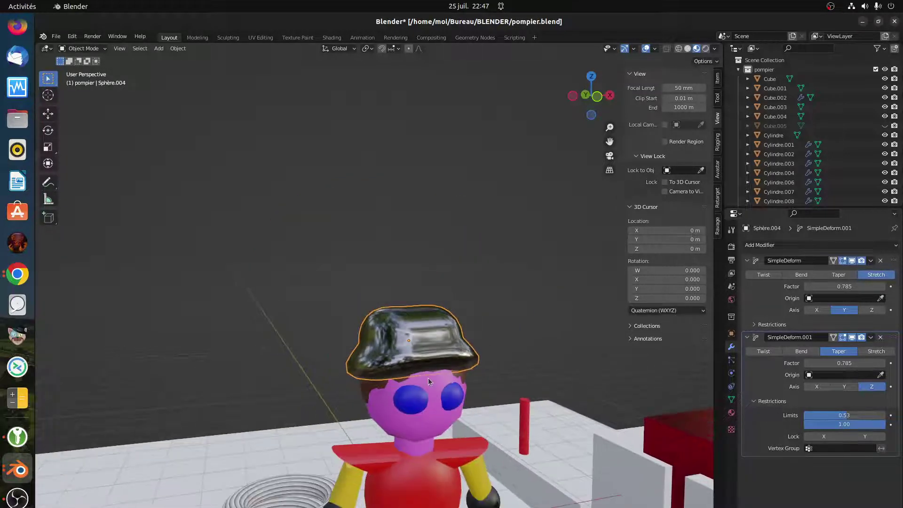
pyautogui.scroll(-8, 437, 374)
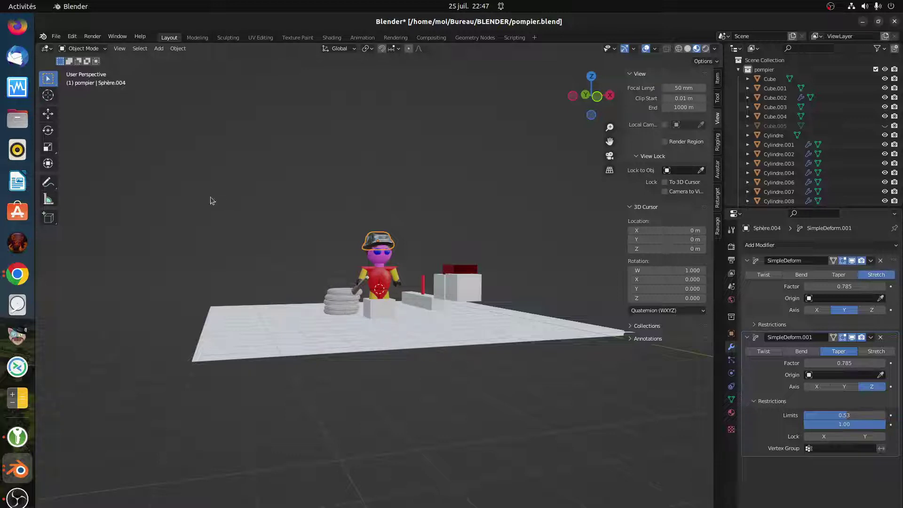
pyautogui.scroll(-5, 334, 220)
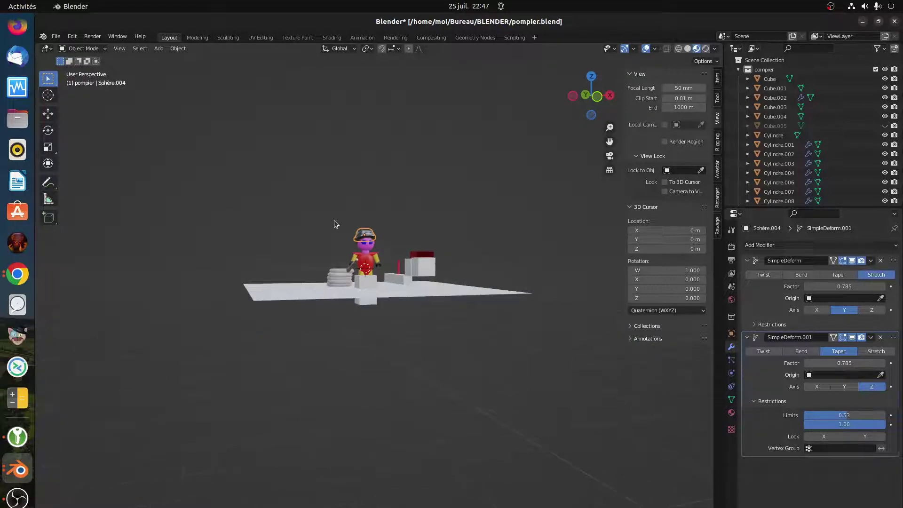
pyautogui.moveTo(334, 220); pyautogui.dragTo(330, 254, button='middle')
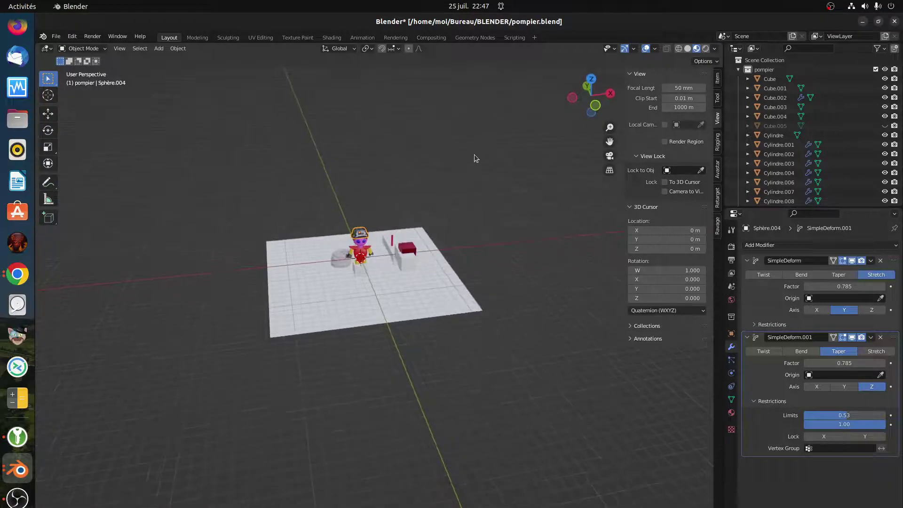
pyautogui.scroll(-3, 472, 157)
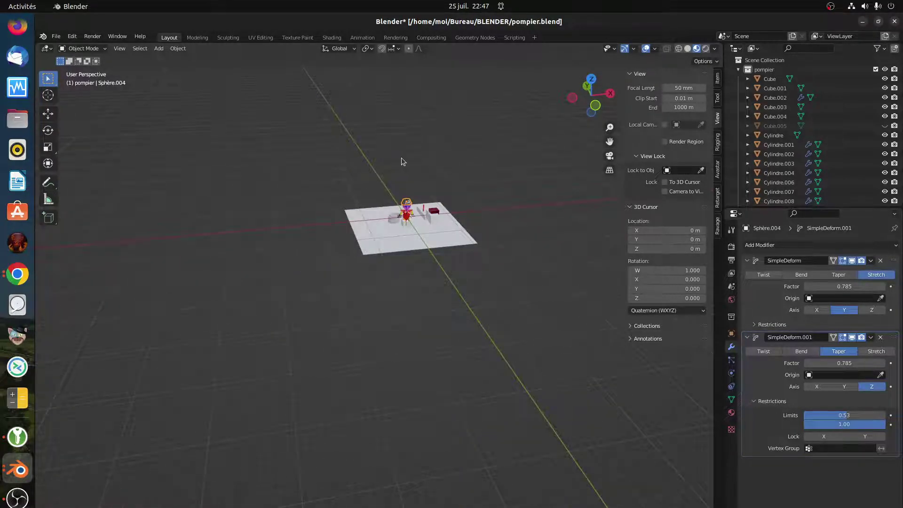
pyautogui.scroll(5, 395, 158)
pyautogui.scroll(4, 433, 218)
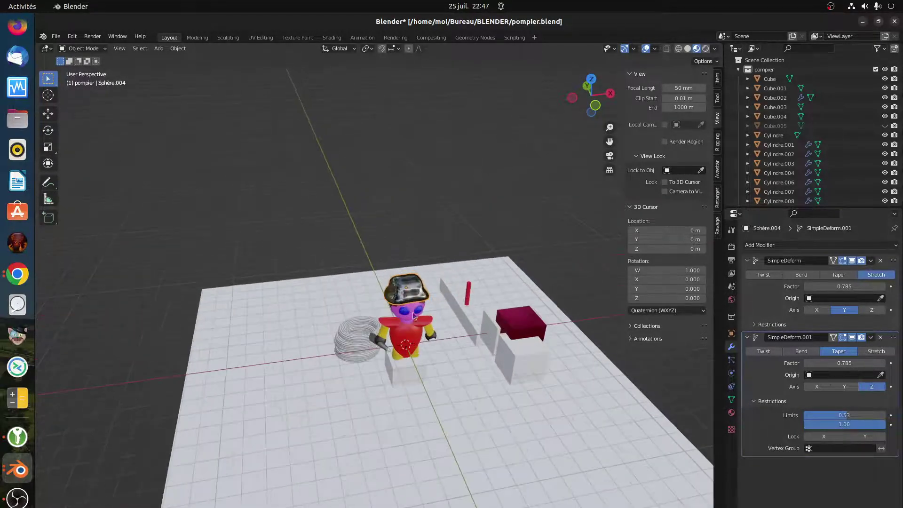
pyautogui.scroll(3, 394, 264)
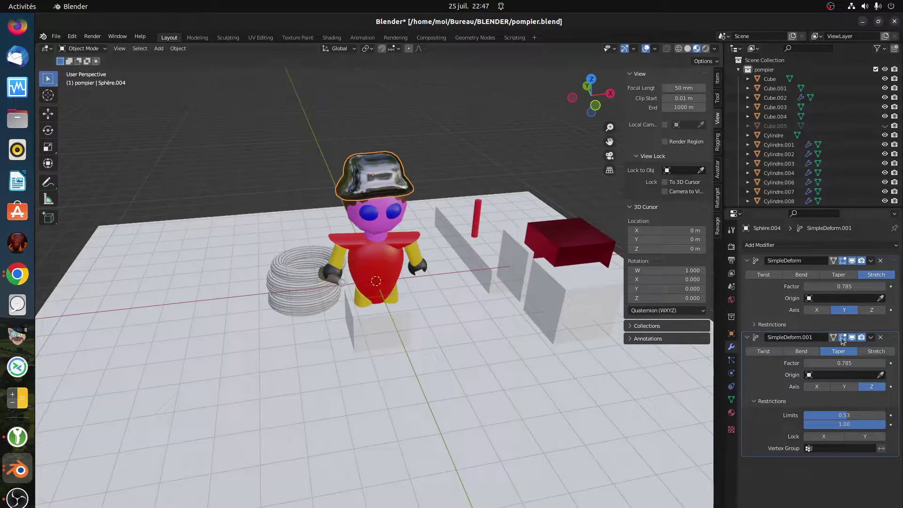
# Collapse the settings of both SimpleDeform modifiers on the helmet
pyautogui.click(750, 261)
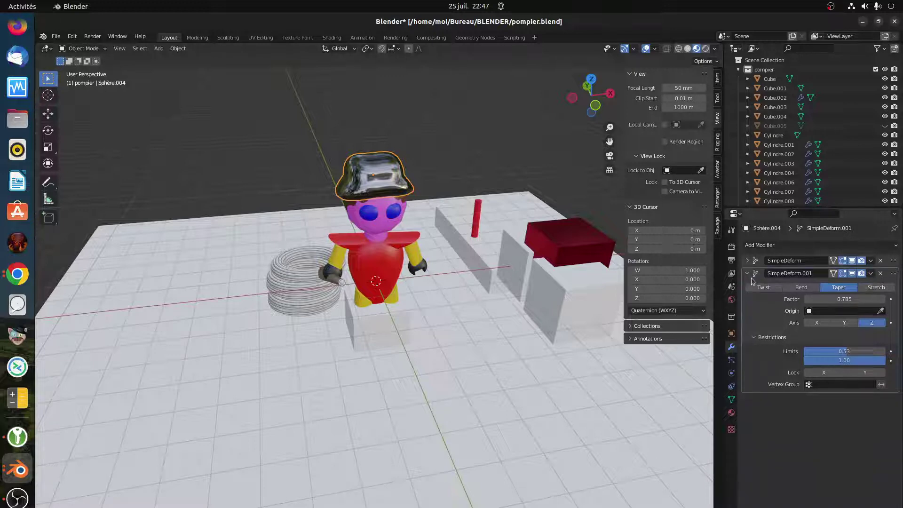
pyautogui.click(747, 271)
pyautogui.click(758, 246)
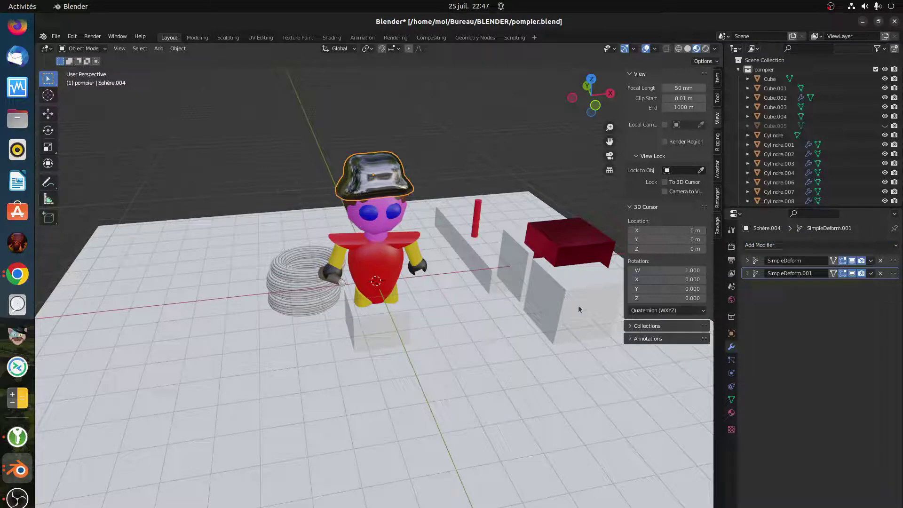
# Select the firefighter's red torso, apply flat shading and check its facets up close
pyautogui.moveTo(577, 305); pyautogui.dragTo(453, 312, button='middle')
pyautogui.keyDown('shift'); pyautogui.moveTo(439, 278); pyautogui.dragTo(395, 303, button='middle'); pyautogui.keyUp('shift')
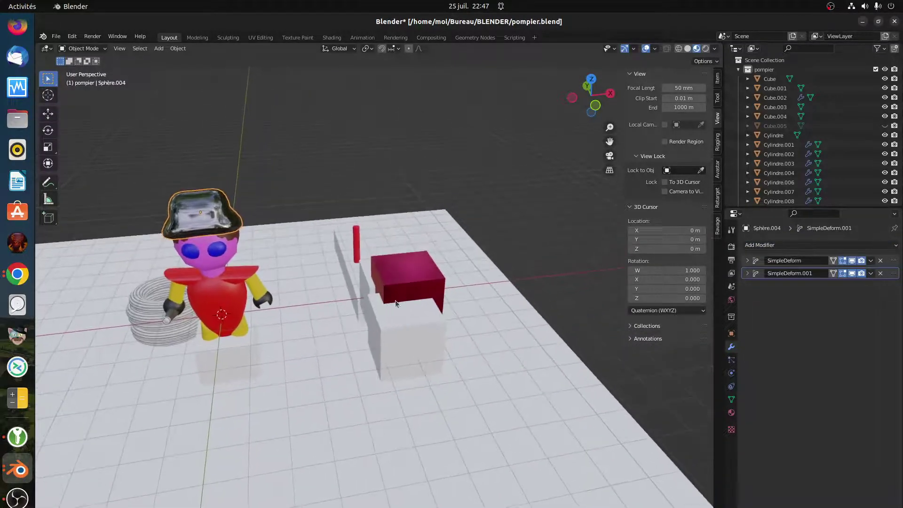
pyautogui.rightClick(230, 297)
pyautogui.click(223, 302)
pyautogui.rightClick(234, 295)
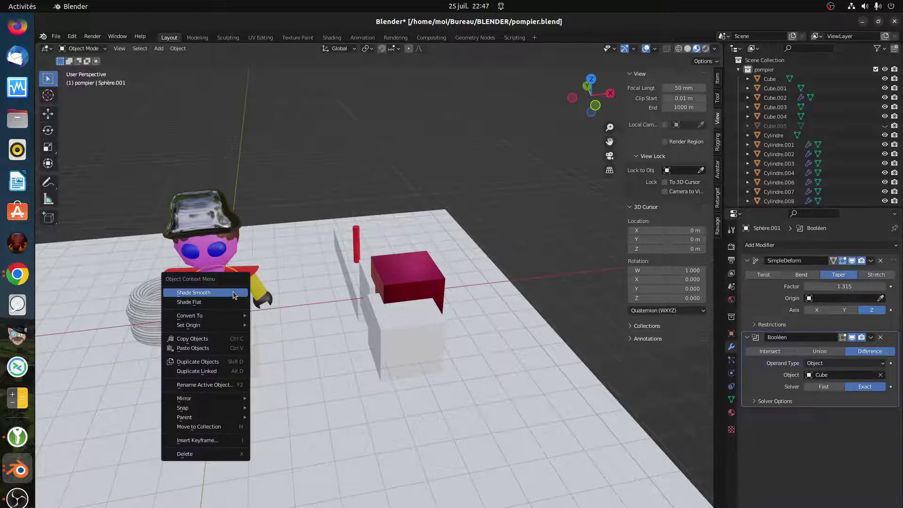
pyautogui.click(234, 293)
pyautogui.scroll(8, 197, 305)
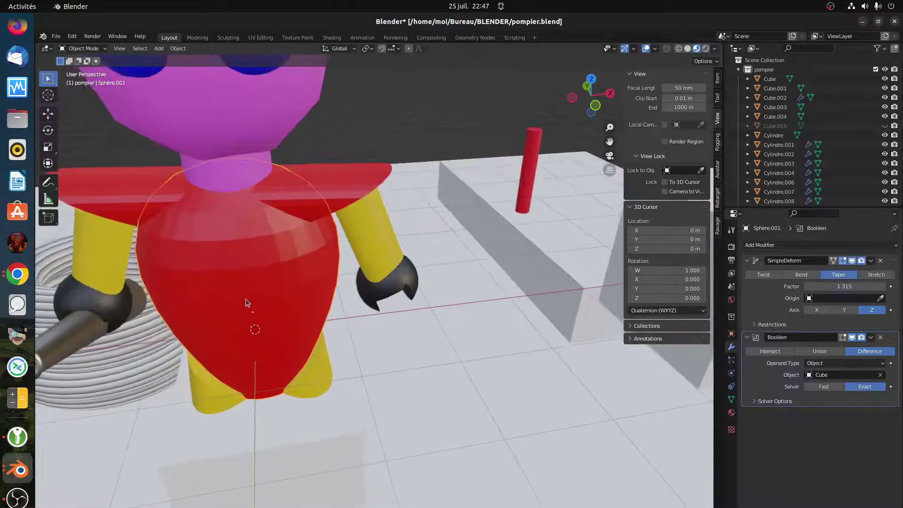
pyautogui.keyDown('shift'); pyautogui.moveTo(246, 303); pyautogui.dragTo(269, 321, button='middle'); pyautogui.keyUp('shift')
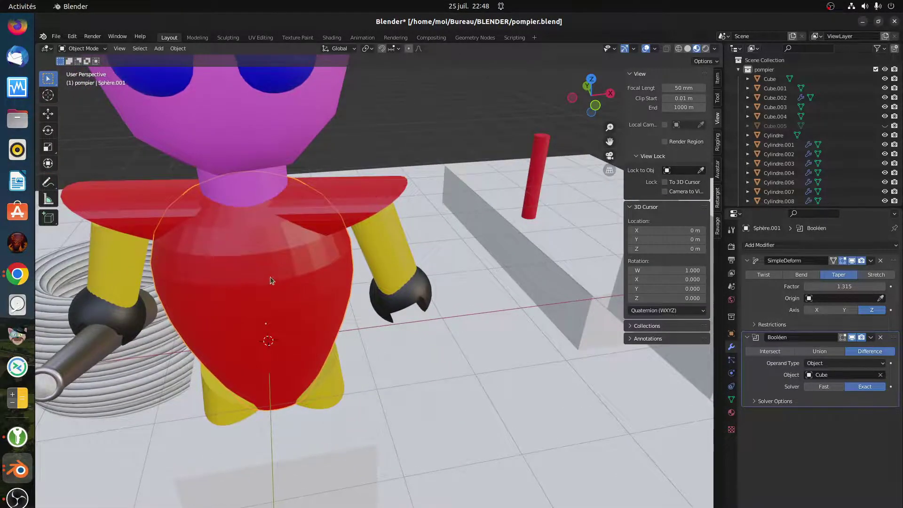
# Apply smooth shading to the firefighter's red torso
pyautogui.moveTo(270, 277); pyautogui.dragTo(315, 231, button='middle')
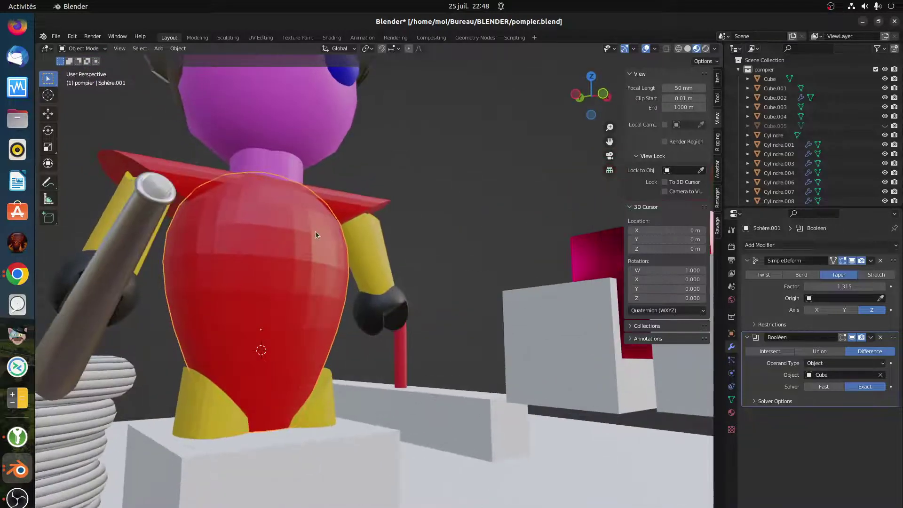
pyautogui.moveTo(293, 276); pyautogui.dragTo(241, 234, button='middle')
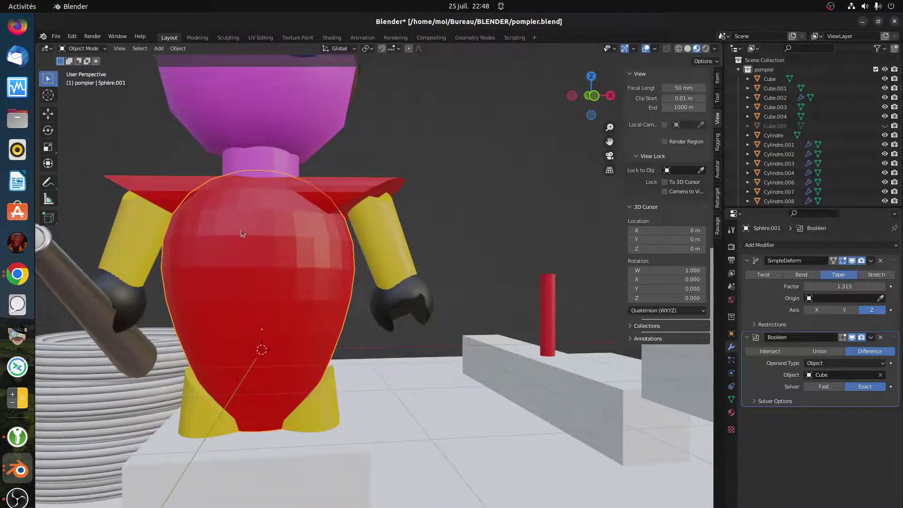
pyautogui.rightClick(314, 233)
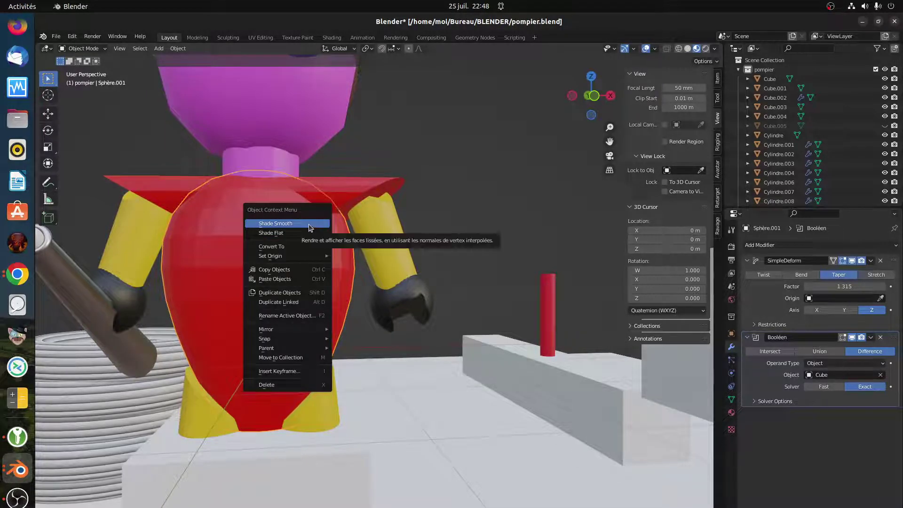
pyautogui.click(309, 224)
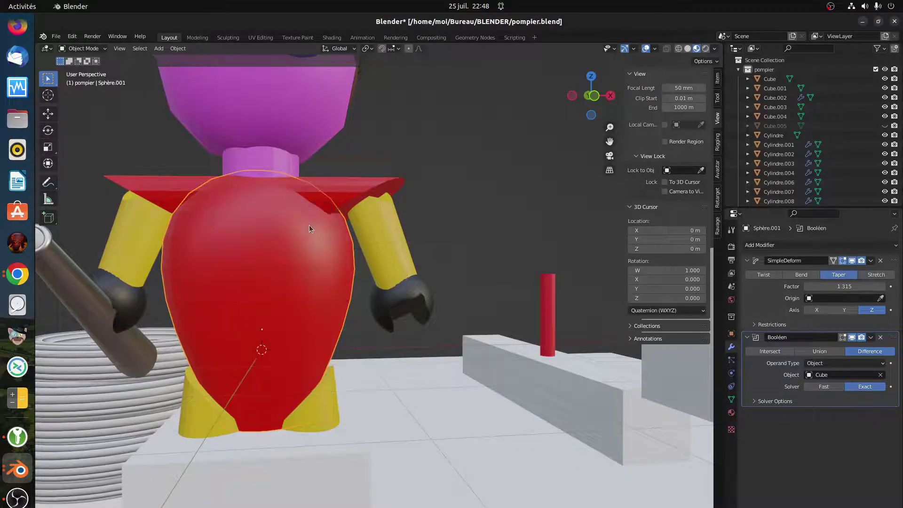
# Select the red shoulder piece, apply smooth shading for comparison and return it to flat shading
pyautogui.rightClick(362, 189)
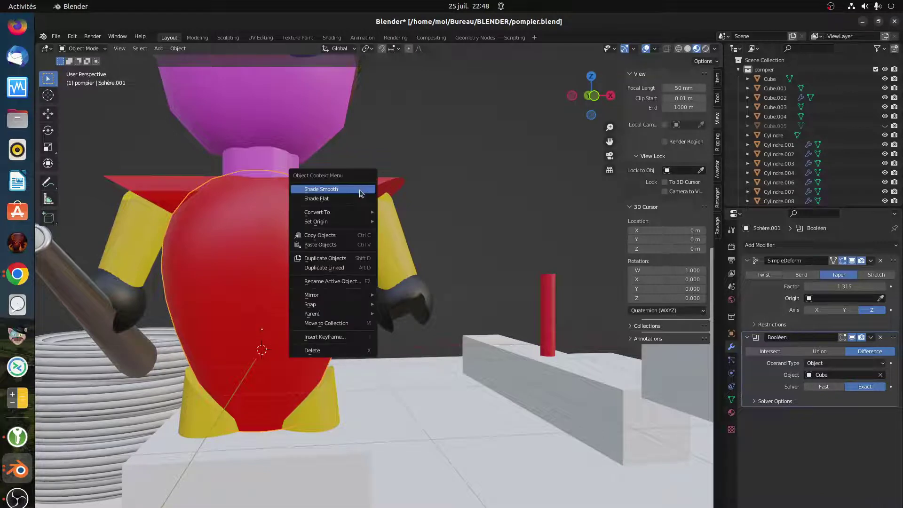
pyautogui.press('Escape')
pyautogui.rightClick(362, 188)
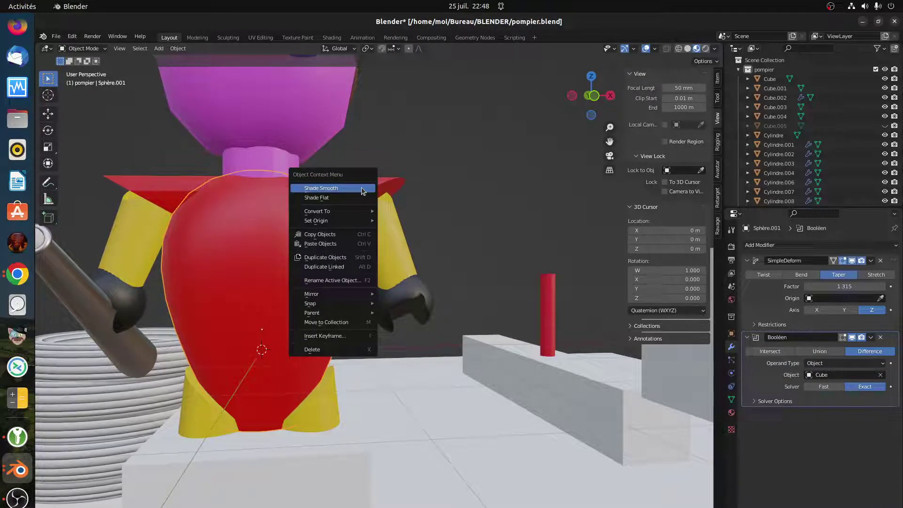
pyautogui.press('Escape')
pyautogui.click(362, 187)
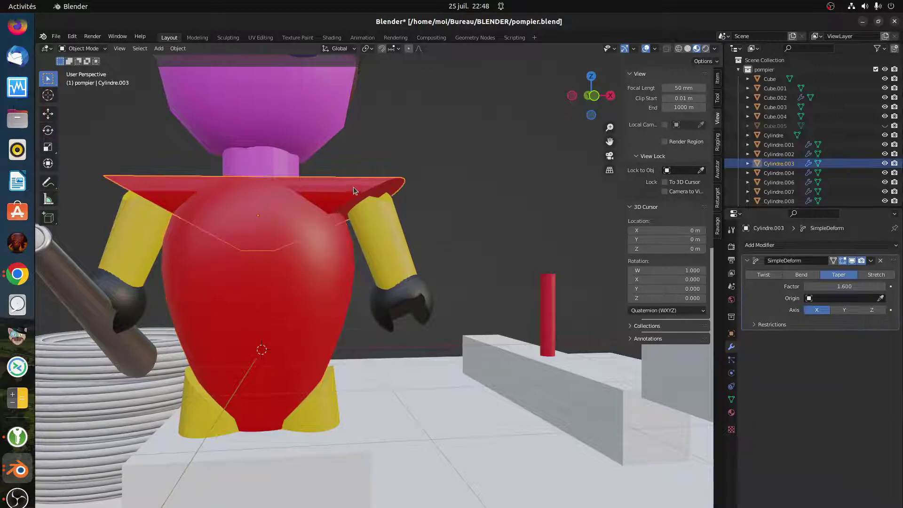
pyautogui.rightClick(354, 187)
pyautogui.click(354, 188)
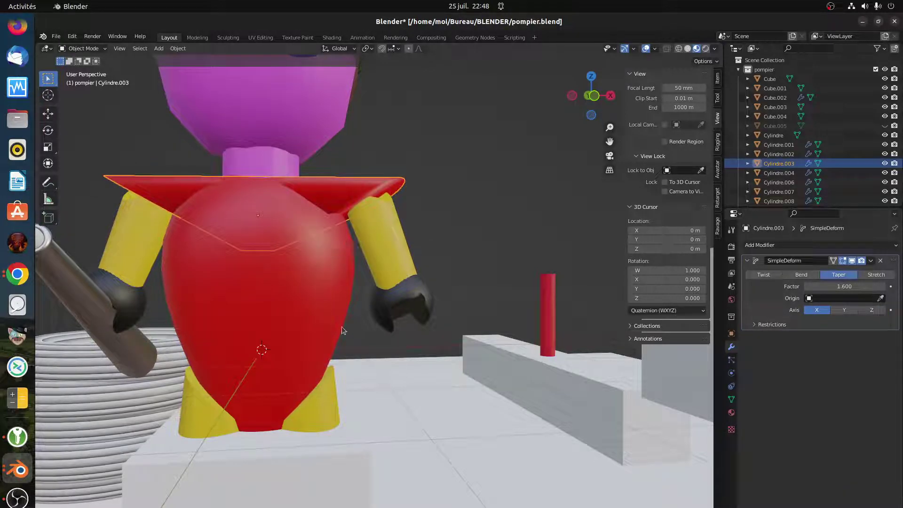
pyautogui.rightClick(294, 277)
pyautogui.click(296, 280)
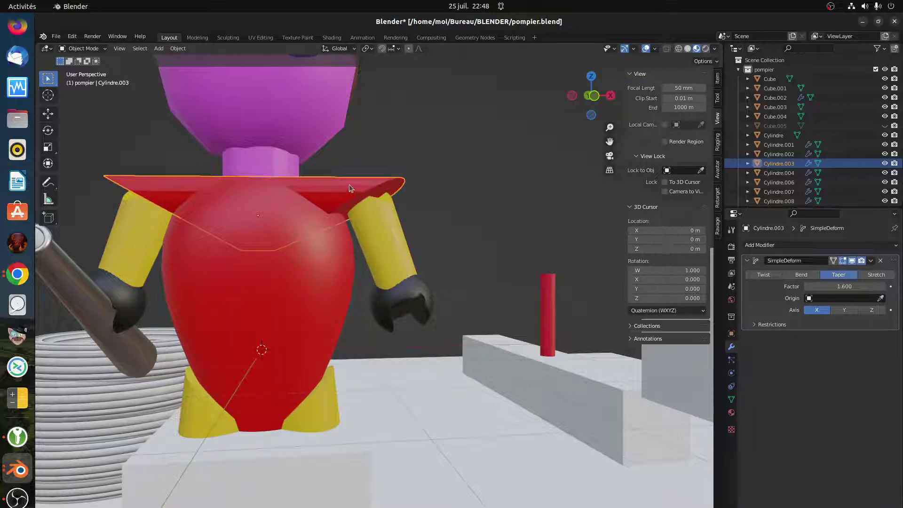
# Reselect the red torso and set its shading to flat
pyautogui.click(314, 290)
pyautogui.rightClick(314, 291)
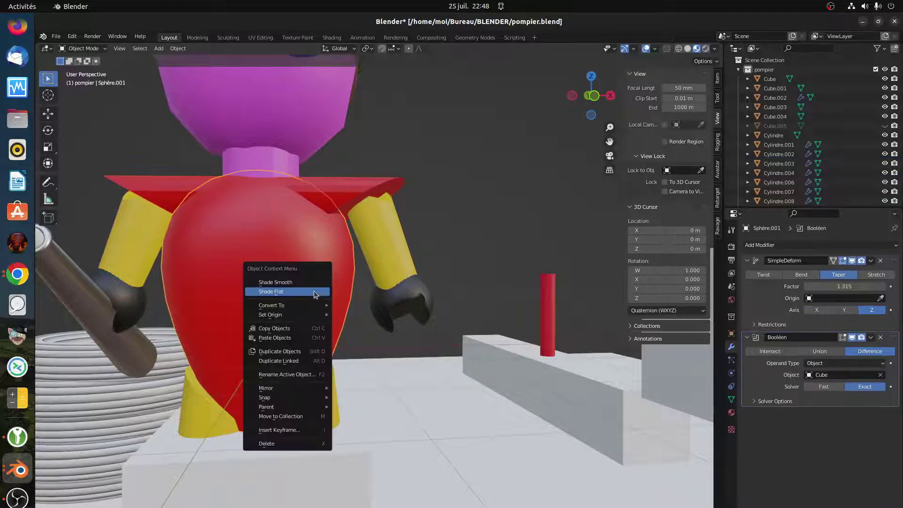
pyautogui.click(312, 291)
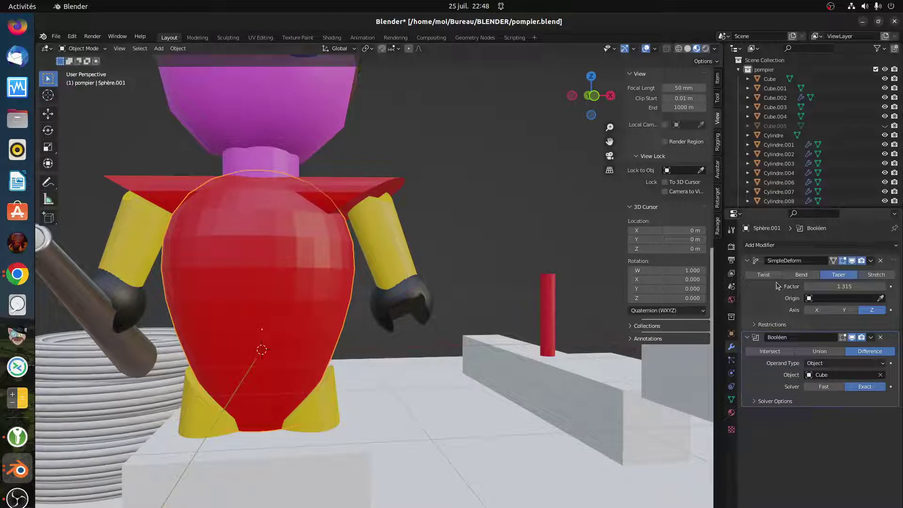
# Collapse the torso's SimpleDeform settings and add a Smooth modifier with Repeat set to 0
pyautogui.click(748, 261)
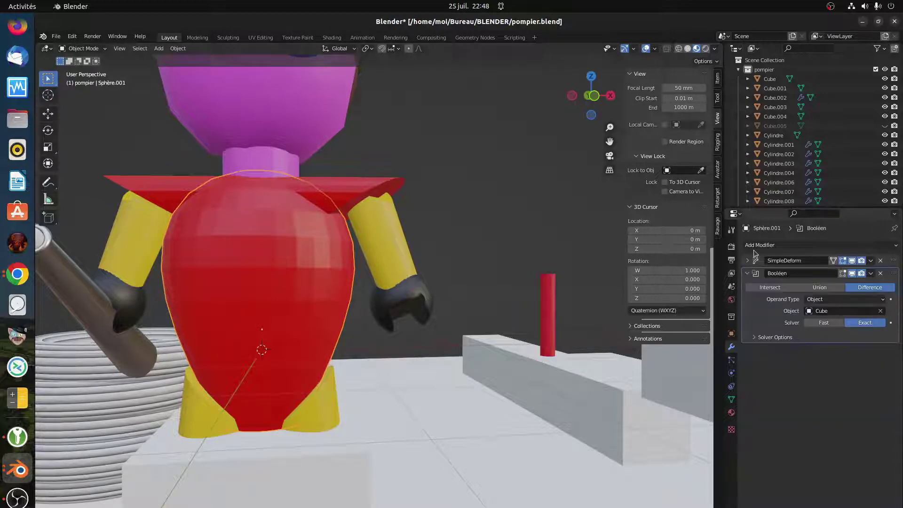
pyautogui.click(756, 245)
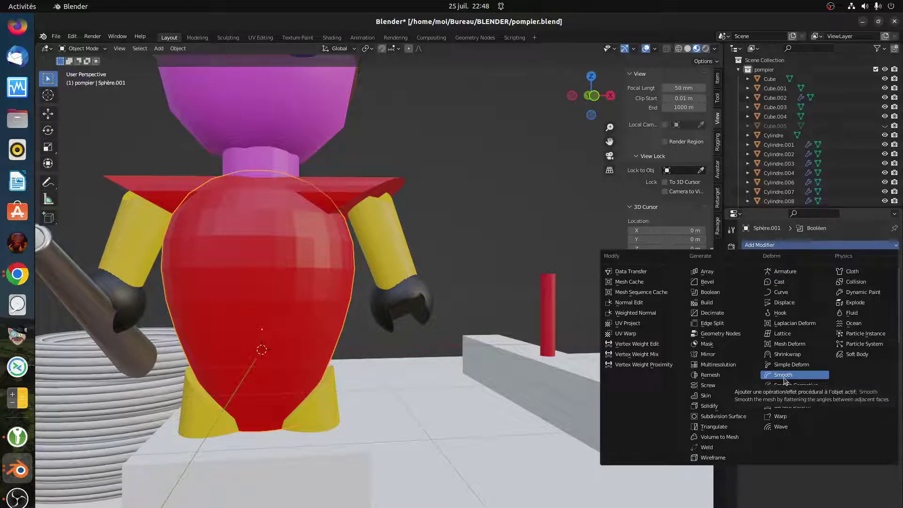
pyautogui.click(783, 375)
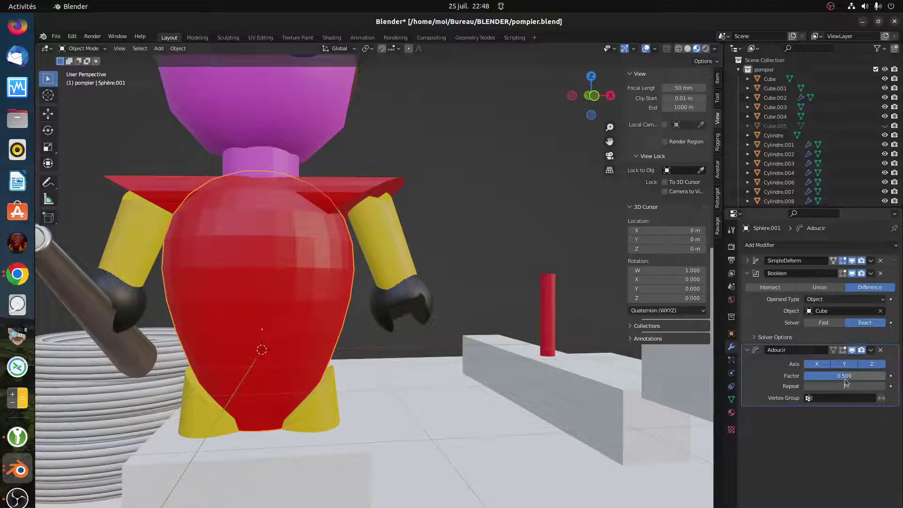
pyautogui.moveTo(844, 386); pyautogui.dragTo(806, 386)
pyautogui.moveTo(267, 287); pyautogui.dragTo(268, 312, button='middle')
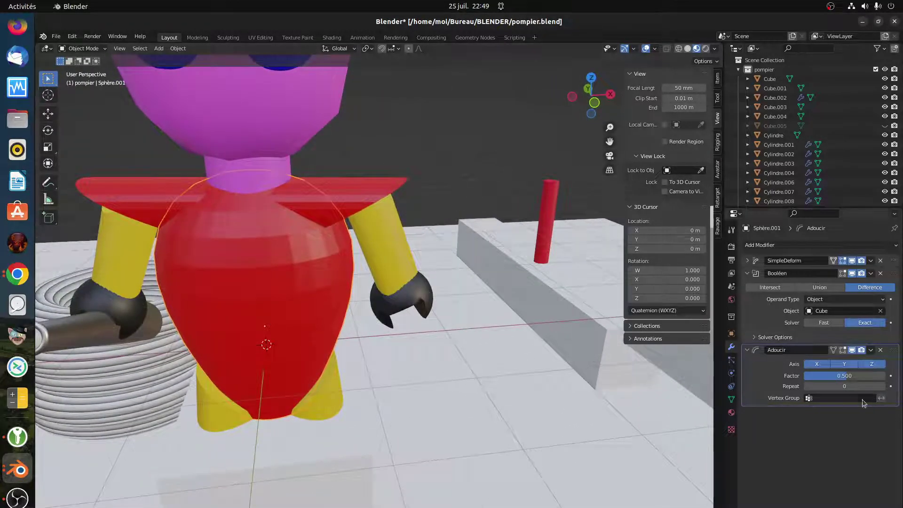
# Set the Smooth modifier's factor to 3.182, compare Repeat values of 2 and 1, and set Repeat to 0
pyautogui.moveTo(844, 376)
pyautogui.mouseDown()
pyautogui.moveTo(886, 376)
pyautogui.moveTo(846, 376)
pyautogui.moveTo(876, 376)
pyautogui.moveTo(846, 395)
pyautogui.moveTo(848, 386)
pyautogui.moveTo(864, 386)
pyautogui.moveTo(821, 375)
pyautogui.moveTo(833, 375)
pyautogui.mouseUp()
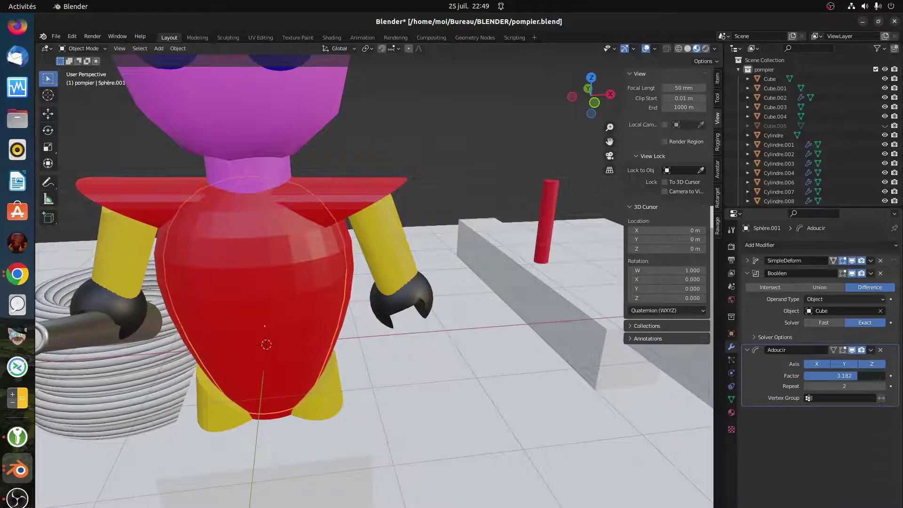
pyautogui.click(806, 386)
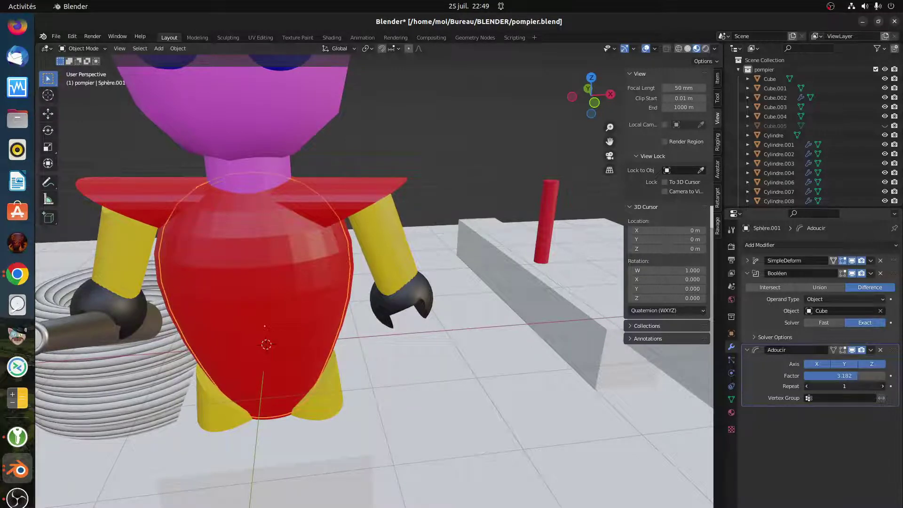
pyautogui.click(806, 386)
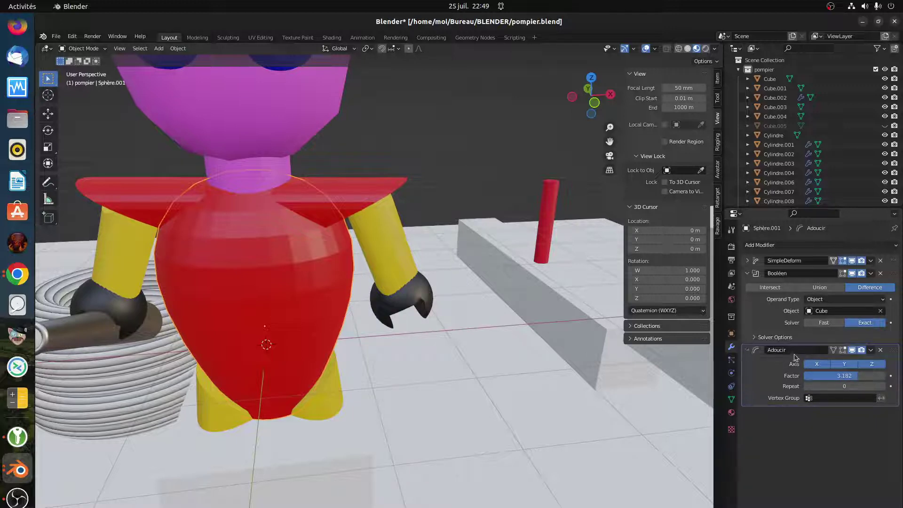
pyautogui.moveTo(284, 317); pyautogui.dragTo(428, 334, button='middle')
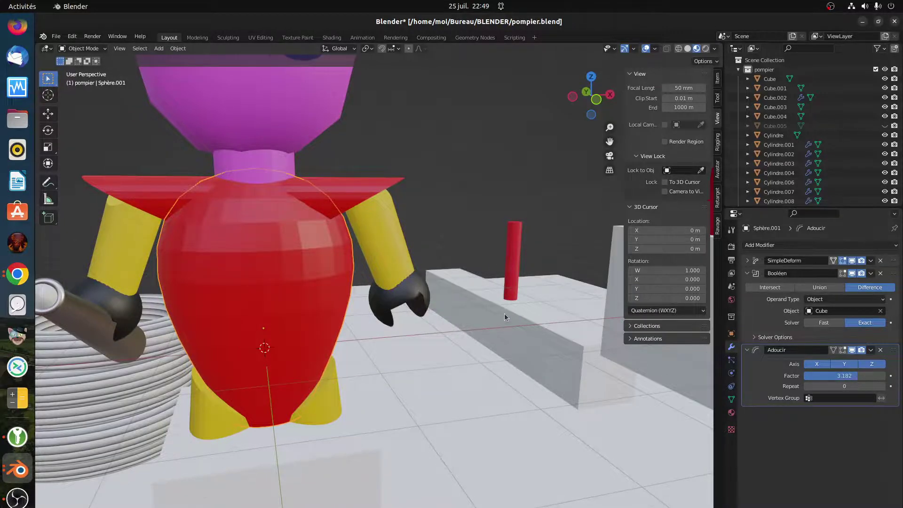
# Select the firefighter's empty black hand and add a Smooth modifier with Repeat set to 28
pyautogui.moveTo(504, 317); pyautogui.dragTo(472, 322, button='middle')
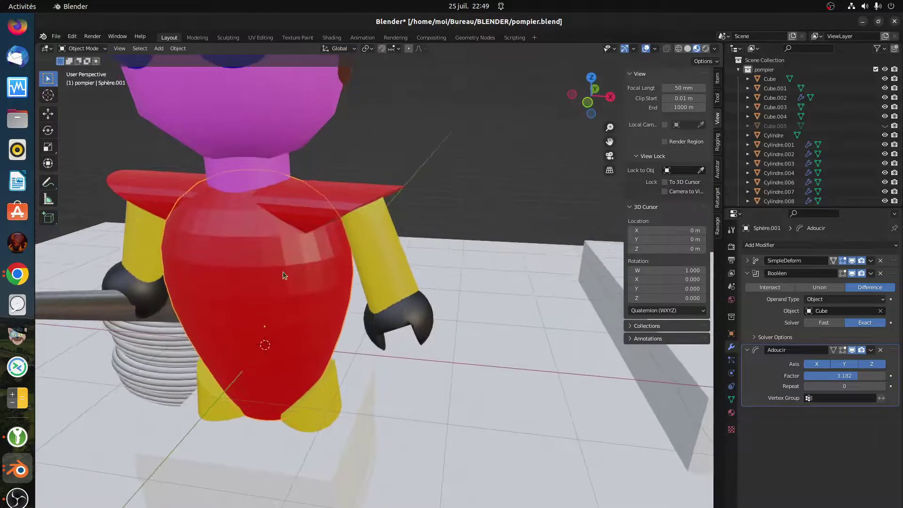
pyautogui.moveTo(283, 272); pyautogui.dragTo(358, 282, button='middle')
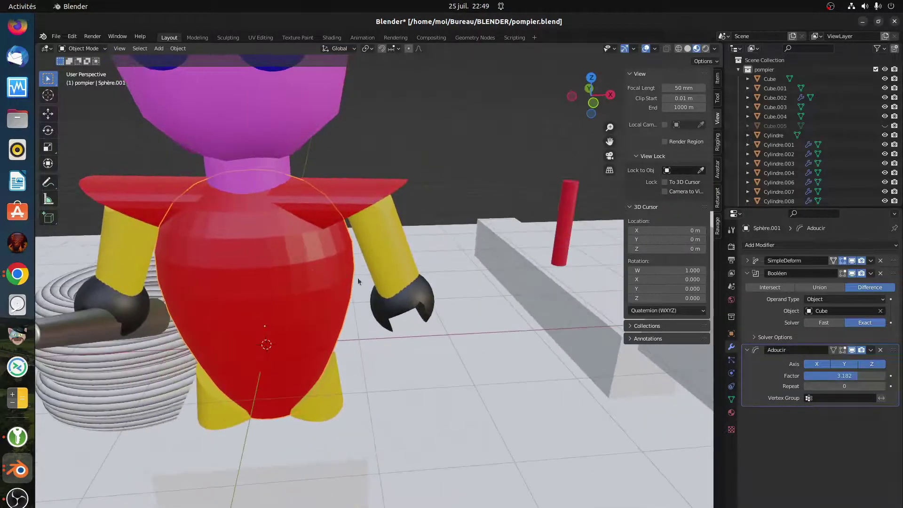
pyautogui.click(413, 297)
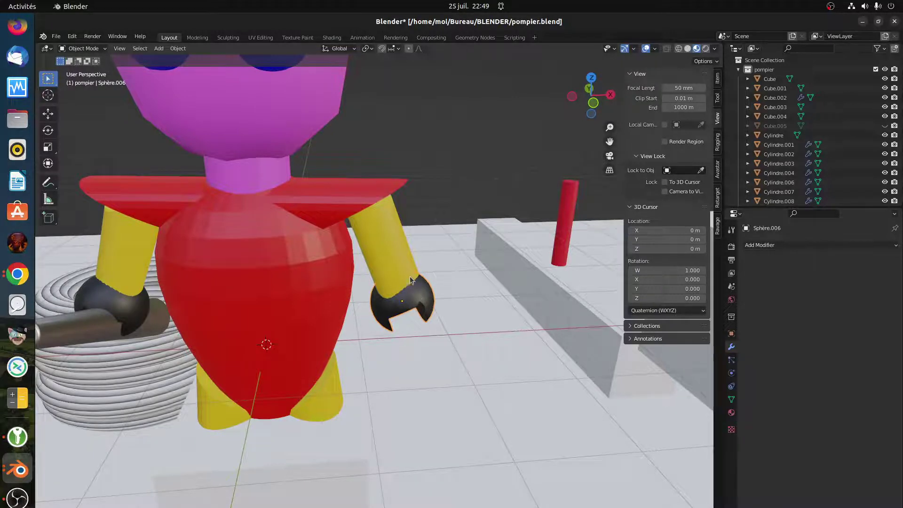
pyautogui.moveTo(407, 277); pyautogui.dragTo(414, 289, button='middle')
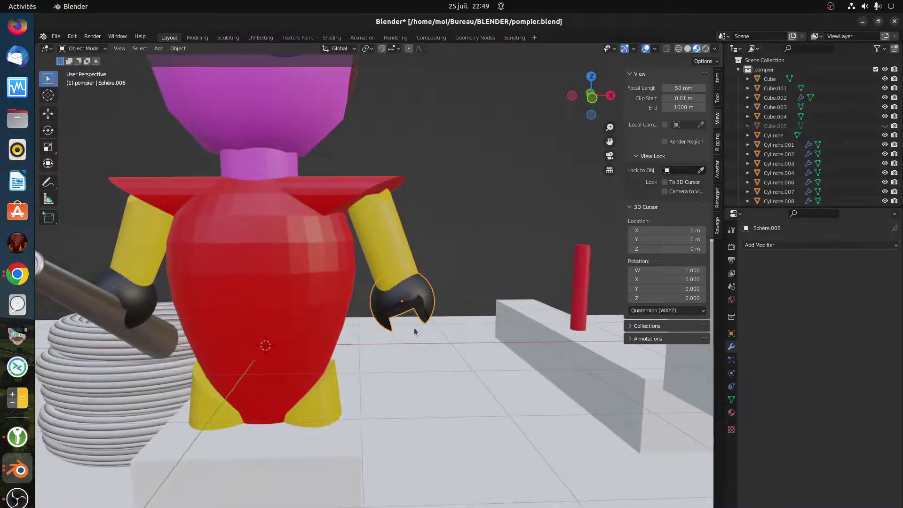
pyautogui.scroll(1, 421, 315)
pyautogui.scroll(3, 423, 322)
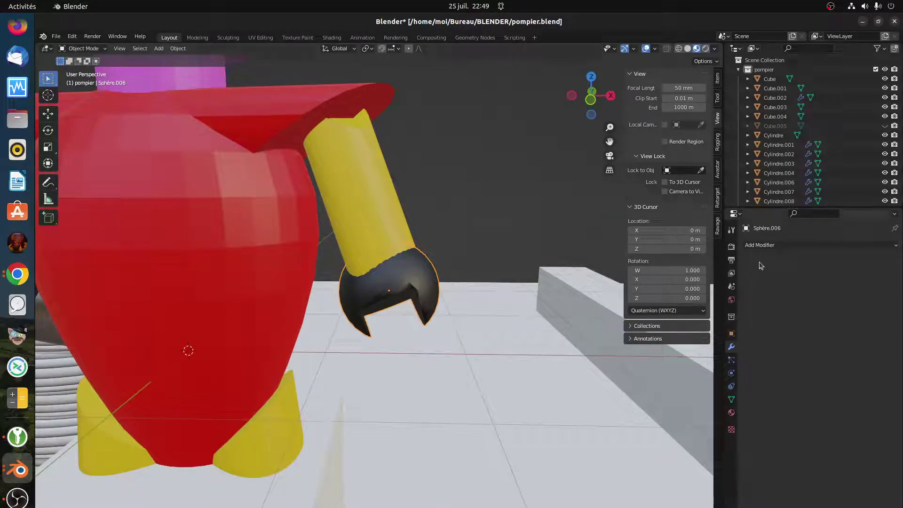
pyautogui.click(762, 245)
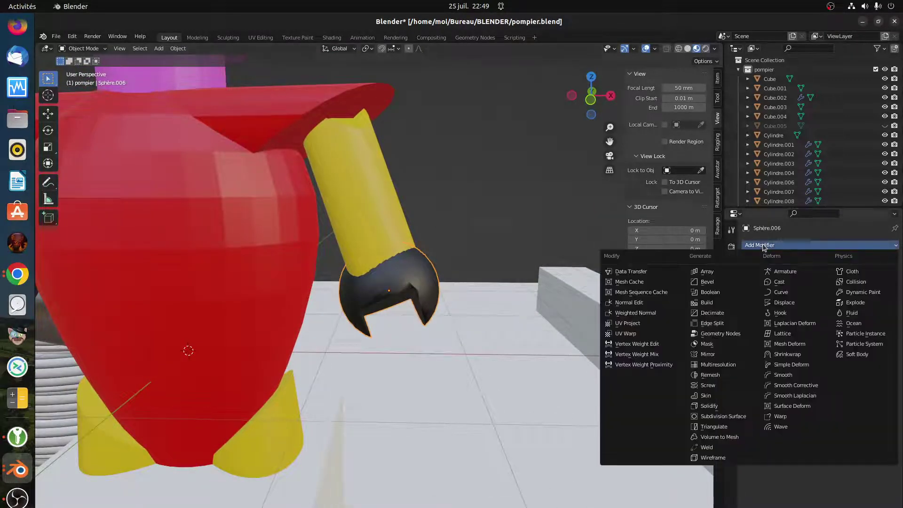
pyautogui.click(783, 376)
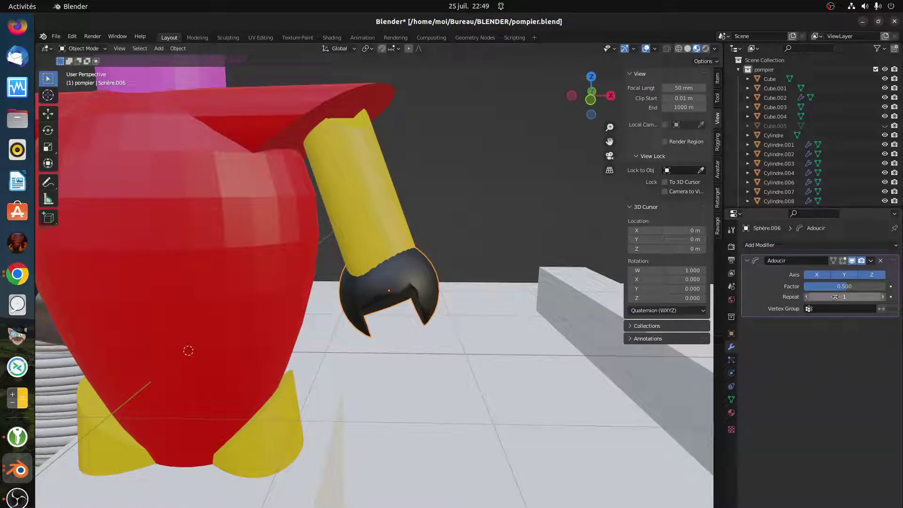
pyautogui.moveTo(835, 297); pyautogui.dragTo(857, 297)
pyautogui.moveTo(487, 351)
pyautogui.mouseDown(button='middle')
pyautogui.moveTo(422, 351)
pyautogui.moveTo(493, 346)
pyautogui.moveTo(496, 327)
pyautogui.moveTo(483, 349)
pyautogui.mouseUp(button='middle')
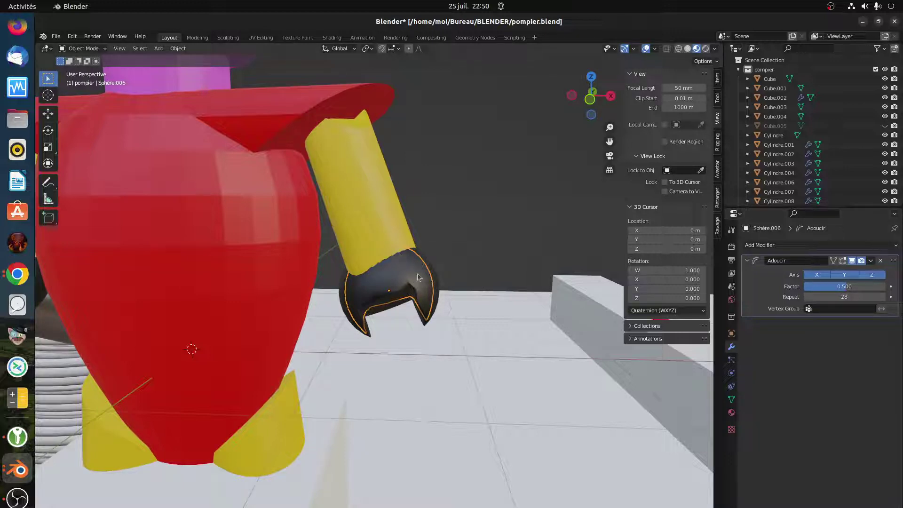
# Set the hand's Smooth modifier factor to 2.205 and remove the modifier
pyautogui.click(871, 262)
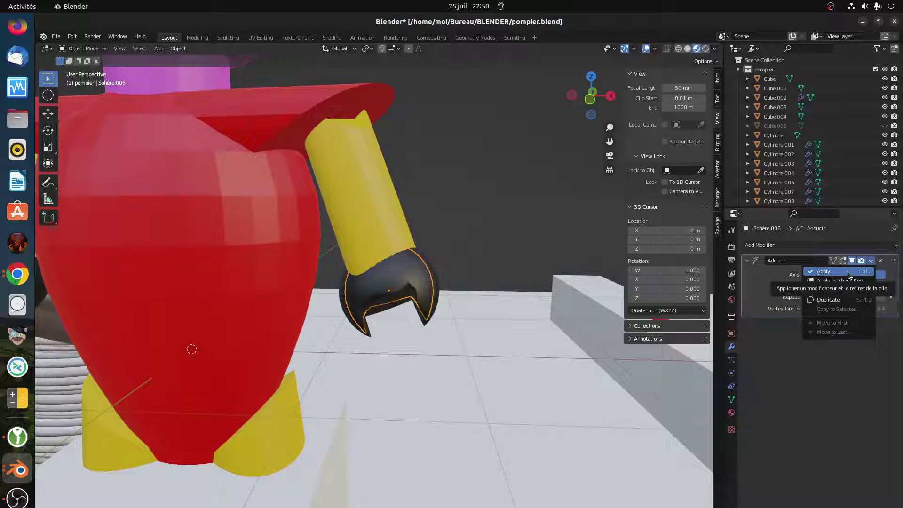
pyautogui.click(848, 272)
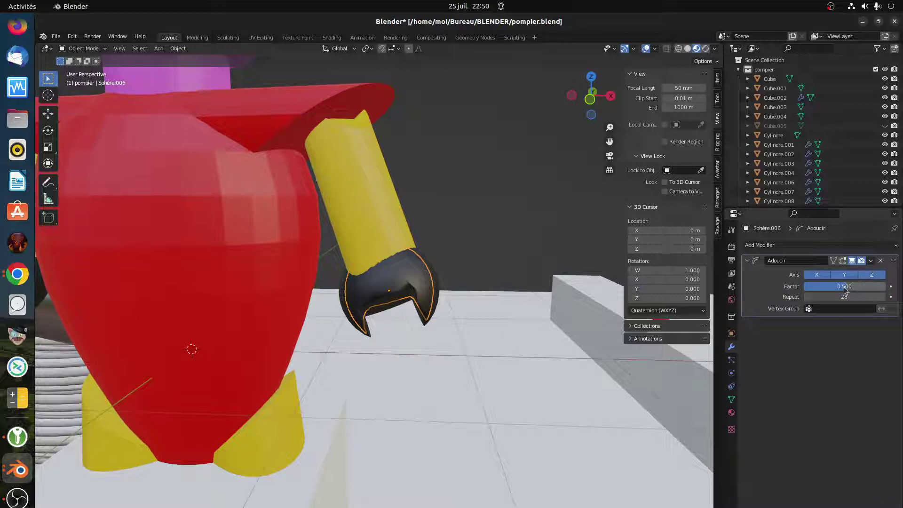
pyautogui.moveTo(845, 291)
pyautogui.mouseDown()
pyautogui.moveTo(884, 291)
pyautogui.moveTo(861, 291)
pyautogui.mouseUp()
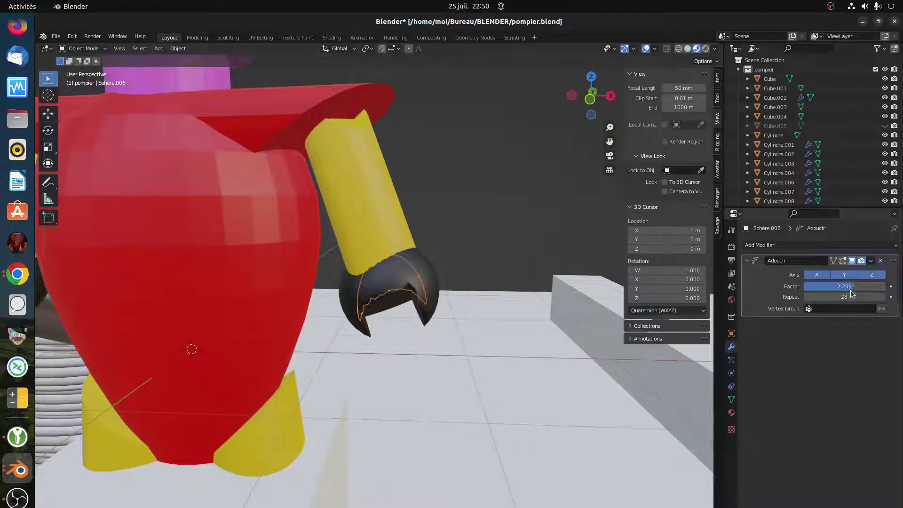
pyautogui.click(881, 261)
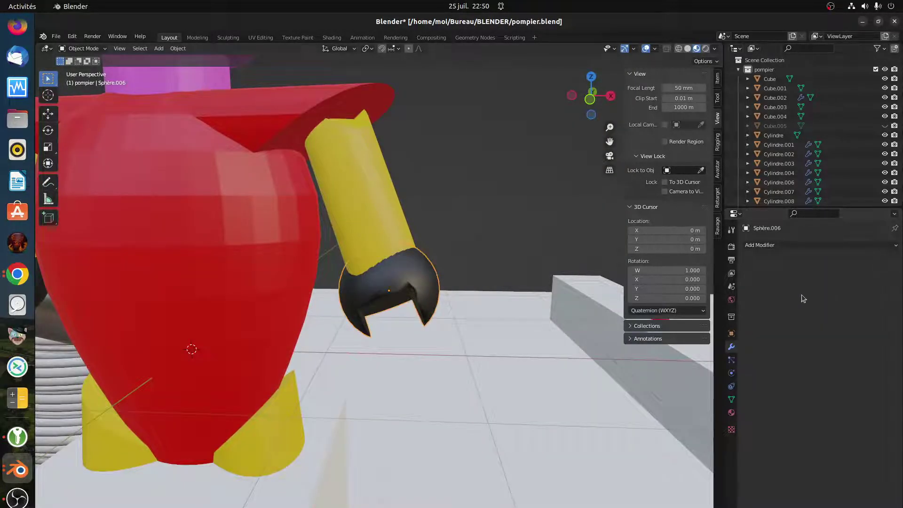
# Try a Smooth Corrective modifier on the black hand with a factor of 0.472 and remove it
pyautogui.click(752, 245)
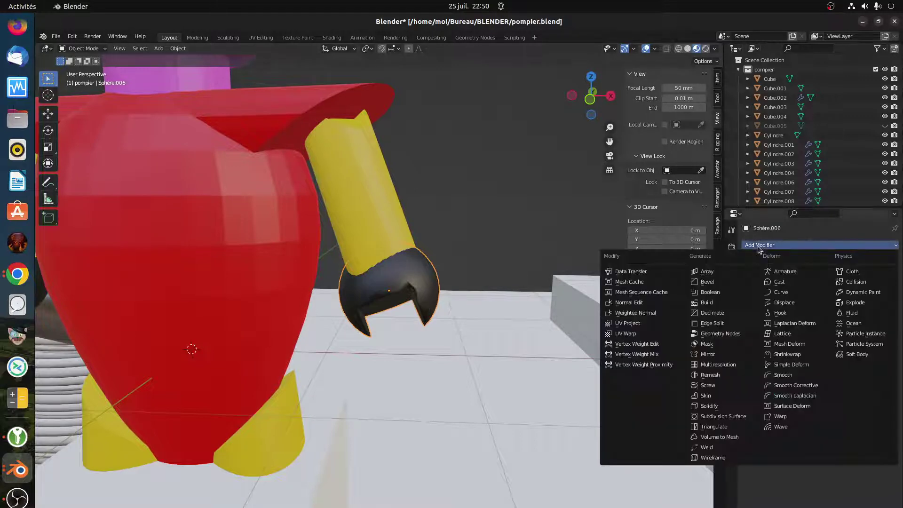
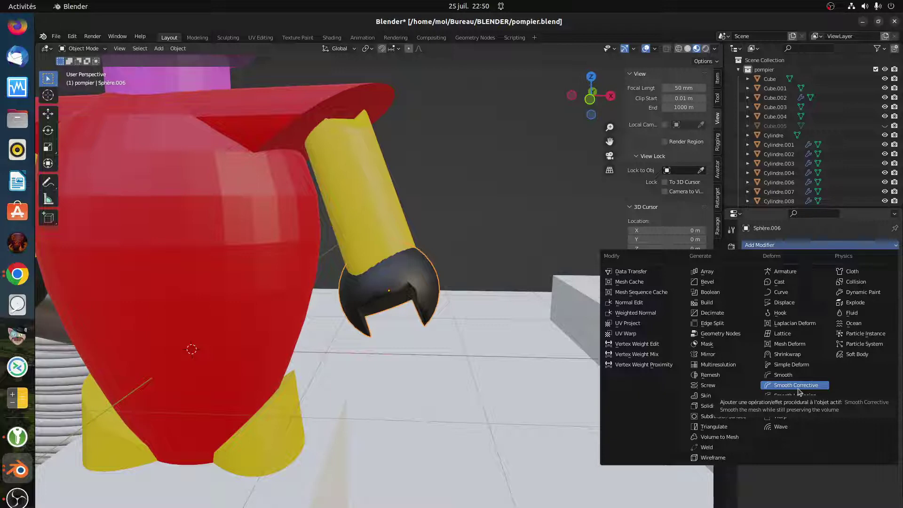
pyautogui.click(798, 385)
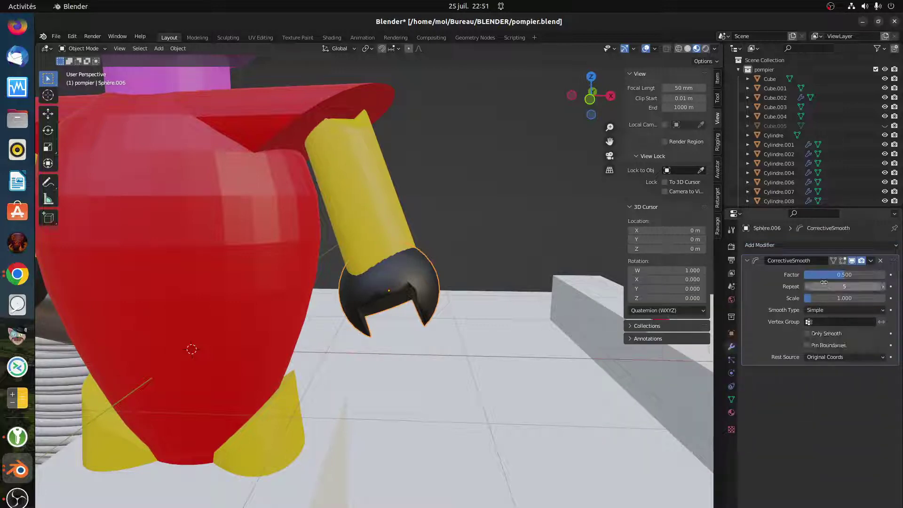
pyautogui.moveTo(827, 279); pyautogui.dragTo(825, 279)
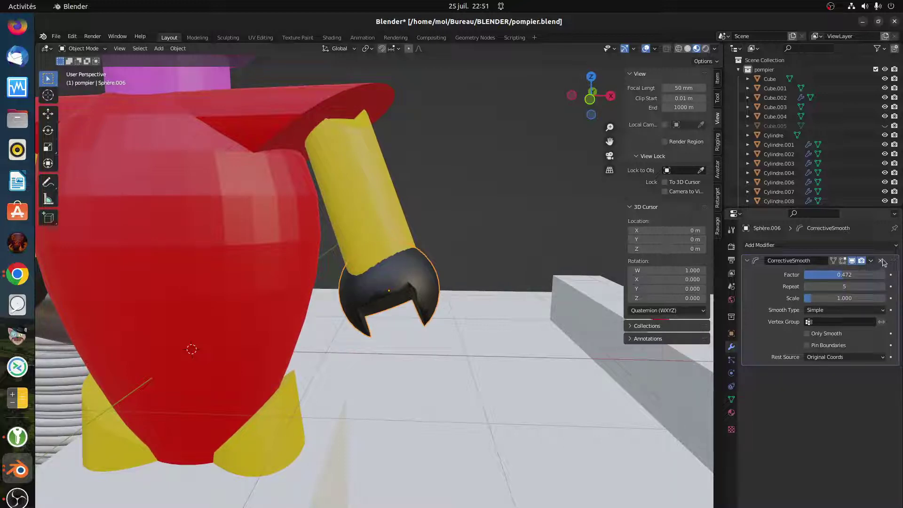
pyautogui.click(881, 261)
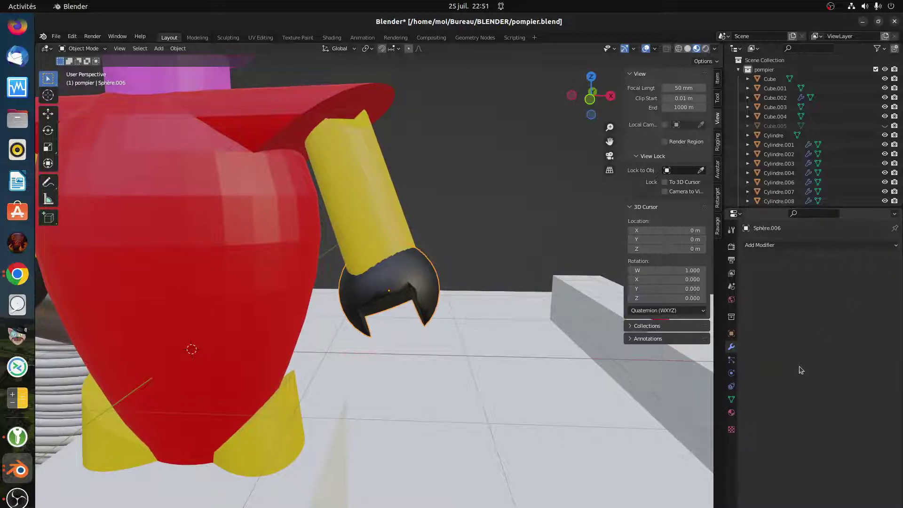
# Try a Mesh Deform modifier on the black hand and remove it
pyautogui.click(757, 245)
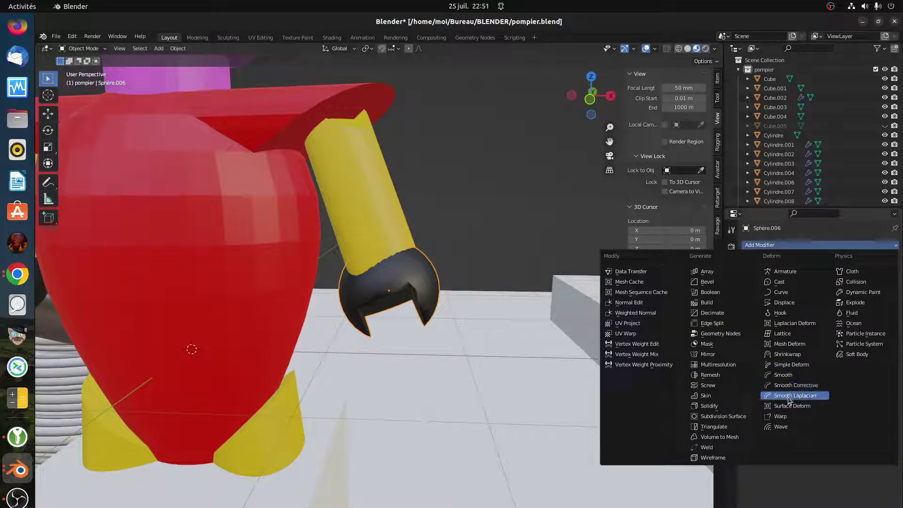
pyautogui.click(788, 344)
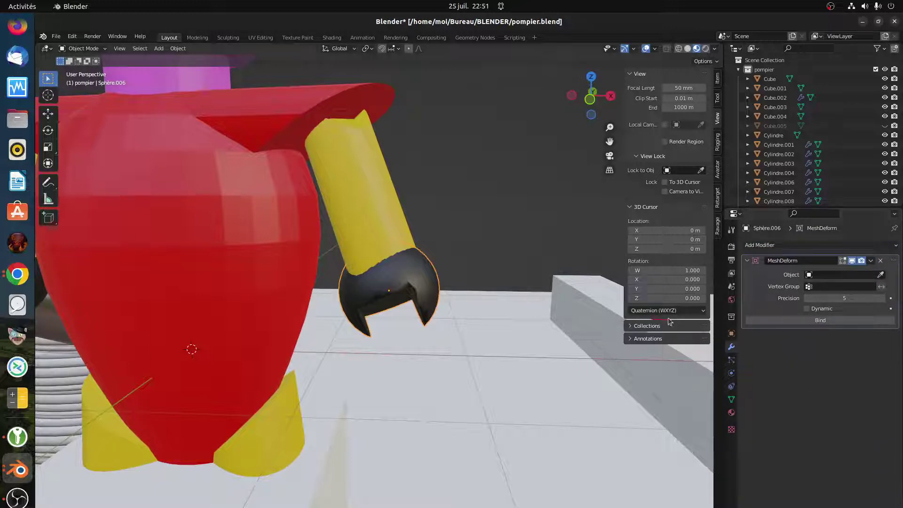
pyautogui.click(881, 261)
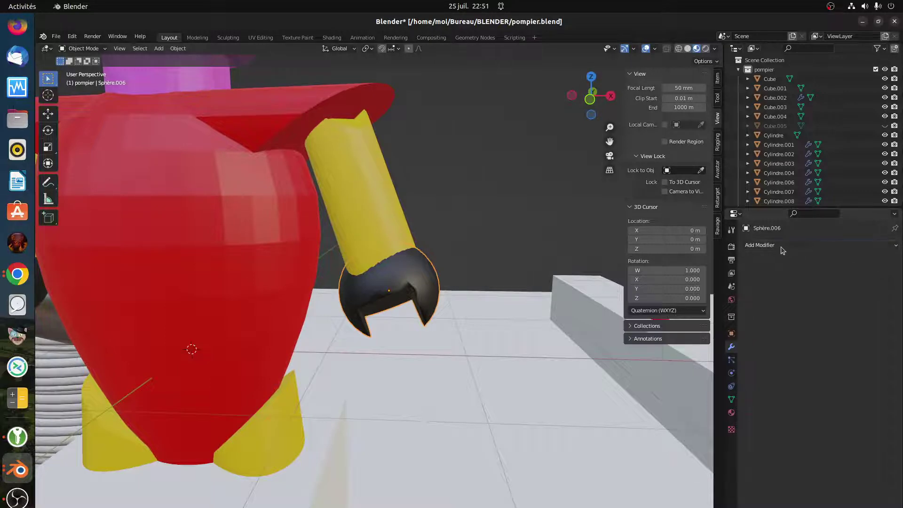
# Try a Bevel modifier on the black hand with 13 segments and an amount of 0.02 m, and remove it
pyautogui.click(782, 245)
pyautogui.click(785, 245)
pyautogui.click(754, 248)
pyautogui.click(760, 245)
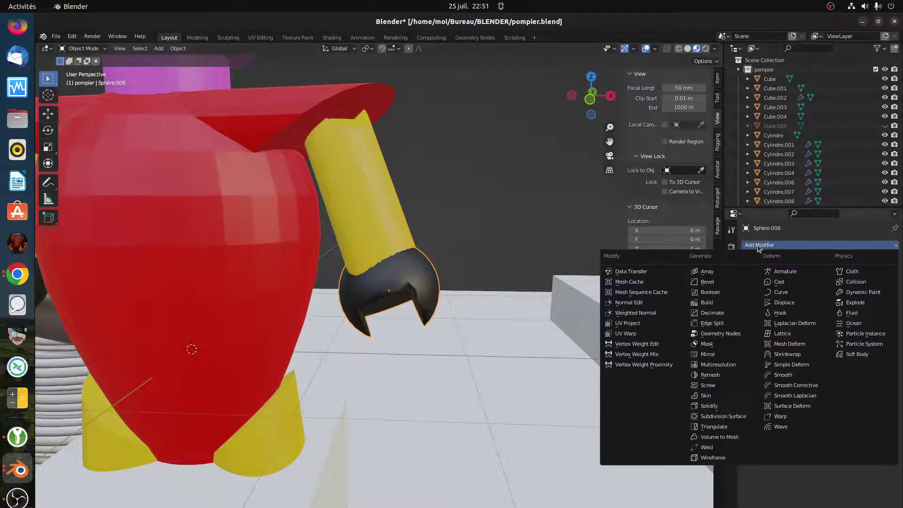
pyautogui.click(713, 283)
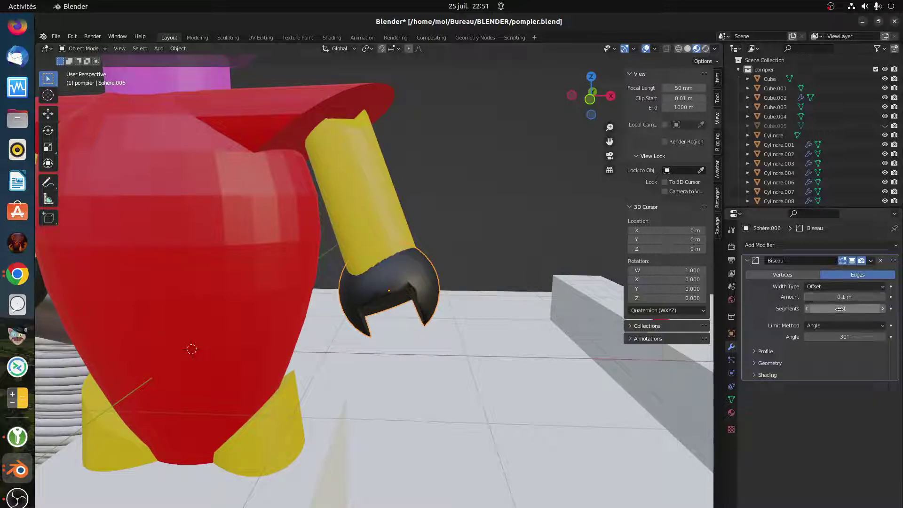
pyautogui.moveTo(839, 309); pyautogui.dragTo(832, 308)
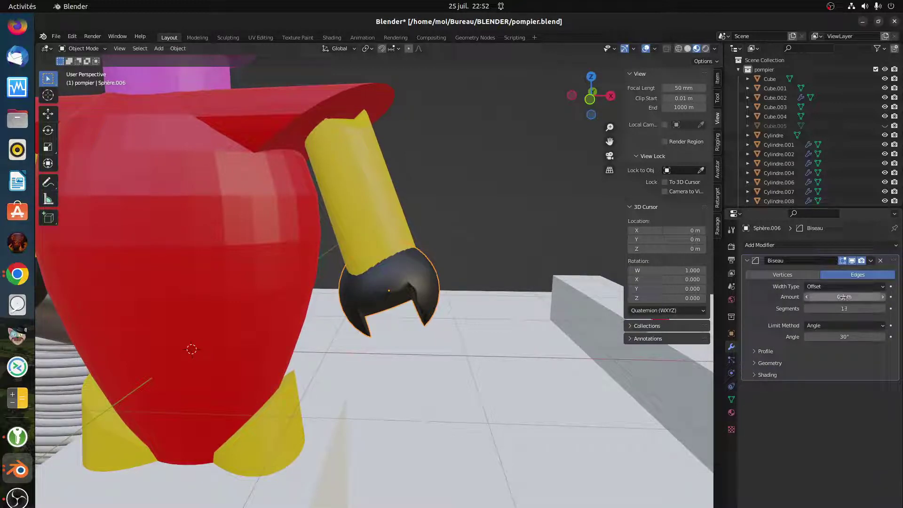
pyautogui.moveTo(843, 297); pyautogui.dragTo(826, 293)
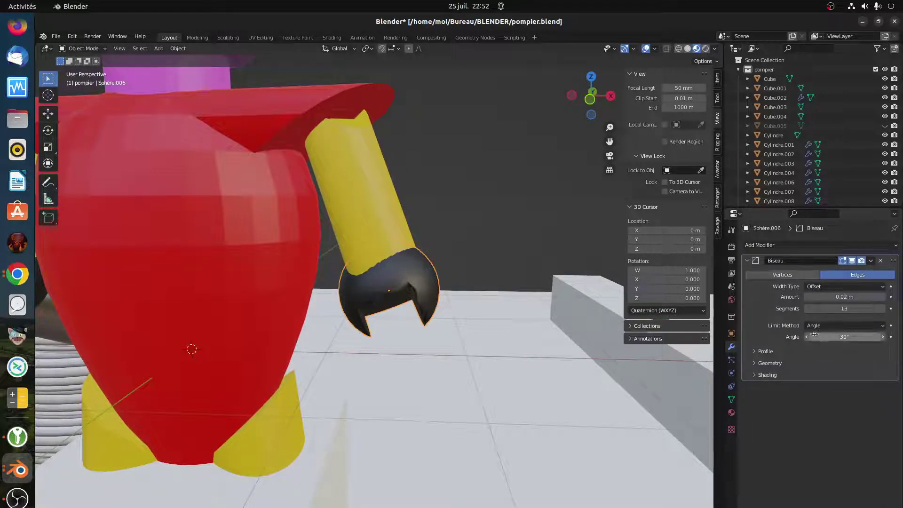
pyautogui.click(881, 261)
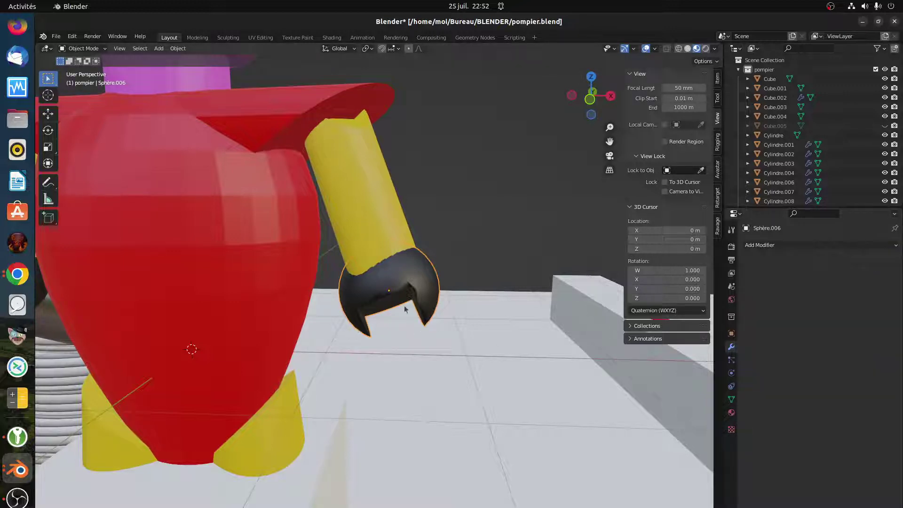
# Select the red shoulder piece and add a Bevel modifier below its SimpleDeform modifier
pyautogui.keyDown('shift'); pyautogui.moveTo(370, 253); pyautogui.dragTo(388, 330, button='middle'); pyautogui.keyUp('shift')
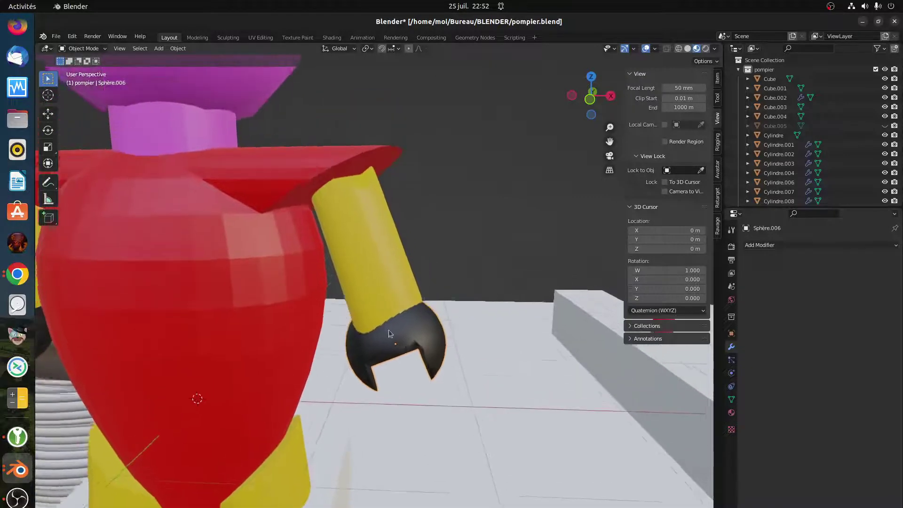
pyautogui.click(343, 184)
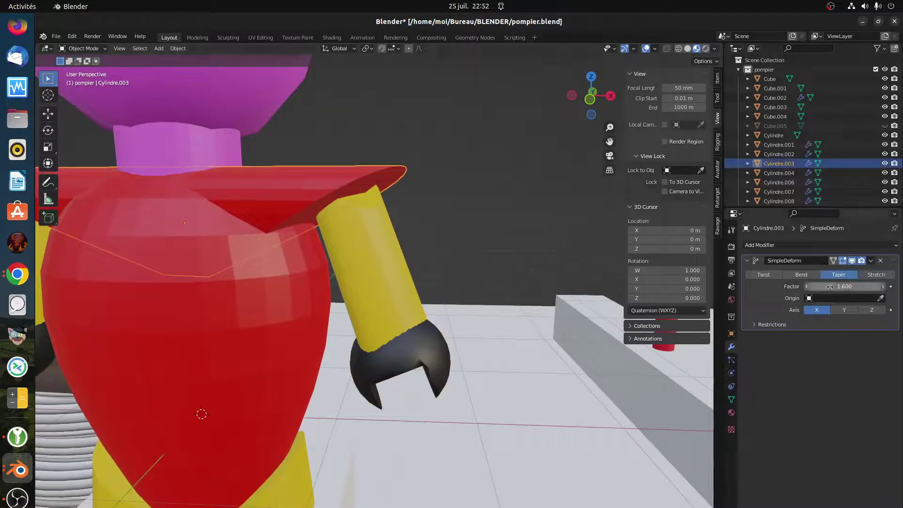
pyautogui.click(748, 261)
pyautogui.click(748, 261)
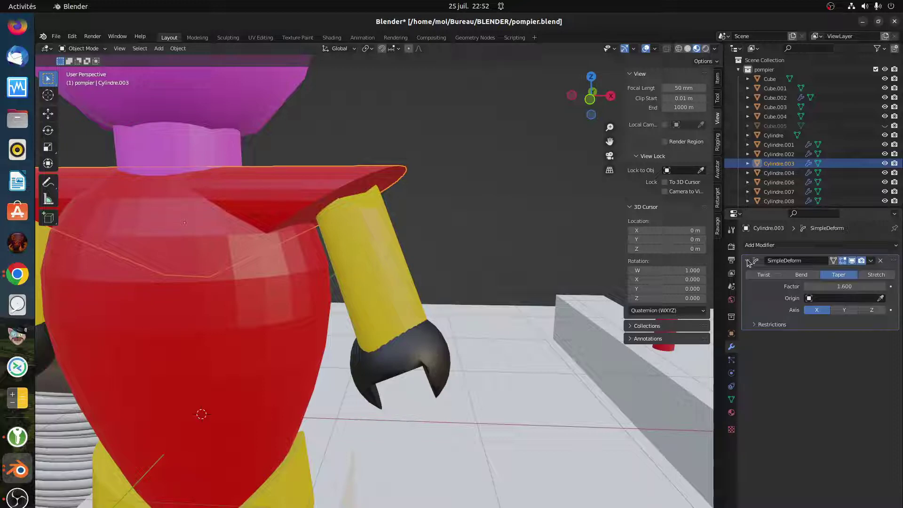
pyautogui.click(753, 246)
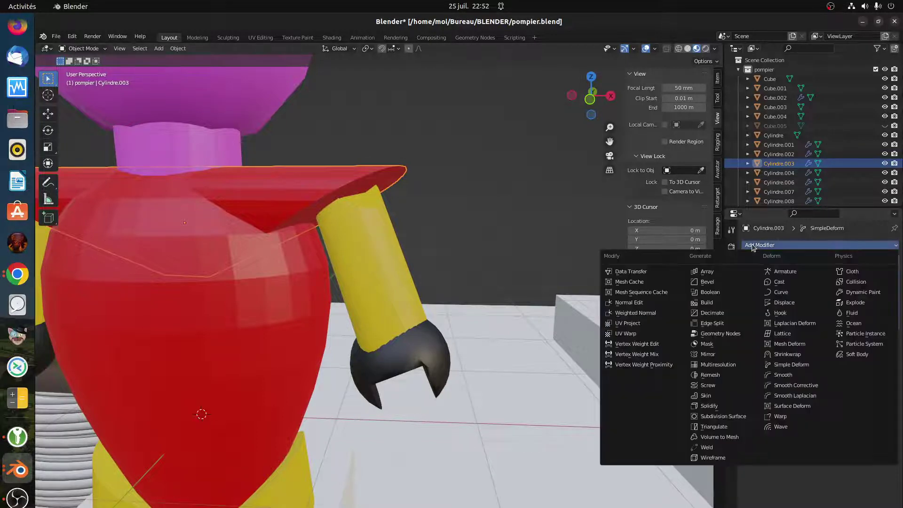
pyautogui.click(708, 282)
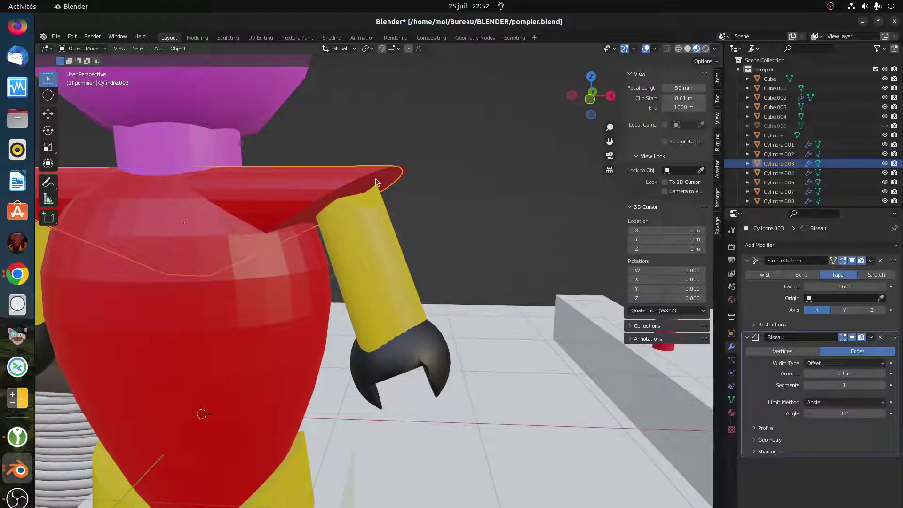
# Switch the viewport to Solid shading and inspect the beveled edge of the red shoulder piece
pyautogui.moveTo(376, 182); pyautogui.dragTo(419, 255, button='middle')
pyautogui.scroll(3, 395, 255)
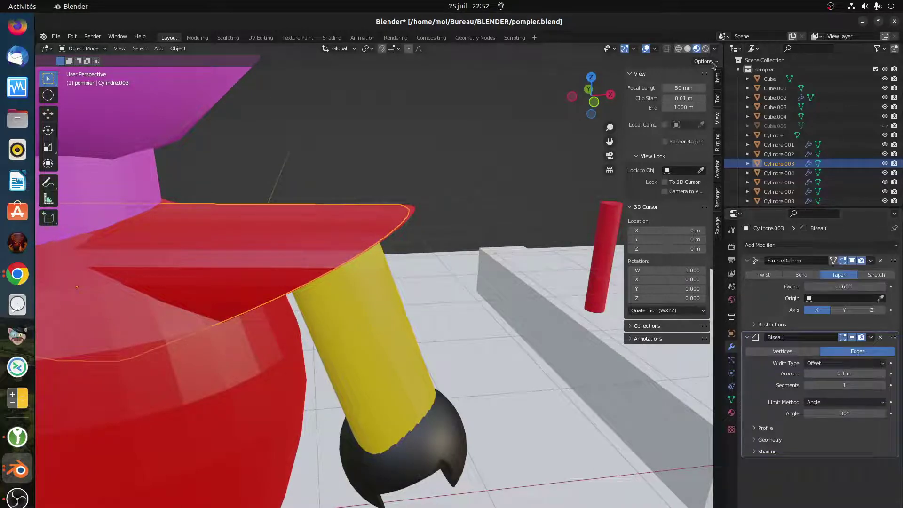
pyautogui.click(688, 49)
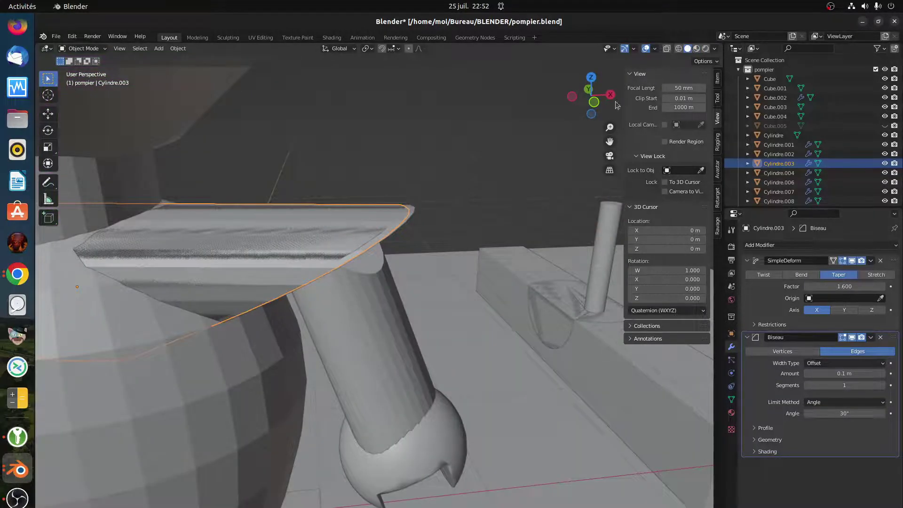
pyautogui.moveTo(452, 221); pyautogui.dragTo(467, 223, button='middle')
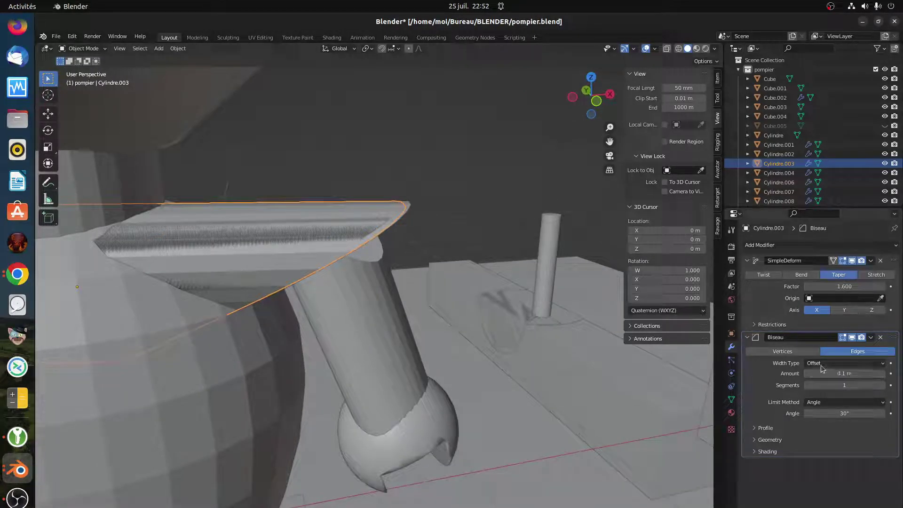
# Set the shoulder's Bevel amount to 1.02 m with 5 segments and remove the Bevel modifier
pyautogui.moveTo(822, 373)
pyautogui.mouseDown()
pyautogui.moveTo(852, 373)
pyautogui.moveTo(835, 385)
pyautogui.moveTo(847, 385)
pyautogui.moveTo(838, 385)
pyautogui.moveTo(851, 373)
pyautogui.moveTo(839, 373)
pyautogui.mouseUp()
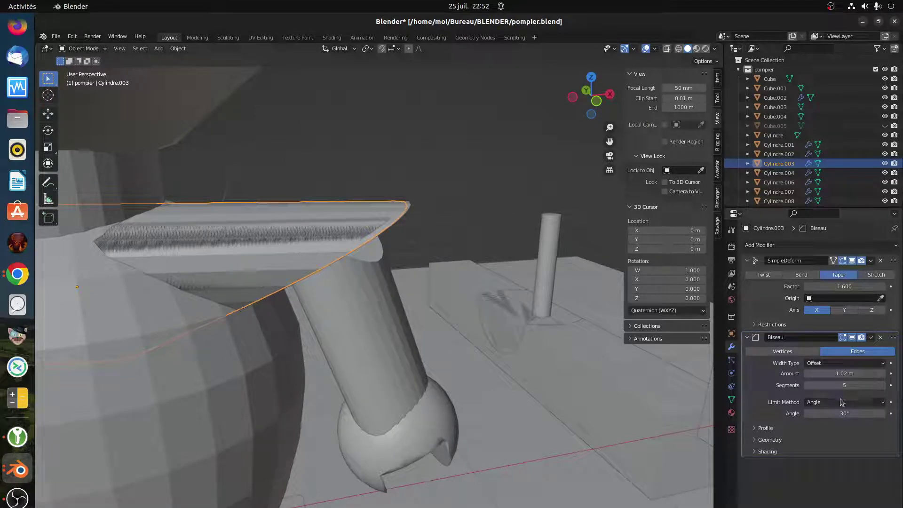
pyautogui.click(880, 338)
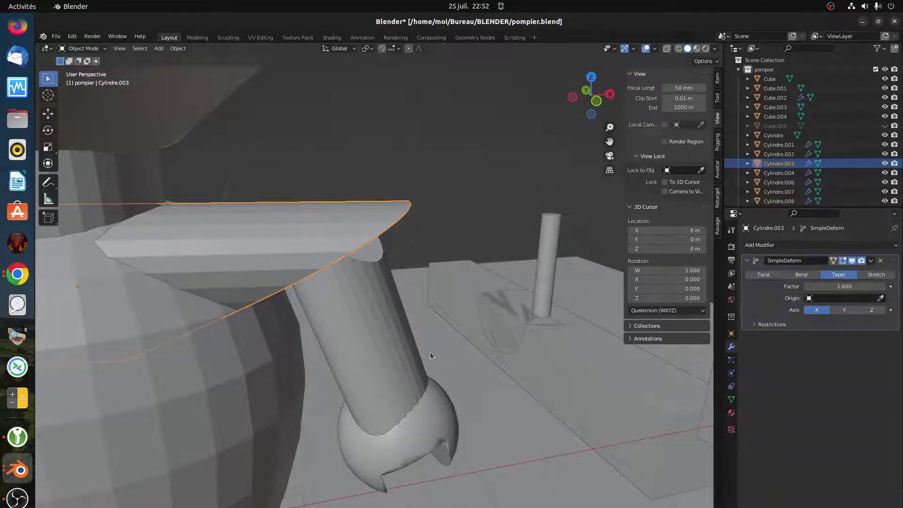
# Remove the SimpleDeform modifier from the red shoulder piece
pyautogui.moveTo(430, 355); pyautogui.dragTo(426, 373, button='middle')
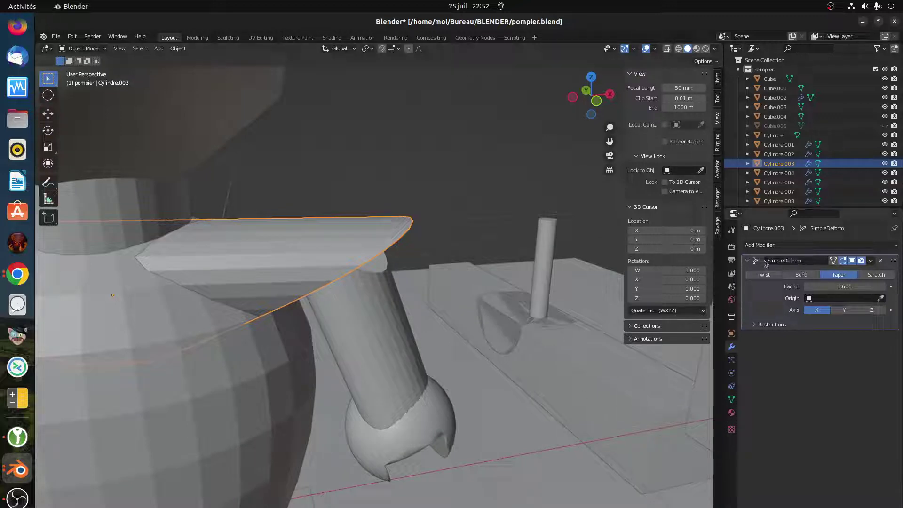
pyautogui.click(881, 260)
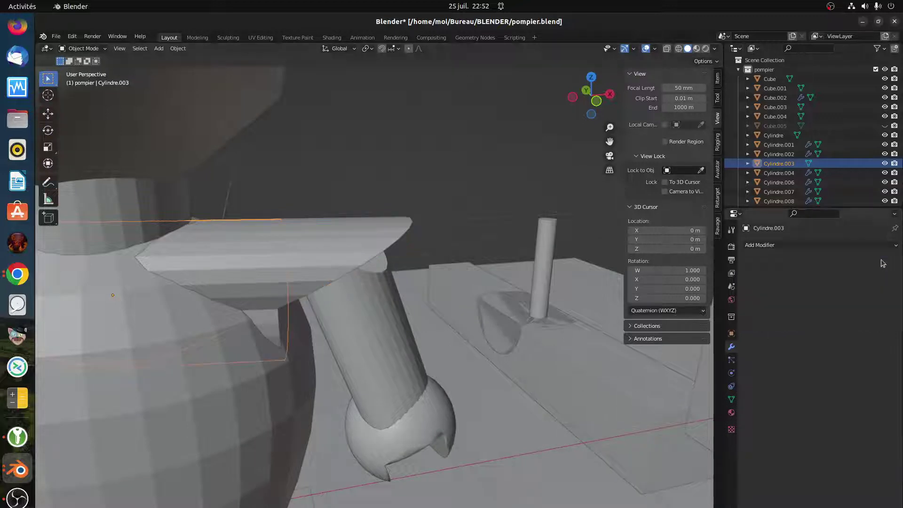
# Try a Remesh modifier in Voxel mode on the shoulder piece and remove it
pyautogui.click(758, 246)
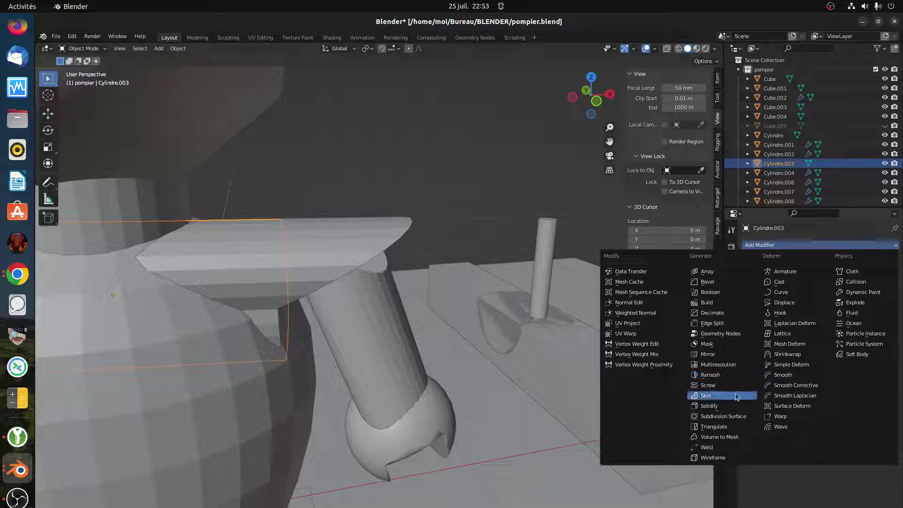
pyautogui.click(710, 375)
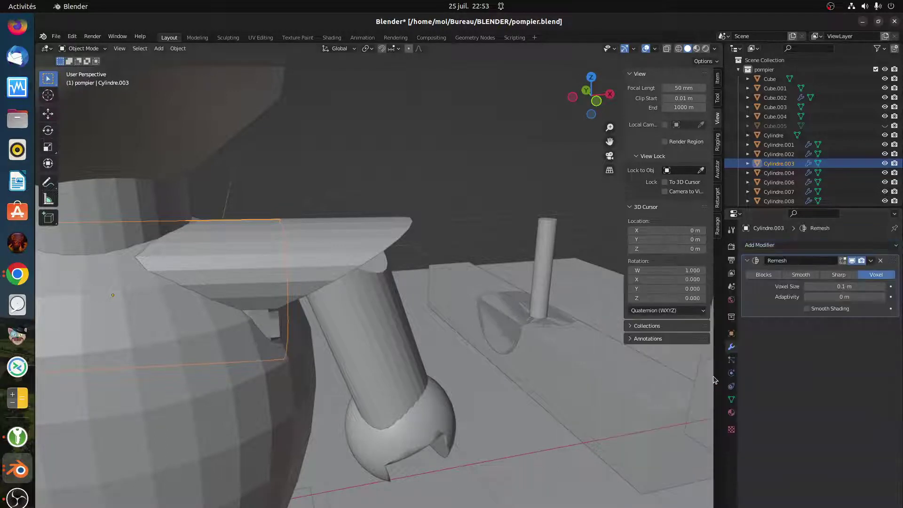
pyautogui.moveTo(329, 346); pyautogui.dragTo(292, 342, button='middle')
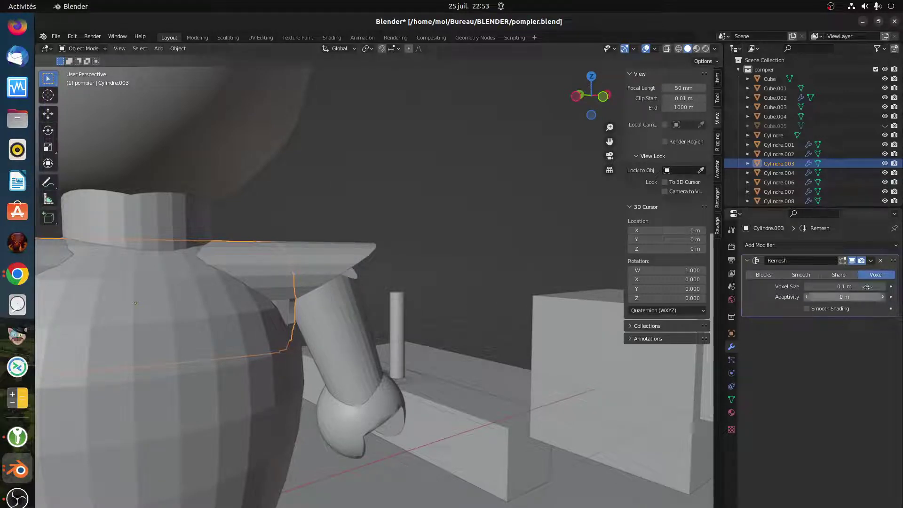
pyautogui.click(880, 261)
# Add a Remesh modifier to Cylindre.003 again and switch it to Blocks mode
pyautogui.click(215, 404)
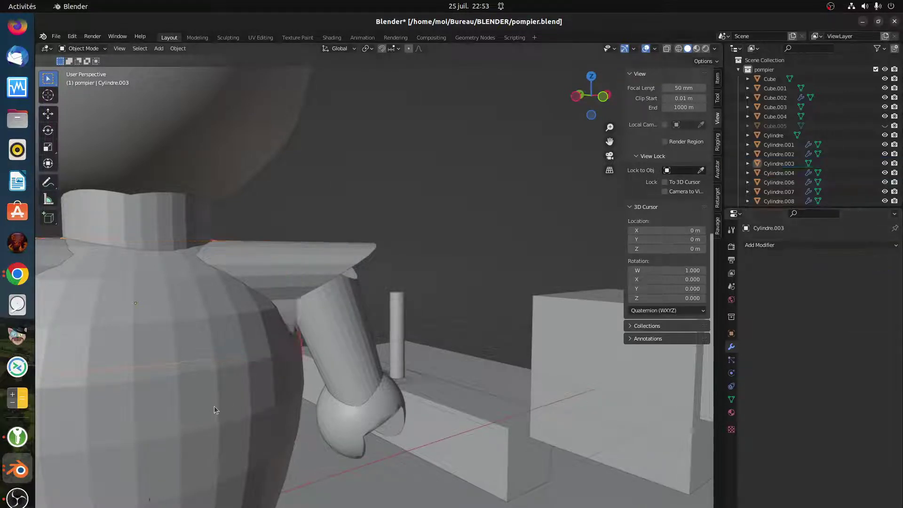
pyautogui.scroll(-3, 275, 432)
pyautogui.moveTo(283, 421); pyautogui.dragTo(482, 324, button='middle')
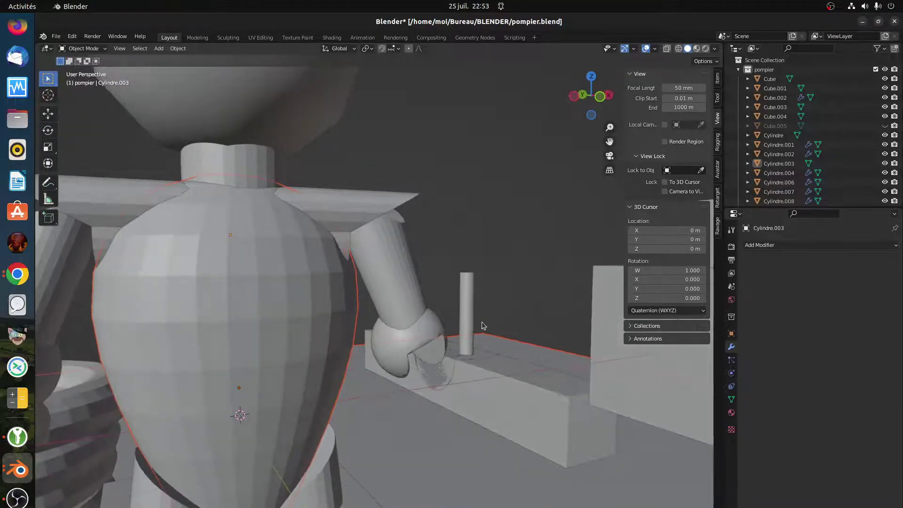
pyautogui.click(785, 245)
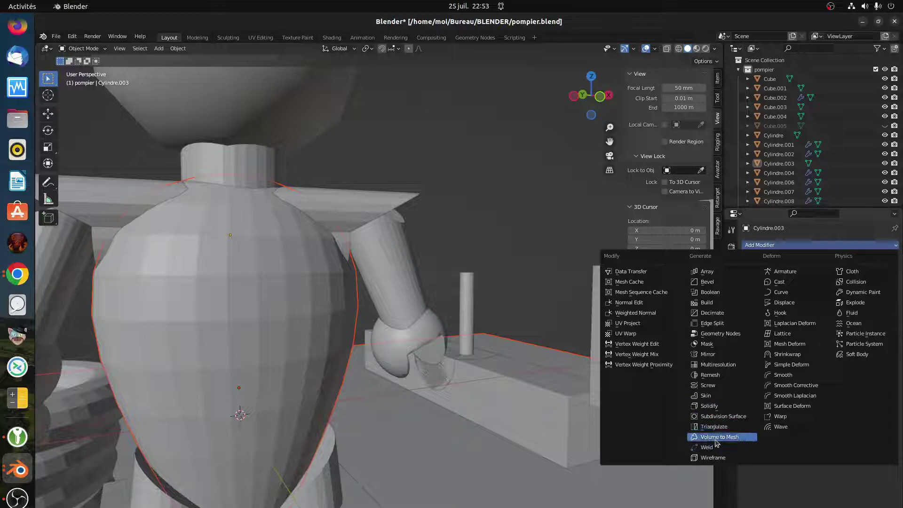
pyautogui.click(711, 375)
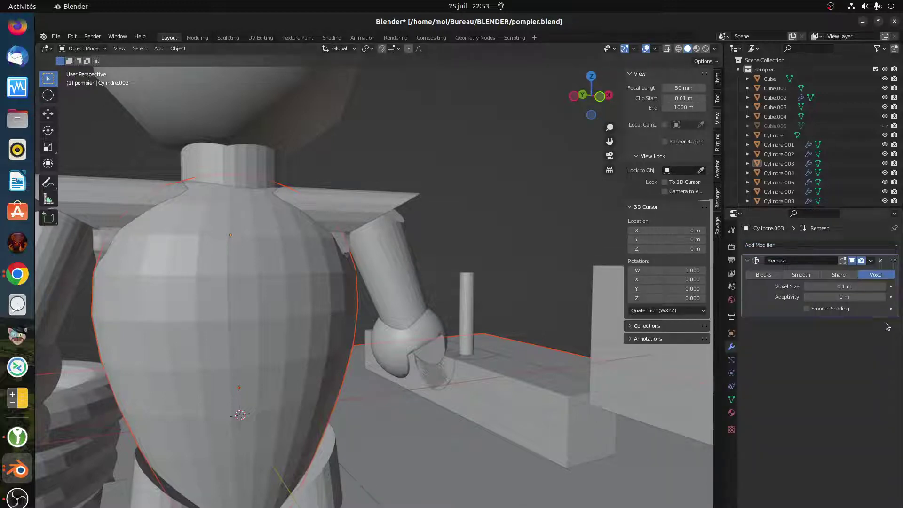
pyautogui.click(764, 274)
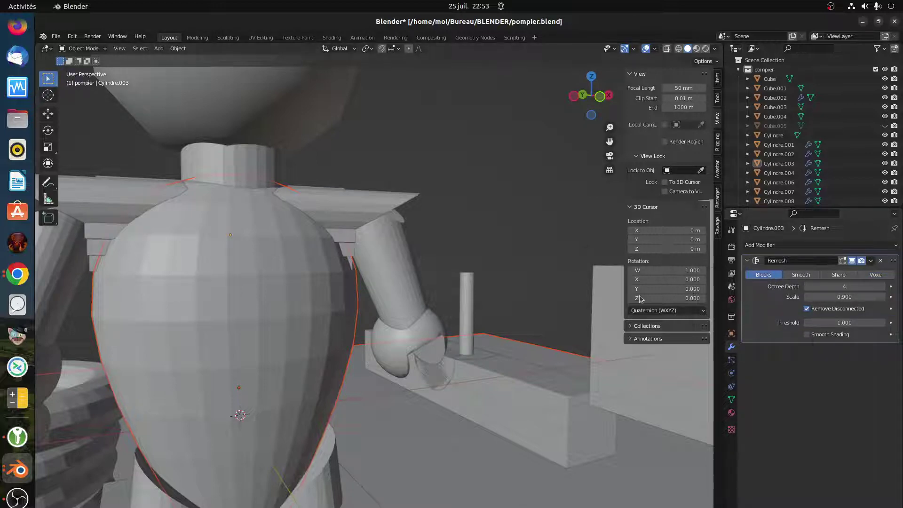
pyautogui.moveTo(333, 311); pyautogui.dragTo(265, 323, button='middle')
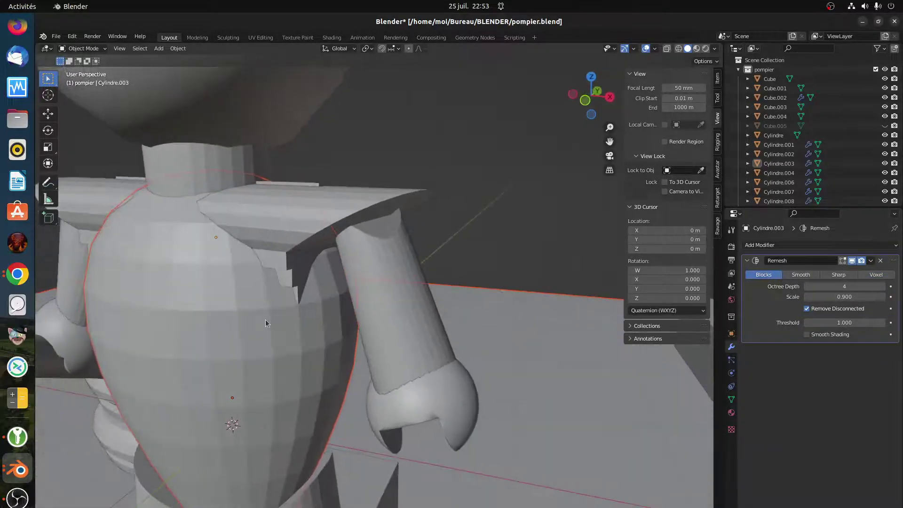
# Select the torso Sphère.001 and remove its Boolean modifier
pyautogui.click(216, 336)
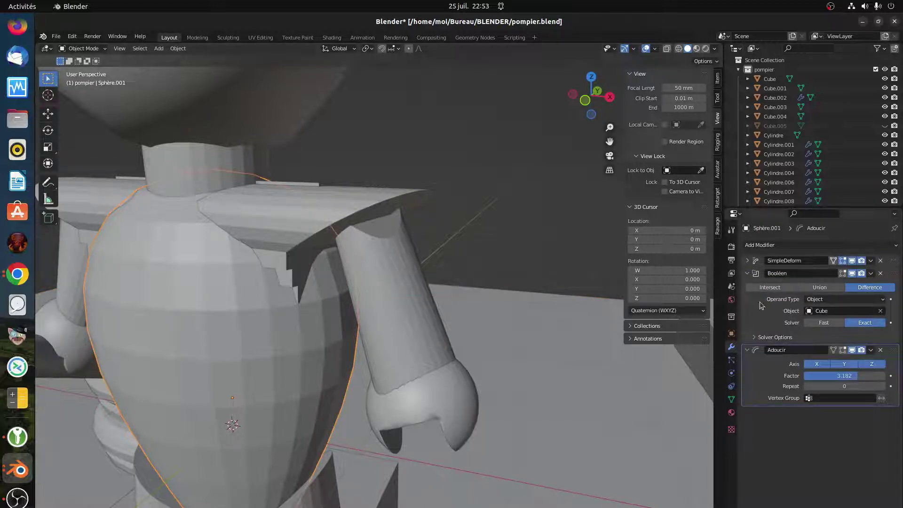
pyautogui.click(880, 274)
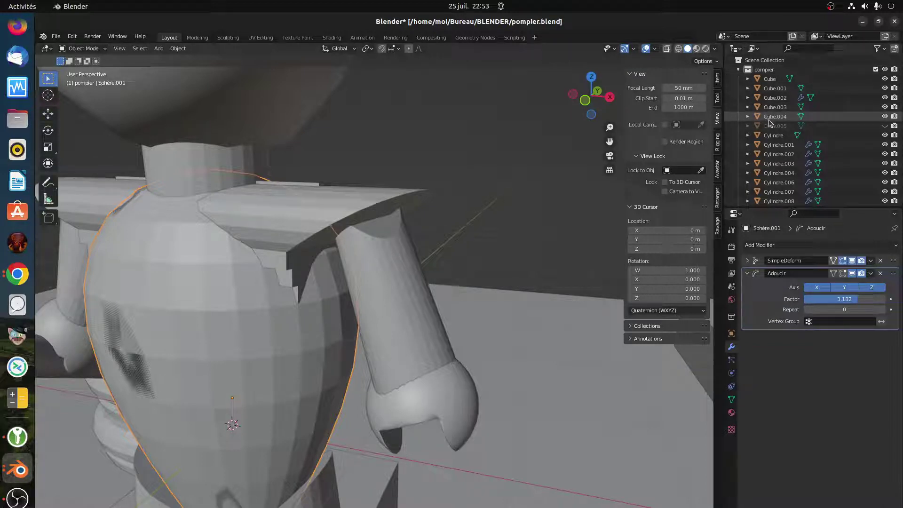
# Collapse the pompier collection in the outliner and delete the pompier.001 collection
pyautogui.click(739, 69)
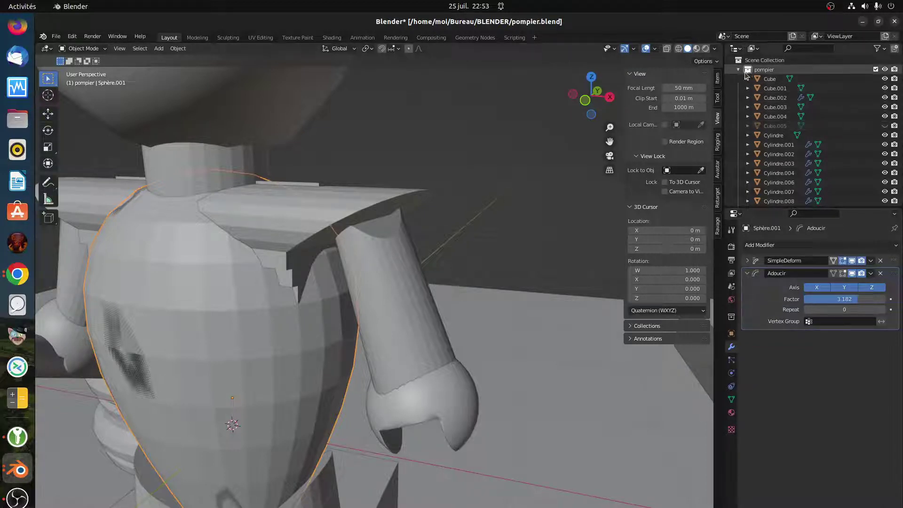
pyautogui.click(739, 78)
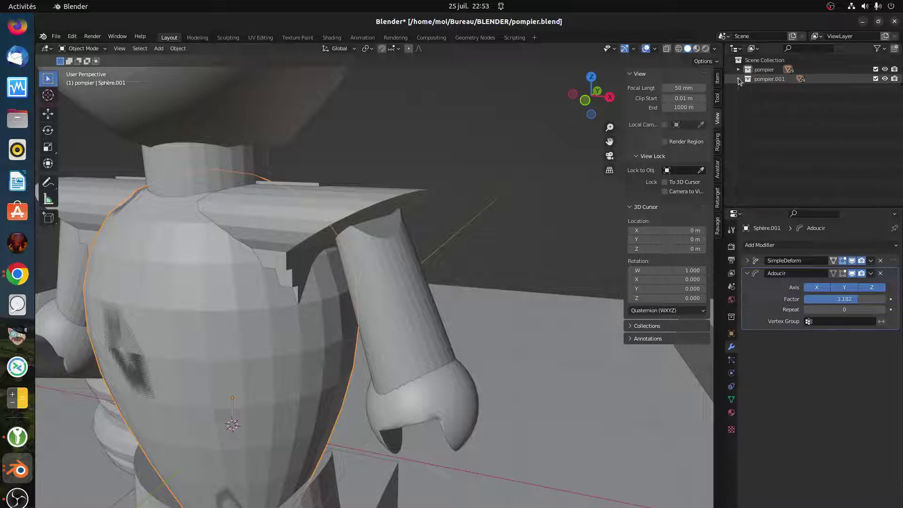
pyautogui.click(752, 79)
pyautogui.rightClick(753, 79)
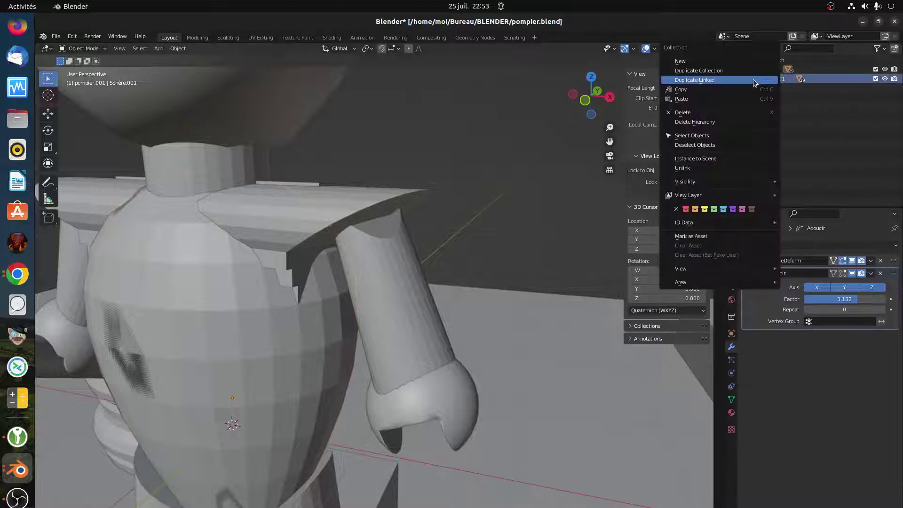
pyautogui.click(739, 115)
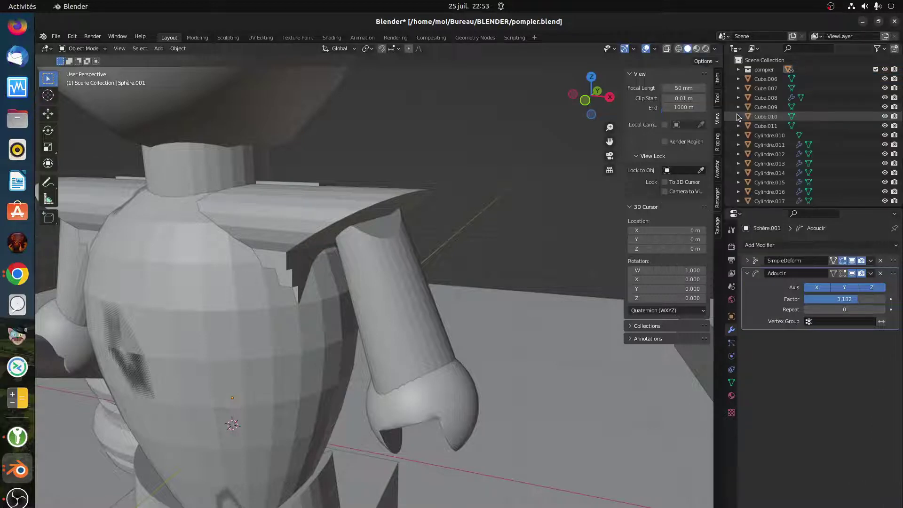
# Delete the overlapping torso object Sphère.001
pyautogui.click(238, 347)
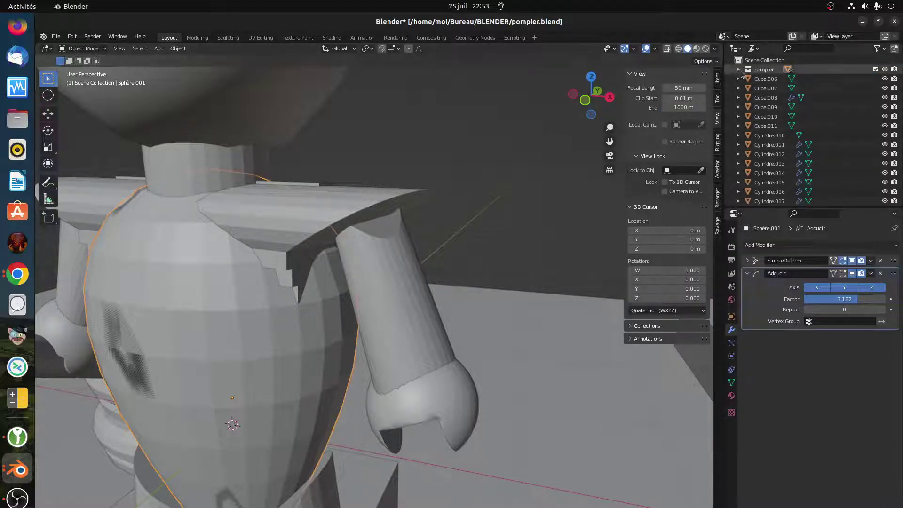
pyautogui.moveTo(400, 313); pyautogui.dragTo(360, 353, button='middle')
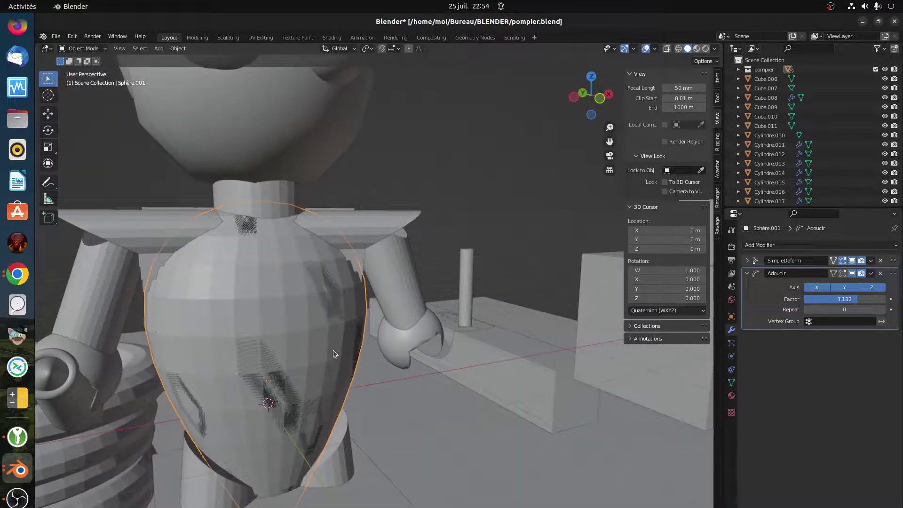
pyautogui.press('Delete')
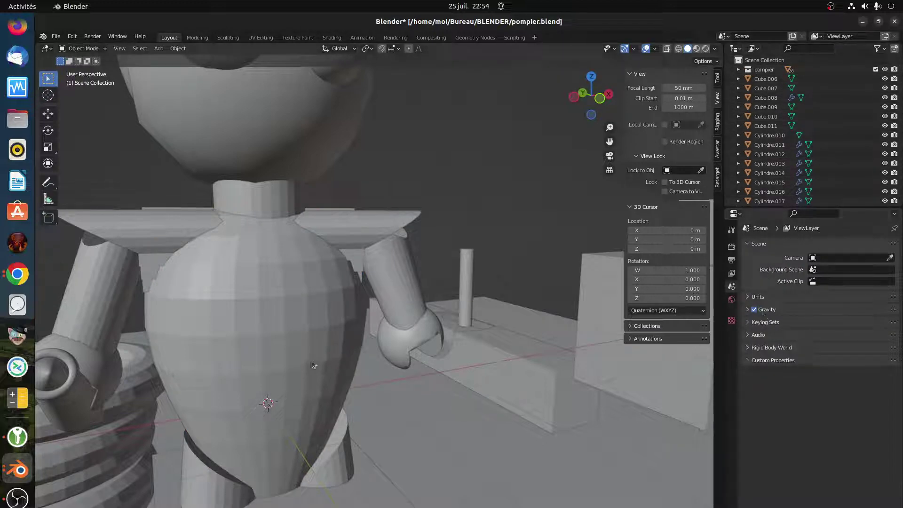
# Delete the two overlapping cubes, Cube and Cube.006, around the firefighter's legs
pyautogui.click(298, 361)
pyautogui.scroll(-5, 327, 419)
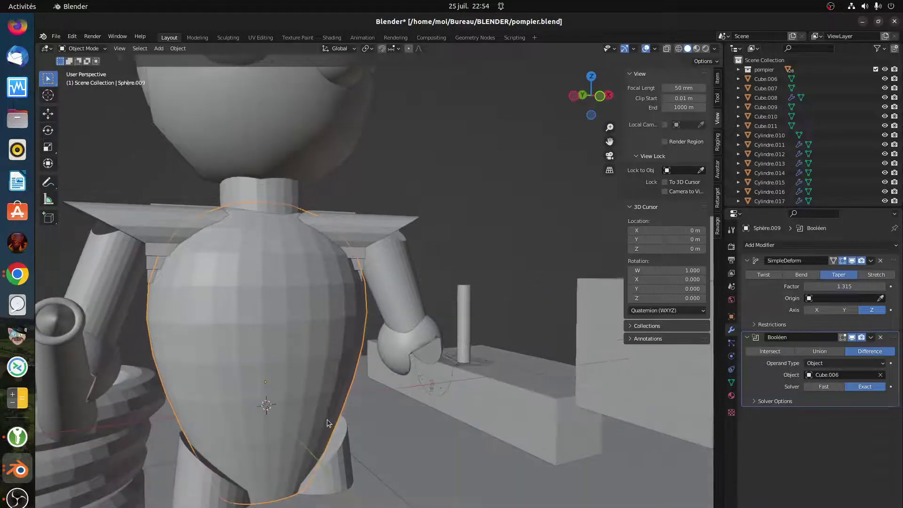
pyautogui.click(331, 504)
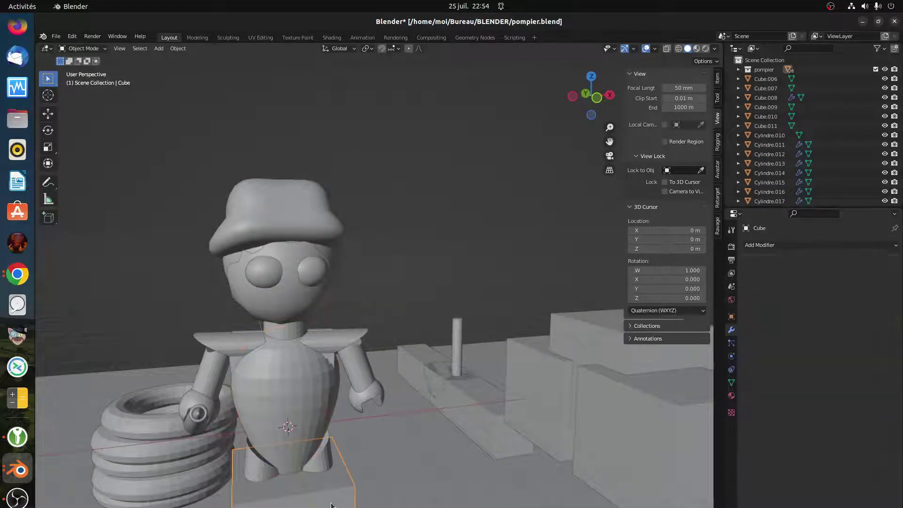
pyautogui.press('Delete')
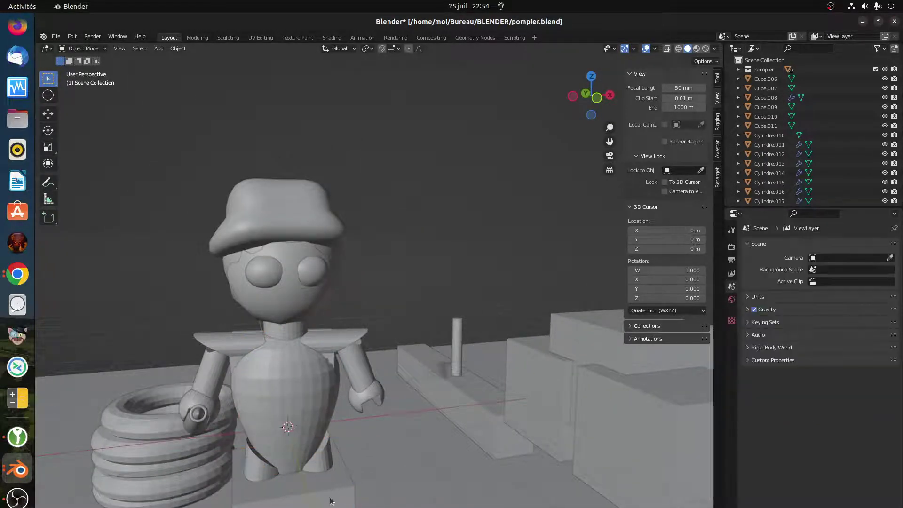
pyautogui.click(331, 499)
pyautogui.press('Delete')
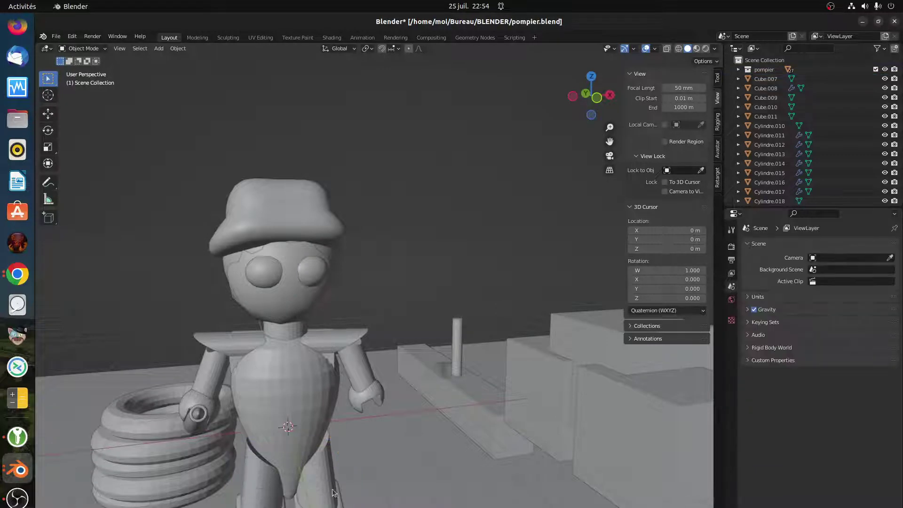
# Select the shoulder piece Cylindre.012 and add a Bevel modifier below its SimpleDeform modifier
pyautogui.click(310, 406)
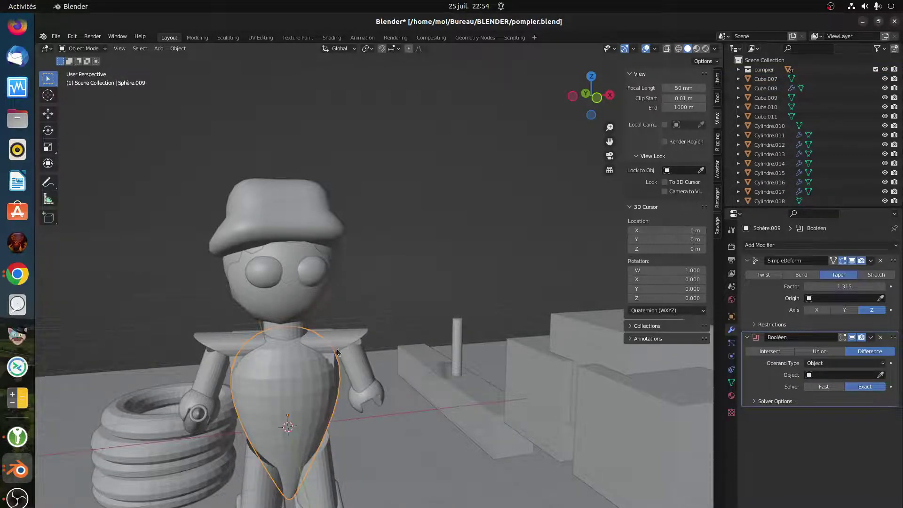
pyautogui.scroll(8, 336, 350)
pyautogui.click(388, 320)
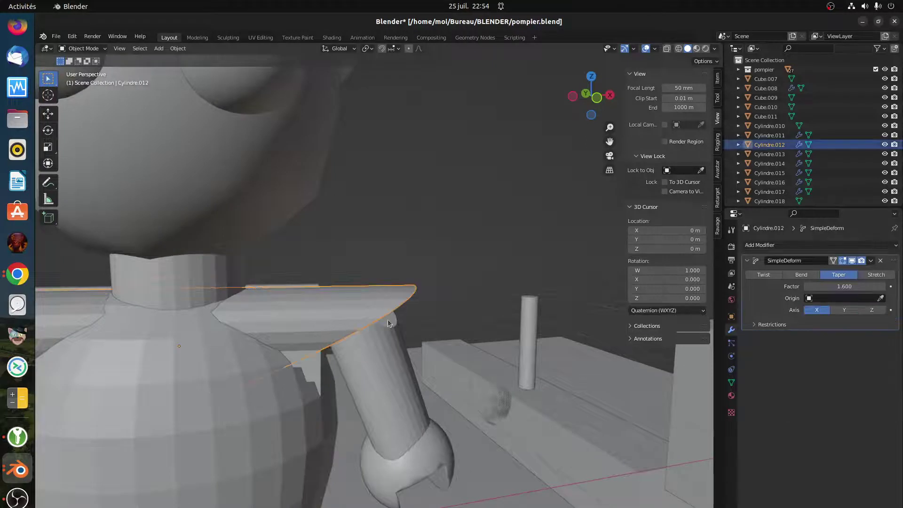
pyautogui.moveTo(387, 320); pyautogui.dragTo(396, 295, button='middle')
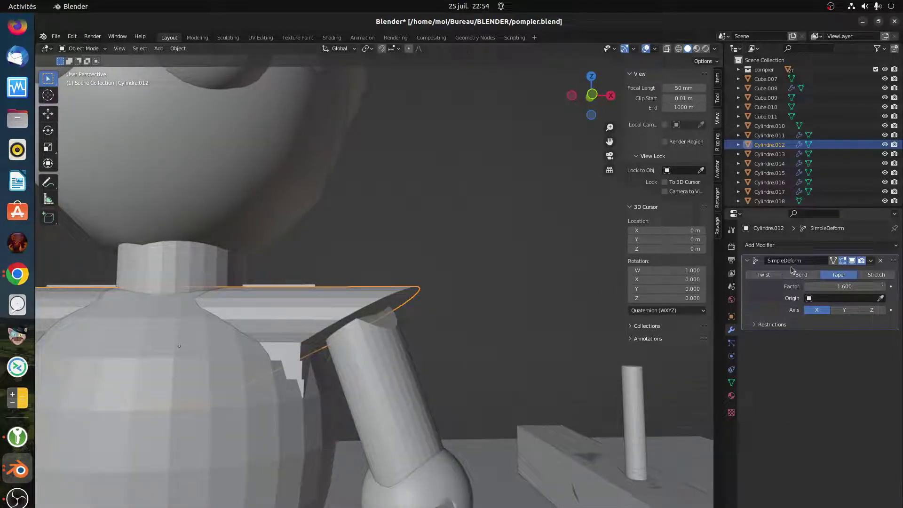
pyautogui.click(773, 246)
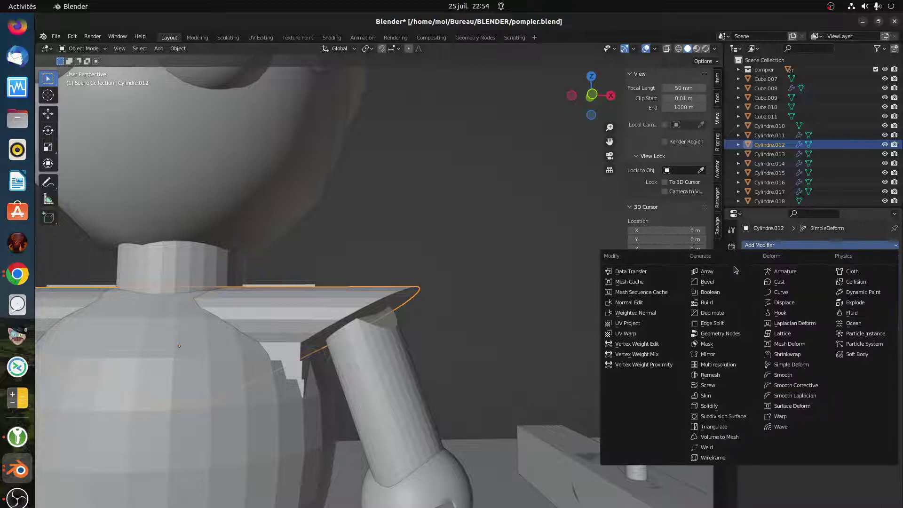
pyautogui.click(711, 282)
# Set the shoulder's Bevel amount to 0.31 m, its limit angle to 31° and its segments to 3
pyautogui.scroll(5, 399, 305)
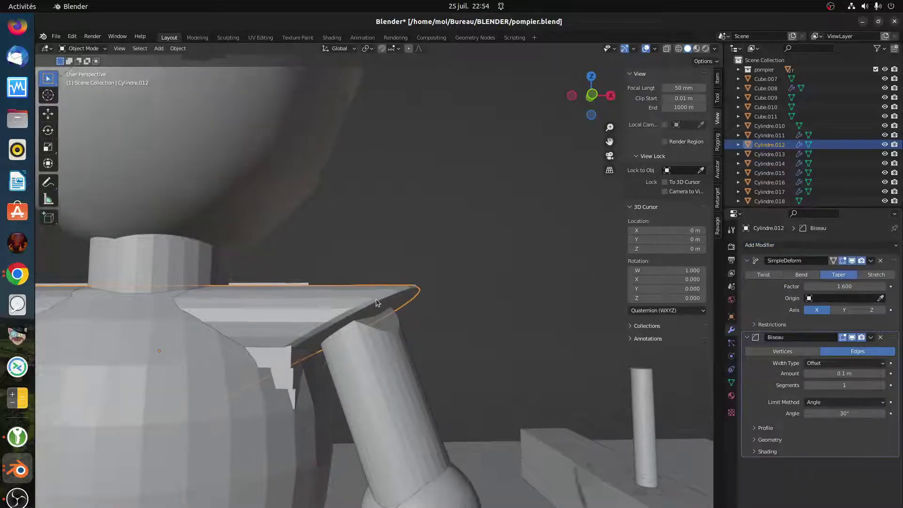
pyautogui.moveTo(385, 306); pyautogui.dragTo(391, 272, button='middle')
pyautogui.scroll(1, 337, 264)
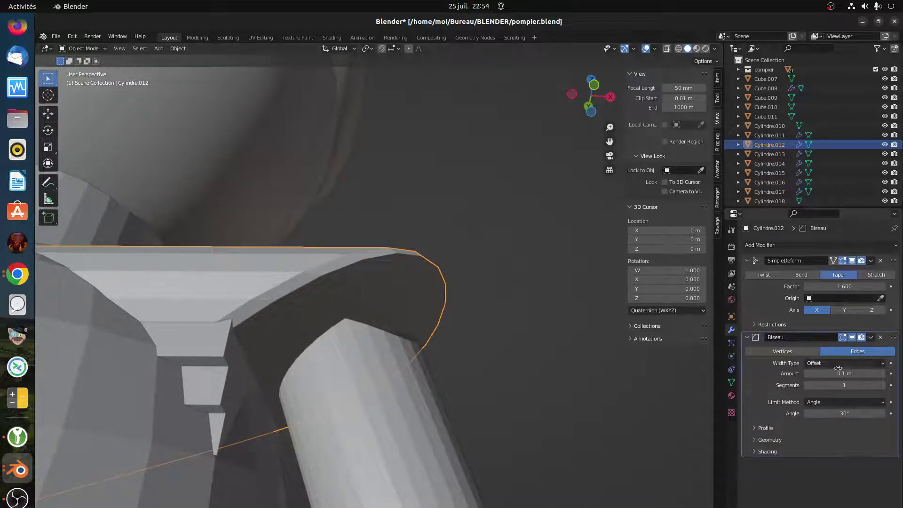
pyautogui.click(883, 389)
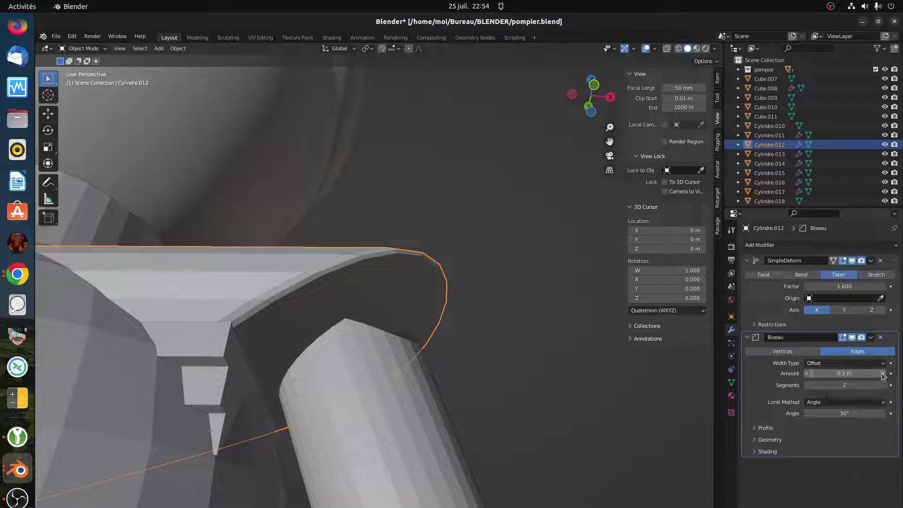
pyautogui.moveTo(875, 373)
pyautogui.mouseDown()
pyautogui.moveTo(838, 372)
pyautogui.moveTo(863, 373)
pyautogui.mouseUp()
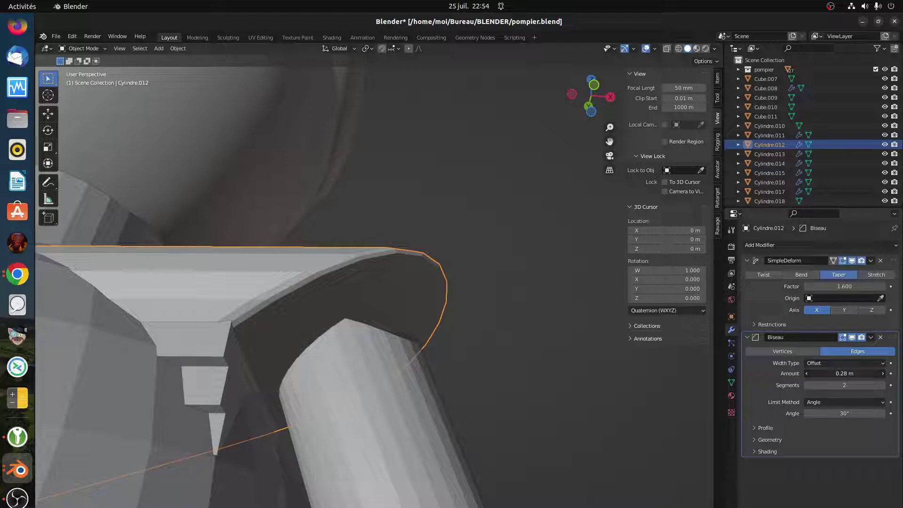
pyautogui.moveTo(844, 373); pyautogui.dragTo(847, 373)
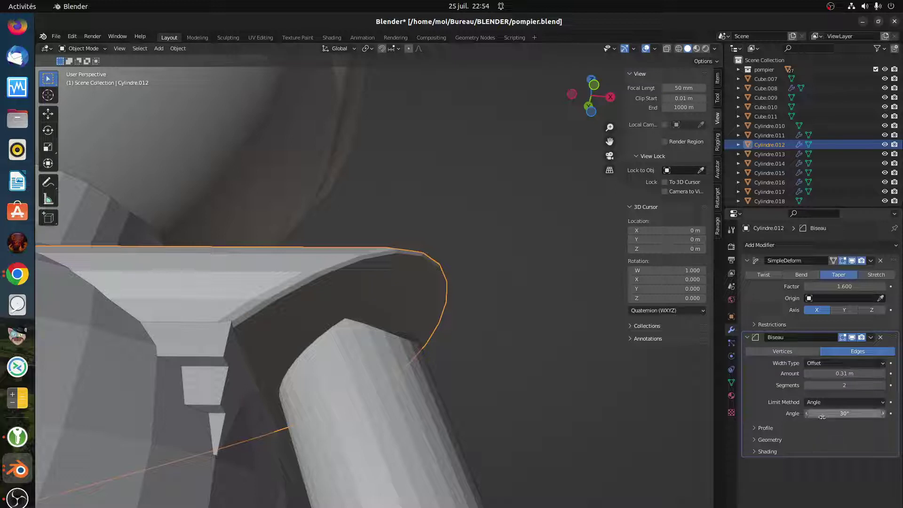
pyautogui.moveTo(823, 413); pyautogui.dragTo(824, 413)
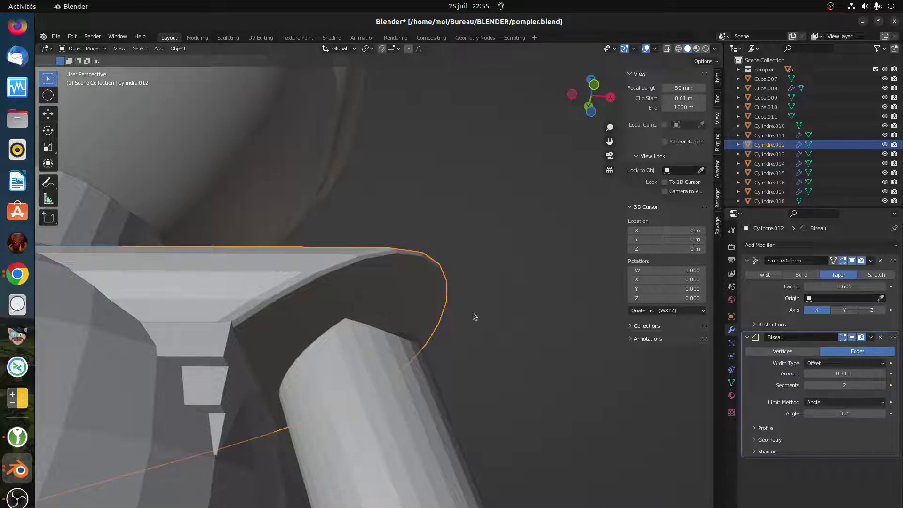
pyautogui.click(882, 385)
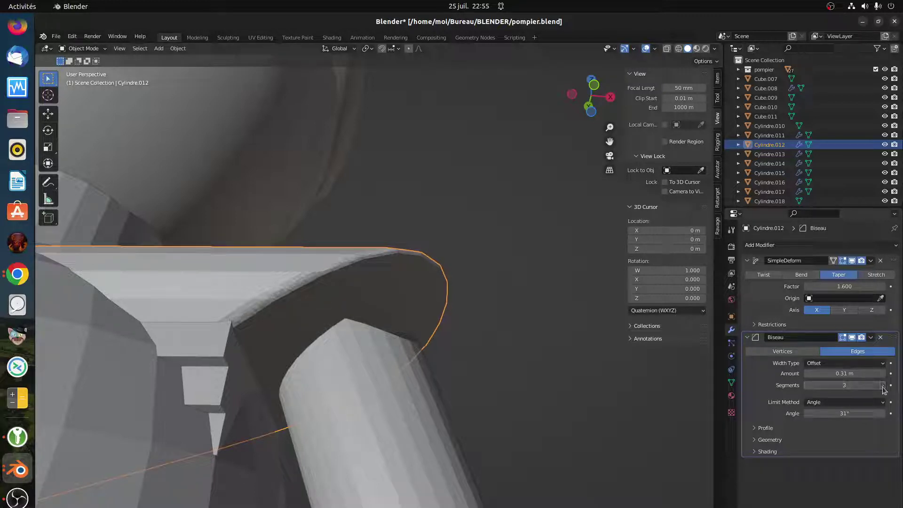
# Increase the segments of the shoulder piece's Bevel modifier to 4
pyautogui.click(882, 385)
pyautogui.scroll(-1, 388, 320)
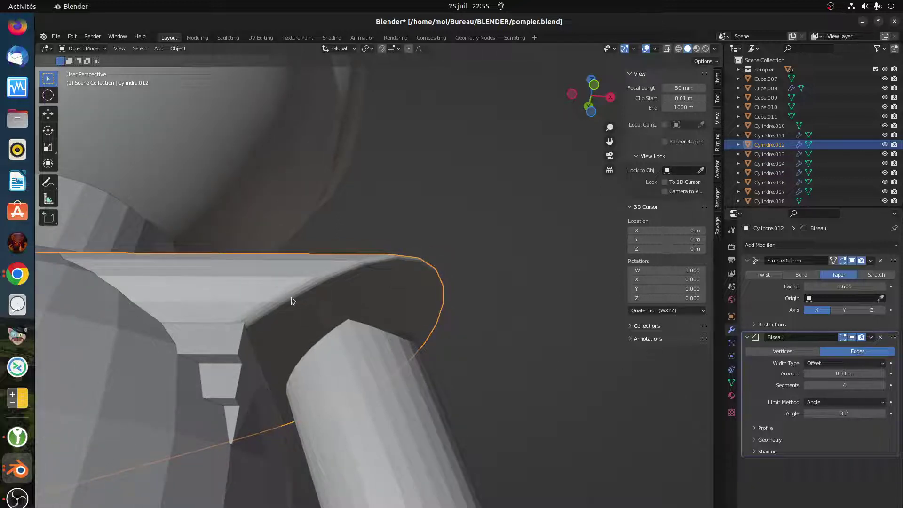
pyautogui.keyDown('shift'); pyautogui.moveTo(327, 329); pyautogui.dragTo(385, 386, button='middle'); pyautogui.keyUp('shift')
pyautogui.scroll(-2, 390, 366)
pyautogui.scroll(-3, 390, 369)
pyautogui.scroll(7, 385, 386)
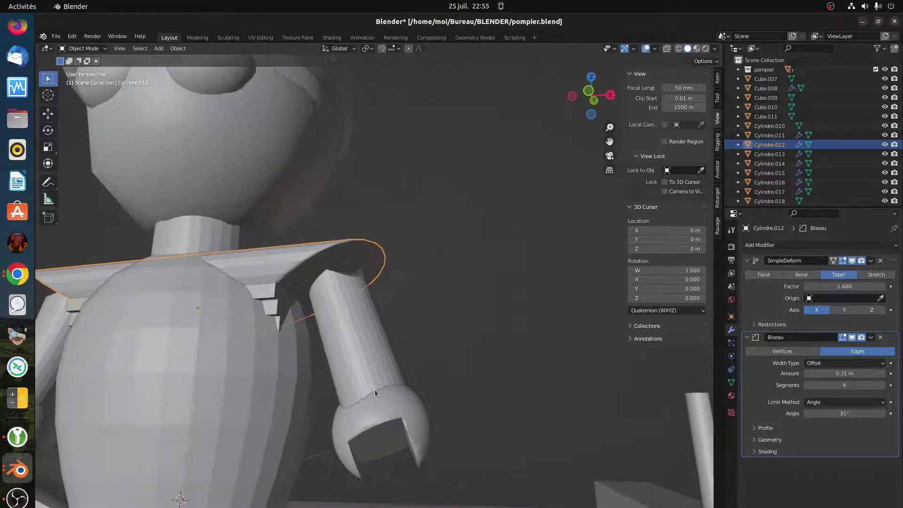
# Add a Bevel modifier to the hand sphere Sphère.006 with an amount of 1.39 m and 2 segments
pyautogui.click(393, 417)
pyautogui.scroll(4, 376, 425)
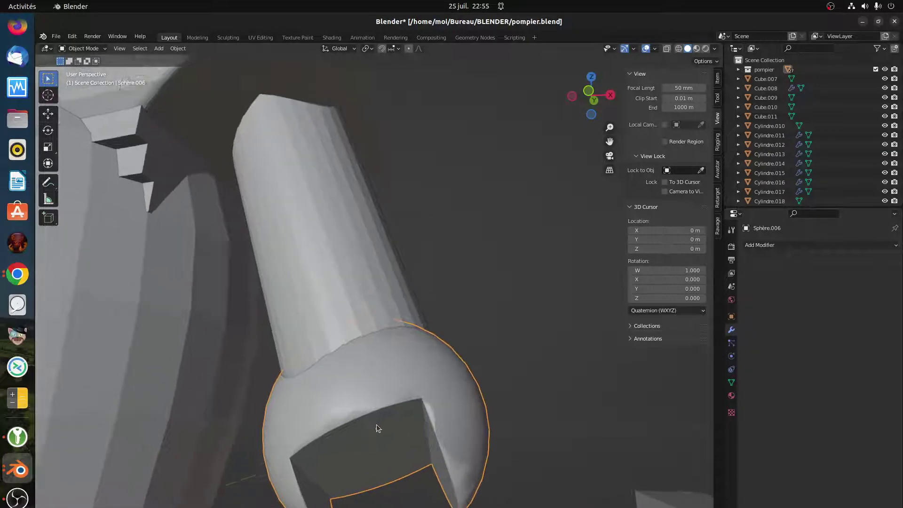
pyautogui.click(765, 246)
pyautogui.click(712, 284)
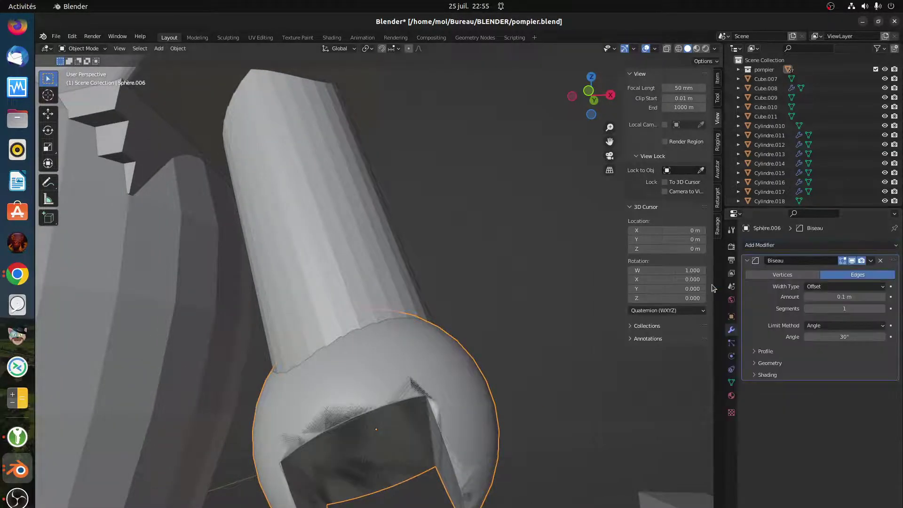
pyautogui.click(883, 309)
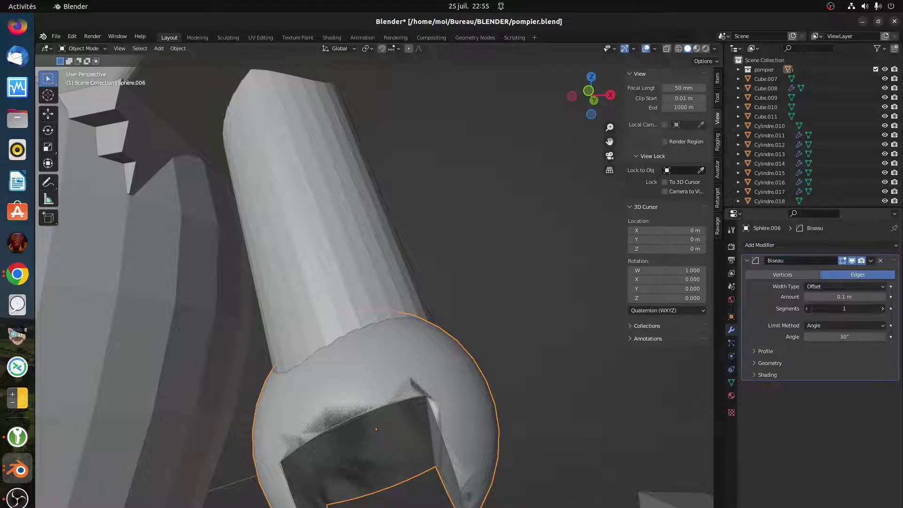
pyautogui.moveTo(844, 296)
pyautogui.mouseDown()
pyautogui.moveTo(825, 297)
pyautogui.moveTo(840, 296)
pyautogui.mouseUp()
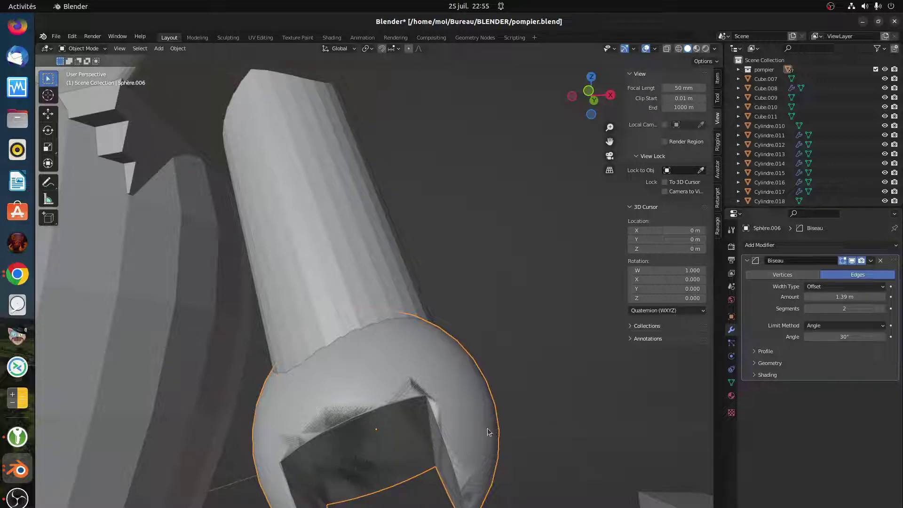
# Delete the duplicate hand sphere Sphère.006 and keep the overlapping Sphère.014 in the scene
pyautogui.hotkey('ctrl', 'z')
pyautogui.hotkey('ctrl', 'z')
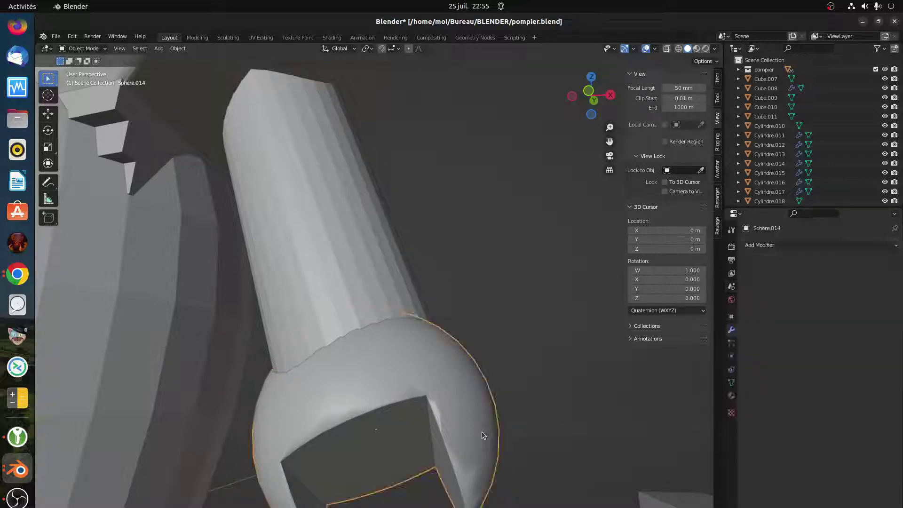
pyautogui.hotkey('ctrl', 'z')
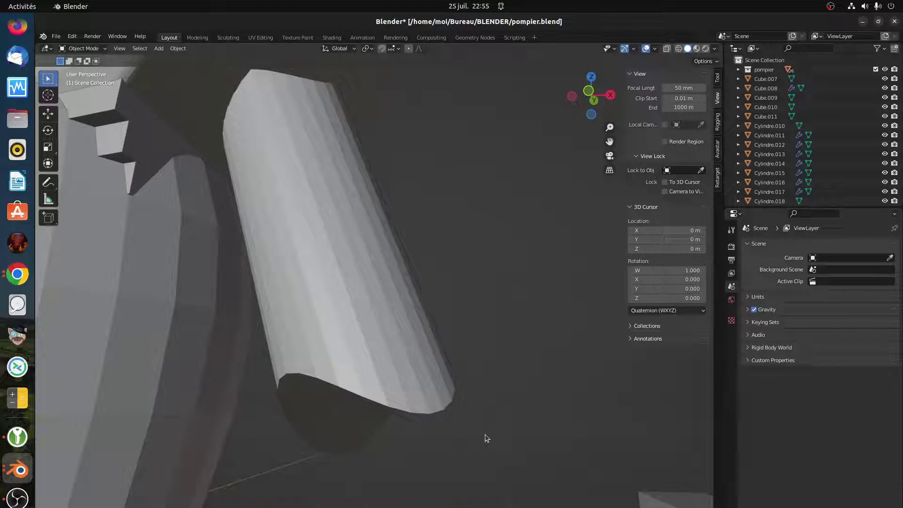
pyautogui.hotkey('ctrl', 'shift', 'z')
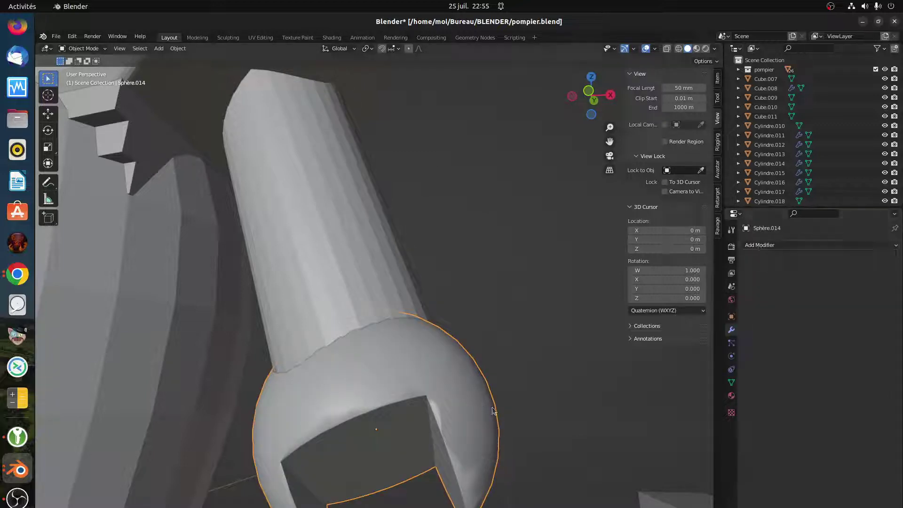
# Add a Bevel modifier to the hand sphere Sphère.014 and inspect the edges of its opening
pyautogui.click(781, 248)
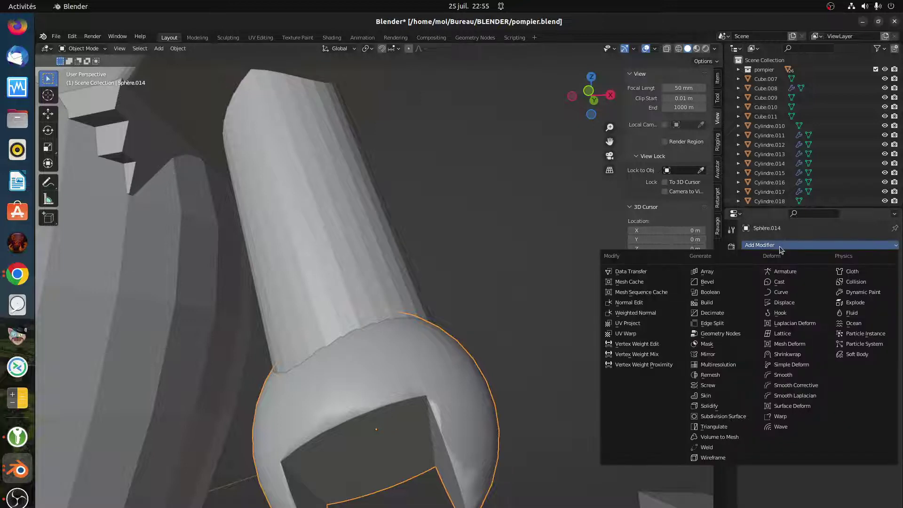
pyautogui.click(707, 286)
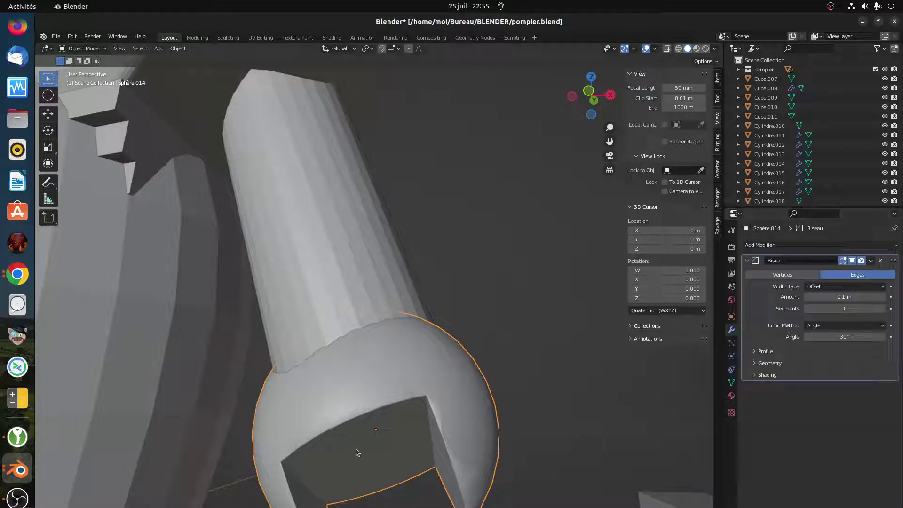
pyautogui.moveTo(368, 452); pyautogui.dragTo(293, 448, button='middle')
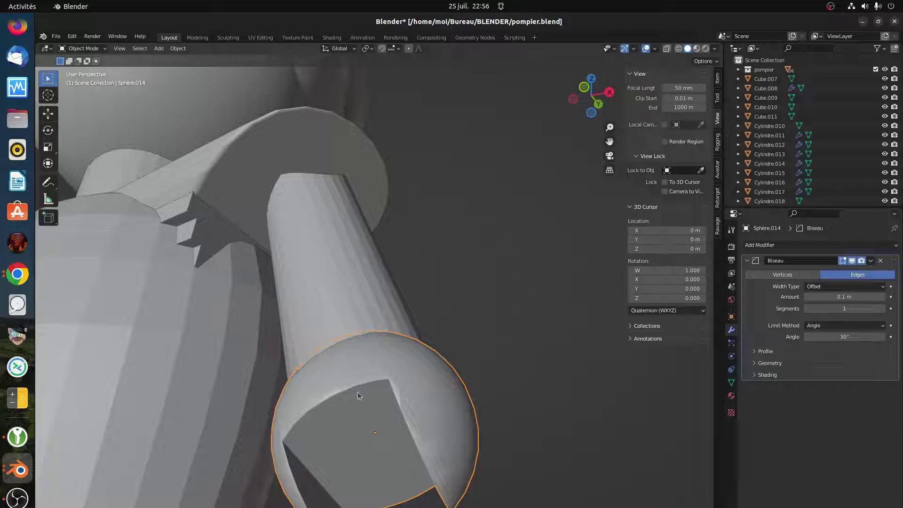
pyautogui.moveTo(358, 391); pyautogui.dragTo(422, 382, button='middle')
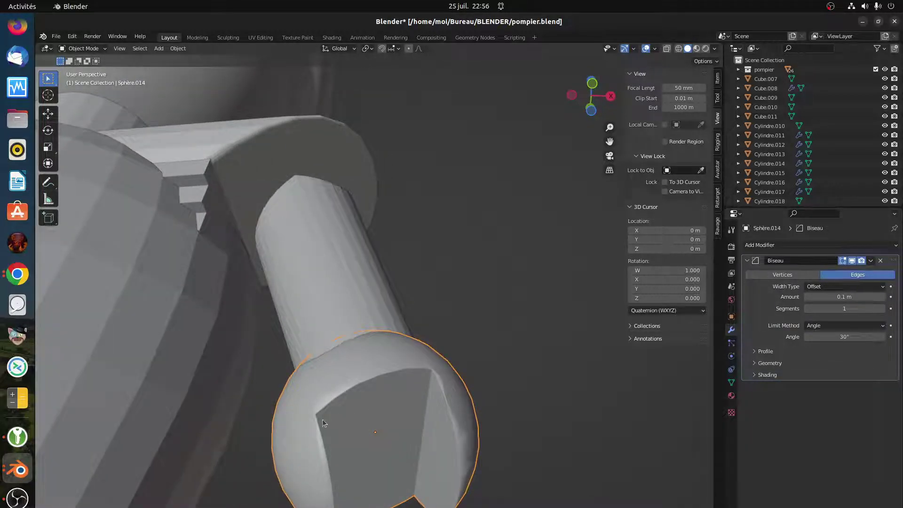
pyautogui.moveTo(316, 454); pyautogui.dragTo(397, 475, button='middle')
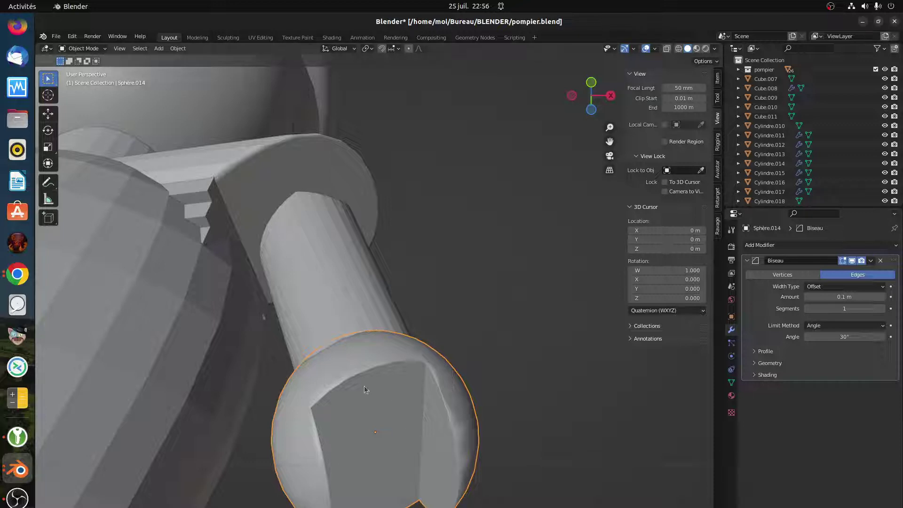
pyautogui.moveTo(389, 414); pyautogui.dragTo(321, 442, button='middle')
pyautogui.scroll(-5, 450, 401)
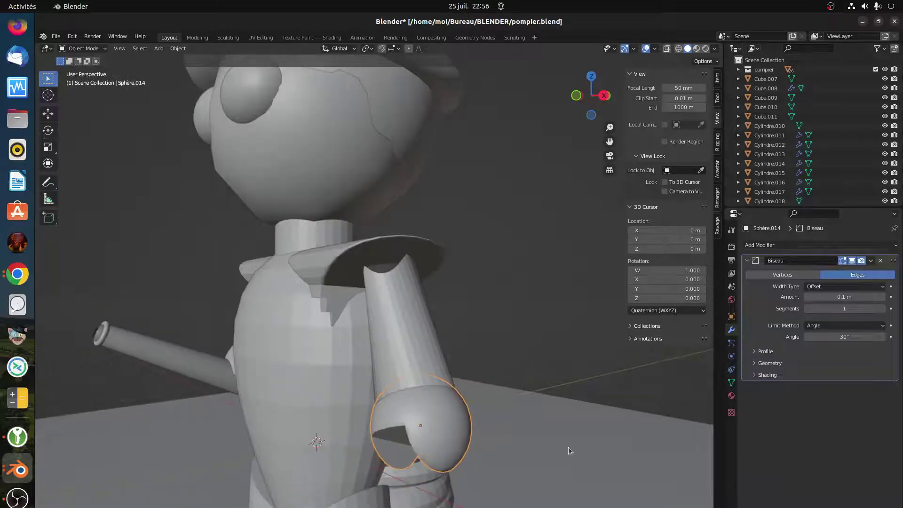
pyautogui.moveTo(665, 465); pyautogui.dragTo(529, 422, button='middle')
pyautogui.scroll(-4, 532, 443)
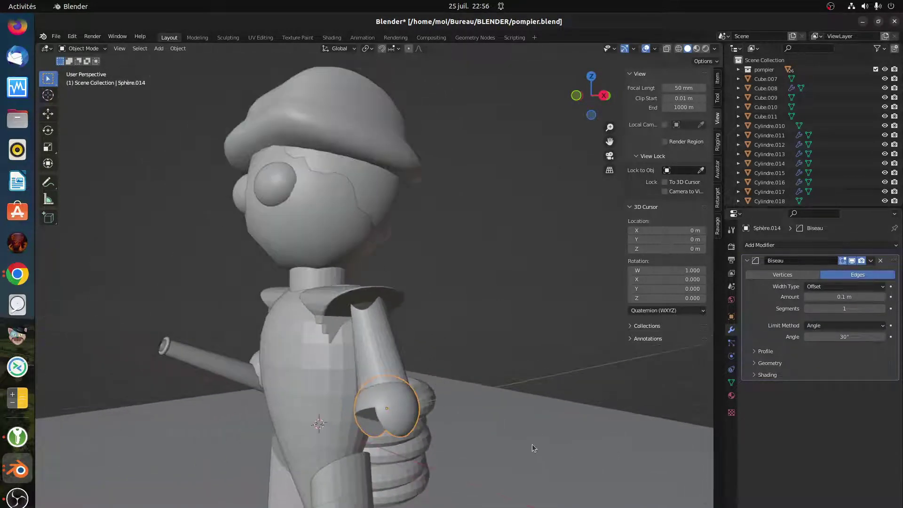
# Select the large block Cube.003 beside the firefighter and add a Bevel modifier to it
pyautogui.moveTo(597, 456); pyautogui.dragTo(417, 417, button='middle')
pyautogui.scroll(3, 674, 468)
pyautogui.click(649, 424)
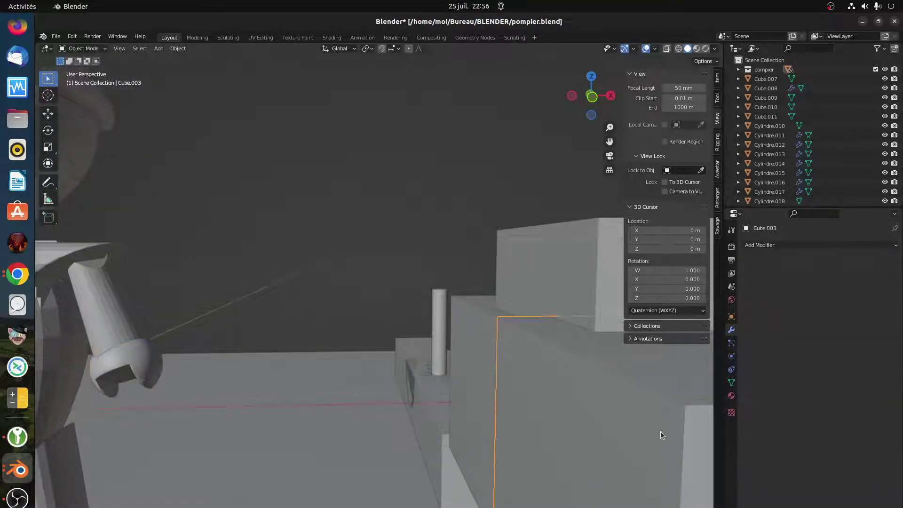
pyautogui.keyDown('shift'); pyautogui.moveTo(660, 431); pyautogui.dragTo(574, 429, button='middle'); pyautogui.keyUp('shift')
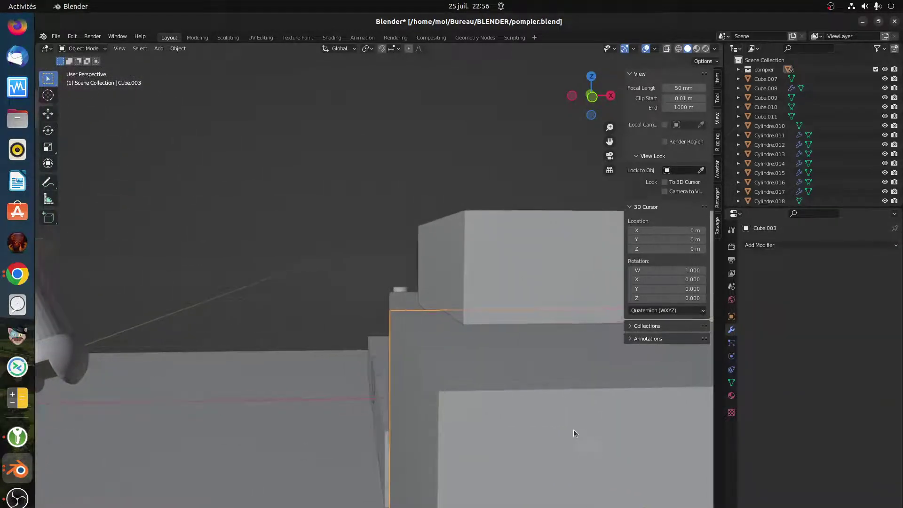
pyautogui.click(778, 245)
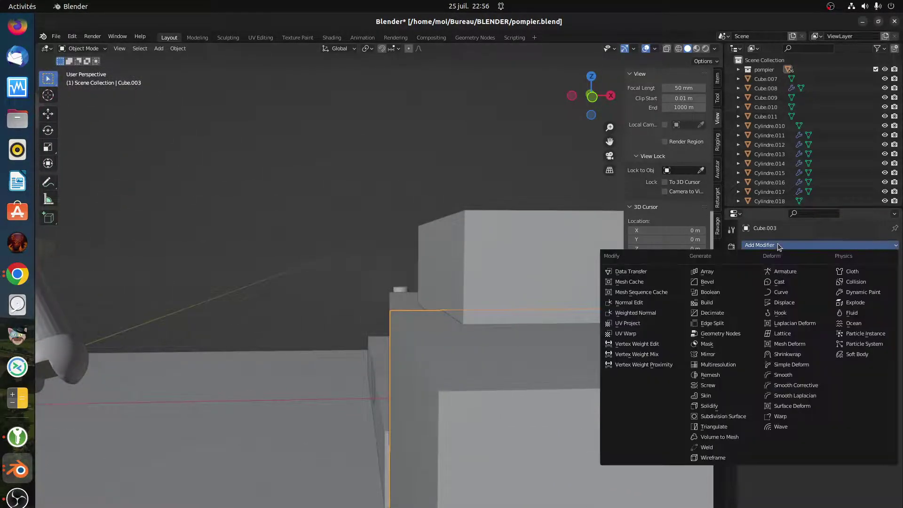
pyautogui.click(707, 282)
pyautogui.keyDown('shift'); pyautogui.moveTo(458, 355); pyautogui.dragTo(441, 359, button='middle'); pyautogui.keyUp('shift')
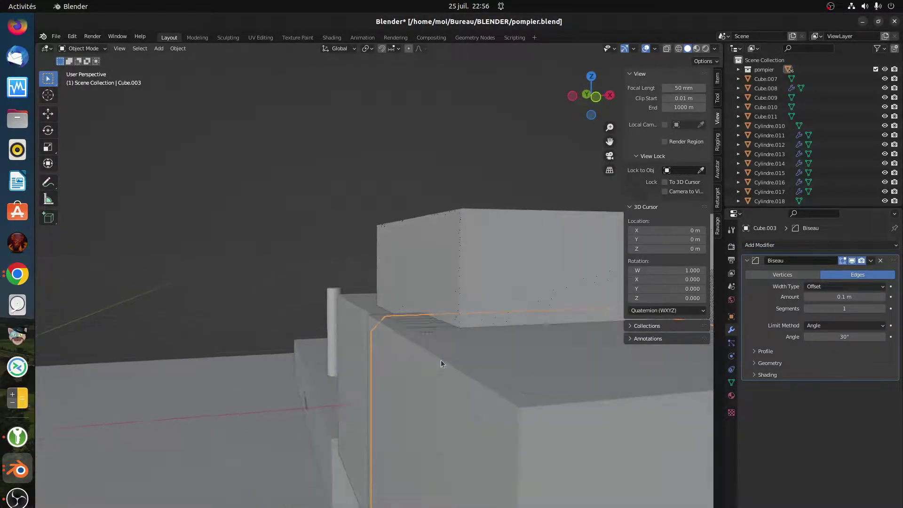
pyautogui.scroll(1, 441, 359)
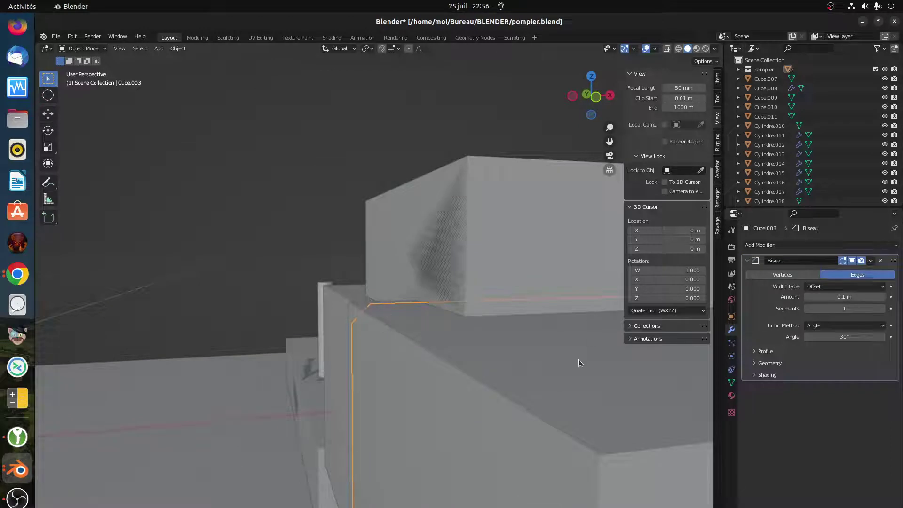
# Delete the duplicate block Cube.009 that overlaps the bevelled Cube.003
pyautogui.click(398, 396)
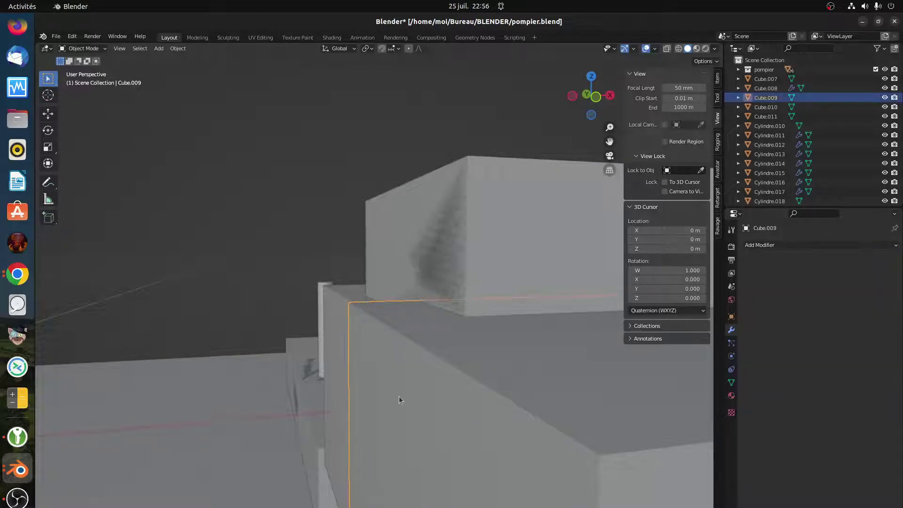
pyautogui.click(481, 411)
pyautogui.press('x')
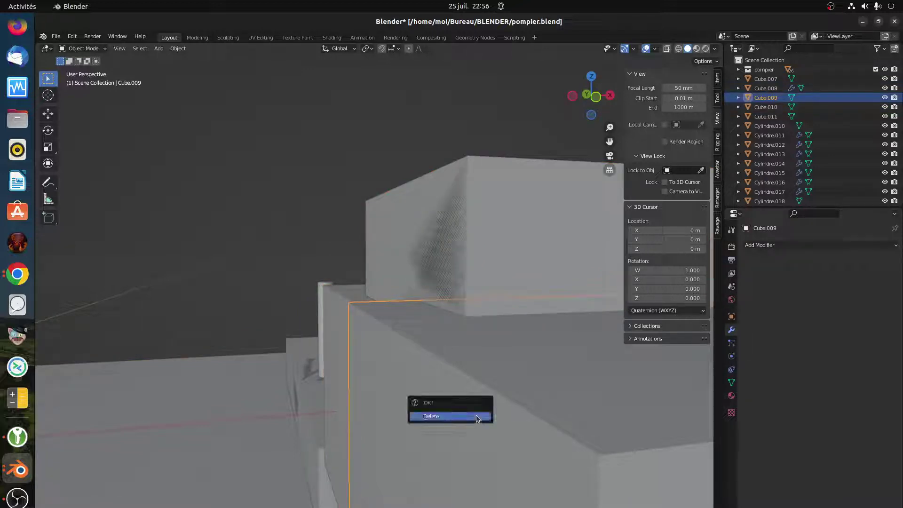
pyautogui.click(476, 414)
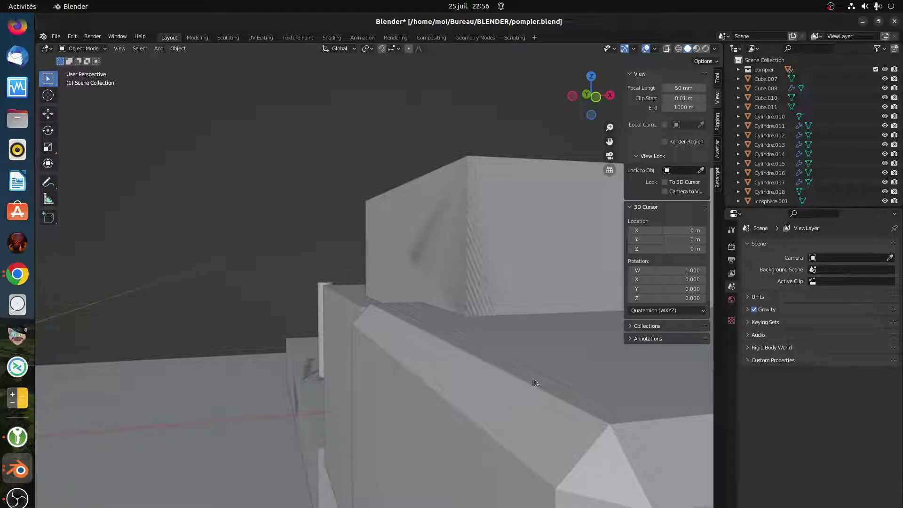
# Set the Bevel amount of block Cube.003 to 0.33 m and its segments to 4
pyautogui.scroll(-5, 815, 151)
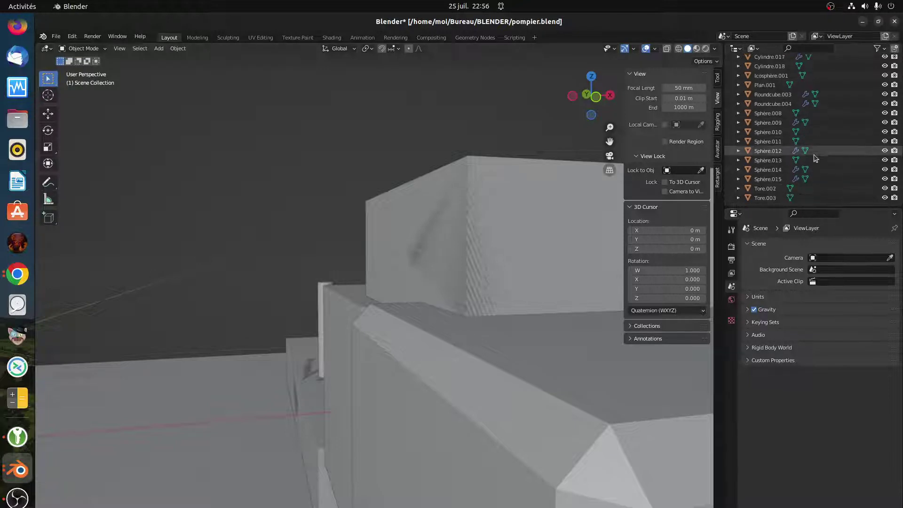
pyautogui.scroll(5, 815, 159)
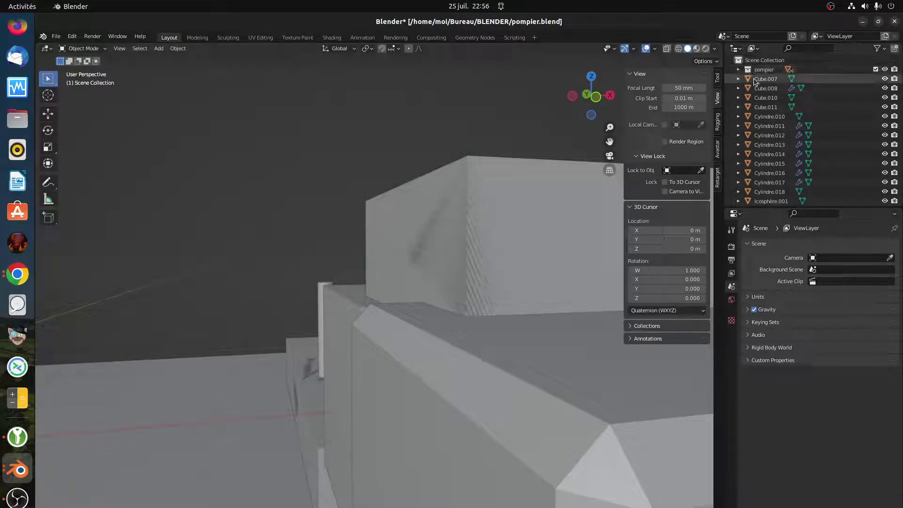
pyautogui.click(502, 404)
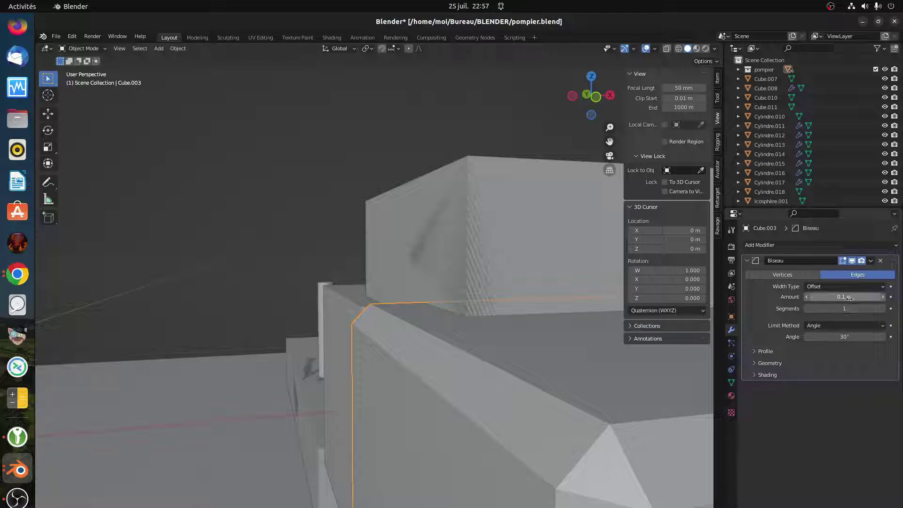
pyautogui.moveTo(837, 297); pyautogui.dragTo(868, 297)
pyautogui.scroll(-2, 620, 414)
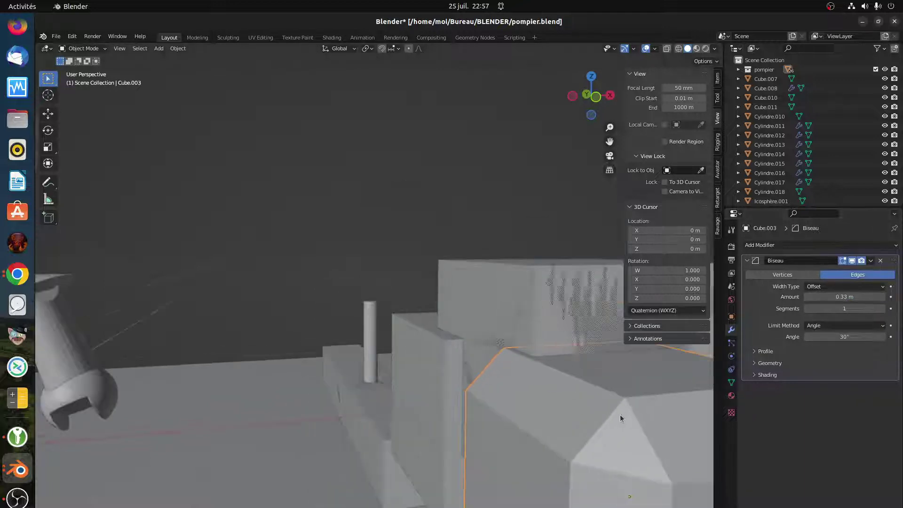
pyautogui.click(881, 308)
pyautogui.click(882, 309)
pyautogui.click(882, 308)
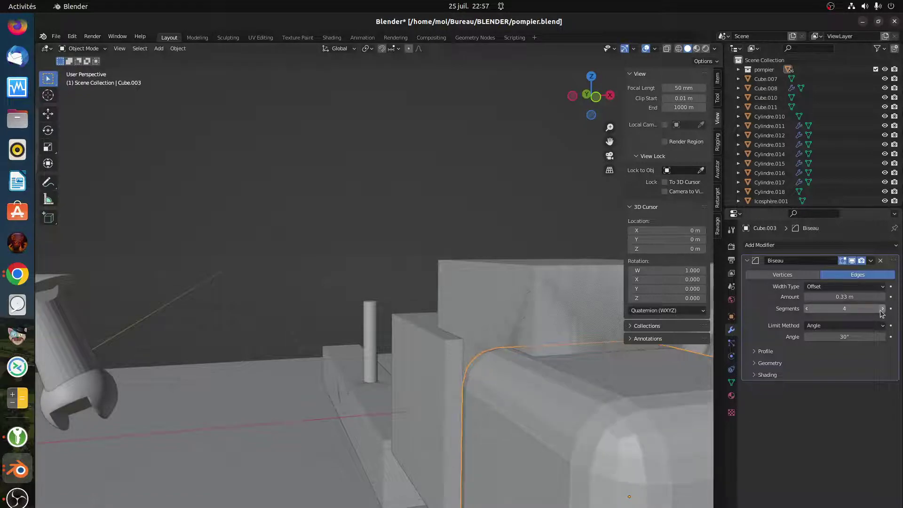
# Delete the duplicate block Cube.002, which carries two Boolean modifiers, behind the bevelled block
pyautogui.moveTo(504, 419); pyautogui.dragTo(580, 407, button='middle')
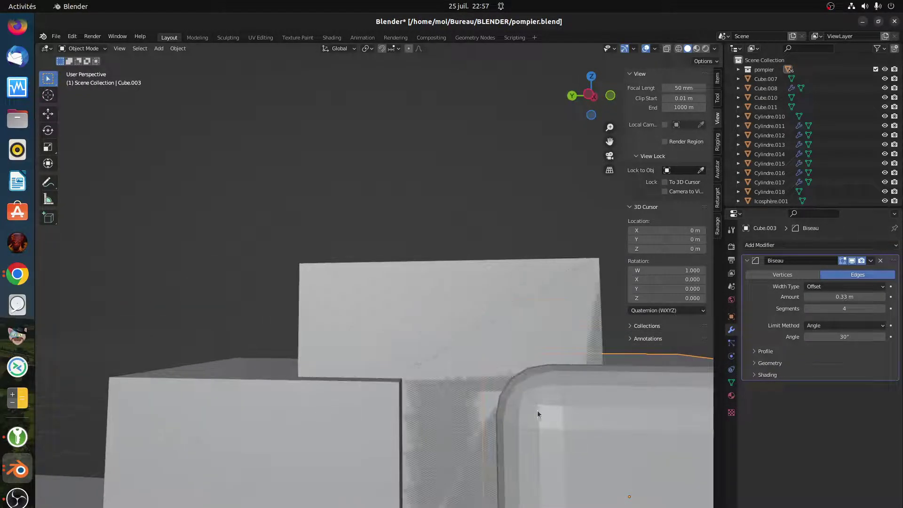
pyautogui.click(467, 334)
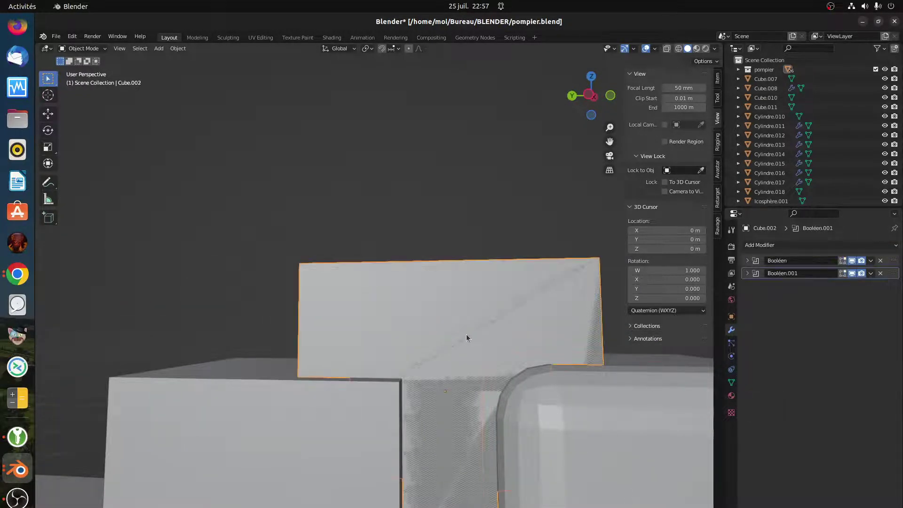
pyautogui.press('Delete')
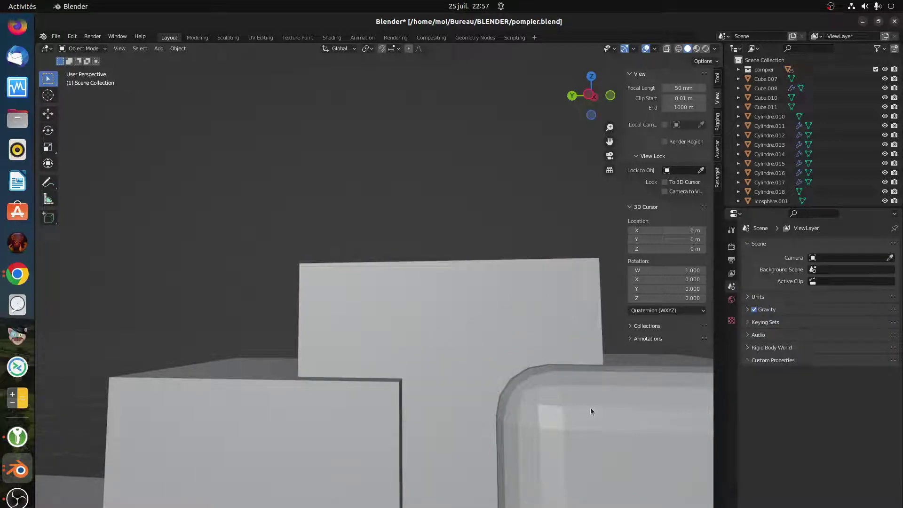
# Hide the bevelled block Cube.003 to check what lies behind it, and unhide it again
pyautogui.click(604, 458)
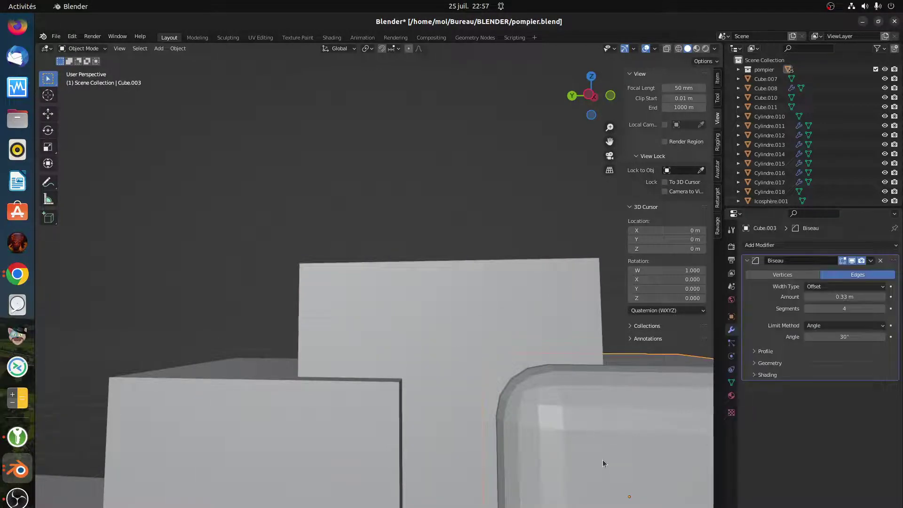
pyautogui.press('h')
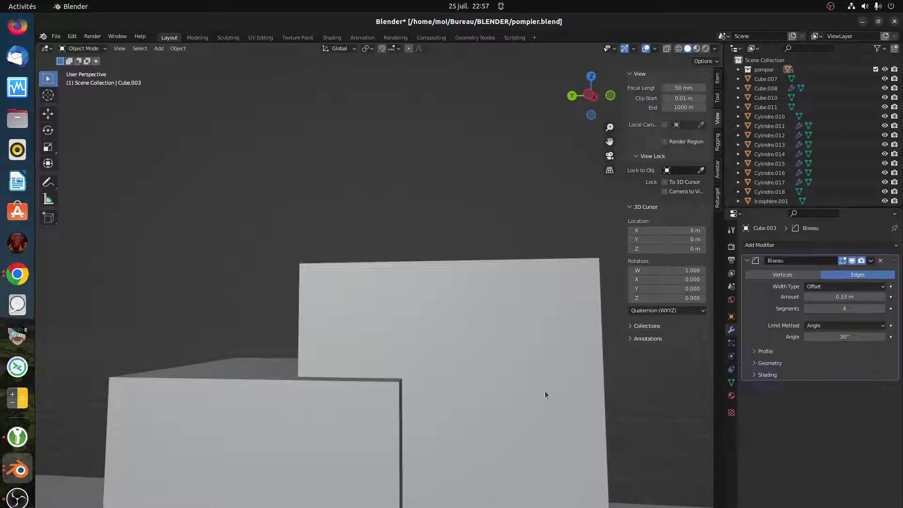
pyautogui.hotkey('alt', 'h')
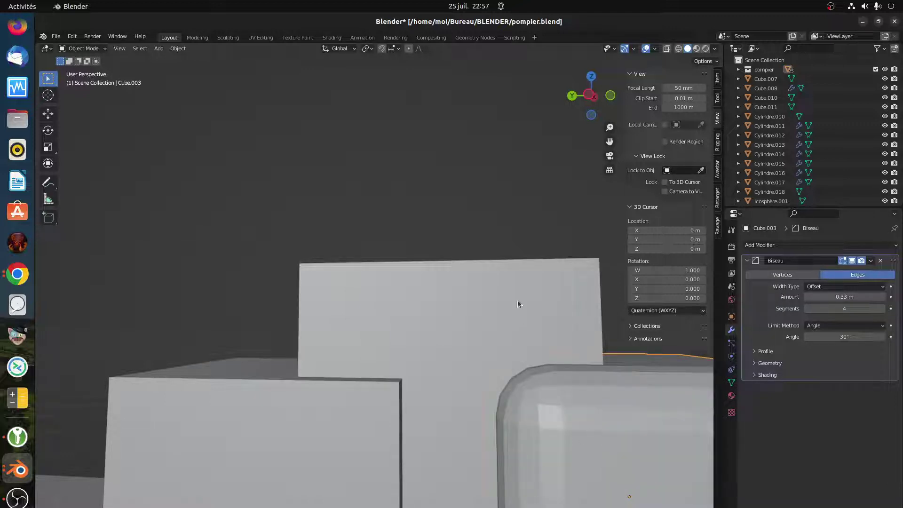
# Set the bevelled block Cube.003 as the cutting object of the first Boolean modifier on block Cube.008
pyautogui.click(518, 303)
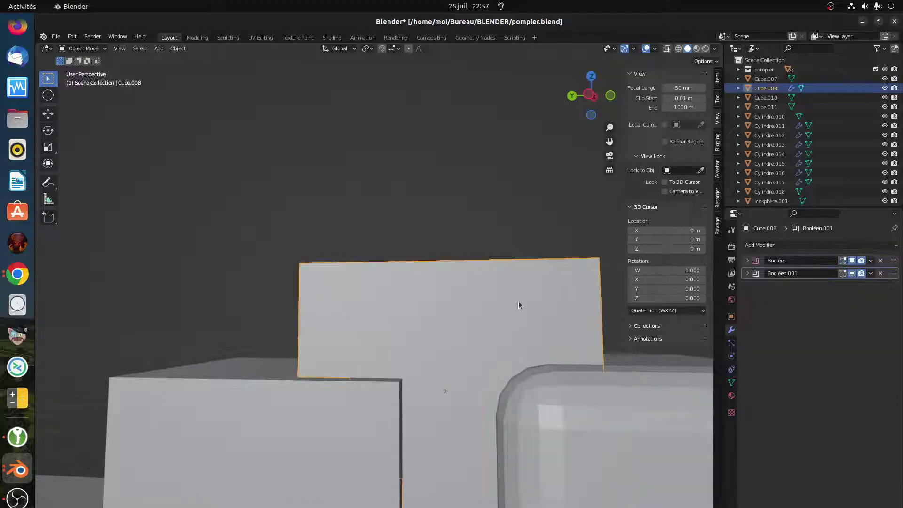
pyautogui.click(748, 261)
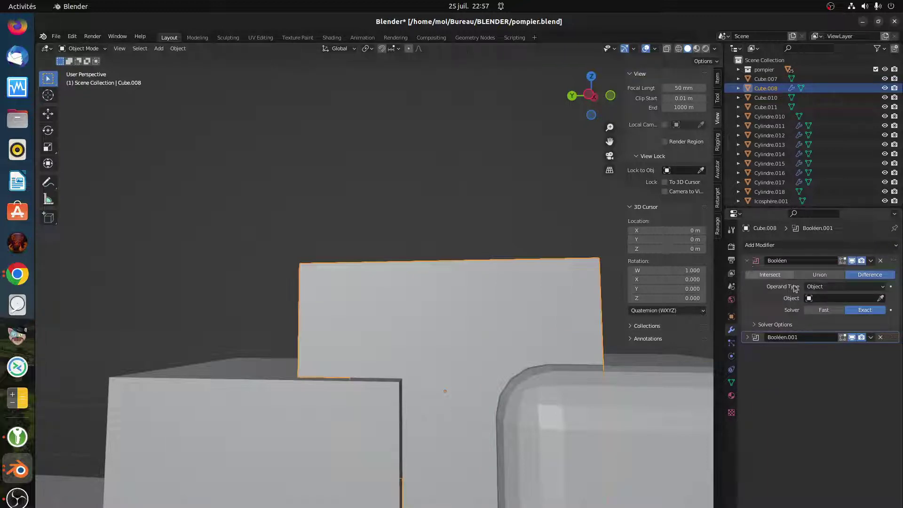
pyautogui.click(880, 298)
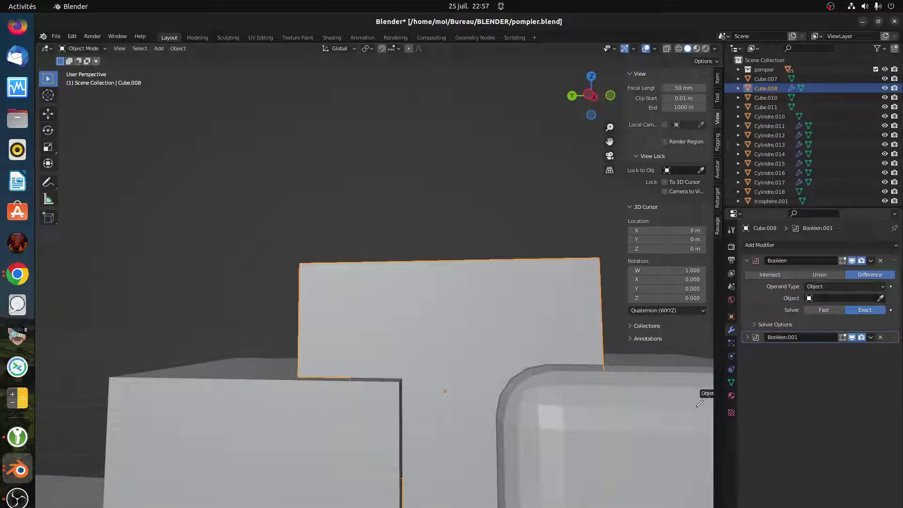
pyautogui.click(664, 431)
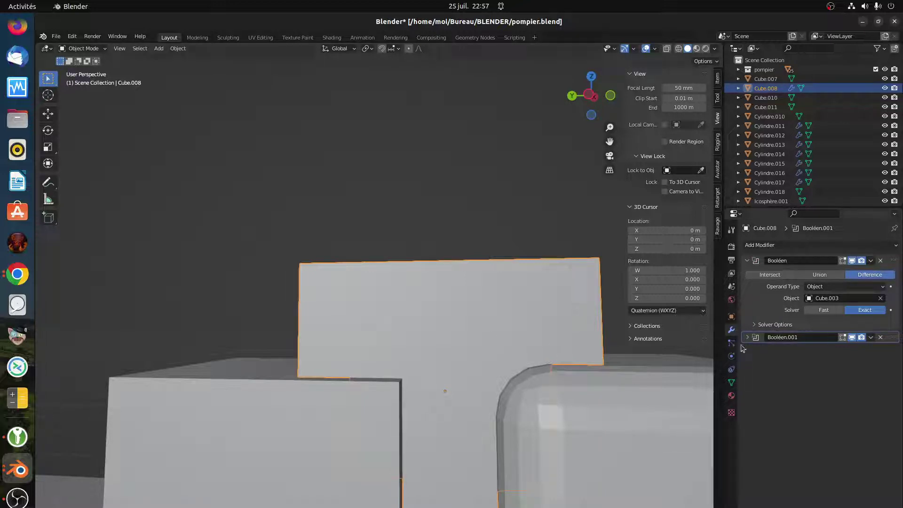
# Hide the bevelled block Cube.003 and examine the rounded cut it leaves in Cube.008
pyautogui.click(614, 425)
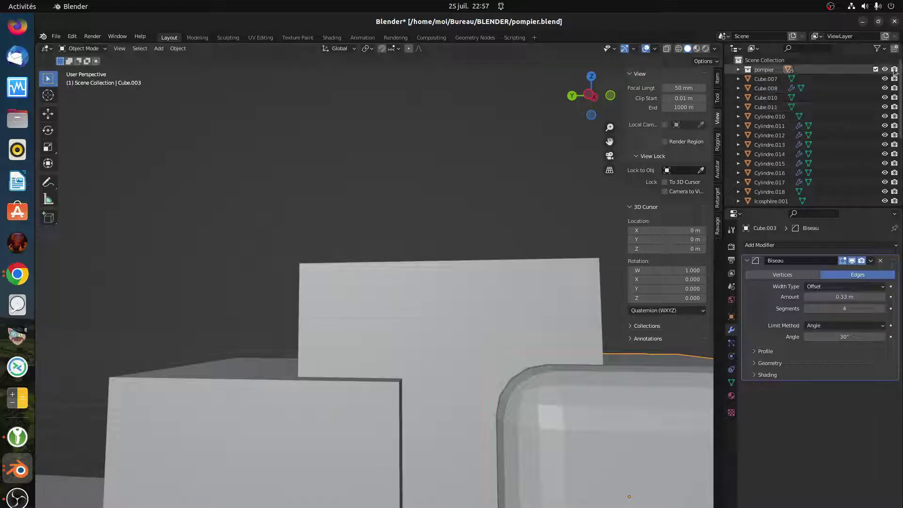
pyautogui.moveTo(622, 458); pyautogui.dragTo(489, 416, button='middle')
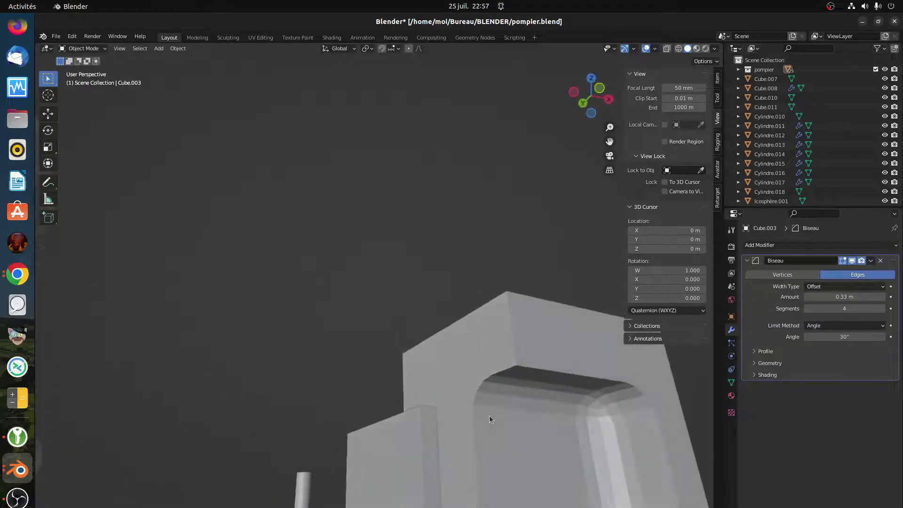
pyautogui.moveTo(625, 420); pyautogui.dragTo(599, 426, button='middle')
pyautogui.moveTo(553, 390)
pyautogui.mouseDown(button='middle')
pyautogui.moveTo(494, 373)
pyautogui.moveTo(544, 387)
pyautogui.mouseUp(button='middle')
pyautogui.scroll(-3, 515, 425)
pyautogui.moveTo(517, 433); pyautogui.dragTo(557, 450, button='middle')
pyautogui.scroll(5, 558, 450)
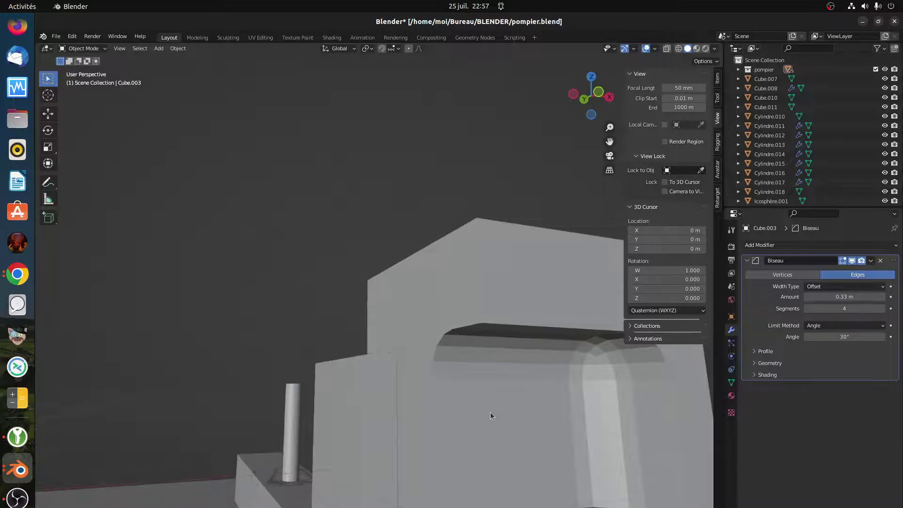
pyautogui.scroll(-2, 490, 413)
# Delete the duplicate block Cube.004 beside the cut block
pyautogui.click(376, 414)
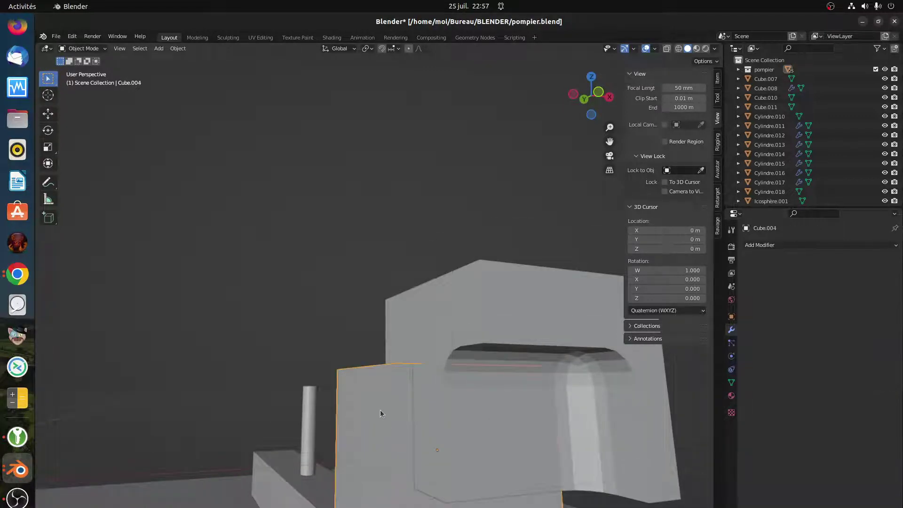
pyautogui.moveTo(380, 411); pyautogui.dragTo(508, 430, button='middle')
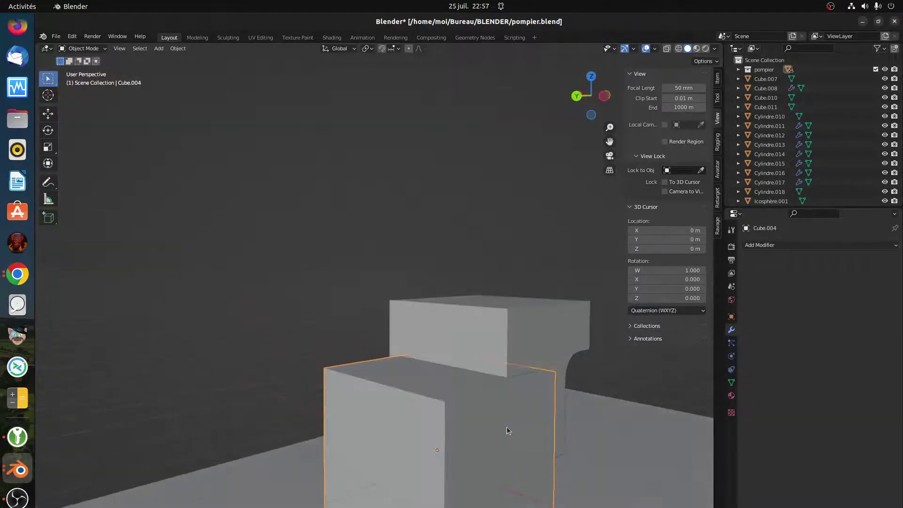
pyautogui.press('x')
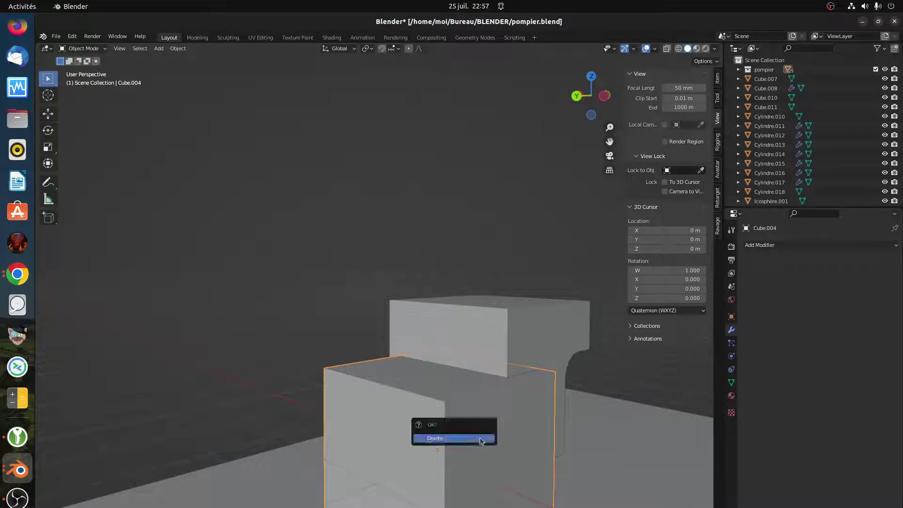
pyautogui.click(480, 437)
# Add a Bevel modifier to block Cube.010, beside the cut block
pyautogui.click(480, 434)
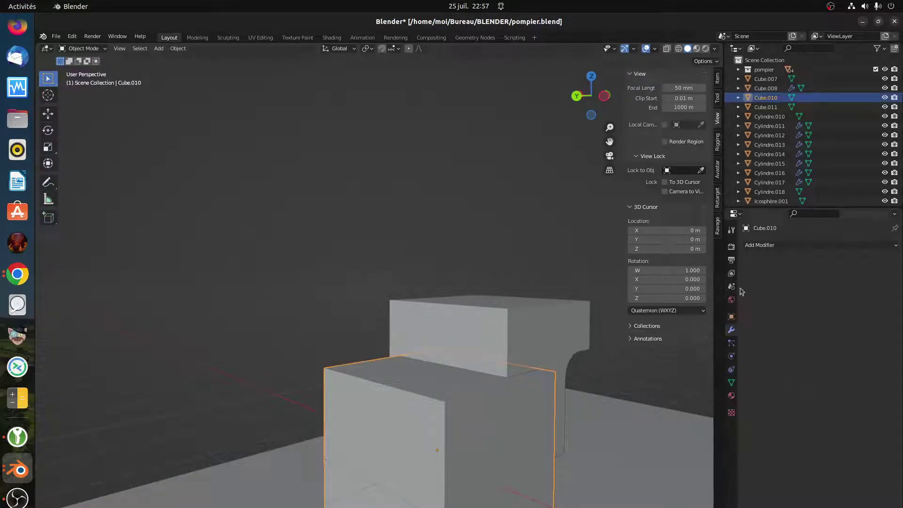
pyautogui.click(755, 245)
pyautogui.click(773, 246)
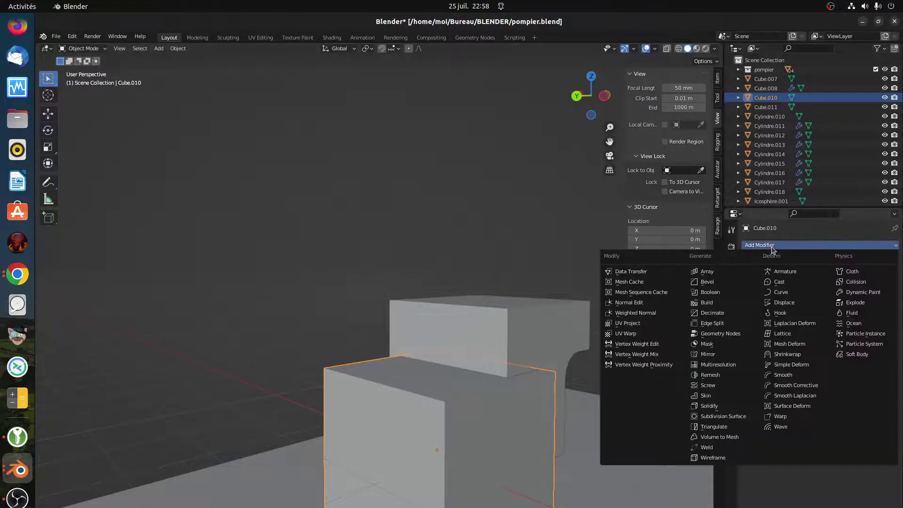
pyautogui.click(723, 282)
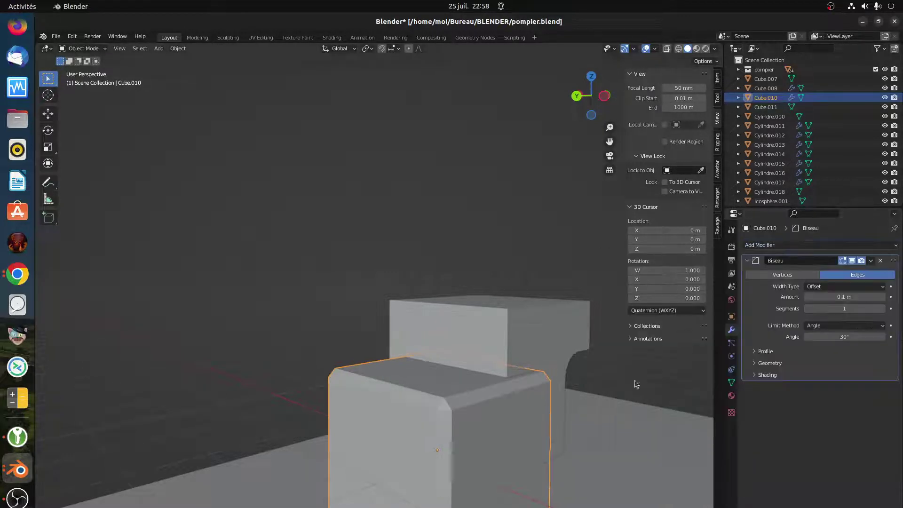
# Set the Bevel amount of block Cube.010 to 0.34 m and its segments to 4
pyautogui.scroll(5, 442, 414)
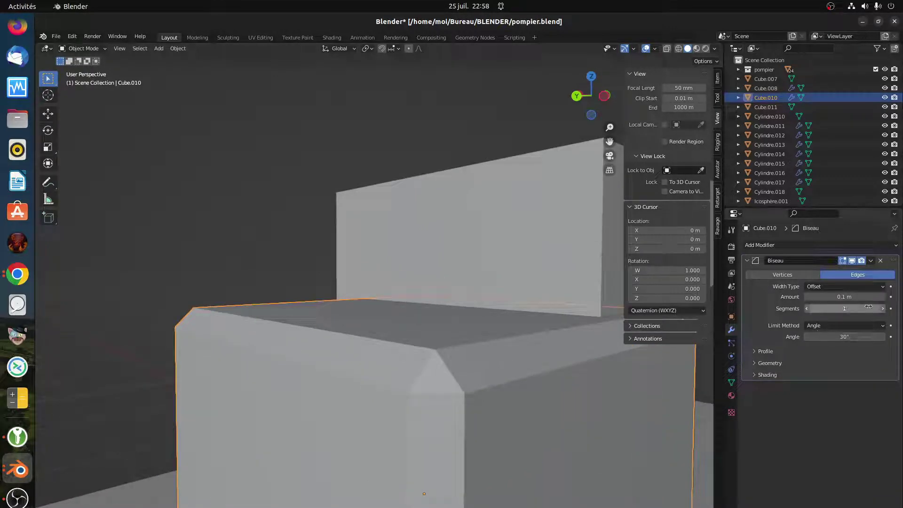
pyautogui.moveTo(831, 296); pyautogui.dragTo(874, 298)
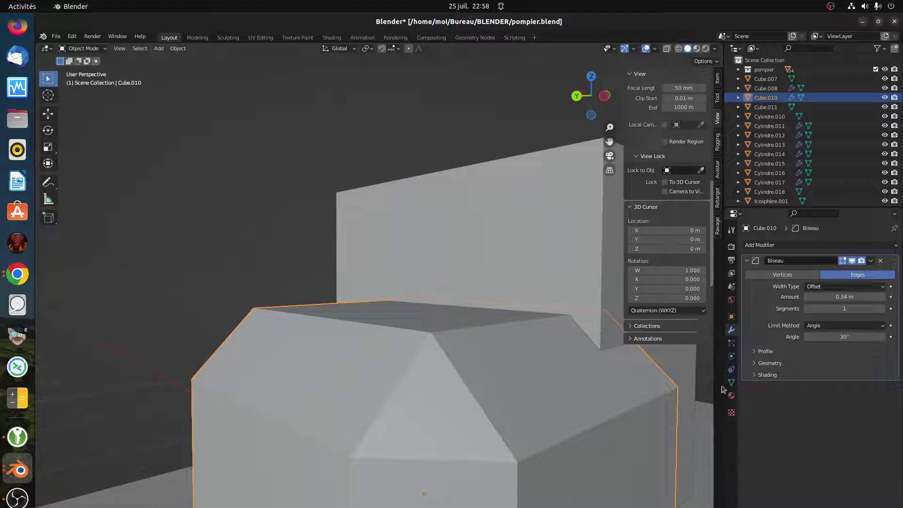
pyautogui.click(882, 308)
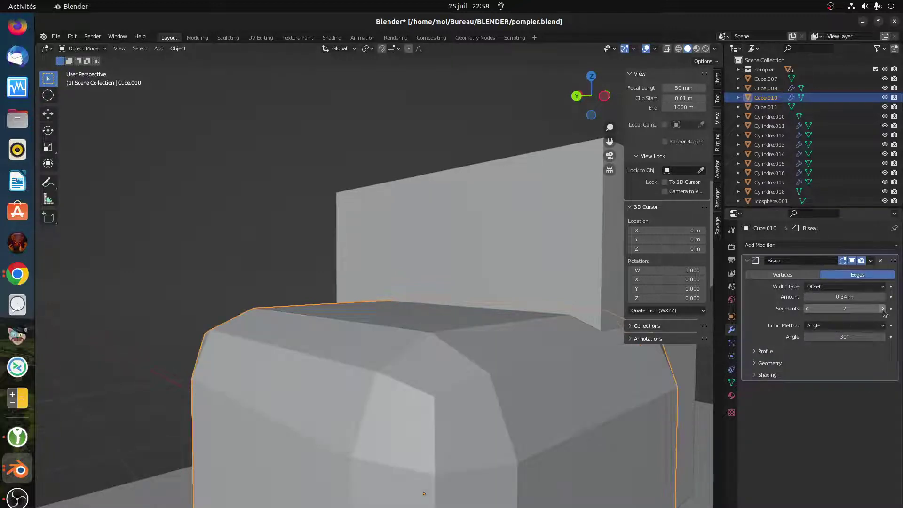
pyautogui.click(883, 308)
pyautogui.click(883, 308)
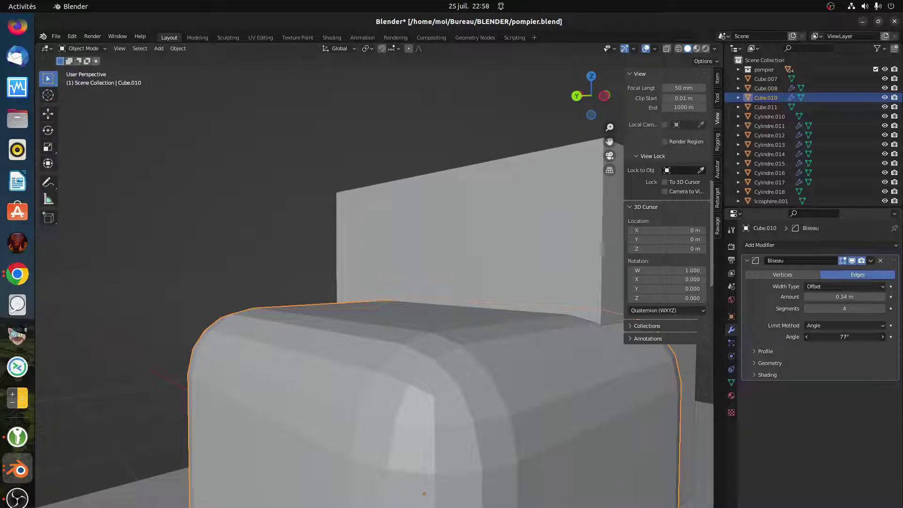
# Try Bevel limit angles of 91° and 89° on block Cube.010 and settle on 88°
pyautogui.moveTo(844, 337); pyautogui.dragTo(849, 337)
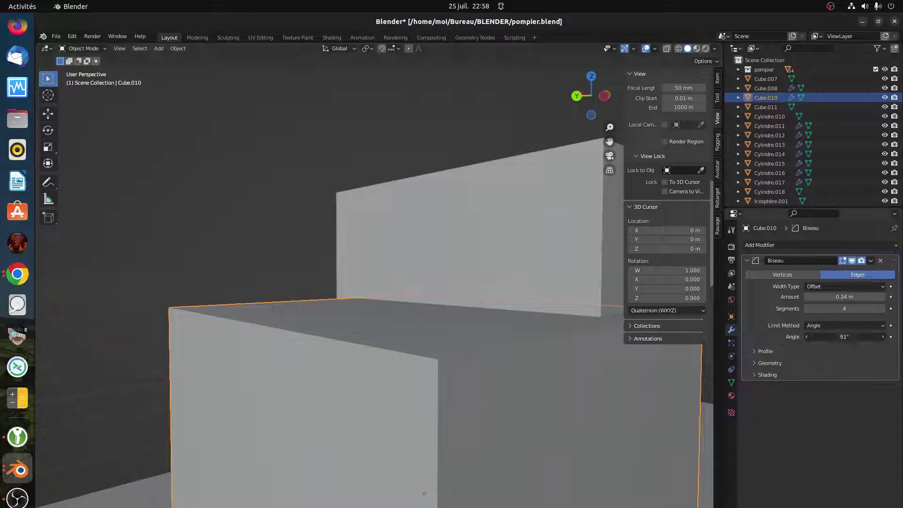
pyautogui.moveTo(845, 337); pyautogui.dragTo(841, 337)
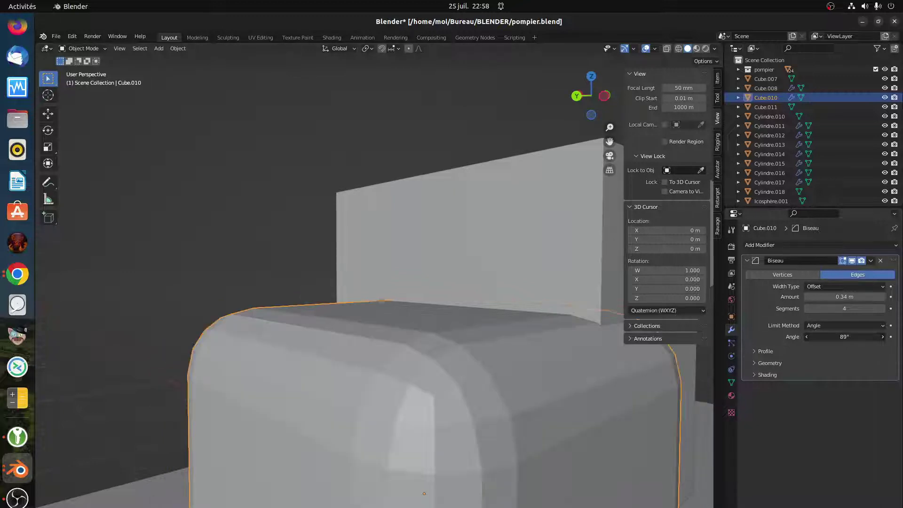
pyautogui.moveTo(844, 336); pyautogui.dragTo(836, 337)
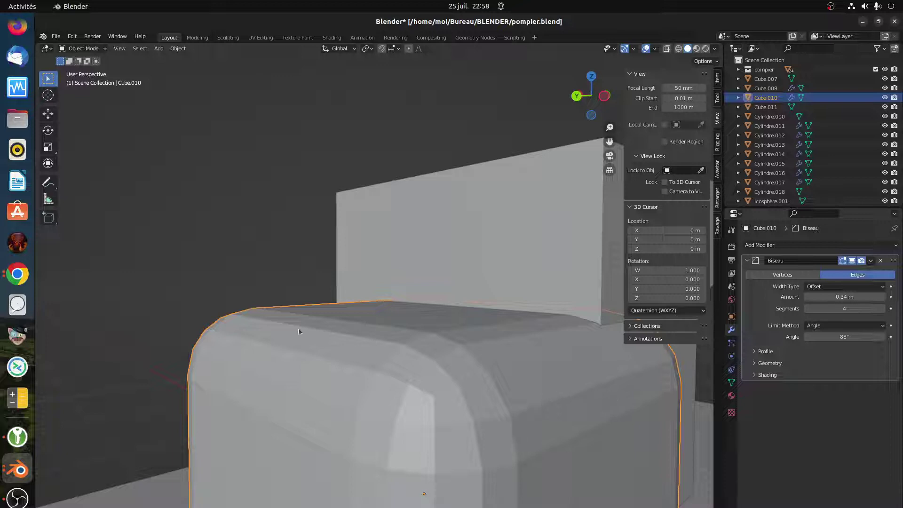
pyautogui.scroll(-2, 557, 442)
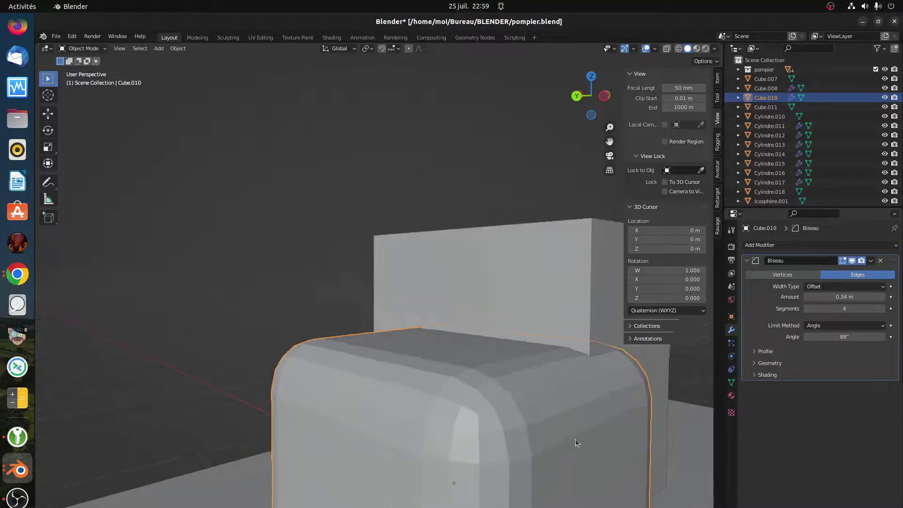
# Add a Simple Deform modifier to block Cube.010 and switch its mode from Twist to Taper
pyautogui.click(759, 247)
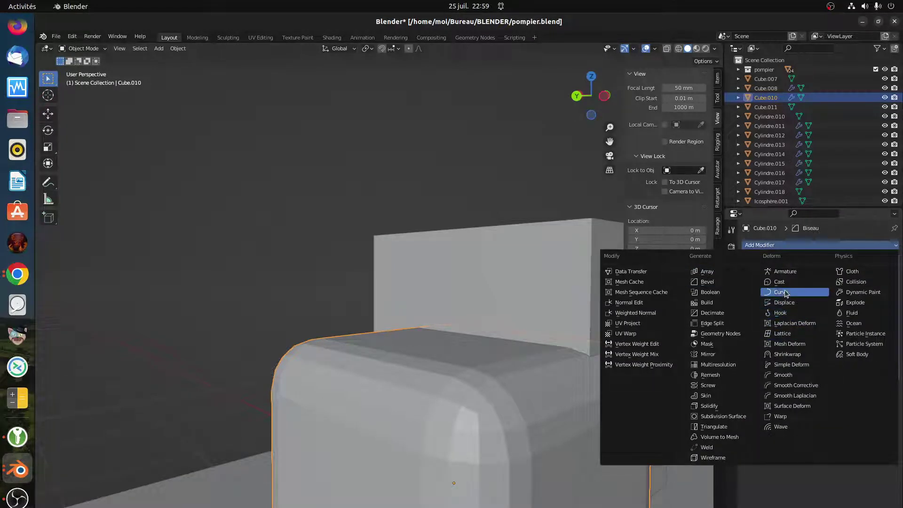
pyautogui.click(784, 368)
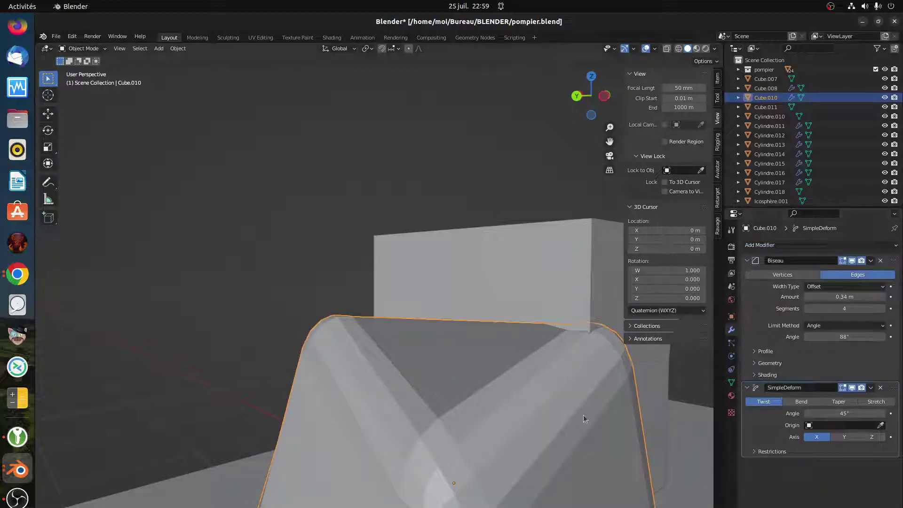
pyautogui.scroll(-2, 583, 415)
pyautogui.moveTo(522, 436)
pyautogui.mouseDown(button='middle')
pyautogui.moveTo(504, 372)
pyautogui.moveTo(535, 423)
pyautogui.moveTo(535, 441)
pyautogui.mouseUp(button='middle')
pyautogui.scroll(3, 532, 447)
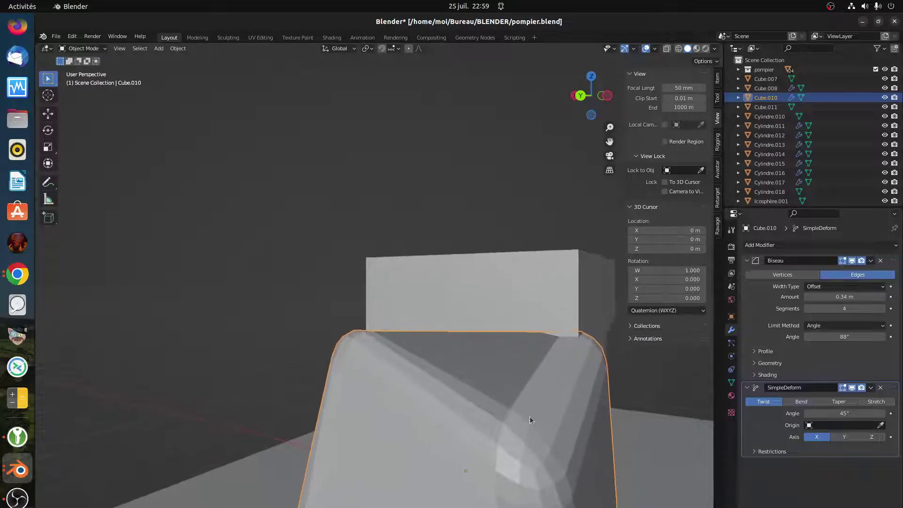
pyautogui.scroll(-5, 518, 422)
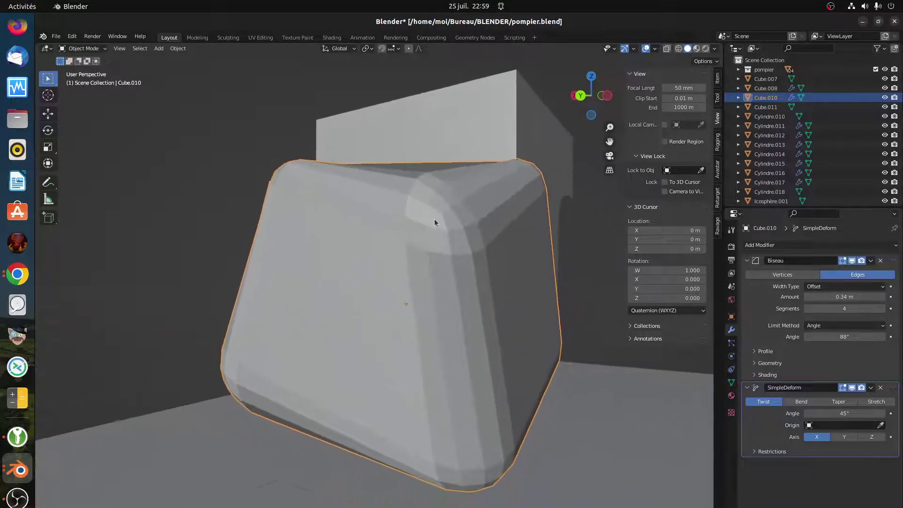
pyautogui.click(828, 403)
pyautogui.moveTo(458, 319); pyautogui.dragTo(437, 301, button='middle')
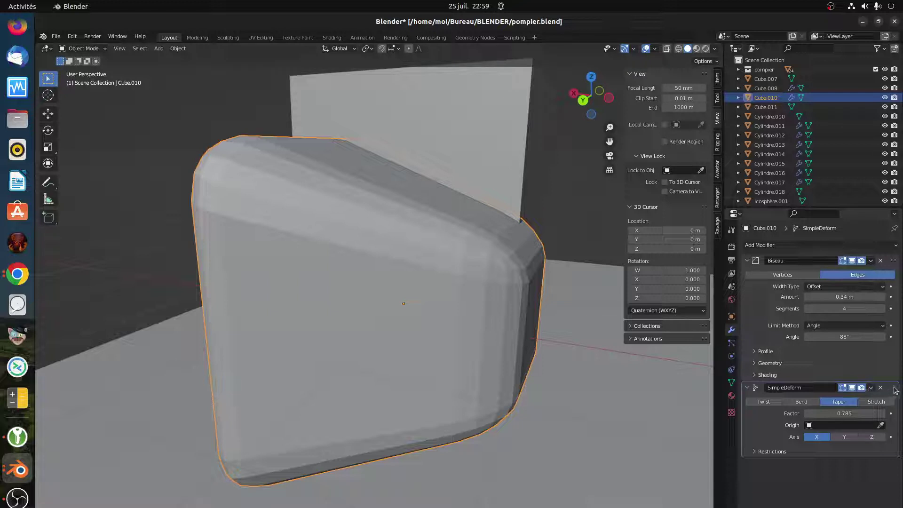
# Move the Simple Deform modifier above the Bevel in Cube.010's modifier stack and inspect the tapered block's edges
pyautogui.moveTo(894, 388); pyautogui.dragTo(873, 264)
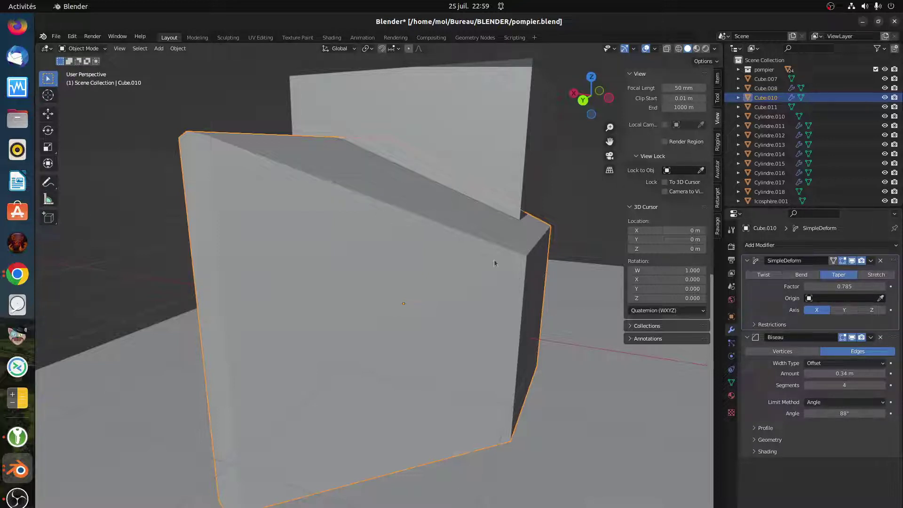
pyautogui.moveTo(266, 266); pyautogui.dragTo(255, 189, button='middle')
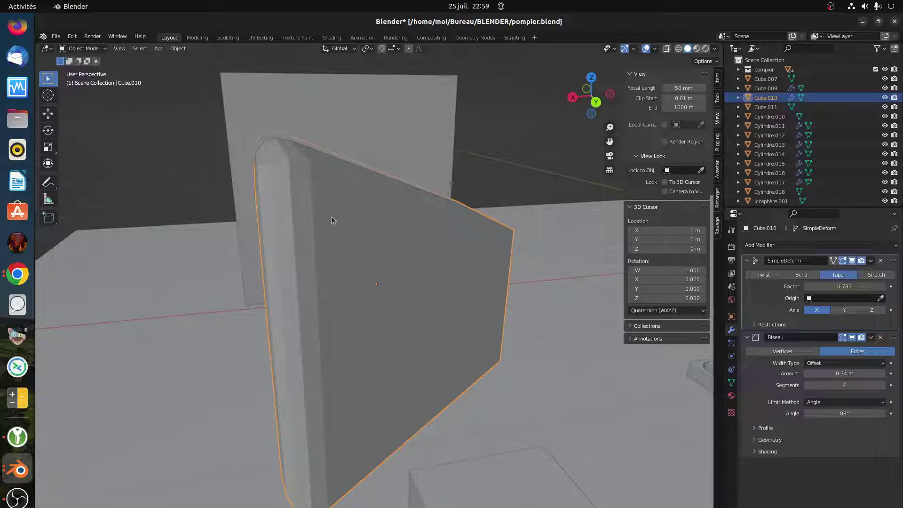
pyautogui.moveTo(477, 248)
pyautogui.mouseDown(button='middle')
pyautogui.moveTo(459, 267)
pyautogui.moveTo(470, 282)
pyautogui.moveTo(473, 262)
pyautogui.mouseUp(button='middle')
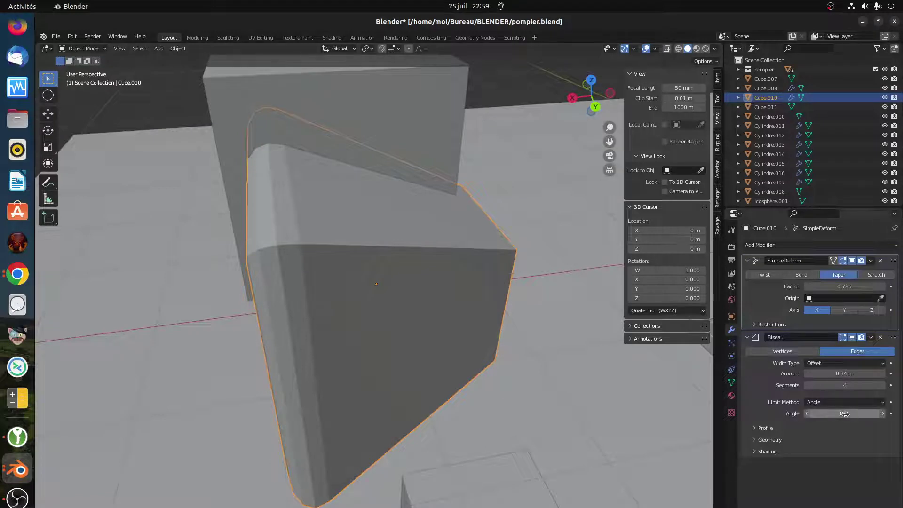
# Try a Bevel limit angle of 82° on tapered block Cube.010, set it to 83°, and compare the edges from several sides
pyautogui.moveTo(847, 413); pyautogui.dragTo(837, 413)
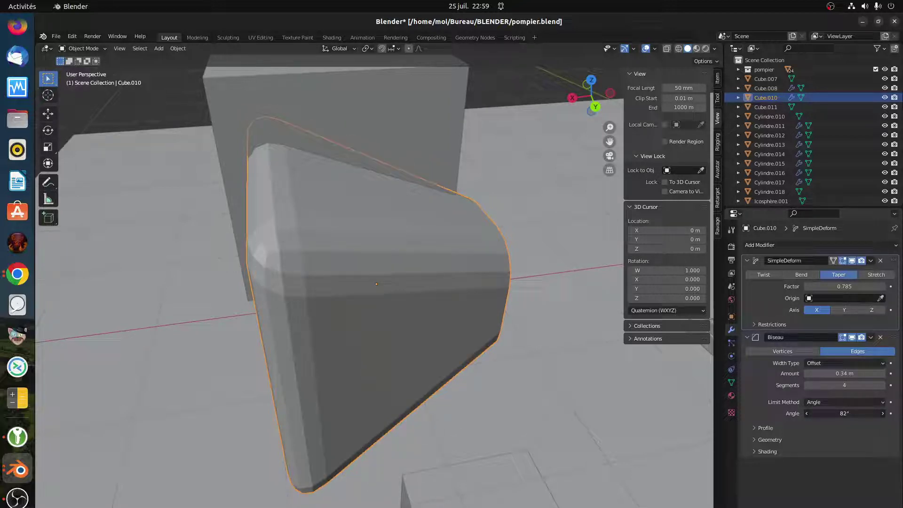
pyautogui.moveTo(837, 413); pyautogui.dragTo(839, 413)
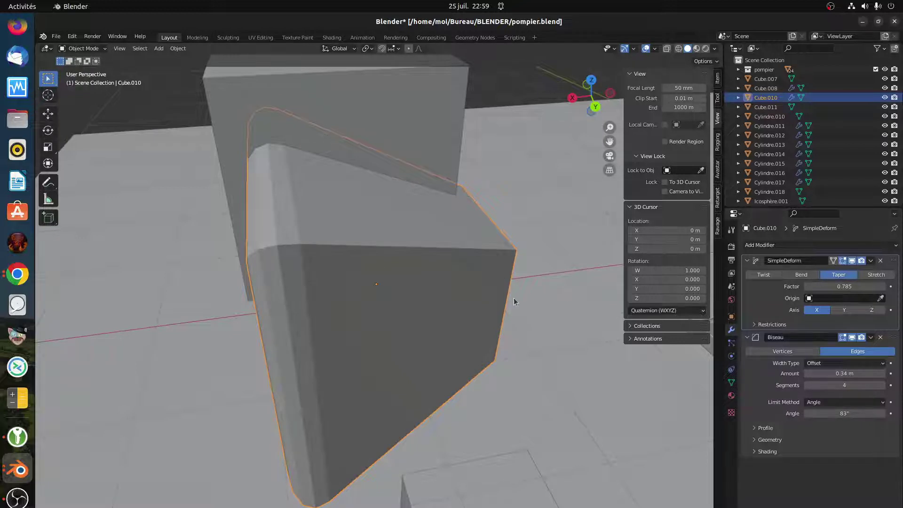
pyautogui.moveTo(513, 298); pyautogui.dragTo(485, 264, button='middle')
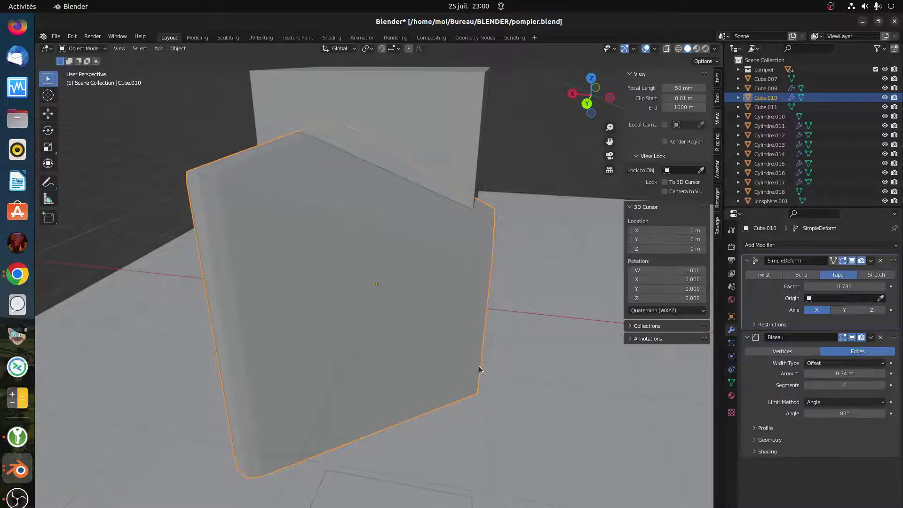
pyautogui.moveTo(479, 366); pyautogui.dragTo(401, 267, button='middle')
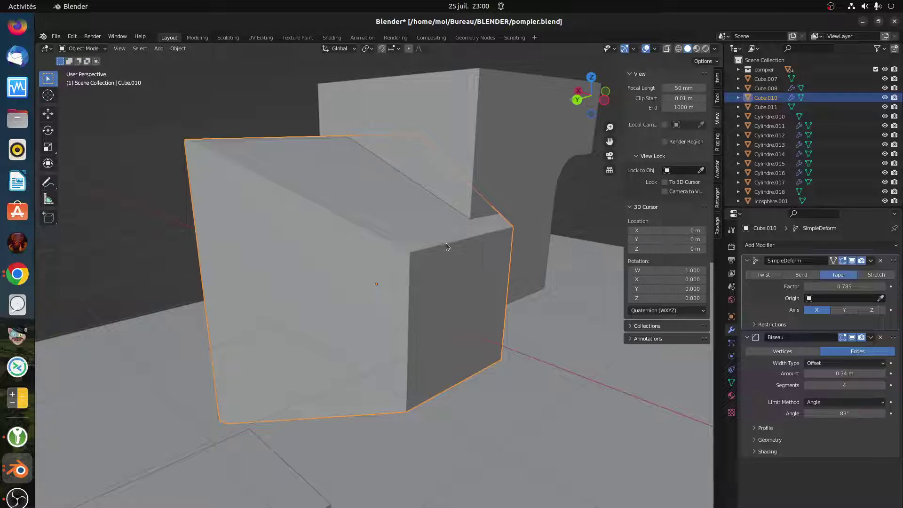
pyautogui.moveTo(363, 235); pyautogui.dragTo(284, 227, button='middle')
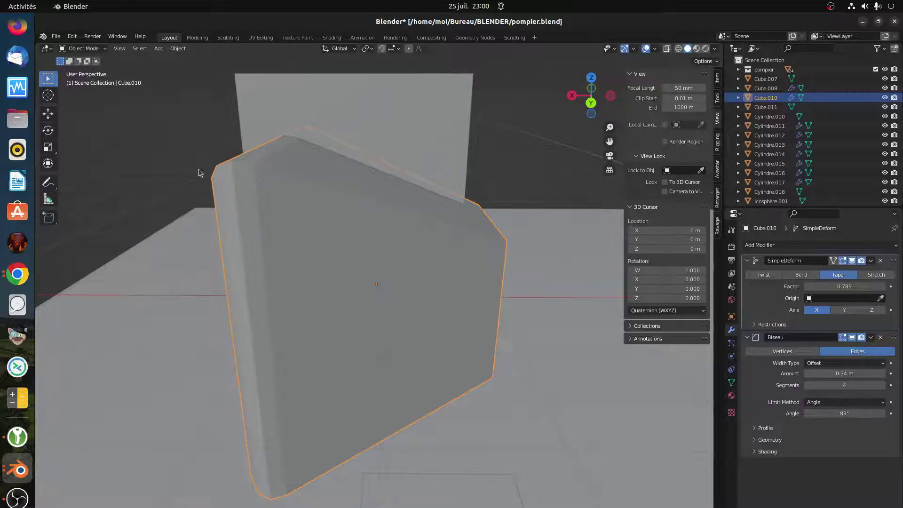
pyautogui.moveTo(235, 208); pyautogui.dragTo(216, 202, button='middle')
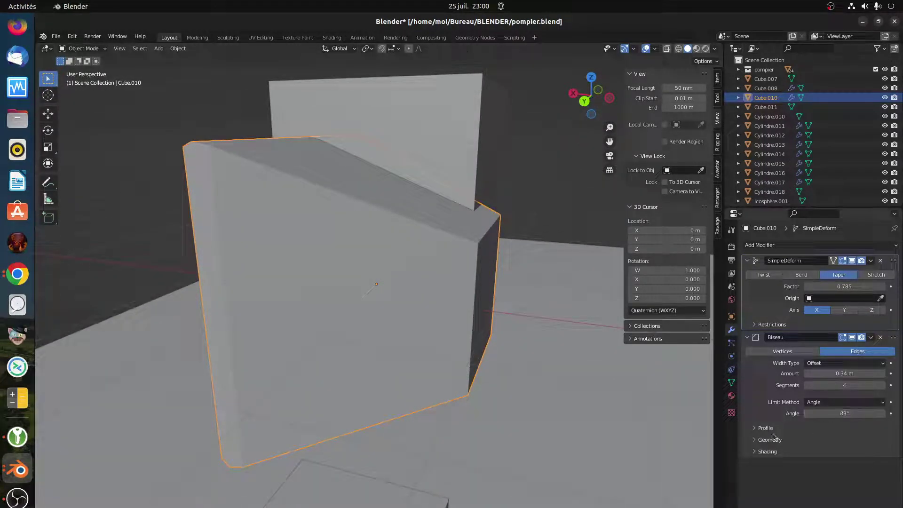
# Increase the Bevel amount on block Cube.010 to 1.11 m and its segments to 12
pyautogui.click(835, 385)
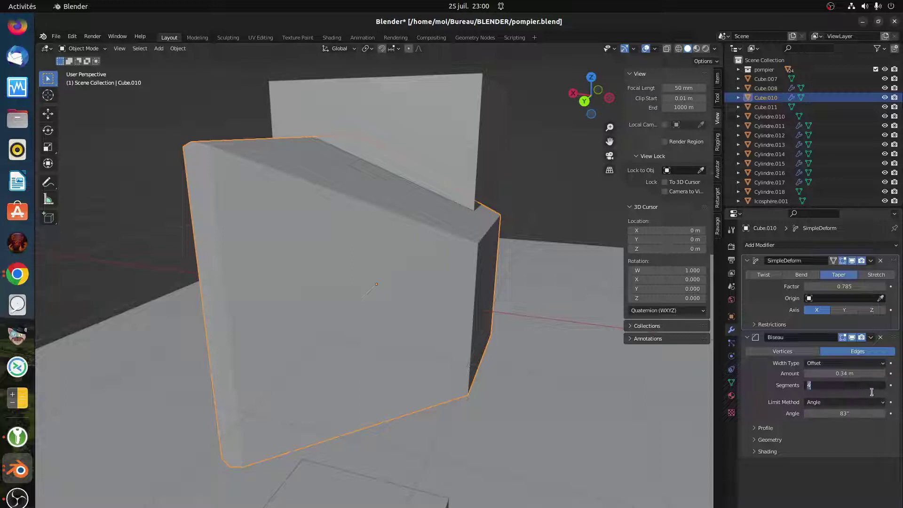
pyautogui.press('Return')
pyautogui.doubleClick(842, 373)
pyautogui.write('0.48')
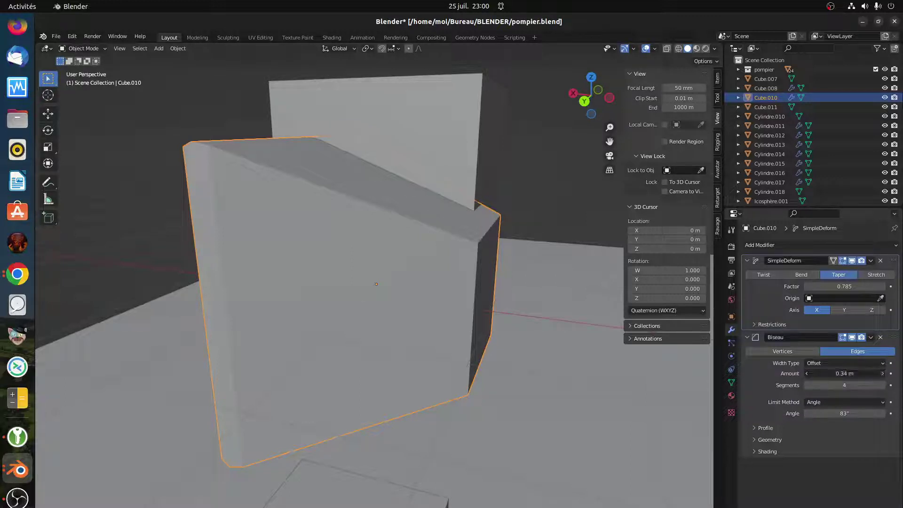
pyautogui.press('Return')
pyautogui.moveTo(841, 373); pyautogui.dragTo(900, 389)
pyautogui.moveTo(479, 371); pyautogui.dragTo(469, 361, button='middle')
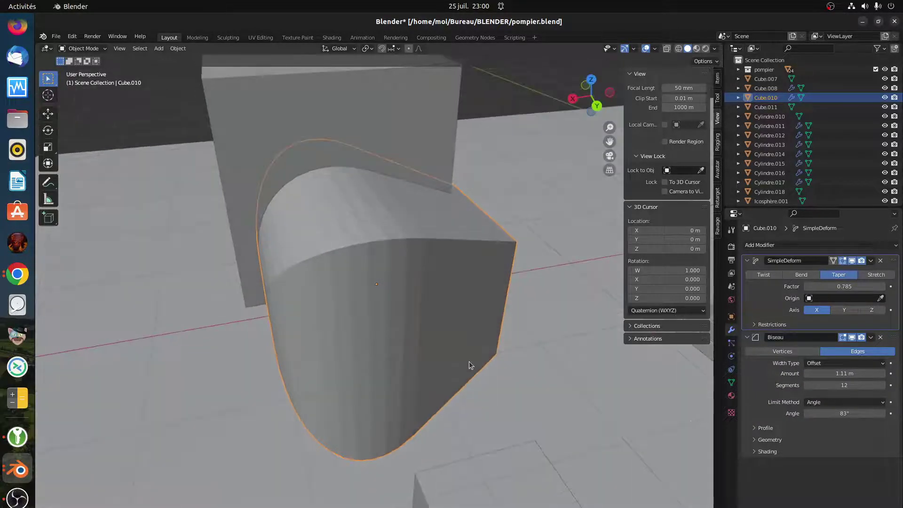
# Reveal Cube.010's Bevel profile settings, set the Superellipse shape to 0.09, and inspect the hollowed edge
pyautogui.click(755, 428)
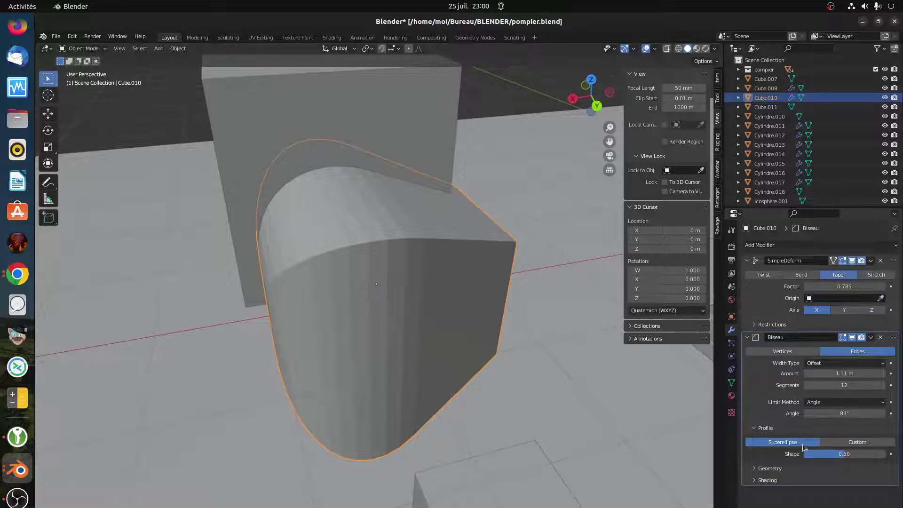
pyautogui.moveTo(818, 458); pyautogui.dragTo(785, 454)
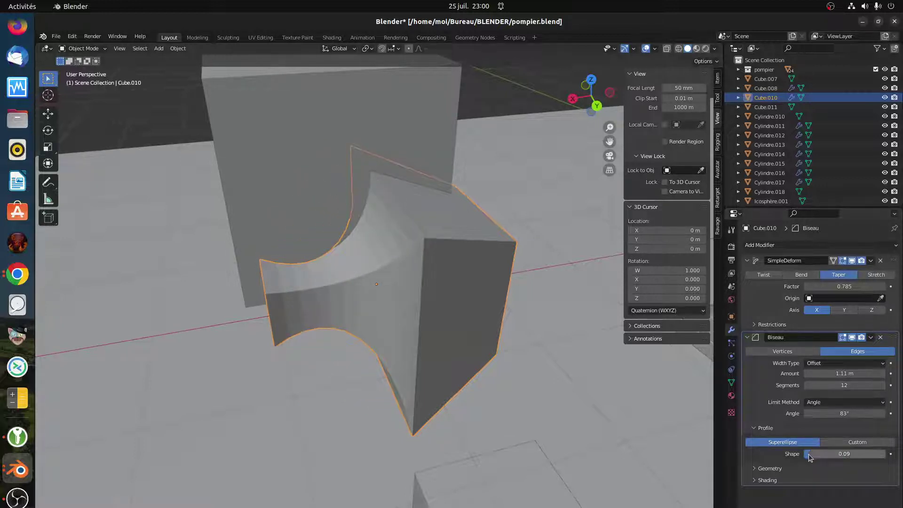
pyautogui.moveTo(441, 401); pyautogui.dragTo(428, 363, button='middle')
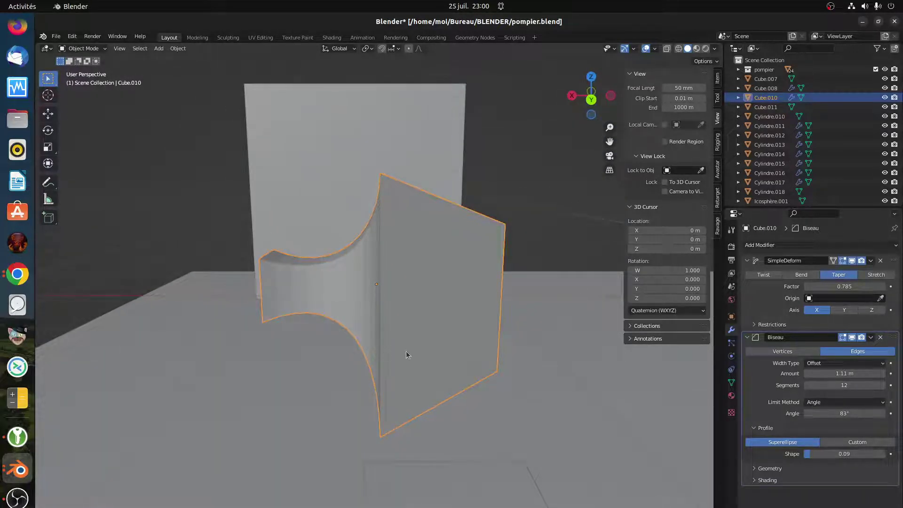
pyautogui.moveTo(406, 356); pyautogui.dragTo(411, 352, button='middle')
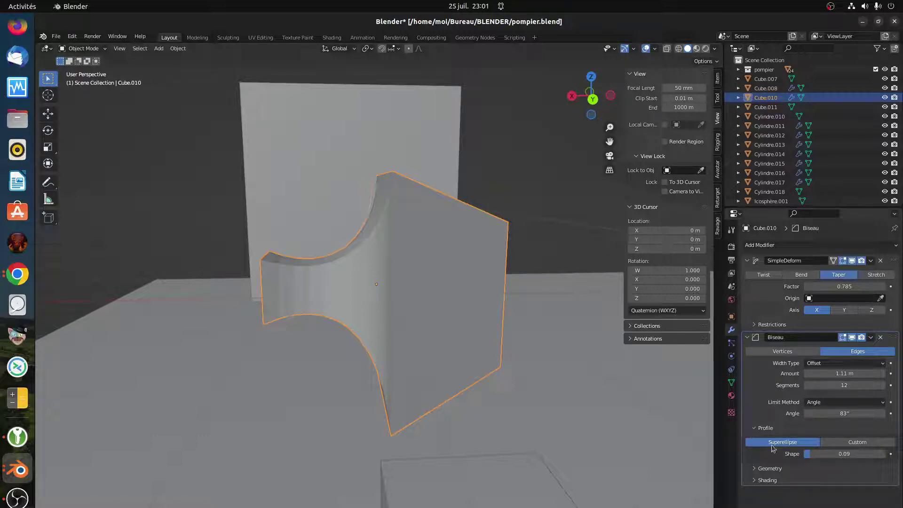
# Try a Superellipse profile shape of 0.13 on Cube.010 and examine the concave edge from several angles
pyautogui.moveTo(809, 453); pyautogui.dragTo(827, 454)
pyautogui.moveTo(844, 453)
pyautogui.mouseDown()
pyautogui.moveTo(891, 454)
pyautogui.moveTo(828, 453)
pyautogui.mouseUp()
pyautogui.moveTo(512, 442)
pyautogui.mouseDown(button='middle')
pyautogui.moveTo(525, 427)
pyautogui.moveTo(512, 428)
pyautogui.mouseUp(button='middle')
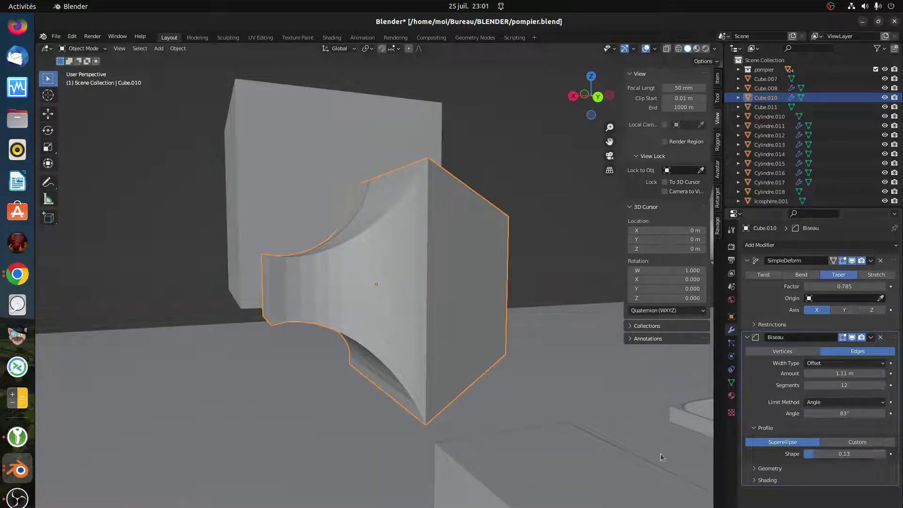
pyautogui.moveTo(406, 414); pyautogui.dragTo(345, 382, button='middle')
pyautogui.scroll(8, 352, 357)
pyautogui.moveTo(359, 333)
pyautogui.mouseDown(button='middle')
pyautogui.moveTo(405, 289)
pyautogui.moveTo(373, 324)
pyautogui.mouseUp(button='middle')
pyautogui.scroll(-8, 372, 325)
pyautogui.moveTo(280, 385); pyautogui.dragTo(314, 393, button='middle')
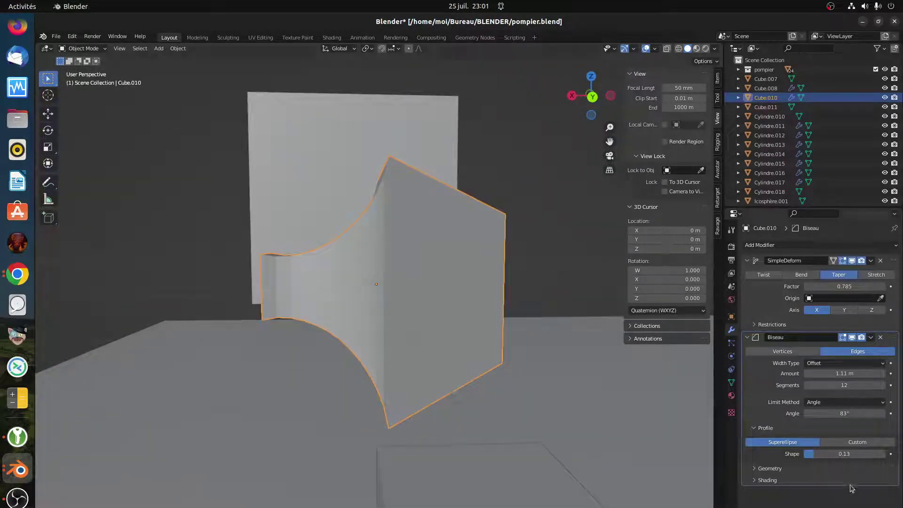
# Set the profile shape to 0.34, switch Cube.010's Bevel profile from Superellipse to Custom, and look over its curve
pyautogui.moveTo(818, 454); pyautogui.dragTo(833, 454)
pyautogui.click(839, 442)
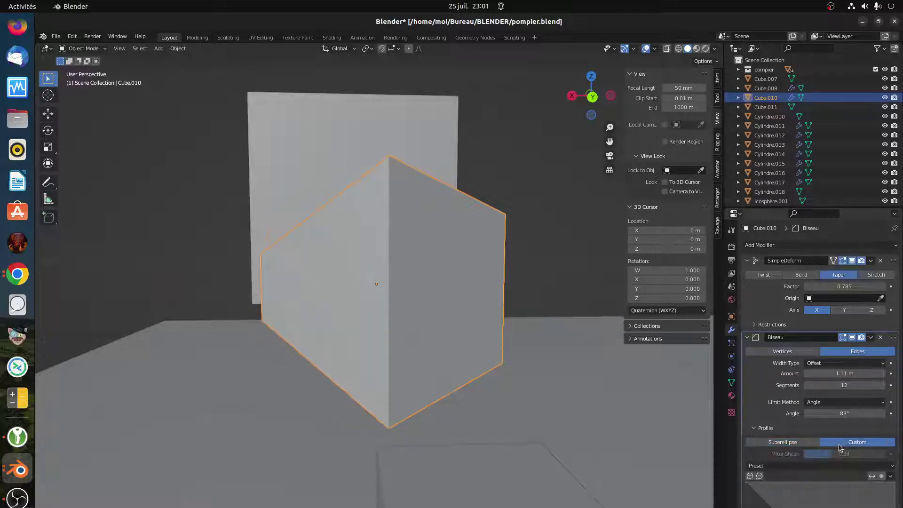
pyautogui.scroll(-5, 824, 489)
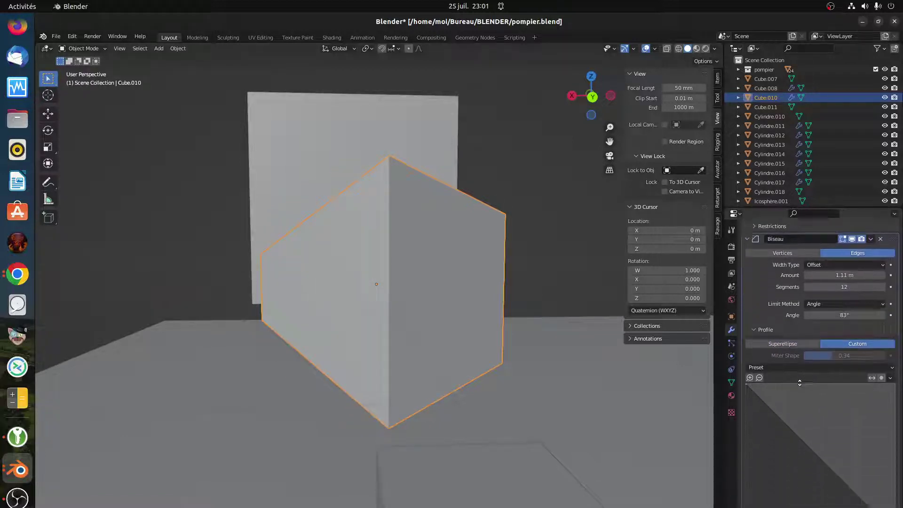
pyautogui.scroll(-2, 800, 383)
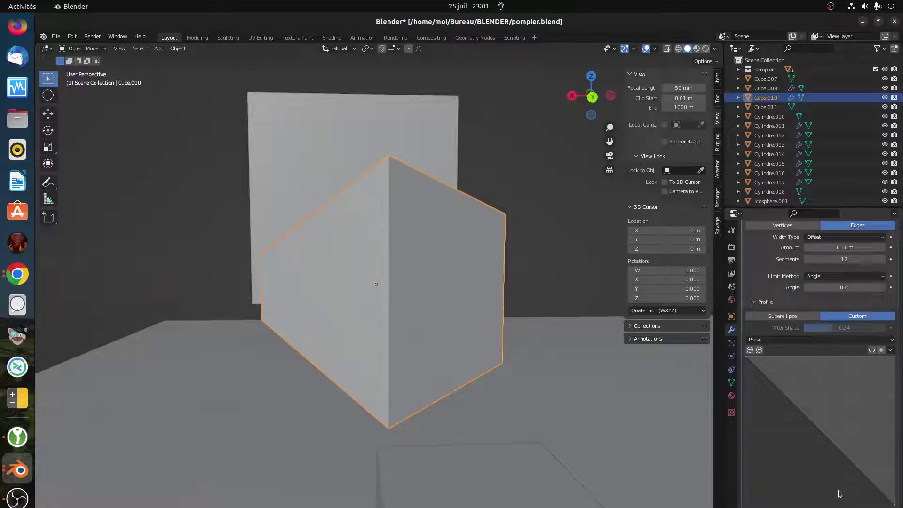
pyautogui.scroll(-3, 823, 413)
pyautogui.scroll(3, 817, 366)
pyautogui.scroll(3, 810, 443)
pyautogui.scroll(3, 810, 443)
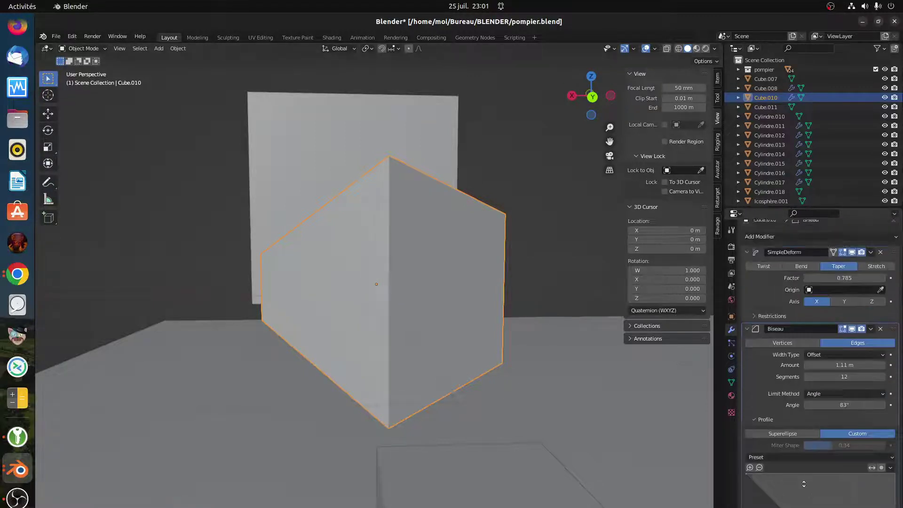
pyautogui.scroll(-6, 804, 376)
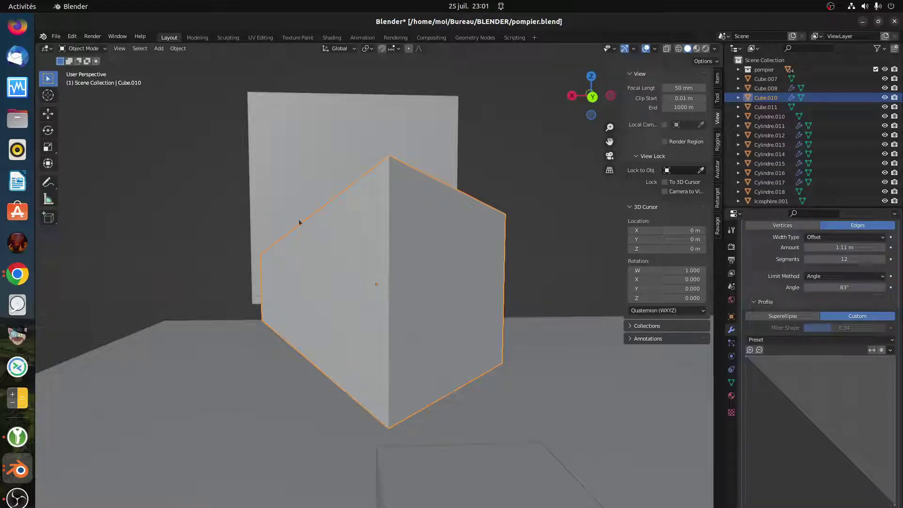
# Add five control points to the custom Bevel profile curve and arrange them into a wavy moulding shape
pyautogui.click(773, 383)
pyautogui.moveTo(773, 383); pyautogui.dragTo(766, 403)
pyautogui.click(794, 439)
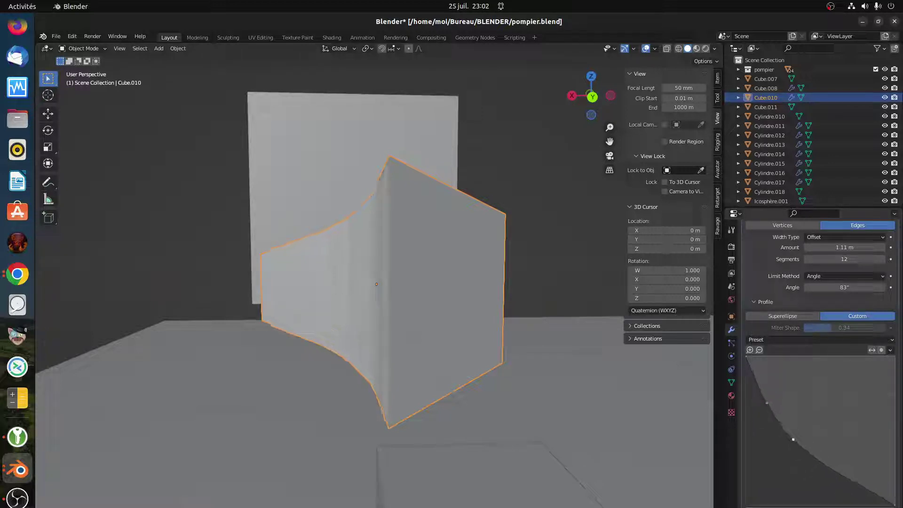
pyautogui.moveTo(793, 439); pyautogui.dragTo(819, 444)
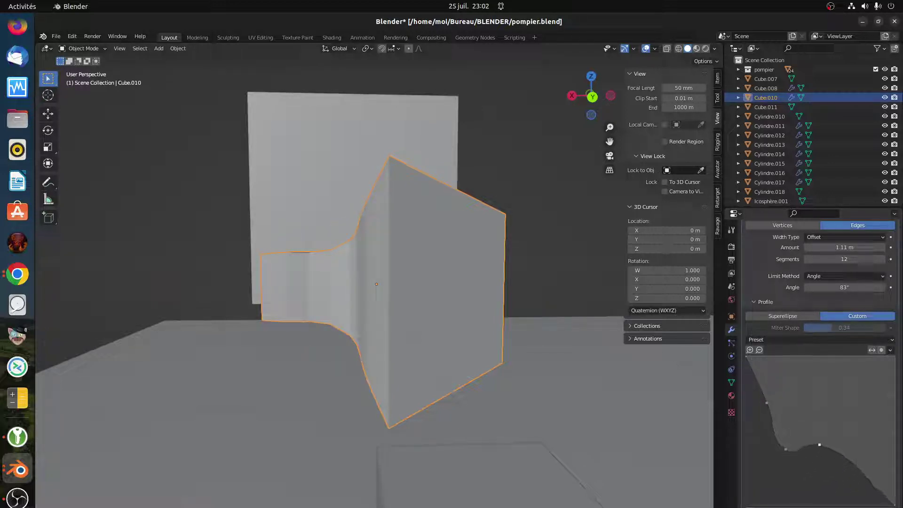
pyautogui.click(838, 474)
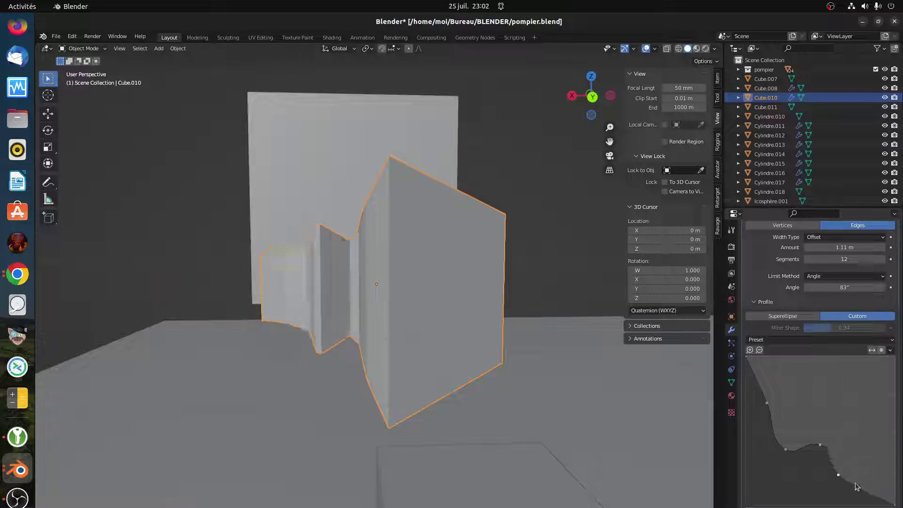
pyautogui.click(869, 480)
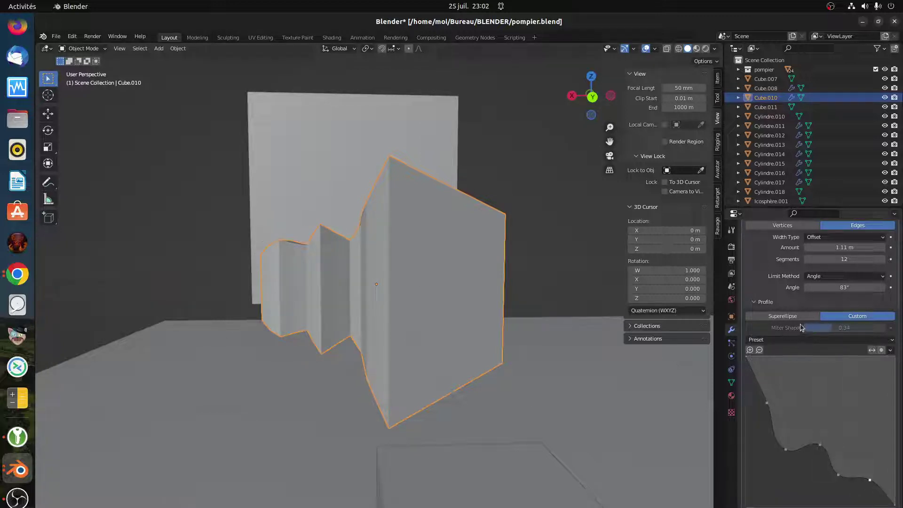
# Try 14 Bevel segments and a limit angle of 47° on Cube.010
pyautogui.click(883, 259)
pyautogui.moveTo(316, 236); pyautogui.dragTo(405, 320, button='middle')
pyautogui.moveTo(833, 287); pyautogui.dragTo(800, 287)
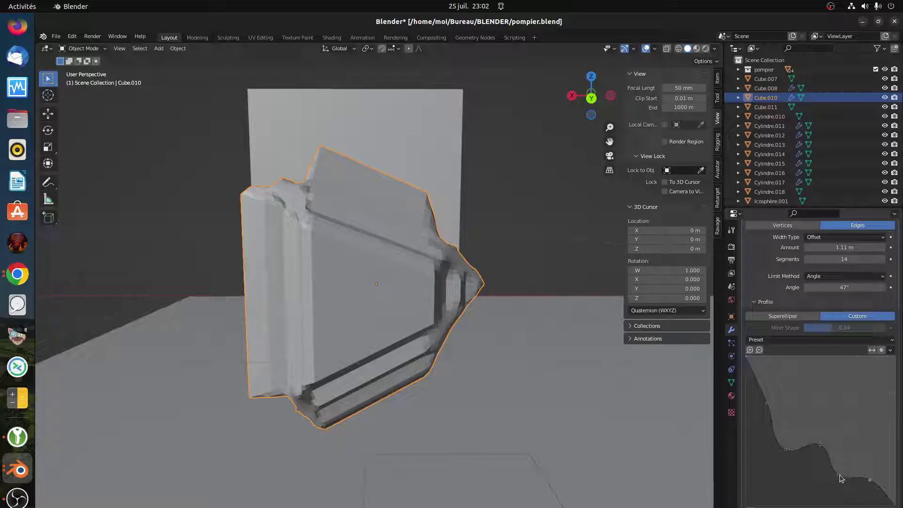
# Reposition two points of the wavy profile curve and delete the one moved near the curve's start
pyautogui.moveTo(838, 475); pyautogui.dragTo(846, 458)
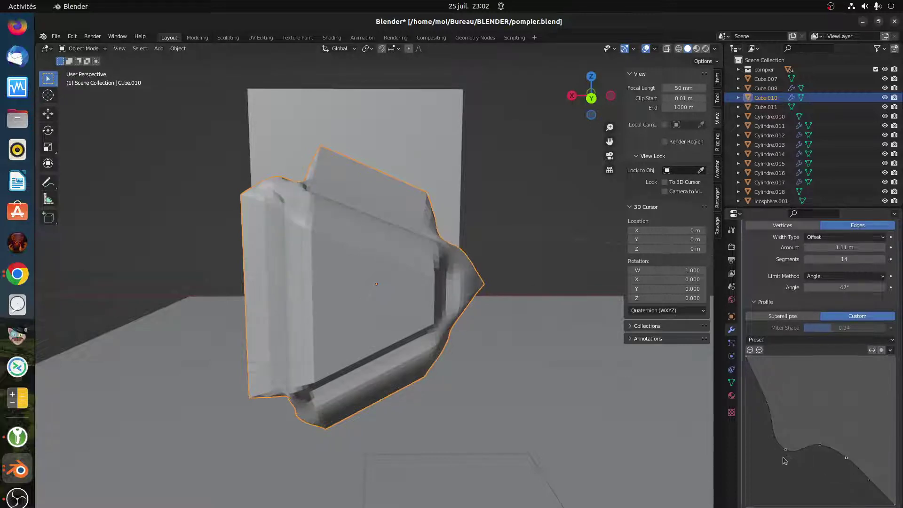
pyautogui.moveTo(784, 455); pyautogui.dragTo(783, 375)
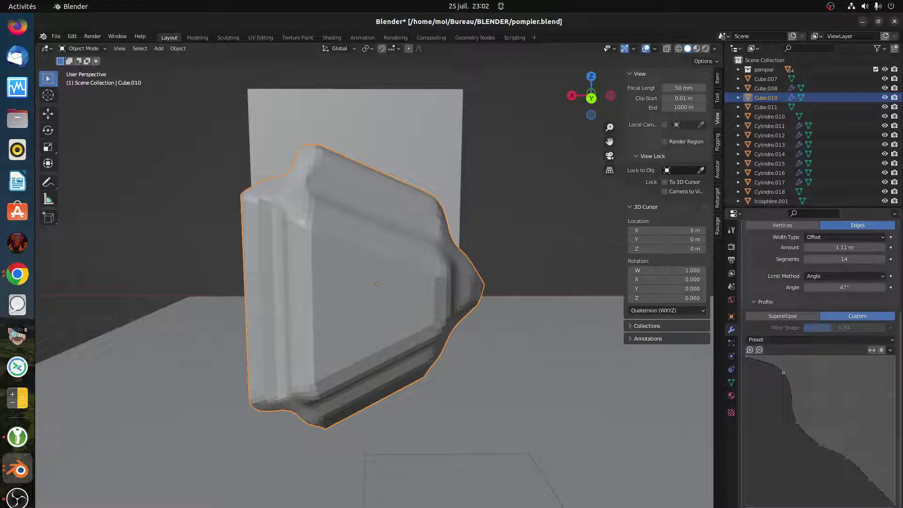
pyautogui.press('Delete')
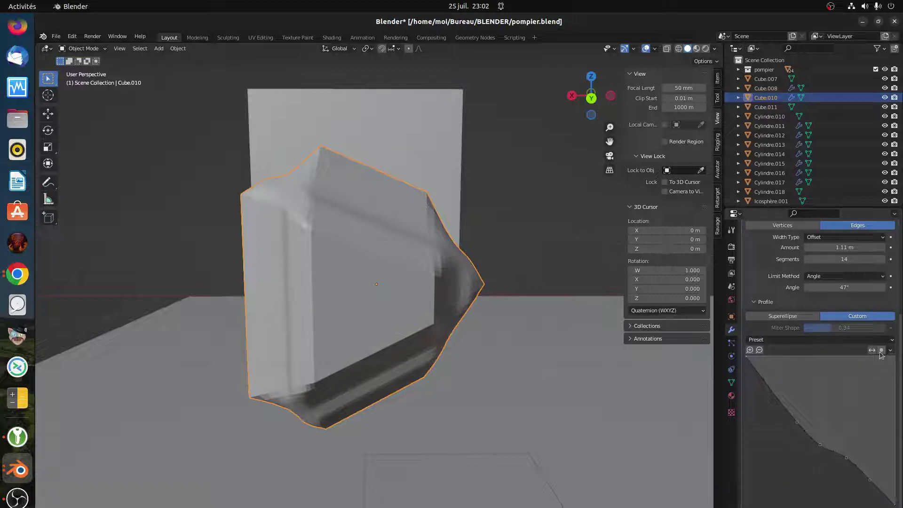
# Apply the Support Loops preset to the custom Bevel profile and inspect the rounded block
pyautogui.click(788, 340)
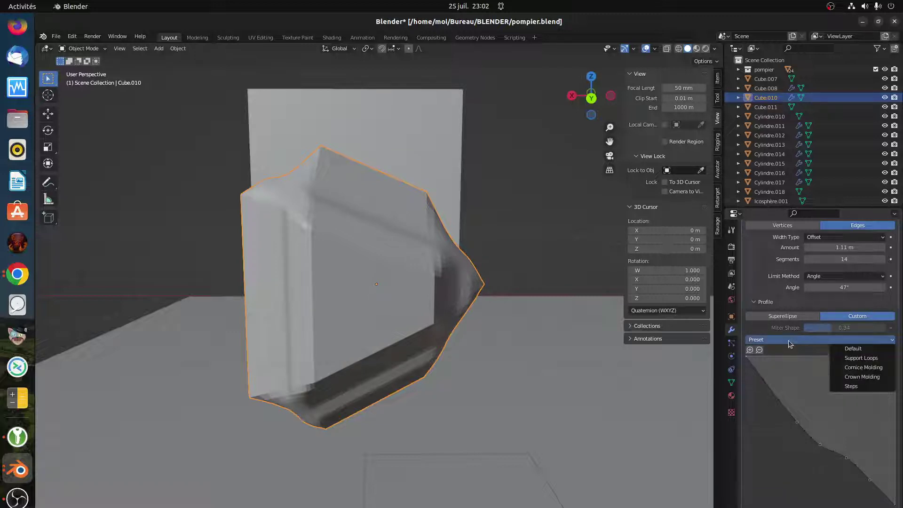
pyautogui.click(851, 359)
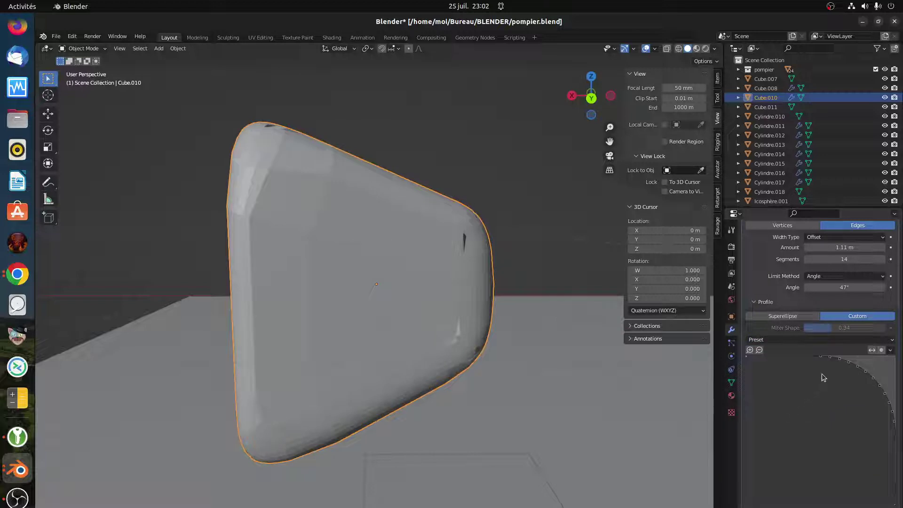
pyautogui.moveTo(324, 224); pyautogui.dragTo(328, 257, button='middle')
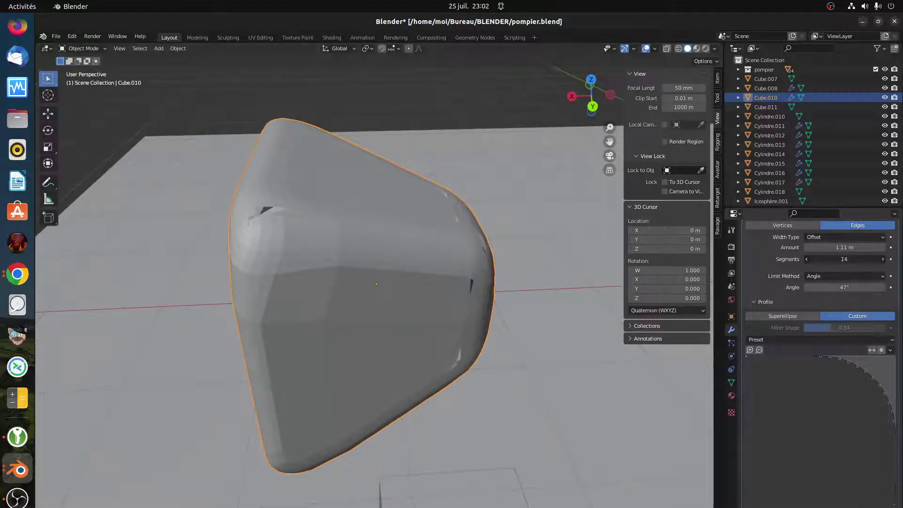
# Reduce the Bevel segments to 3, pull one point of the preset curve inward, and inspect the block
pyautogui.moveTo(845, 259)
pyautogui.mouseDown()
pyautogui.moveTo(814, 259)
pyautogui.moveTo(832, 259)
pyautogui.mouseUp()
pyautogui.moveTo(852, 364); pyautogui.dragTo(834, 398)
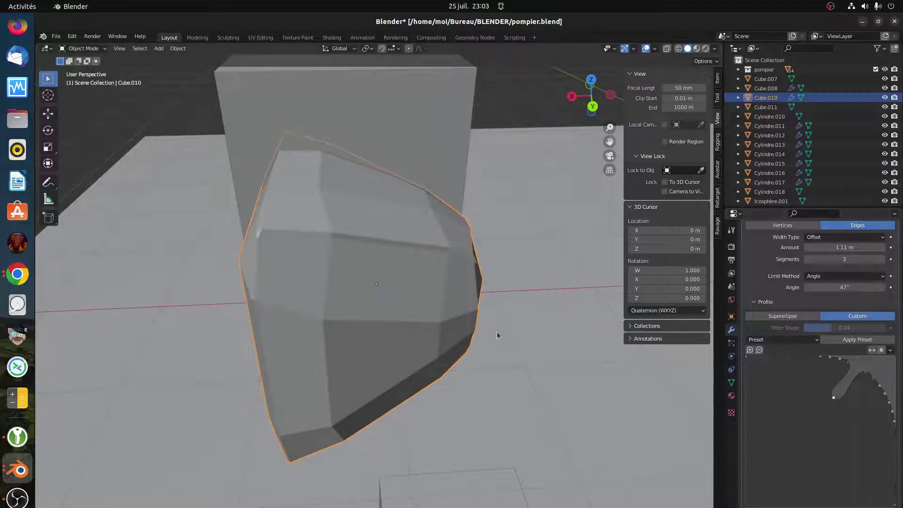
pyautogui.moveTo(497, 335); pyautogui.dragTo(584, 348, button='middle')
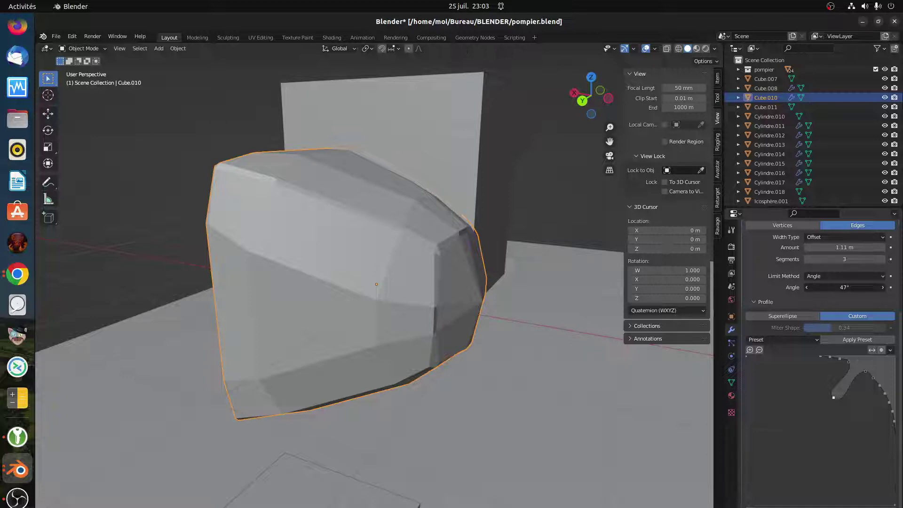
# Set the Bevel limit angle to 78° and pull three more profile curve points inward to form successive lobes
pyautogui.moveTo(845, 287); pyautogui.dragTo(860, 287)
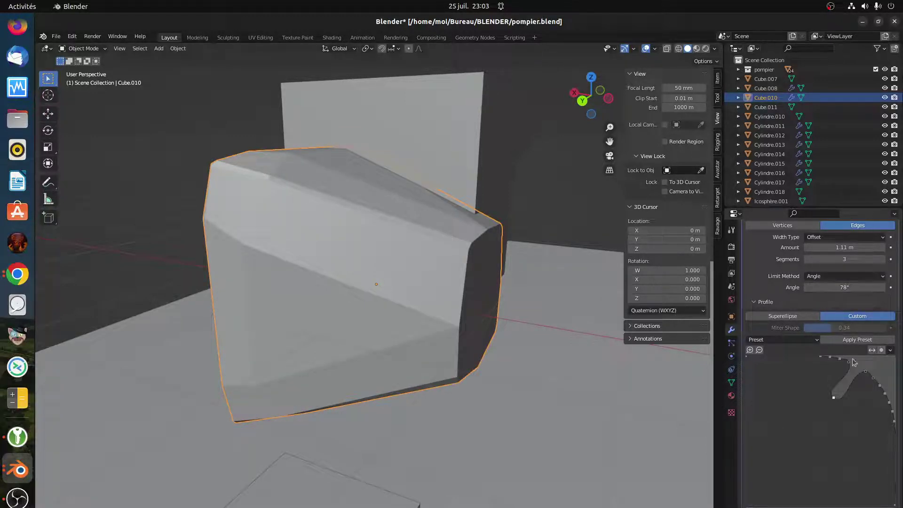
pyautogui.moveTo(841, 368); pyautogui.dragTo(806, 380)
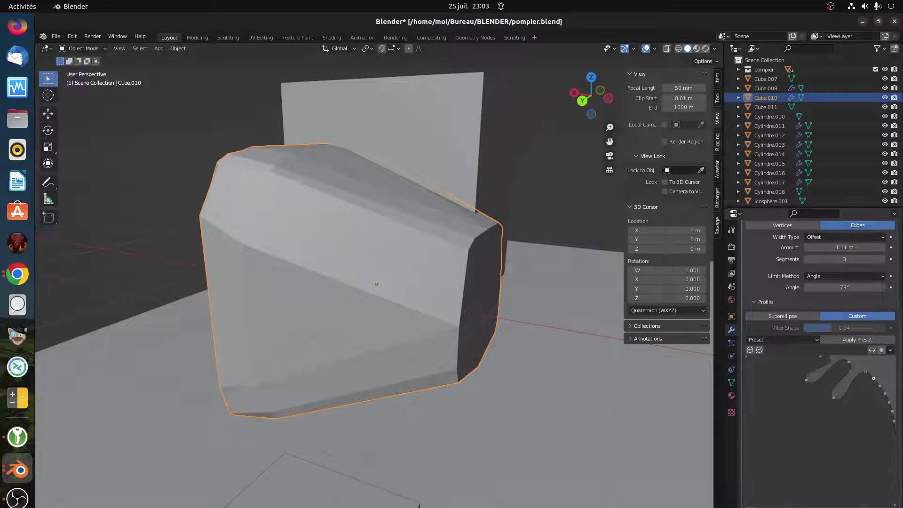
pyautogui.moveTo(872, 384); pyautogui.dragTo(841, 422)
pyautogui.moveTo(889, 402); pyautogui.dragTo(859, 443)
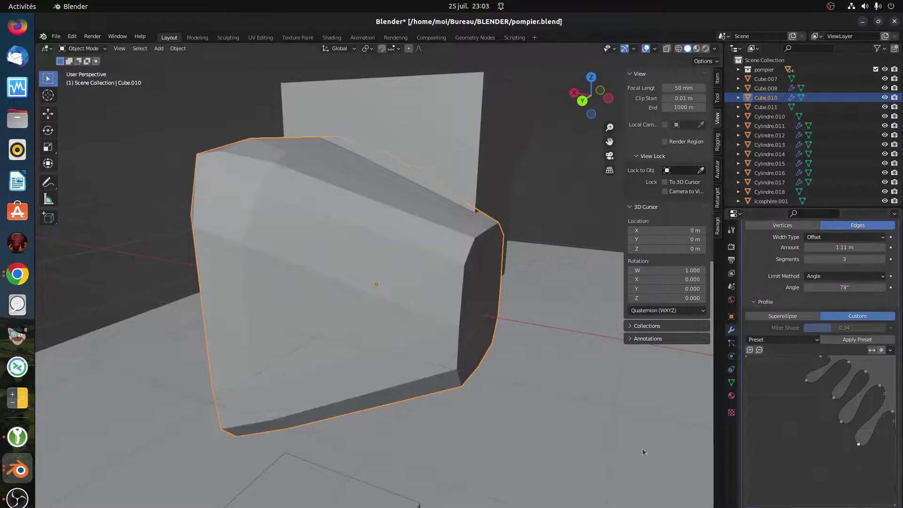
pyautogui.moveTo(301, 281); pyautogui.dragTo(348, 288, button='middle')
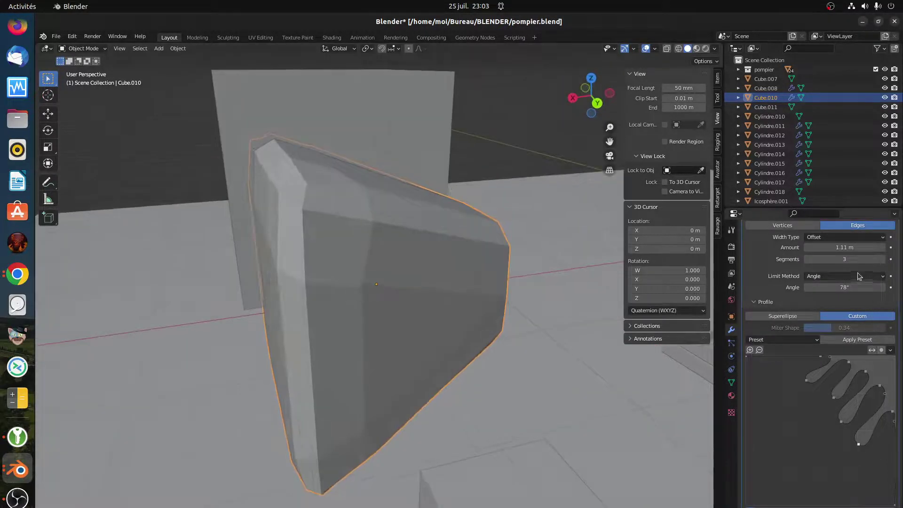
# Set the Bevel segments to 29, inspect the grooved edges, and shift the tip of the profile curve's second lobe outward
pyautogui.moveTo(851, 260); pyautogui.dragTo(898, 259)
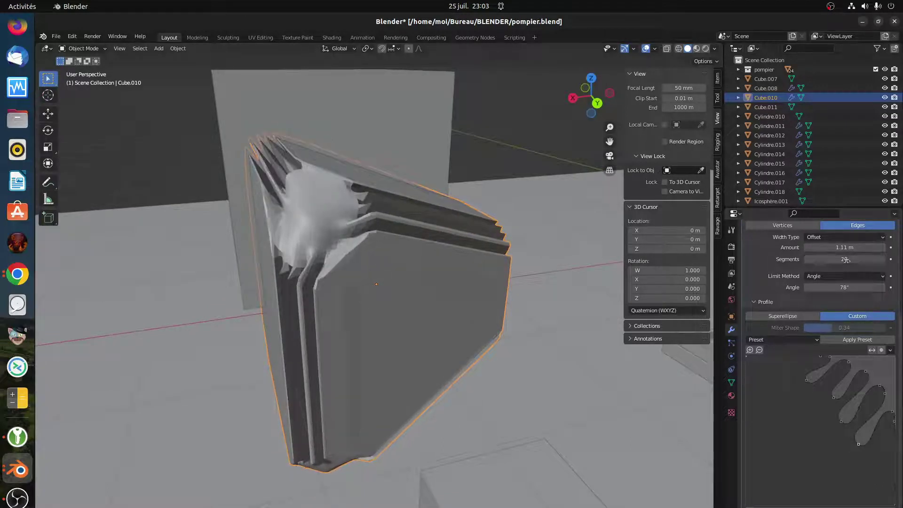
pyautogui.moveTo(423, 251); pyautogui.dragTo(460, 182, button='middle')
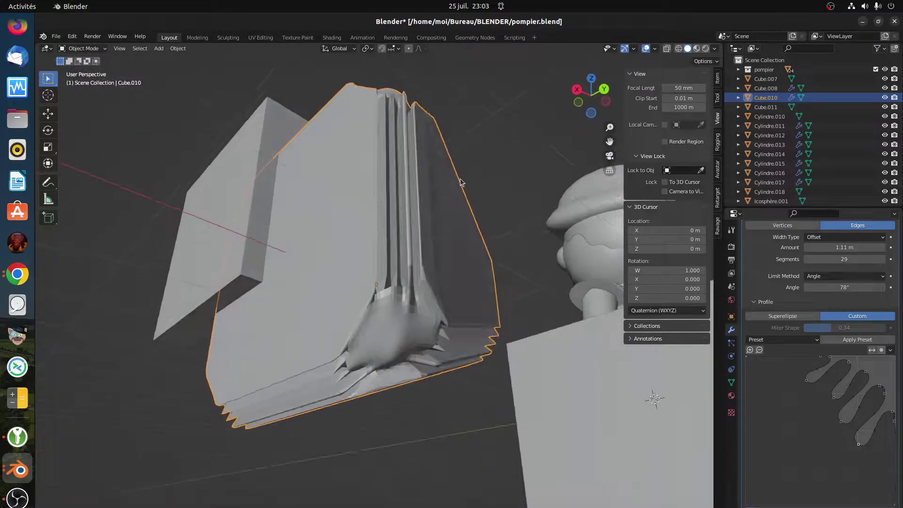
pyautogui.moveTo(403, 243); pyautogui.dragTo(412, 275, button='middle')
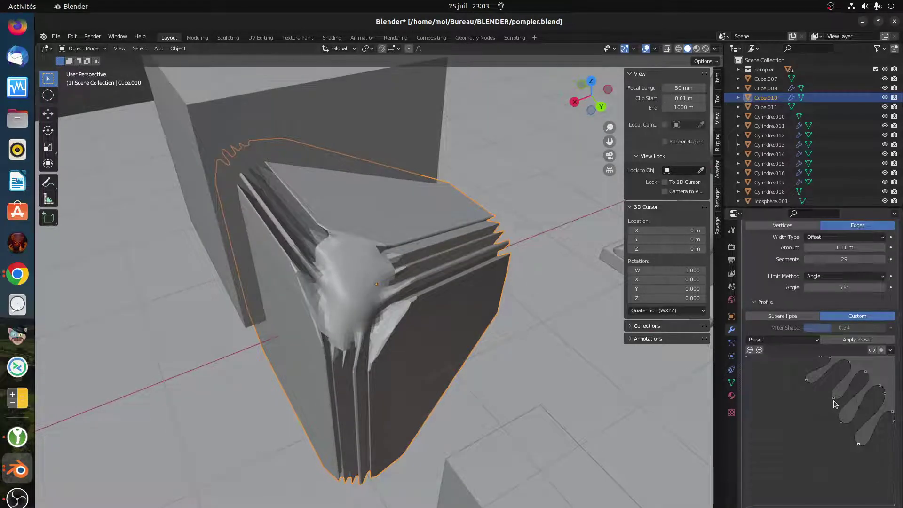
pyautogui.moveTo(834, 398); pyautogui.dragTo(822, 402)
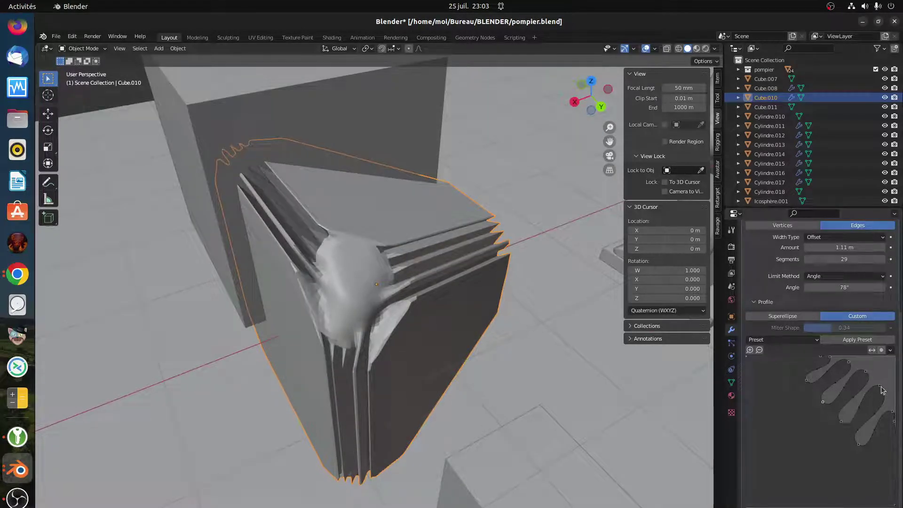
# Move the upper point of the custom Bevel profile's lobes inward and inspect the grooved edges up close
pyautogui.moveTo(879, 386); pyautogui.dragTo(849, 361)
pyautogui.scroll(2, 847, 376)
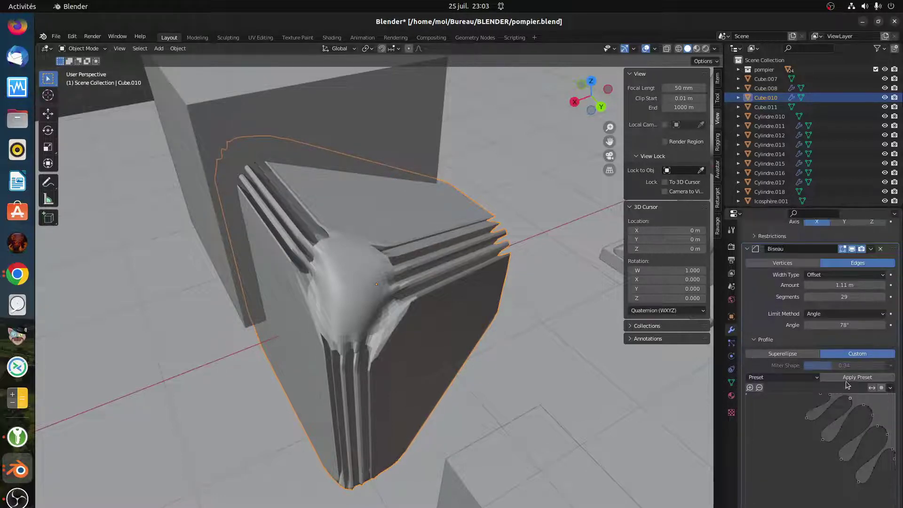
pyautogui.moveTo(849, 397)
pyautogui.mouseDown()
pyautogui.moveTo(829, 412)
pyautogui.moveTo(836, 420)
pyautogui.moveTo(845, 408)
pyautogui.moveTo(834, 420)
pyautogui.moveTo(845, 398)
pyautogui.mouseUp()
pyautogui.scroll(8, 429, 267)
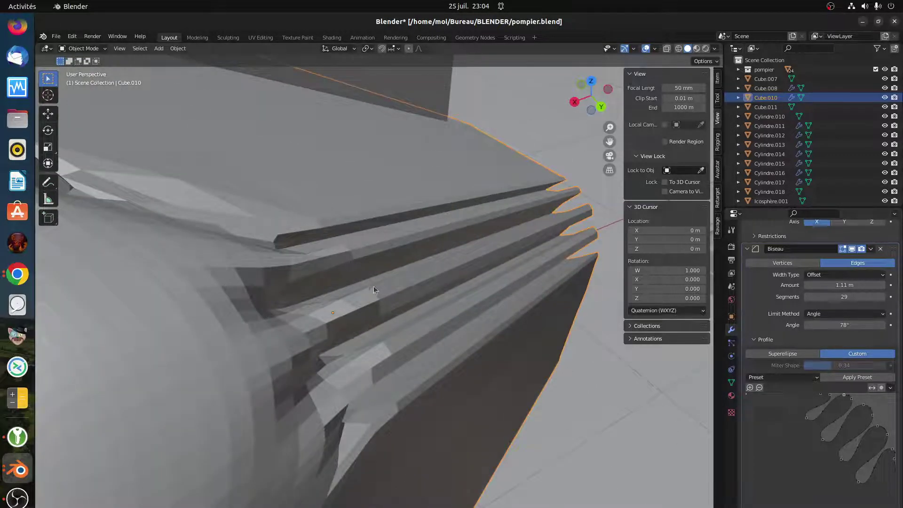
pyautogui.moveTo(365, 296)
pyautogui.mouseDown(button='middle')
pyautogui.moveTo(396, 315)
pyautogui.moveTo(362, 279)
pyautogui.mouseUp(button='middle')
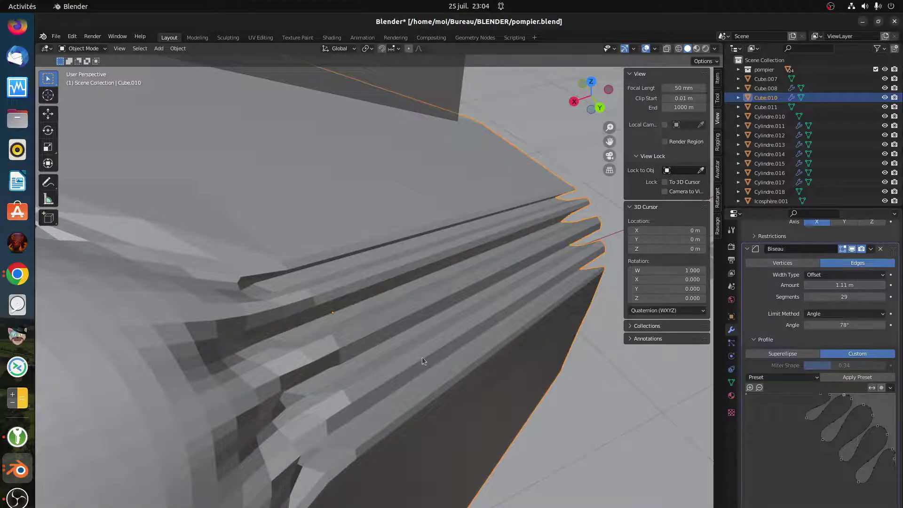
pyautogui.moveTo(422, 357); pyautogui.dragTo(374, 382, button='middle')
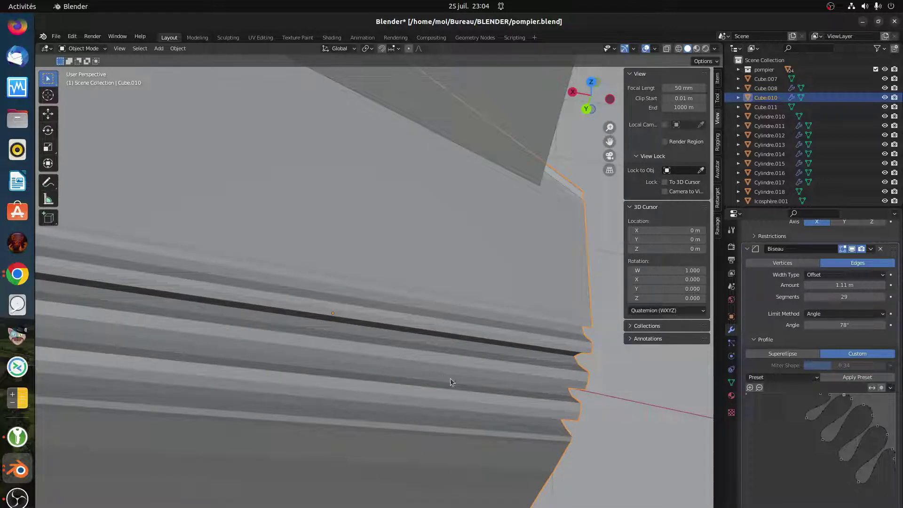
pyautogui.moveTo(492, 380); pyautogui.dragTo(479, 338, button='middle')
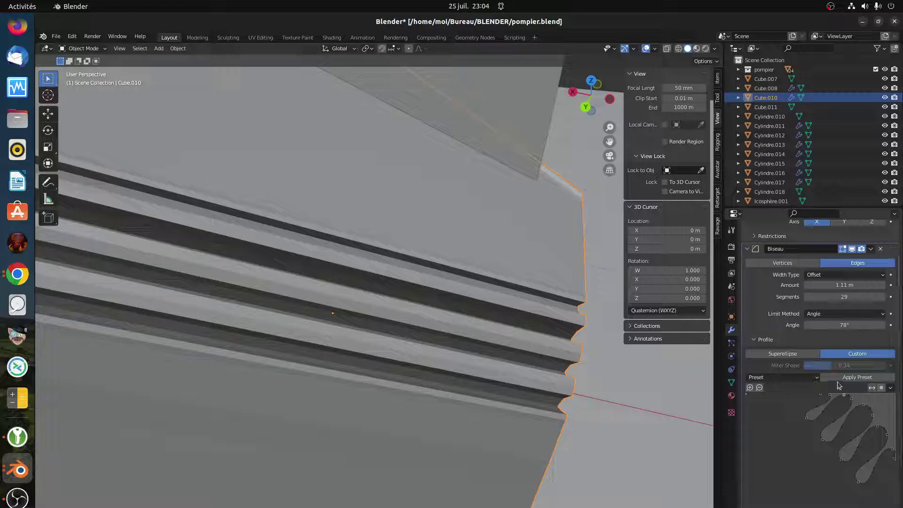
# Switch the Bevel profile to Superellipse, set its shape to 0.12, and inspect the concave edges
pyautogui.click(788, 354)
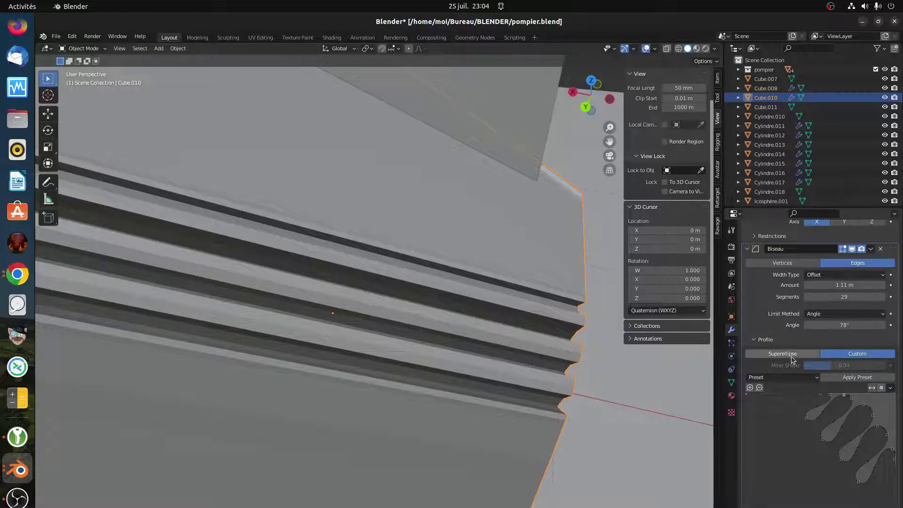
pyautogui.scroll(-6, 552, 389)
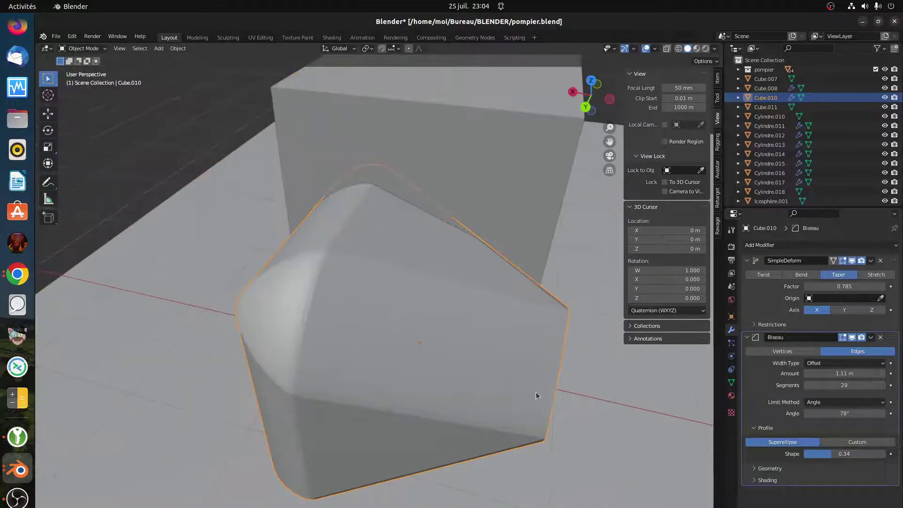
pyautogui.moveTo(535, 391); pyautogui.dragTo(466, 362, button='middle')
pyautogui.moveTo(830, 454)
pyautogui.mouseDown()
pyautogui.moveTo(842, 453)
pyautogui.moveTo(813, 454)
pyautogui.mouseUp()
pyautogui.moveTo(441, 415); pyautogui.dragTo(452, 395, button='middle')
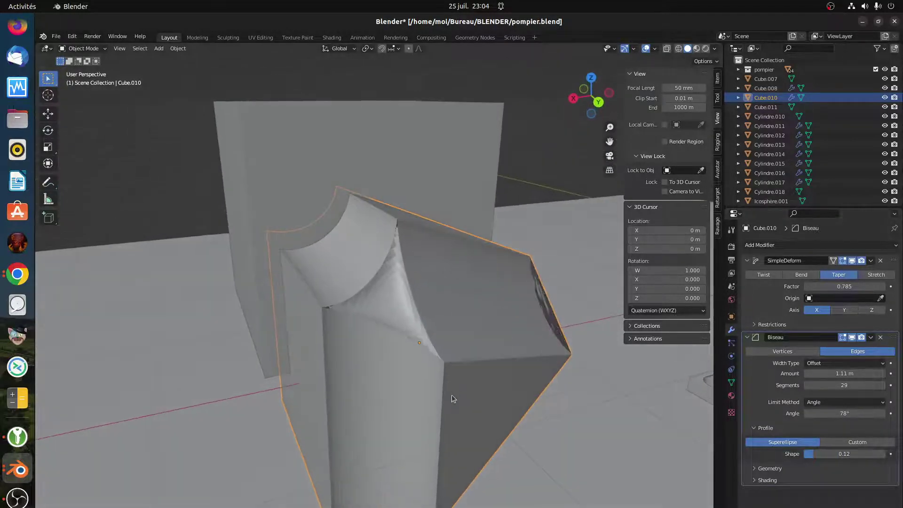
# Expand the Bevel geometry options and examine the miter and intersection settings against the block's corner
pyautogui.click(754, 469)
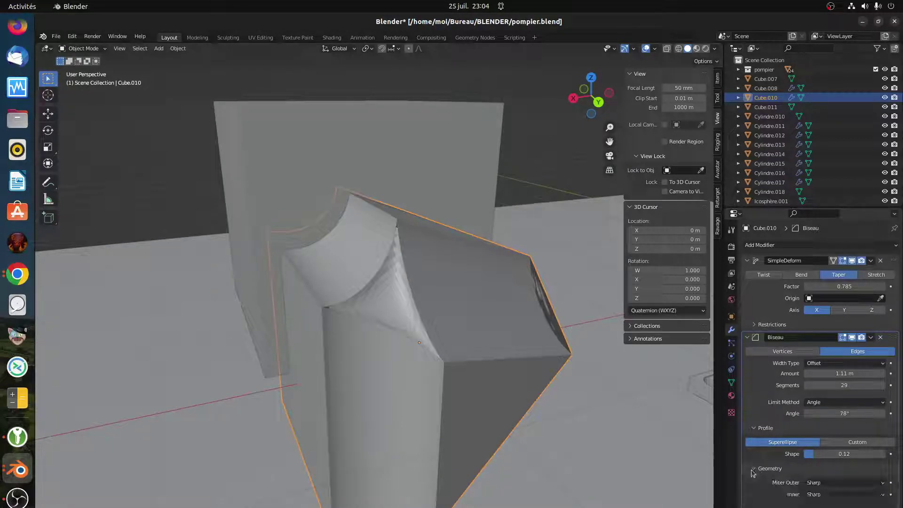
pyautogui.click(827, 484)
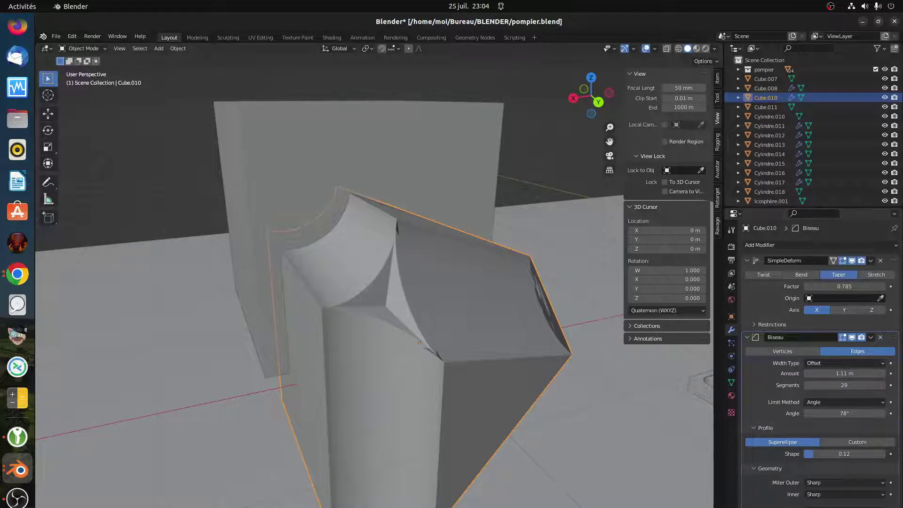
pyautogui.scroll(-2, 448, 372)
pyautogui.scroll(6, 410, 341)
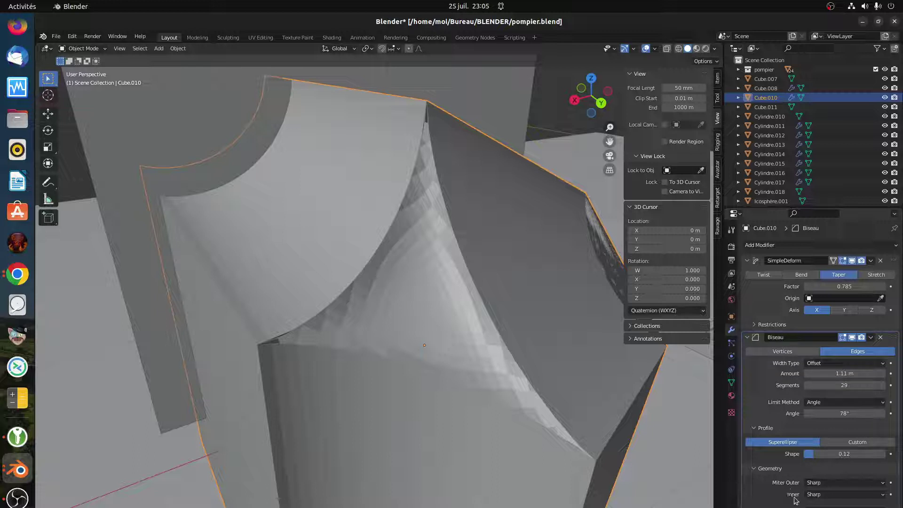
pyautogui.scroll(-1, 790, 490)
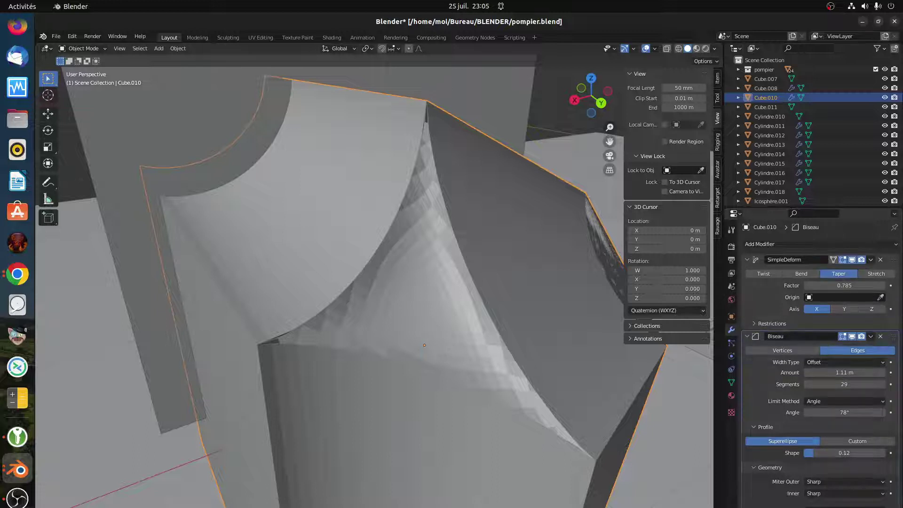
pyautogui.scroll(-3, 821, 362)
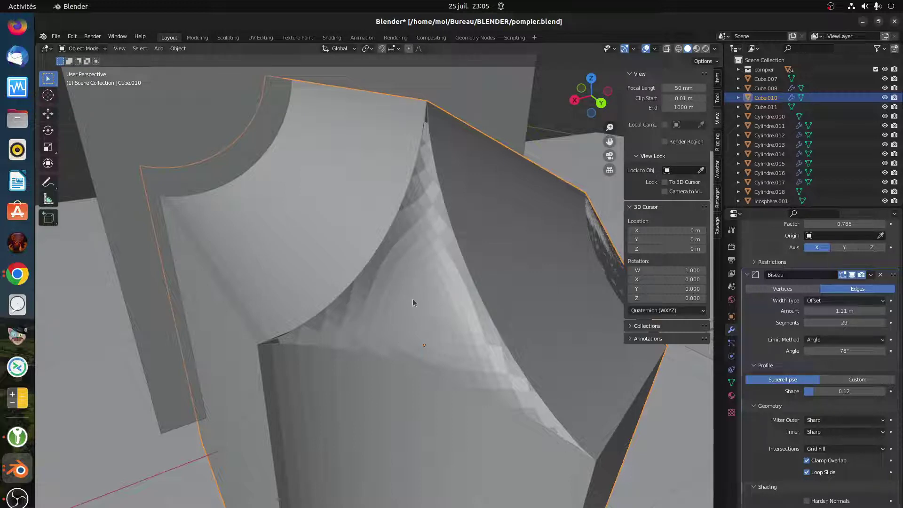
pyautogui.moveTo(342, 266); pyautogui.dragTo(405, 319, button='middle')
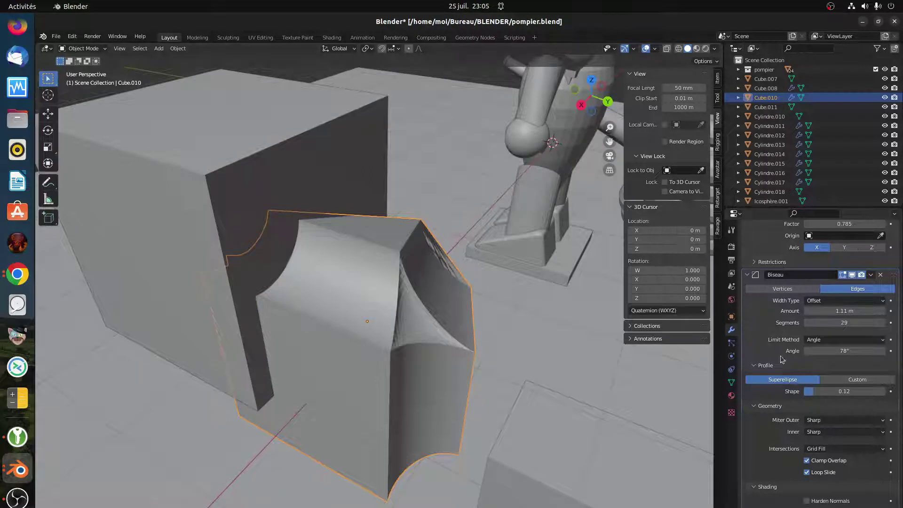
# Remove the Bevel modifier from the tapered block, keeping Simple Deform
pyautogui.click(747, 275)
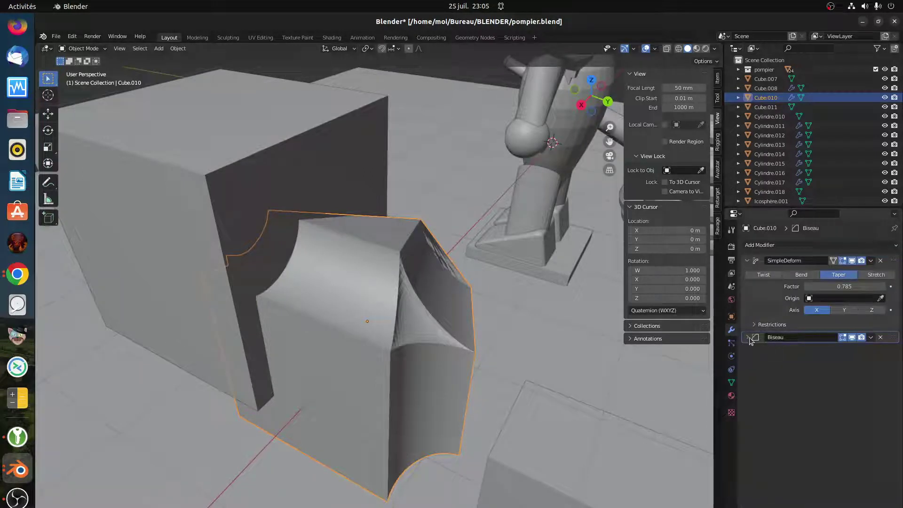
pyautogui.click(881, 338)
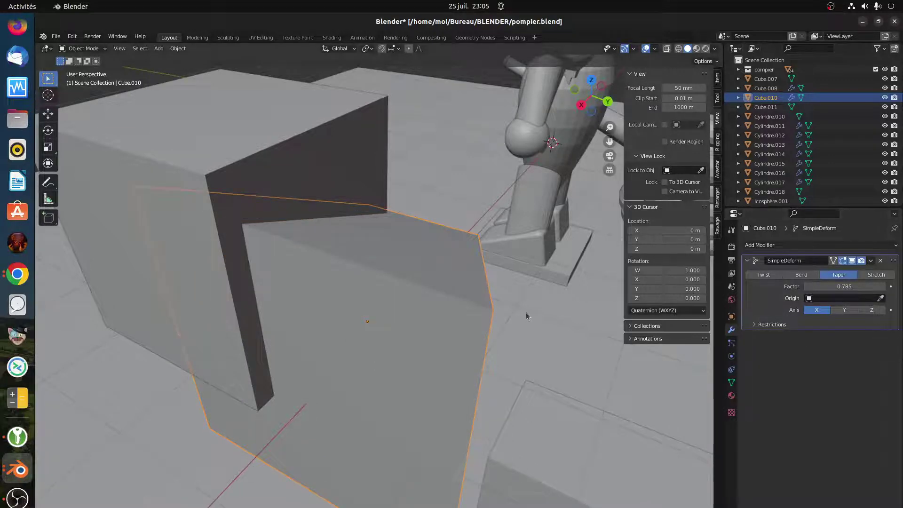
pyautogui.moveTo(526, 313); pyautogui.dragTo(457, 321, button='middle')
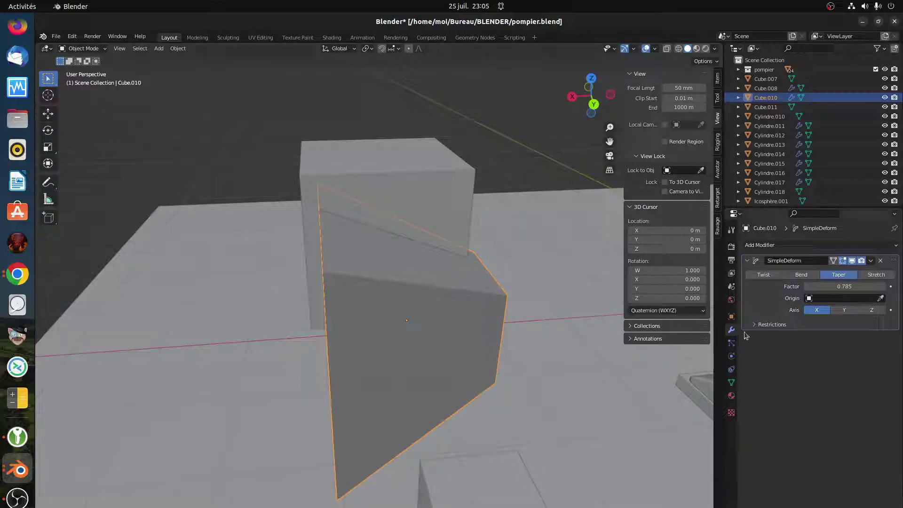
# Add a Remesh modifier after Simple Deform, set it to Blocks mode, and inspect the stepped block
pyautogui.click(754, 244)
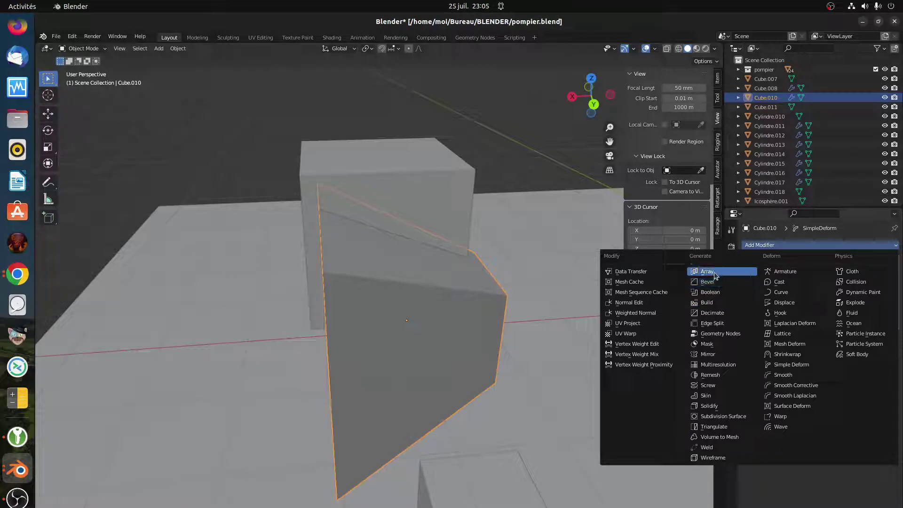
pyautogui.click(710, 375)
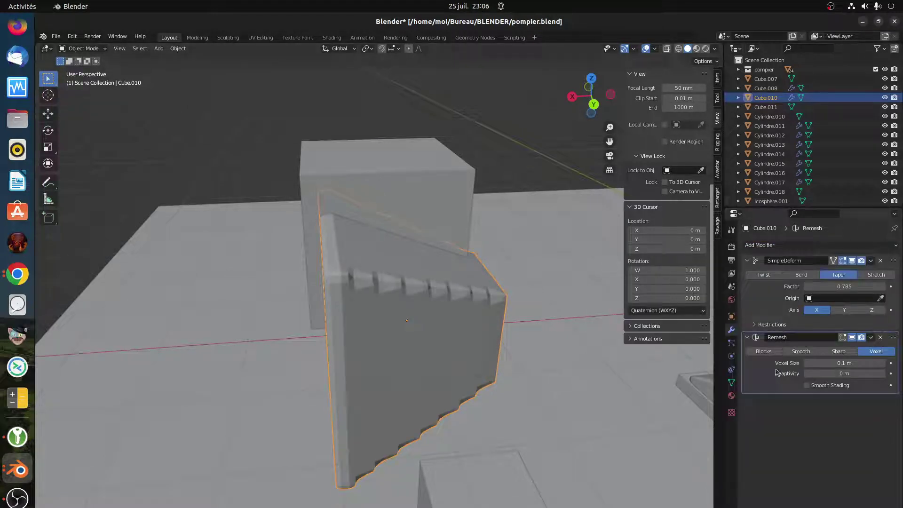
pyautogui.click(763, 352)
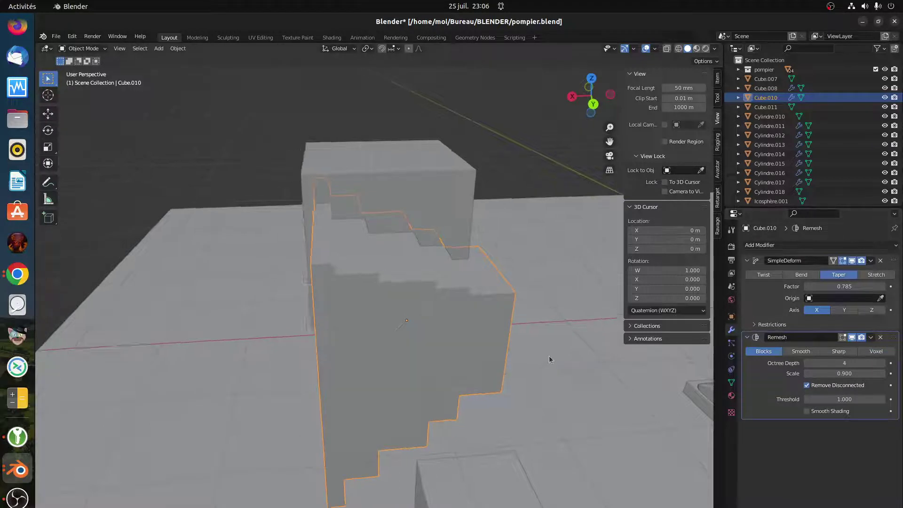
pyautogui.moveTo(470, 338); pyautogui.dragTo(491, 348, button='middle')
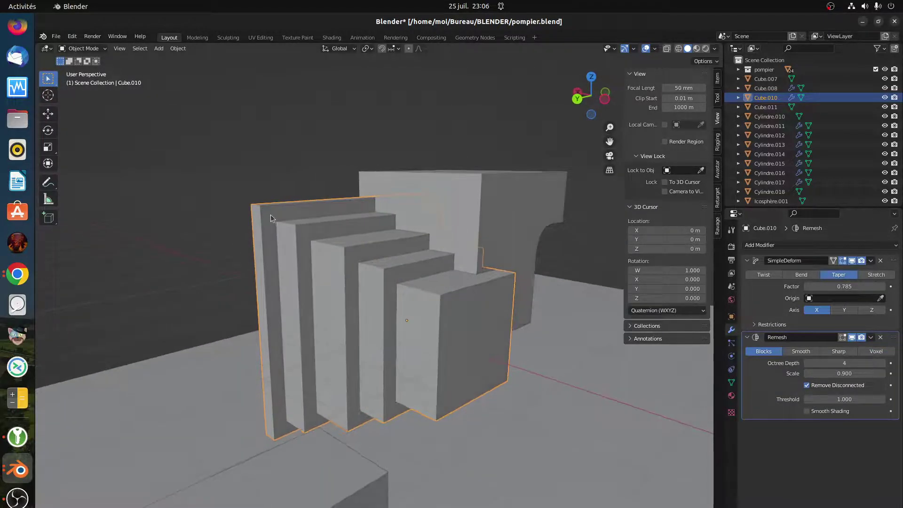
pyautogui.scroll(-2, 386, 308)
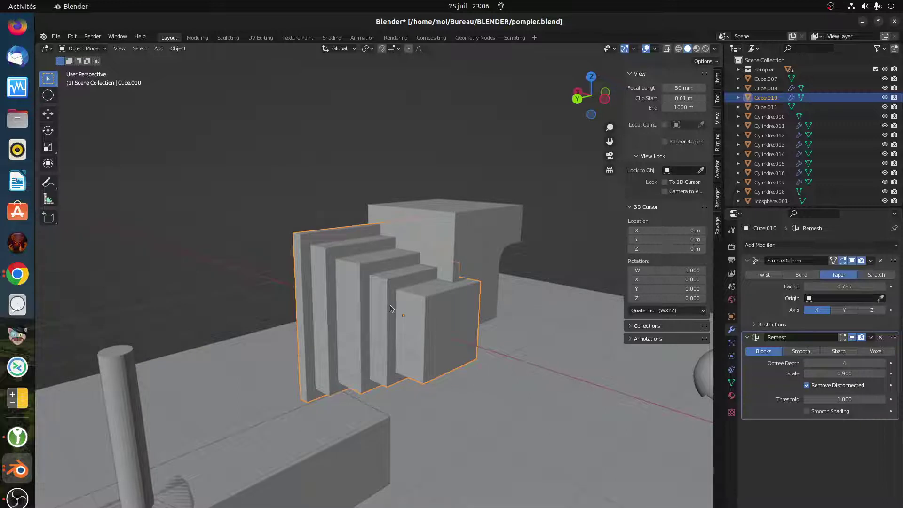
# Move the stepped block away from the neighbouring cube by about 1.46 m in X and 1.59 m in Y
pyautogui.press('g')
pyautogui.click(264, 314)
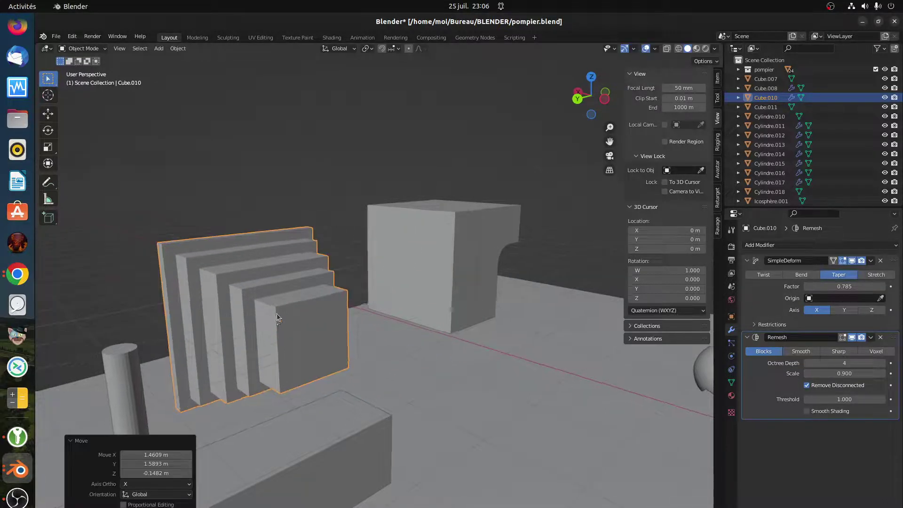
pyautogui.moveTo(276, 313); pyautogui.dragTo(324, 326, button='middle')
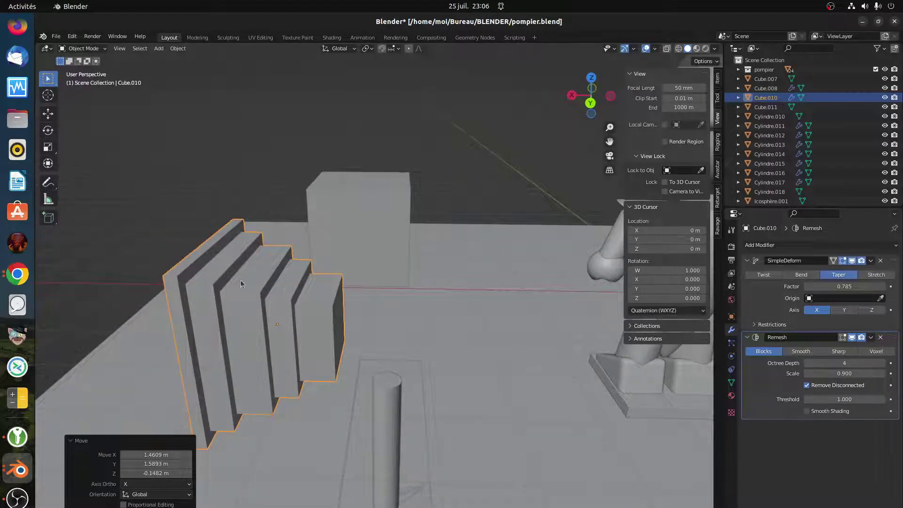
pyautogui.moveTo(281, 297)
pyautogui.mouseDown(button='middle')
pyautogui.moveTo(295, 294)
pyautogui.moveTo(269, 291)
pyautogui.mouseUp(button='middle')
pyautogui.scroll(2, 269, 290)
pyautogui.scroll(2, 269, 289)
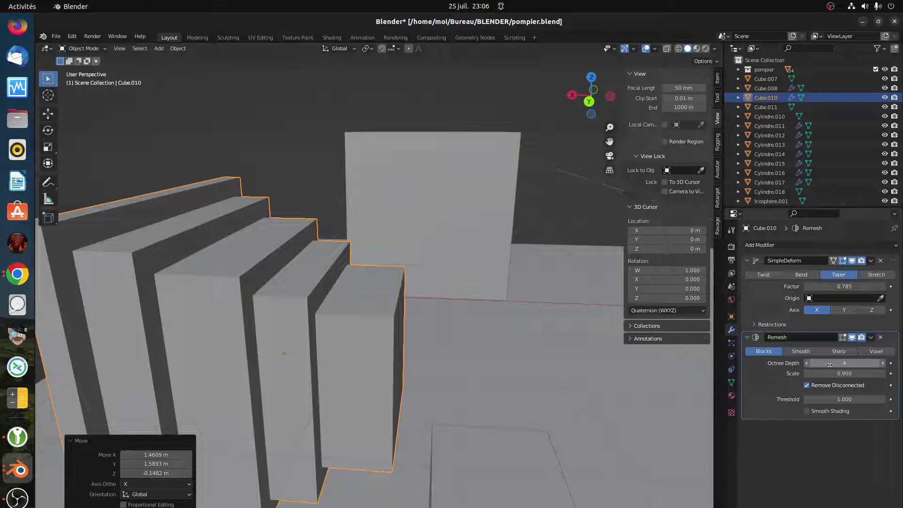
# Raise the Remesh octree depth to 8 to split the block into finer slices
pyautogui.click(883, 363)
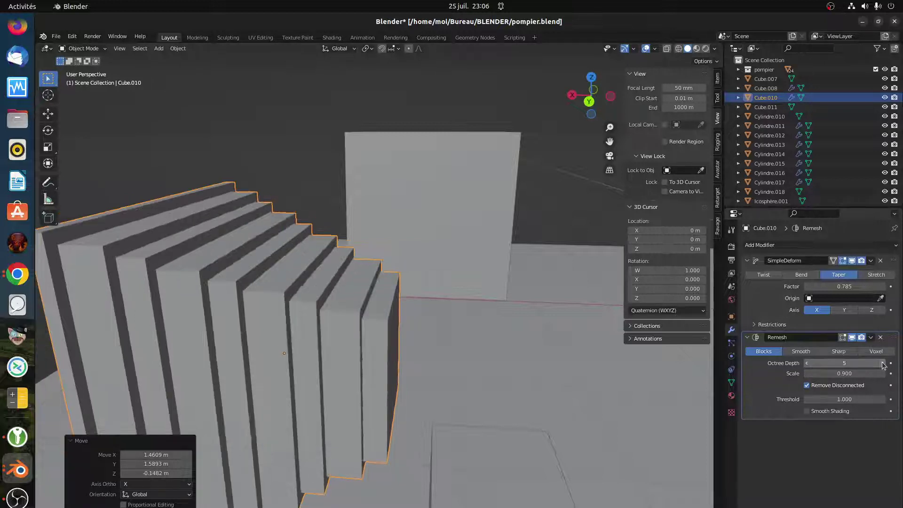
pyautogui.click(883, 363)
pyautogui.click(883, 363)
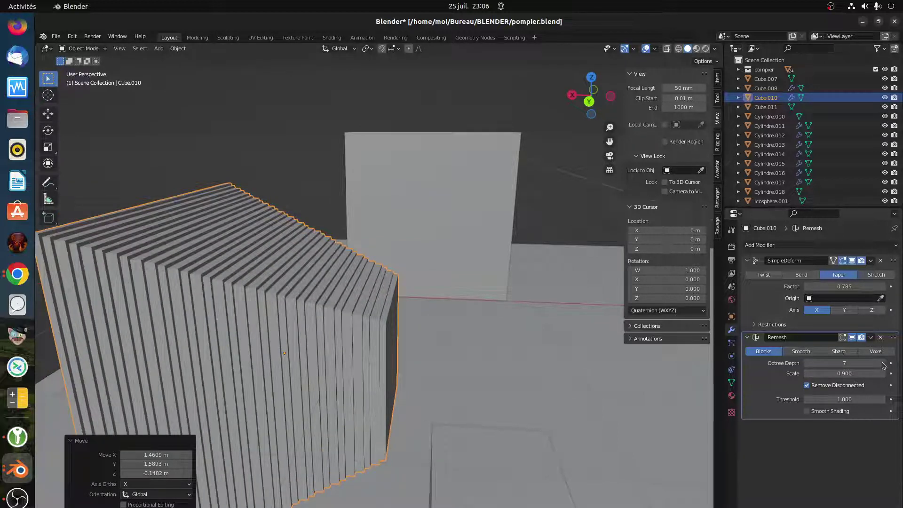
pyautogui.click(883, 363)
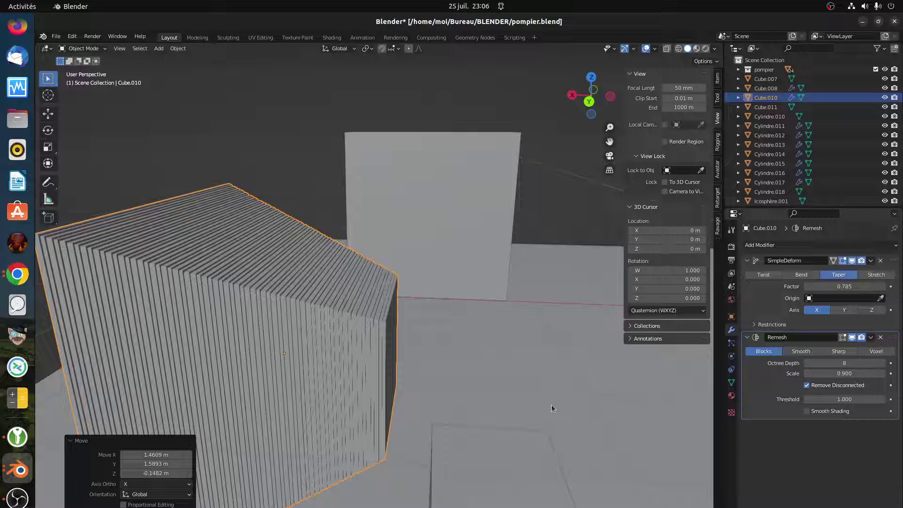
# Switch to the Jitsi meeting in Chrome to view the shared Remesh sphere example, and return to Blender
pyautogui.click(19, 280)
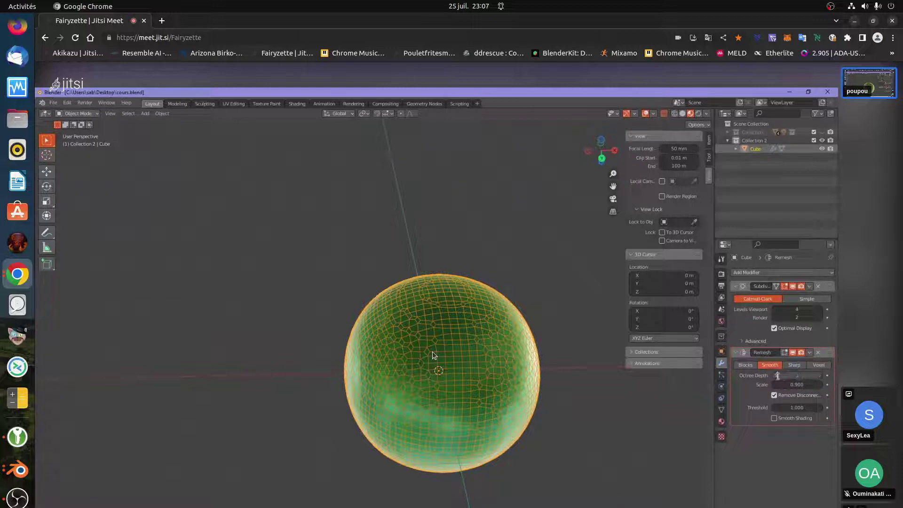
pyautogui.press('Return')
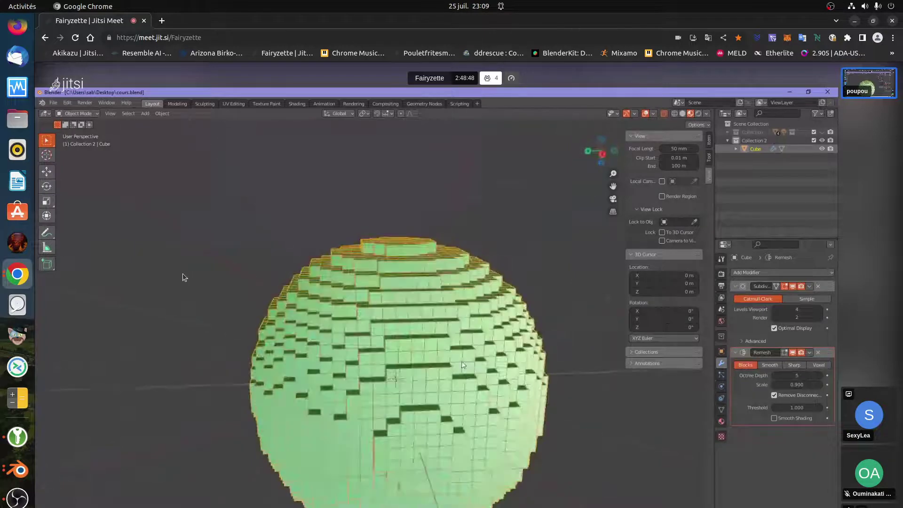
pyautogui.click(21, 471)
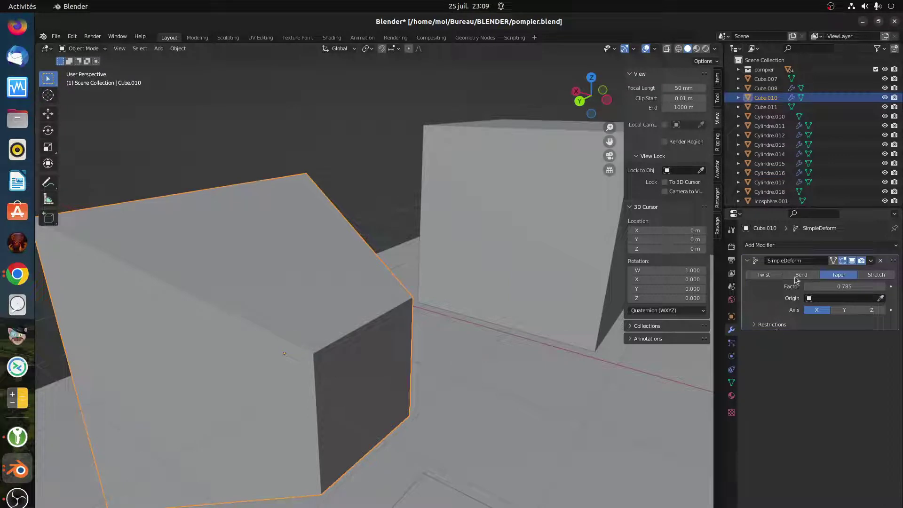
# Add a new Remesh modifier to the tapered block and set it to Blocks mode
pyautogui.moveTo(538, 363); pyautogui.dragTo(499, 370, button='middle')
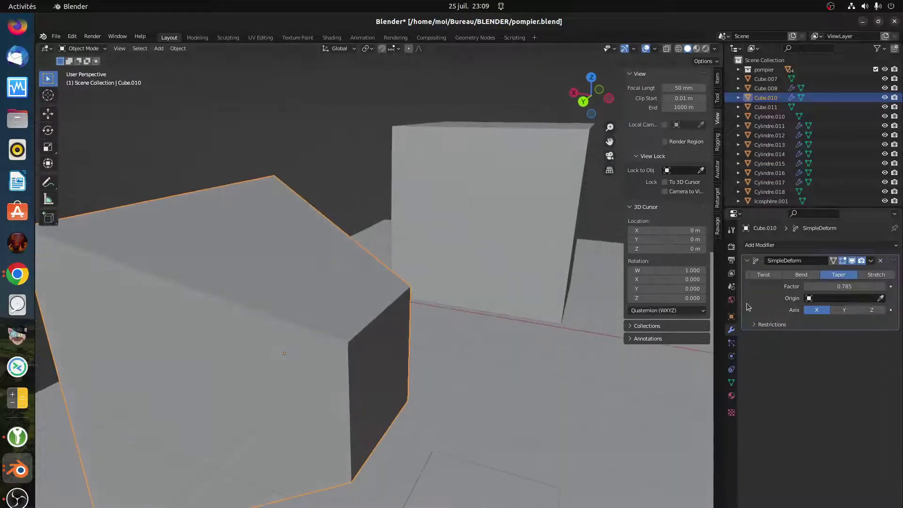
pyautogui.click(767, 245)
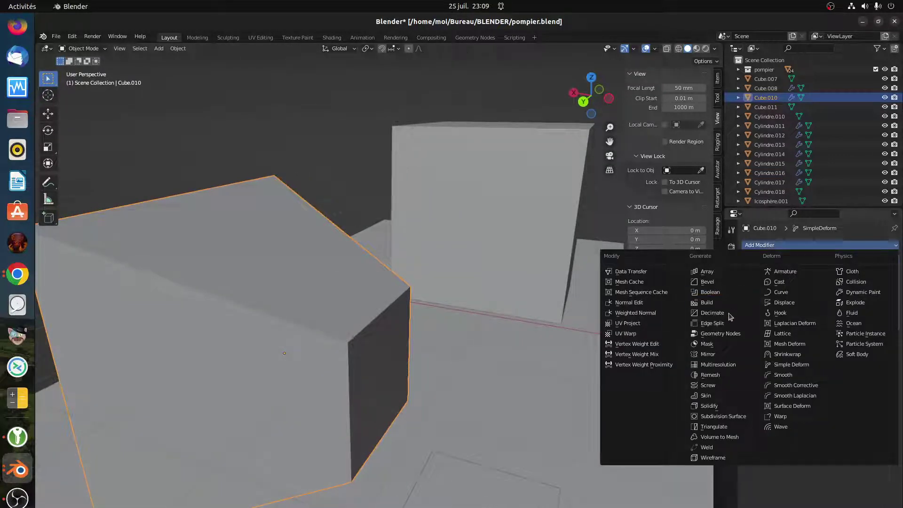
pyautogui.click(727, 374)
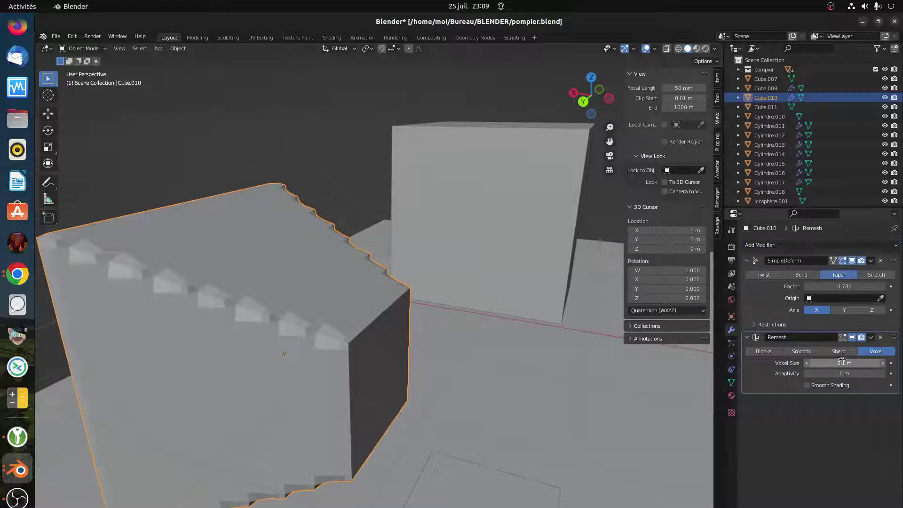
pyautogui.click(794, 351)
pyautogui.click(774, 353)
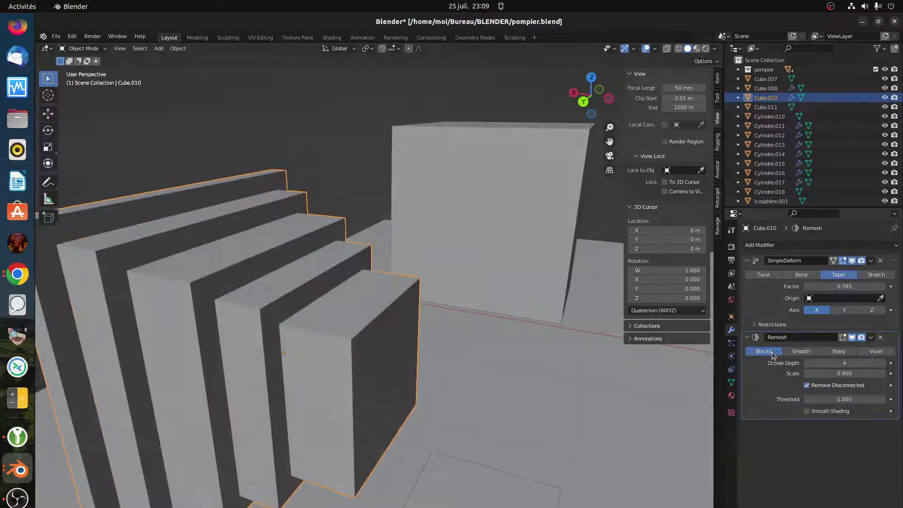
# Set the tapered block's Remesh octree depth to 3 and vary its scale, ending at 0.836
pyautogui.click(808, 364)
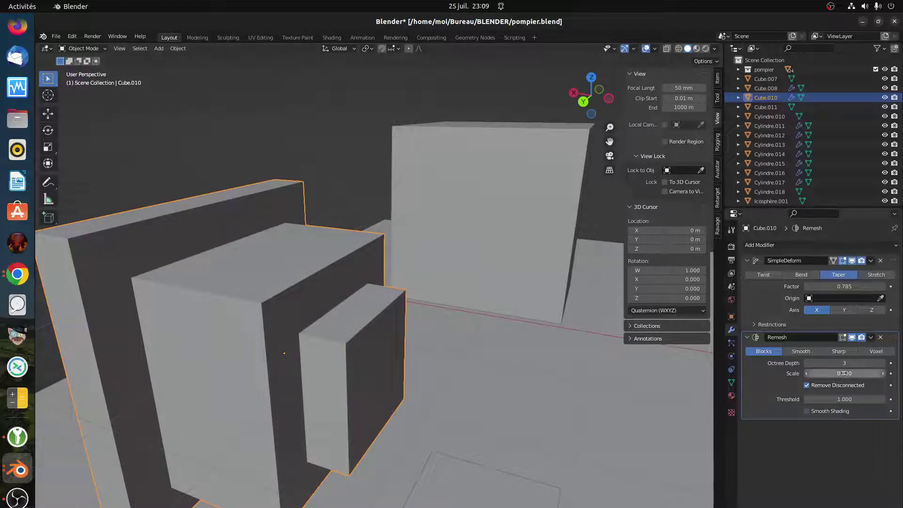
pyautogui.moveTo(841, 373)
pyautogui.mouseDown()
pyautogui.moveTo(862, 373)
pyautogui.moveTo(832, 373)
pyautogui.mouseUp()
pyautogui.scroll(-3, 441, 351)
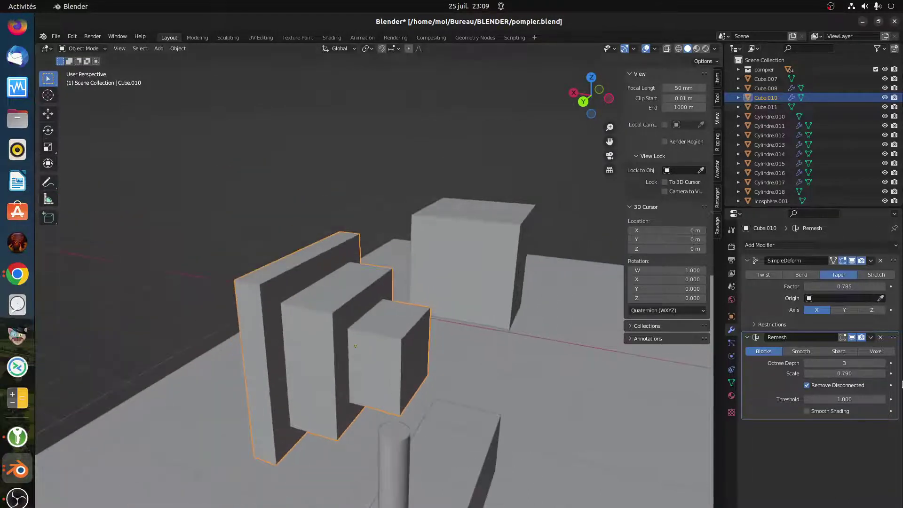
pyautogui.moveTo(844, 373); pyautogui.dragTo(855, 373)
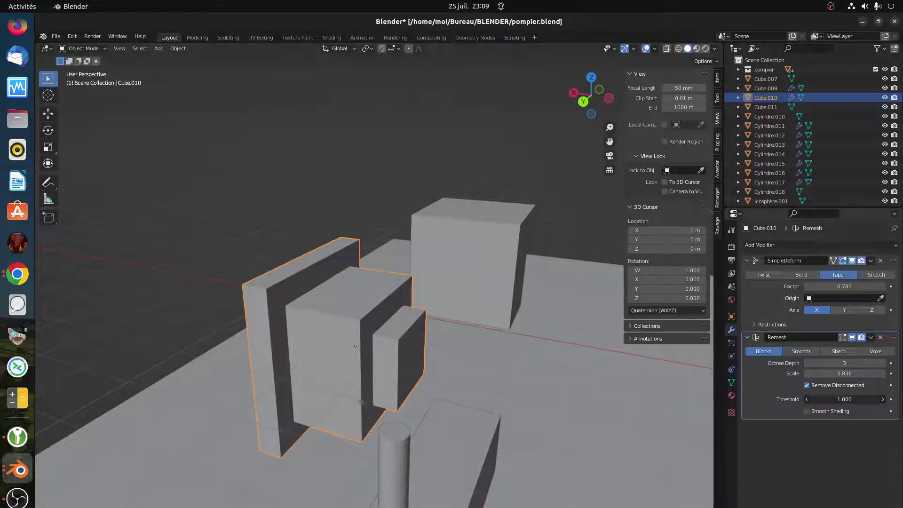
# Set the Remesh threshold to 0.888 and switch smooth shading on and back off for comparison
pyautogui.moveTo(844, 399); pyautogui.dragTo(821, 399)
pyautogui.click(829, 412)
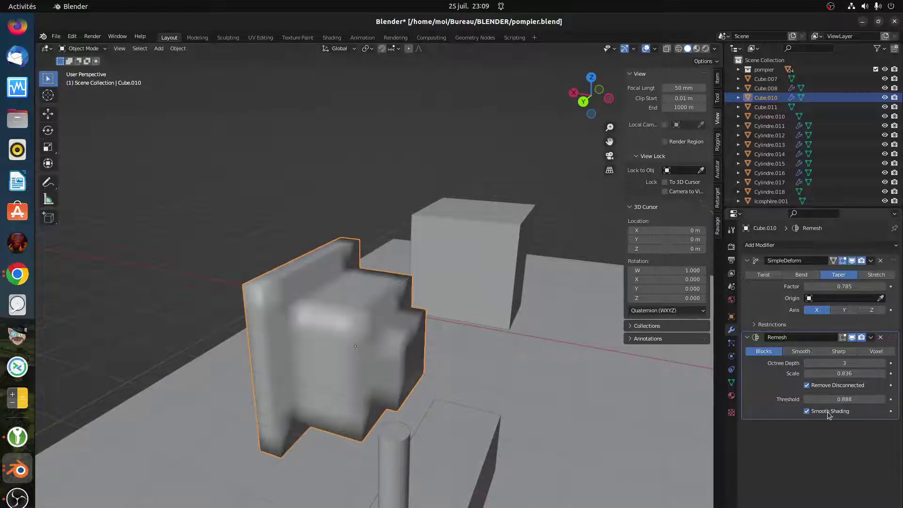
pyautogui.click(828, 412)
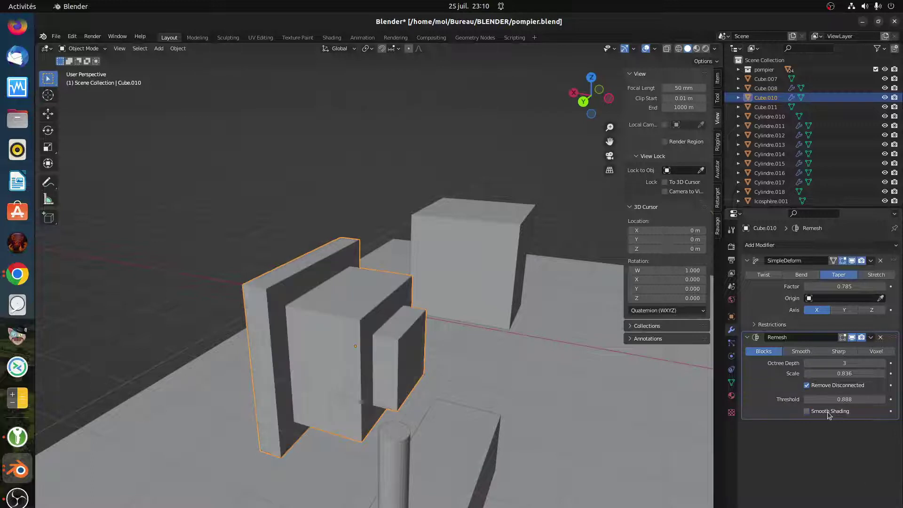
# Replace the tapered block's Remesh modifier with a Wireframe modifier and set its thickness to 0.094 m
pyautogui.click(880, 337)
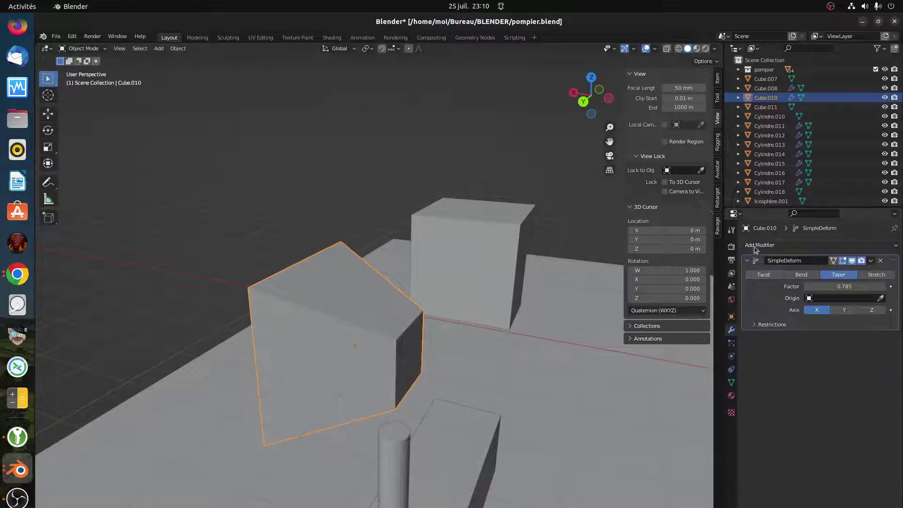
pyautogui.click(756, 248)
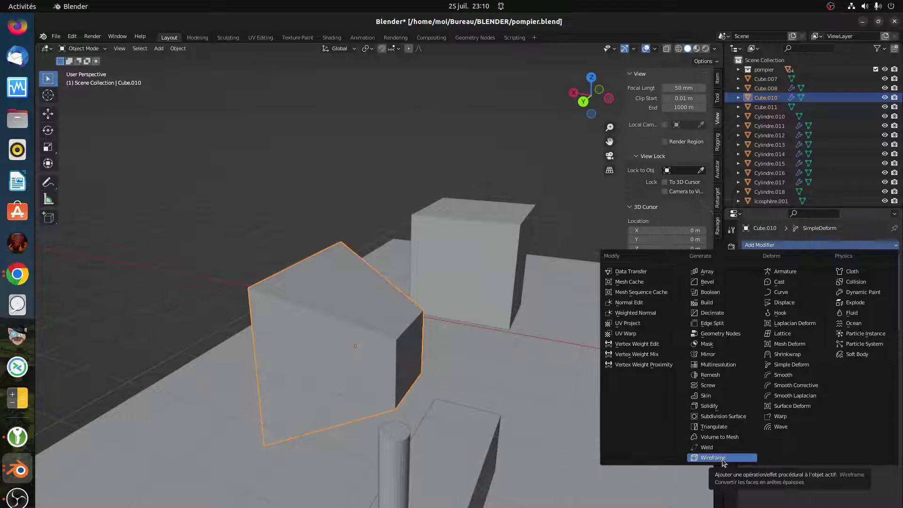
pyautogui.click(722, 459)
pyautogui.moveTo(540, 417); pyautogui.dragTo(395, 361, button='middle')
pyautogui.scroll(6, 404, 315)
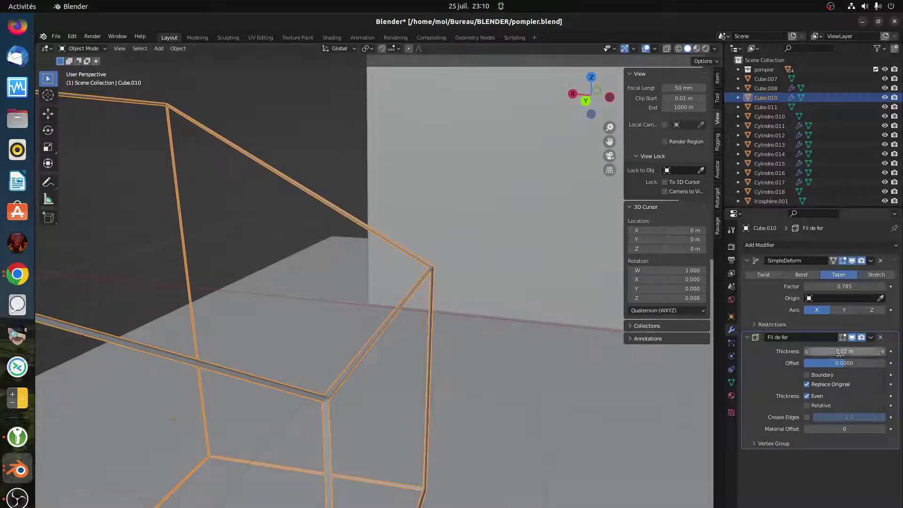
pyautogui.moveTo(844, 351); pyautogui.dragTo(893, 351)
pyautogui.moveTo(411, 355); pyautogui.dragTo(461, 334, button='middle')
pyautogui.scroll(2, 456, 336)
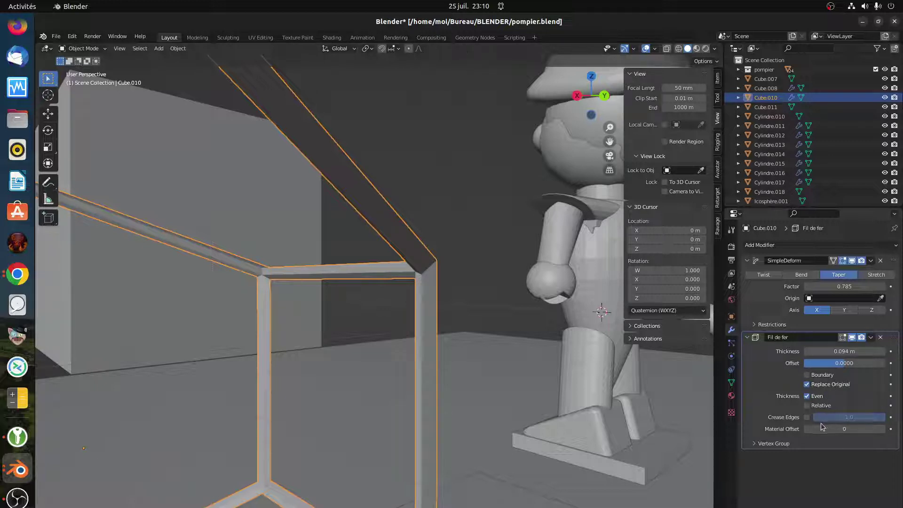
# Enable and disable the Wireframe modifier's crease edges while comparing the frame corners
pyautogui.click(807, 418)
pyautogui.click(807, 417)
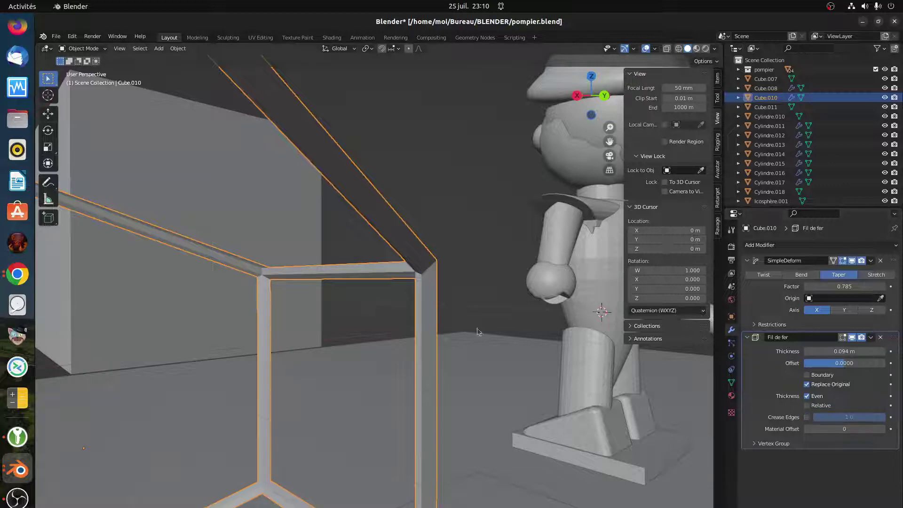
pyautogui.moveTo(224, 277); pyautogui.dragTo(355, 284, button='middle')
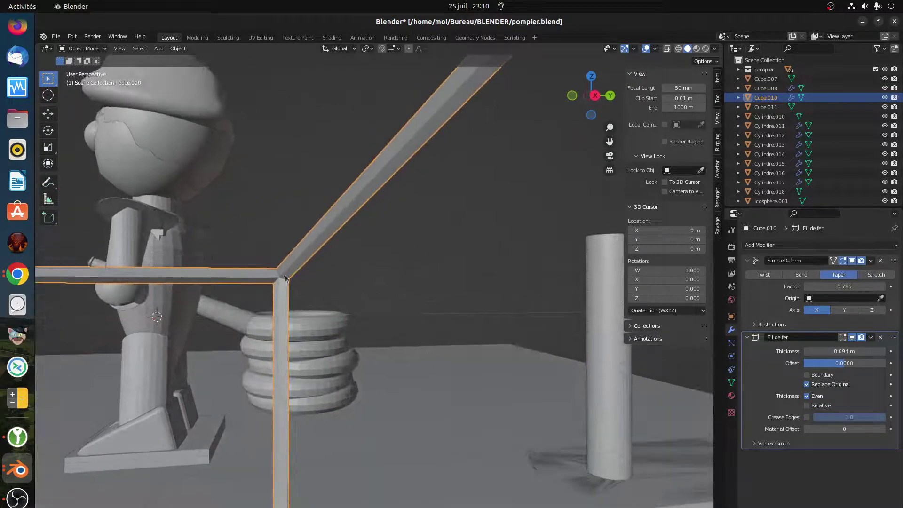
pyautogui.click(808, 417)
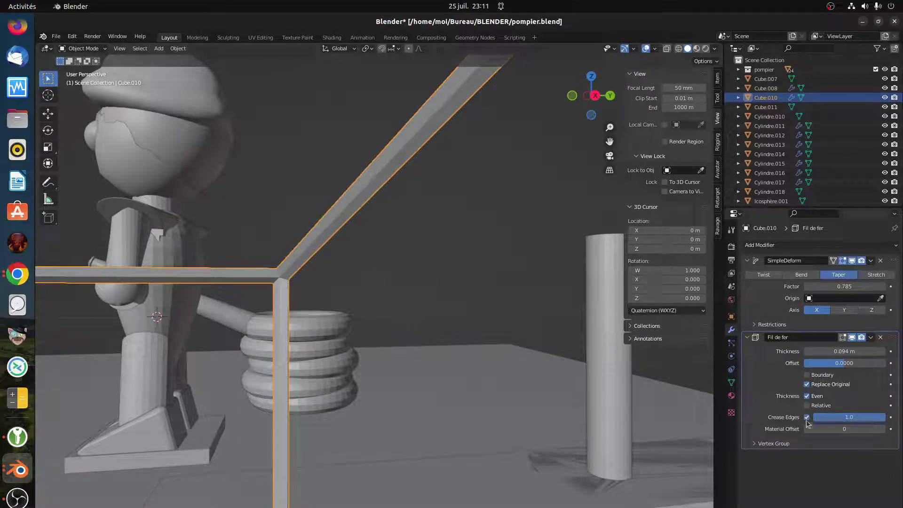
pyautogui.click(807, 418)
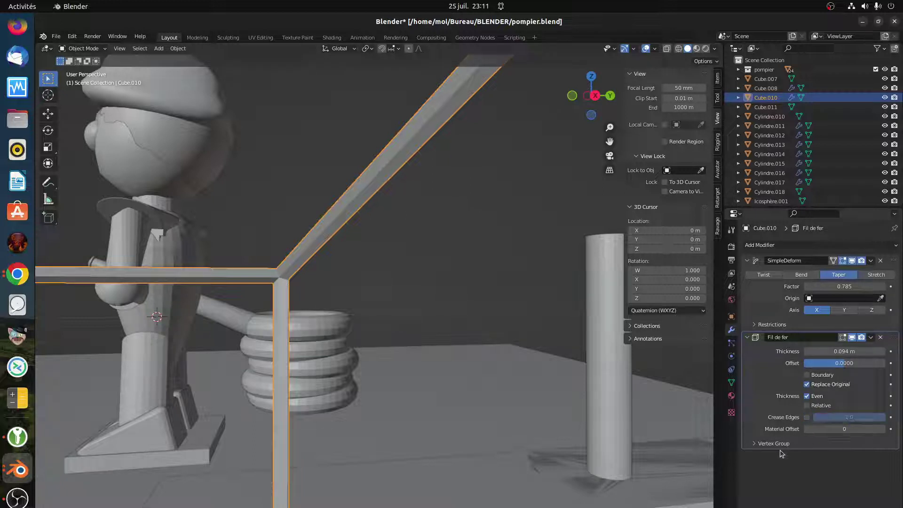
# Toggle relative thickness on the Wireframe modifier to compare the bar widths, leaving it enabled
pyautogui.click(808, 408)
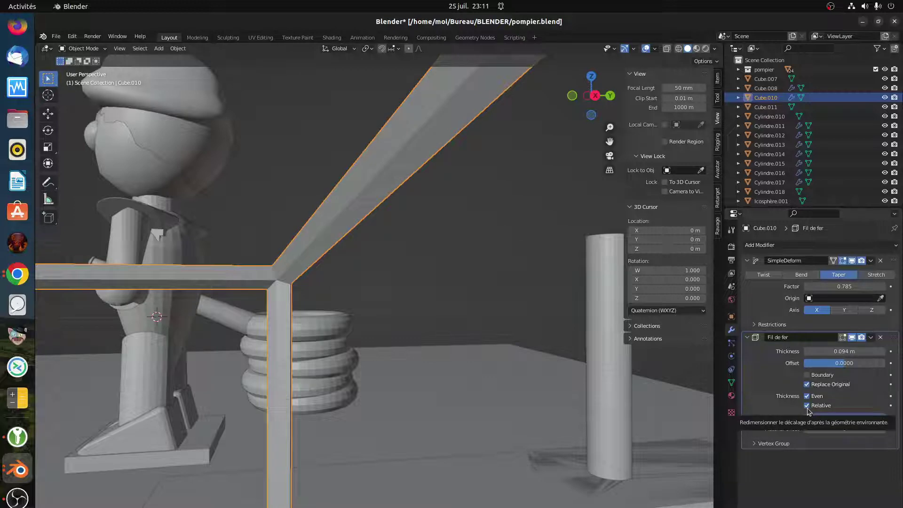
pyautogui.click(807, 405)
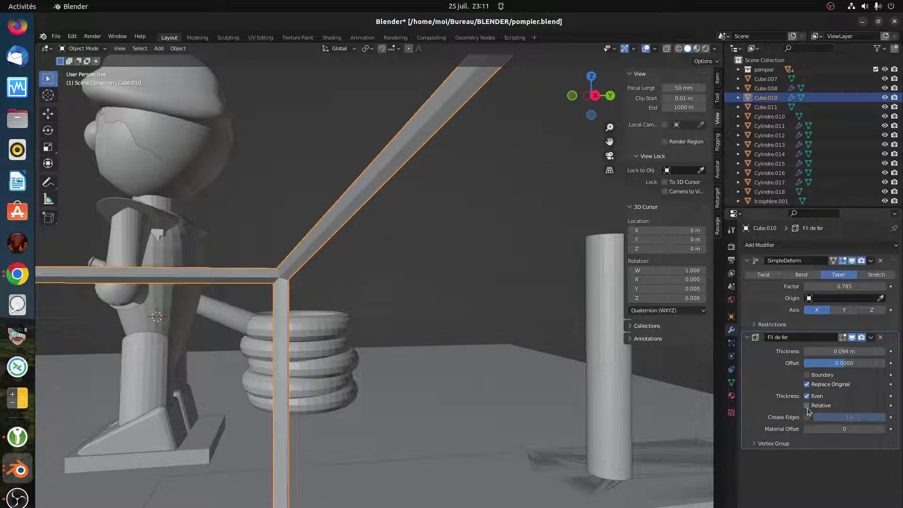
pyautogui.click(807, 406)
pyautogui.scroll(-2, 263, 334)
pyautogui.moveTo(259, 343); pyautogui.dragTo(192, 336, button='middle')
pyautogui.scroll(-6, 308, 287)
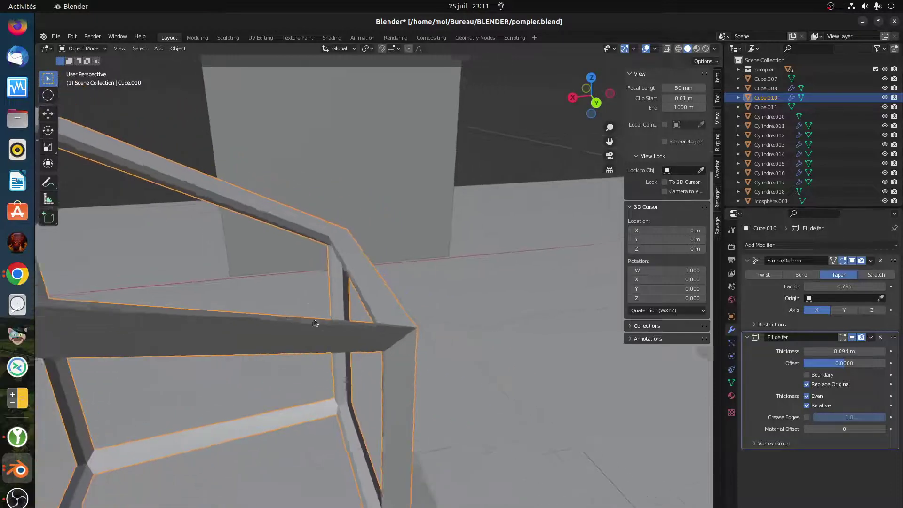
pyautogui.moveTo(259, 352)
pyautogui.mouseDown(button='middle')
pyautogui.moveTo(366, 326)
pyautogui.moveTo(250, 360)
pyautogui.mouseUp(button='middle')
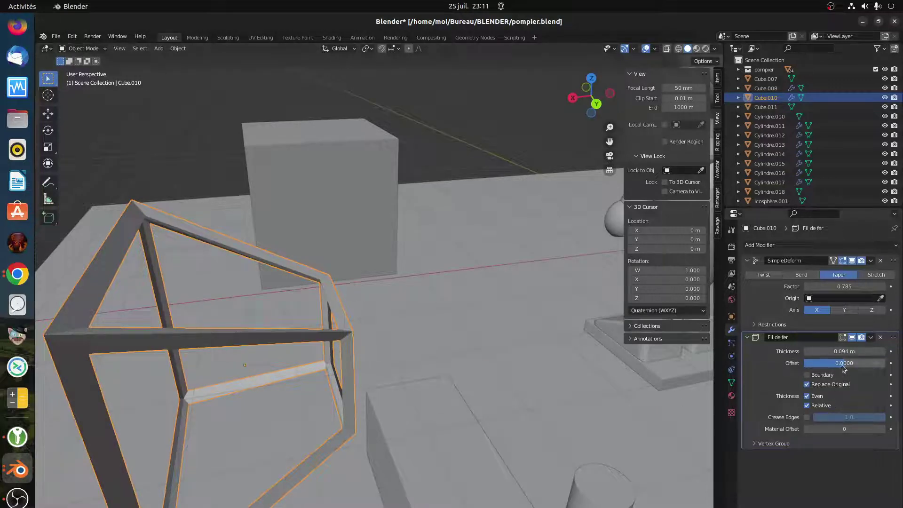
# Set the Wireframe thickness to 0.506 m and its offset to 1.0, with relative thickness disabled
pyautogui.moveTo(844, 364); pyautogui.dragTo(892, 352)
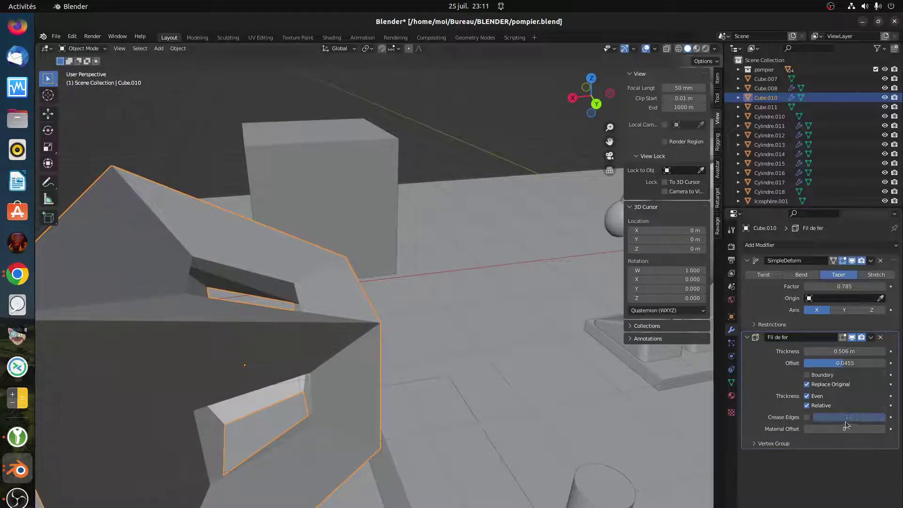
pyautogui.scroll(5, 285, 366)
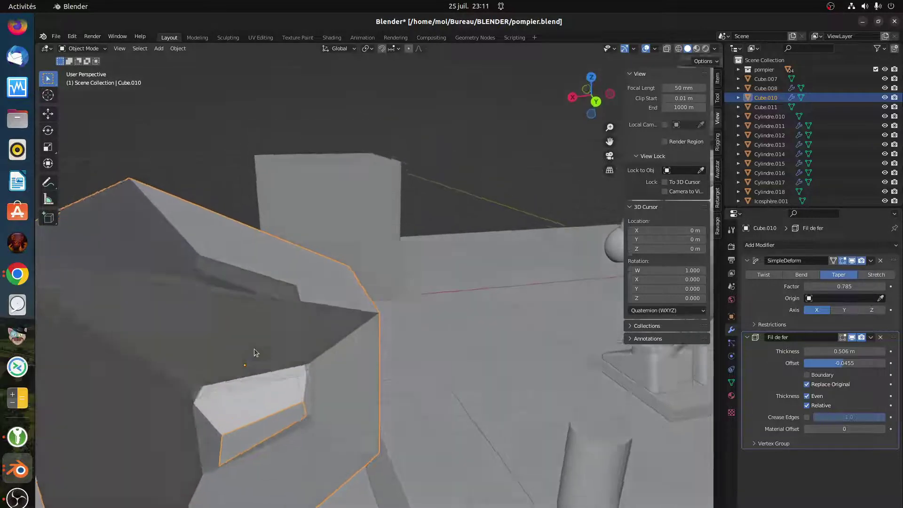
pyautogui.moveTo(257, 367); pyautogui.dragTo(262, 384, button='middle')
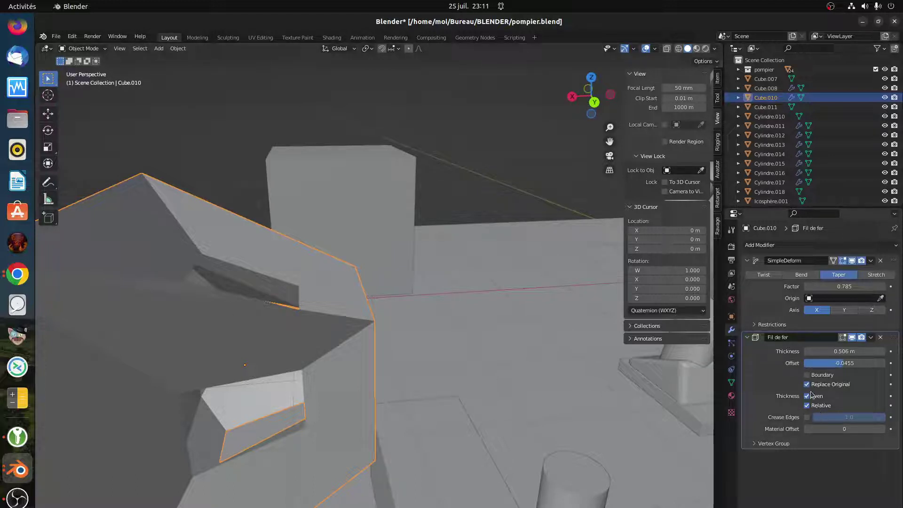
pyautogui.click(808, 405)
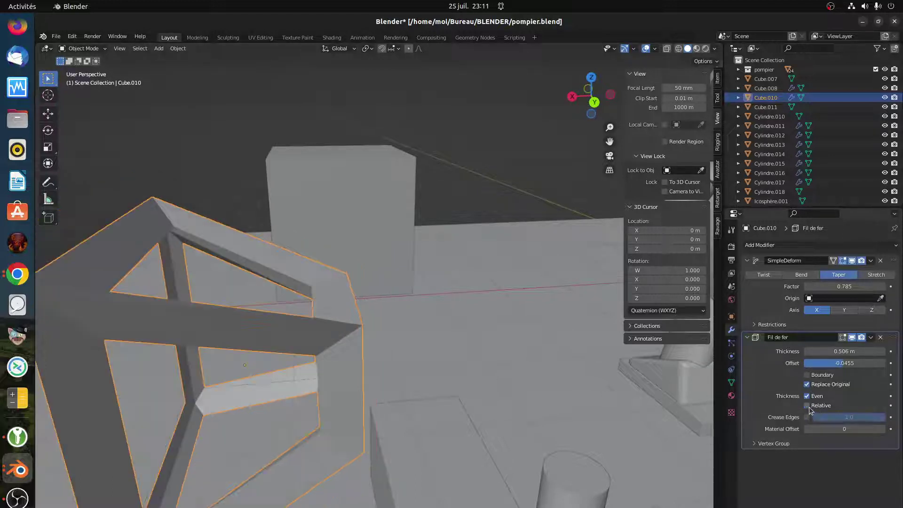
pyautogui.moveTo(840, 363); pyautogui.dragTo(886, 363)
# Toggle even thickness off and on to compare the frame from several angles, leaving it enabled
pyautogui.click(808, 396)
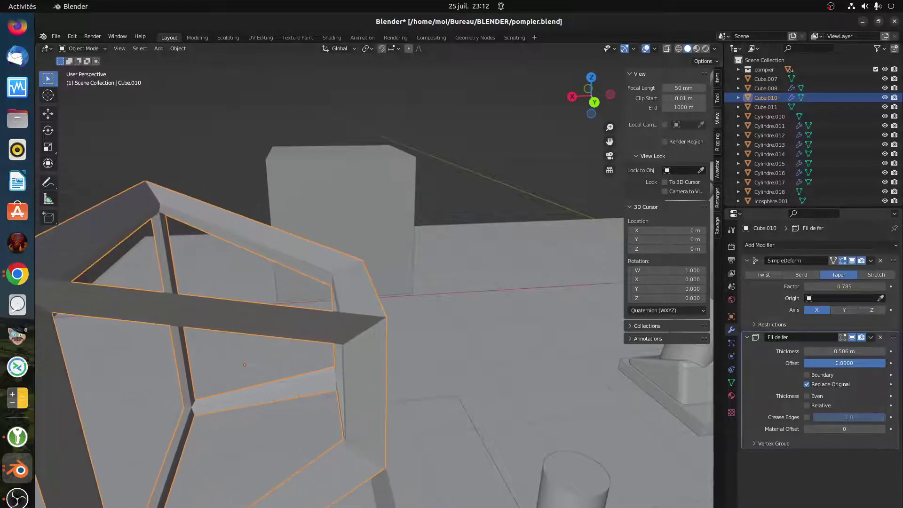
pyautogui.moveTo(394, 452); pyautogui.dragTo(279, 428, button='middle')
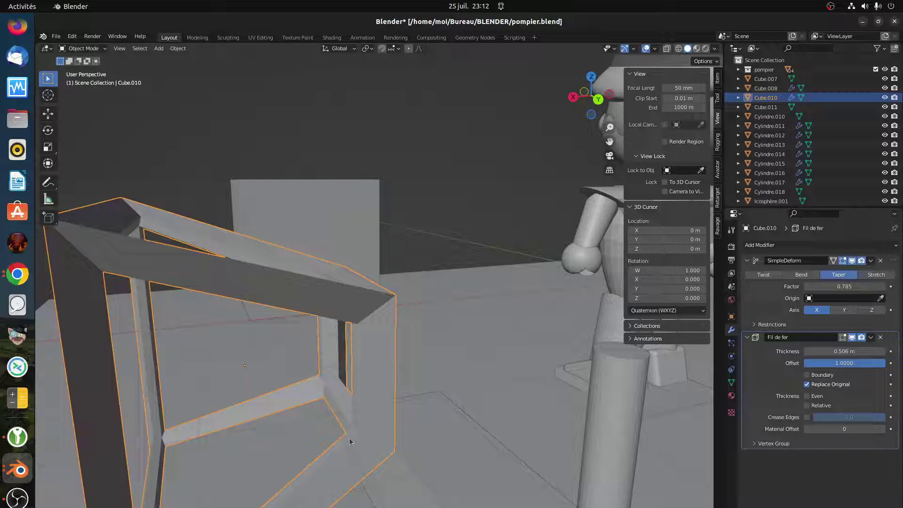
pyautogui.click(807, 397)
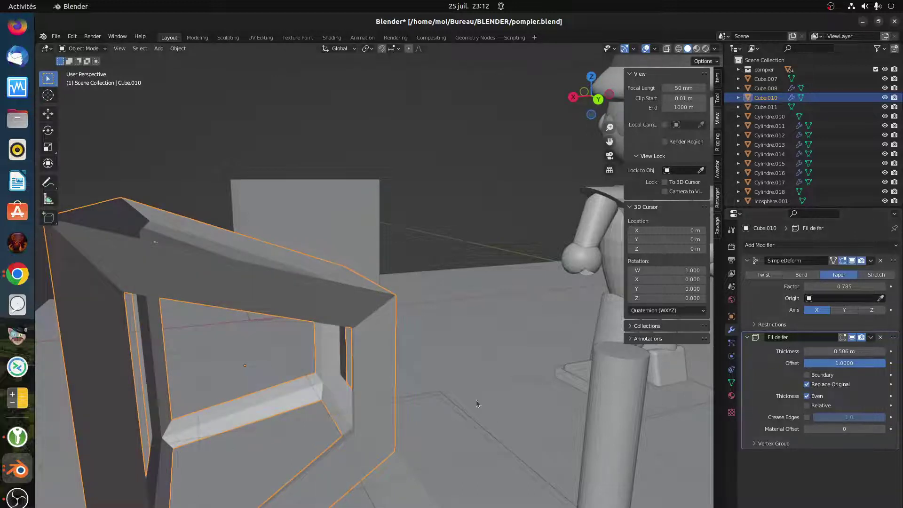
pyautogui.moveTo(369, 410); pyautogui.dragTo(224, 381, button='middle')
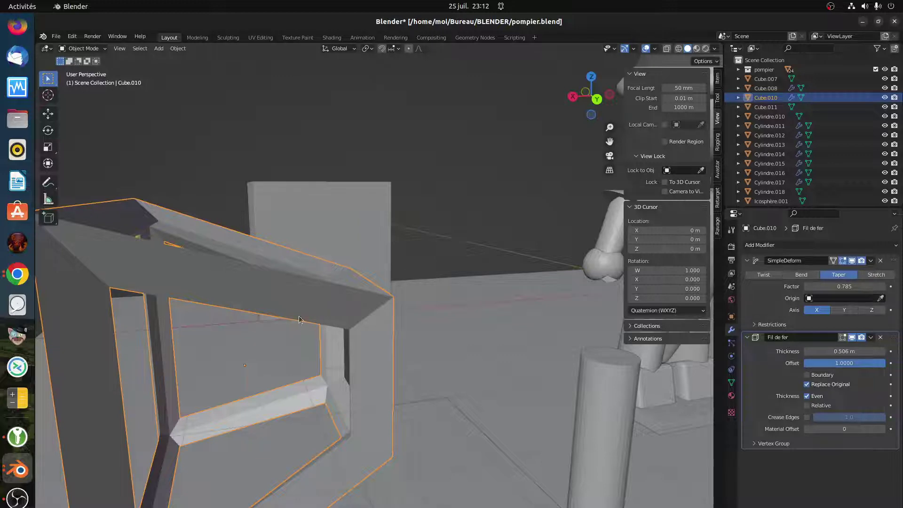
pyautogui.moveTo(329, 304); pyautogui.dragTo(193, 241, button='middle')
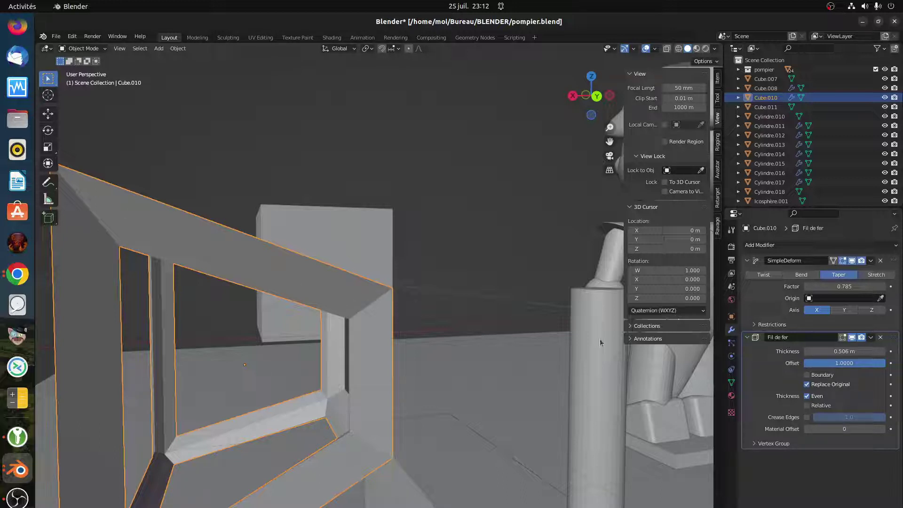
pyautogui.click(807, 395)
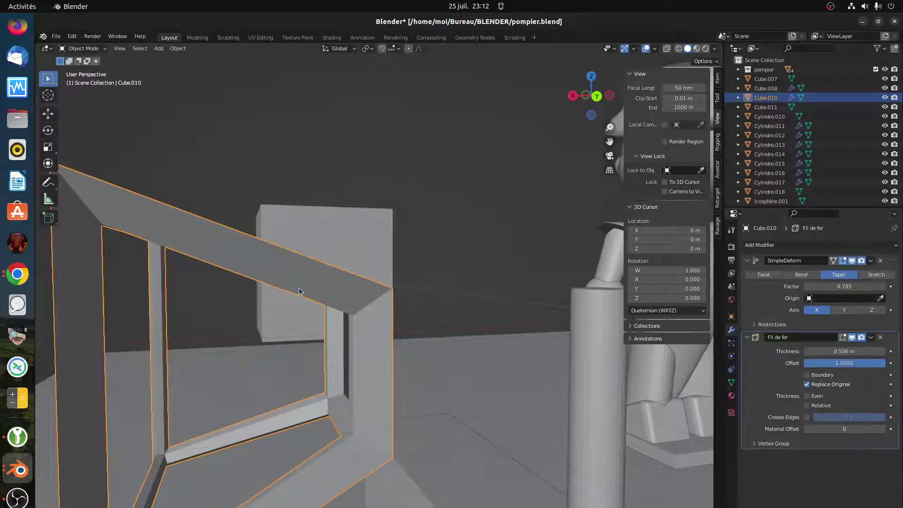
pyautogui.moveTo(297, 289); pyautogui.dragTo(290, 279, button='middle')
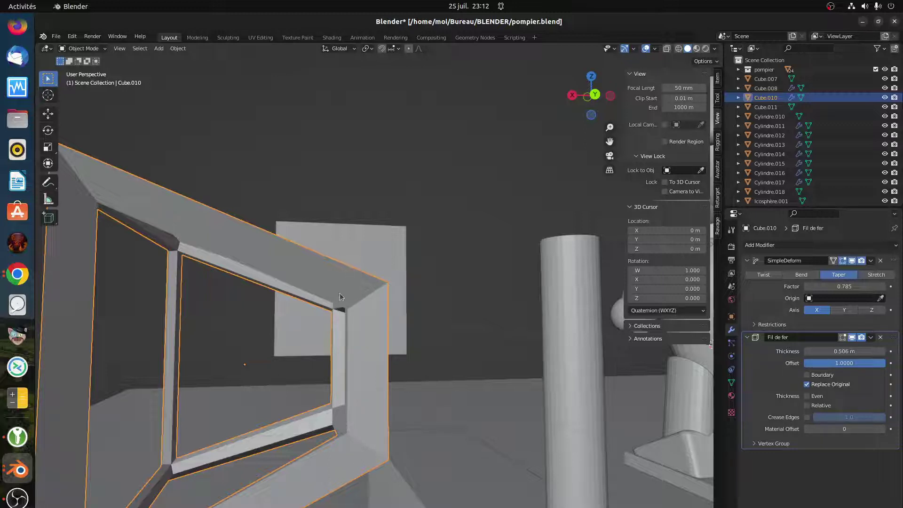
pyautogui.click(807, 396)
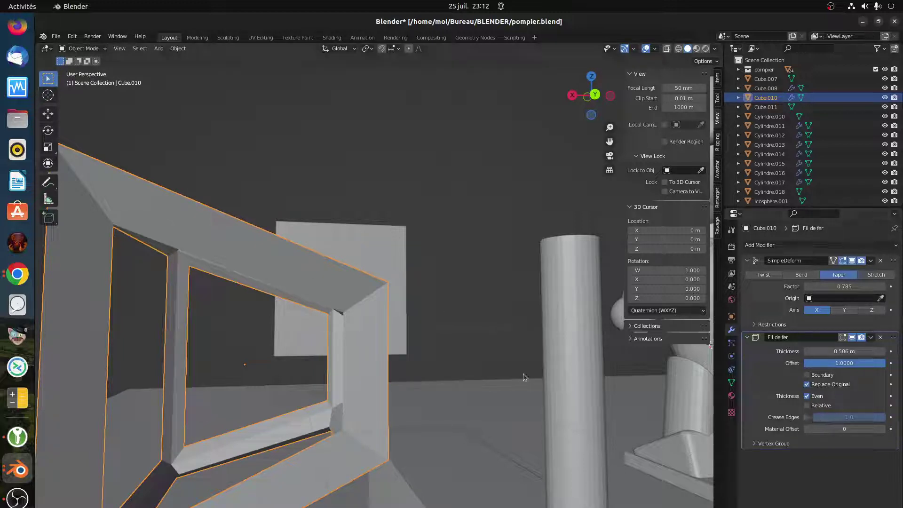
pyautogui.moveTo(385, 346); pyautogui.dragTo(384, 417, button='middle')
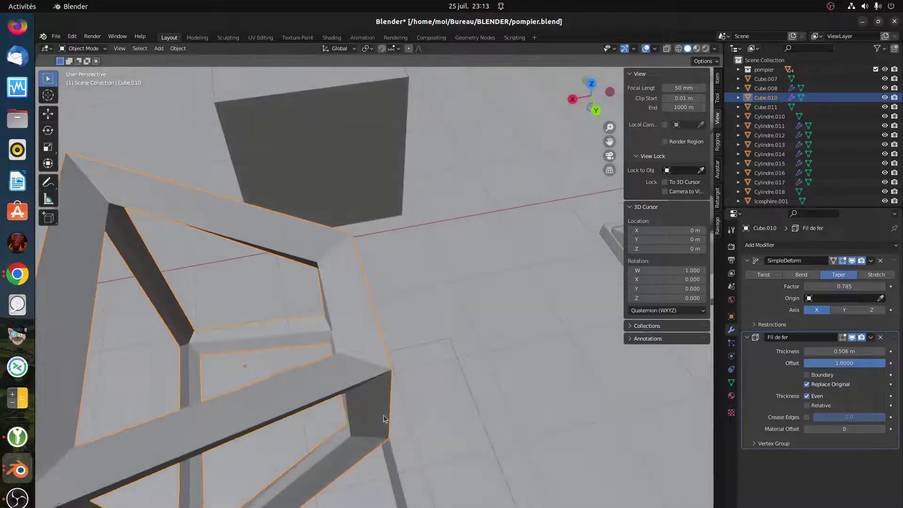
# Try relative thickness and the boundary option on the wireframe block viewed from above, leaving both disabled
pyautogui.click(811, 408)
pyautogui.moveTo(382, 386); pyautogui.dragTo(337, 422, button='middle')
pyautogui.scroll(-5, 337, 419)
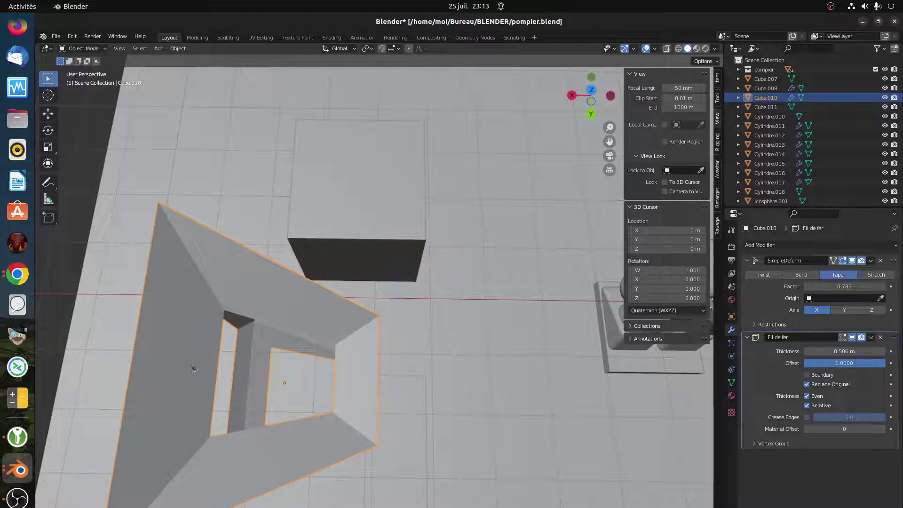
pyautogui.click(808, 407)
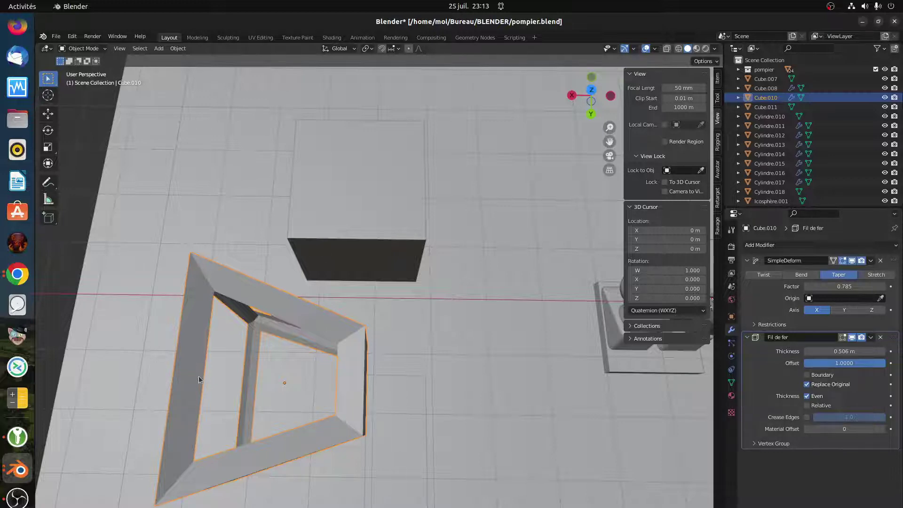
pyautogui.moveTo(285, 426); pyautogui.dragTo(390, 422, button='middle')
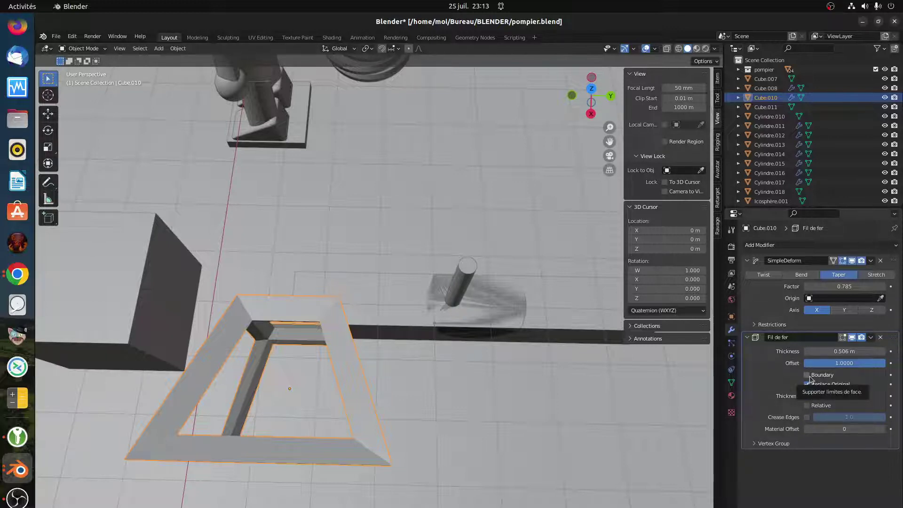
pyautogui.click(807, 374)
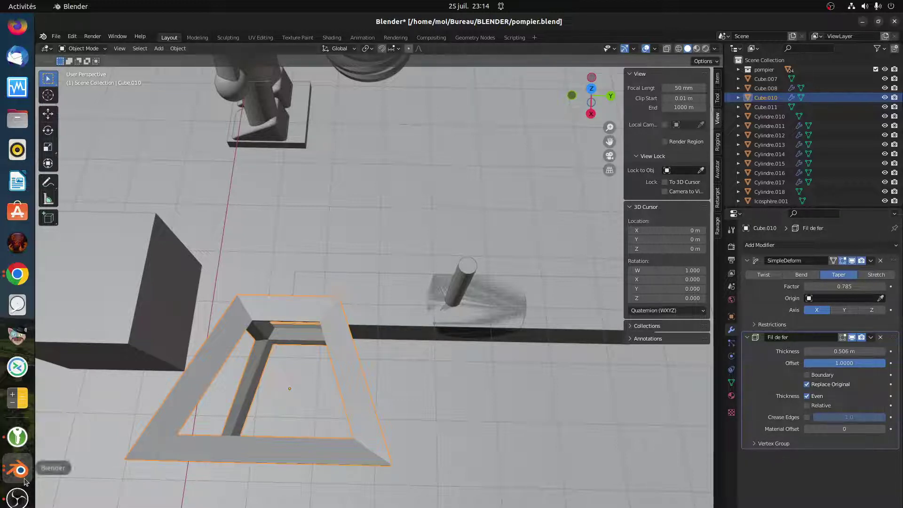
# Switch to the Jitsi meeting in Chrome to view the shared wireframe sphere example
pyautogui.click(17, 276)
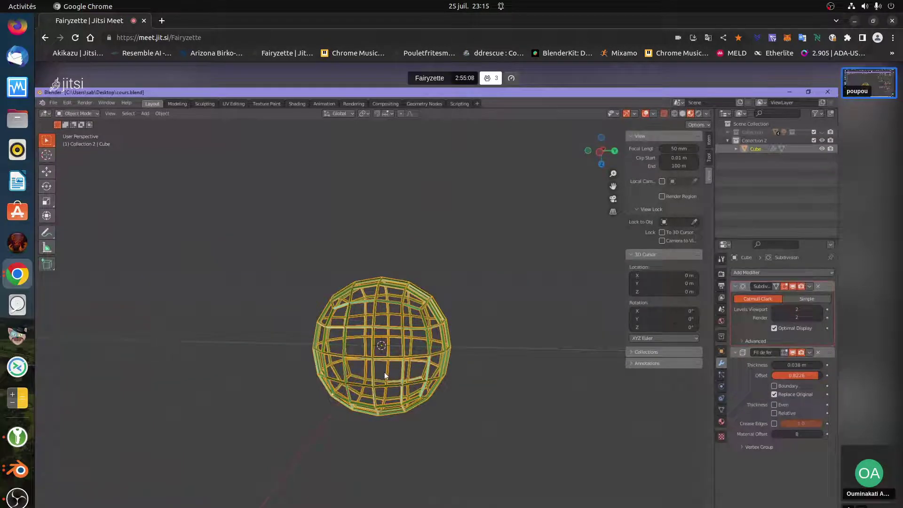
pyautogui.hotkey('alt', 'Tab')
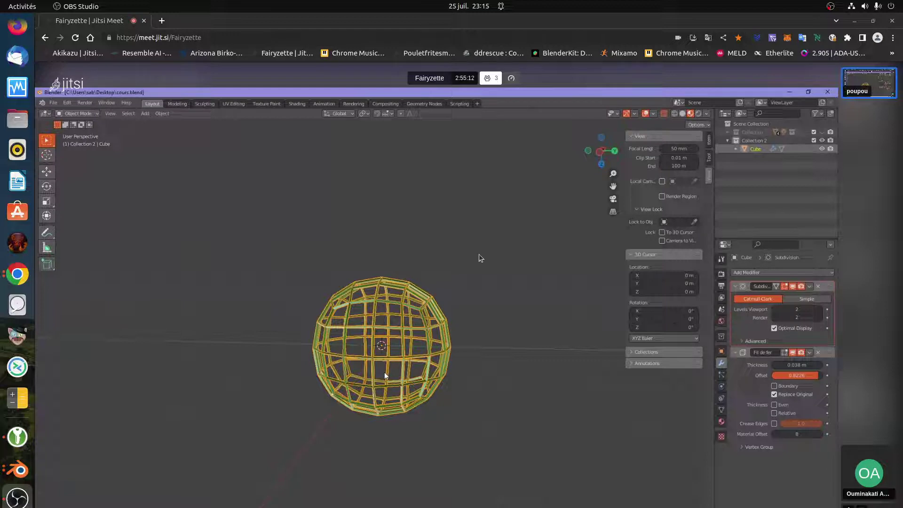
pyautogui.moveTo(875, 489)
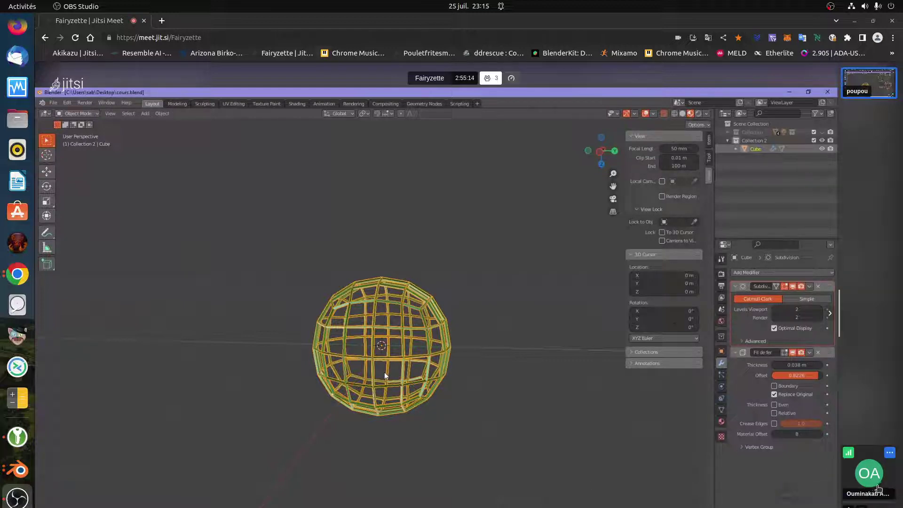